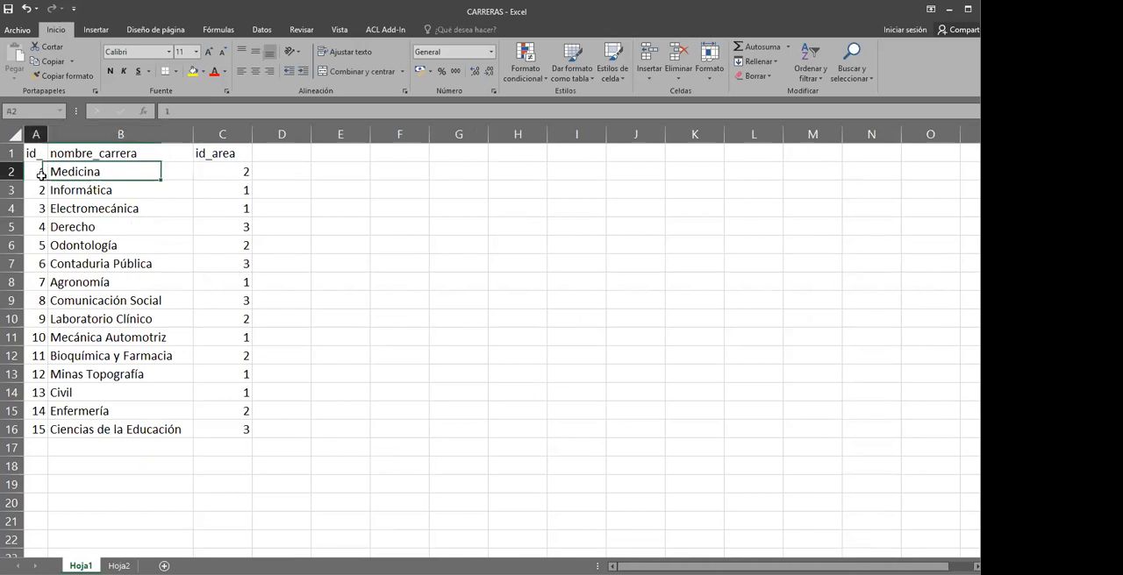
pyautogui.press('Down')
pyautogui.press('Down')
pyautogui.press('Down')
pyautogui.press('Down')
pyautogui.press('Down')
pyautogui.press('Down')
pyautogui.press('Down')
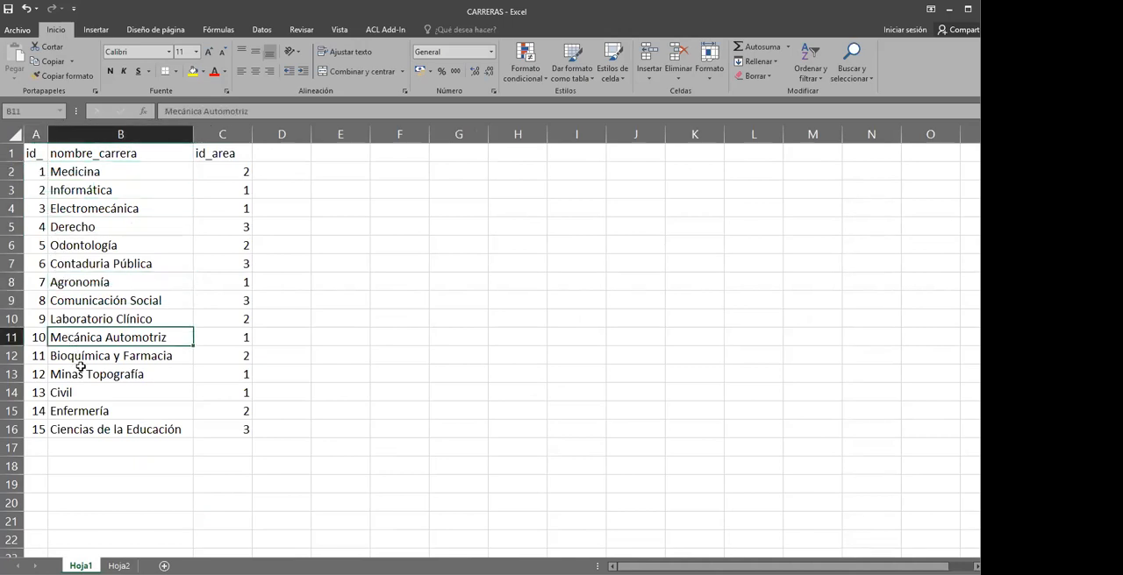
# Examine the career names and their id_area codes in the Hoja1 table
pyautogui.press('Up')
pyautogui.press('Up')
pyautogui.press('Up')
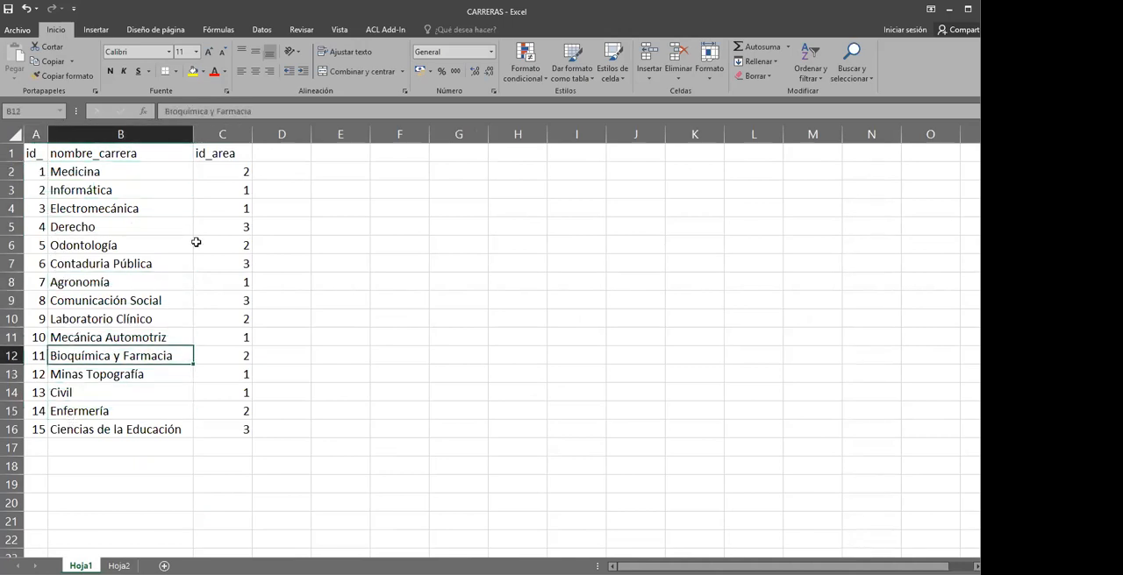
pyautogui.click(230, 172)
pyautogui.click(229, 188)
pyautogui.click(219, 159)
pyautogui.click(217, 193)
pyautogui.click(217, 211)
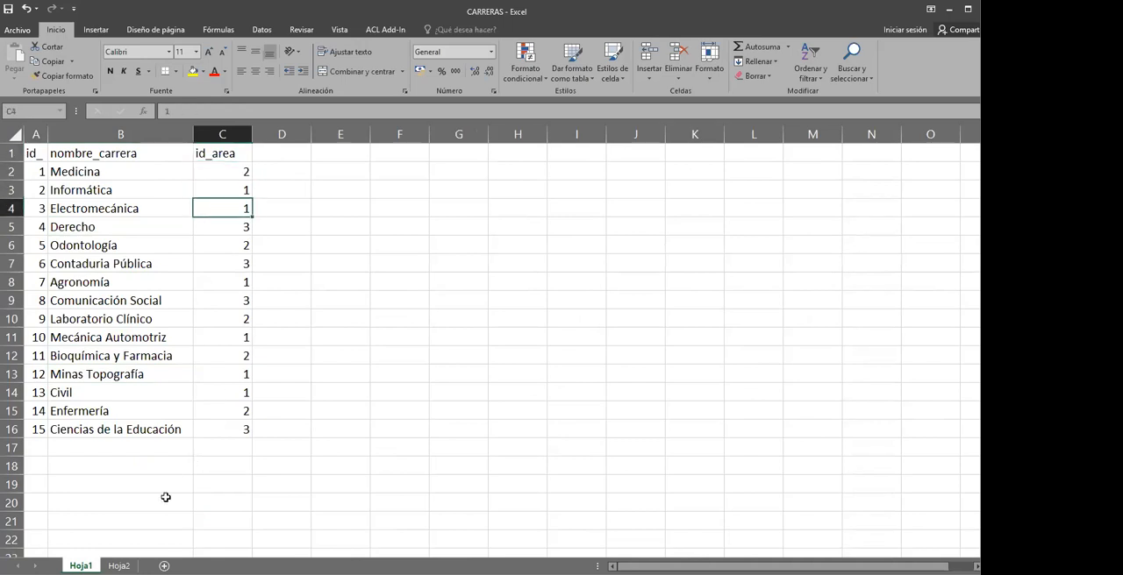
pyautogui.click(228, 407)
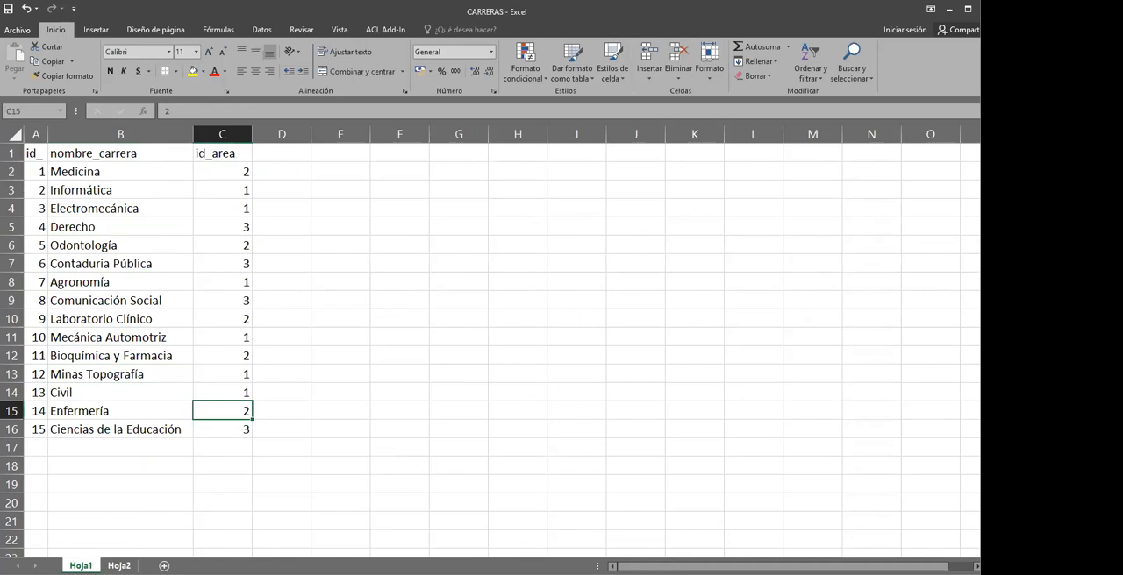
# Examine the area table in Hoja2, matching each id_area code to its nombre_area
pyautogui.click(119, 567)
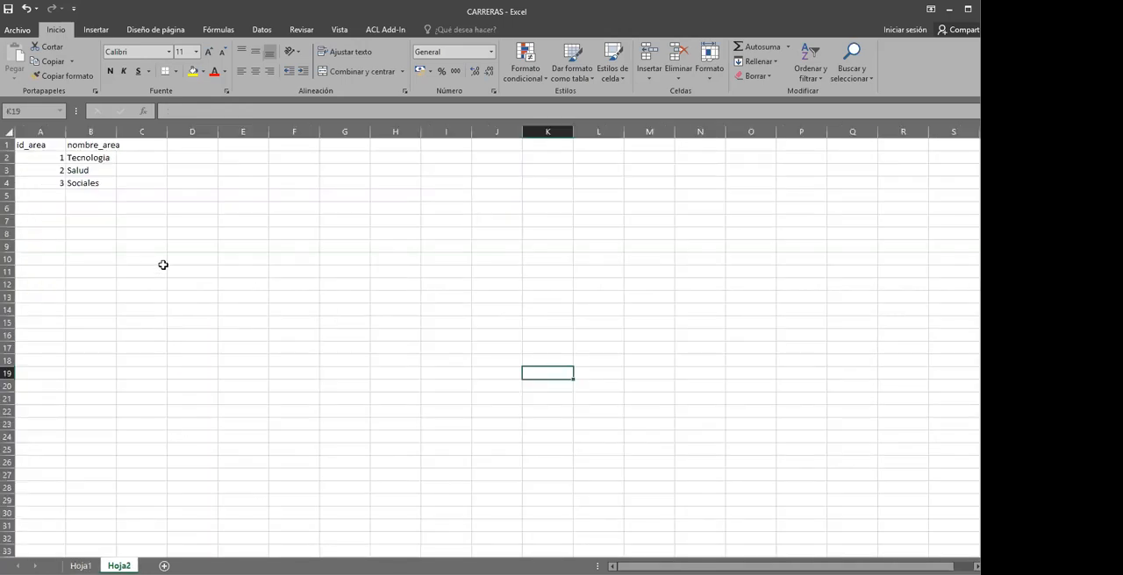
pyautogui.scroll(5, 163, 265)
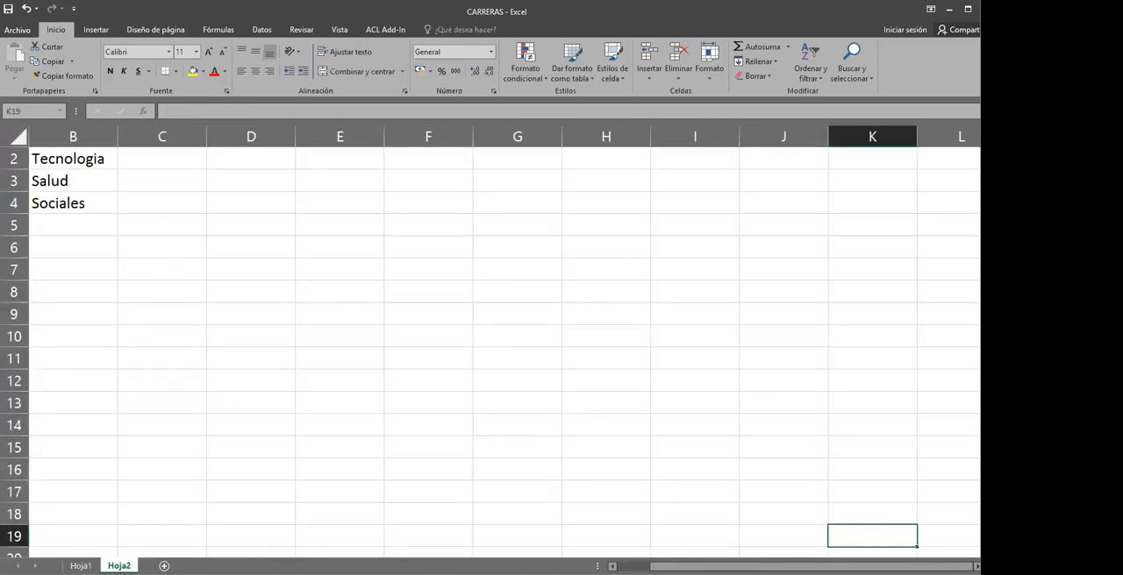
pyautogui.hscroll(-1, 120, 270)
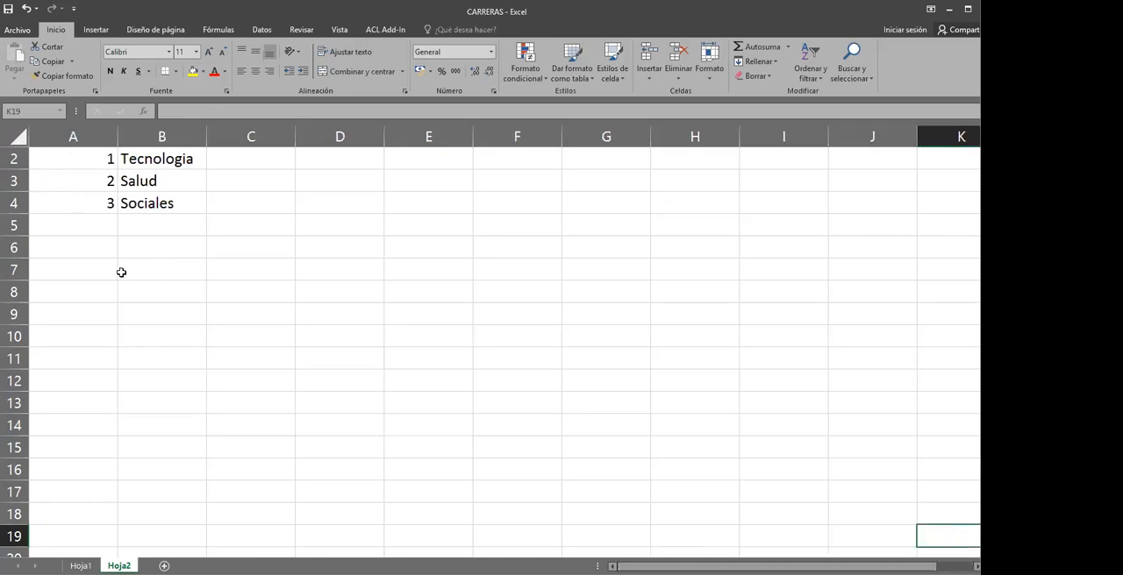
pyautogui.scroll(1, 129, 204)
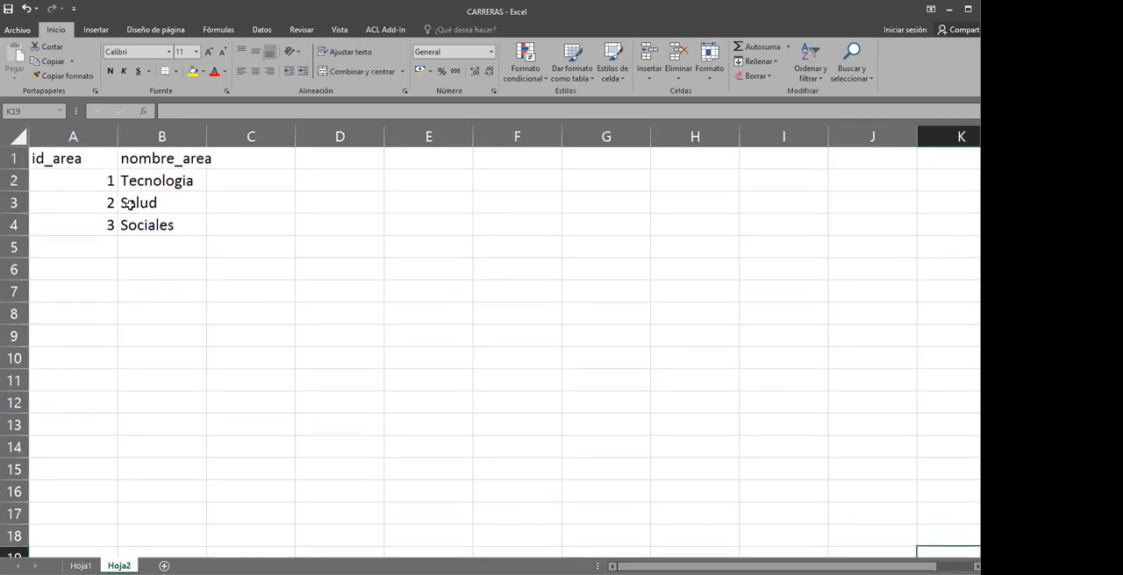
pyautogui.click(88, 184)
pyautogui.click(94, 218)
pyautogui.click(127, 181)
pyautogui.click(124, 202)
pyautogui.click(134, 225)
pyautogui.click(105, 226)
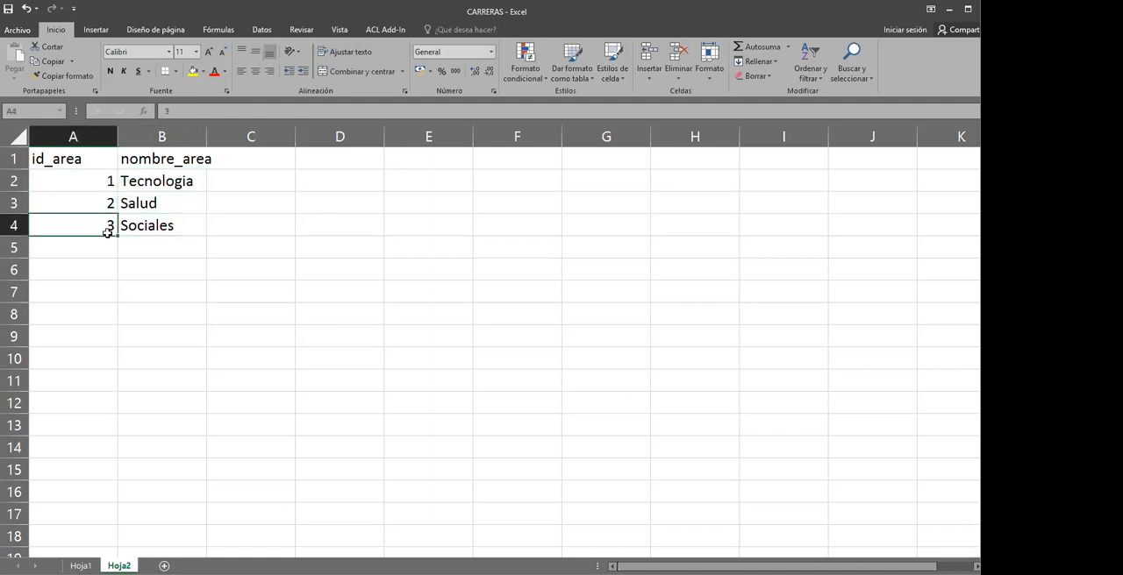
# Review the id_area codes assigned to the careers in column C of Hoja1
pyautogui.click(81, 566)
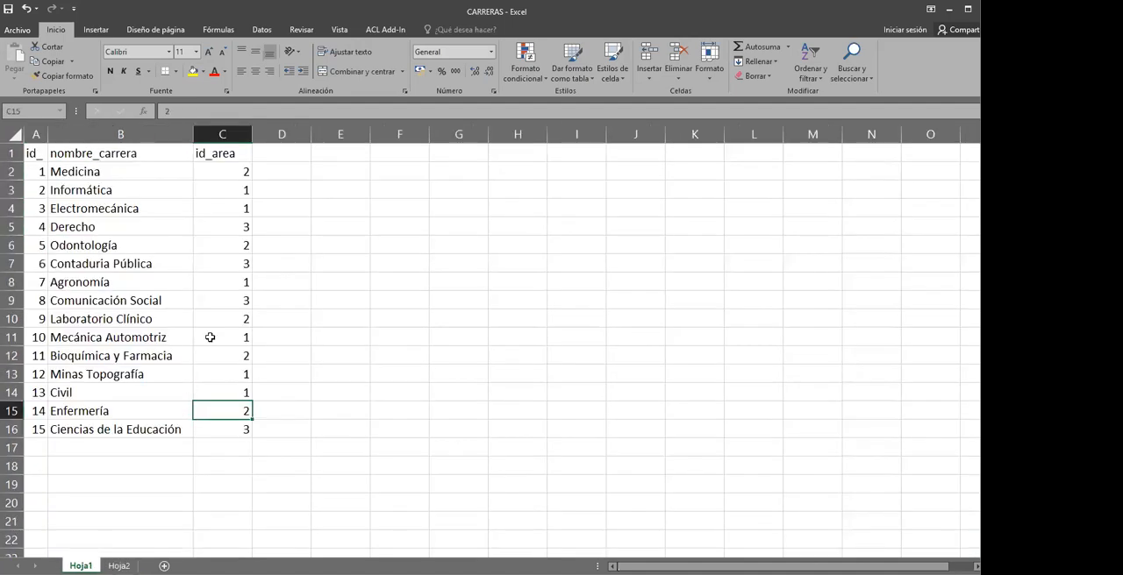
pyautogui.click(240, 172)
pyautogui.click(230, 189)
pyautogui.click(228, 246)
pyautogui.click(228, 264)
pyautogui.press('Return')
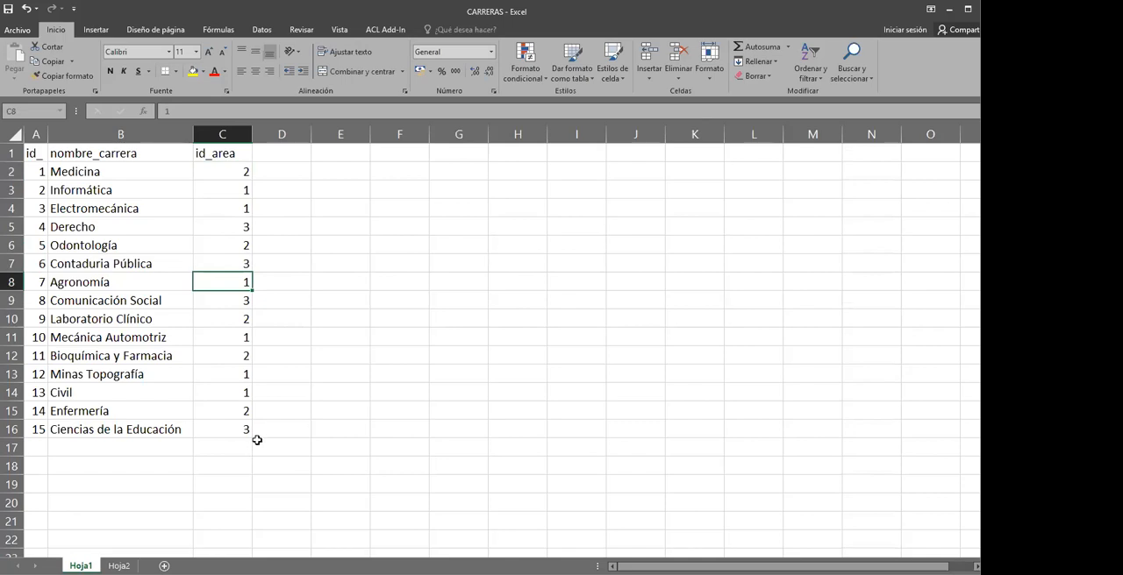
pyautogui.press('Up')
pyautogui.click(271, 227)
pyautogui.click(233, 208)
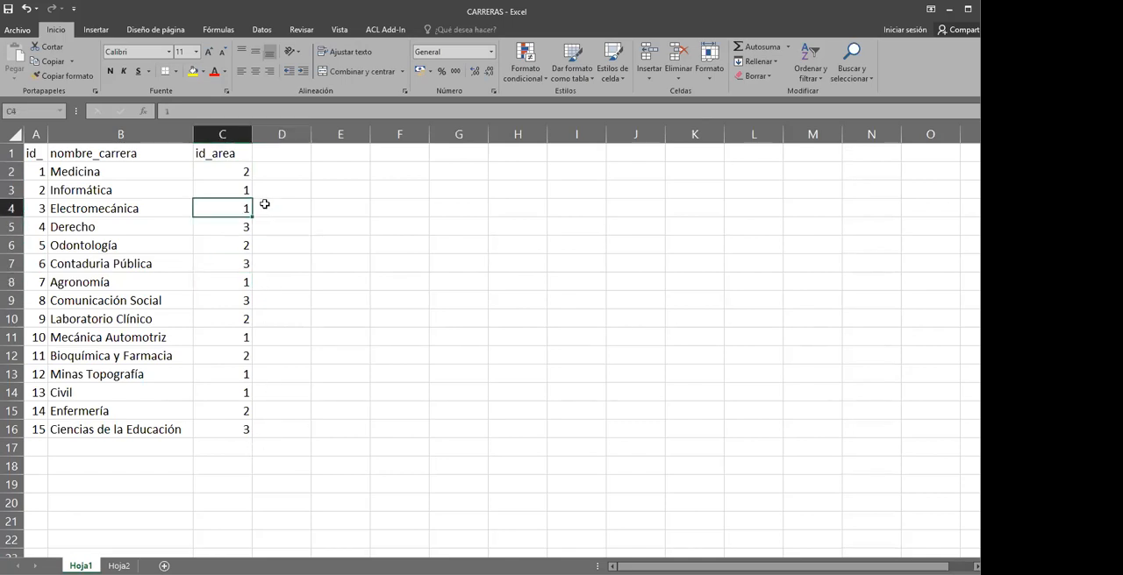
pyautogui.click(233, 176)
pyautogui.click(234, 204)
# Compare id_area codes 1 and 2 in Hoja2 with the code assigned to Medicina in Hoja1
pyautogui.click(119, 566)
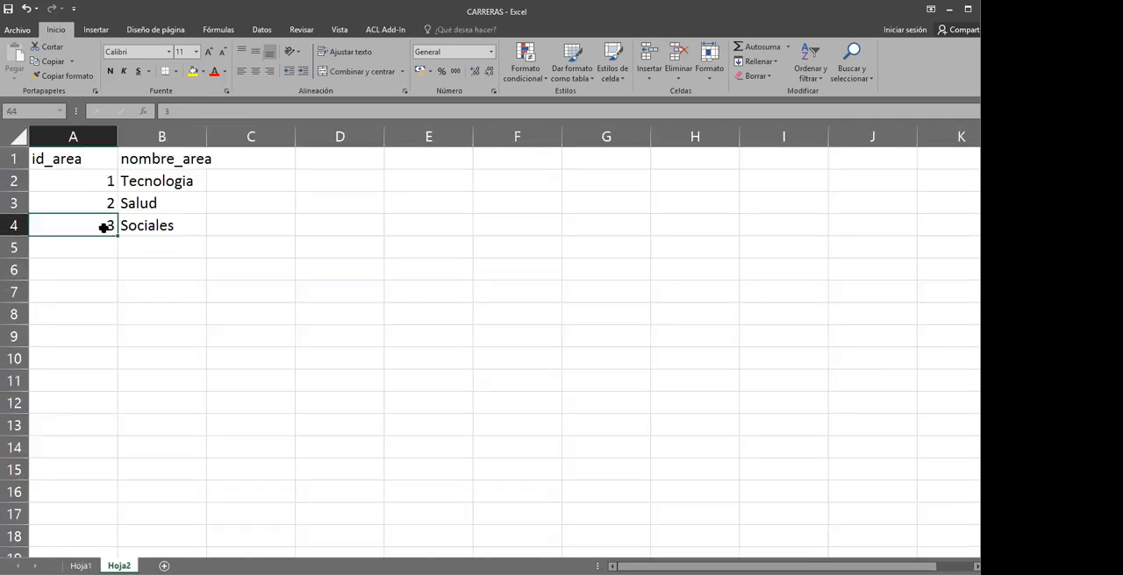
pyautogui.click(96, 179)
pyautogui.click(102, 203)
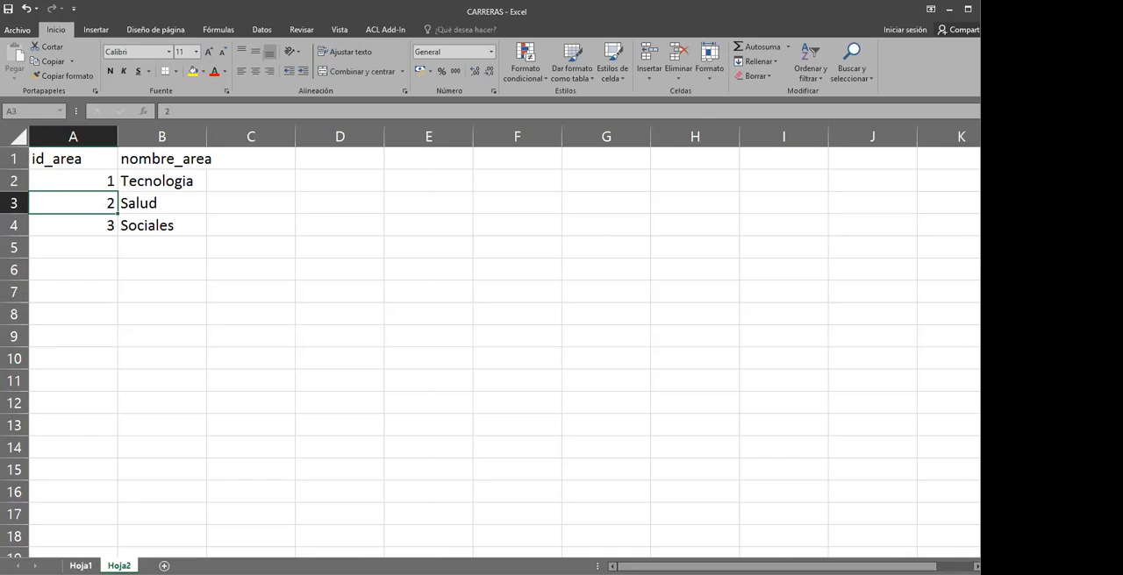
pyautogui.click(80, 566)
pyautogui.click(243, 173)
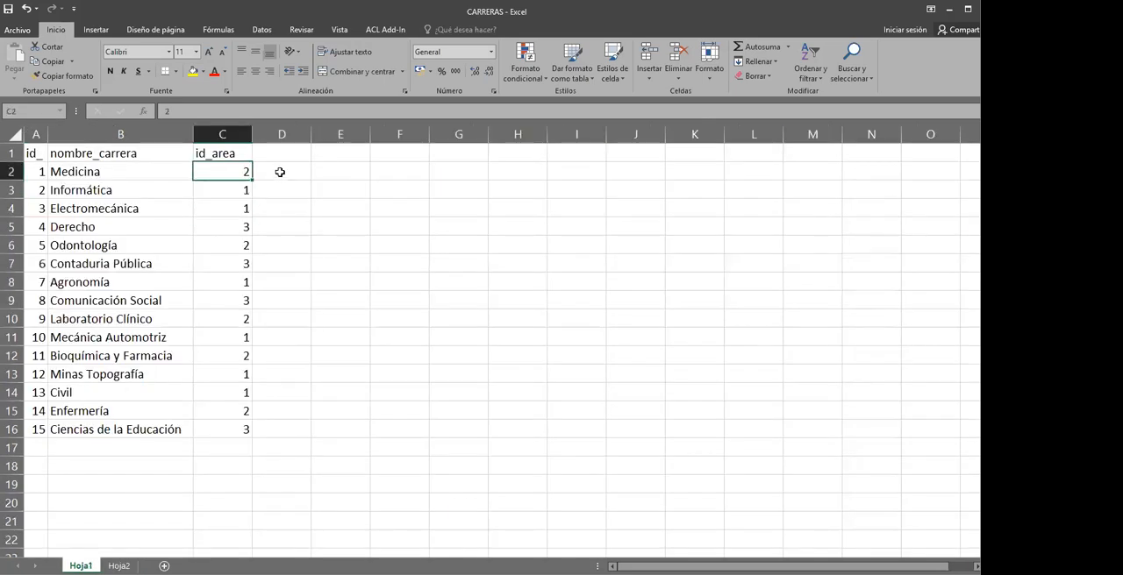
pyautogui.click(279, 172)
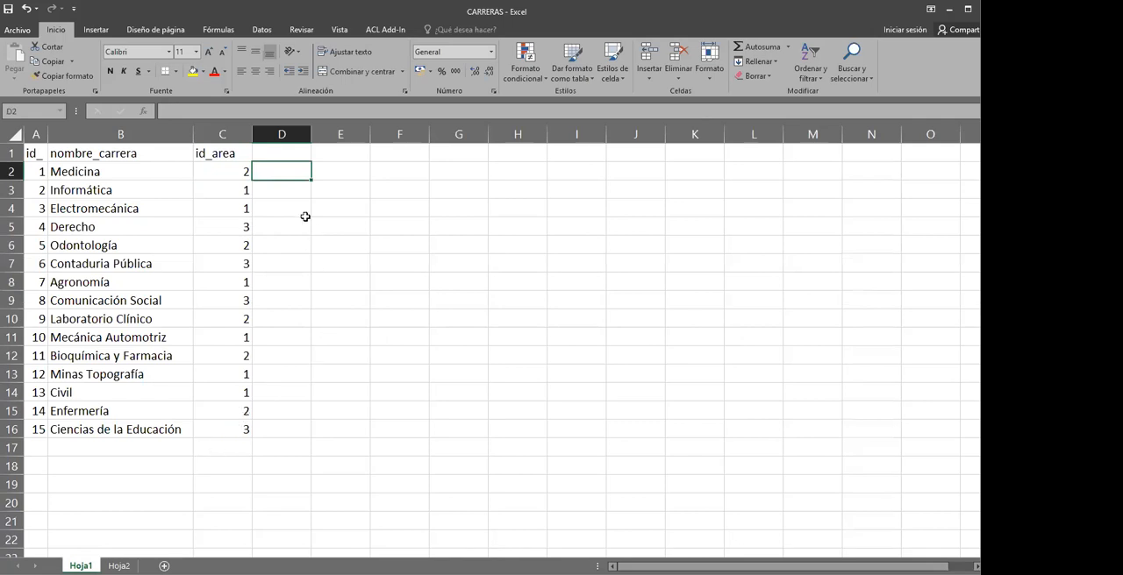
# Copy the nombre_area header from Hoja2 into cell D1 of Hoja1 and autofit column D to it
pyautogui.click(118, 566)
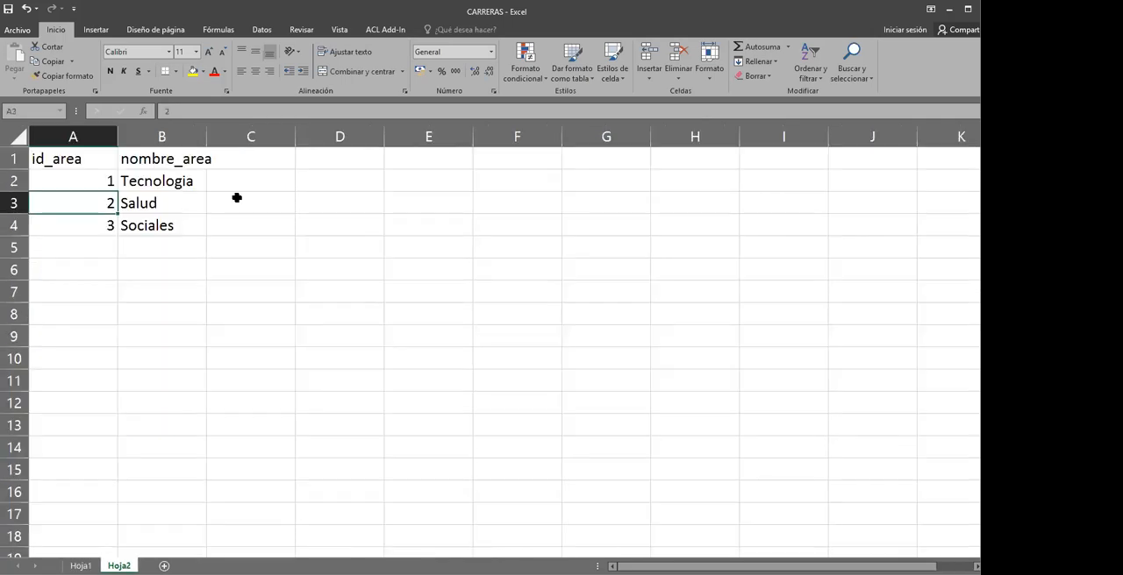
pyautogui.click(188, 161)
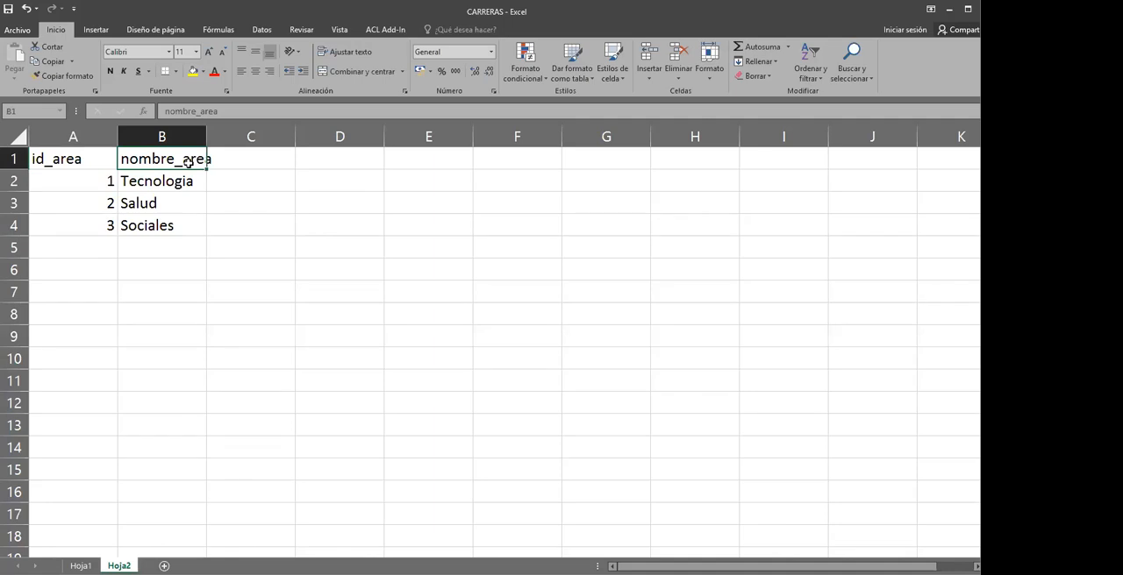
pyautogui.click(80, 566)
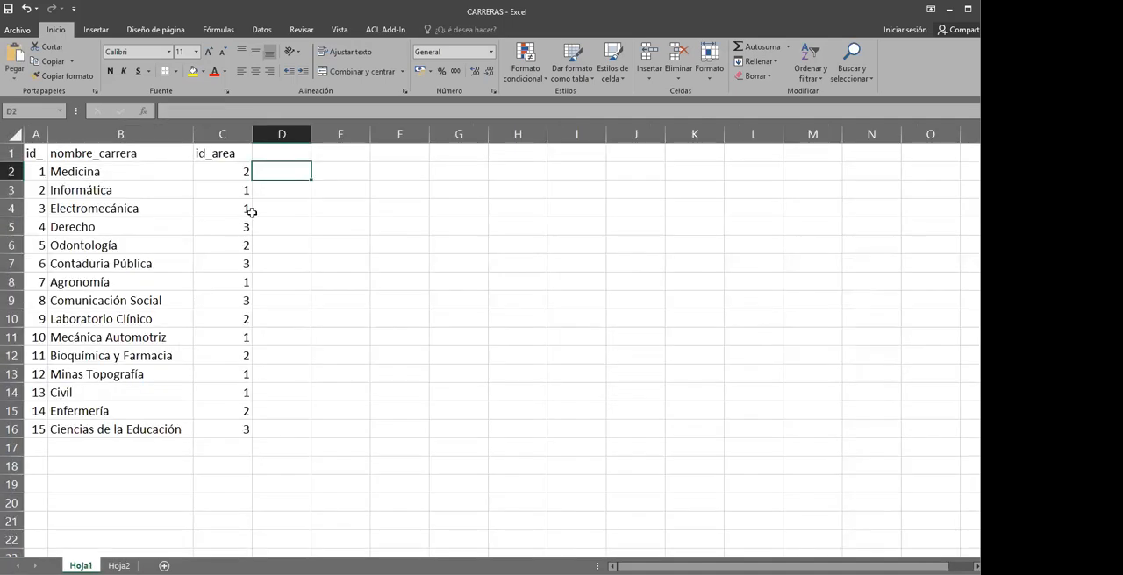
pyautogui.click(275, 150)
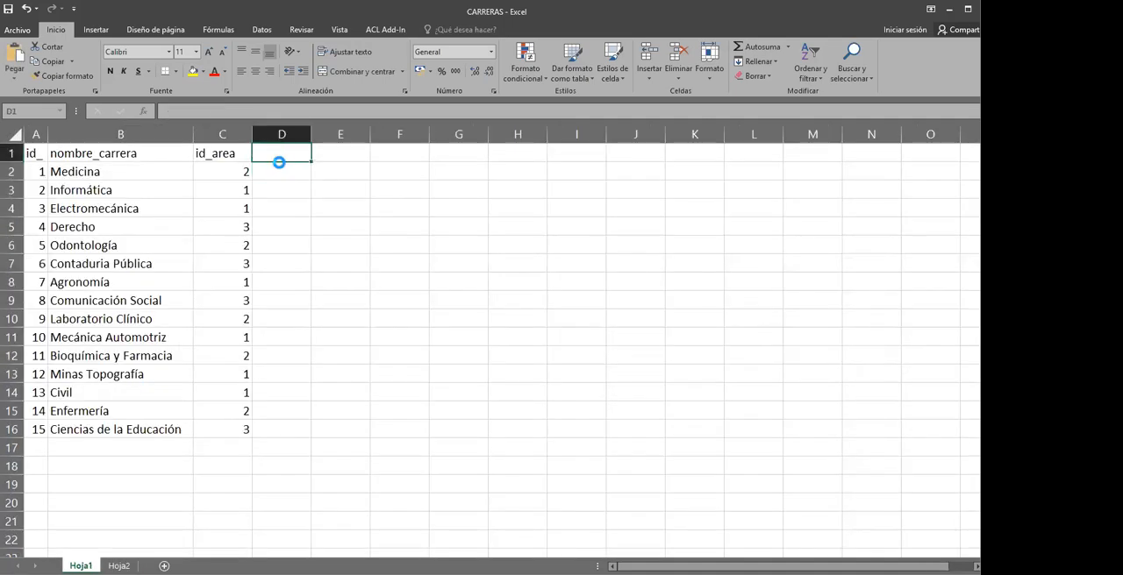
pyautogui.write('nombre_area')
pyautogui.press('Return')
pyautogui.doubleClick(311, 134)
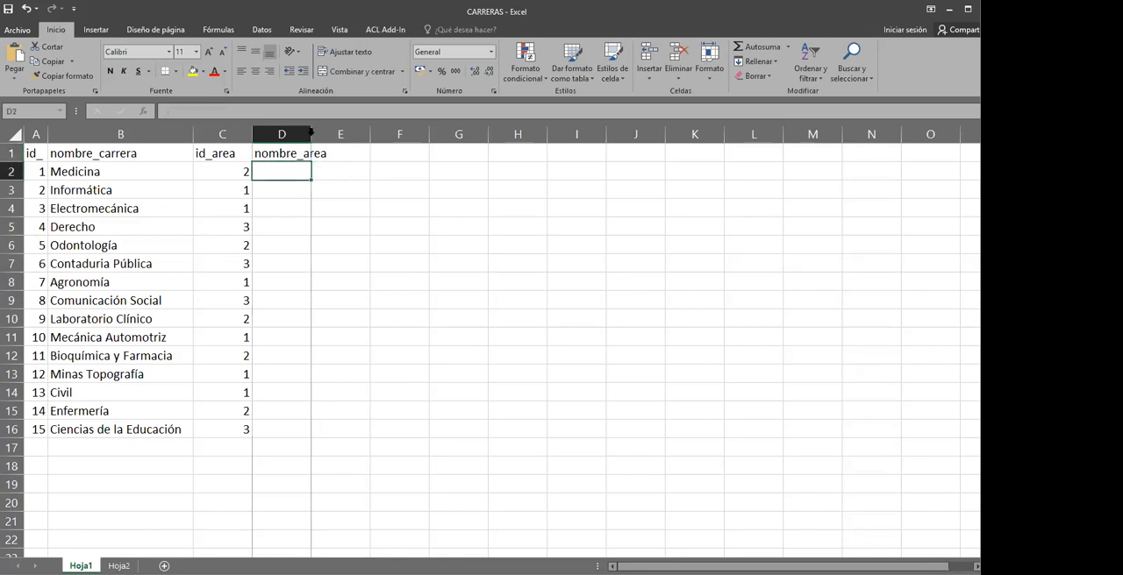
# Start a BUSCARV formula in D2 of Hoja1 with C2 as the lookup value
pyautogui.write('=')
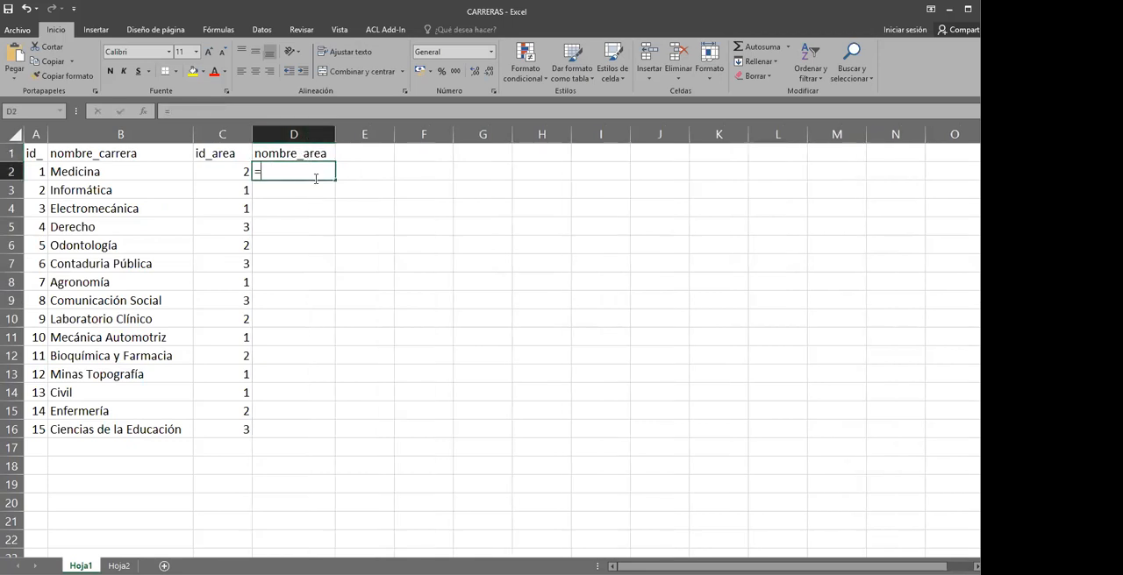
pyautogui.write('bus')
pyautogui.press('BackSpace')
pyautogui.write('buscar')
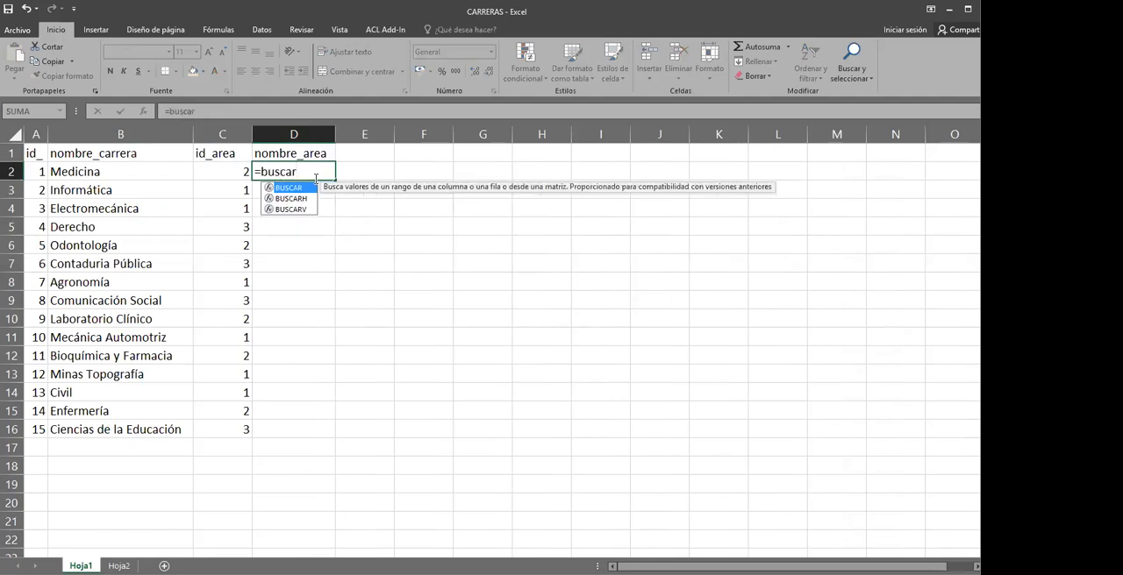
pyautogui.write('v')
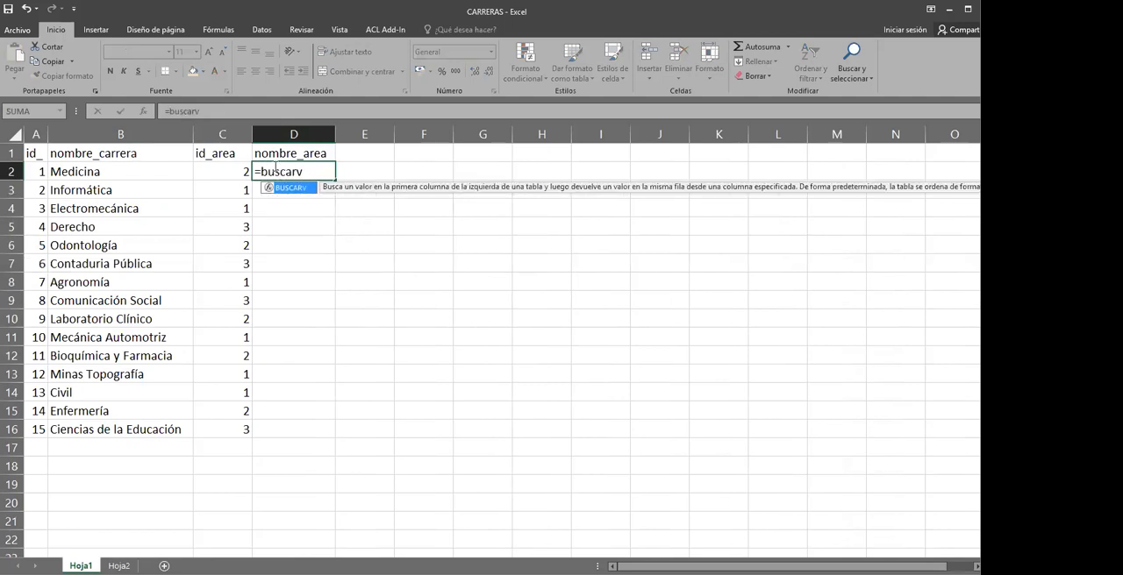
pyautogui.write('(')
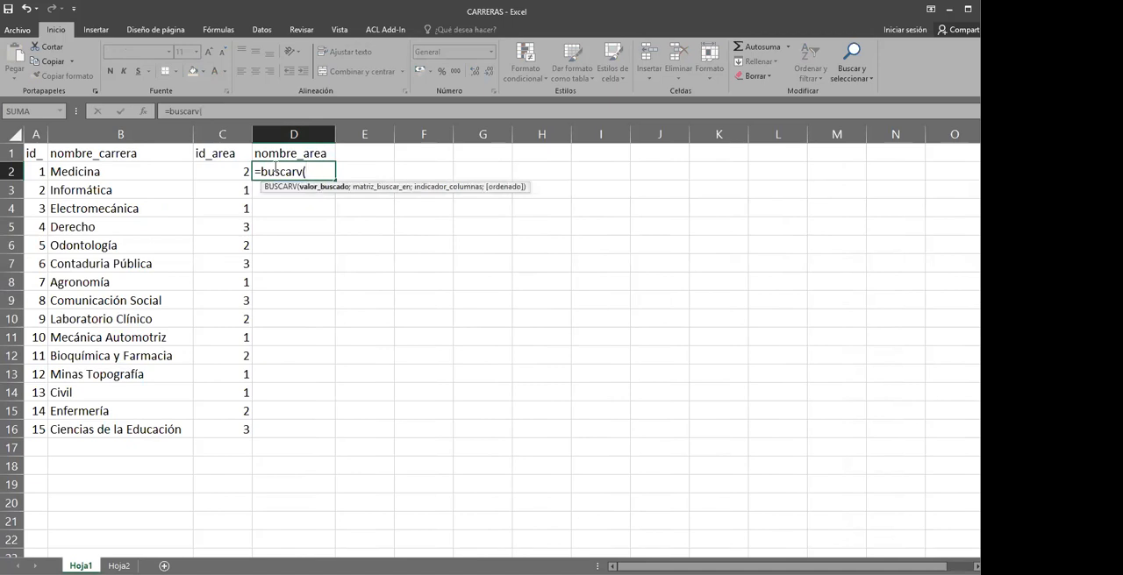
pyautogui.click(225, 169)
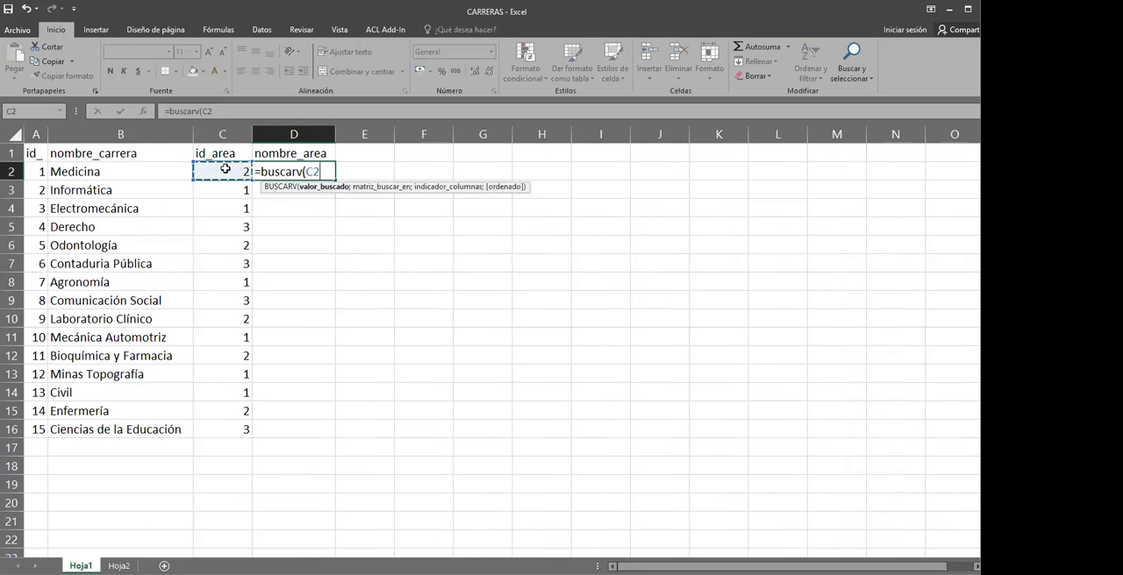
pyautogui.write(';')
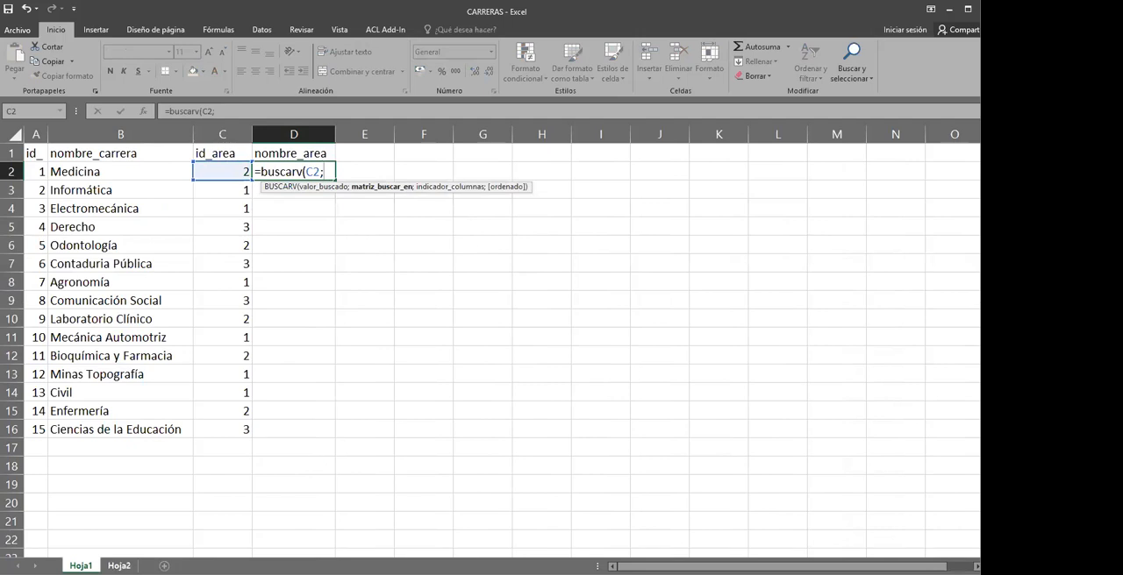
# Complete the BUSCARV formula with lookup range Hoja2!A1:B4 and column index 2
pyautogui.click(119, 566)
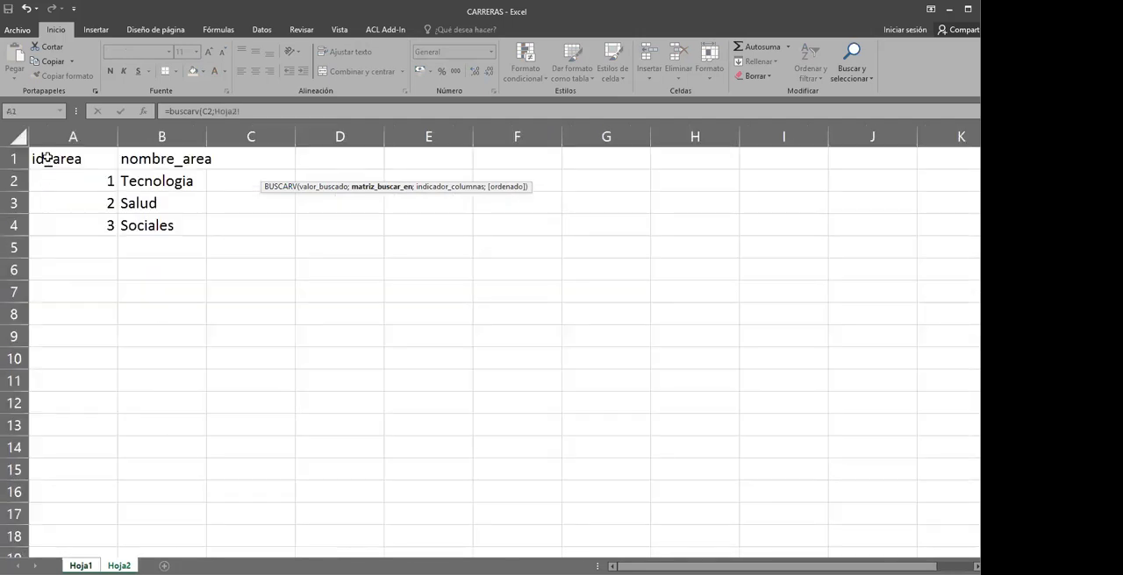
pyautogui.moveTo(47, 157); pyautogui.dragTo(165, 222)
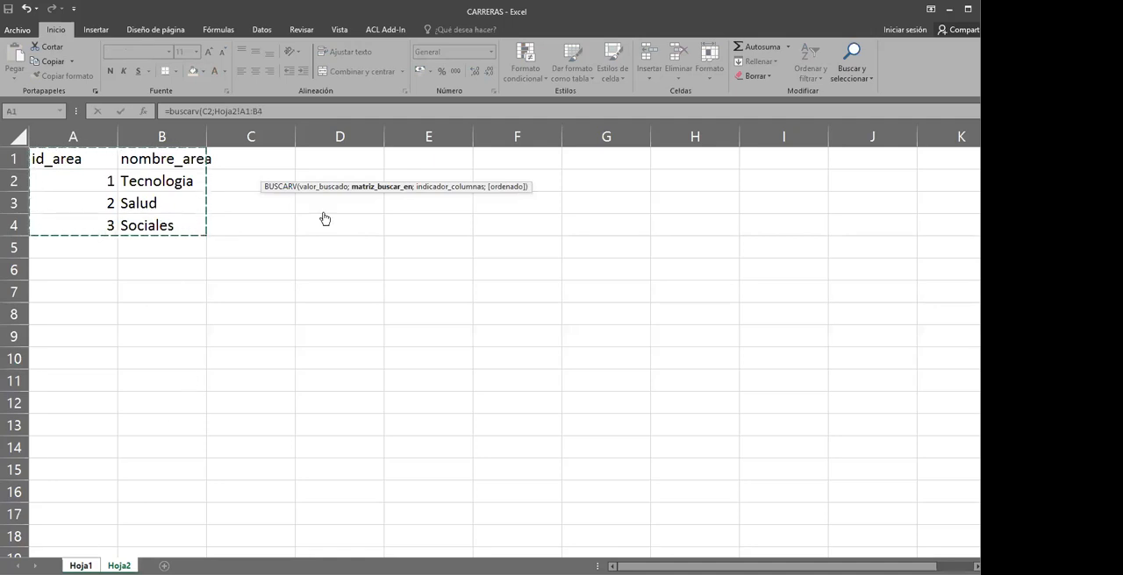
pyautogui.click(304, 113)
pyautogui.write(';2')
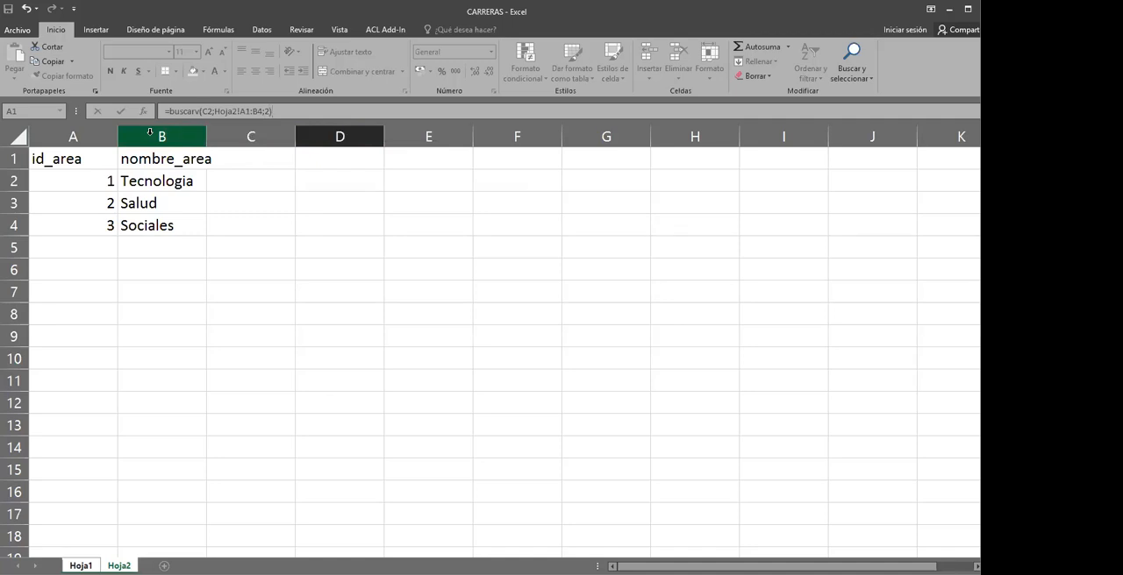
pyautogui.press('Return')
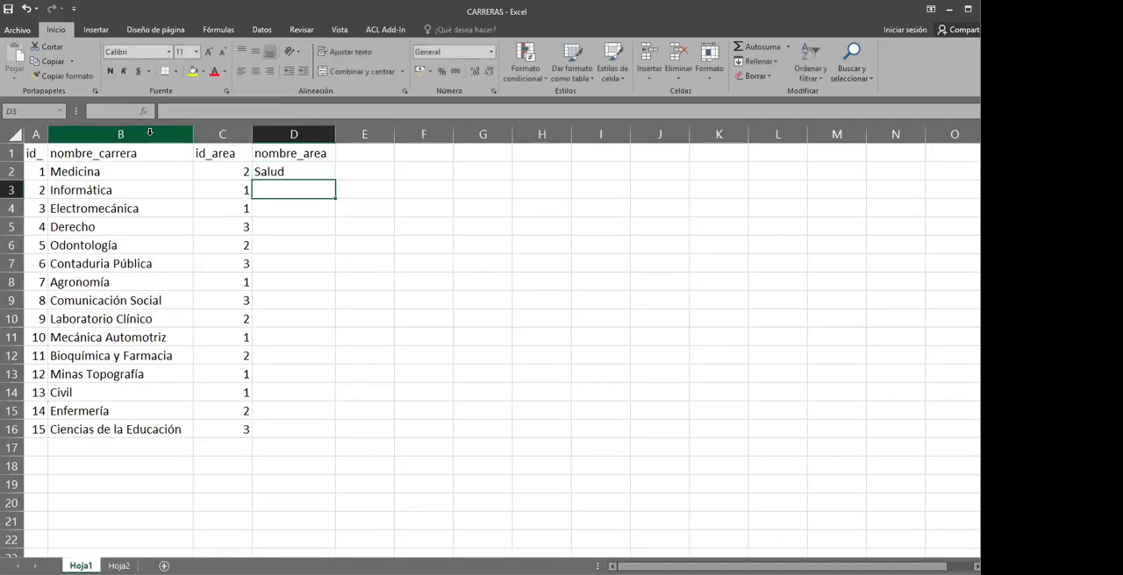
# Fill the BUSCARV formula from D2 down through D16
pyautogui.click(304, 173)
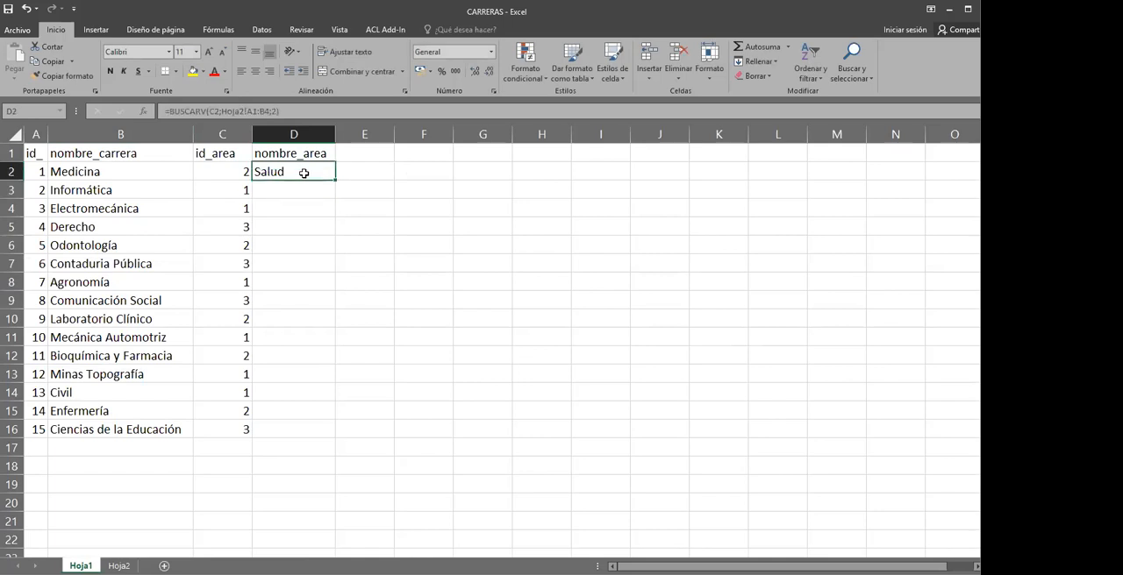
pyautogui.click(287, 191)
pyautogui.click(281, 174)
pyautogui.moveTo(336, 178); pyautogui.dragTo(319, 437)
# Inspect the copied BUSCARV formulas and their lookup ranges in the nombre_area column
pyautogui.click(318, 317)
pyautogui.click(309, 256)
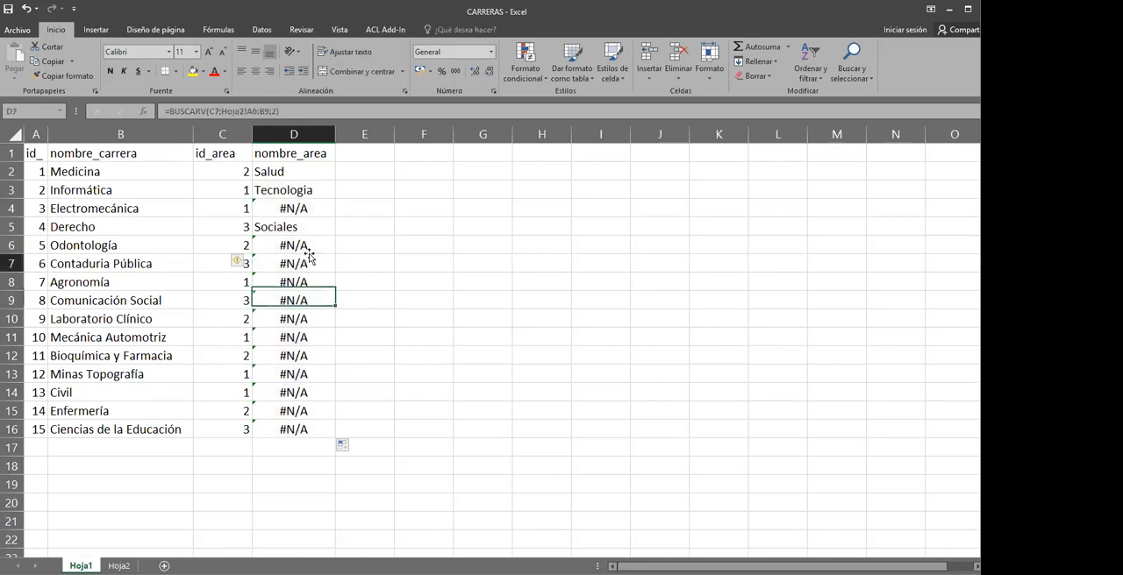
pyautogui.click(307, 225)
pyautogui.click(301, 209)
pyautogui.click(294, 264)
pyautogui.click(275, 336)
pyautogui.click(281, 245)
# Make the BUSCARV lookup range in D2 absolute as Hoja2!$A$1:$B$4 and refill the formula down through D16
pyautogui.doubleClick(283, 174)
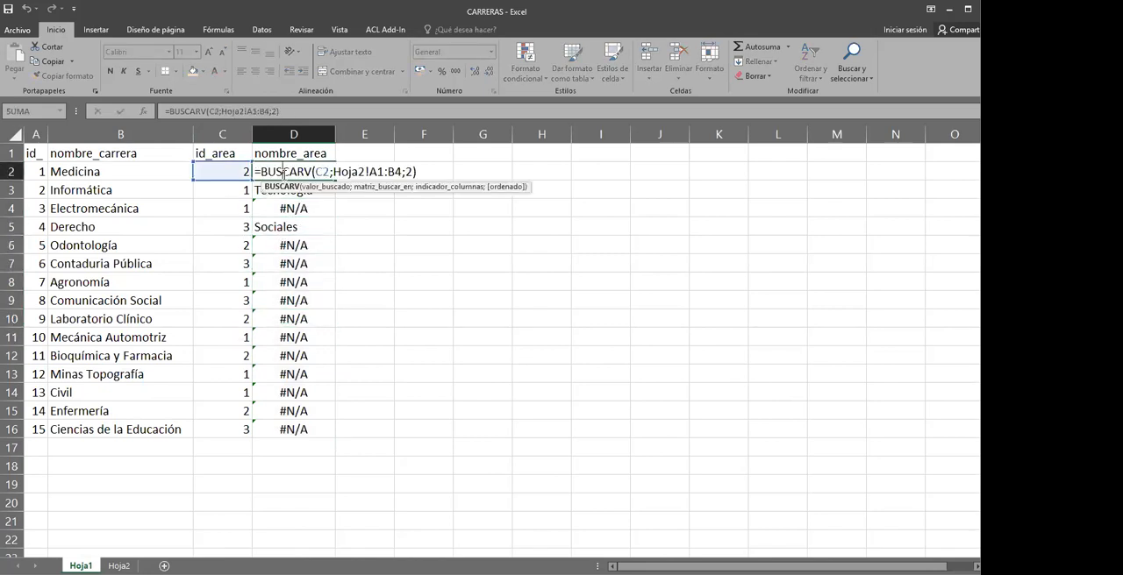
pyautogui.moveTo(334, 171); pyautogui.dragTo(400, 172)
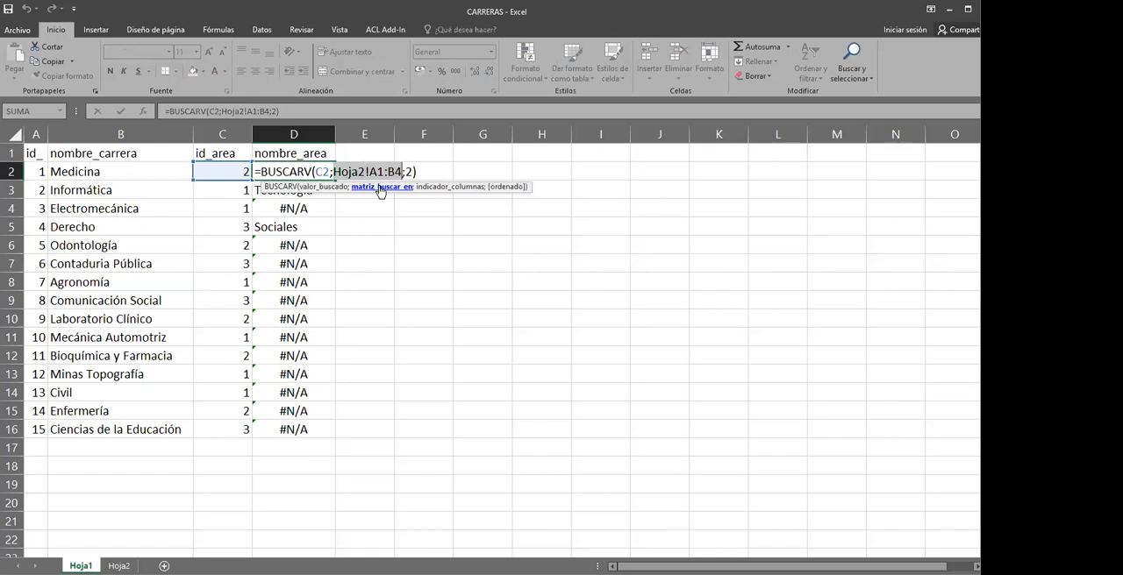
pyautogui.press('F4')
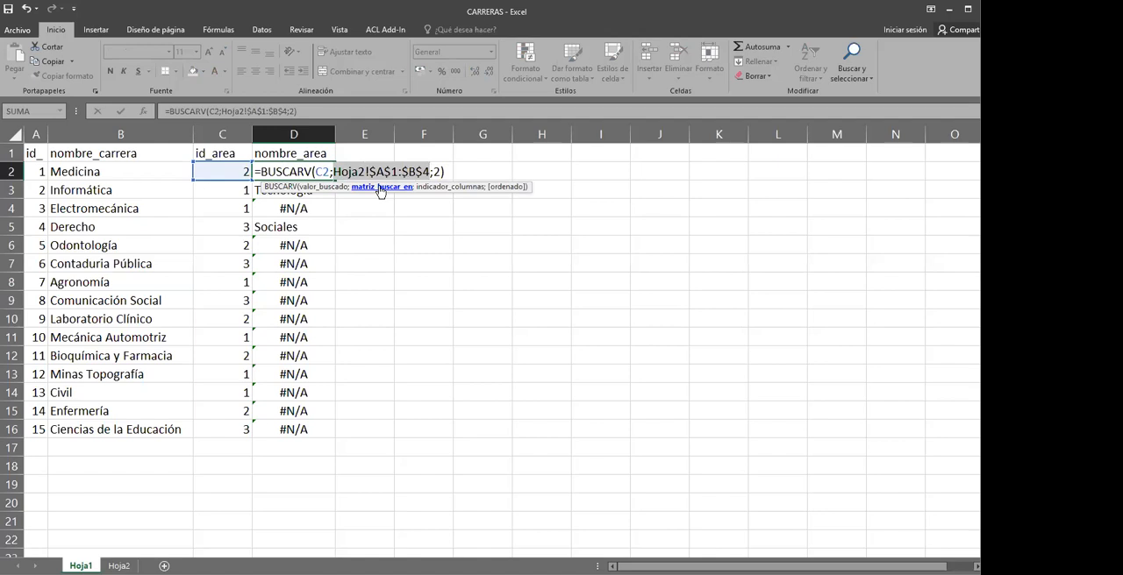
pyautogui.press('Return')
pyautogui.click(332, 174)
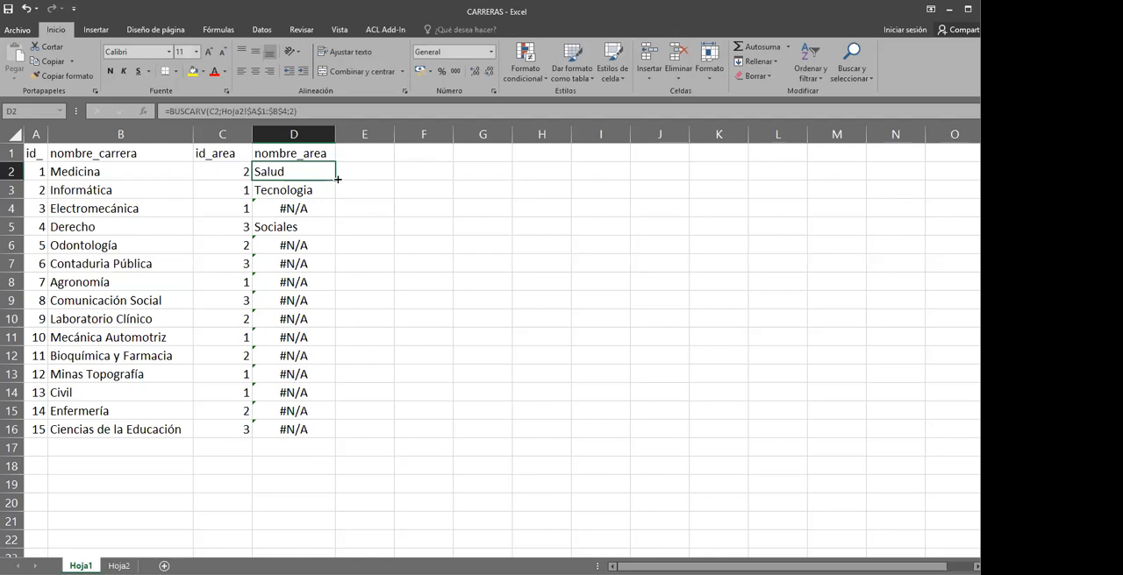
pyautogui.doubleClick(337, 179)
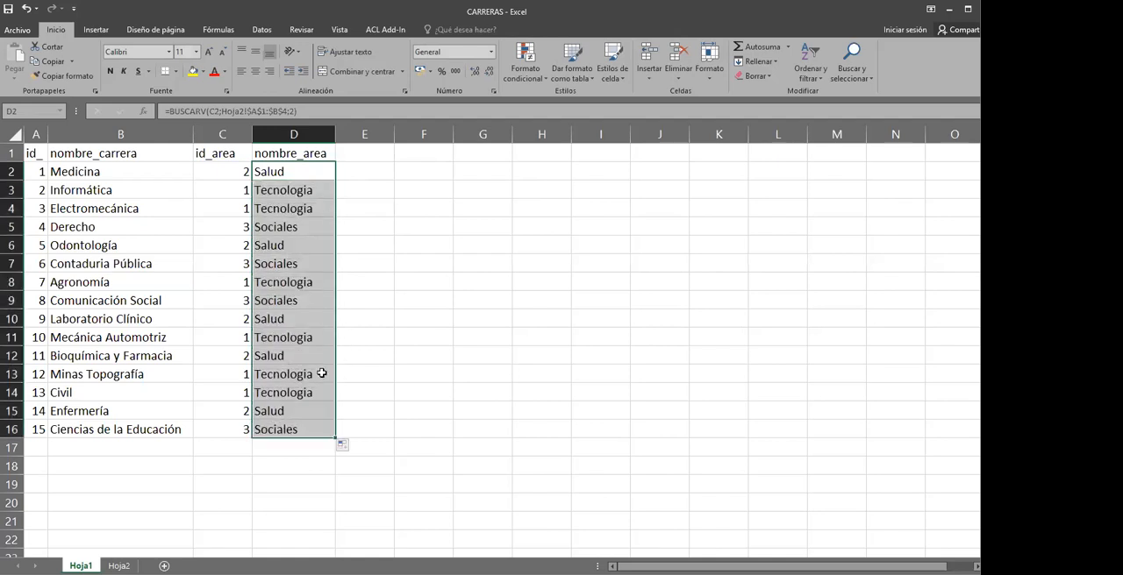
# Check the refilled nombre_area formulas and their area names against each career's id_area code
pyautogui.click(441, 416)
pyautogui.click(292, 416)
pyautogui.click(283, 355)
pyautogui.click(289, 246)
pyautogui.click(297, 210)
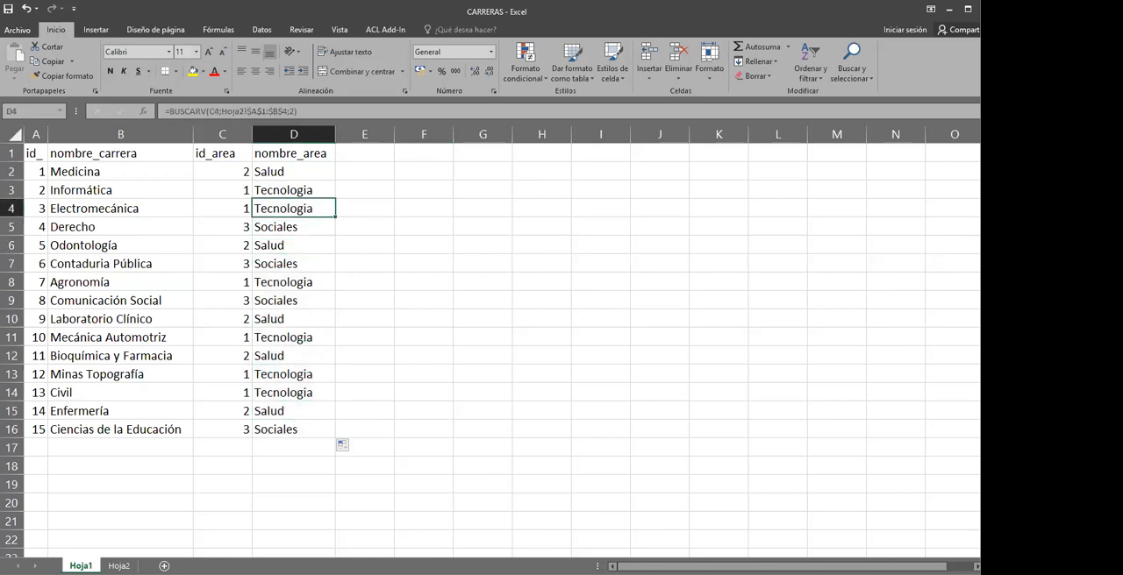
pyautogui.click(376, 302)
pyautogui.click(293, 264)
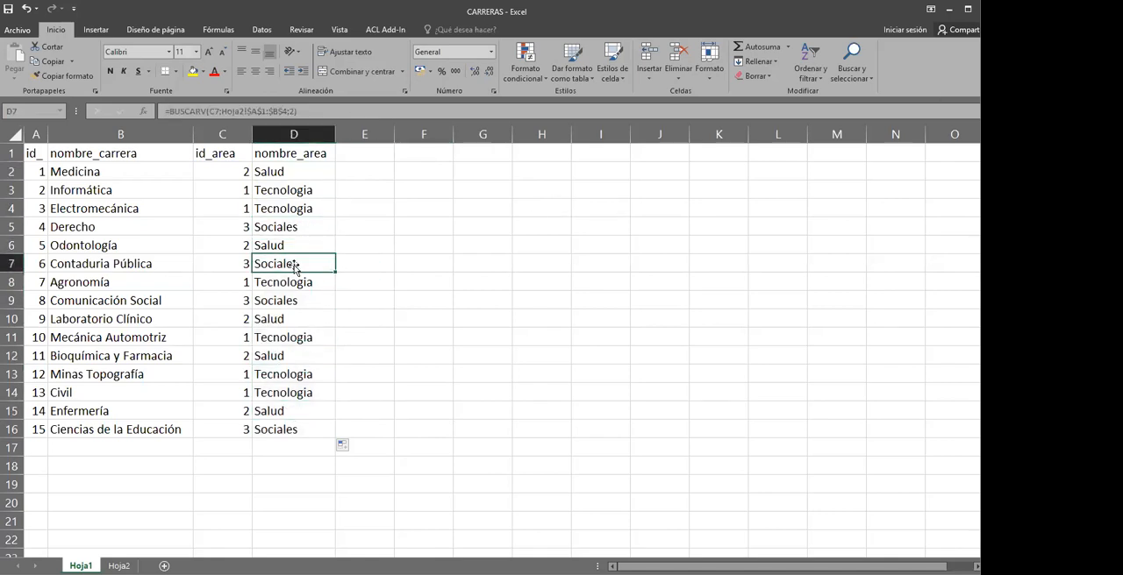
pyautogui.click(218, 222)
pyautogui.click(263, 222)
pyautogui.click(286, 175)
pyautogui.click(274, 271)
pyautogui.click(275, 287)
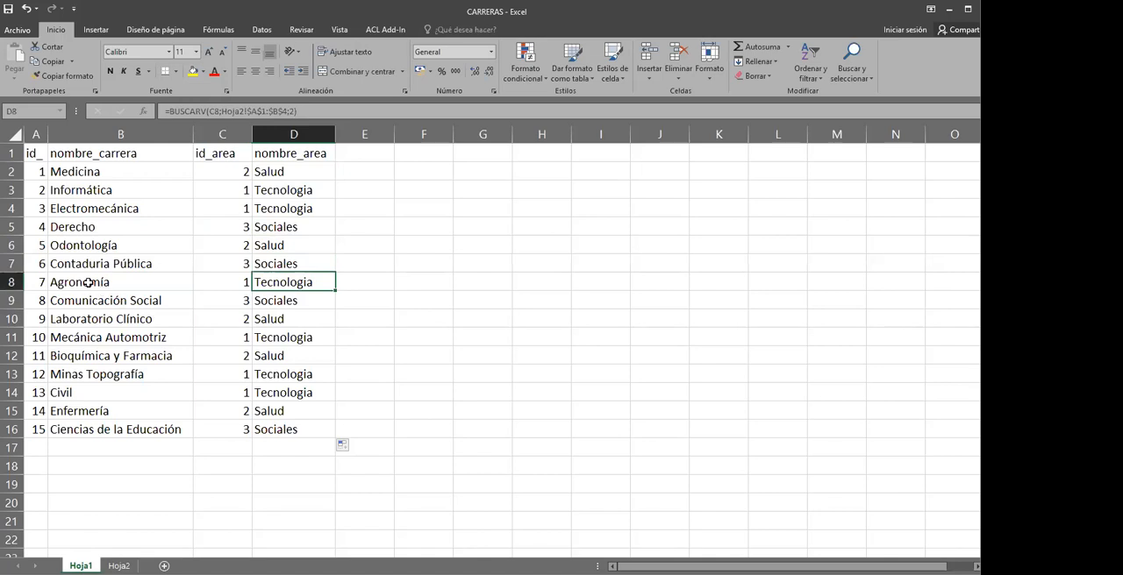
pyautogui.click(291, 339)
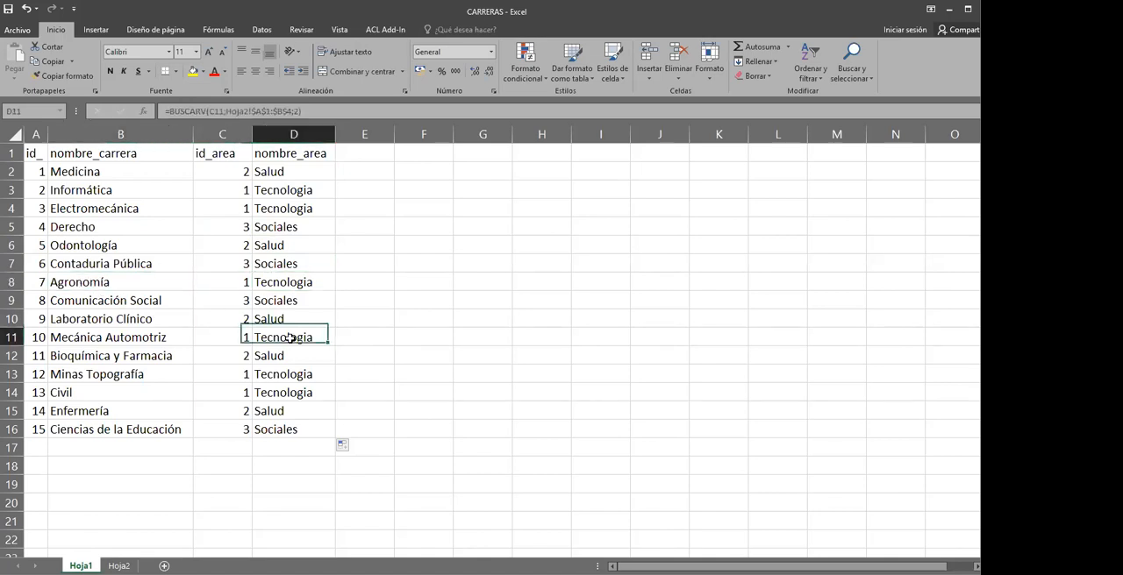
pyautogui.click(413, 322)
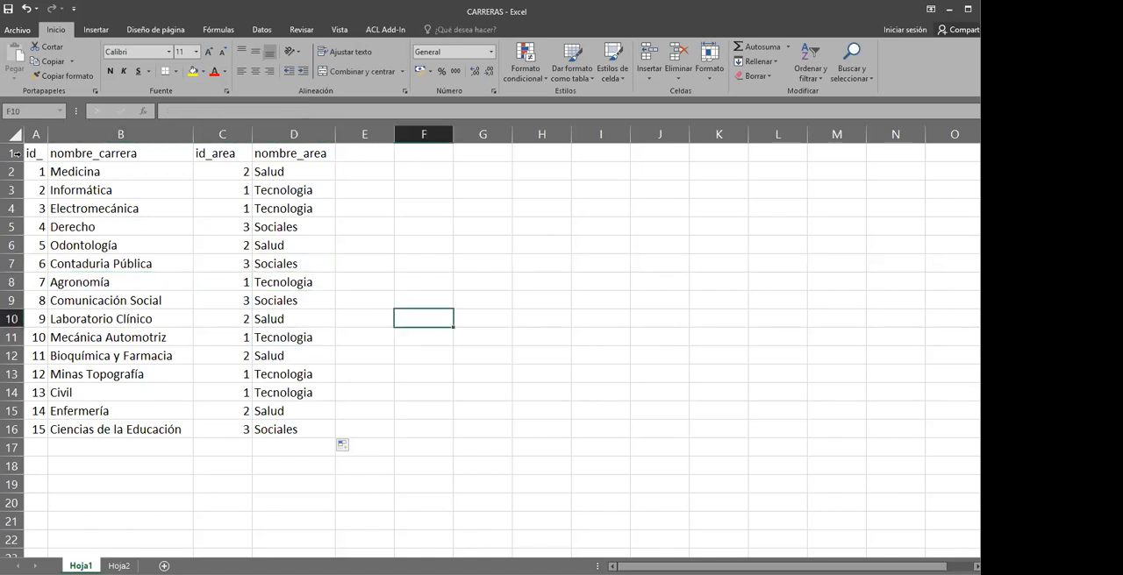
# Open the ACL Add-In data definition for range A1:D16 of Hoja1
pyautogui.moveTo(30, 149); pyautogui.dragTo(299, 427)
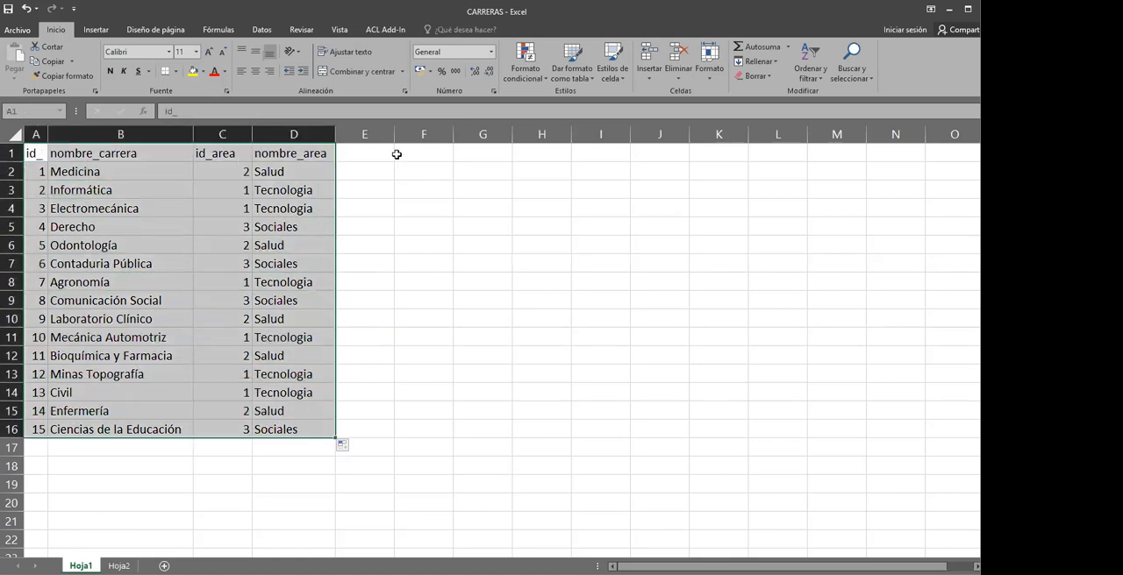
pyautogui.click(382, 30)
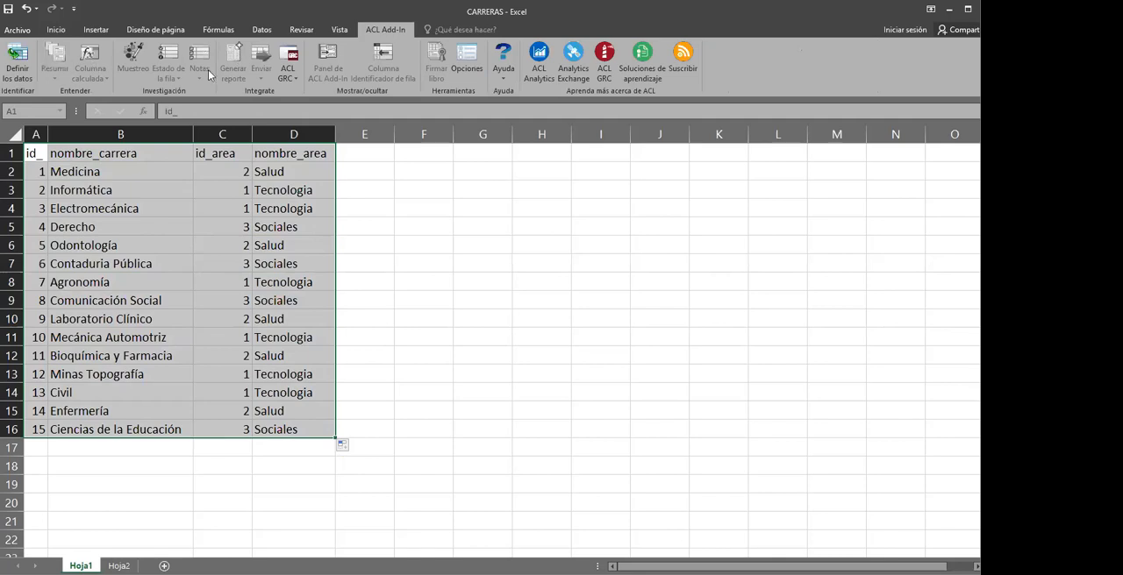
pyautogui.click(17, 60)
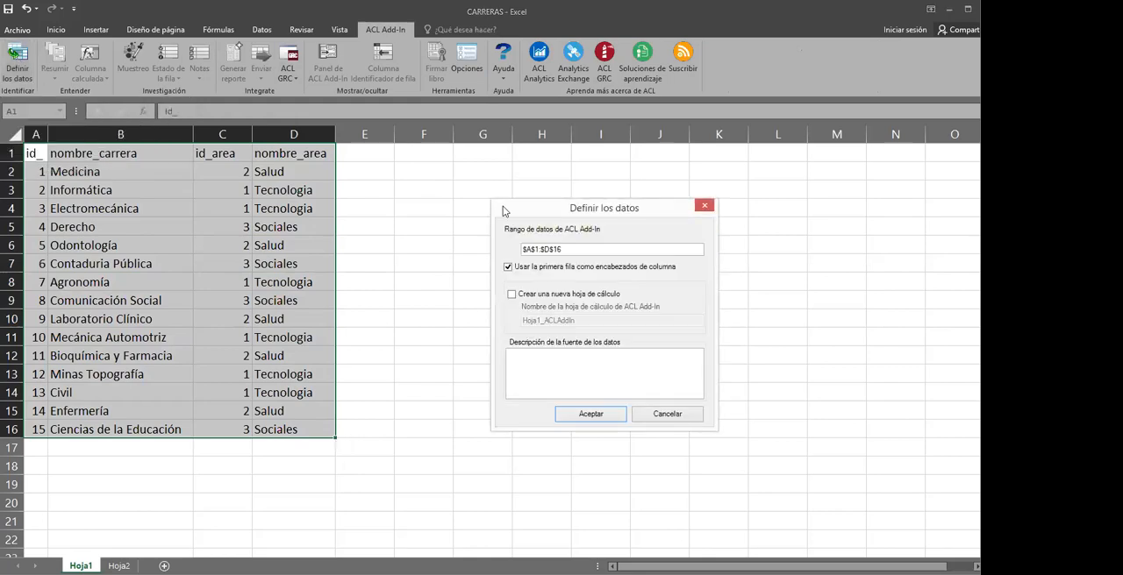
pyautogui.moveTo(564, 215); pyautogui.dragTo(490, 213)
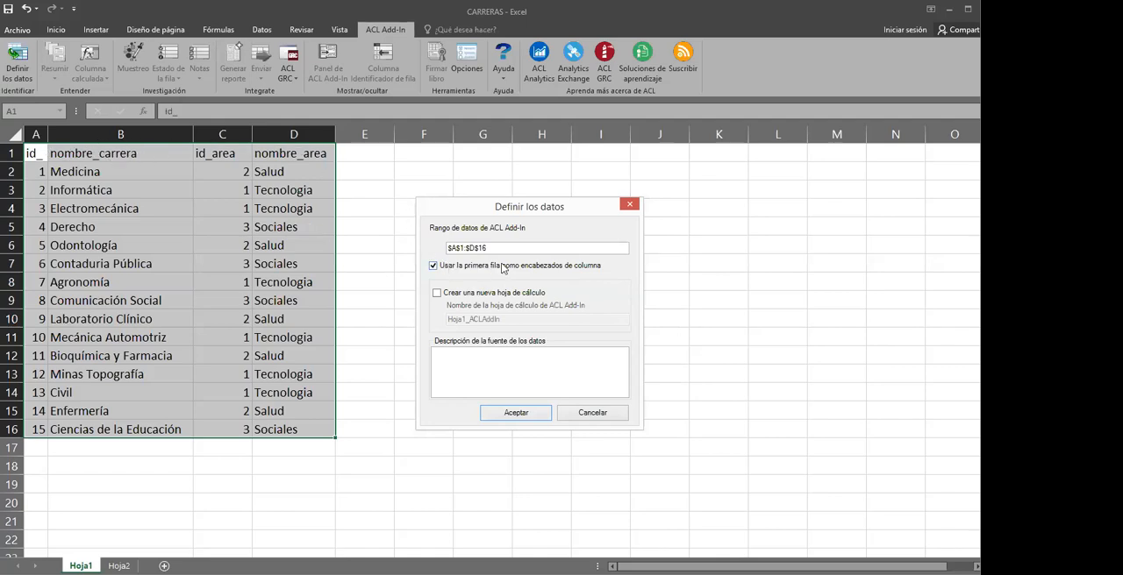
# Have the data definition create a new worksheet named ANALISIS DE CARRERAS
pyautogui.click(437, 293)
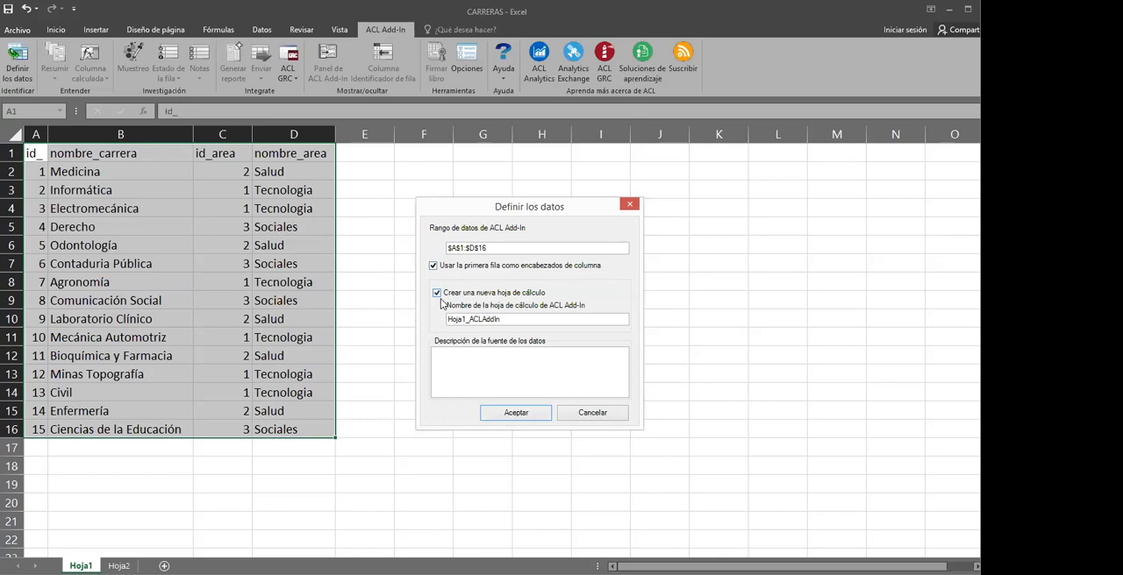
pyautogui.doubleClick(475, 319)
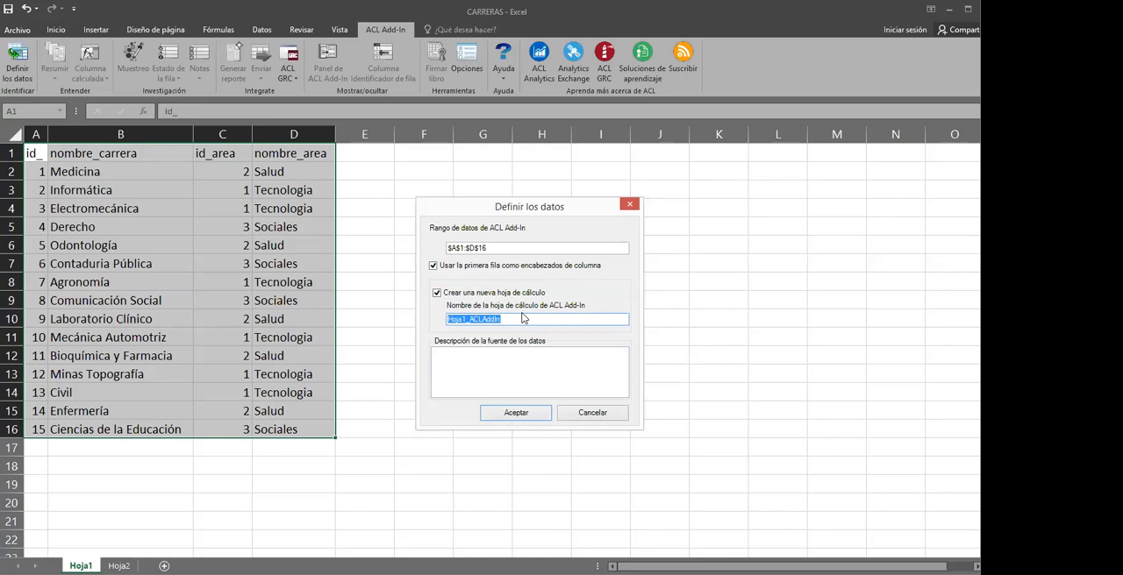
pyautogui.write('a')
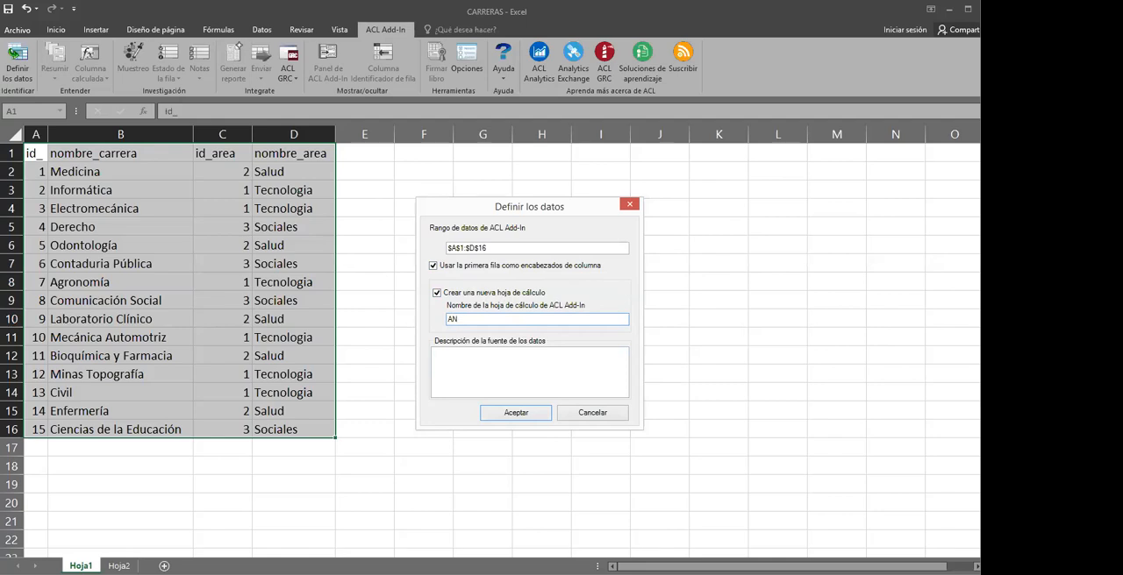
pyautogui.write('DE CARRERAS')
# Enter the data source description "el objetivo es analizar las carreras" and create the defined table
pyautogui.click(459, 355)
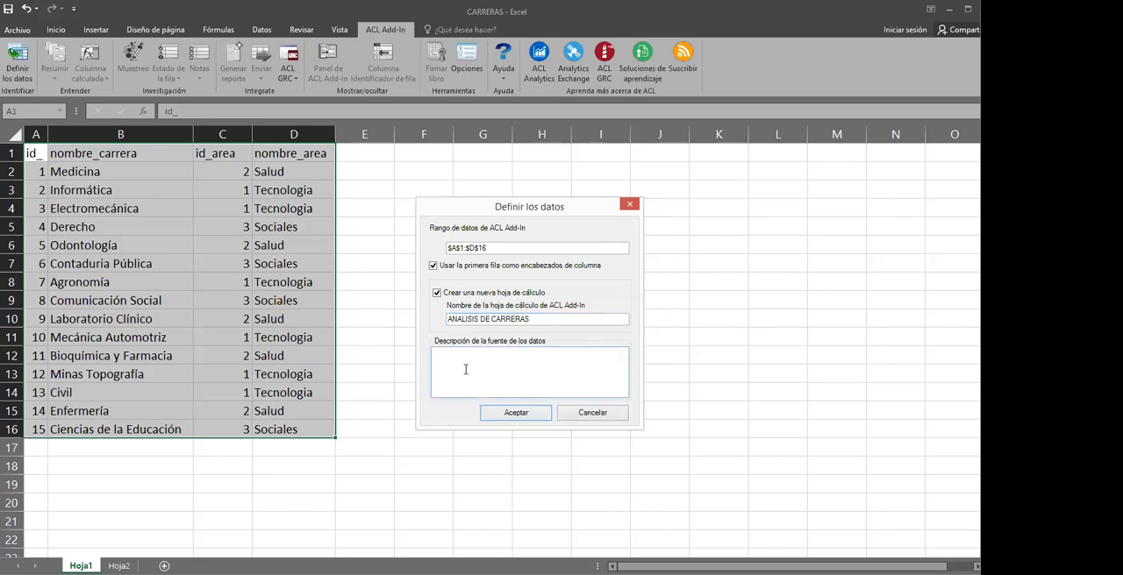
pyautogui.write('eL')
pyautogui.click(517, 414)
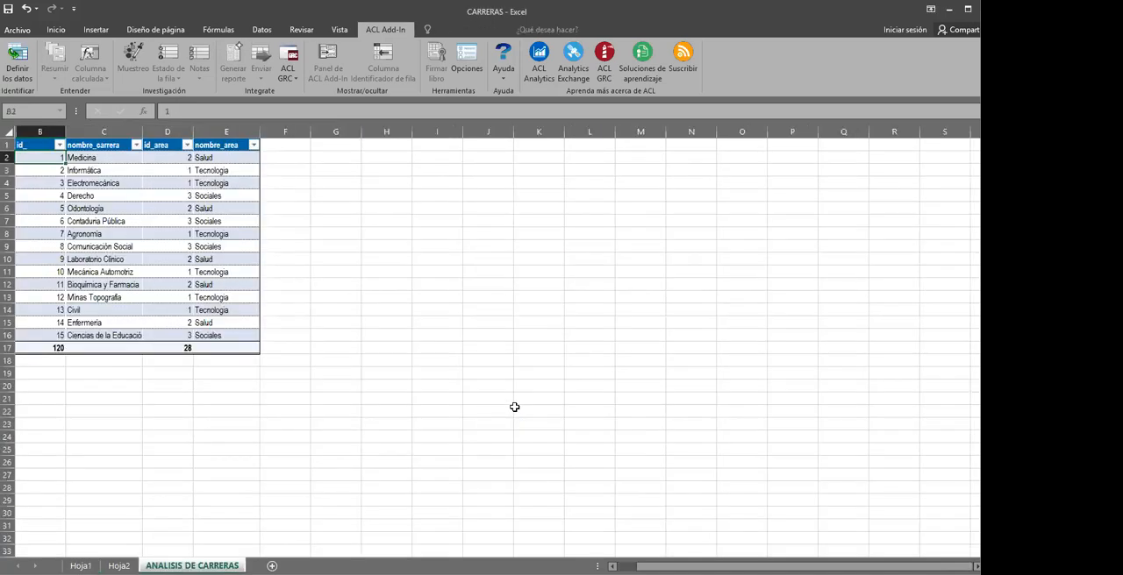
# Examine the ACL Add-In statistics for the id_area column of the ANALISIS DE CARRERAS table
pyautogui.scroll(5, 275, 279)
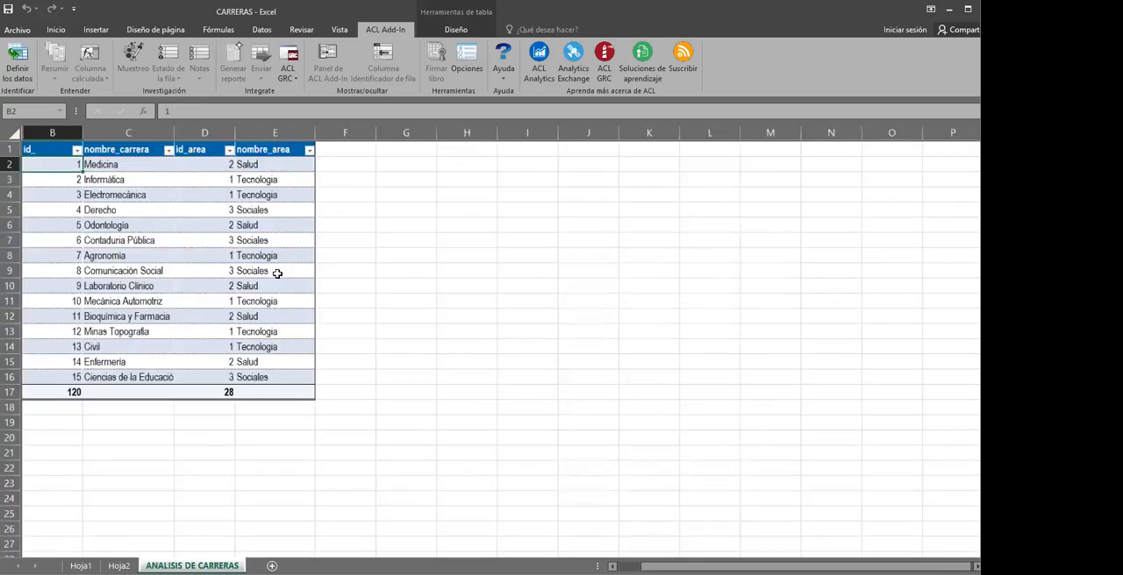
pyautogui.scroll(1, 277, 273)
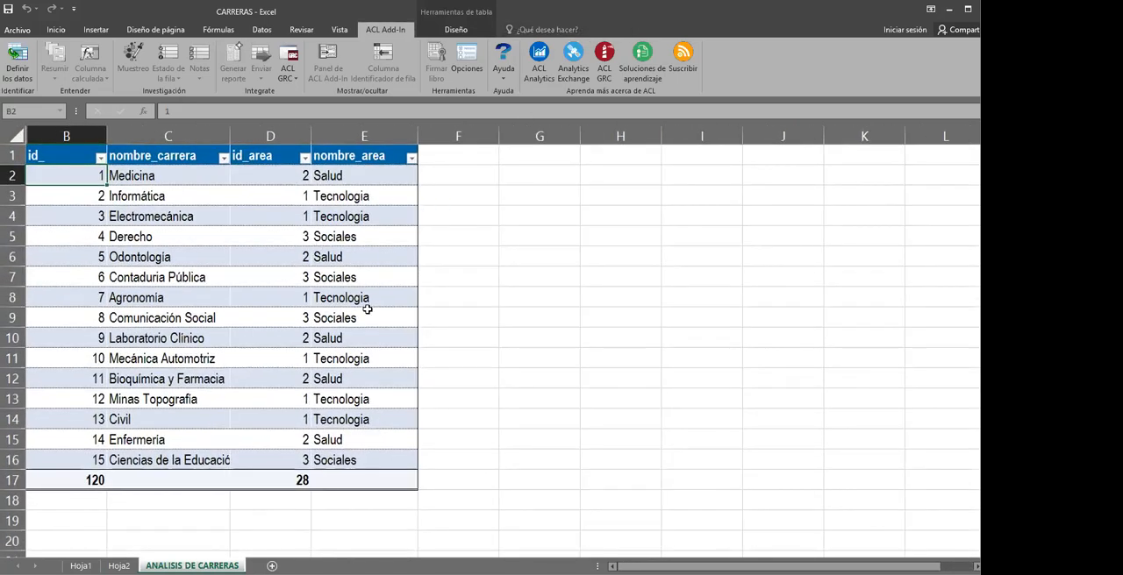
pyautogui.click(253, 295)
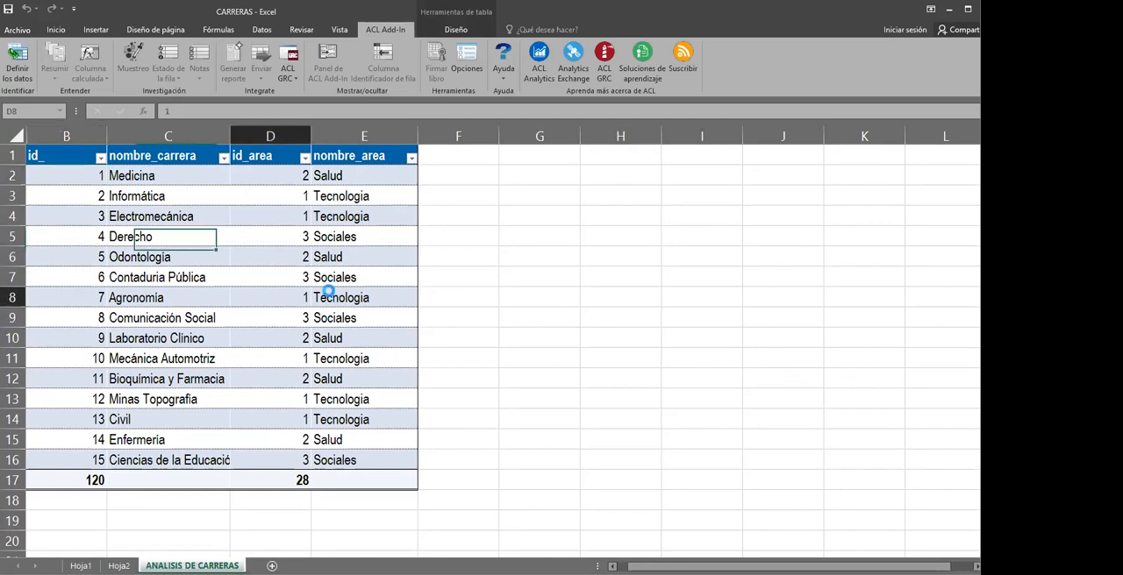
pyautogui.click(286, 257)
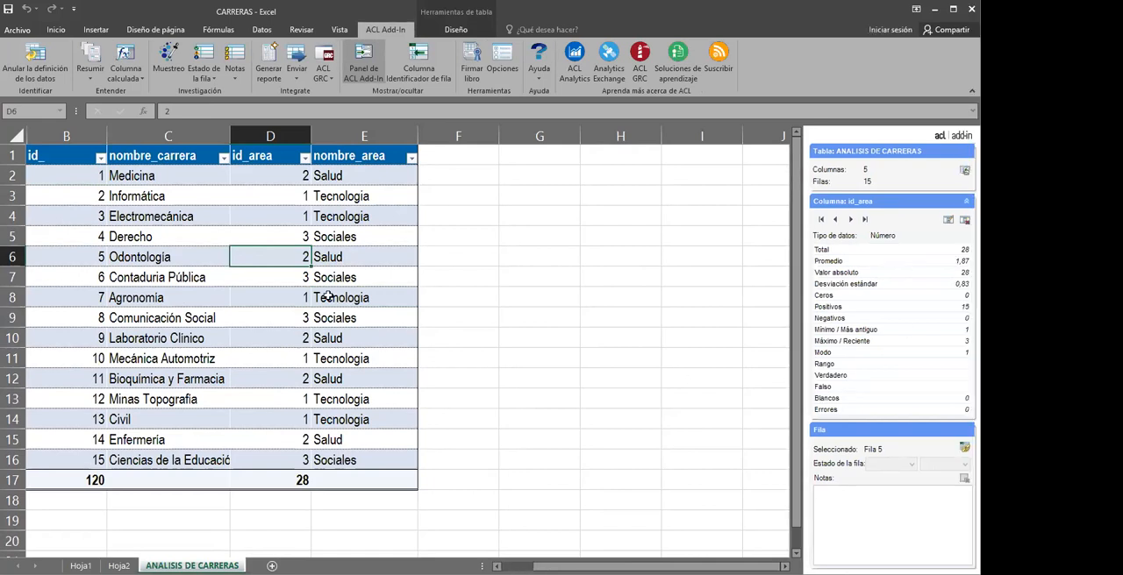
pyautogui.click(283, 197)
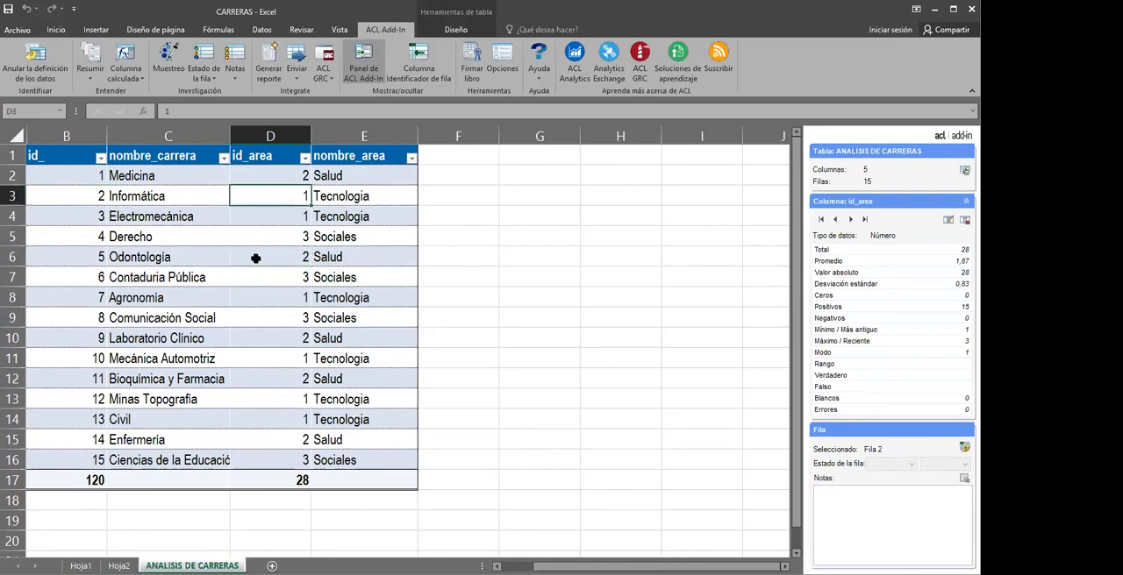
pyautogui.click(269, 258)
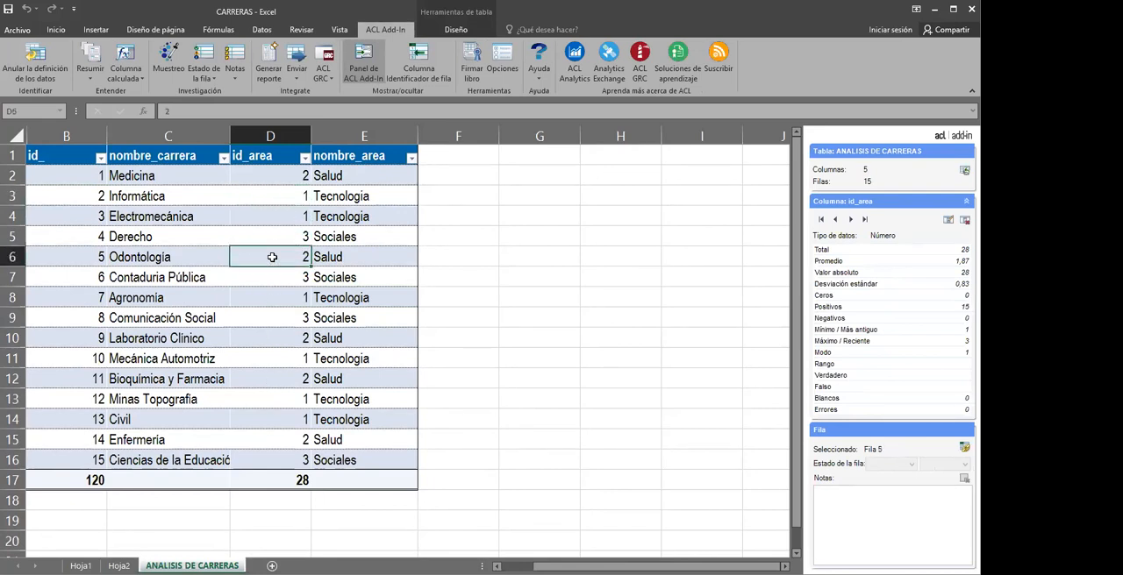
pyautogui.click(281, 230)
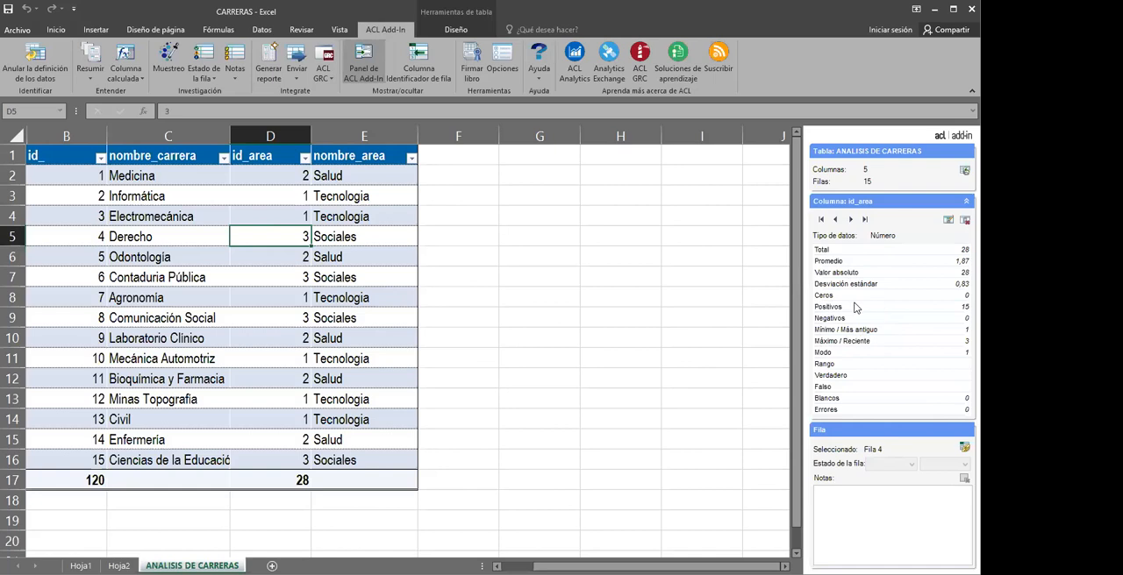
# Compare the data type and statistics of the nombre_area column with those of the id_area column
pyautogui.click(364, 237)
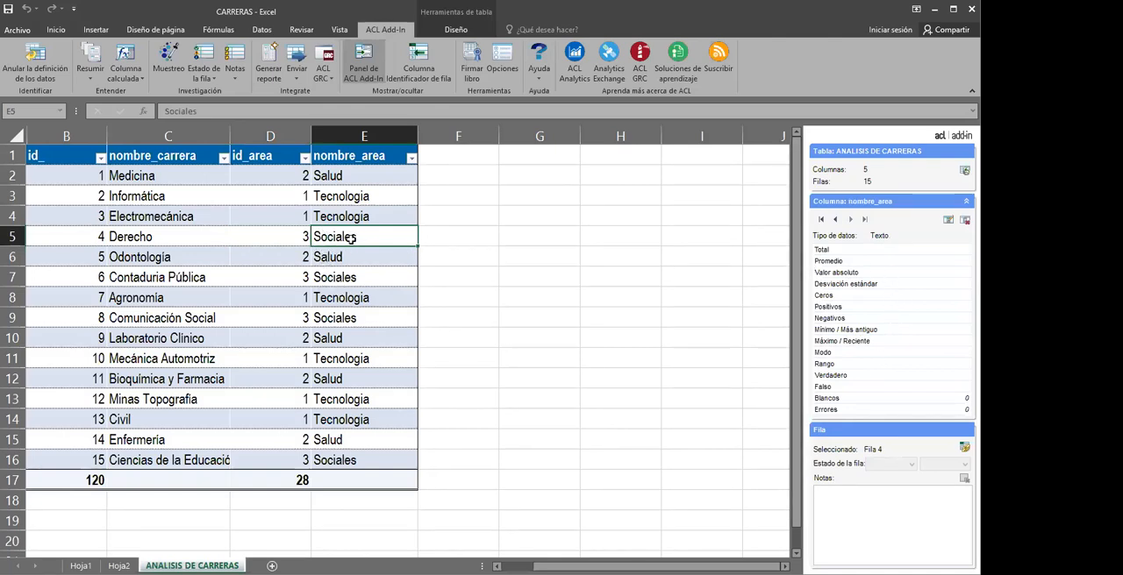
pyautogui.click(334, 273)
pyautogui.click(337, 254)
pyautogui.click(342, 230)
pyautogui.click(345, 217)
pyautogui.click(327, 250)
pyautogui.click(299, 237)
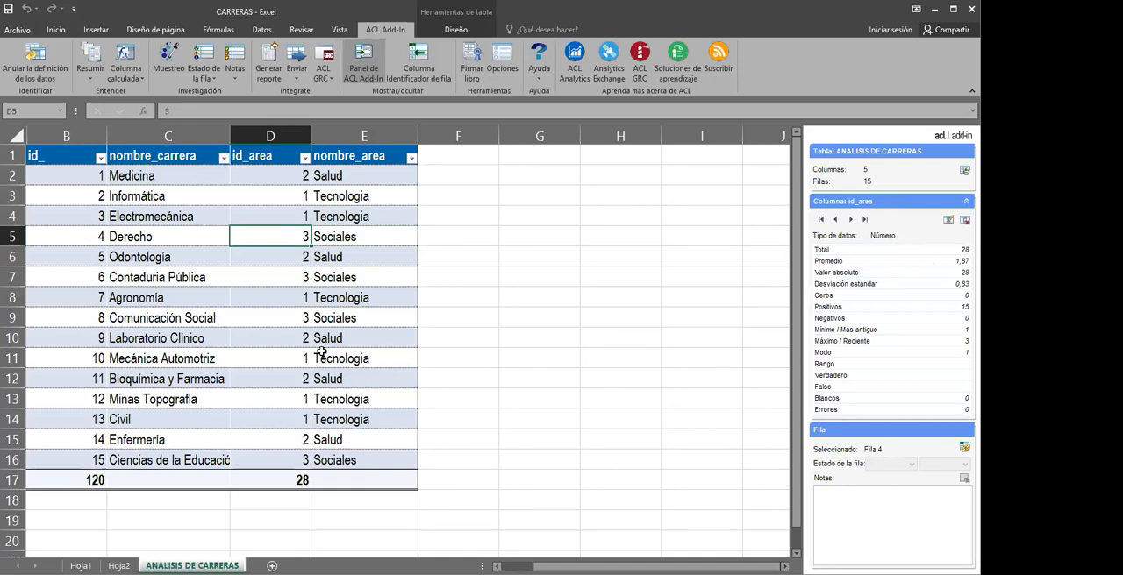
pyautogui.click(241, 337)
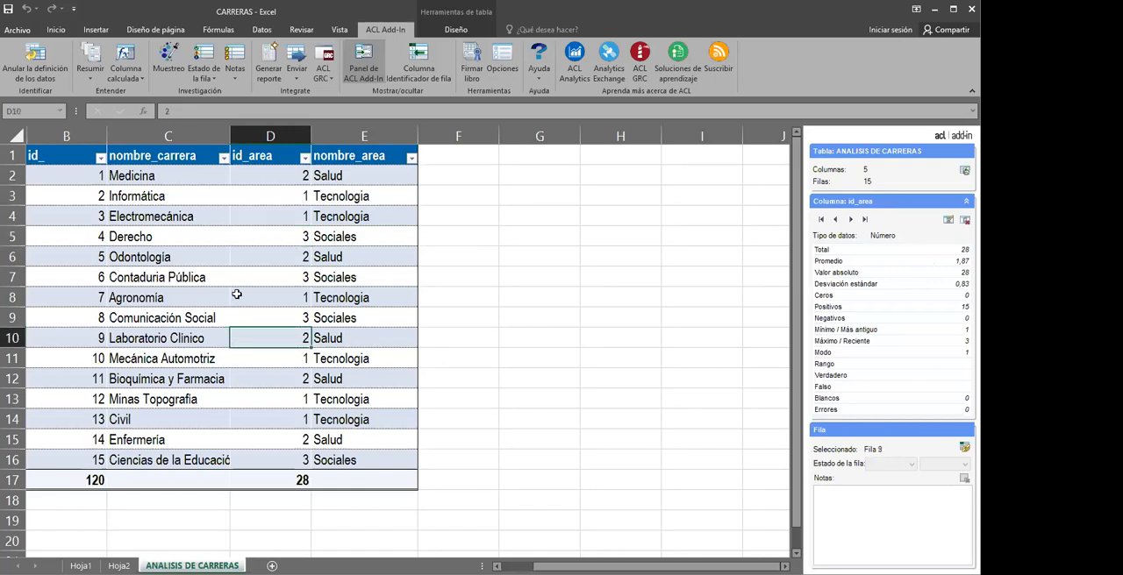
pyautogui.click(237, 297)
pyautogui.click(247, 257)
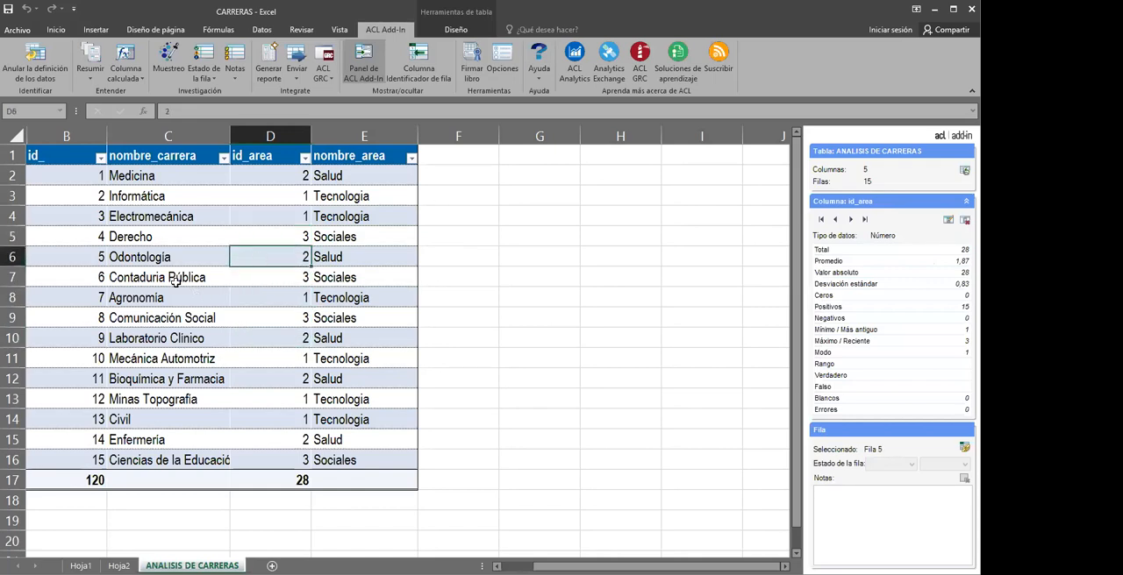
# Examine the column details and selected row information for entries in the nombre_carrera column
pyautogui.click(163, 258)
pyautogui.click(179, 337)
pyautogui.click(161, 299)
pyautogui.click(166, 258)
pyautogui.click(174, 279)
pyautogui.click(173, 301)
pyautogui.click(220, 257)
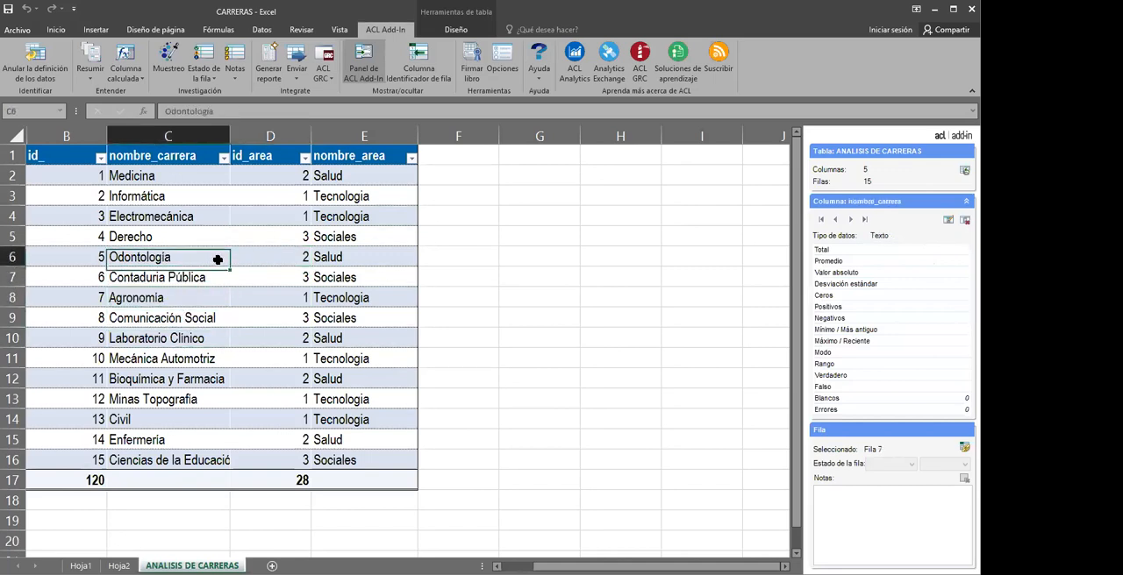
pyautogui.click(327, 256)
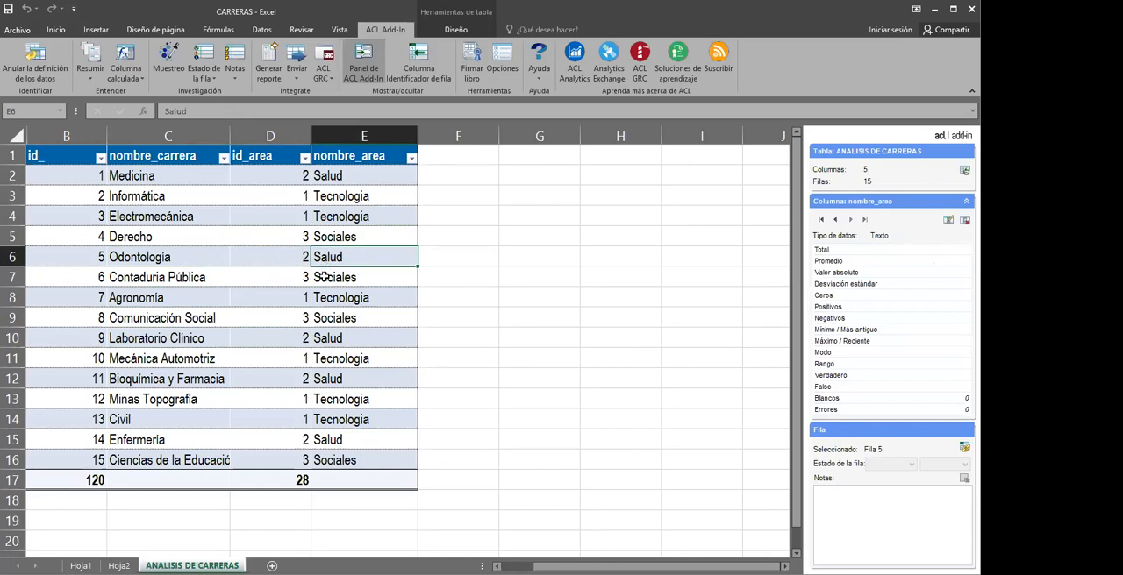
# Try to overwrite the Contaduria Pública entry in the nombre_carrera column with "5f"
pyautogui.click(184, 277)
pyautogui.click(179, 296)
pyautogui.click(184, 277)
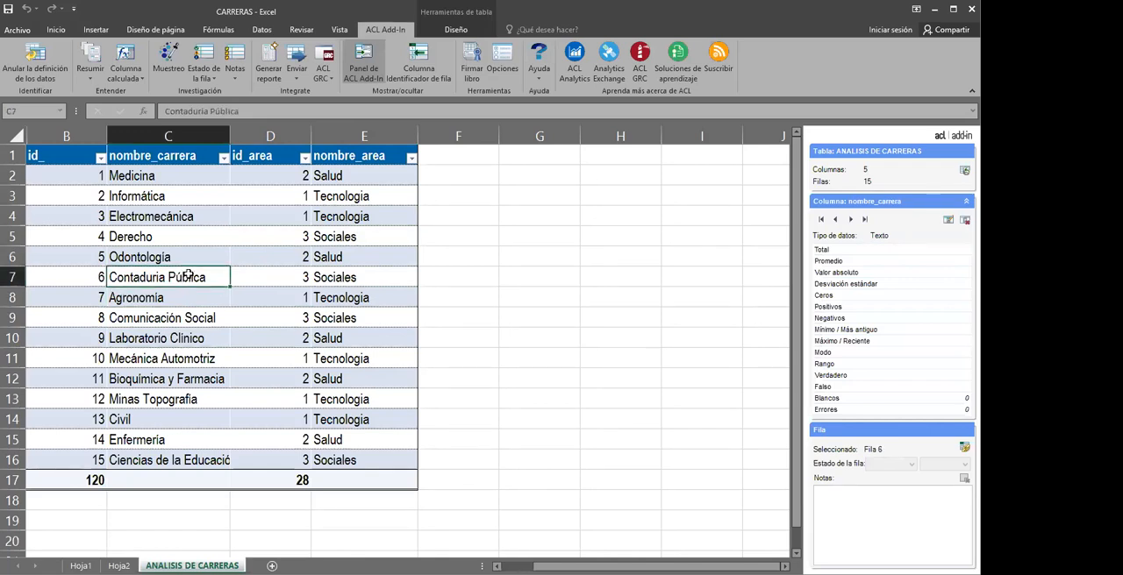
pyautogui.write('5f')
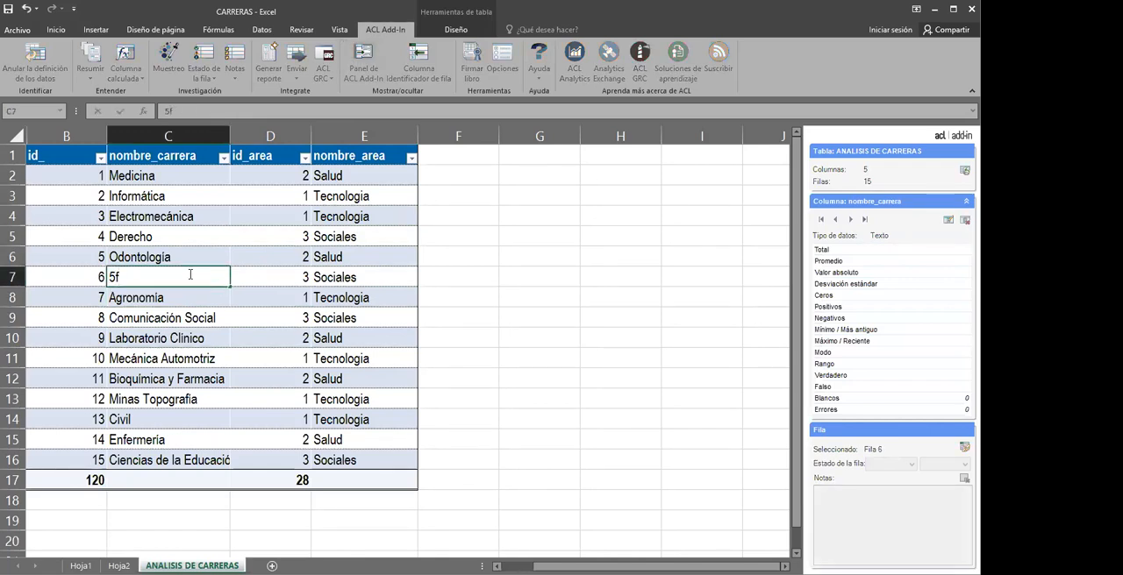
pyautogui.click(393, 258)
pyautogui.click(192, 283)
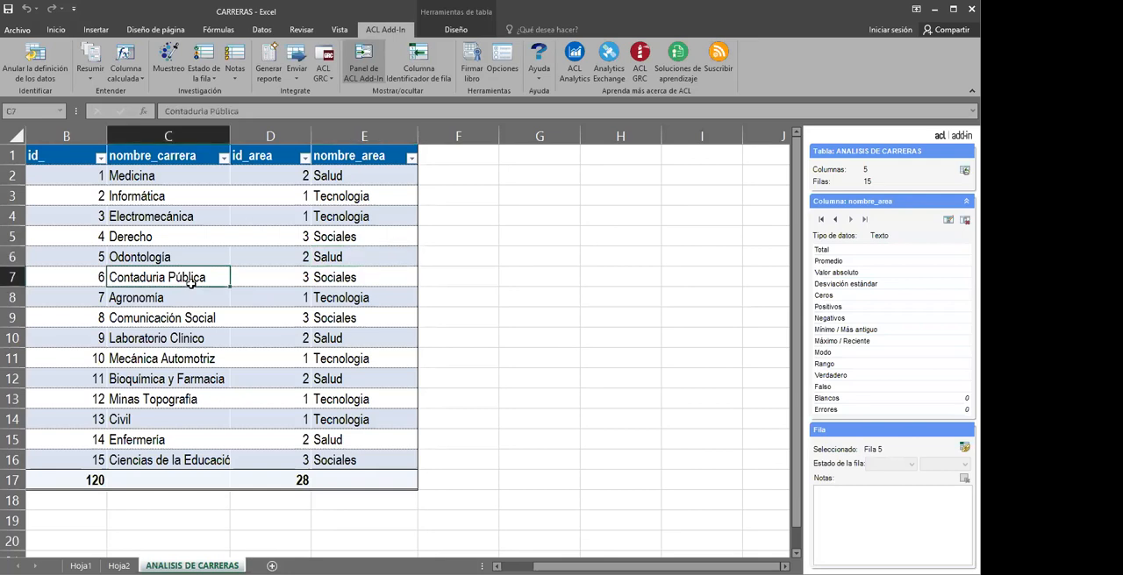
# Try to replace the Derecho entry in the nombre_carrera column with 5
pyautogui.click(187, 237)
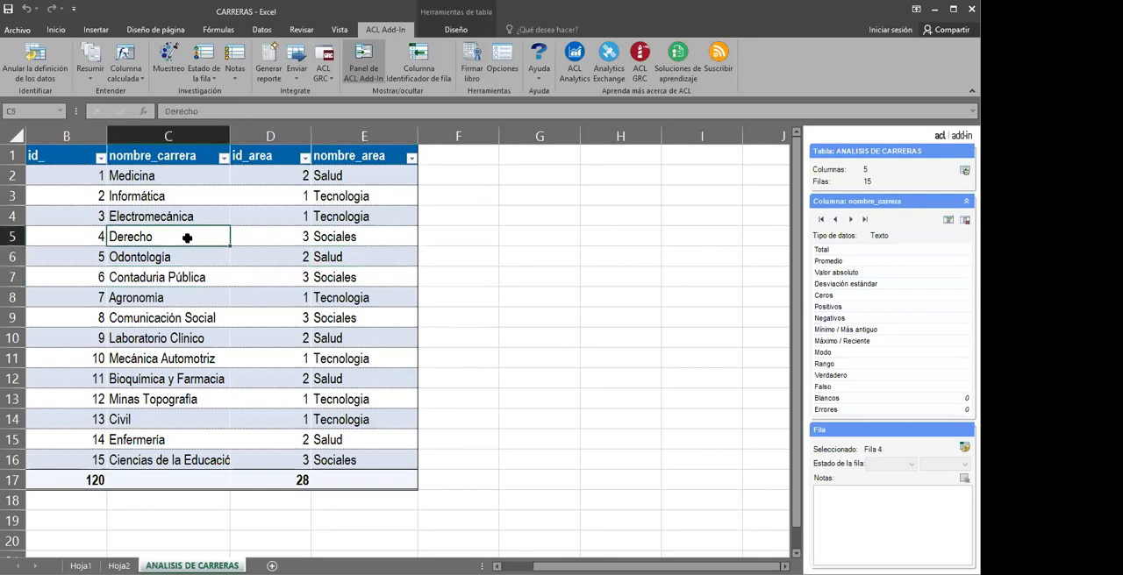
pyautogui.write('5')
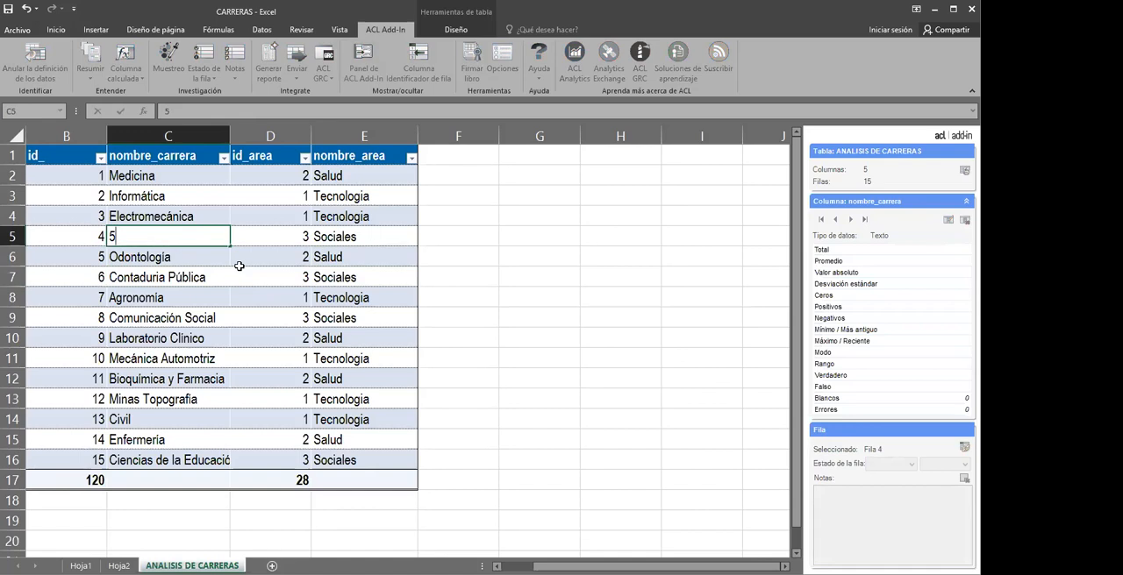
pyautogui.press('Escape')
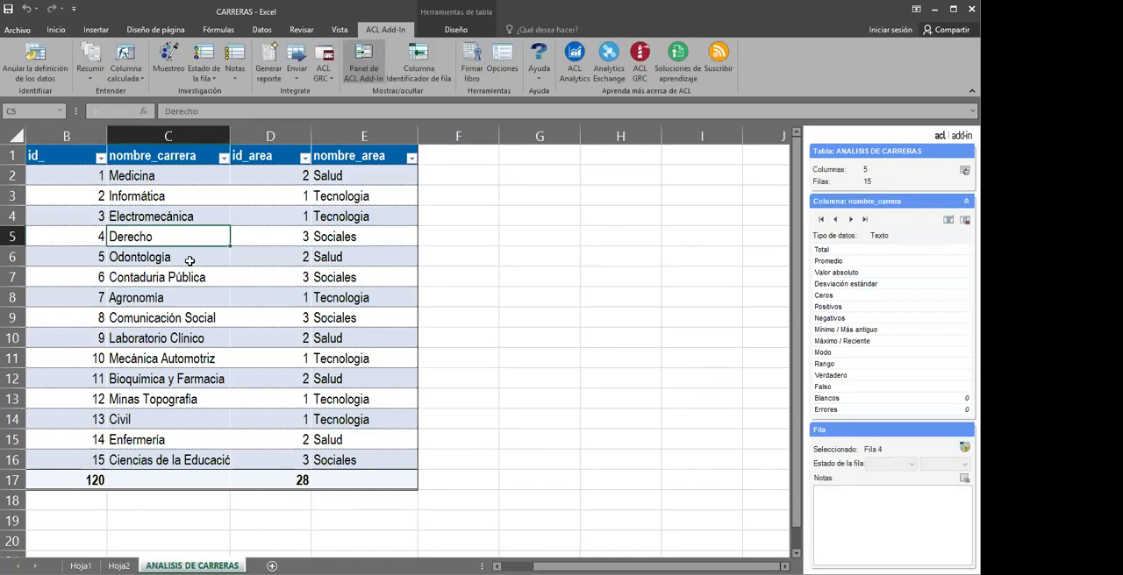
# Try to change the id_area value of Odontología to 3
pyautogui.click(266, 258)
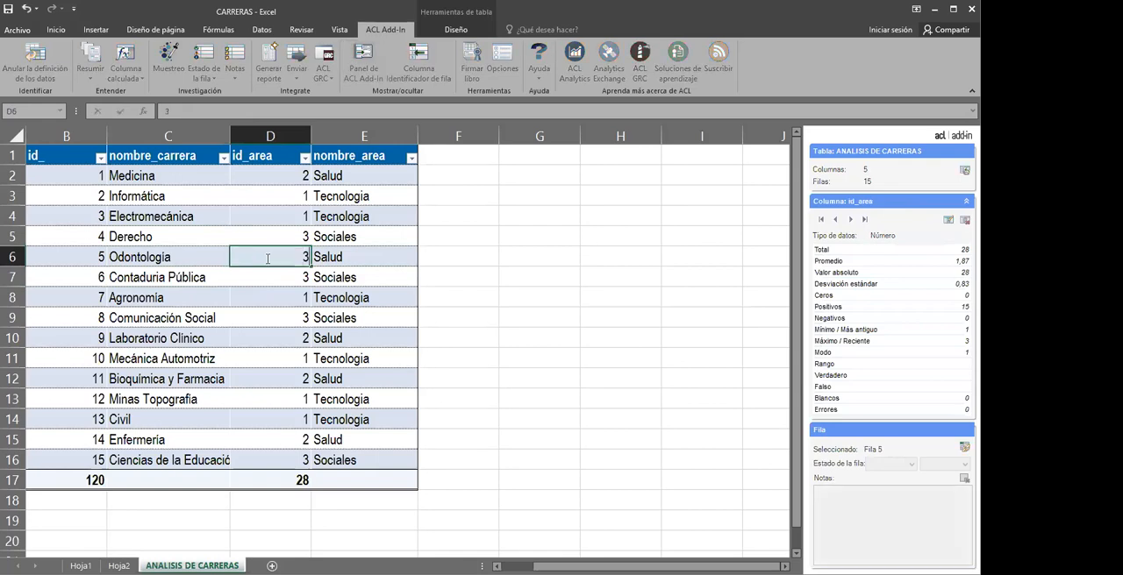
pyautogui.press('Down')
pyautogui.click(279, 254)
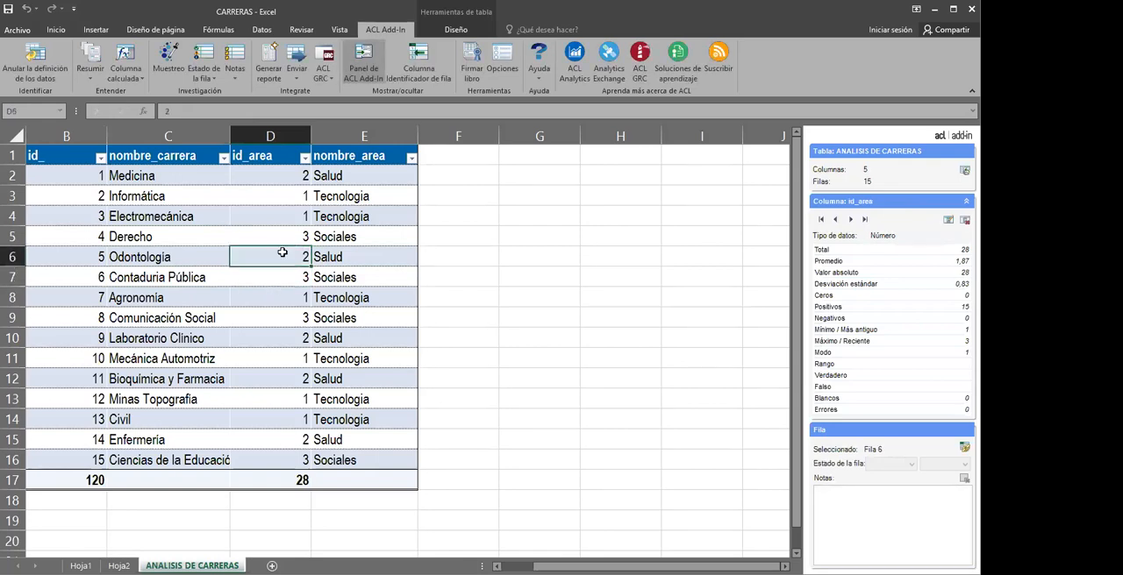
pyautogui.click(335, 262)
pyautogui.click(329, 242)
pyautogui.click(296, 283)
pyautogui.click(224, 259)
pyautogui.click(319, 322)
pyautogui.click(262, 295)
pyautogui.click(314, 344)
pyautogui.click(269, 310)
pyautogui.click(326, 295)
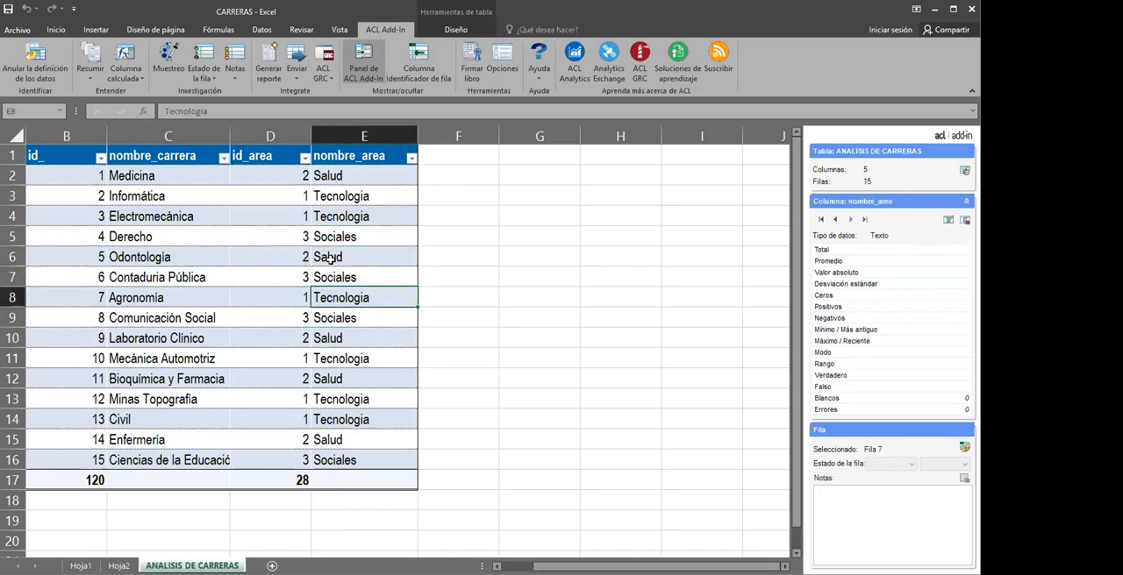
pyautogui.click(330, 259)
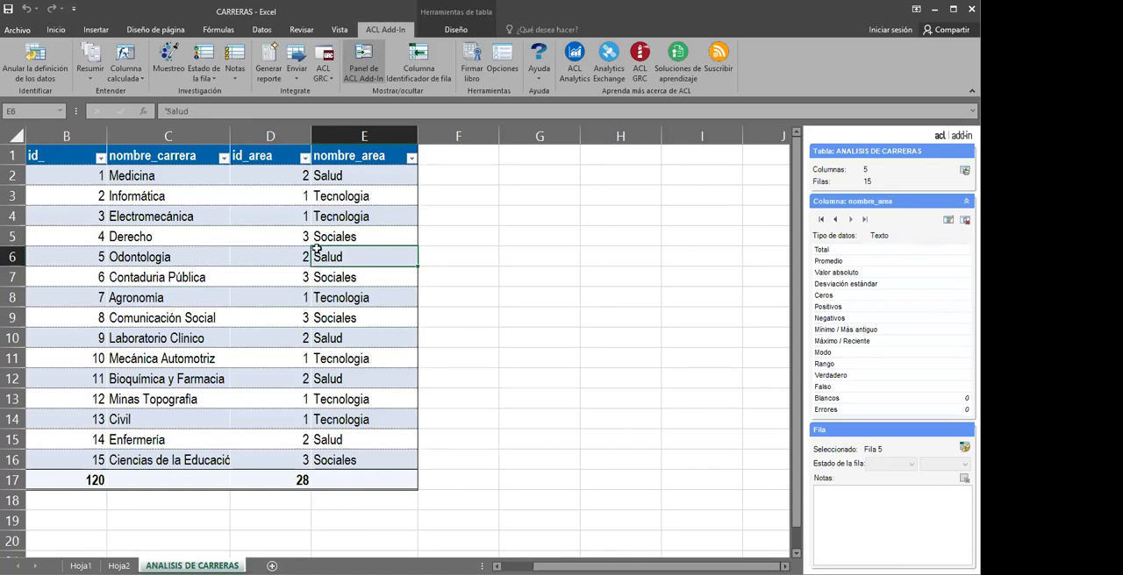
pyautogui.click(212, 272)
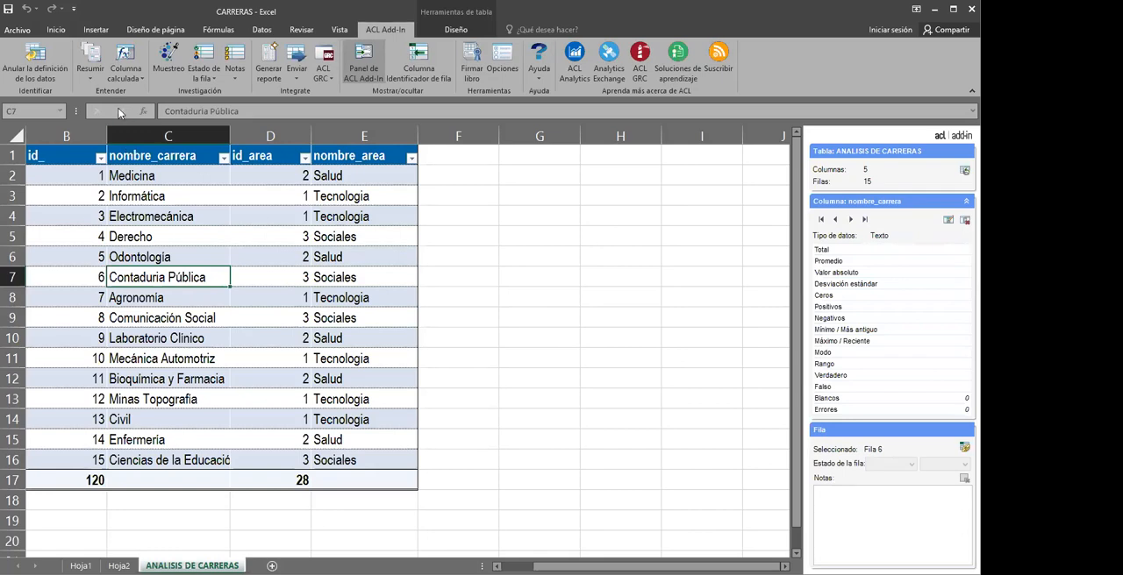
pyautogui.click(235, 282)
pyautogui.click(319, 254)
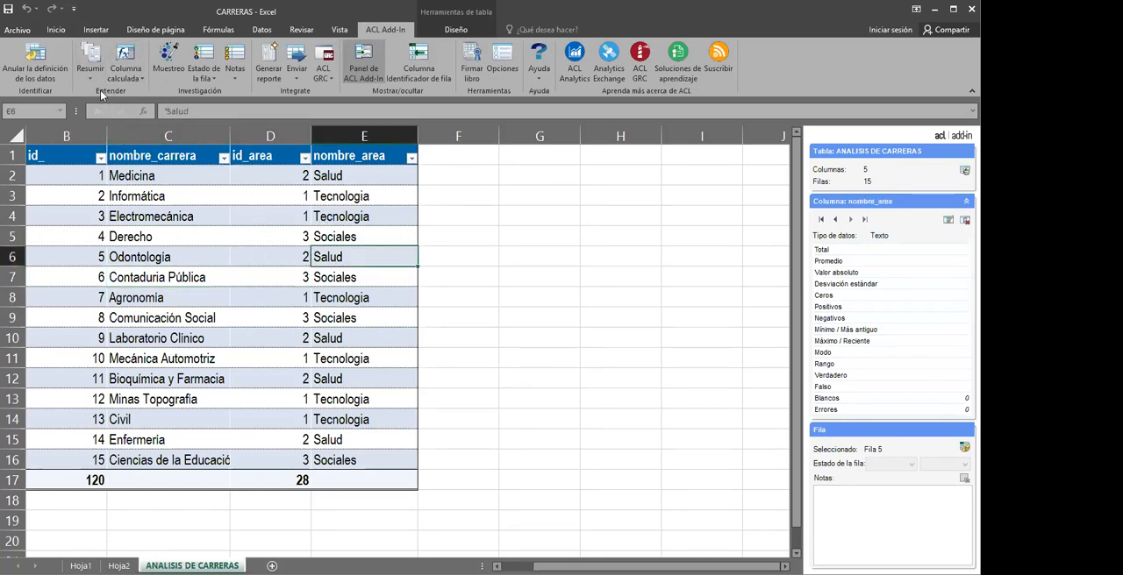
# Remove the ACL Add-In data definition and protection from the whole ANALISIS DE CARRERAS table
pyautogui.moveTo(33, 154); pyautogui.dragTo(377, 471)
pyautogui.click(376, 412)
pyautogui.click(376, 340)
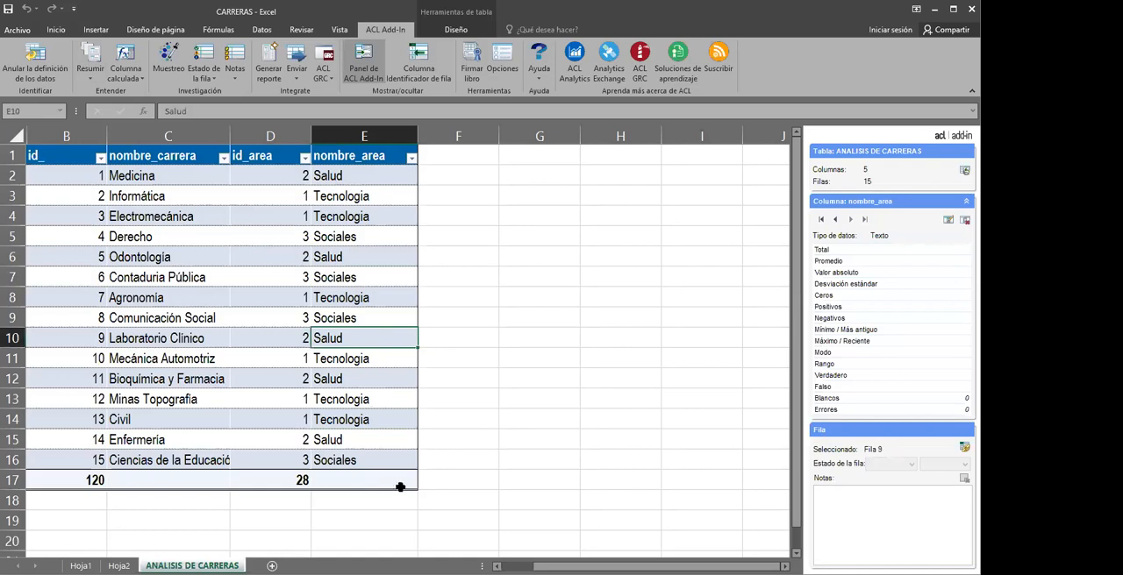
pyautogui.moveTo(408, 487); pyautogui.dragTo(42, 171)
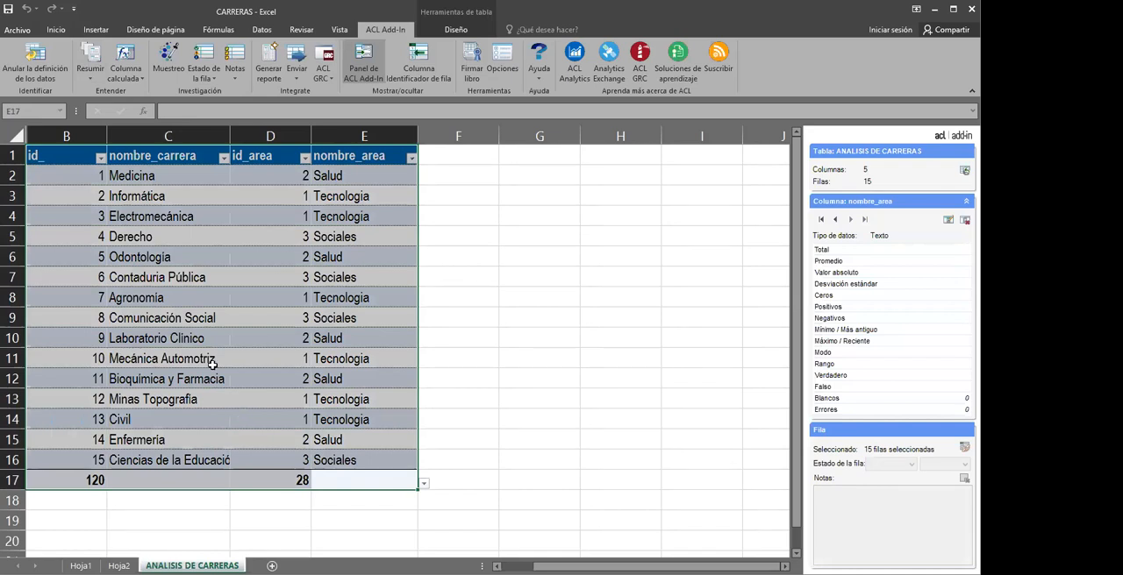
pyautogui.click(40, 68)
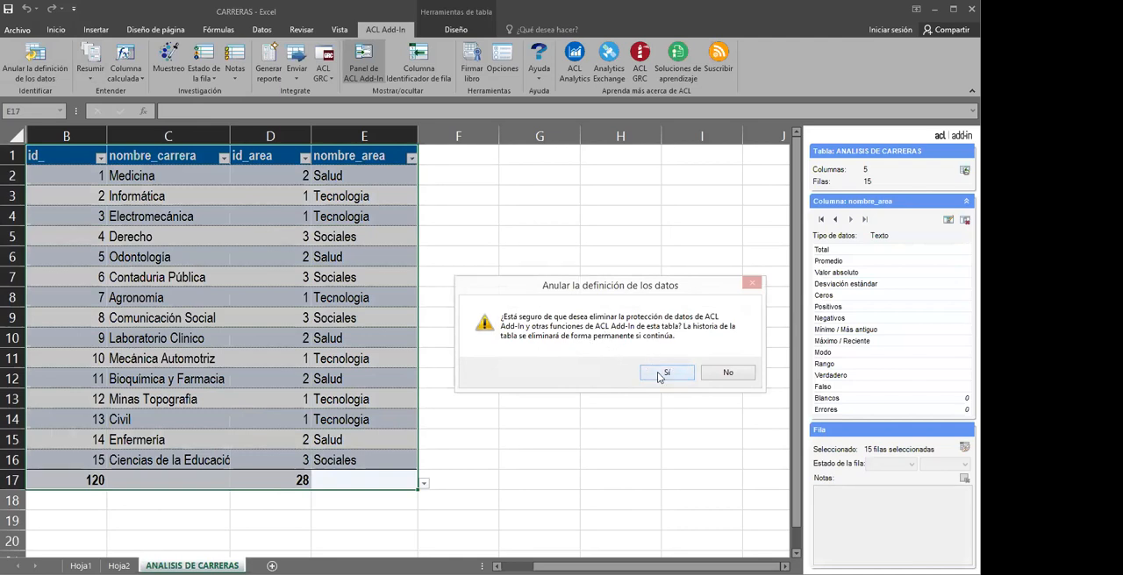
pyautogui.click(661, 375)
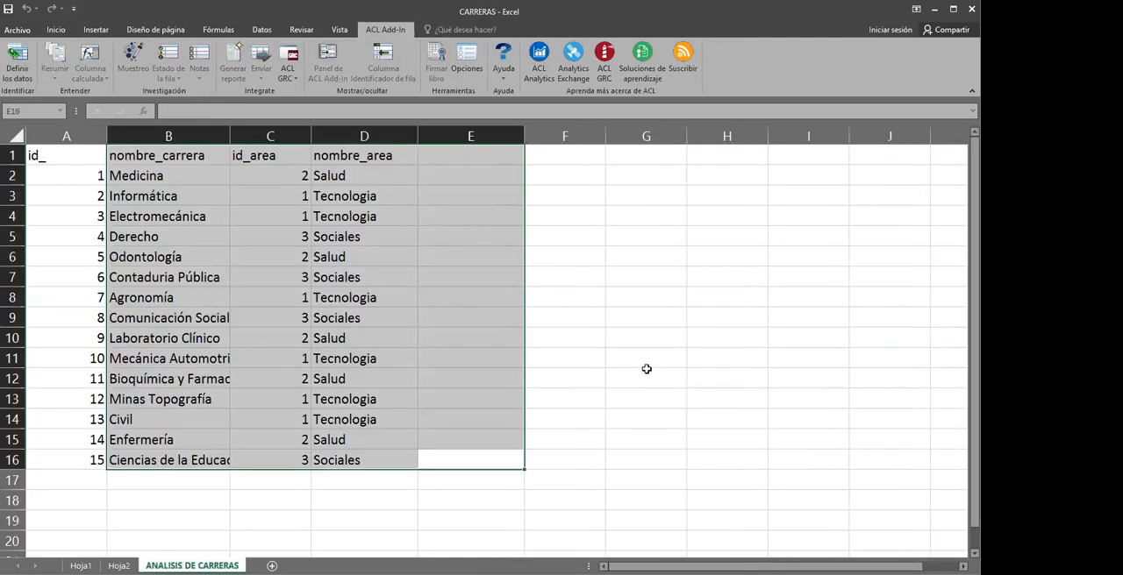
pyautogui.click(625, 349)
pyautogui.click(303, 339)
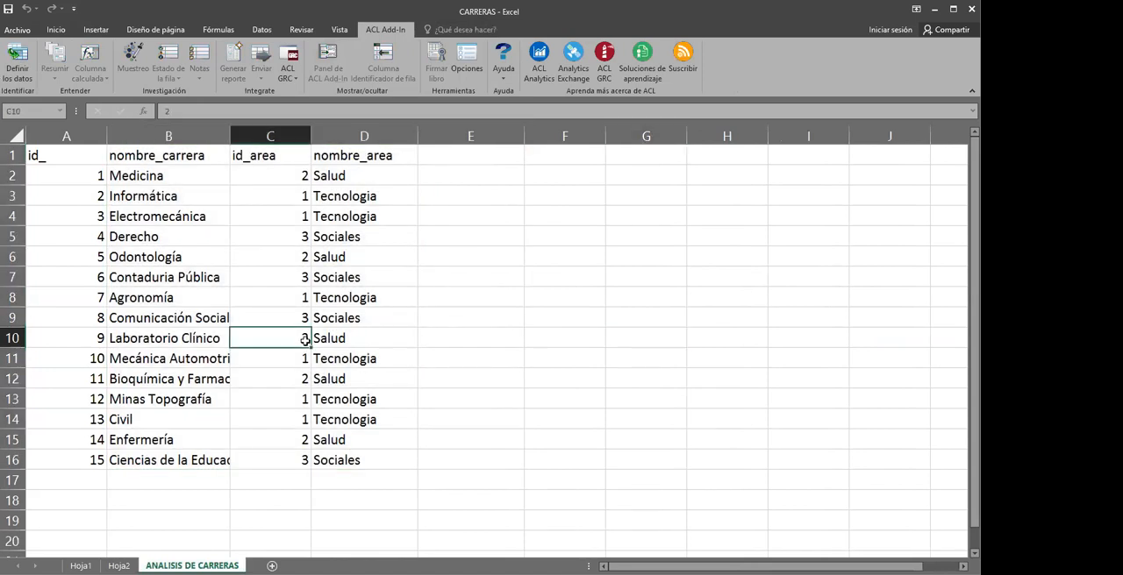
pyautogui.click(225, 278)
pyautogui.click(325, 279)
pyautogui.click(323, 255)
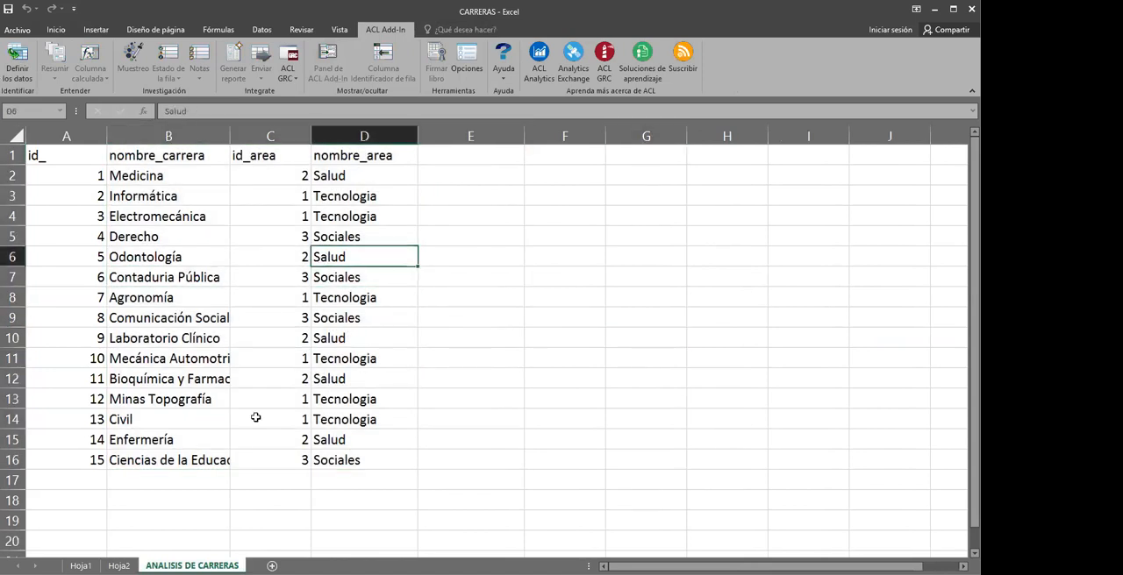
# Define range A1:D16 as ACL Add-In data on the existing sheet, with the first row as column headers
pyautogui.moveTo(46, 158); pyautogui.dragTo(358, 452)
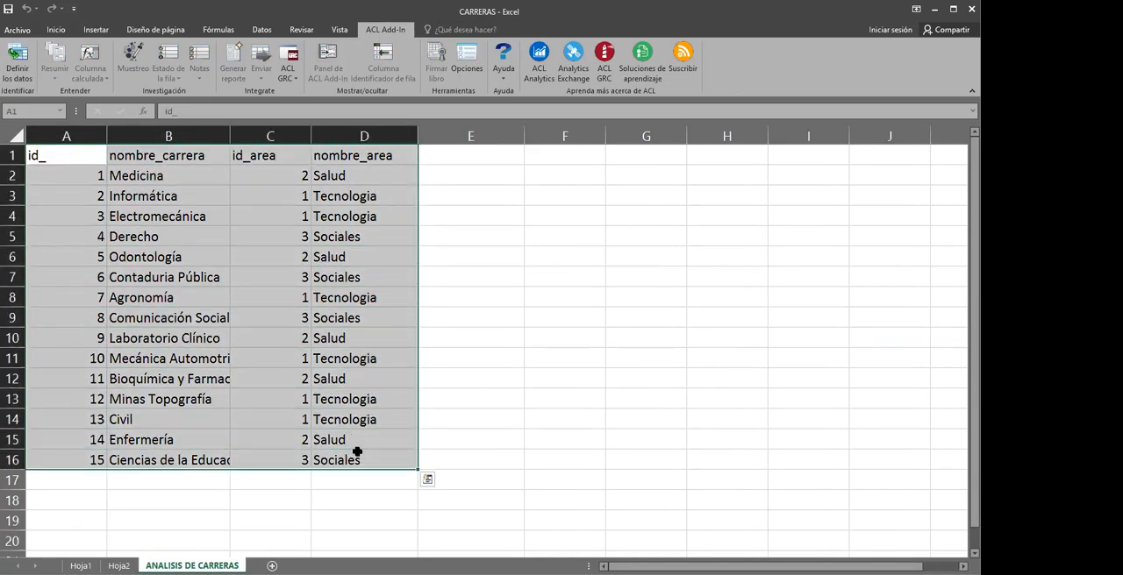
pyautogui.click(20, 63)
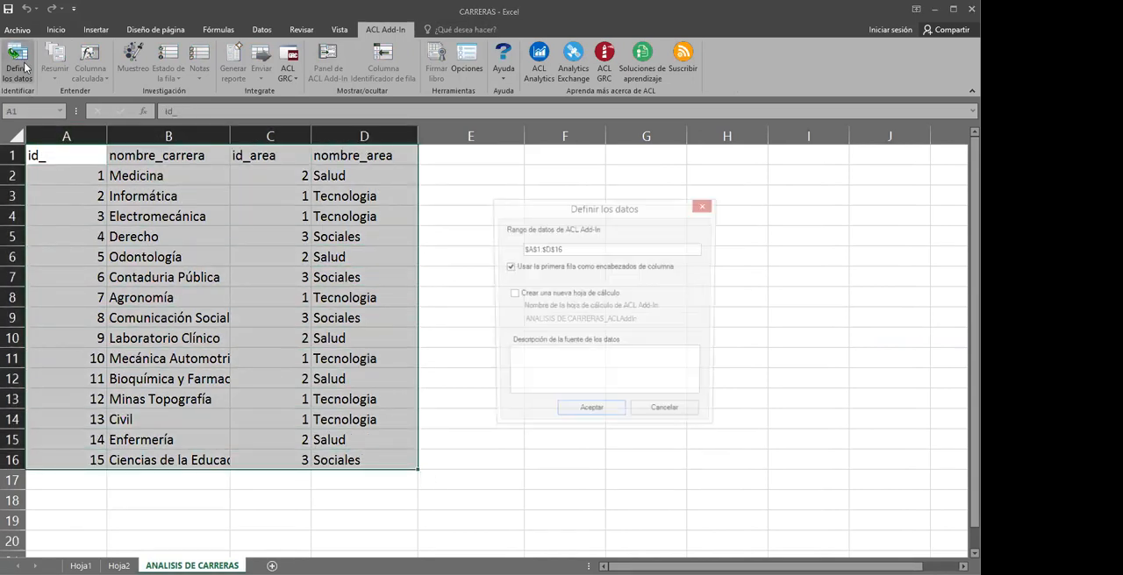
pyautogui.click(512, 298)
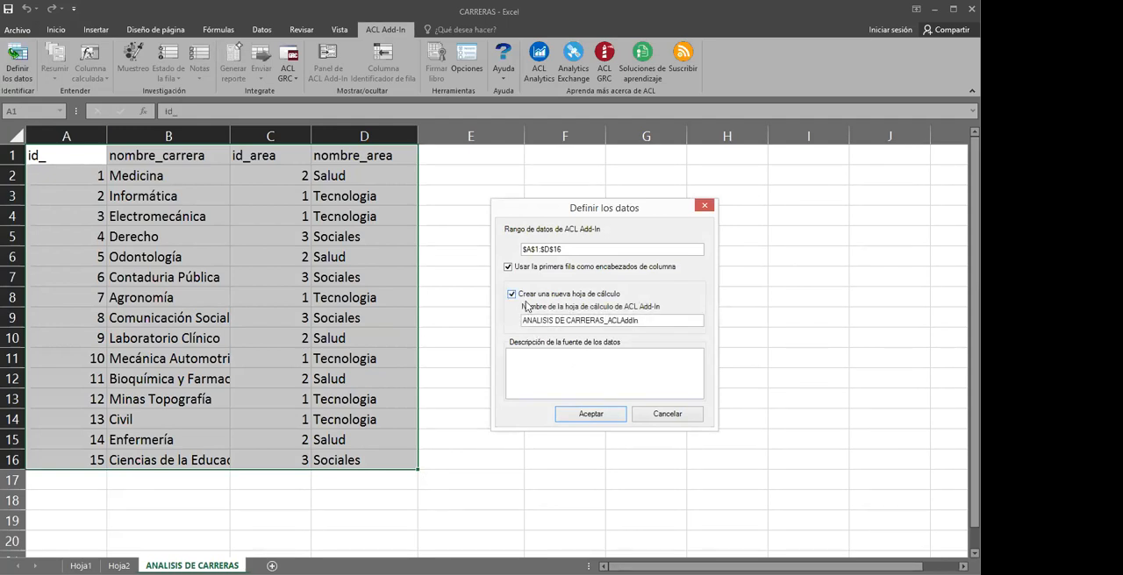
pyautogui.click(656, 322)
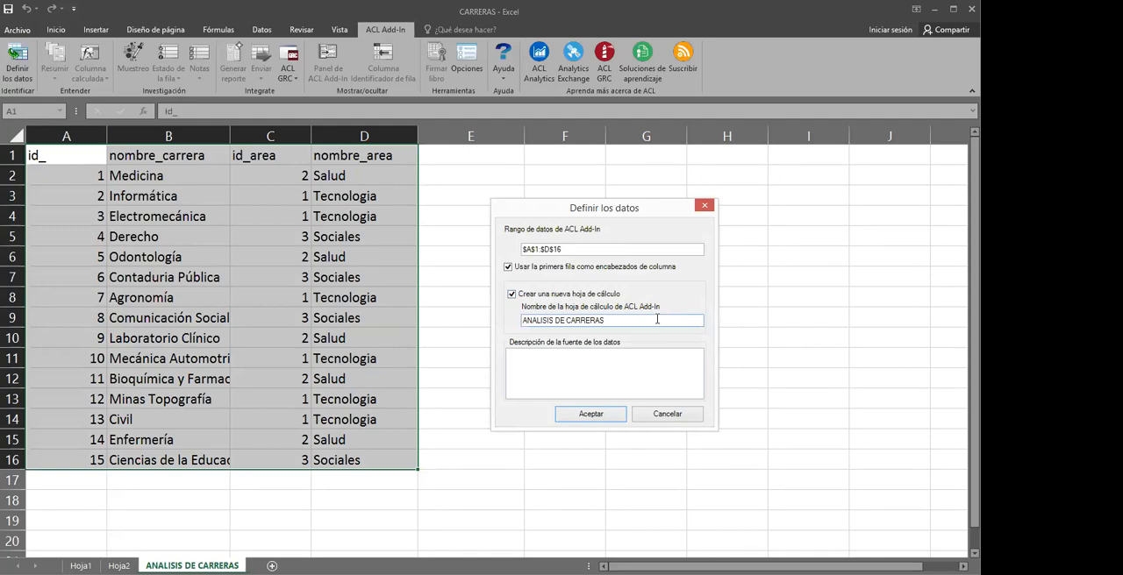
pyautogui.click(512, 295)
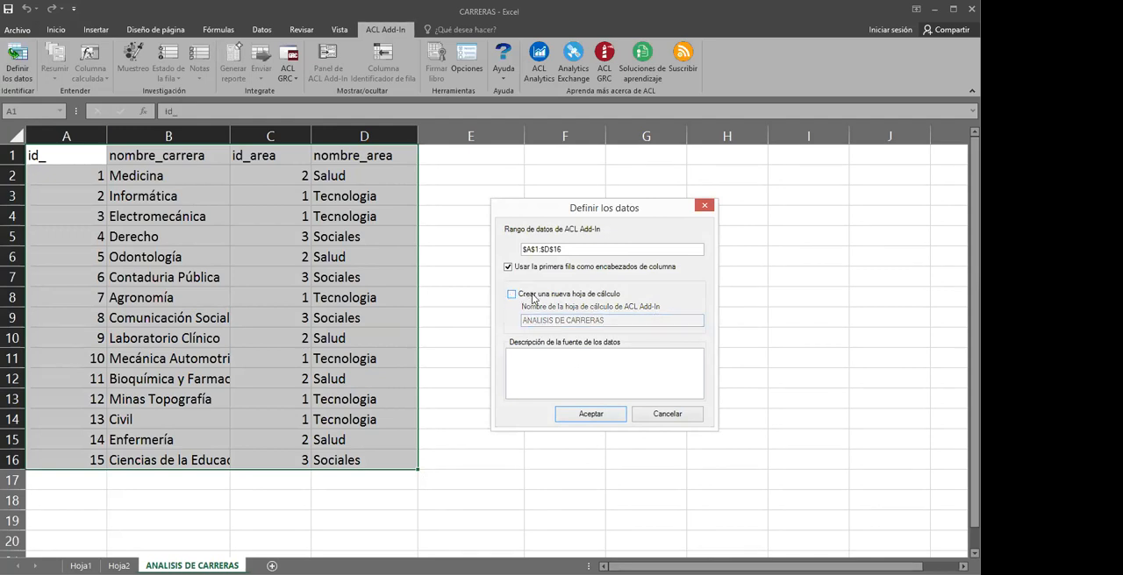
pyautogui.click(581, 415)
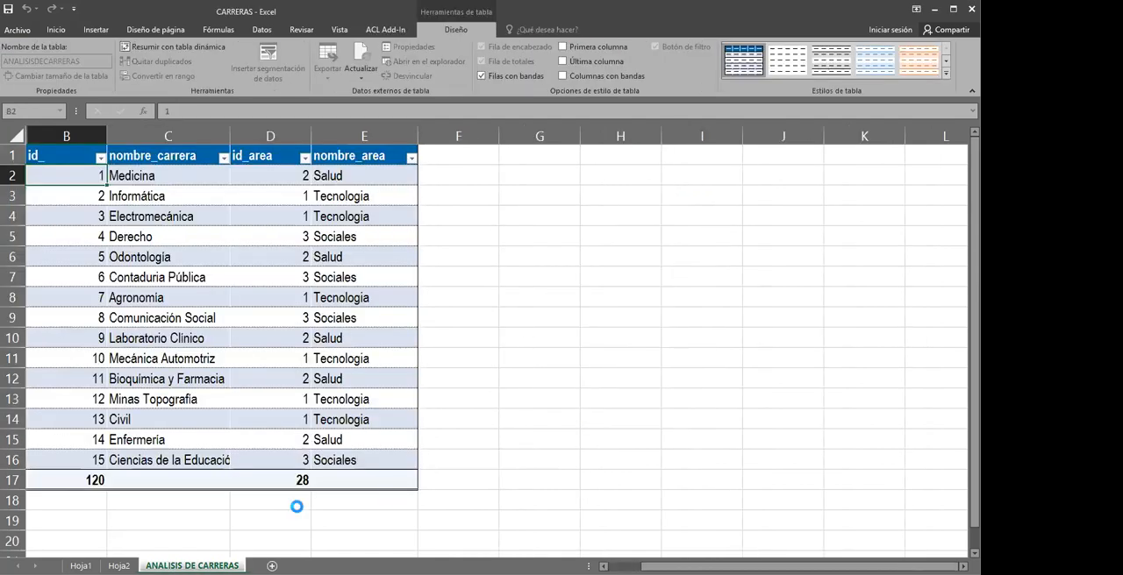
pyautogui.click(356, 379)
pyautogui.click(372, 317)
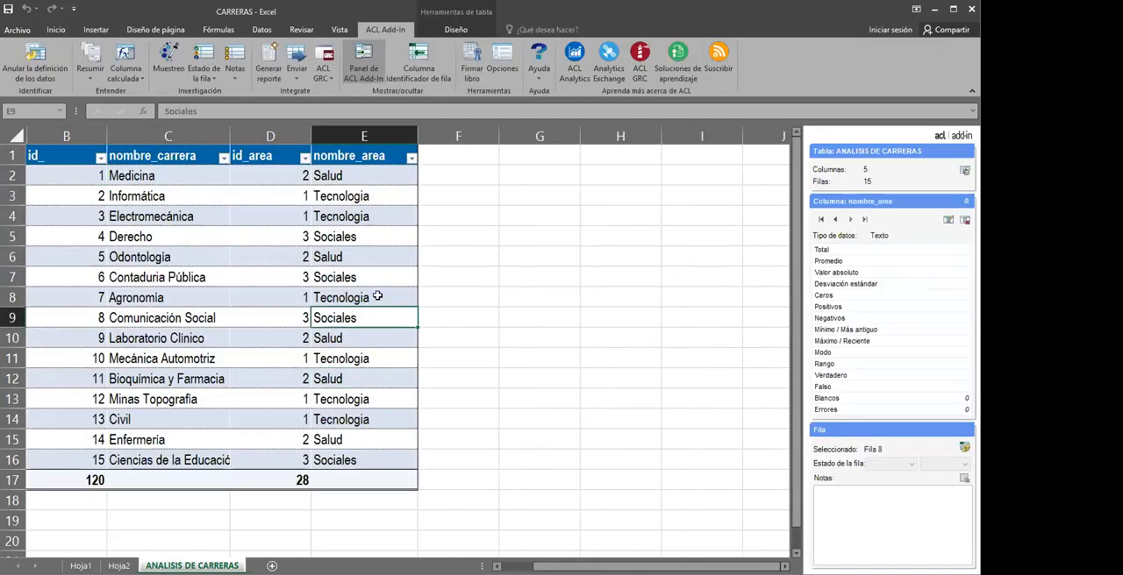
pyautogui.click(324, 257)
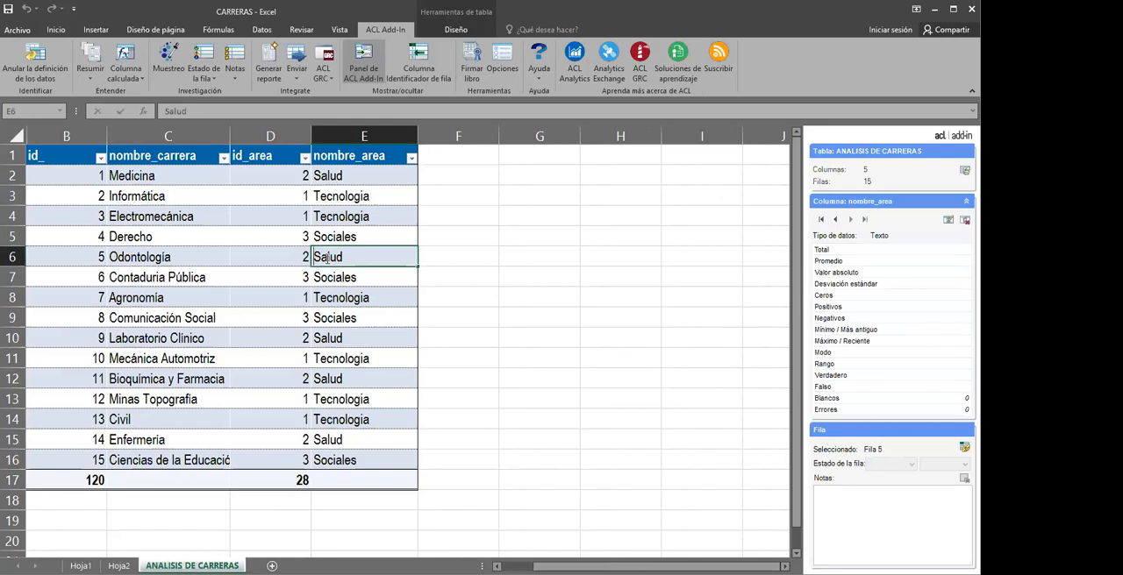
pyautogui.click(303, 239)
pyautogui.click(176, 219)
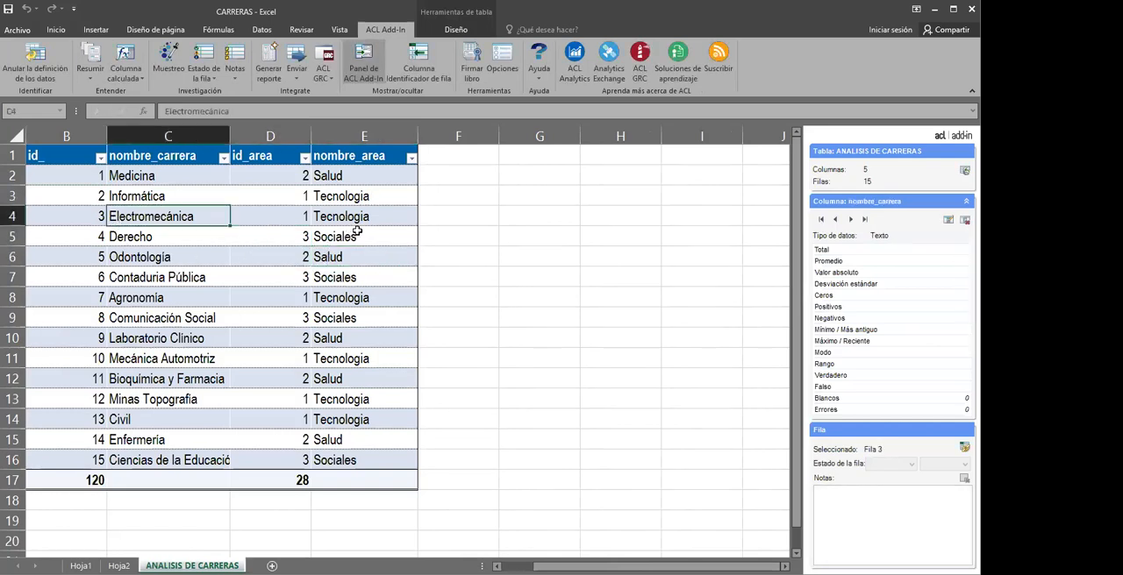
# Preview the available table styles and apply the custom blue style to the careers table
pyautogui.click(455, 31)
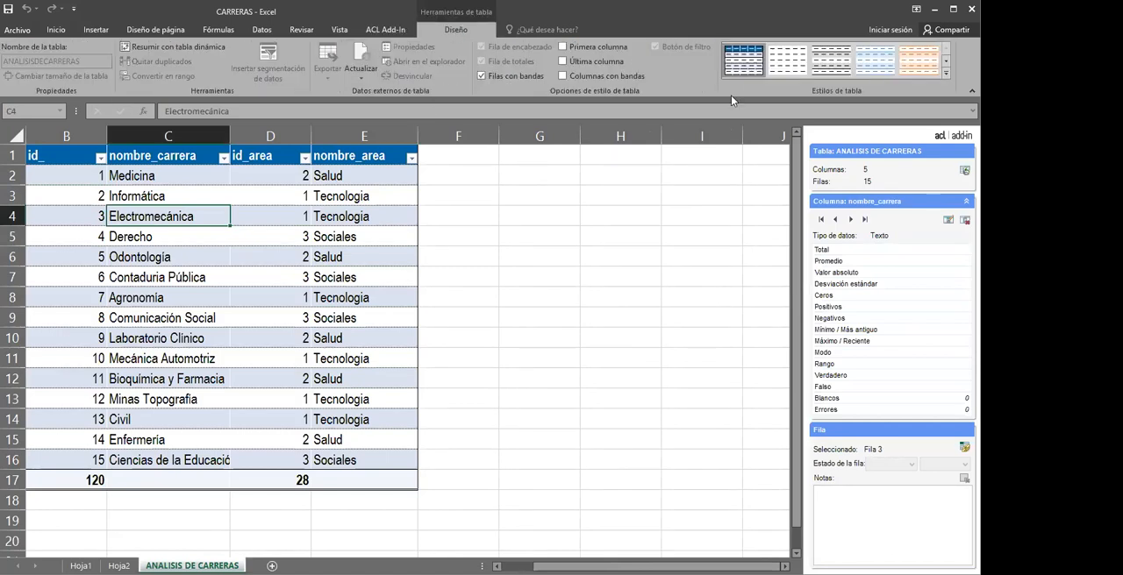
pyautogui.click(945, 73)
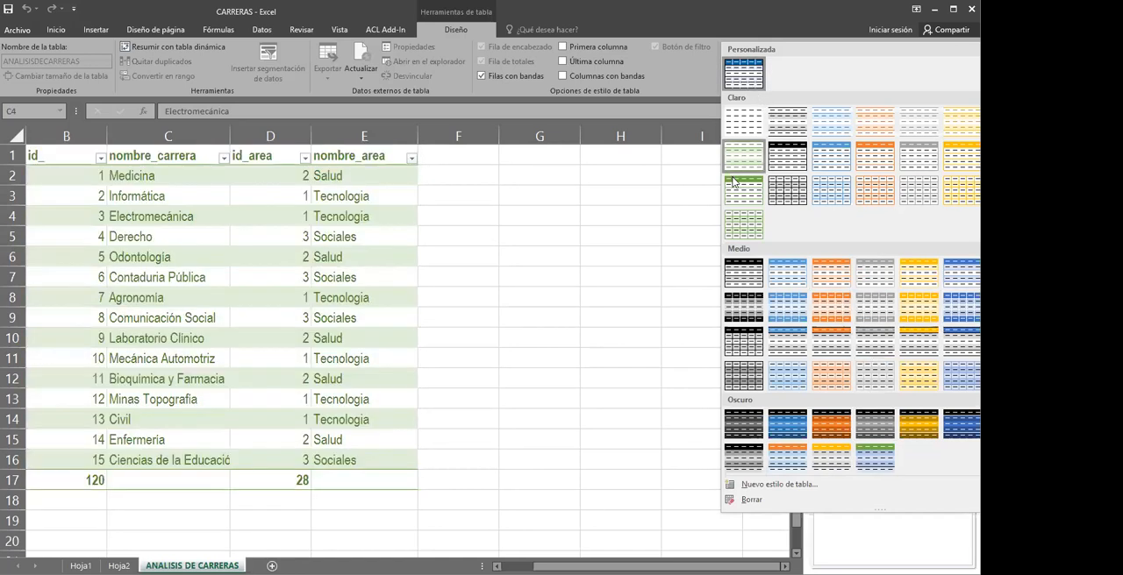
pyautogui.click(748, 78)
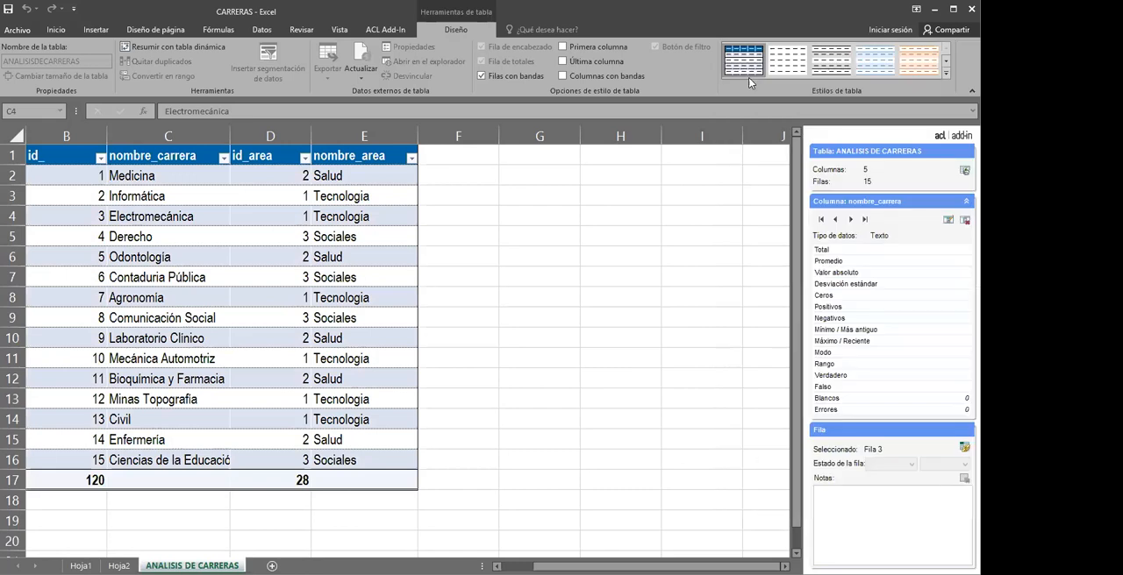
# Return to the ACL Add-In tools and examine the column details of nombre_carrera and id_area
pyautogui.click(524, 271)
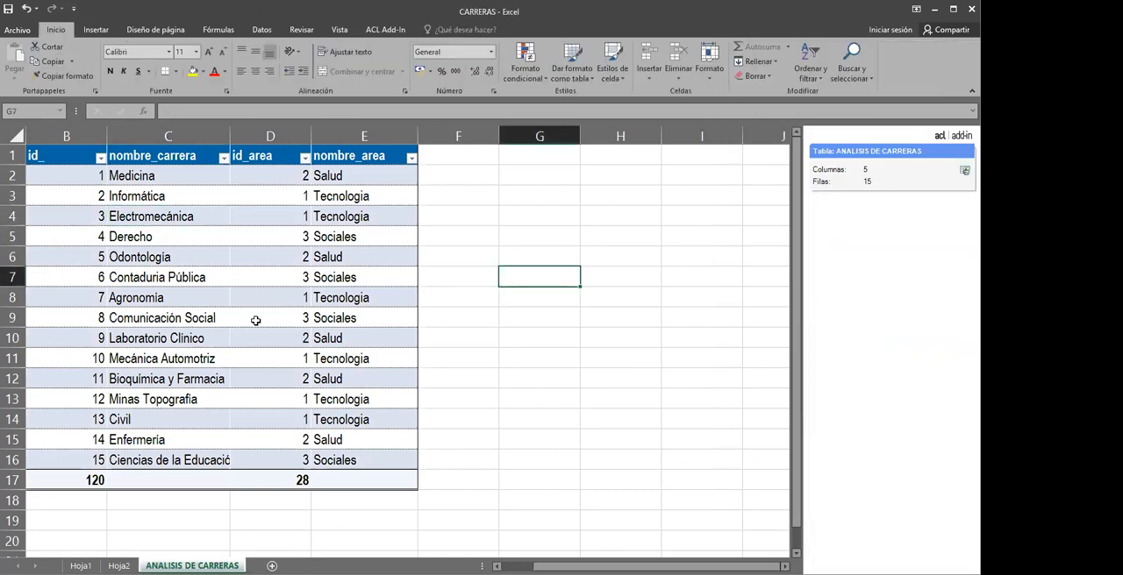
pyautogui.click(388, 32)
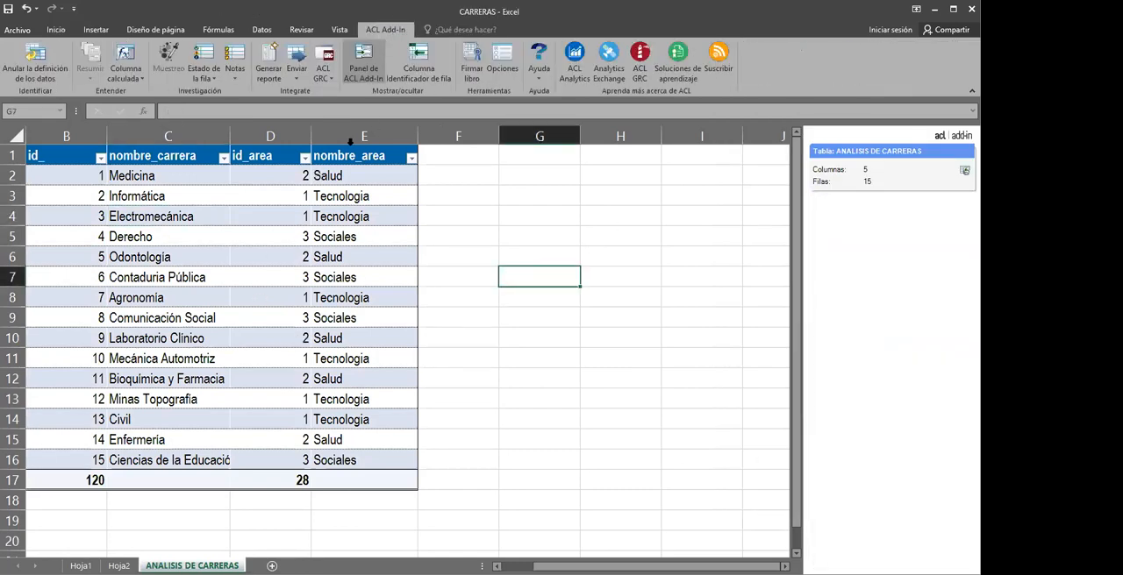
pyautogui.click(164, 197)
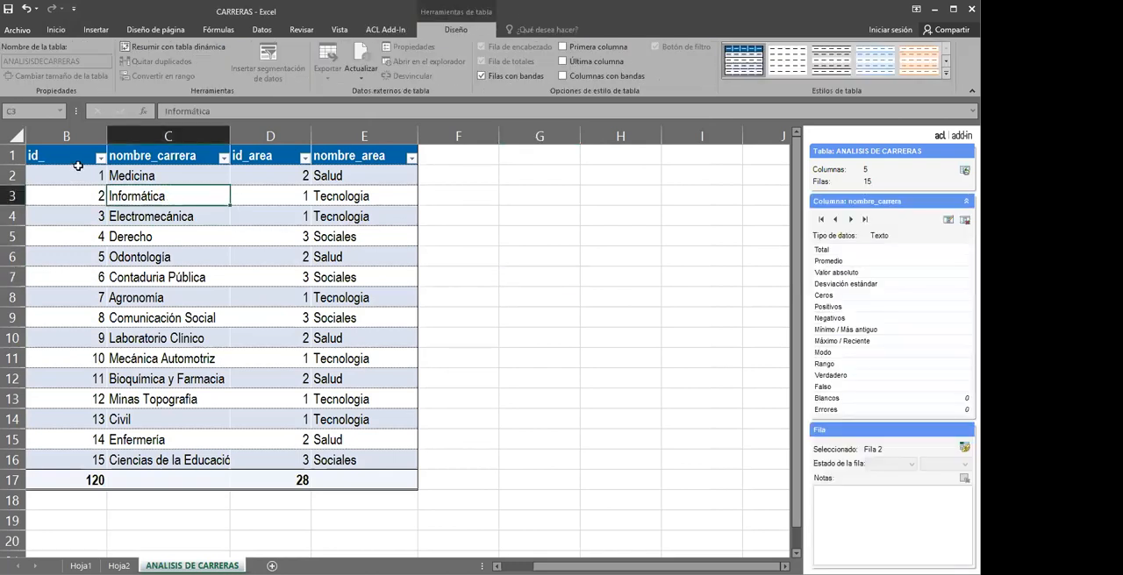
pyautogui.click(287, 273)
pyautogui.click(375, 32)
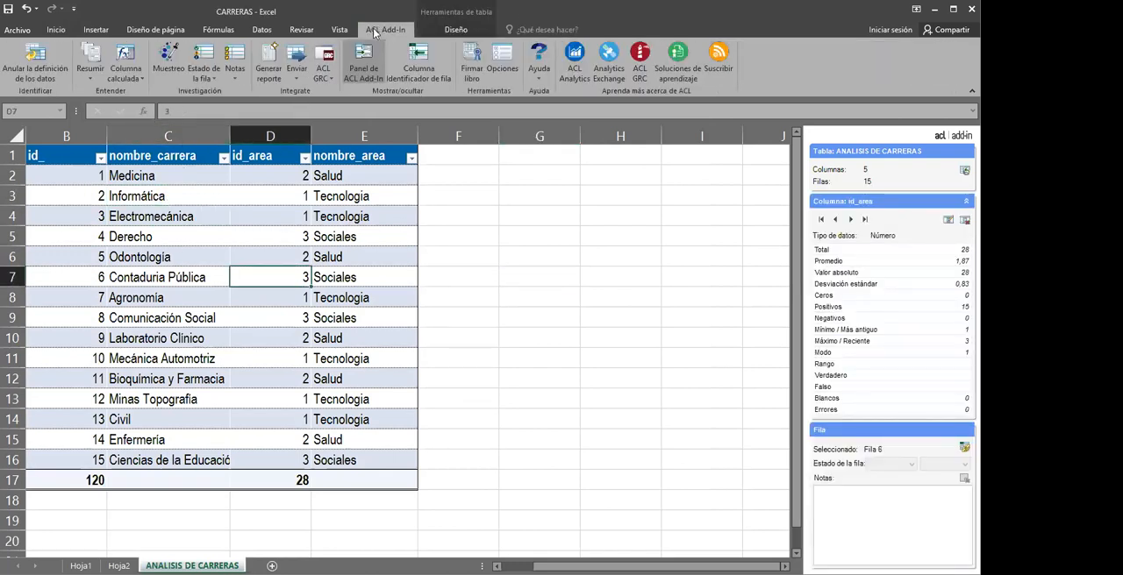
pyautogui.click(342, 279)
pyautogui.click(219, 379)
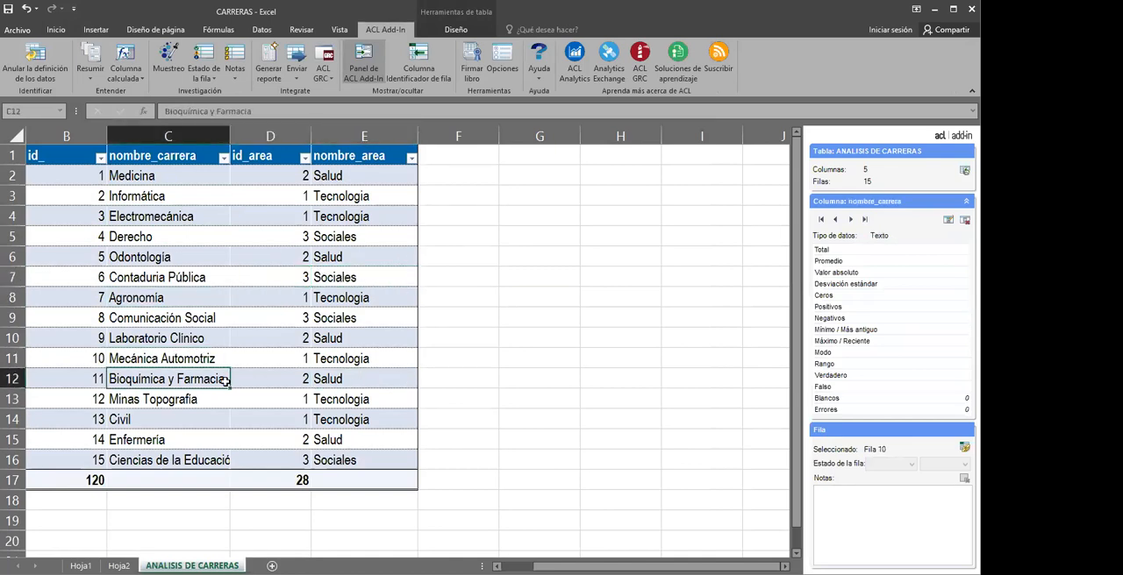
# Compare the column details of nombre_carrera and id_ in the careers table
pyautogui.click(175, 278)
pyautogui.click(157, 354)
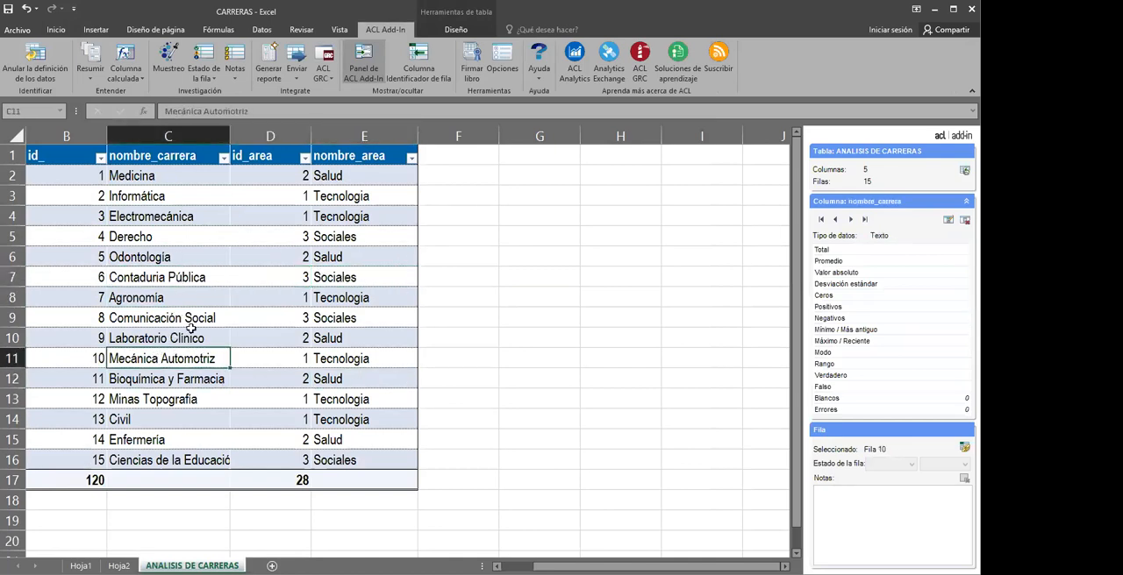
pyautogui.click(174, 278)
pyautogui.moveTo(156, 175); pyautogui.dragTo(160, 218)
pyautogui.moveTo(88, 175); pyautogui.dragTo(78, 445)
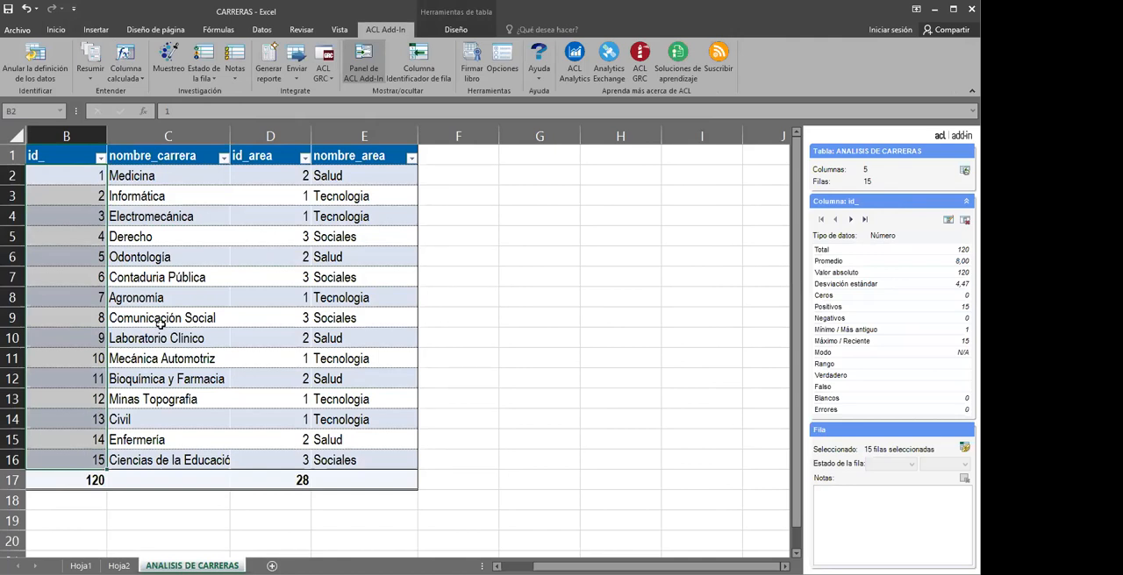
pyautogui.moveTo(173, 175); pyautogui.dragTo(156, 446)
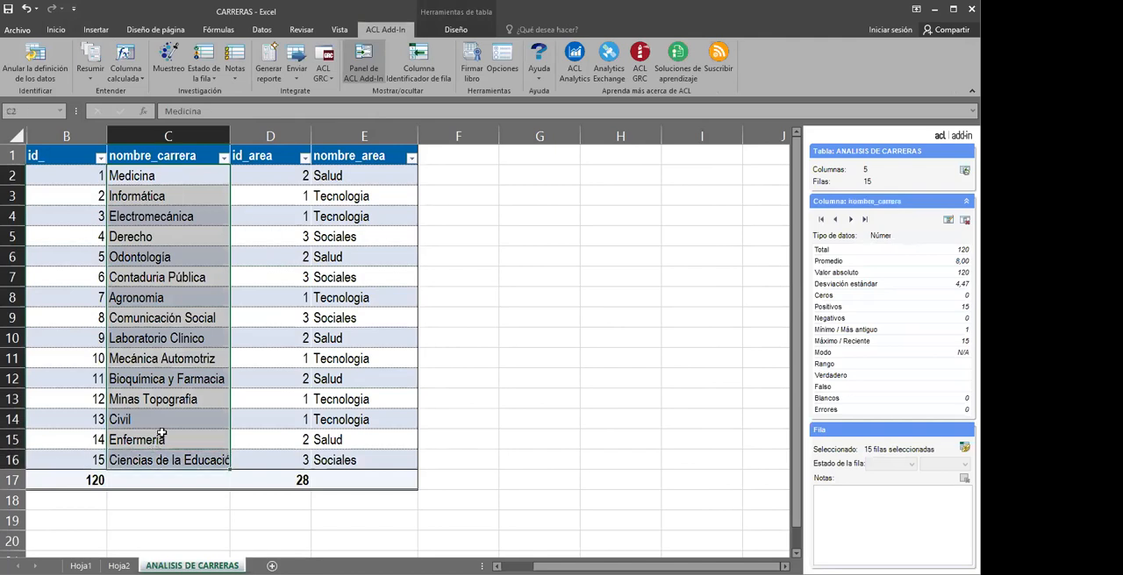
# Examine the individual career names in nombre_carrera and the full set of values in nombre_area
pyautogui.click(186, 296)
pyautogui.click(173, 240)
pyautogui.click(179, 292)
pyautogui.click(180, 250)
pyautogui.click(178, 230)
pyautogui.click(178, 216)
pyautogui.click(179, 194)
pyautogui.click(174, 274)
pyautogui.click(159, 314)
pyautogui.click(161, 351)
pyautogui.press('Down')
pyautogui.press('Down')
pyautogui.click(175, 342)
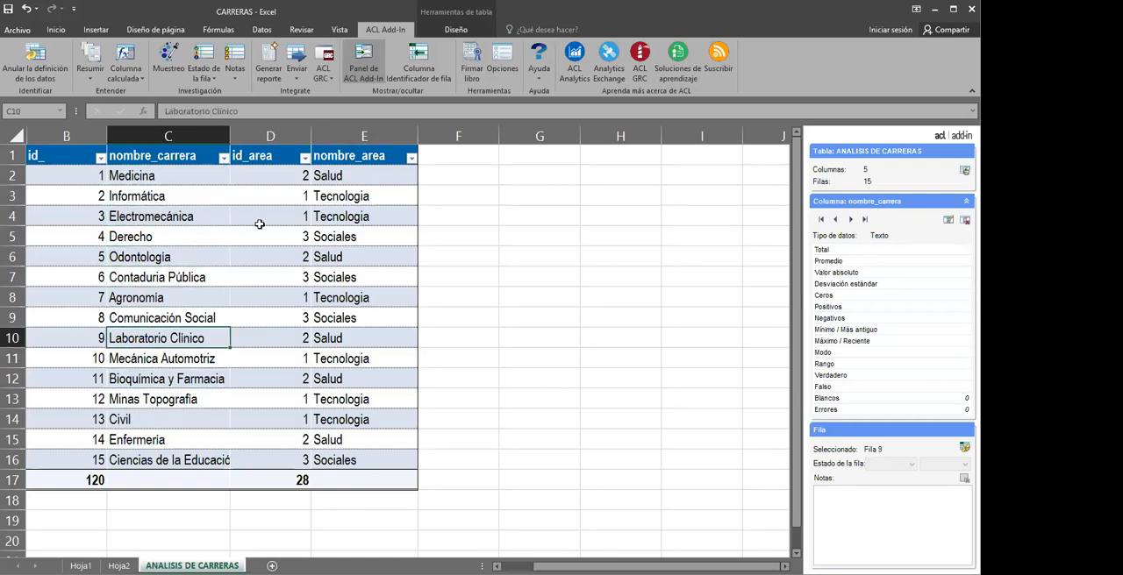
pyautogui.moveTo(338, 180); pyautogui.dragTo(326, 452)
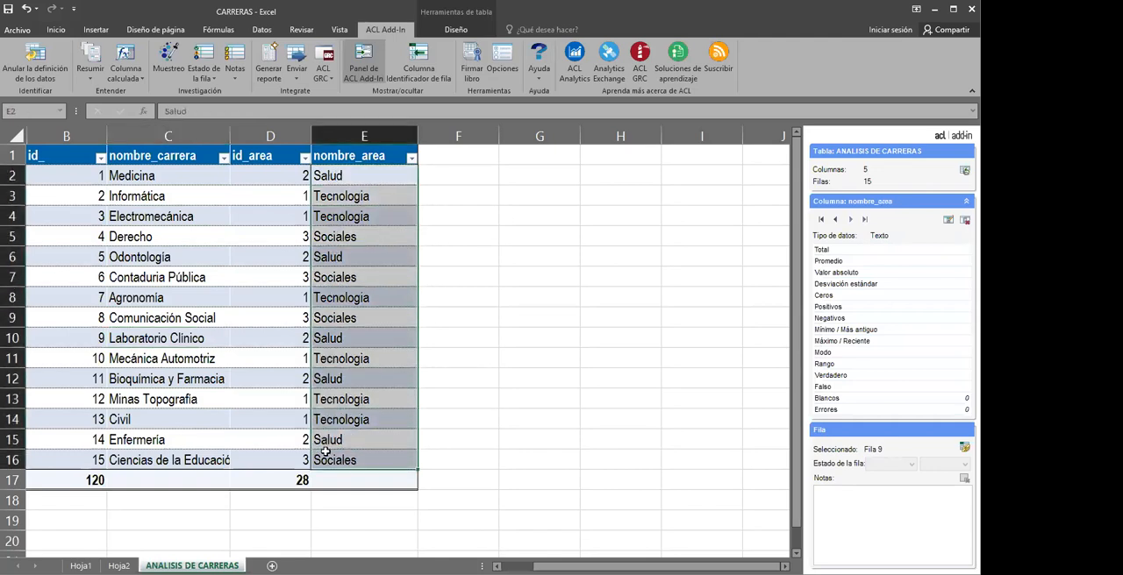
# Summarize the careers table by nombre_area with count and percentage, without numeric columns, as an ACL Add-In table
pyautogui.click(270, 242)
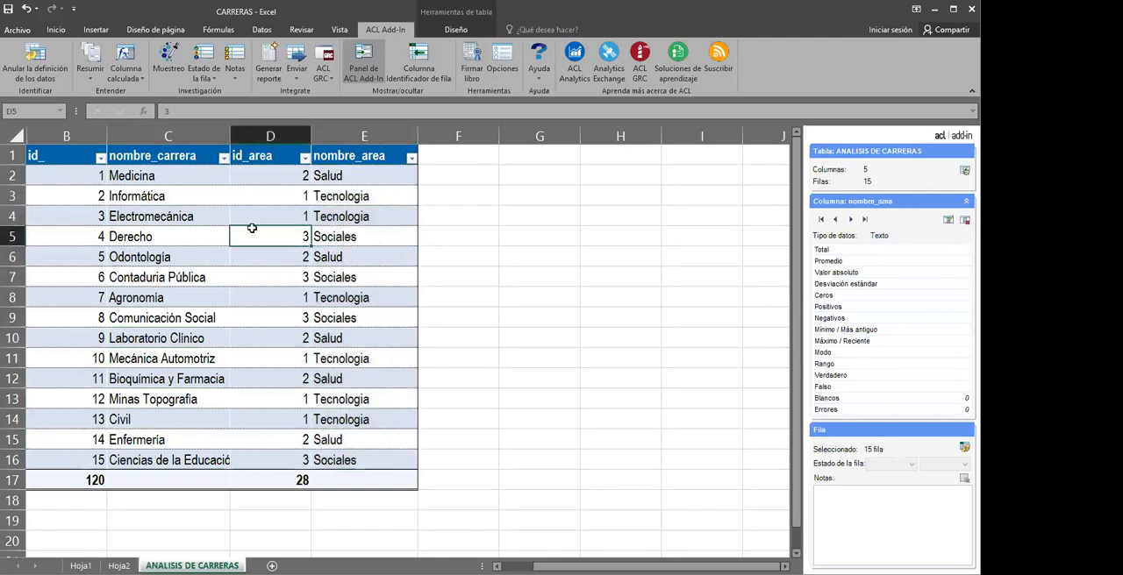
pyautogui.click(91, 80)
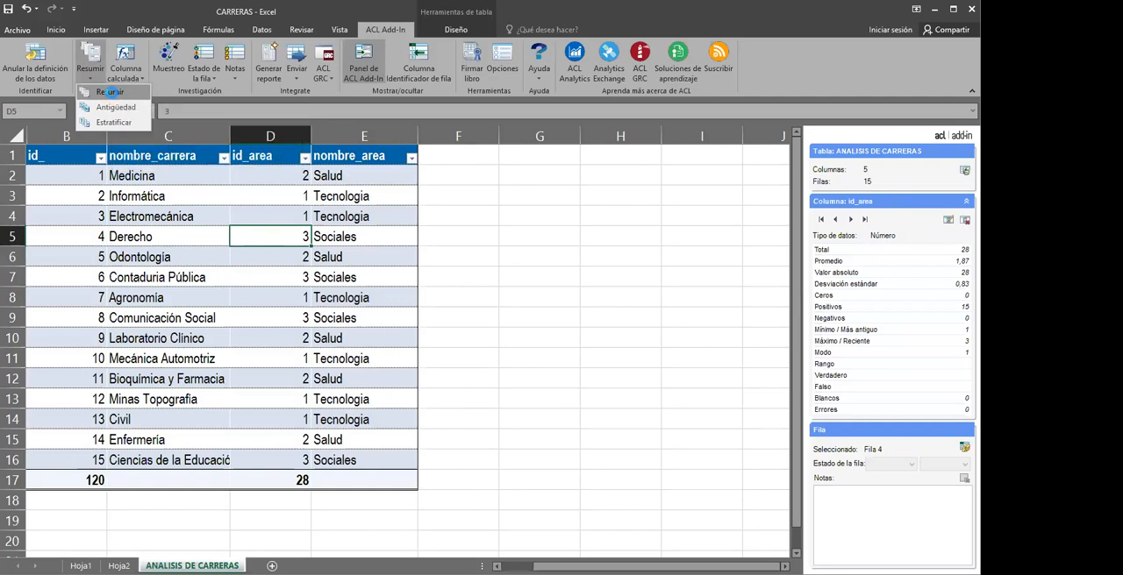
pyautogui.click(110, 93)
pyautogui.moveTo(431, 196); pyautogui.dragTo(417, 205)
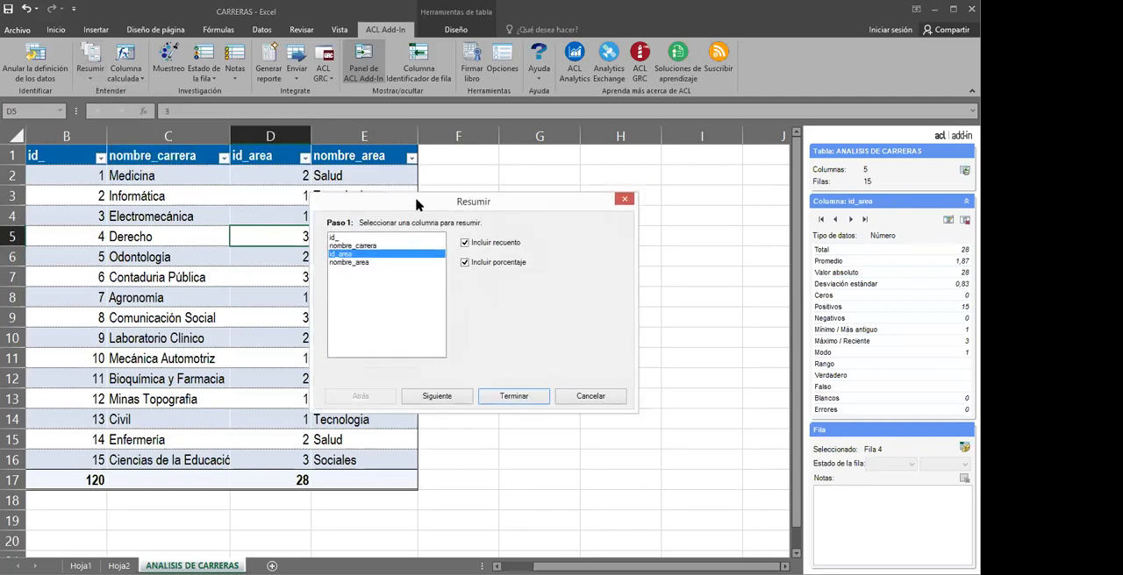
pyautogui.click(348, 263)
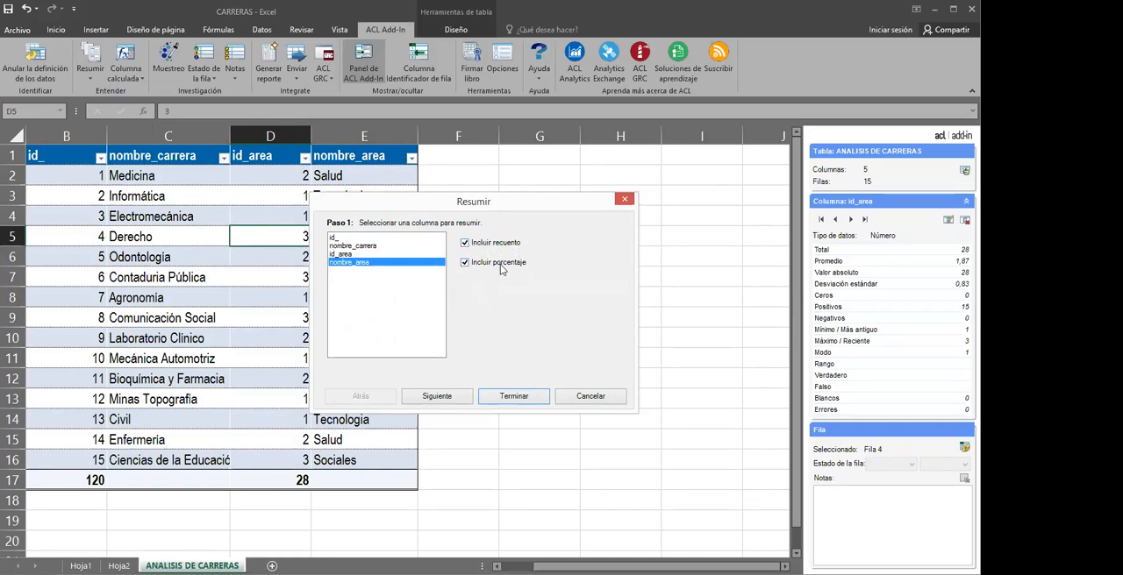
pyautogui.click(438, 397)
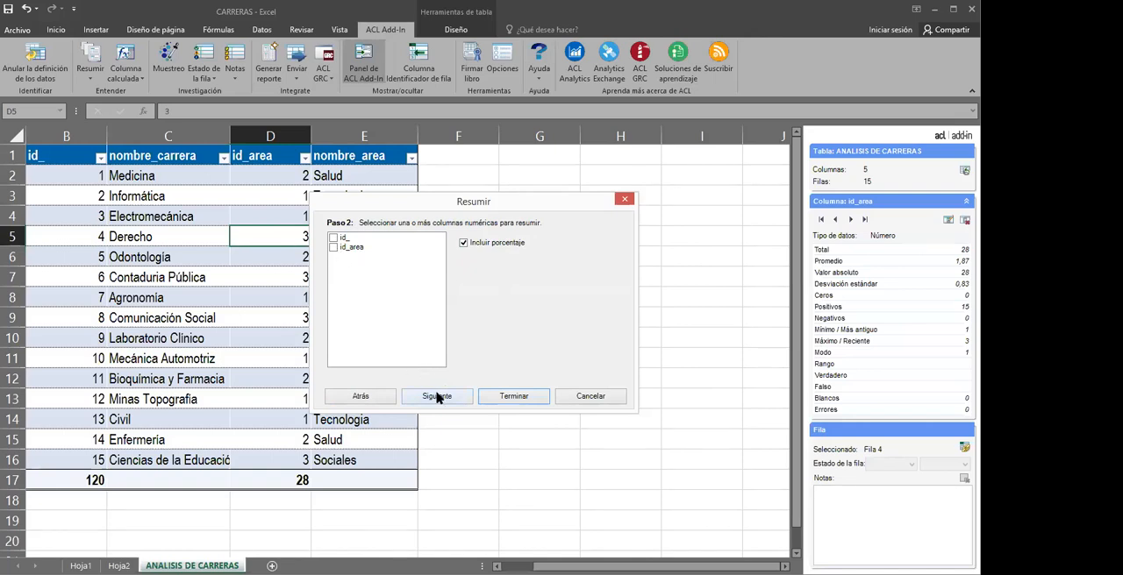
pyautogui.click(437, 397)
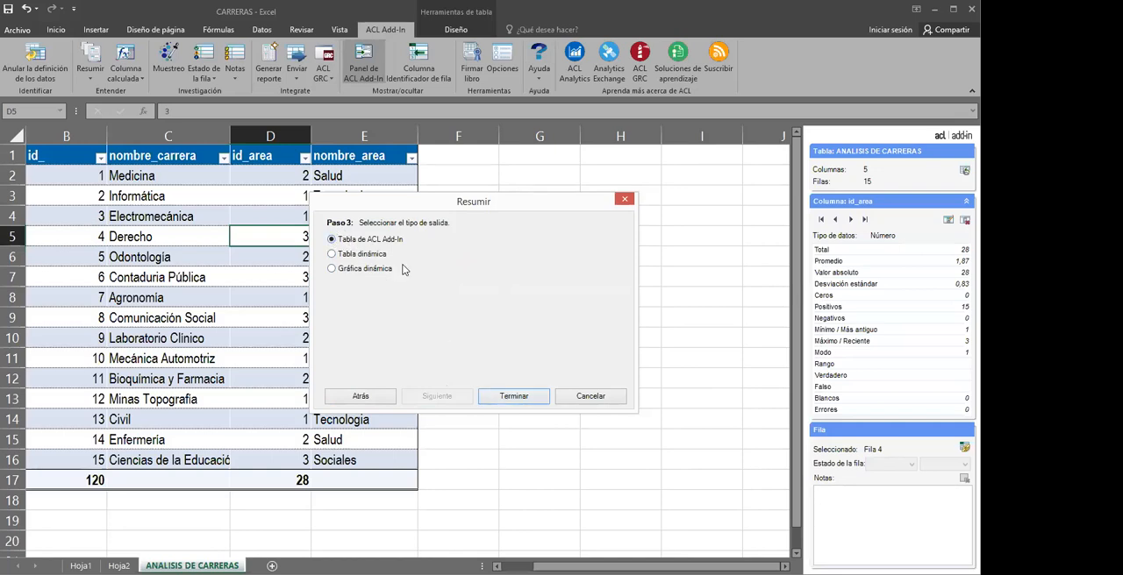
pyautogui.click(506, 398)
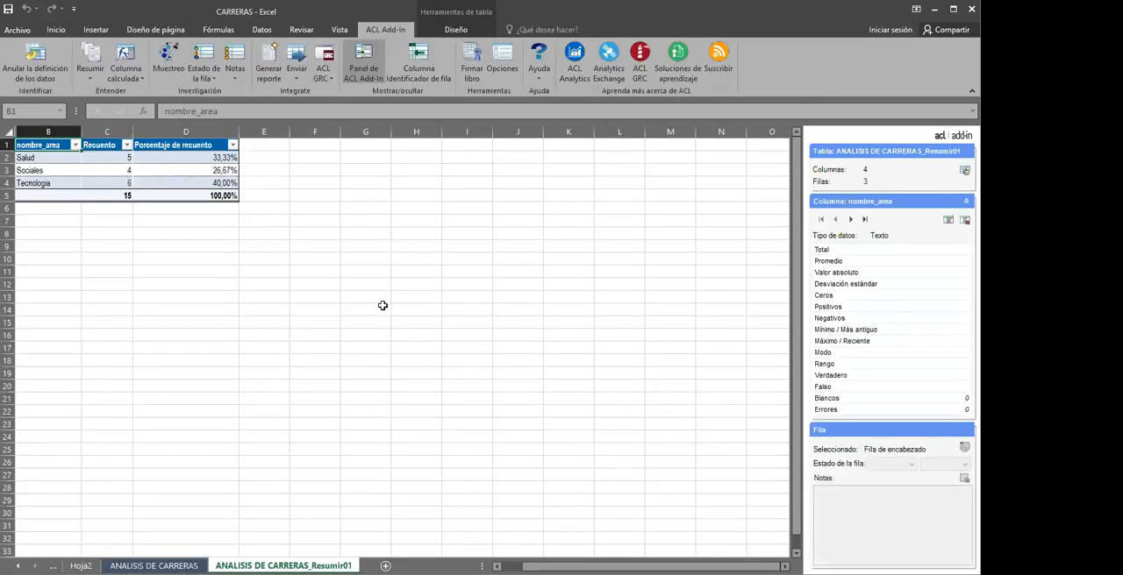
# Examine the count and percentage of each area in the ANALISIS DE CARRERAS_Resumir01 summary
pyautogui.scroll(5, 382, 303)
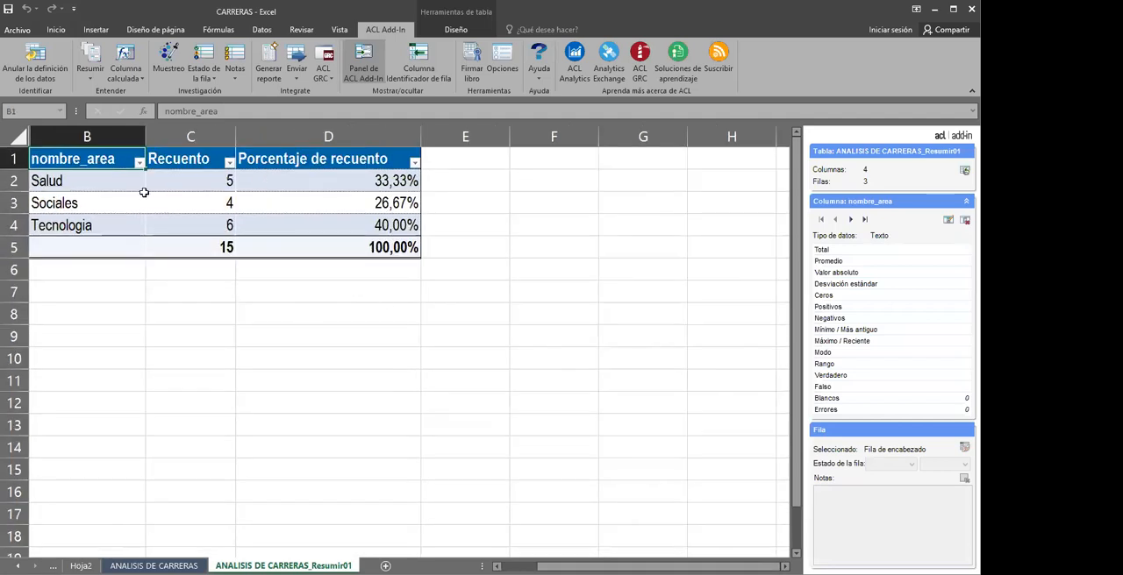
pyautogui.click(113, 188)
pyautogui.click(113, 199)
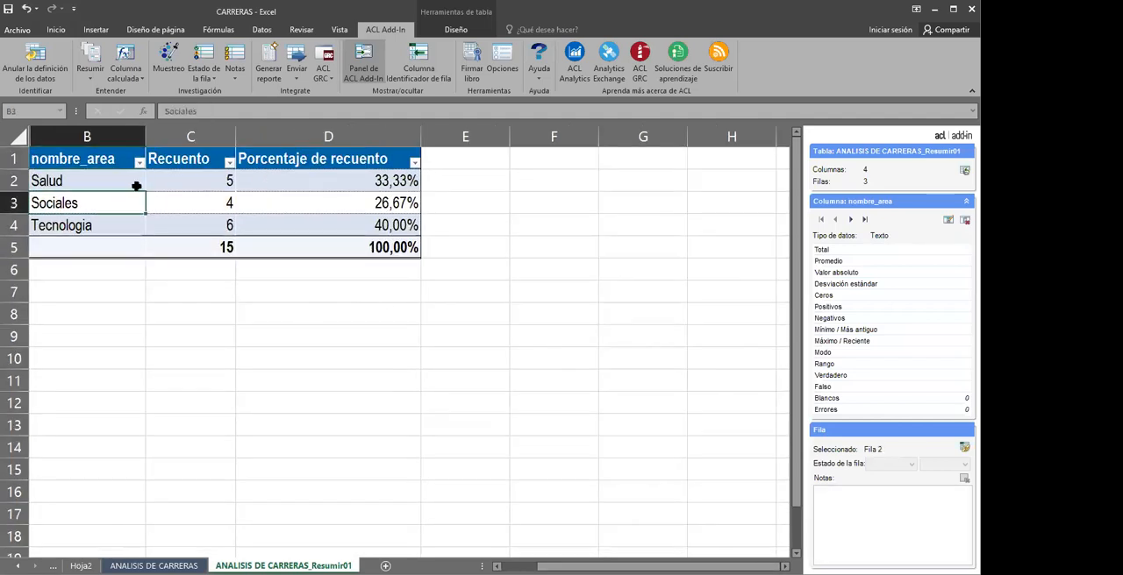
pyautogui.click(122, 180)
pyautogui.click(184, 181)
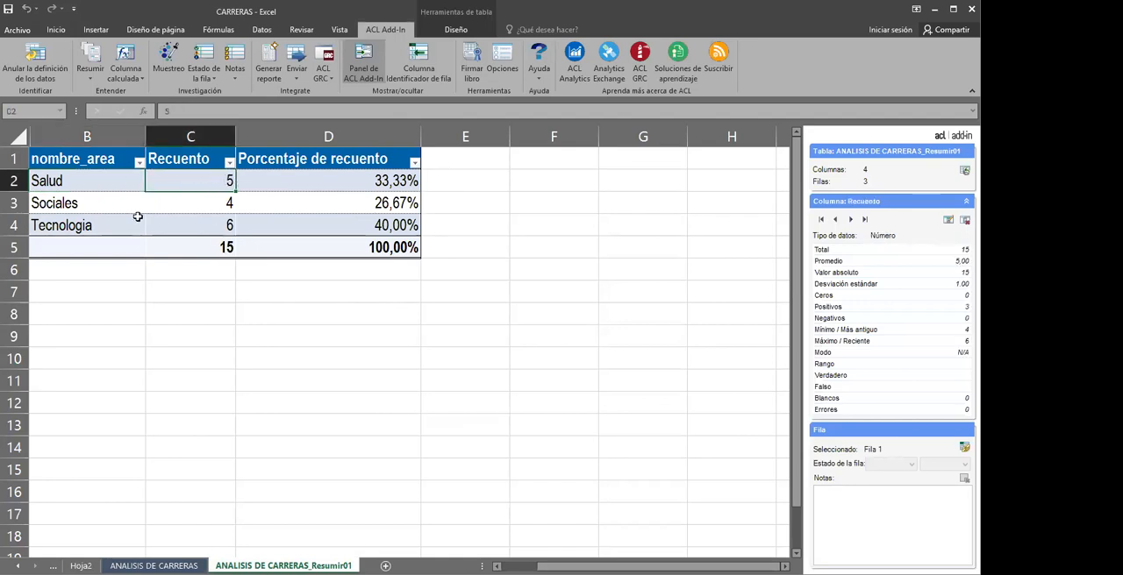
pyautogui.click(220, 204)
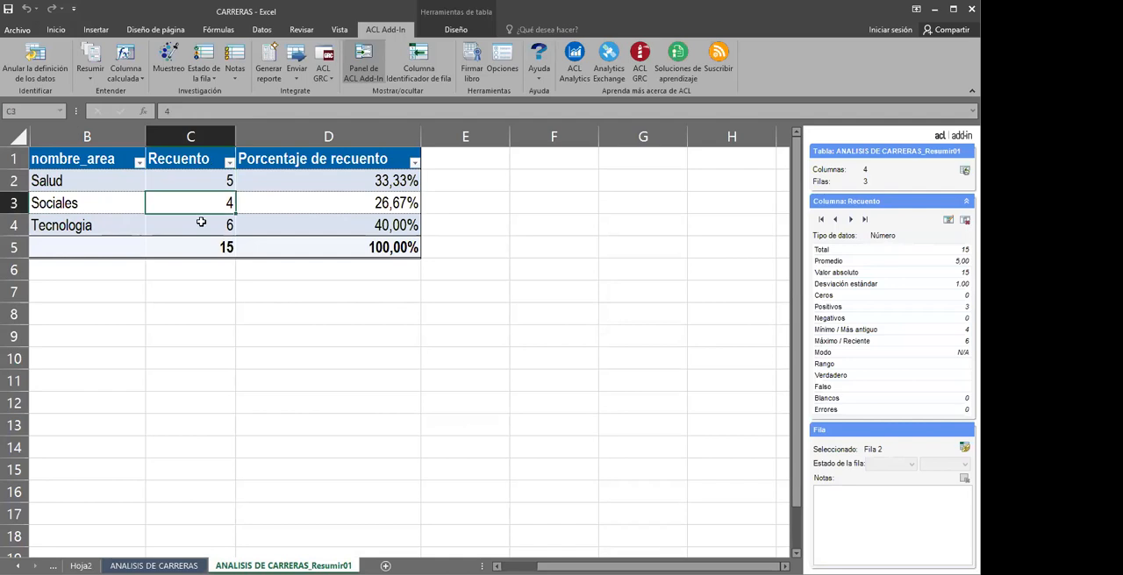
pyautogui.click(211, 230)
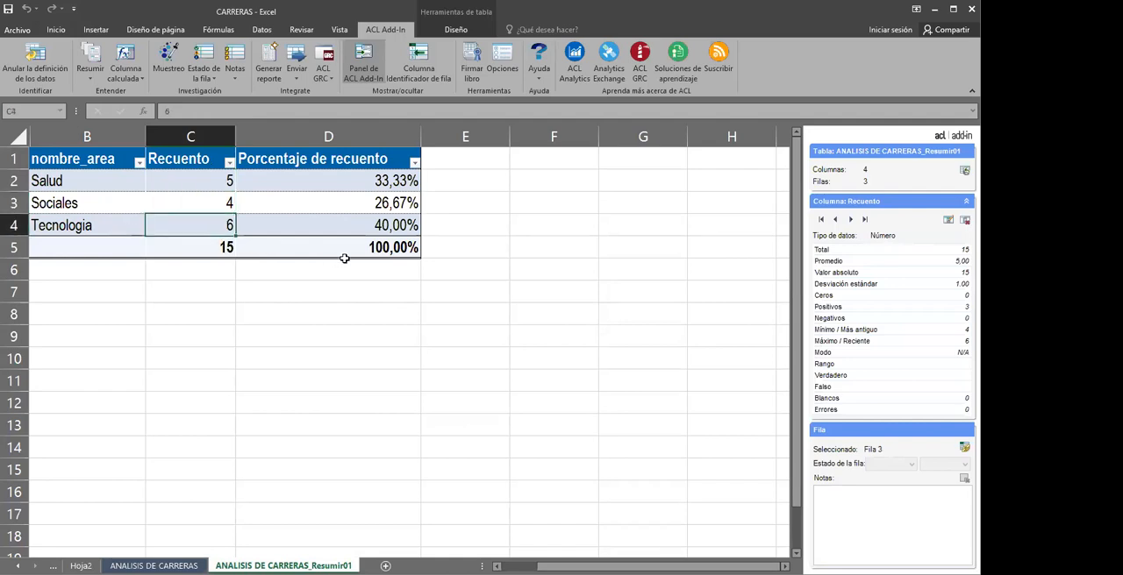
pyautogui.click(386, 228)
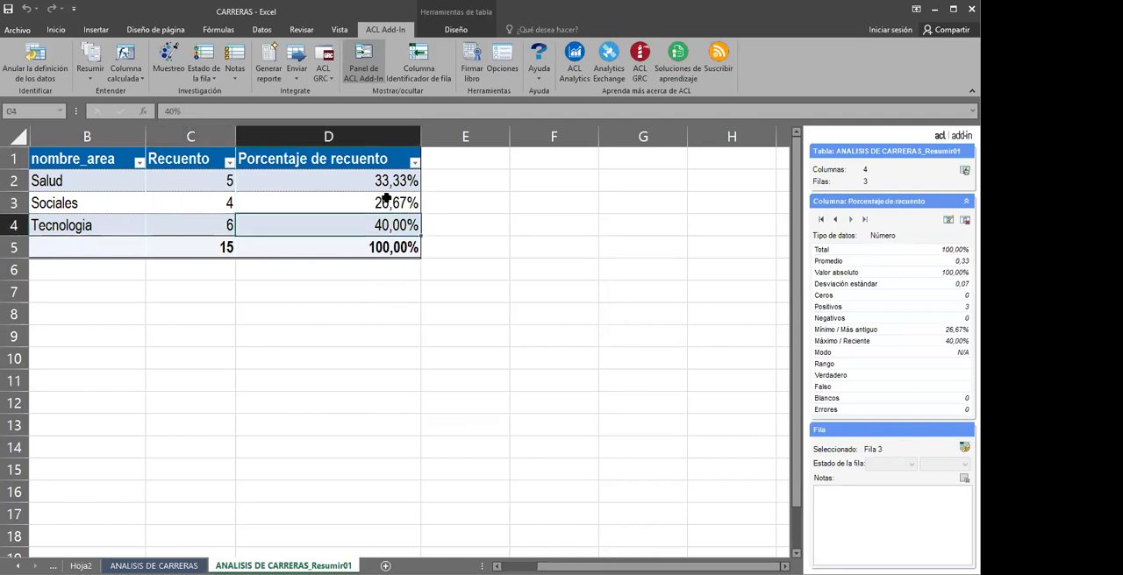
pyautogui.click(387, 202)
pyautogui.click(389, 180)
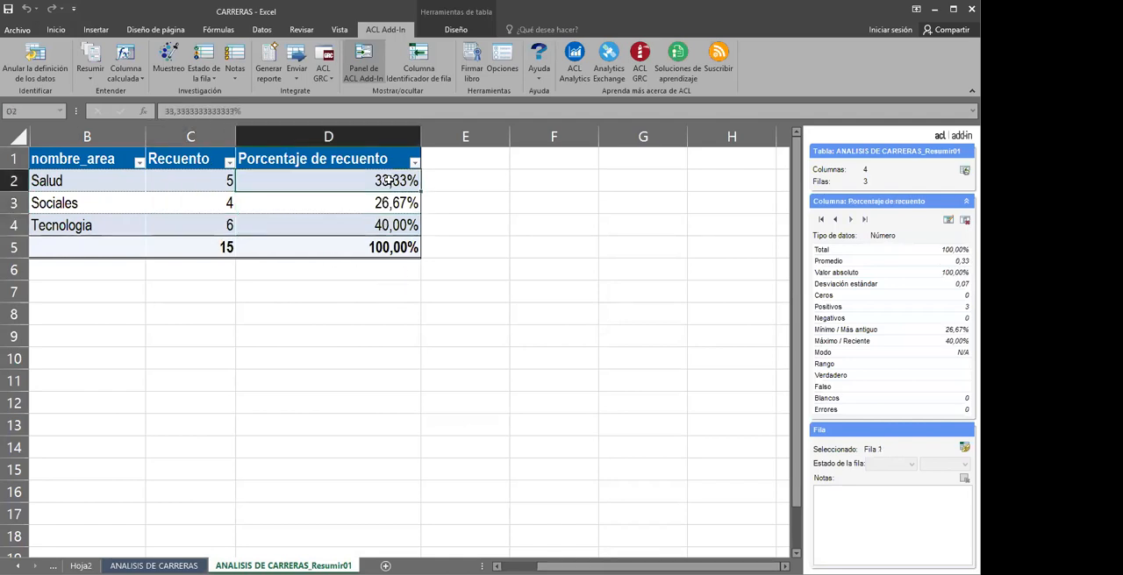
pyautogui.click(323, 232)
pyautogui.click(312, 268)
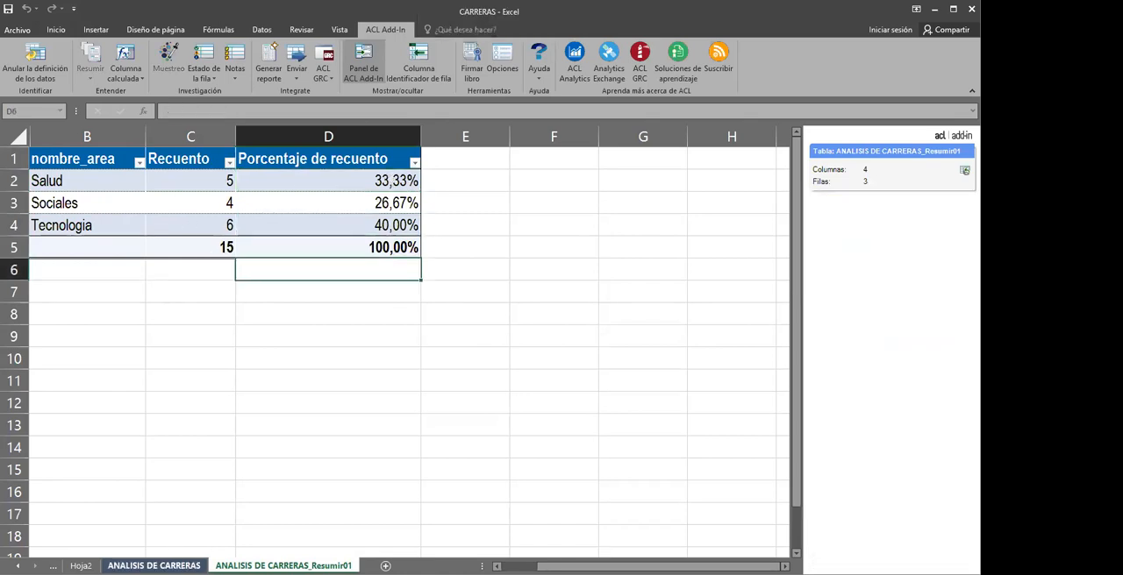
# Summarize the ANALISIS DE CARRERAS table by nombre_area with count and percentage, choosing a pivot table as output
pyautogui.click(154, 566)
pyautogui.click(540, 277)
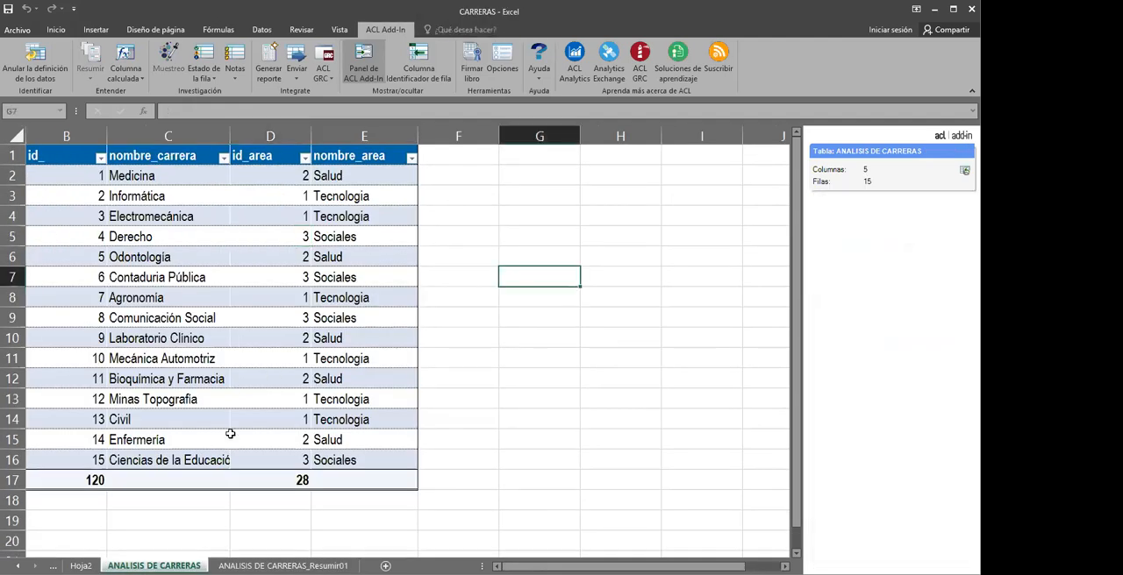
pyautogui.click(250, 273)
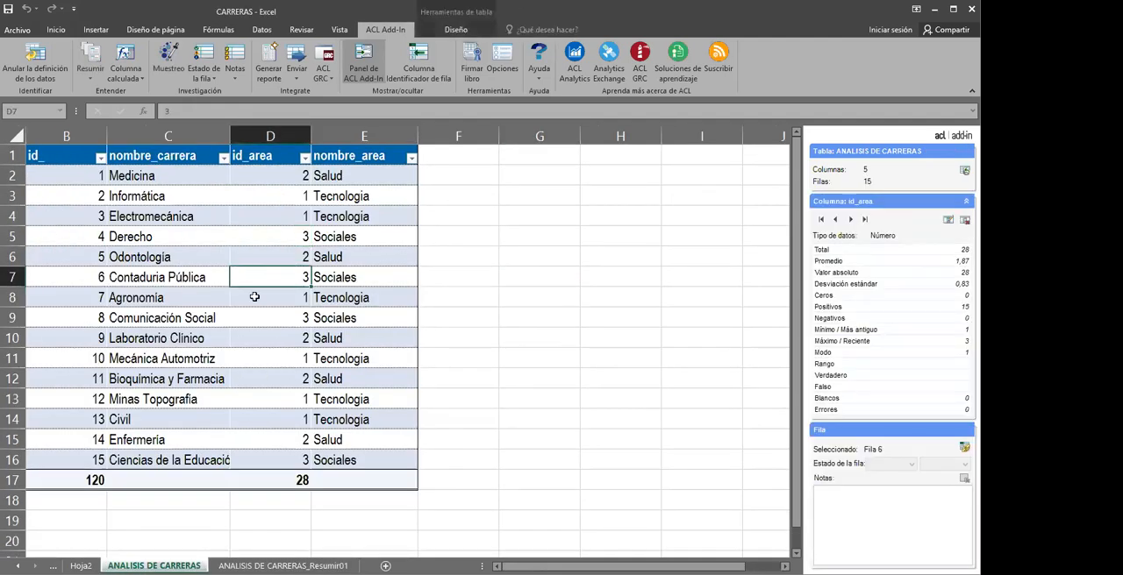
pyautogui.click(95, 77)
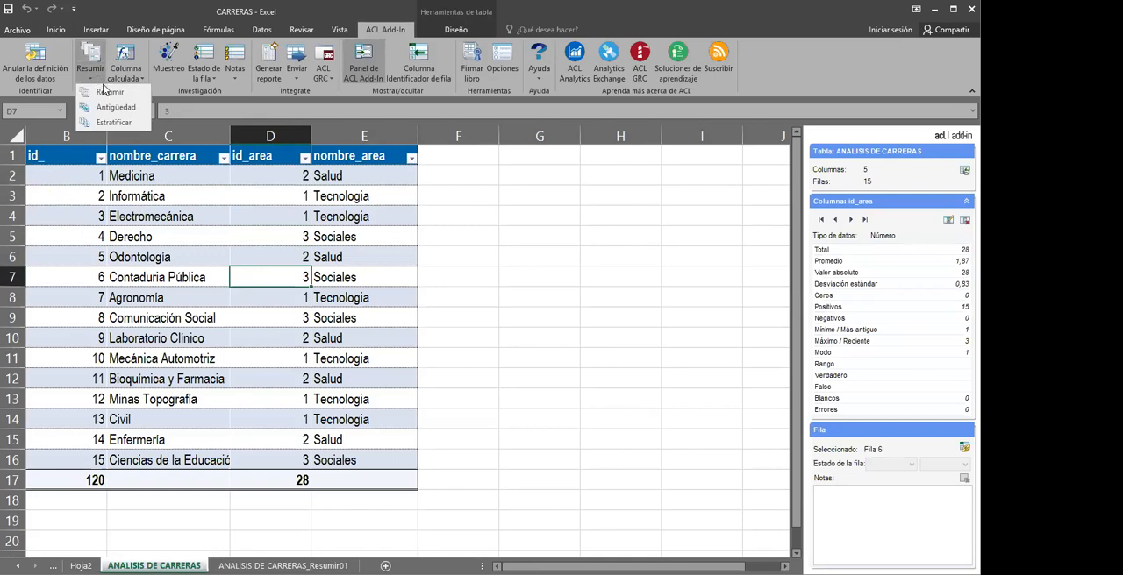
pyautogui.click(110, 92)
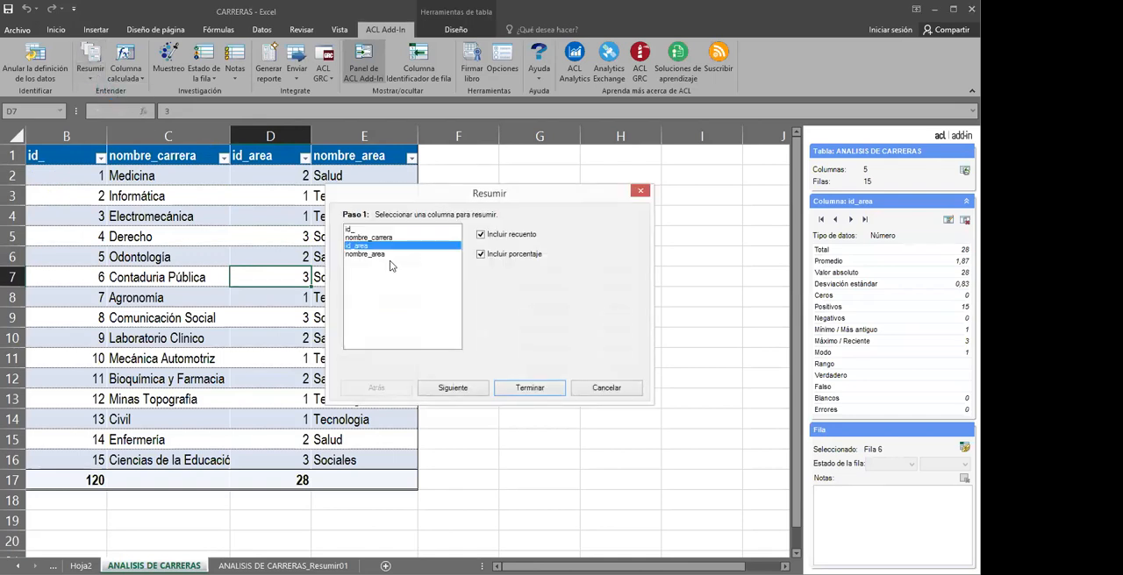
pyautogui.click(373, 257)
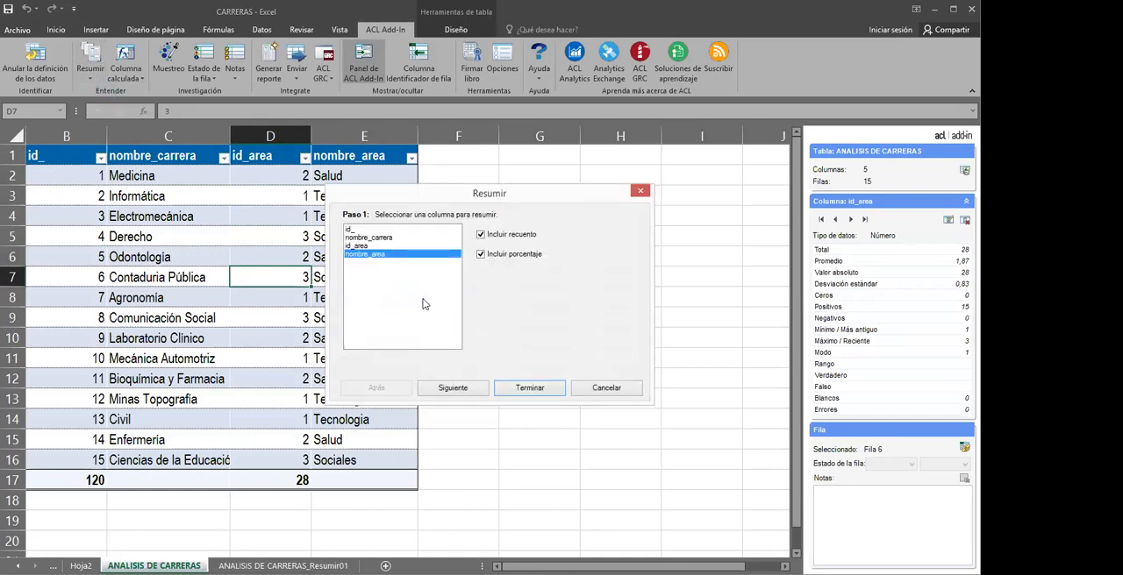
pyautogui.click(453, 388)
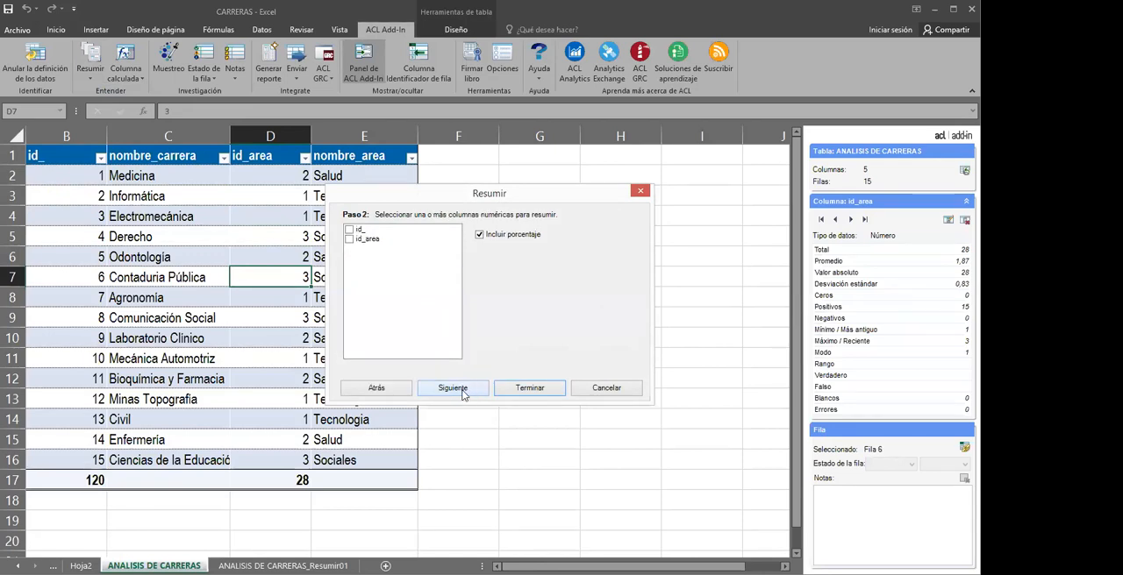
pyautogui.click(461, 391)
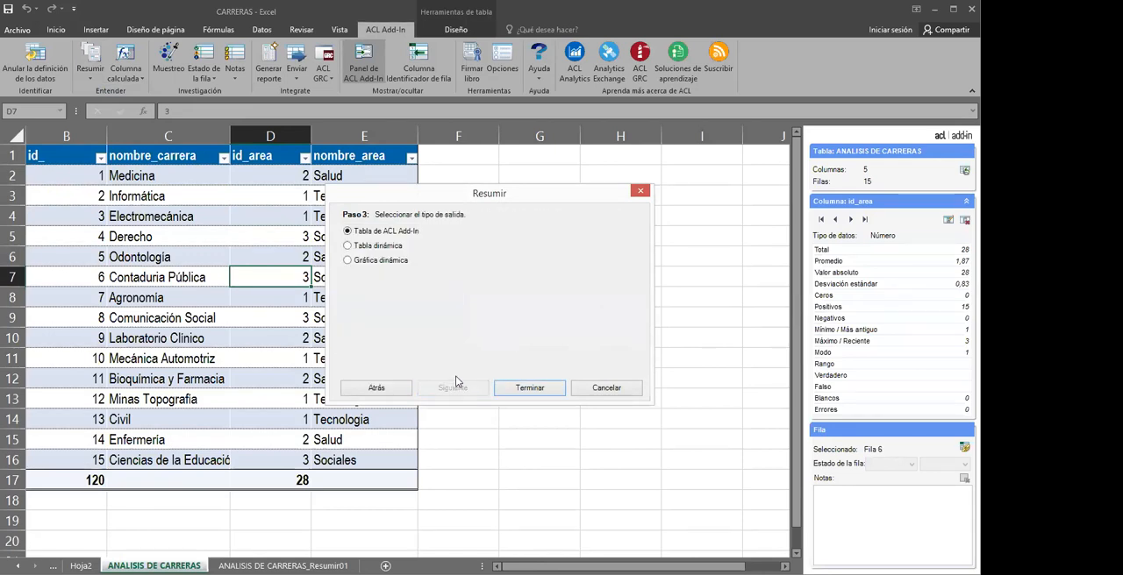
pyautogui.click(348, 248)
pyautogui.click(520, 386)
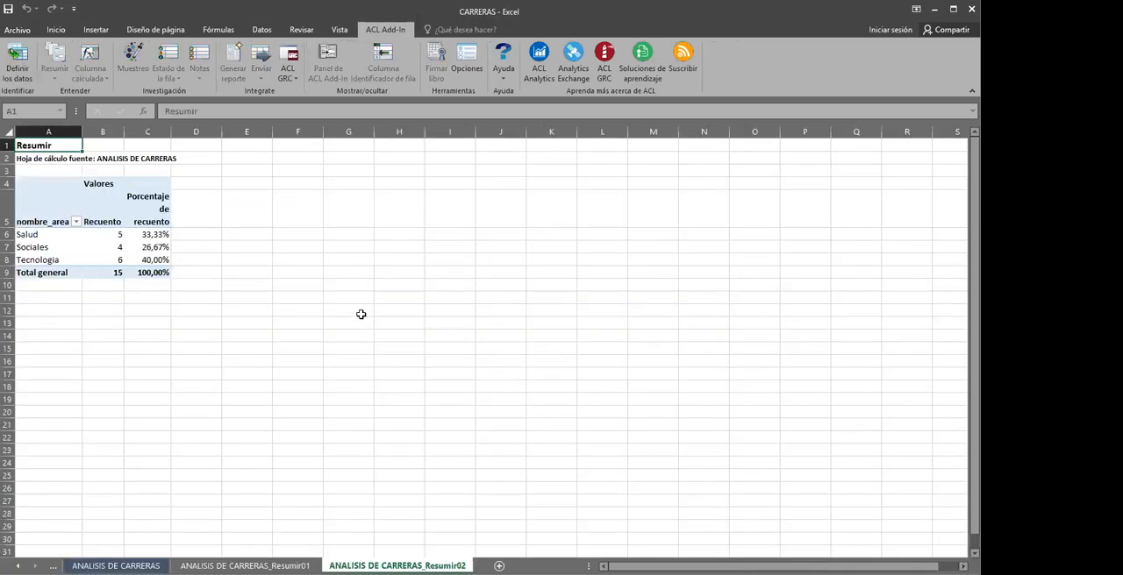
# Filter the pivot table's nombre_area field to exclude Salud
pyautogui.scroll(5, 360, 314)
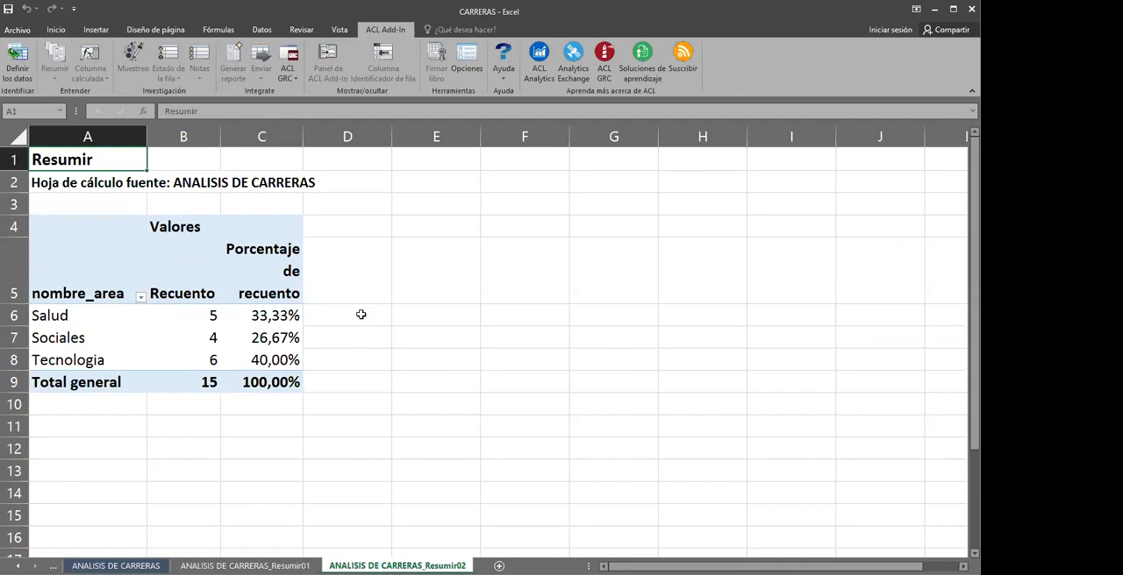
pyautogui.click(316, 340)
pyautogui.click(168, 383)
pyautogui.click(168, 406)
pyautogui.click(297, 424)
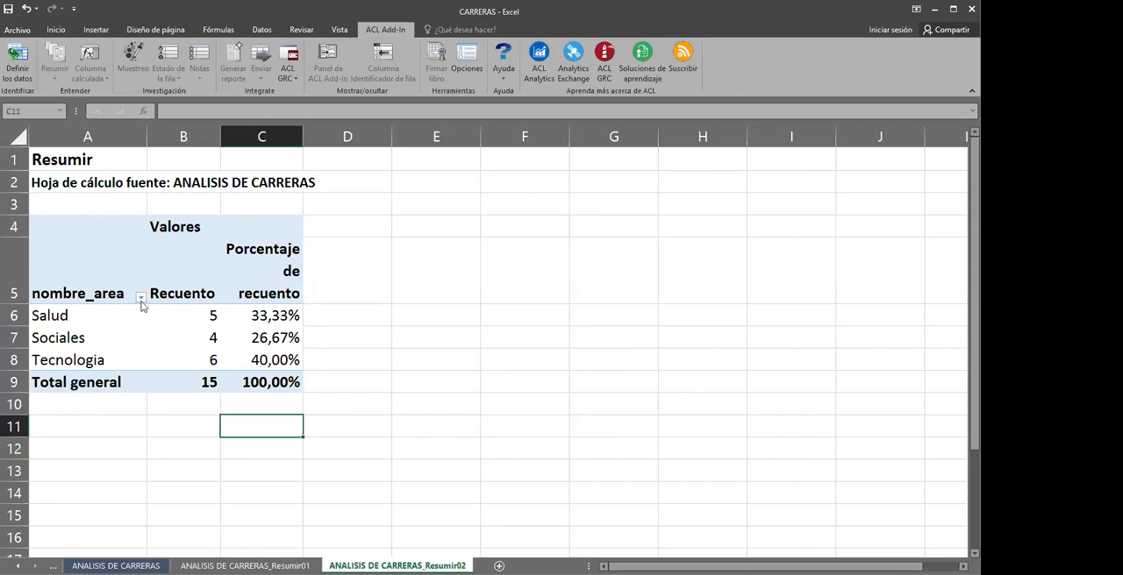
pyautogui.click(140, 298)
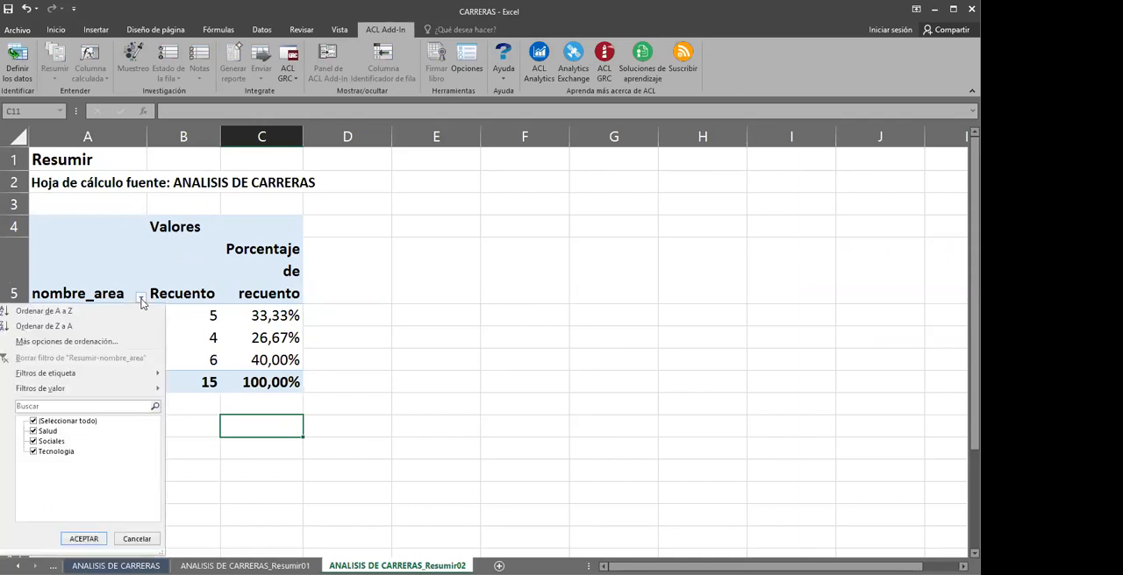
pyautogui.click(33, 432)
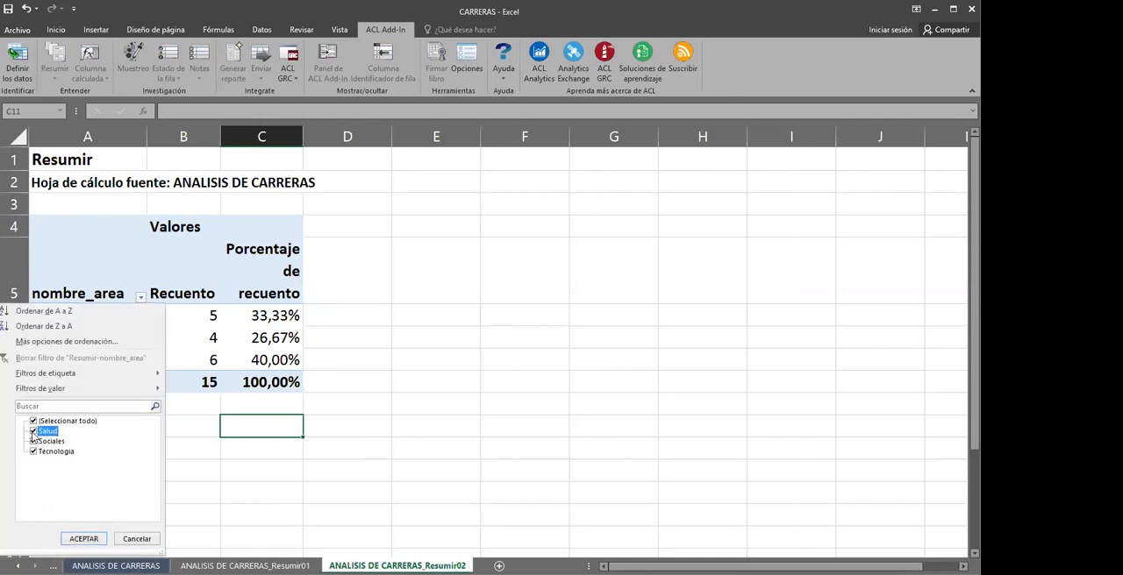
pyautogui.click(79, 540)
# Examine the counts and percentages of Sociales and Tecnologia in the filtered pivot table
pyautogui.click(175, 324)
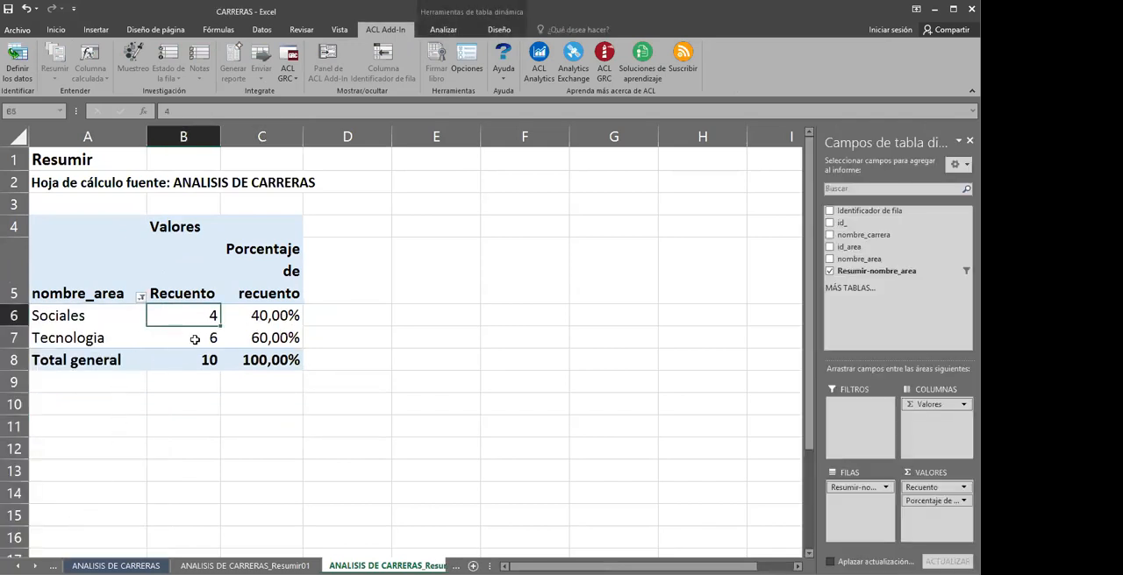
pyautogui.click(210, 337)
pyautogui.click(264, 360)
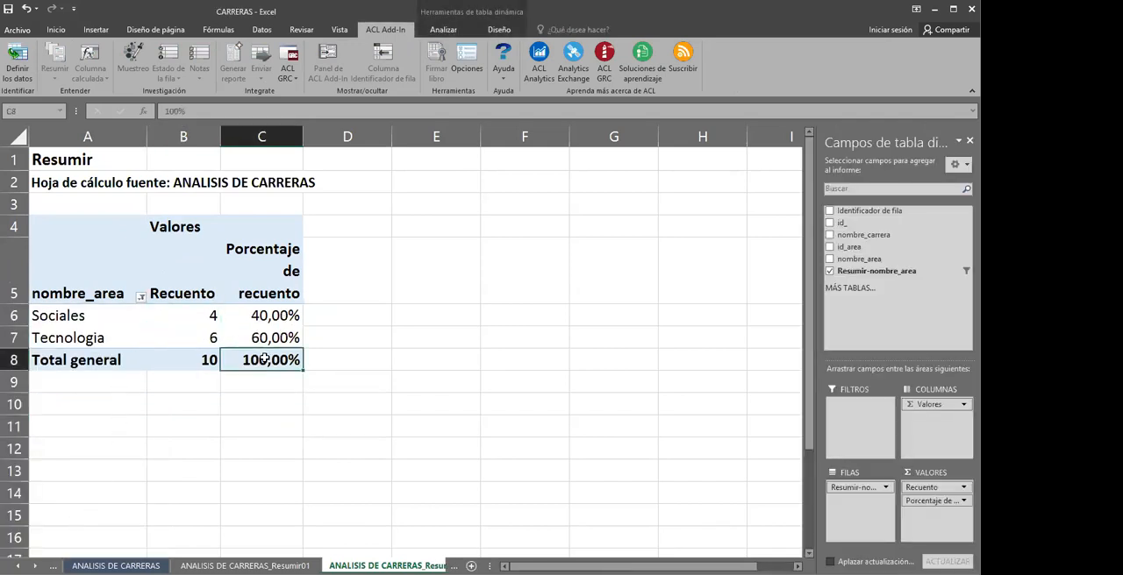
pyautogui.click(90, 337)
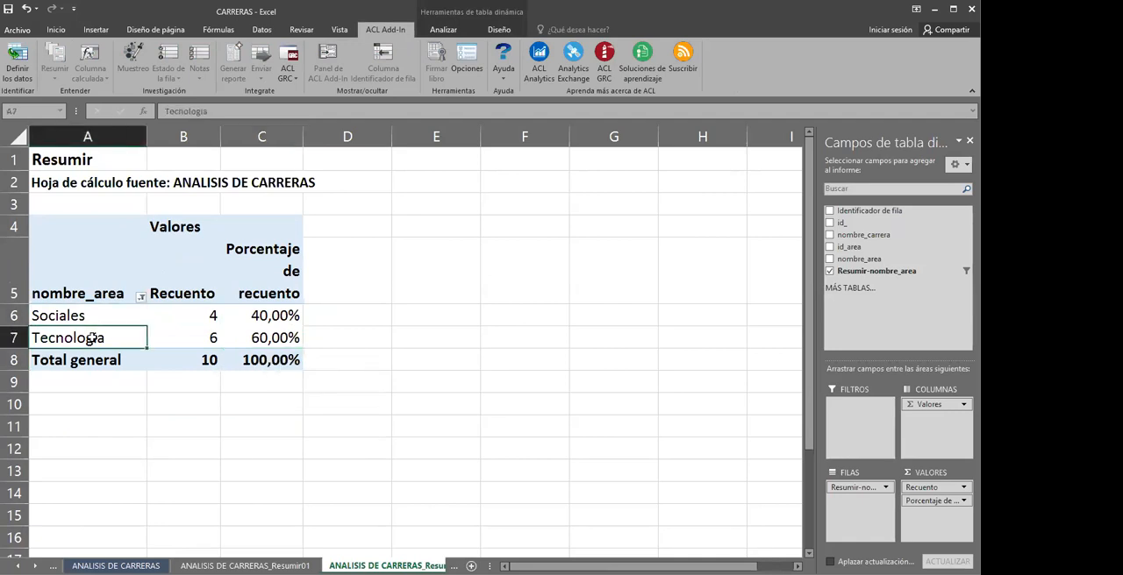
pyautogui.click(265, 316)
# Include Salud again in the pivot table's nombre_area filter
pyautogui.click(141, 298)
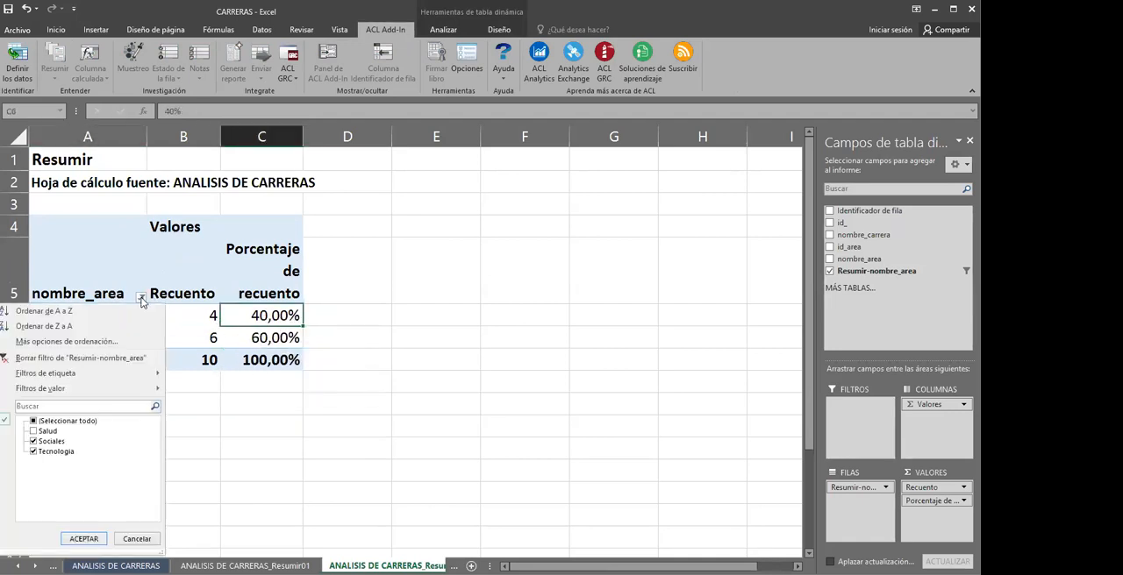
pyautogui.click(34, 432)
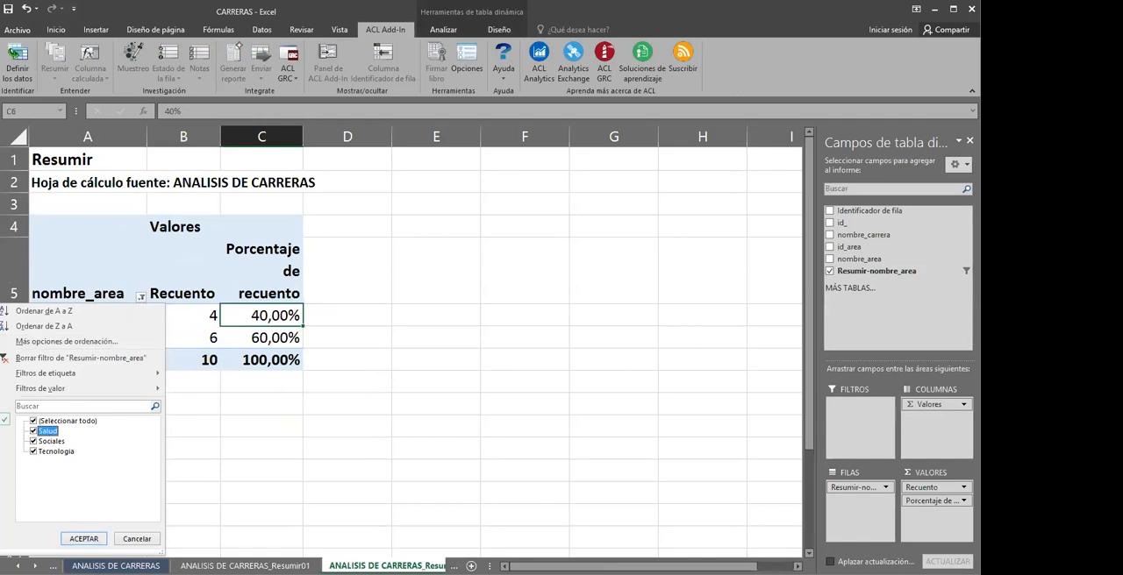
pyautogui.click(83, 539)
pyautogui.click(349, 404)
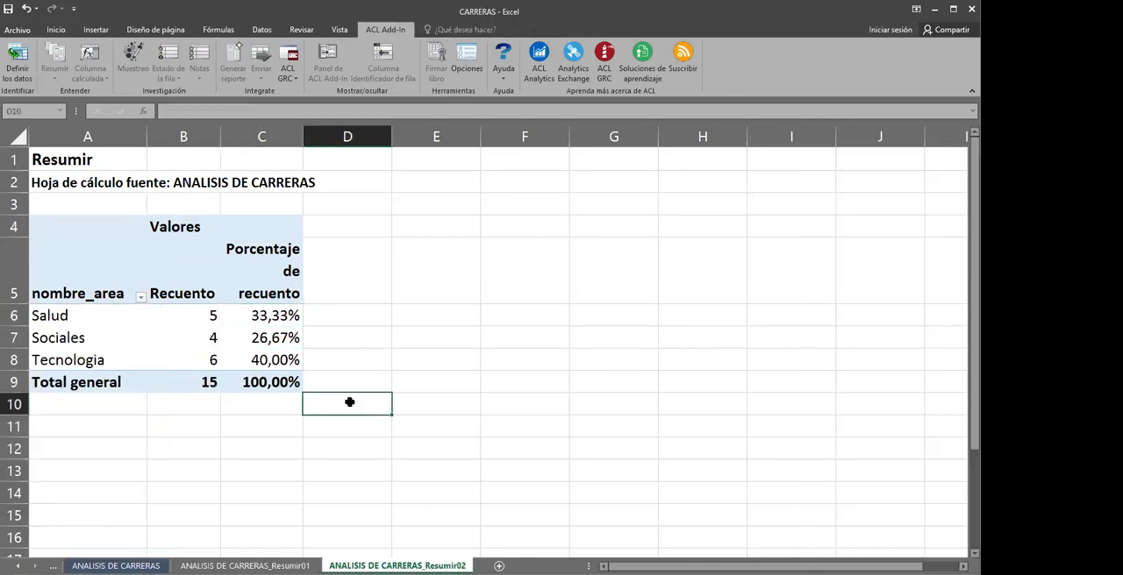
# Try adding the id_area and nombre_carrera fields to the pivot table, and remove both again
pyautogui.click(239, 352)
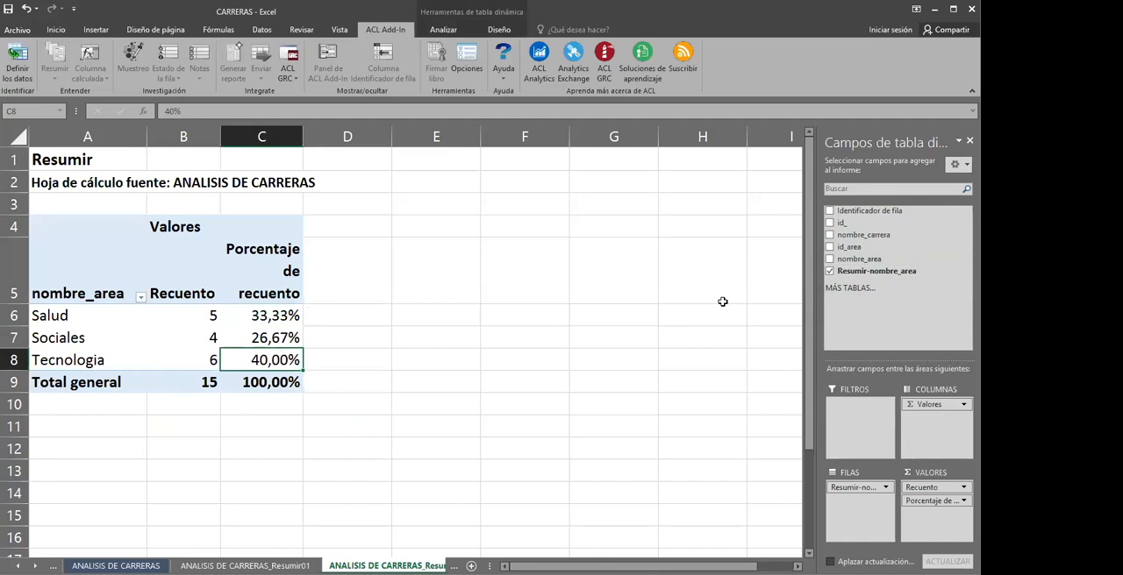
pyautogui.click(830, 247)
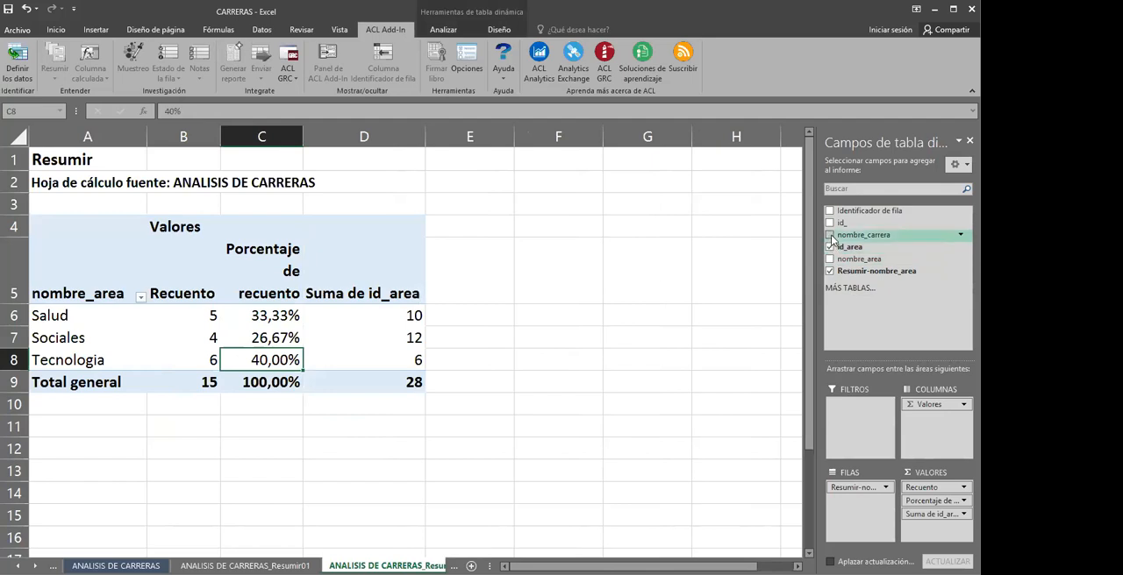
pyautogui.click(830, 236)
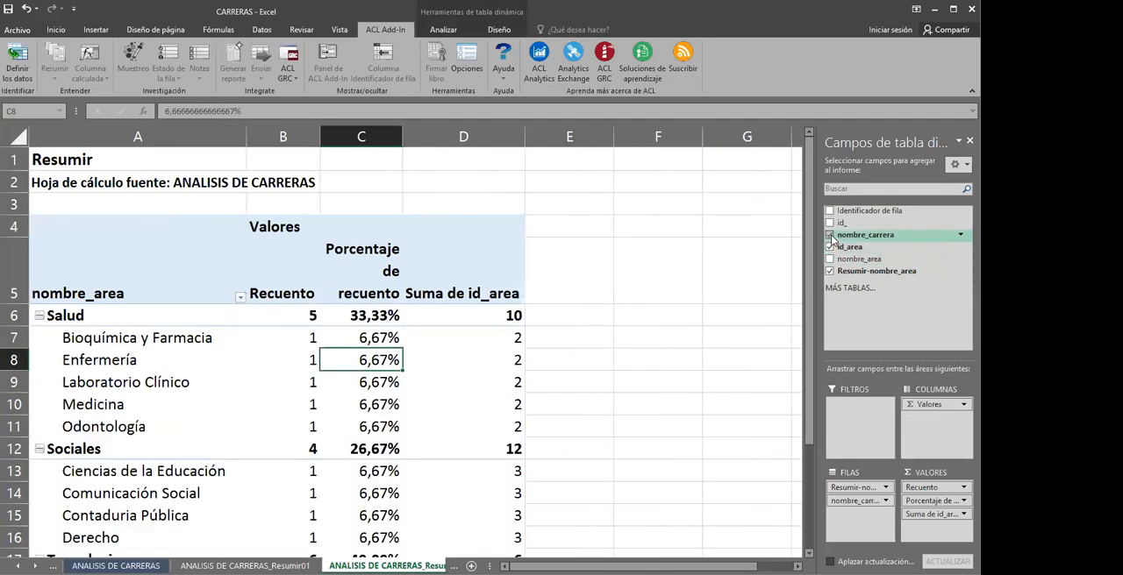
pyautogui.click(830, 235)
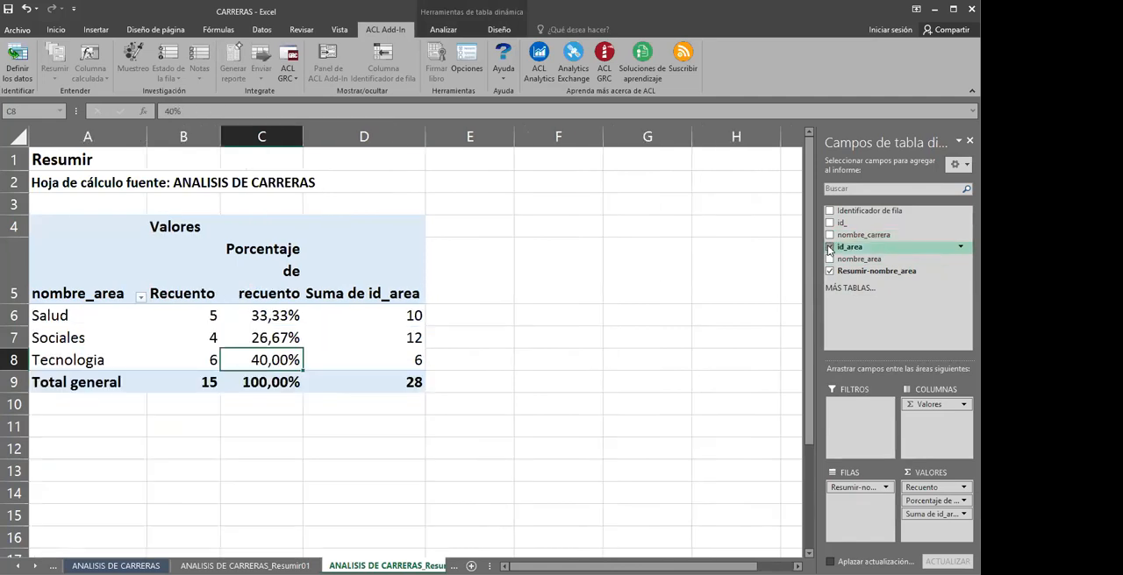
pyautogui.click(830, 248)
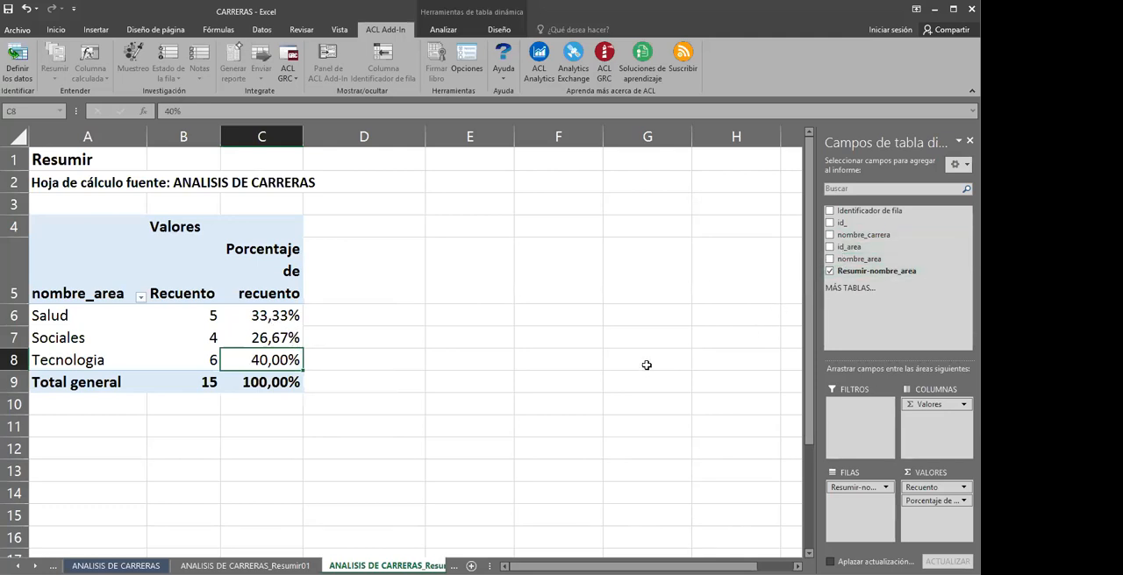
pyautogui.click(550, 355)
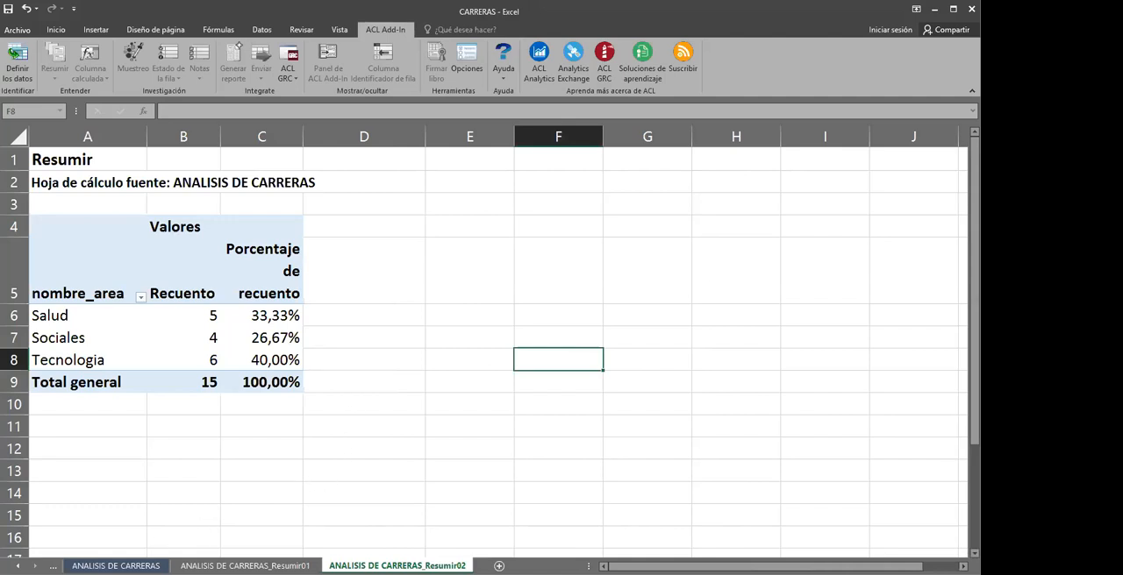
# Summarize the ANALISIS DE CARRERAS table by nombre_area with count and percentage, without numeric columns, choosing a pivot chart as output
pyautogui.click(116, 566)
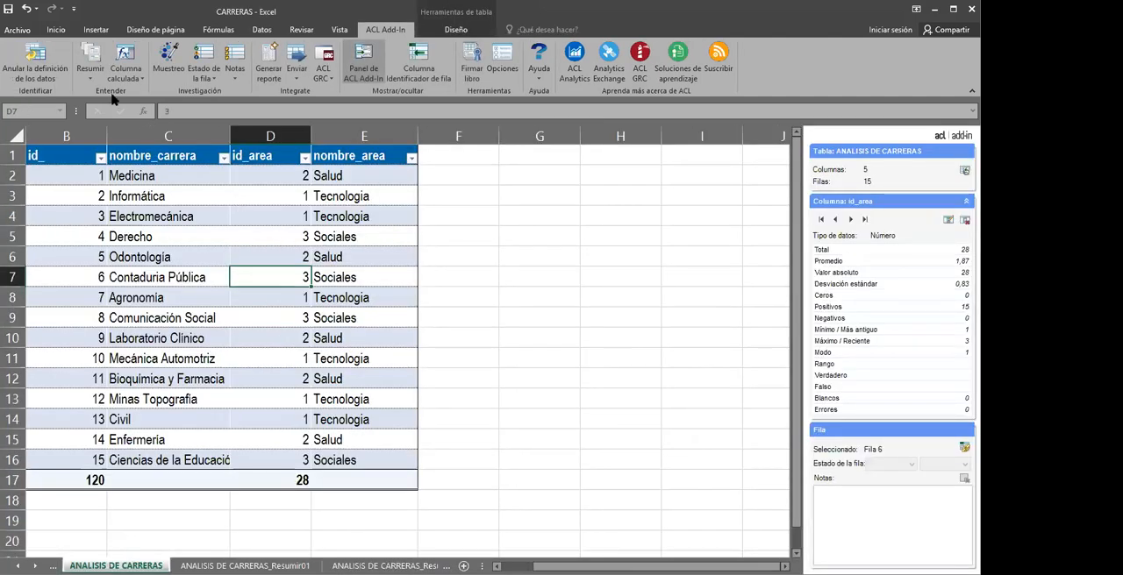
pyautogui.click(94, 79)
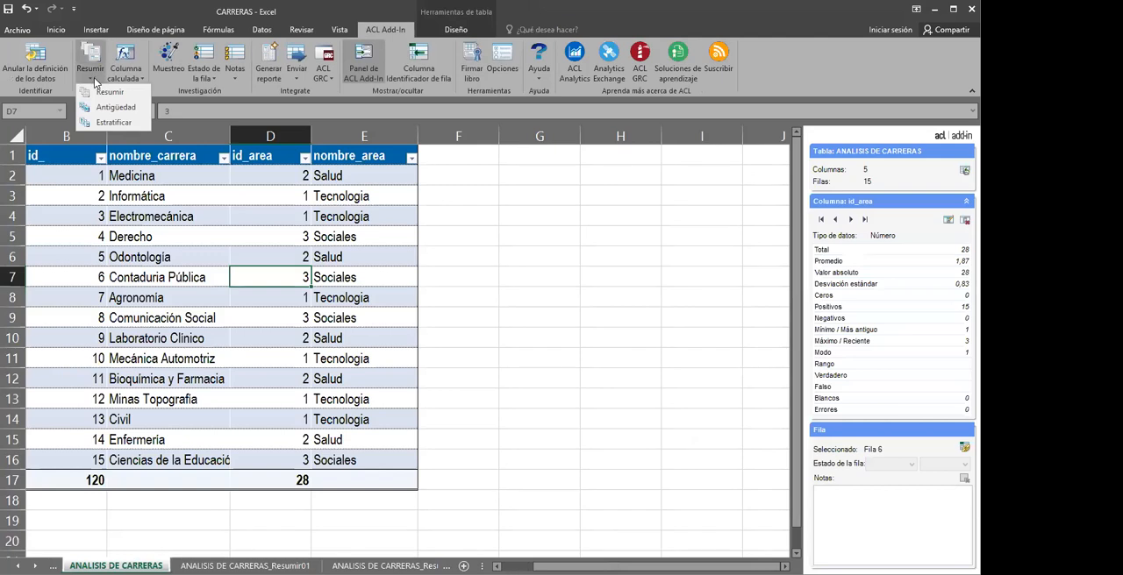
pyautogui.click(104, 91)
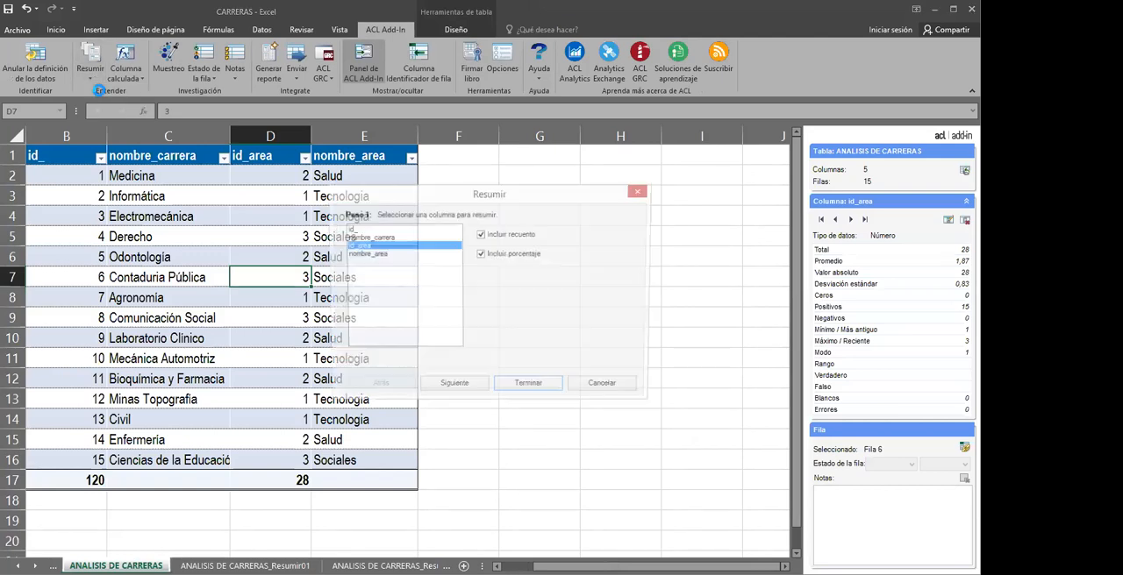
pyautogui.click(373, 254)
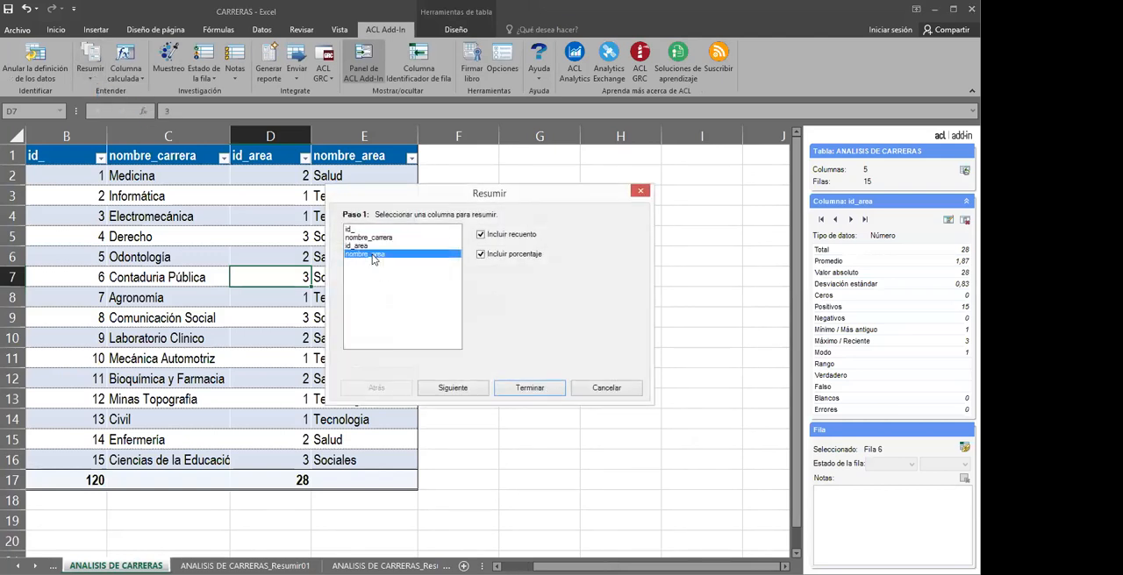
pyautogui.click(473, 391)
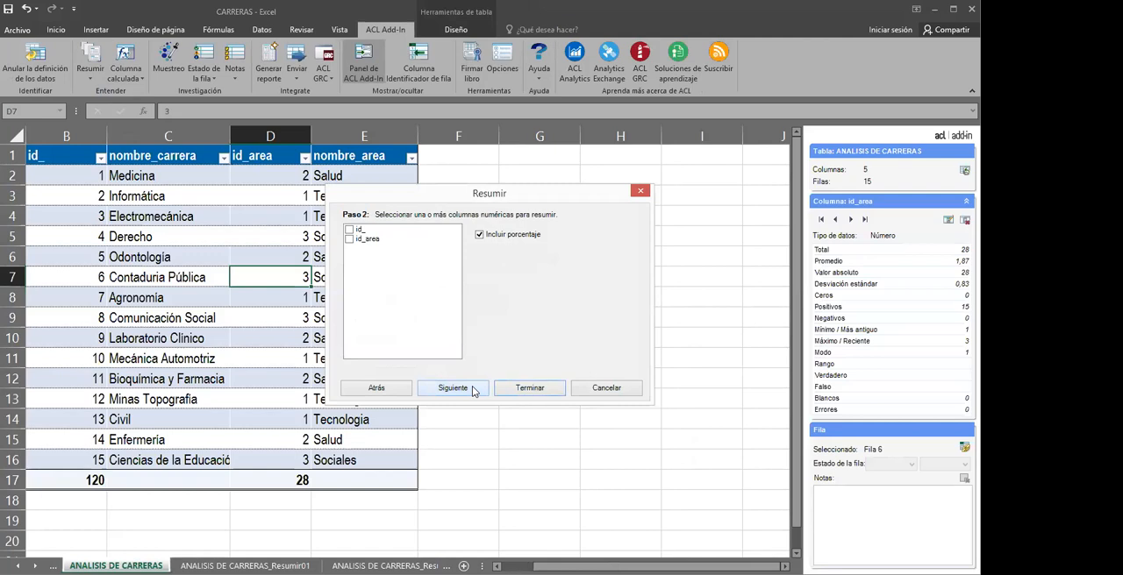
pyautogui.click(472, 390)
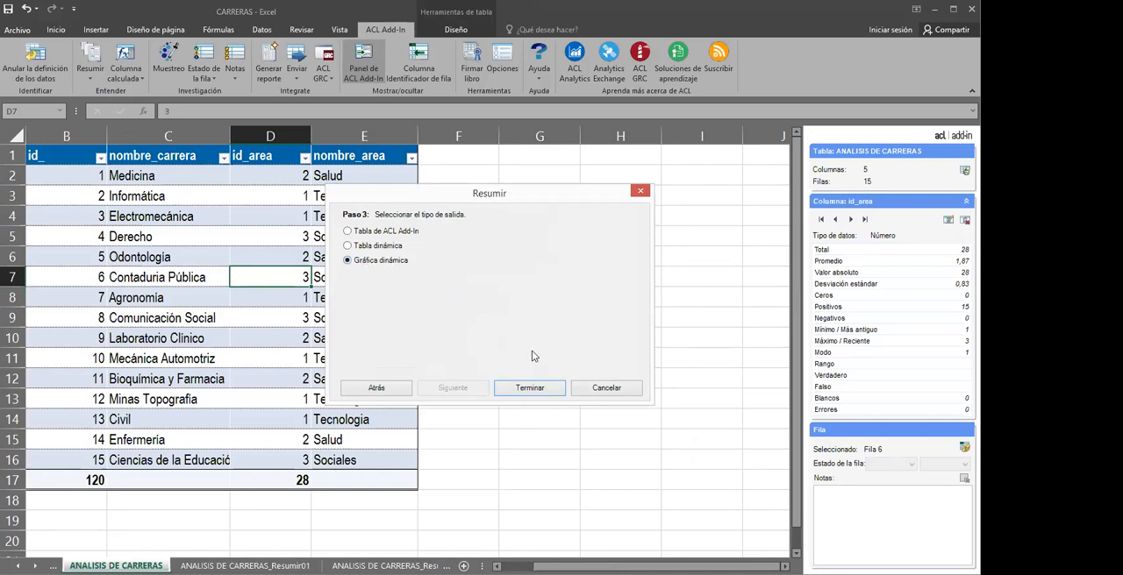
pyautogui.click(526, 388)
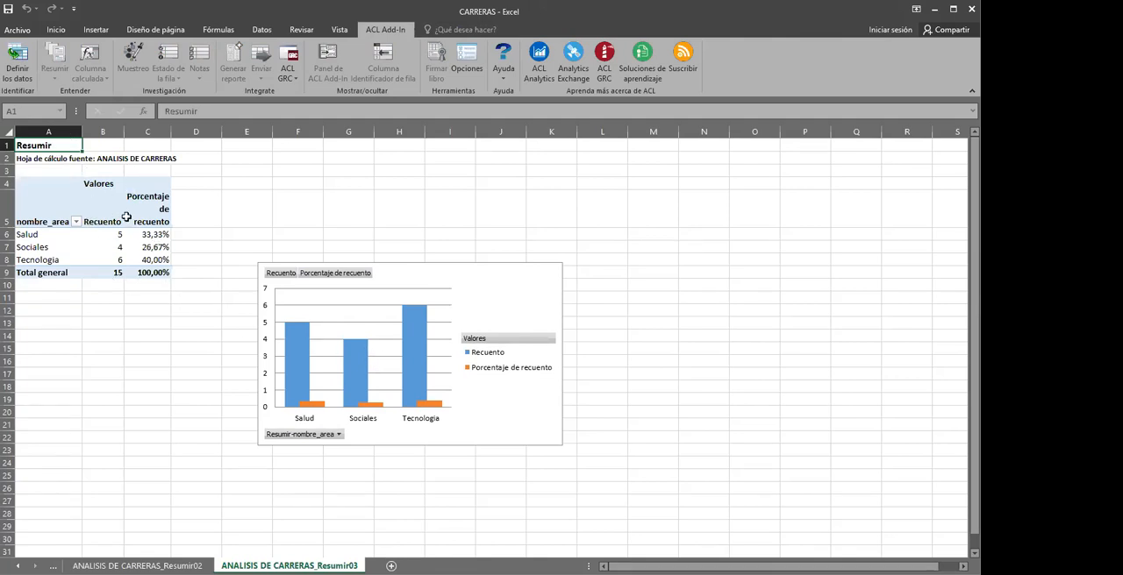
# Preview surface, line, pie and bar types for the pivot chart and change it to Barra 3D apilada
pyautogui.rightClick(353, 347)
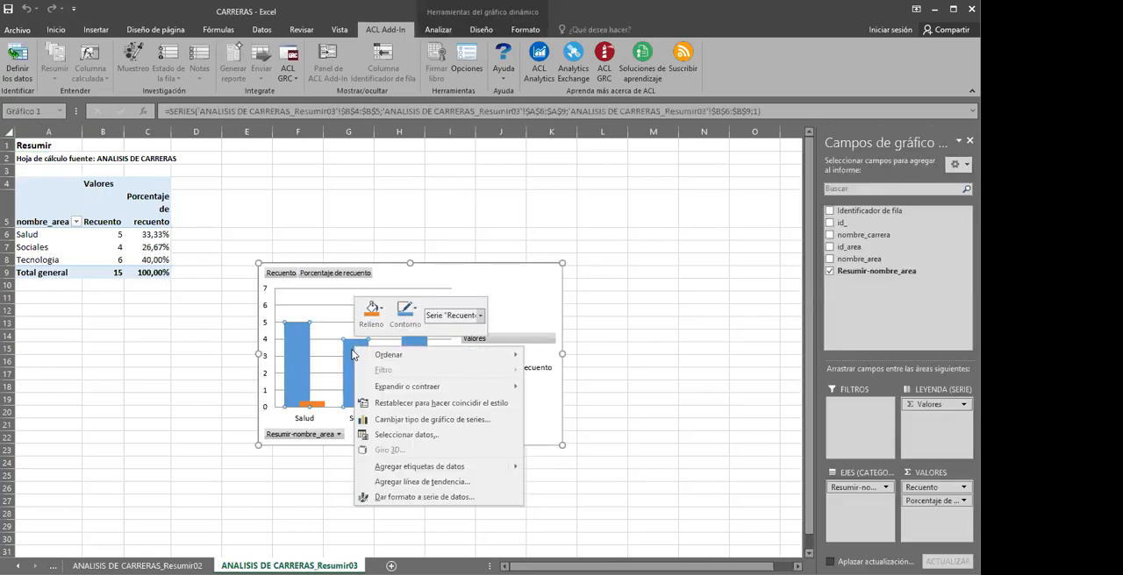
pyautogui.moveTo(377, 363)
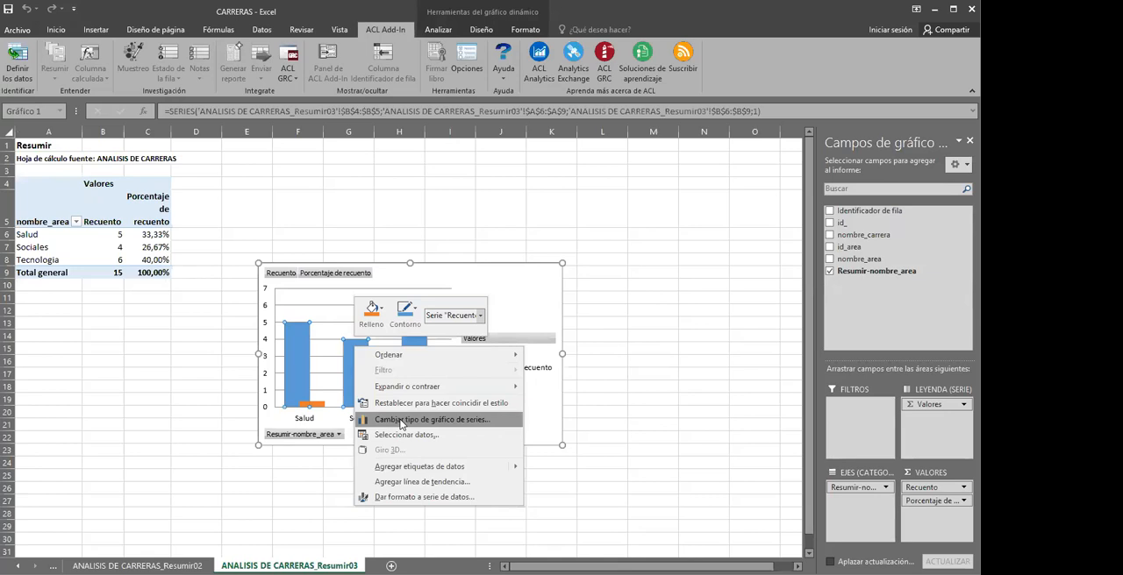
pyautogui.click(401, 421)
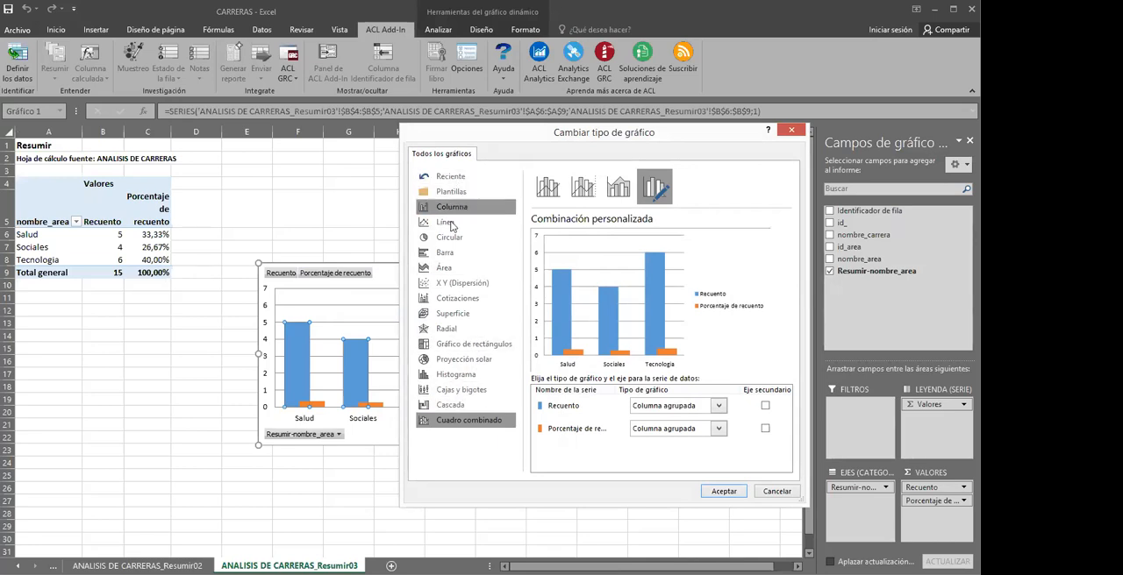
pyautogui.click(451, 313)
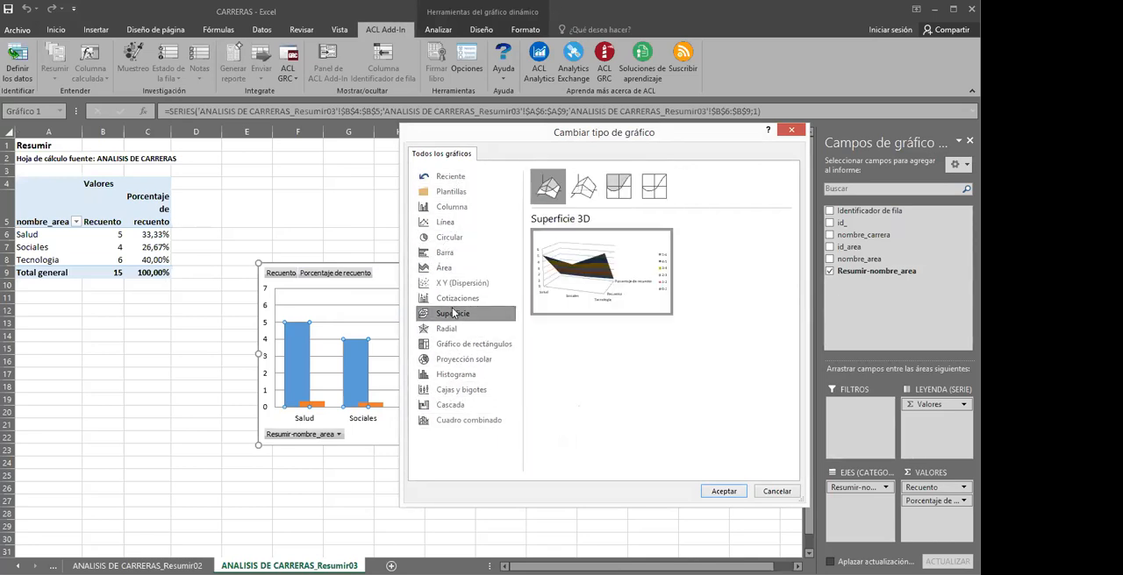
pyautogui.click(457, 208)
pyautogui.click(459, 224)
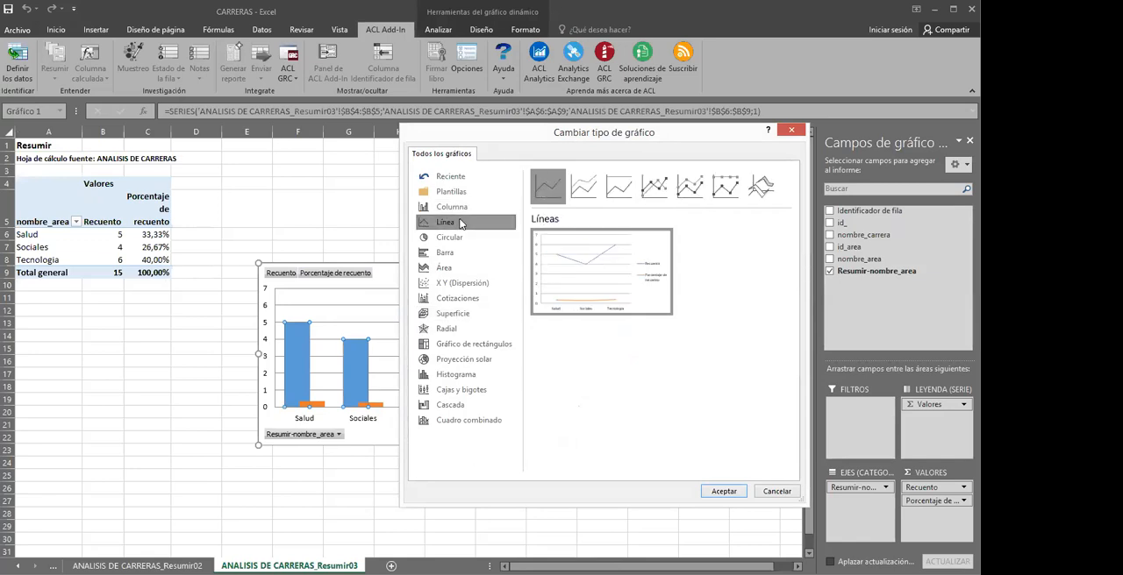
pyautogui.click(454, 238)
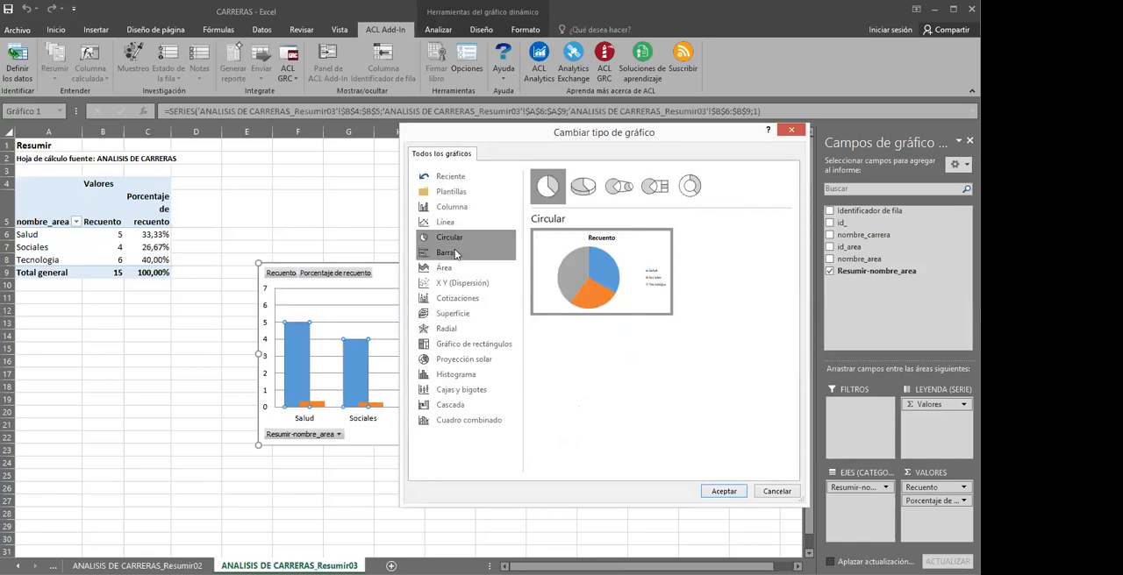
pyautogui.click(455, 254)
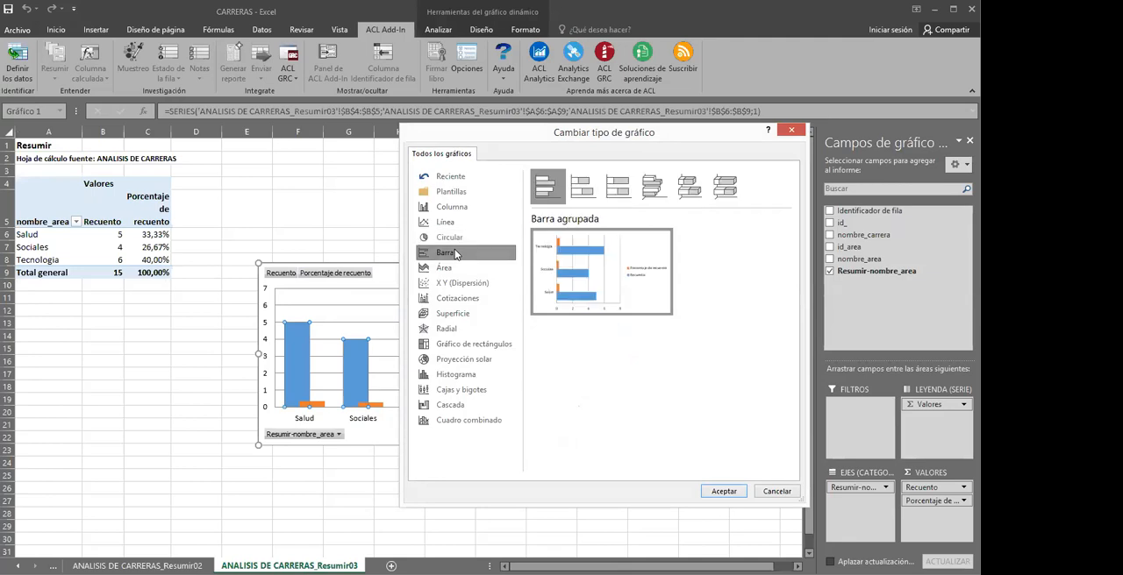
pyautogui.moveTo(568, 285)
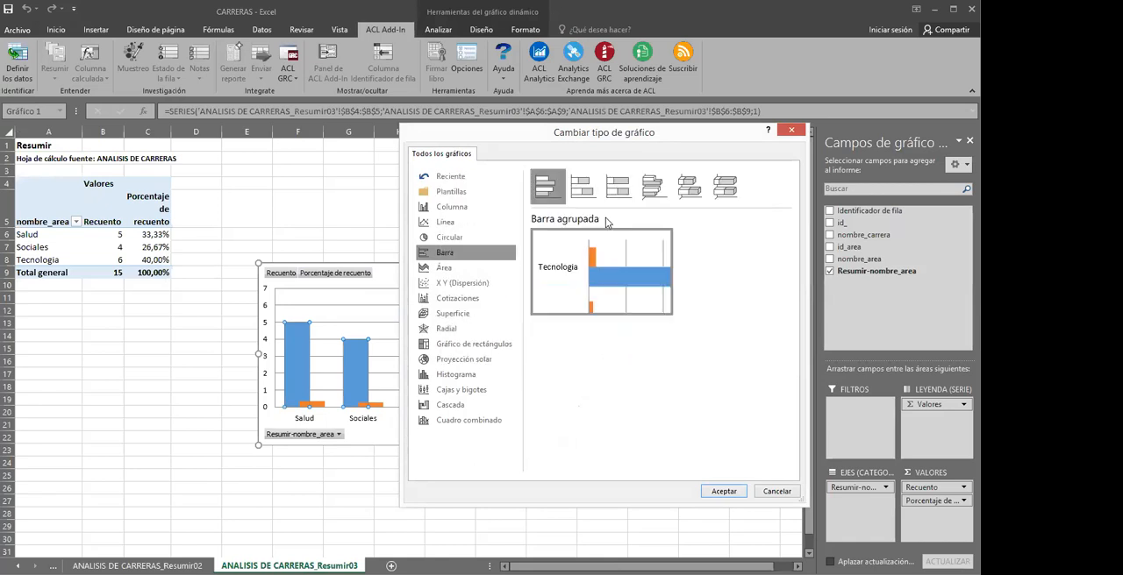
pyautogui.click(690, 195)
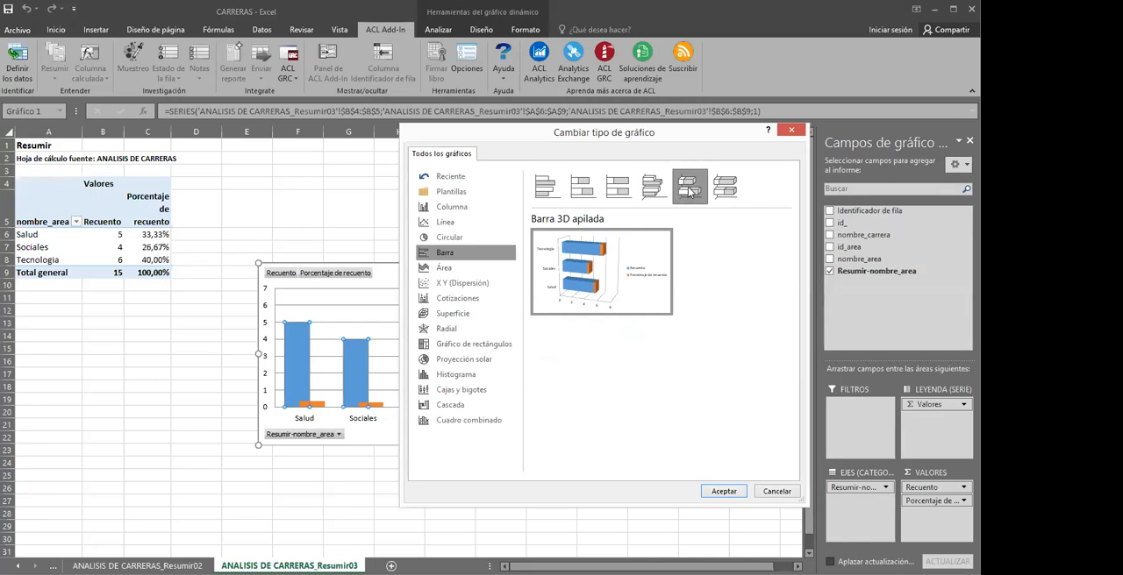
pyautogui.click(722, 491)
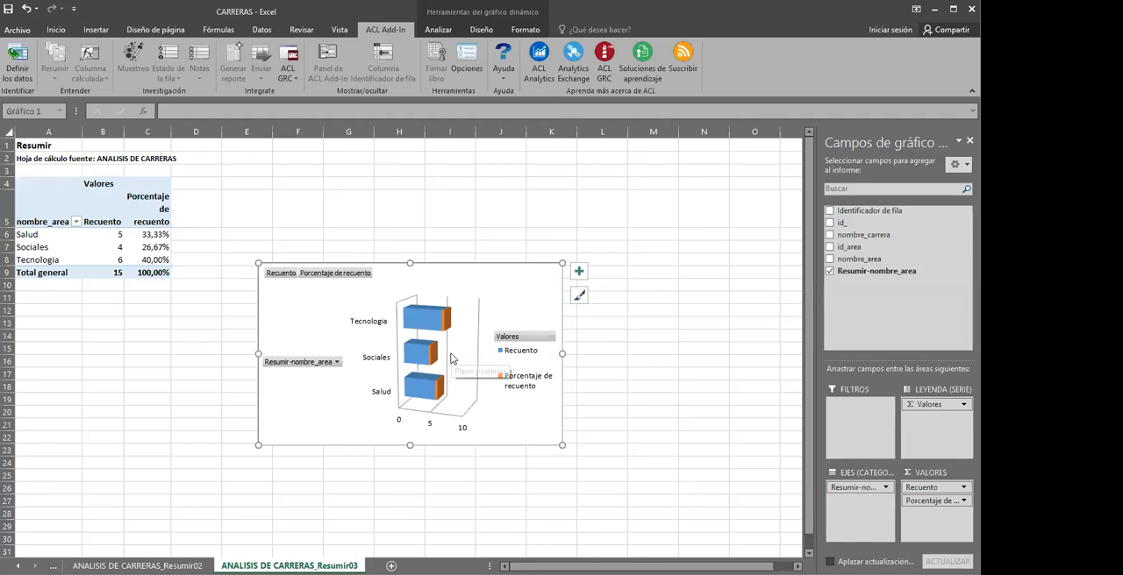
# Undo the pivot chart's change to the stacked 3D bar type
pyautogui.rightClick(416, 342)
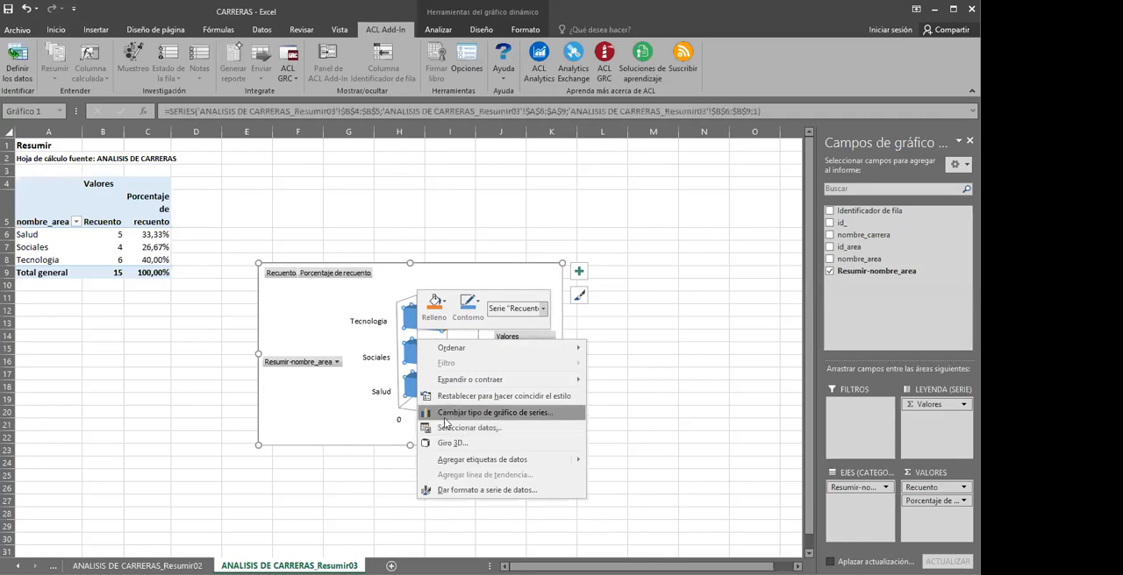
pyautogui.click(480, 414)
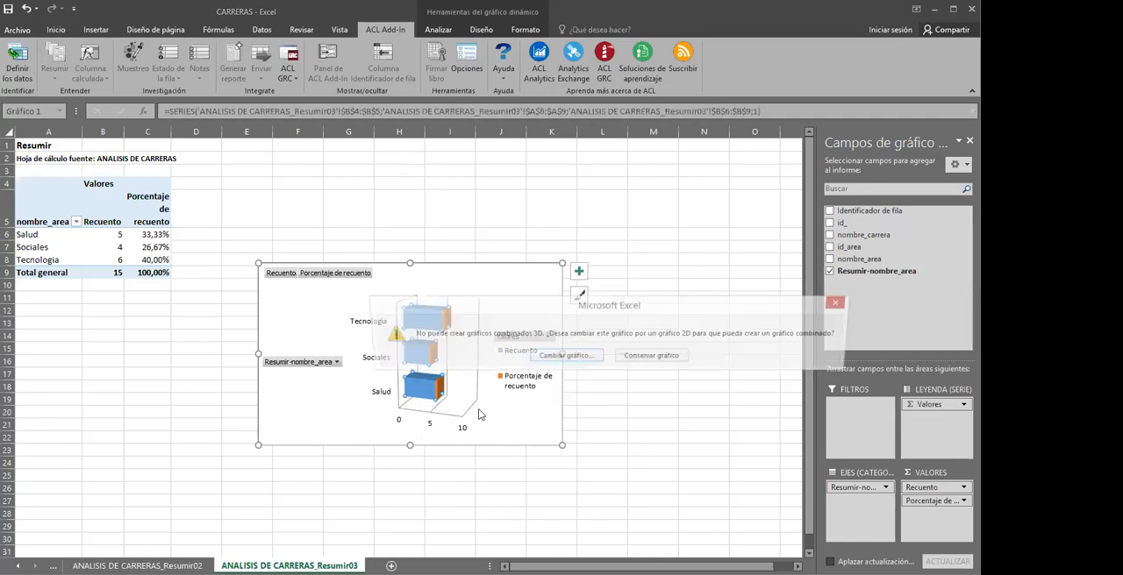
pyautogui.click(841, 305)
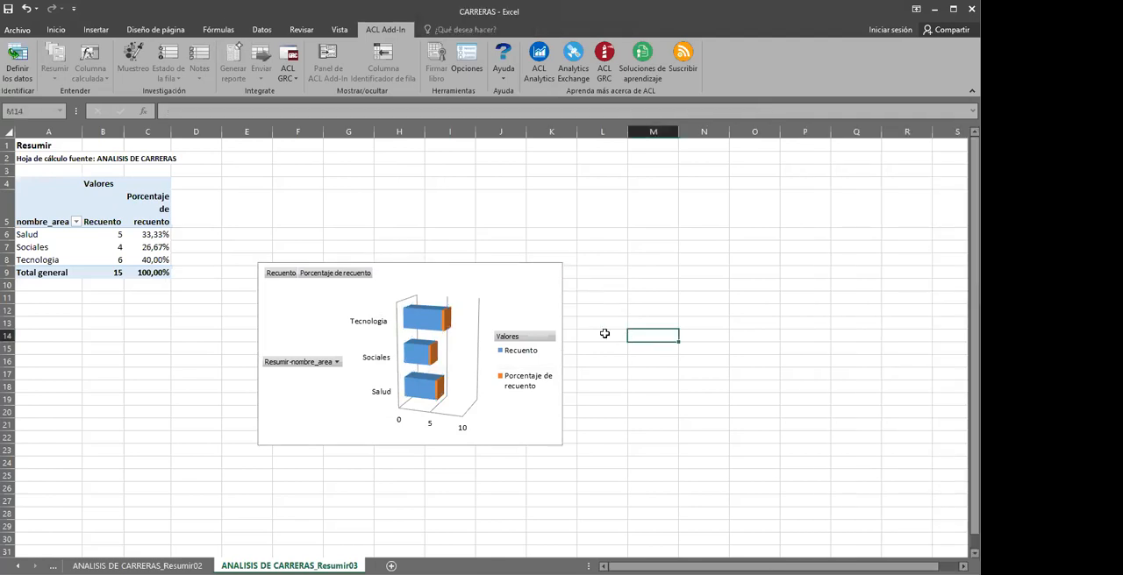
pyautogui.hotkey('ctrl', 'z')
# Change the pivot chart of careers by area to a 3D pie (Circular) chart
pyautogui.rightClick(396, 353)
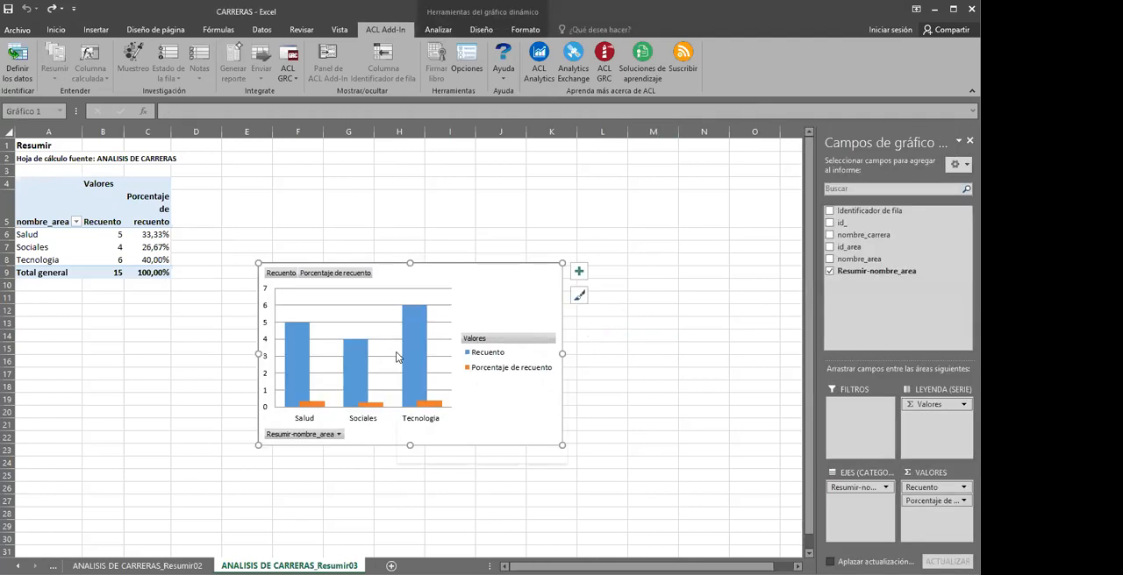
pyautogui.click(342, 358)
pyautogui.rightClick(356, 355)
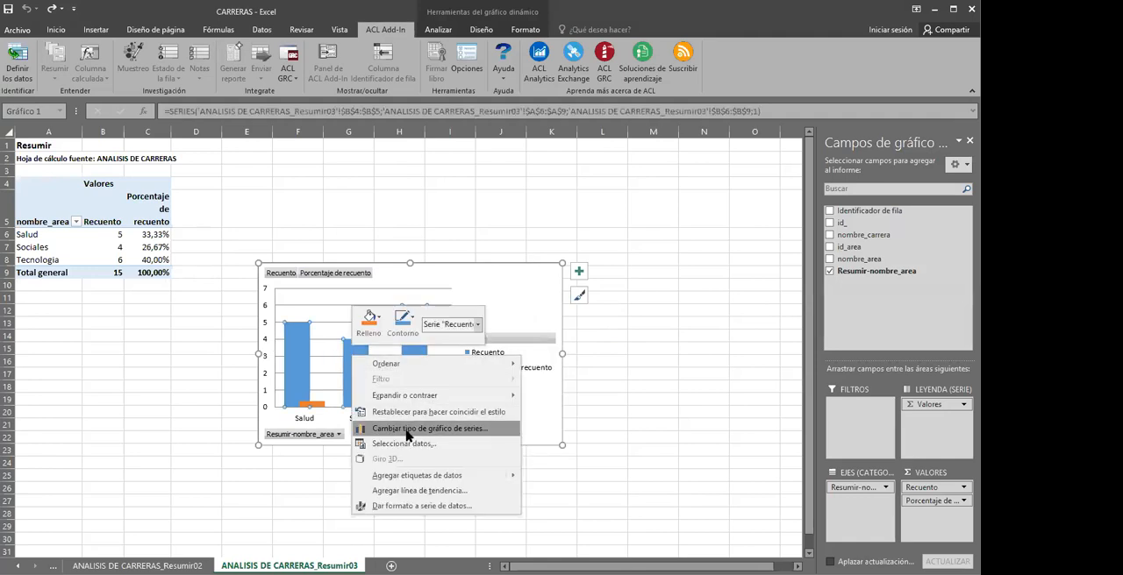
pyautogui.click(406, 436)
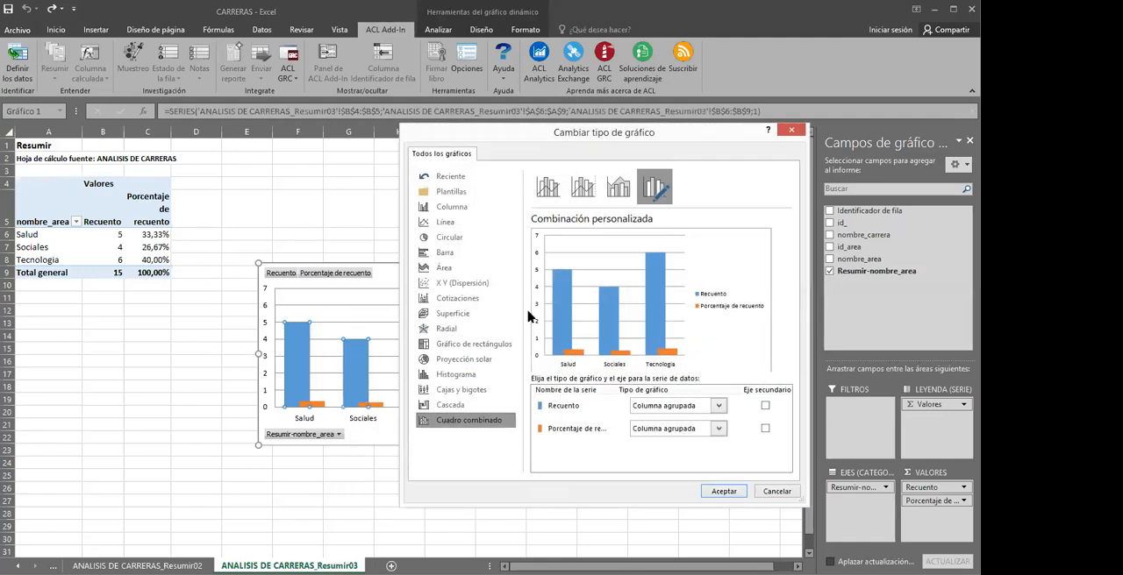
pyautogui.click(451, 237)
pyautogui.moveTo(578, 261)
pyautogui.click(582, 186)
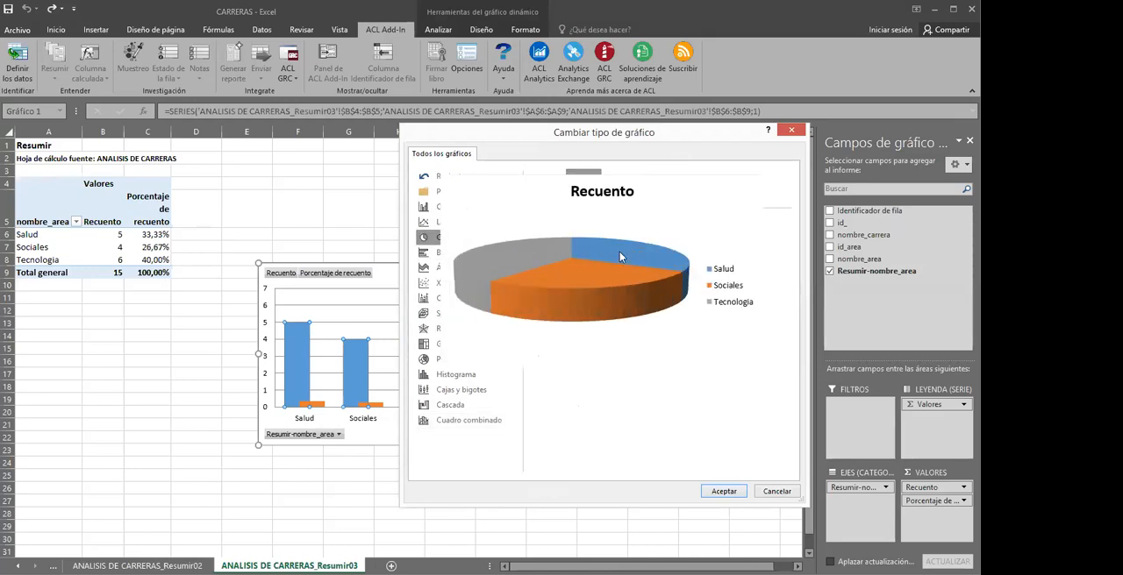
pyautogui.click(721, 492)
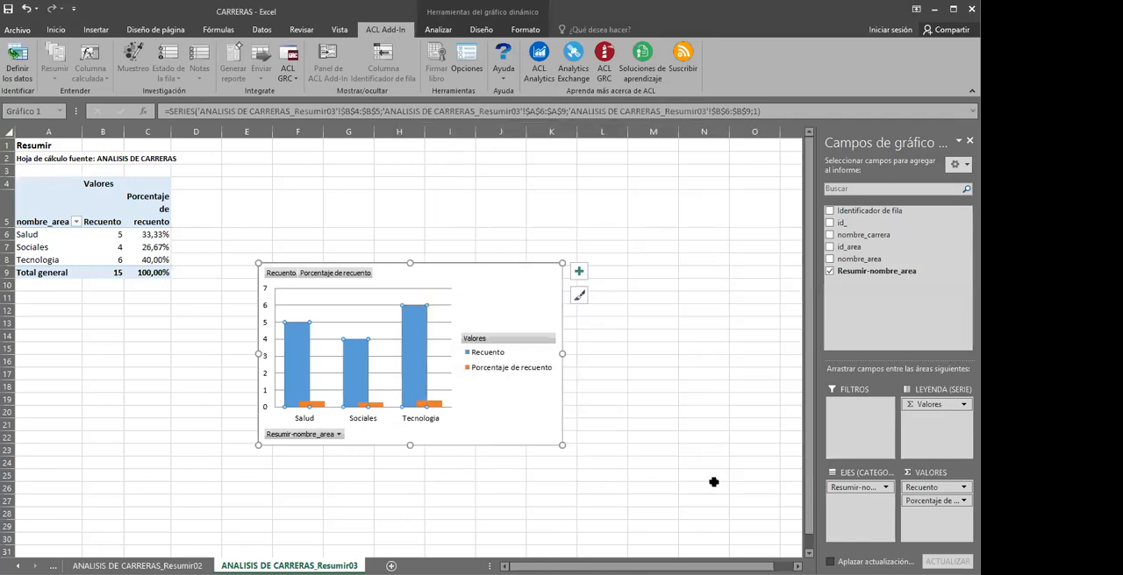
# Enlarge the 3D pie chart by extending two opposite corners outward
pyautogui.click(389, 375)
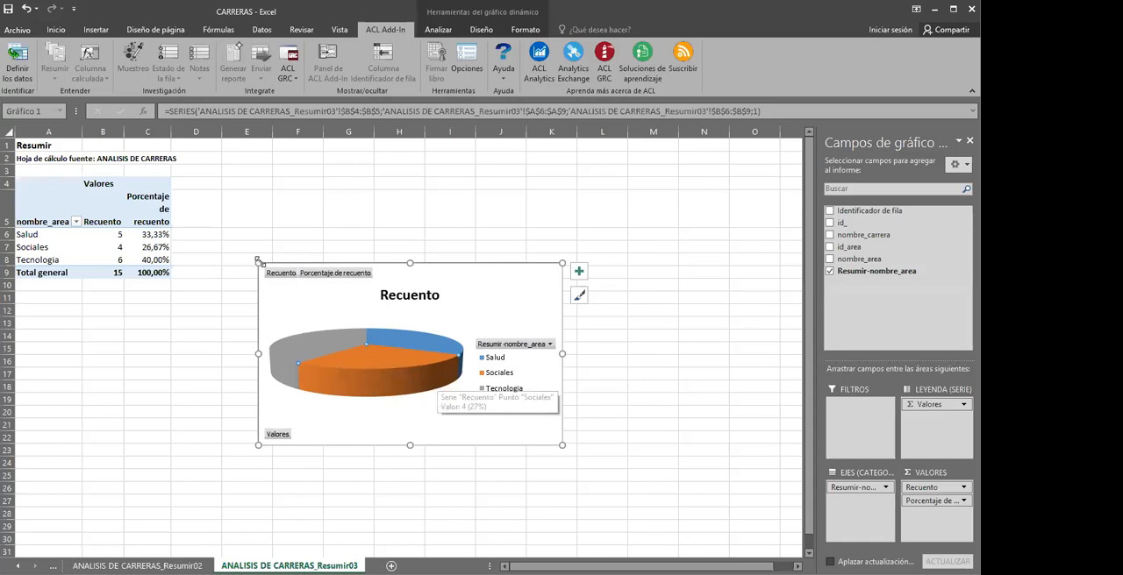
pyautogui.moveTo(258, 263); pyautogui.dragTo(210, 217)
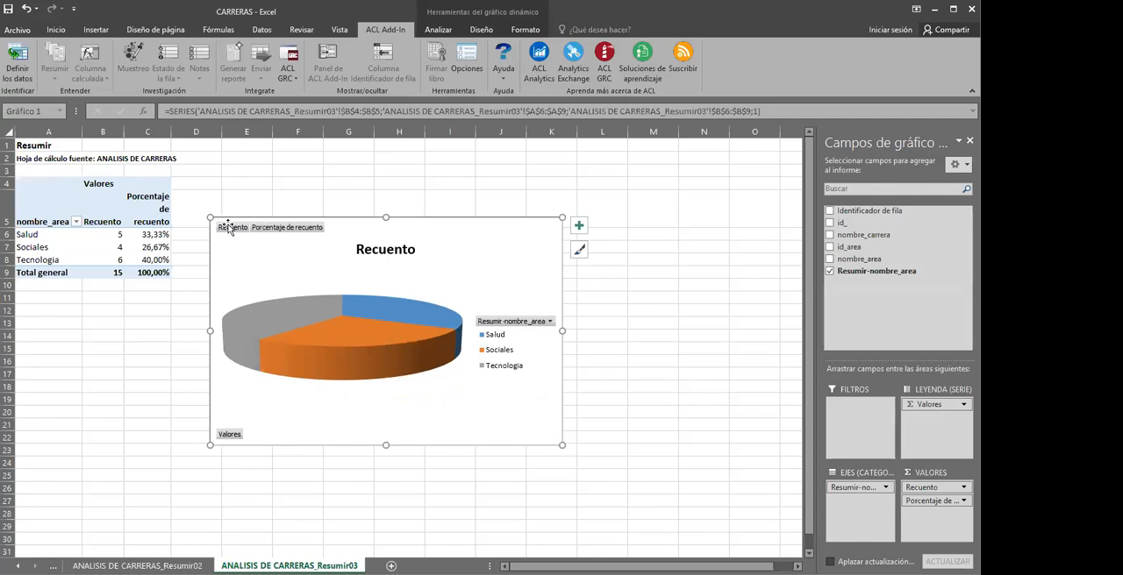
pyautogui.moveTo(559, 445); pyautogui.dragTo(582, 455)
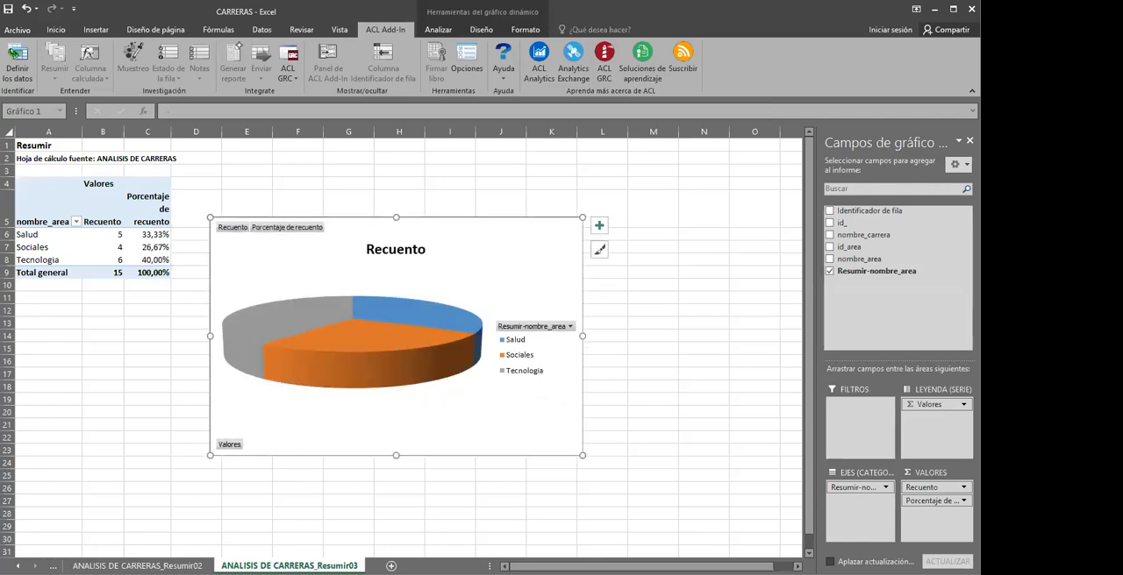
# Go back to the ANALISIS DE CARRERAS sheet and view the available summary commands, including Antigüedad and Estratificar
pyautogui.click(17, 567)
pyautogui.click(17, 567)
pyautogui.click(17, 567)
pyautogui.click(17, 566)
pyautogui.click(191, 566)
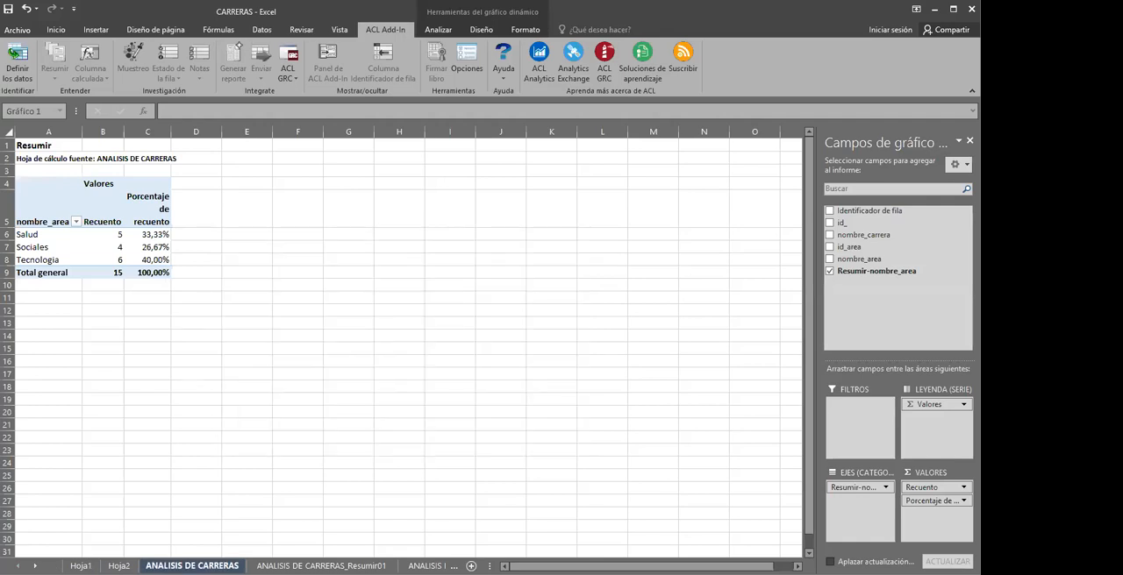
pyautogui.click(213, 254)
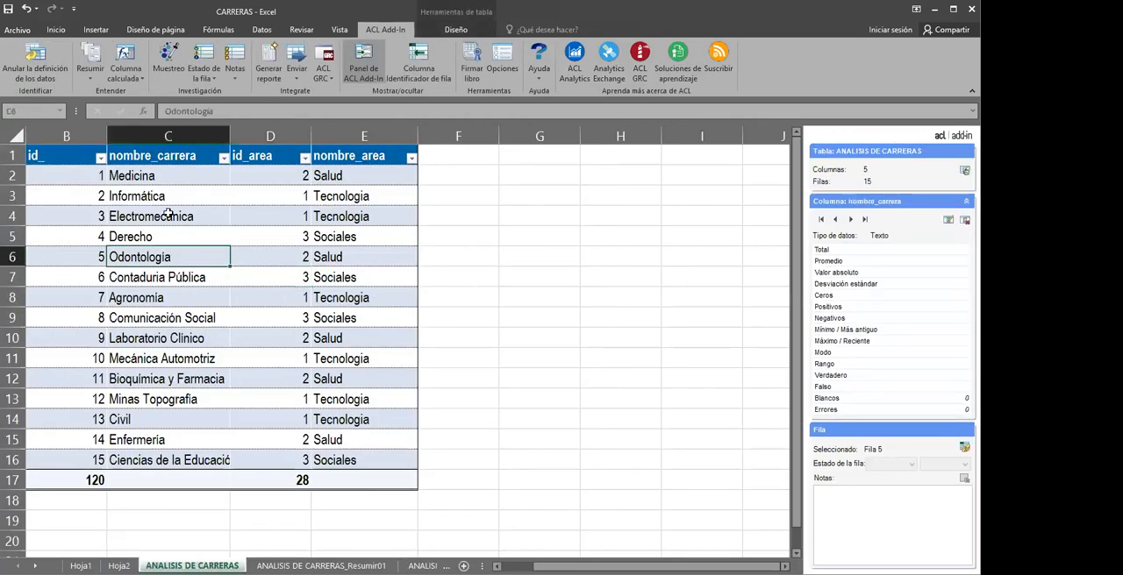
pyautogui.click(94, 79)
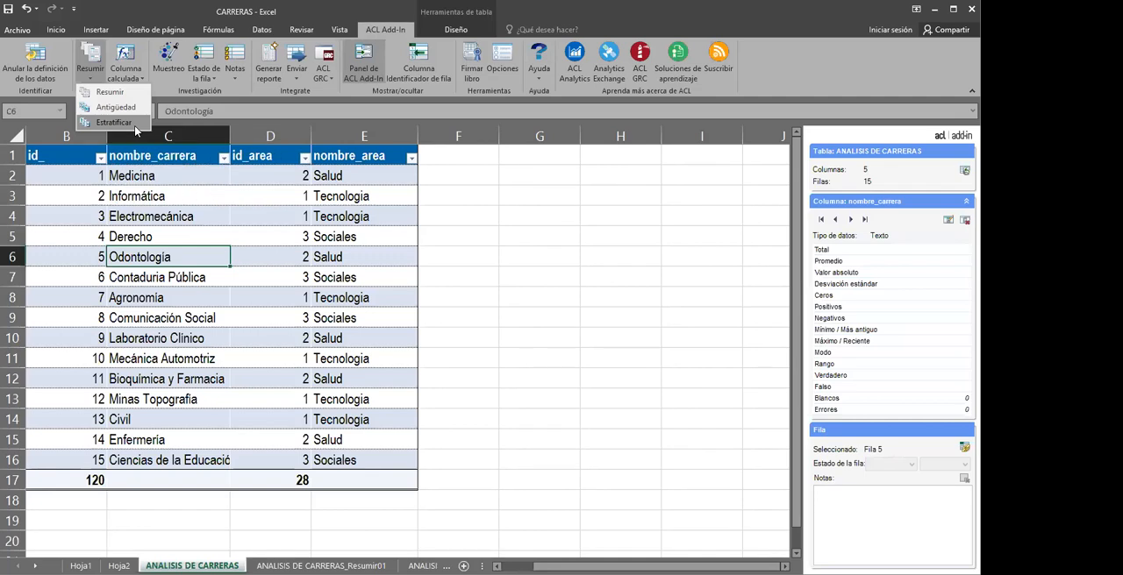
pyautogui.click(209, 181)
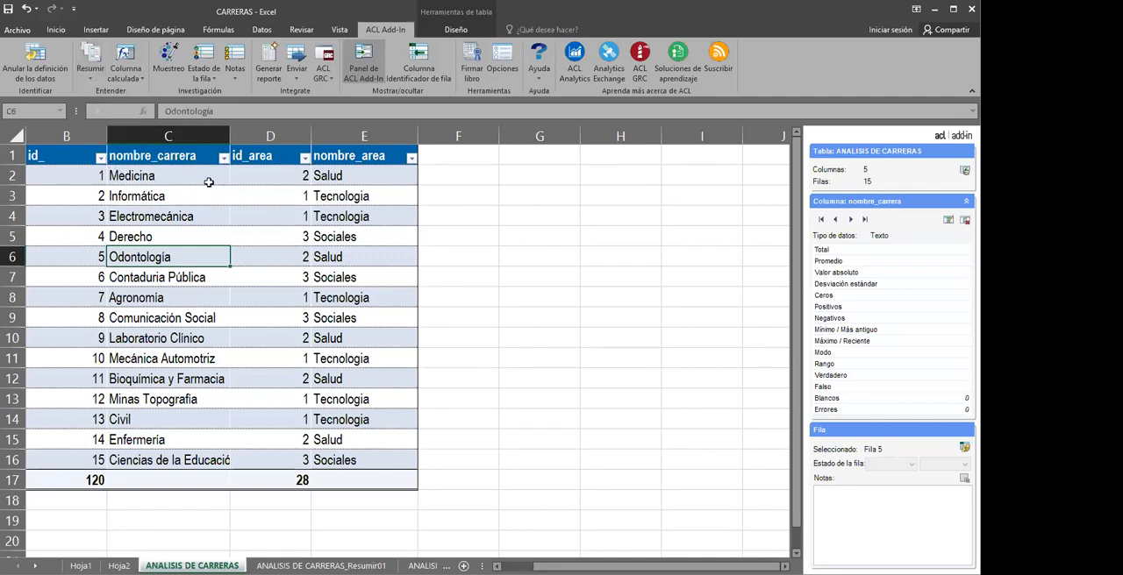
pyautogui.click(336, 232)
pyautogui.click(285, 297)
pyautogui.click(384, 276)
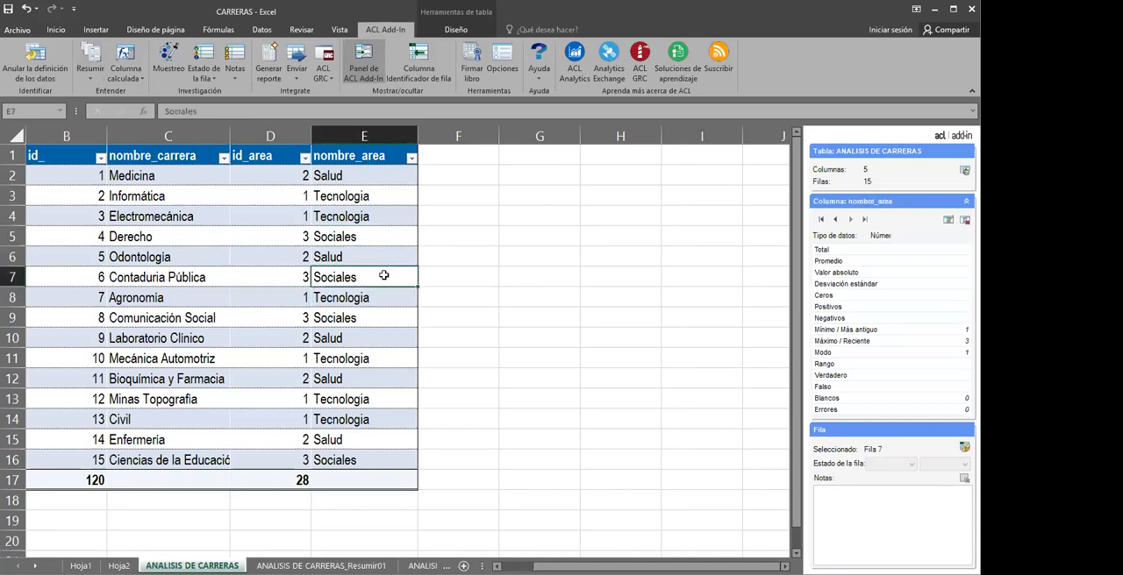
pyautogui.click(269, 316)
pyautogui.click(191, 341)
pyautogui.click(252, 375)
pyautogui.moveTo(197, 325); pyautogui.dragTo(200, 331)
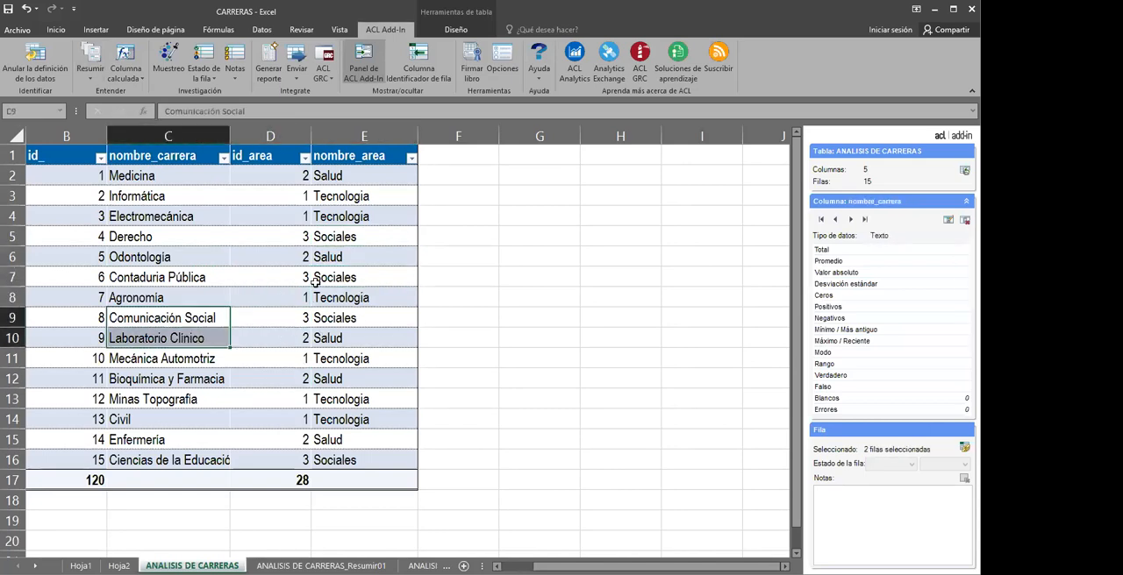
pyautogui.click(315, 281)
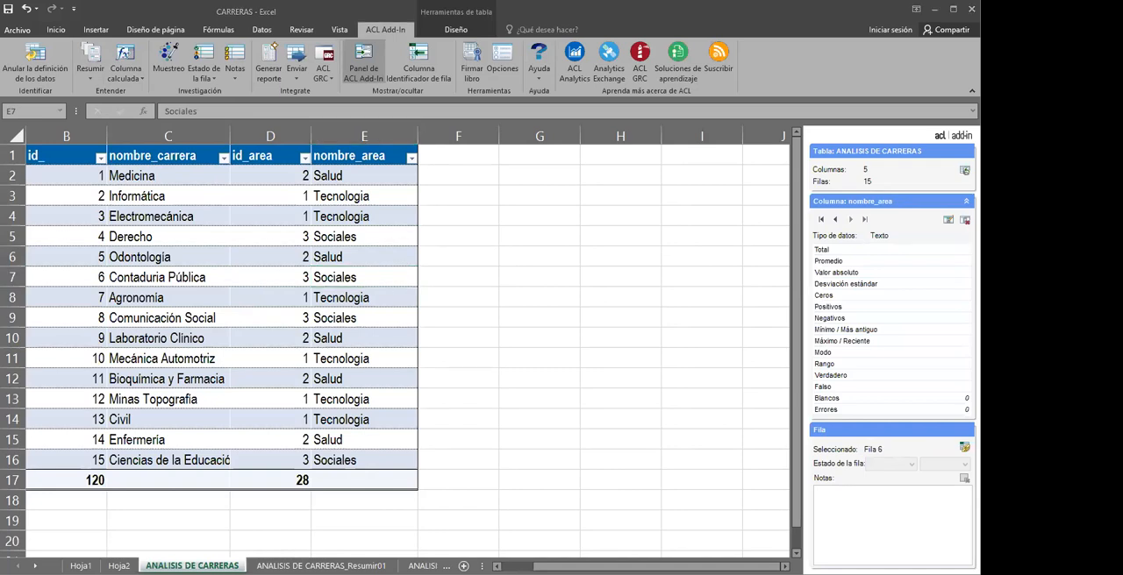
pyautogui.click(391, 463)
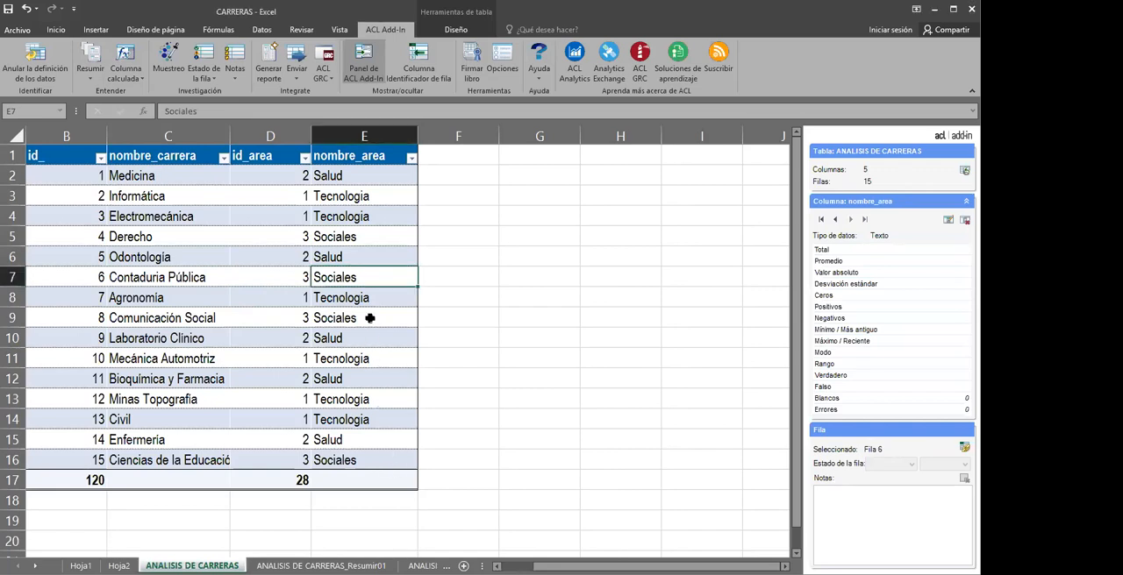
# Open the VENTAS workbook from the ARCHIVOS PARA ANÁLISIS folder and shift its window slightly
pyautogui.moveTo(147, 574)
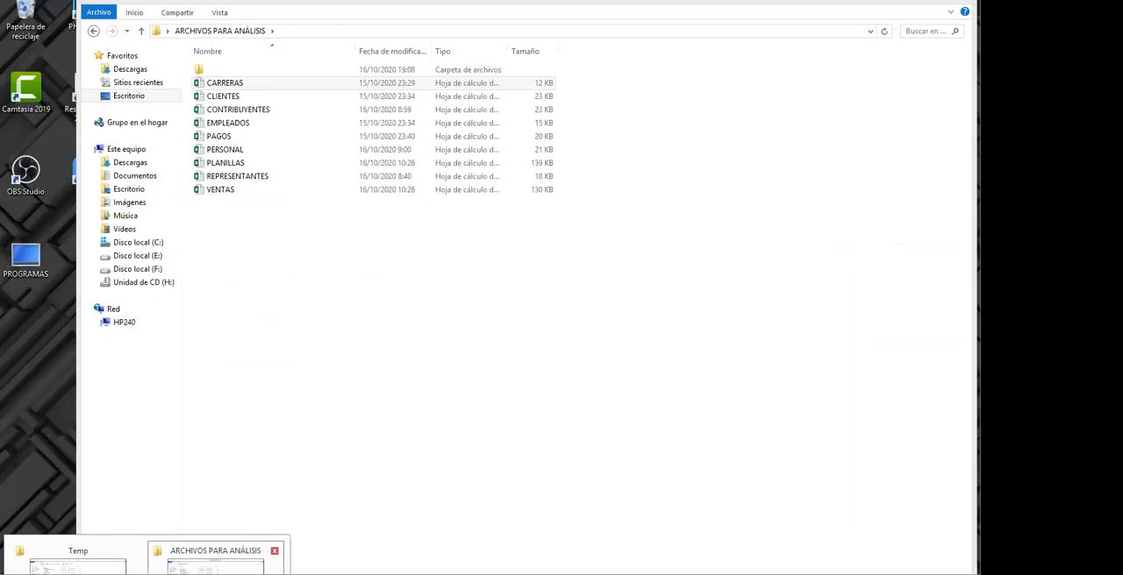
pyautogui.click(215, 564)
pyautogui.keyDown('ctrl'); pyautogui.click(272, 164); pyautogui.keyUp('ctrl')
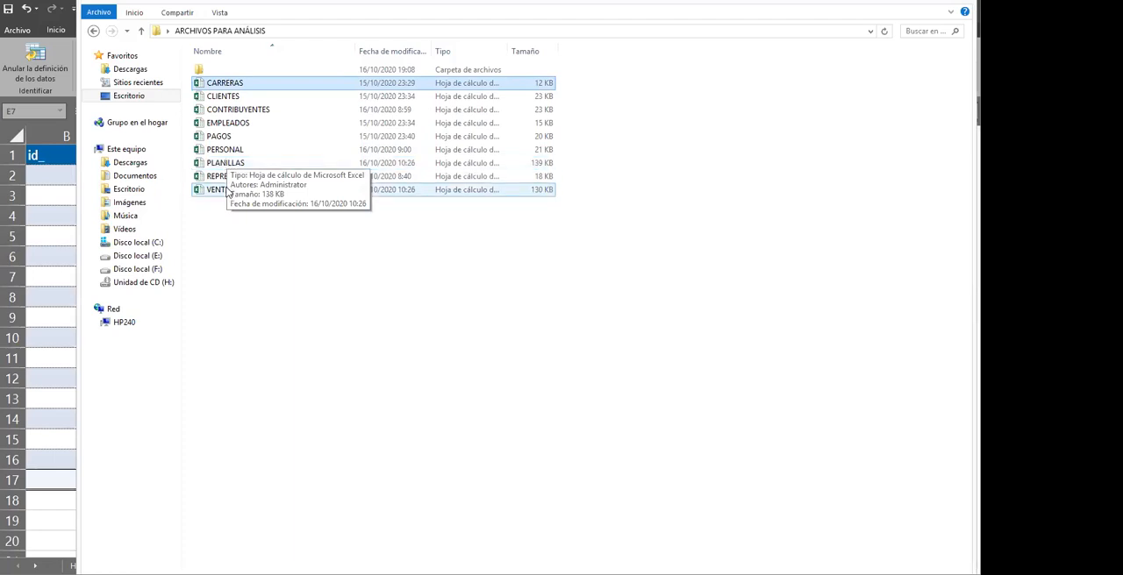
pyautogui.click(221, 190)
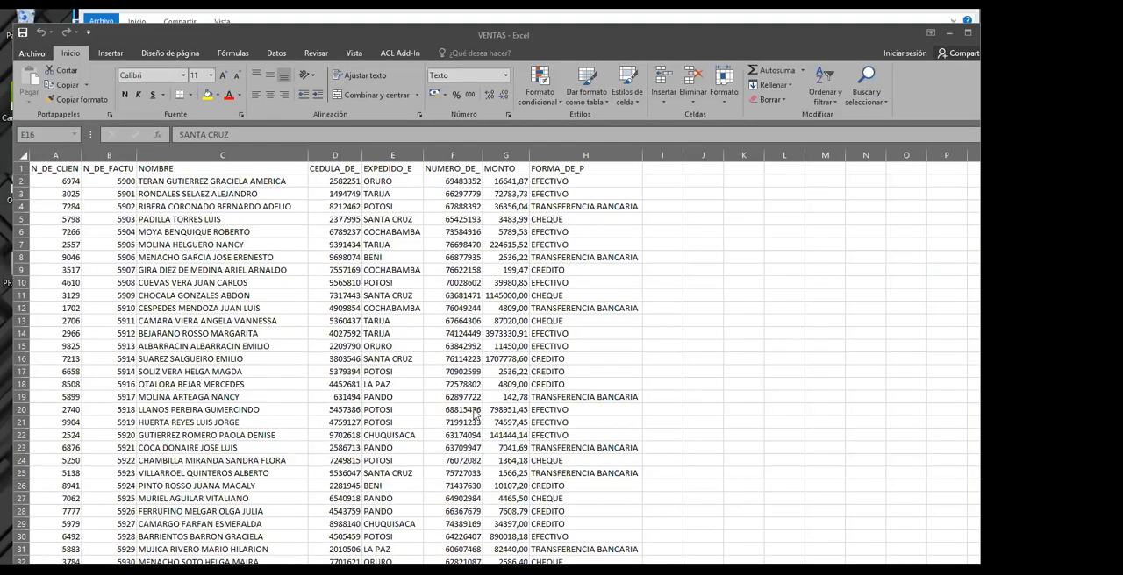
pyautogui.click(360, 35)
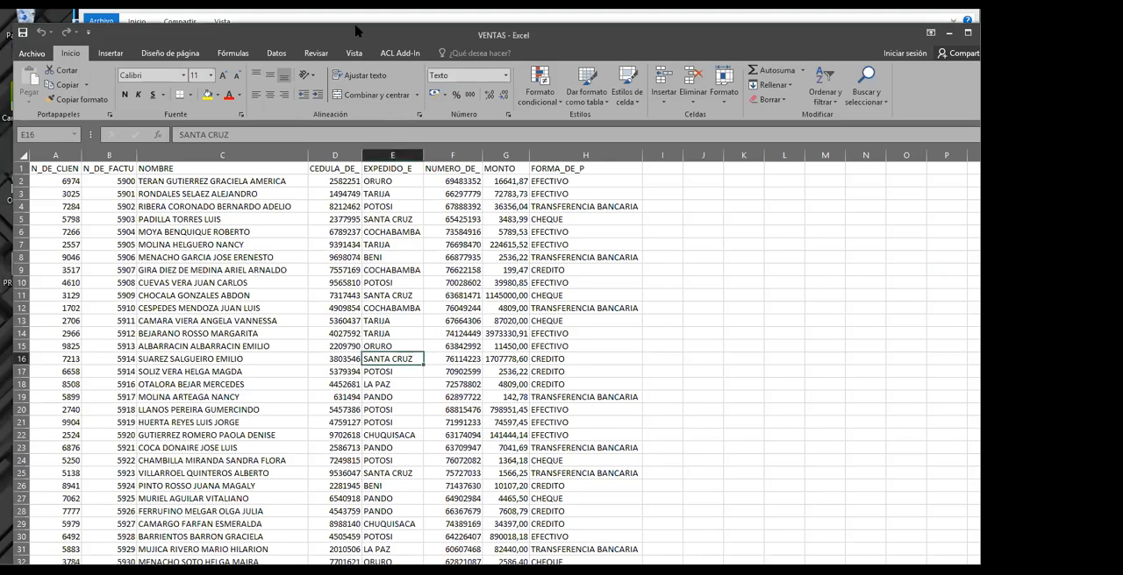
pyautogui.moveTo(355, 31); pyautogui.dragTo(350, 24)
# Examine the column headings of the VENTAS data, from N_DE_CLIEN and N_DE_FACTU through MONTO and FORMA_DE_P
pyautogui.click(144, 217)
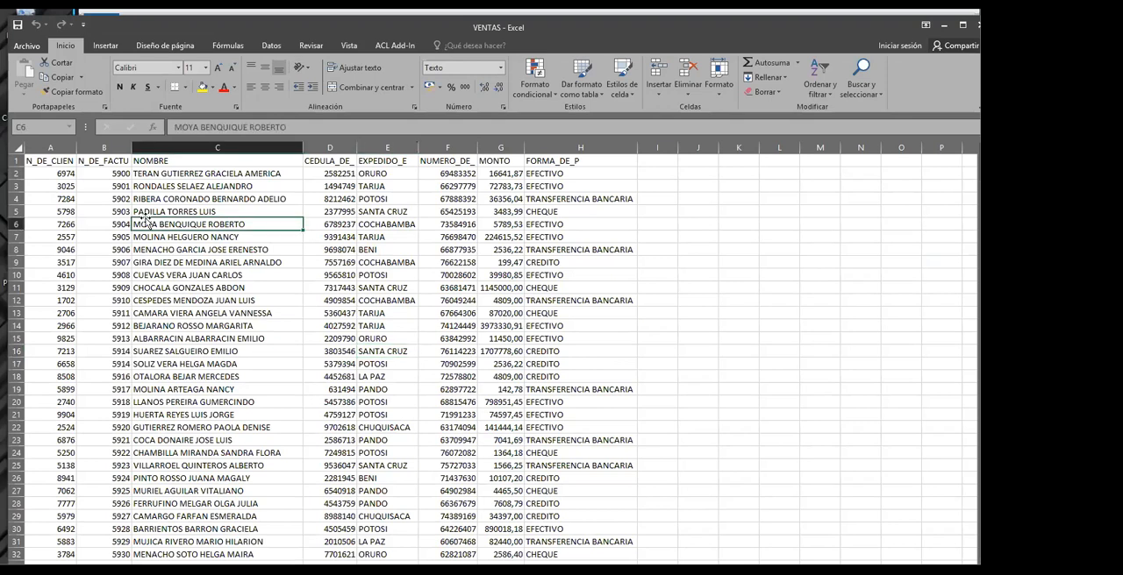
pyautogui.click(67, 190)
pyautogui.click(61, 167)
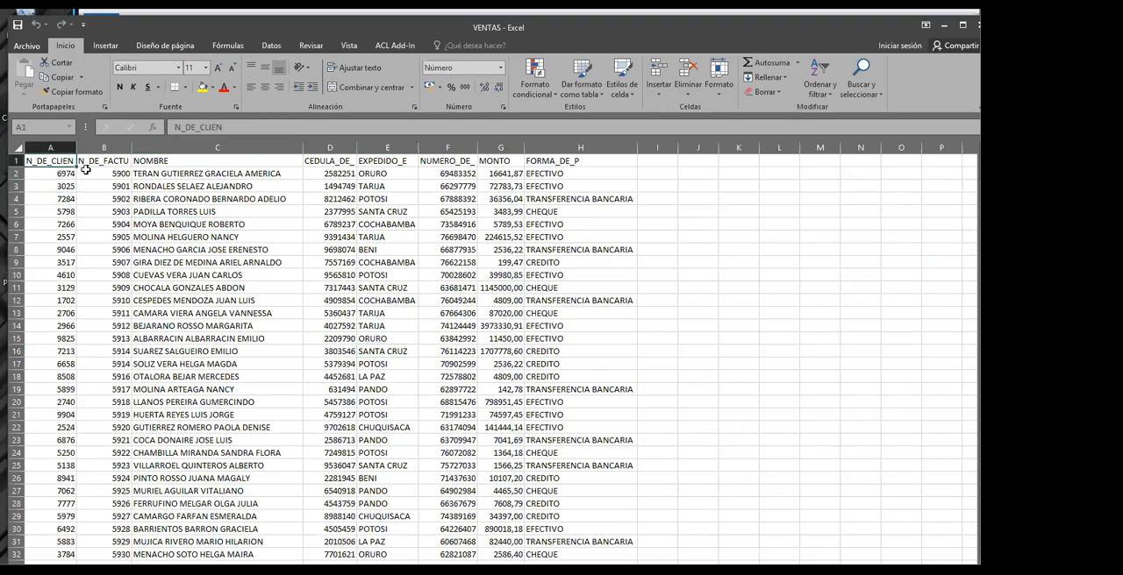
pyautogui.click(104, 165)
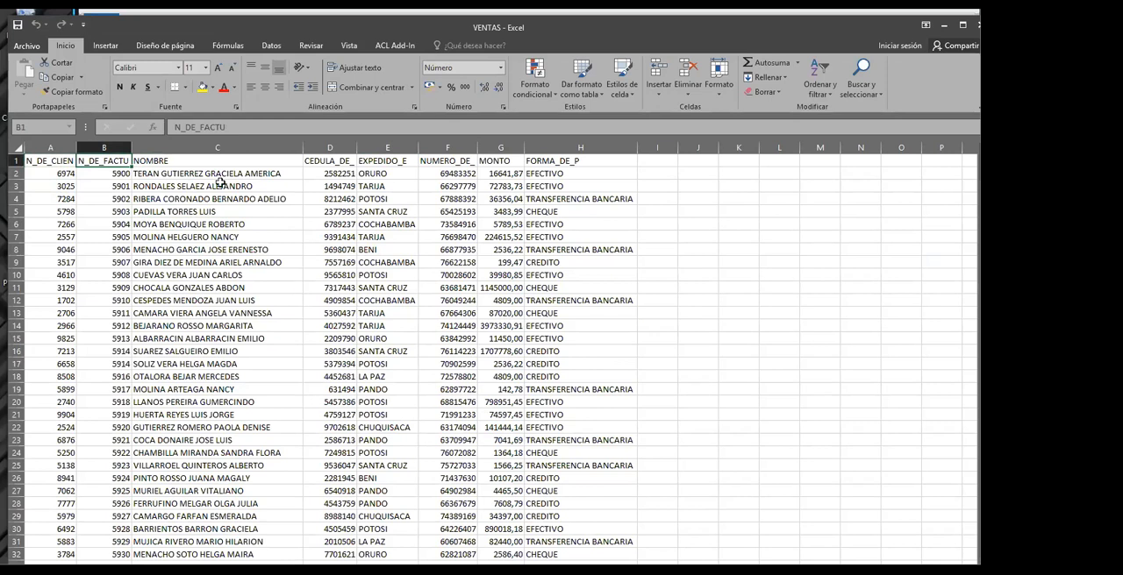
pyautogui.click(317, 160)
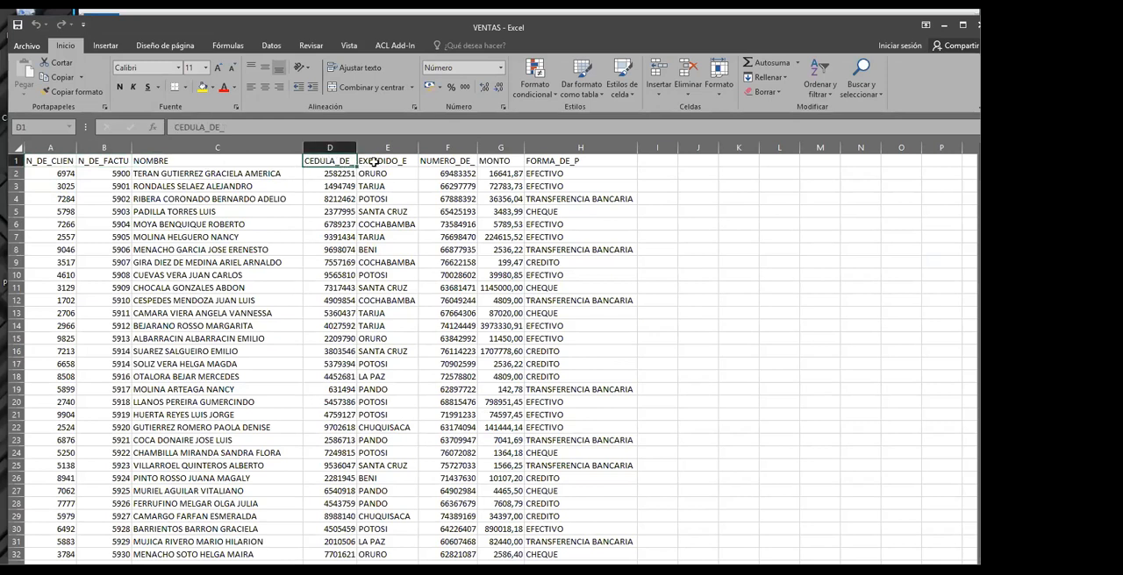
pyautogui.click(376, 160)
pyautogui.click(440, 166)
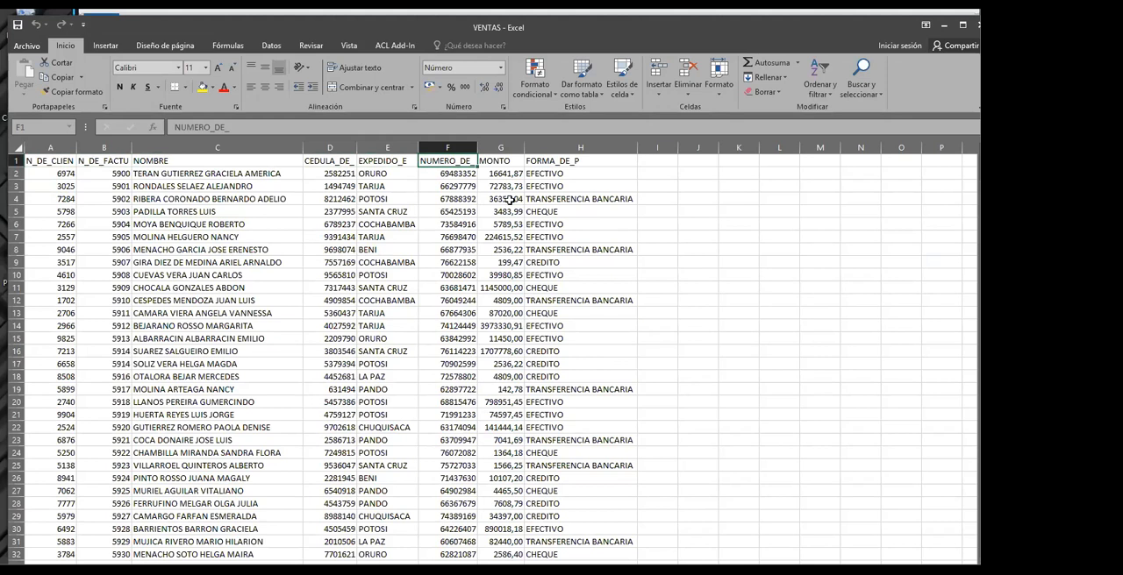
pyautogui.click(500, 162)
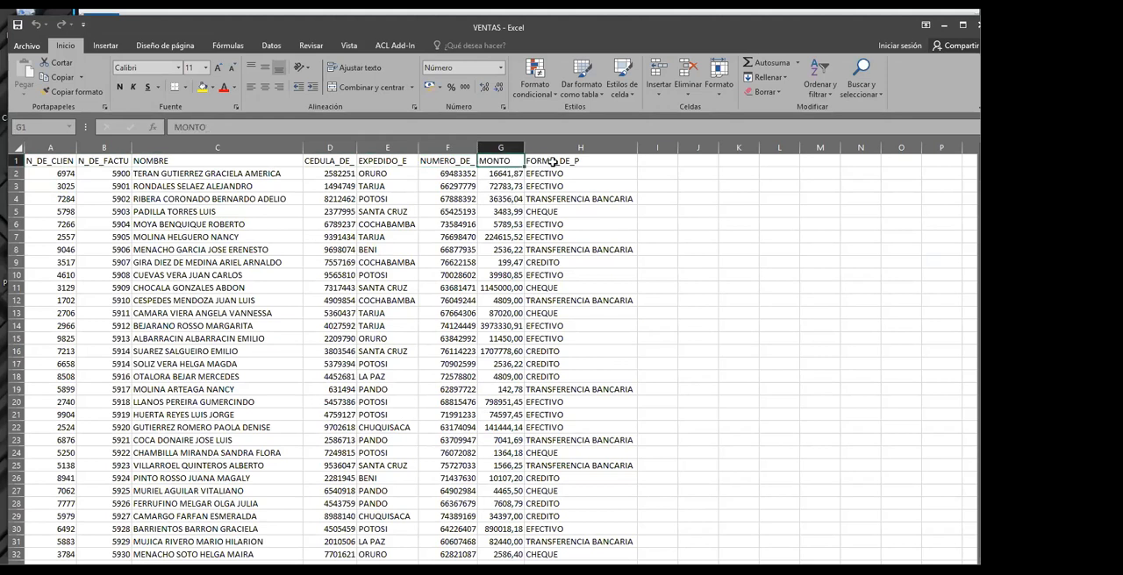
pyautogui.click(555, 162)
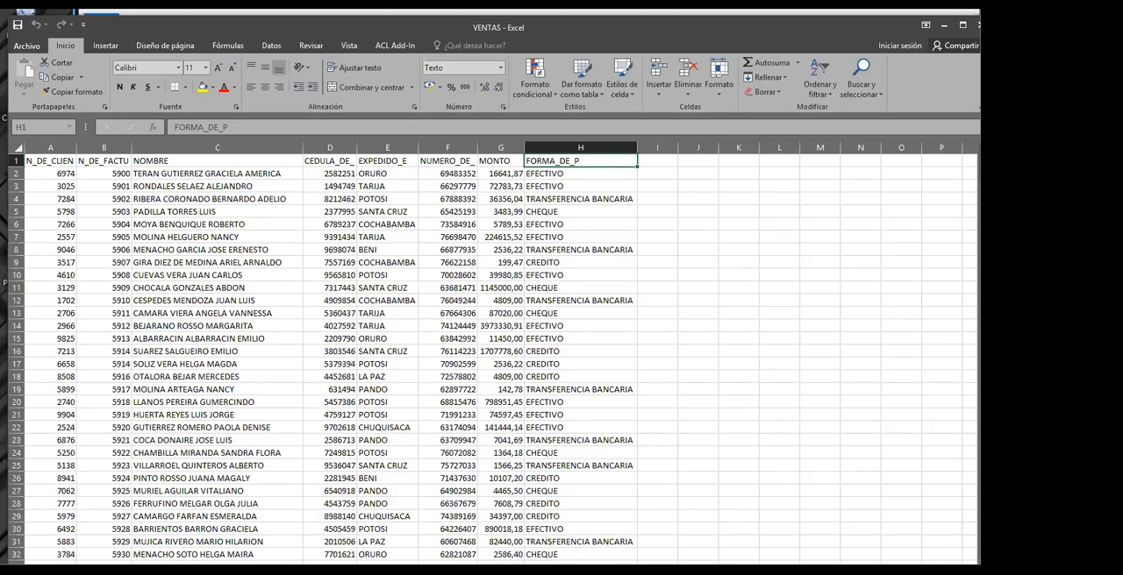
pyautogui.moveTo(340, 243); pyautogui.dragTo(474, 290)
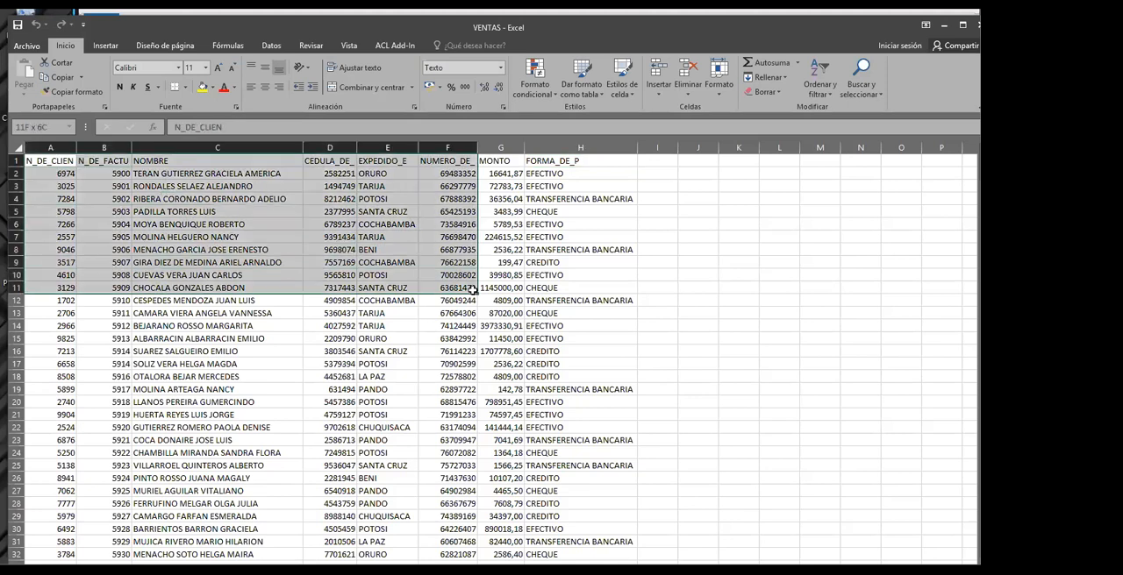
pyautogui.click(632, 450)
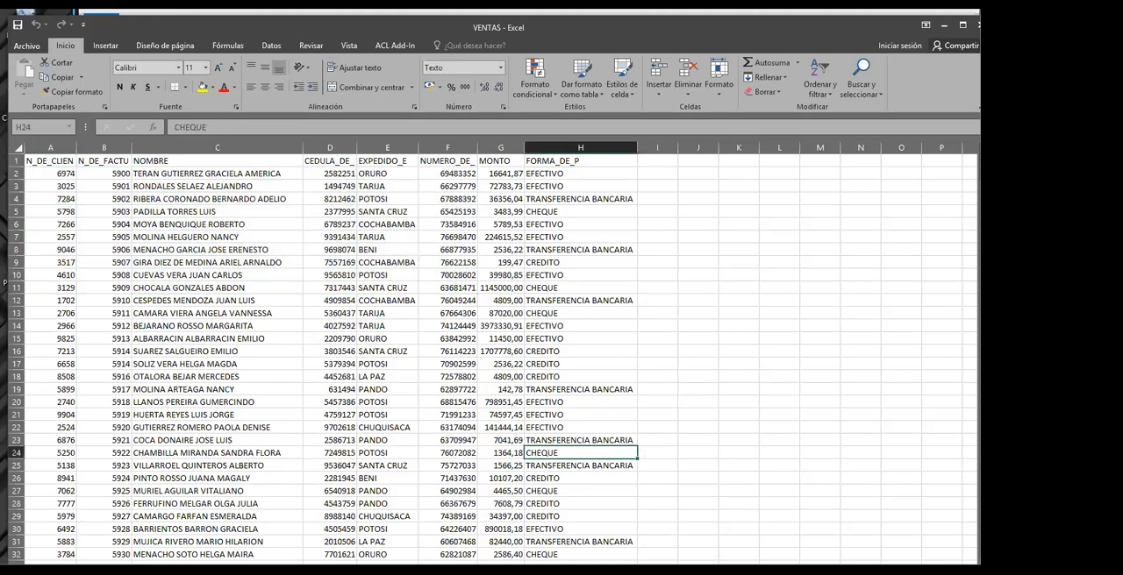
pyautogui.hotkey('alt', 'Tab')
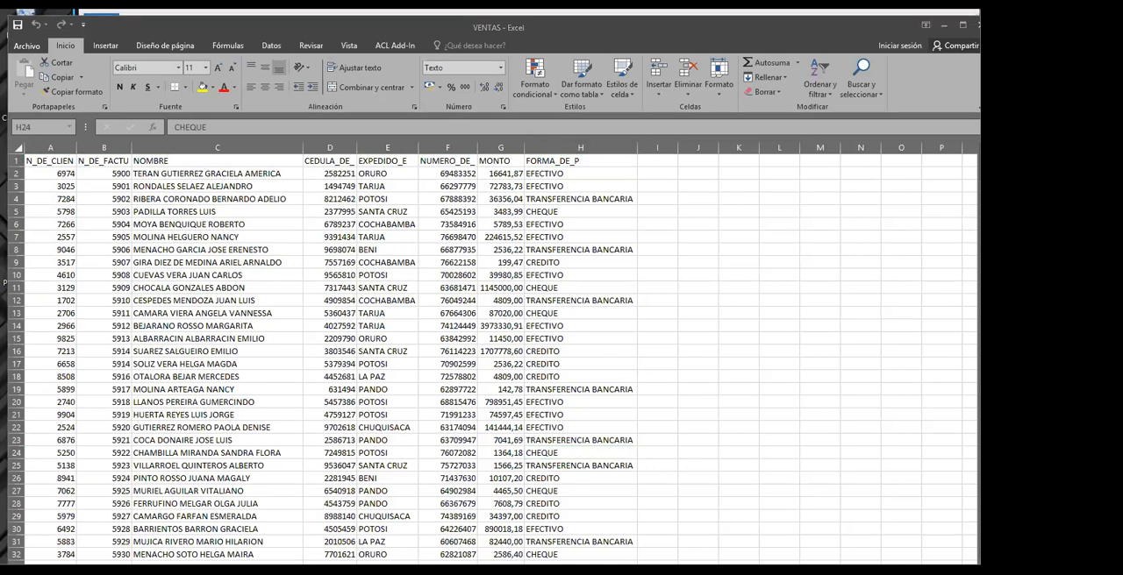
pyautogui.hotkey('alt', 'Tab')
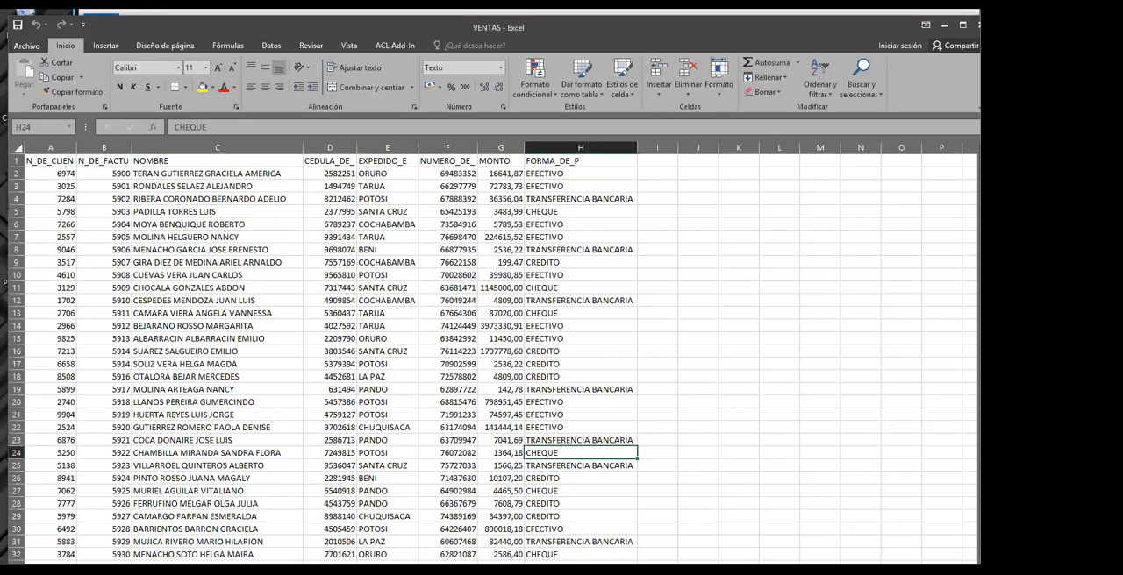
# Select the whole VENTAS data range A1:H477, headings included, and look back over the selected records
pyautogui.click(246, 341)
pyautogui.moveTo(43, 161); pyautogui.dragTo(570, 517)
pyautogui.moveTo(559, 332); pyautogui.dragTo(557, 201)
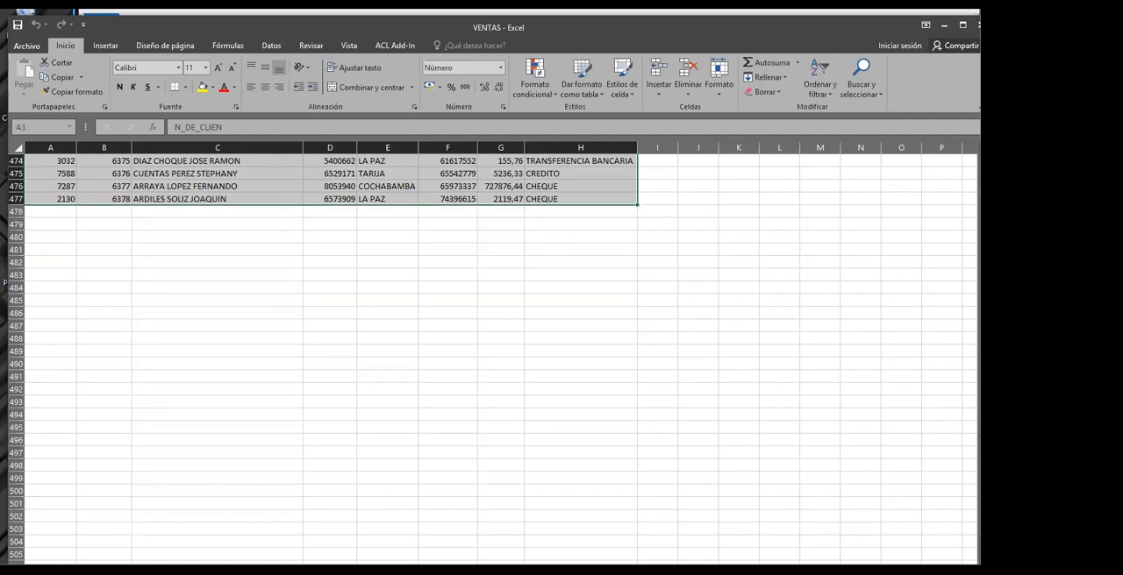
pyautogui.hotkey('alt', 'F4')
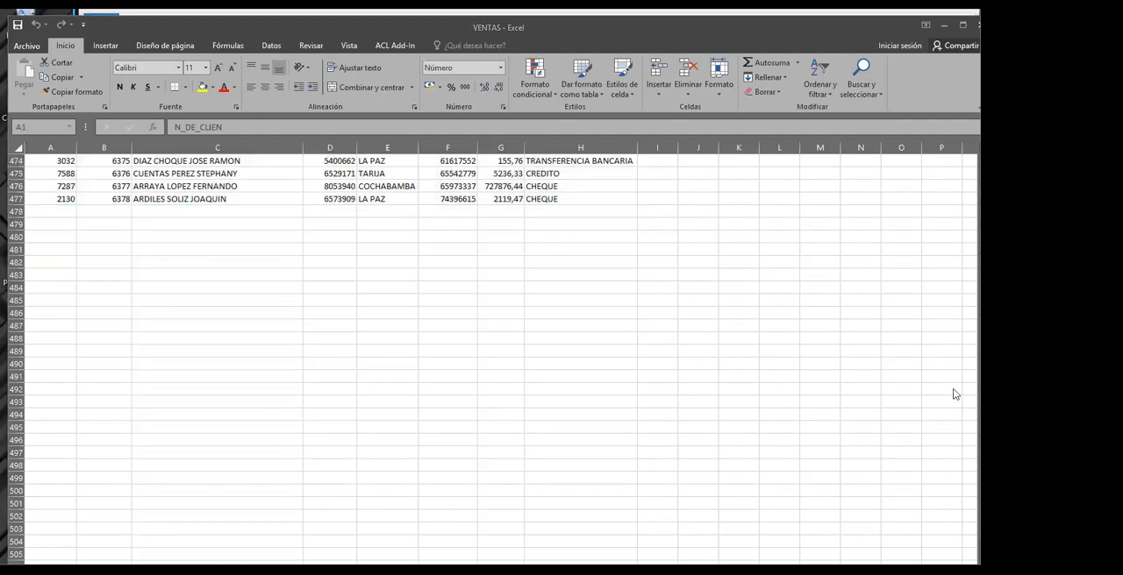
pyautogui.press('Escape')
pyautogui.scroll(10, 750, 254)
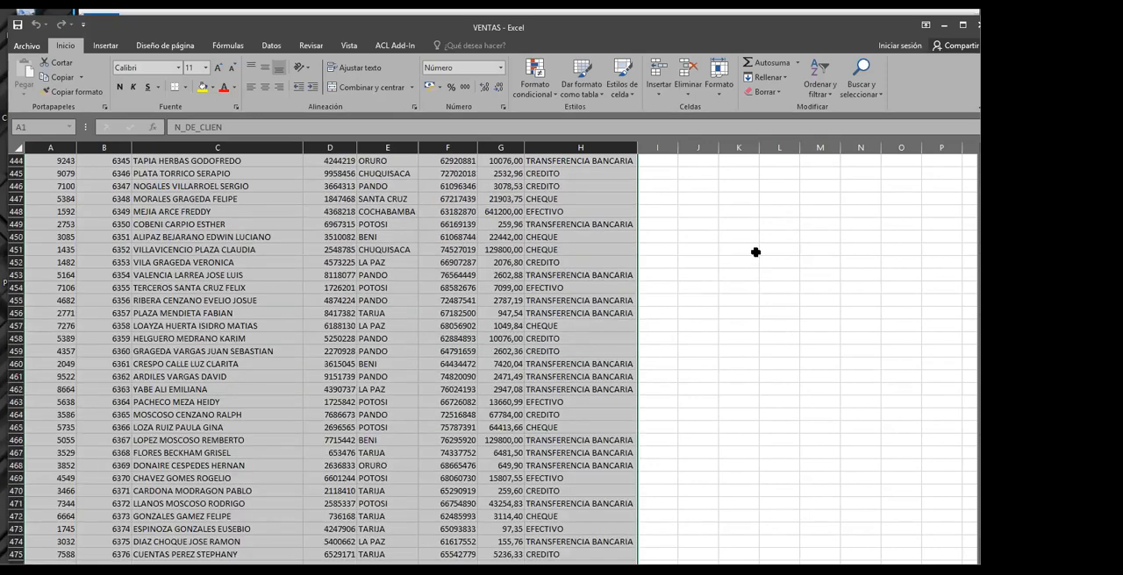
pyautogui.scroll(20, 755, 252)
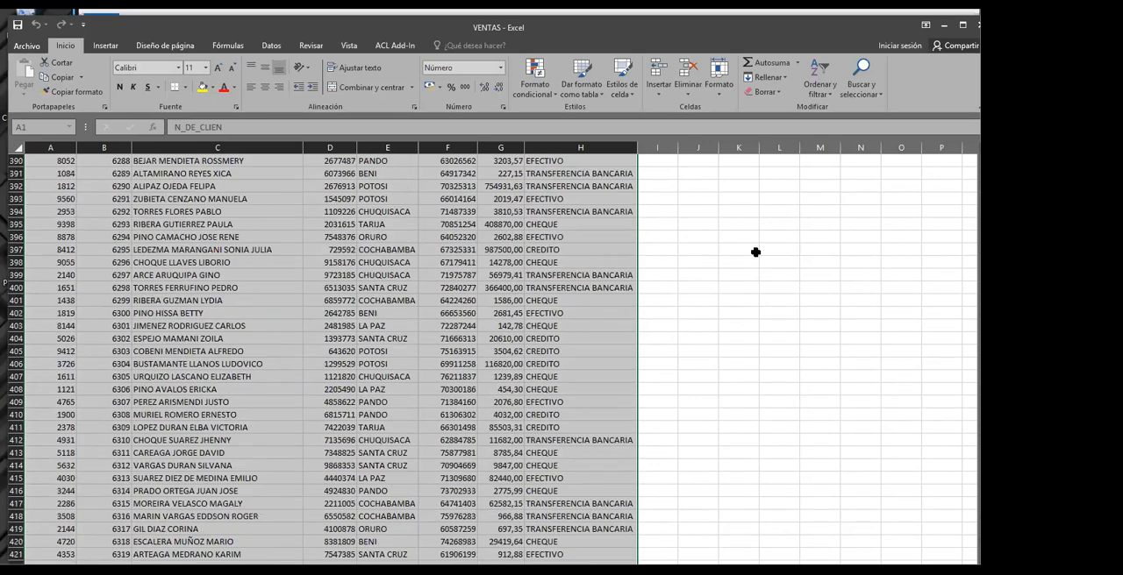
# Define the selected VENTAS range as ACL Add-In data on a new worksheet named ANALISIS DE VENTAS, using the first row as headings
pyautogui.scroll(6, 756, 252)
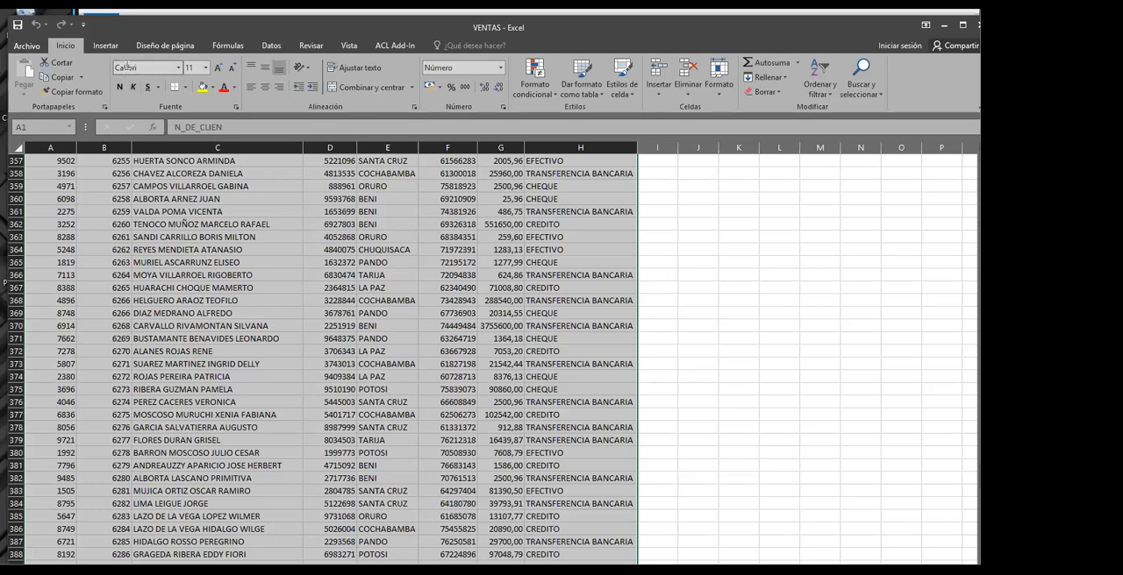
pyautogui.click(389, 48)
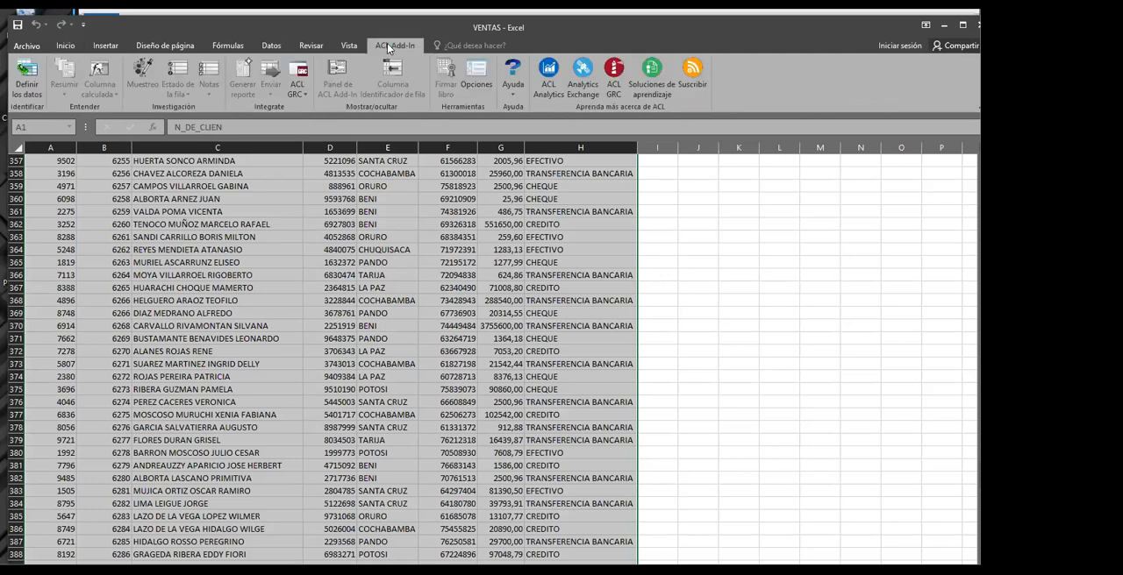
pyautogui.click(27, 78)
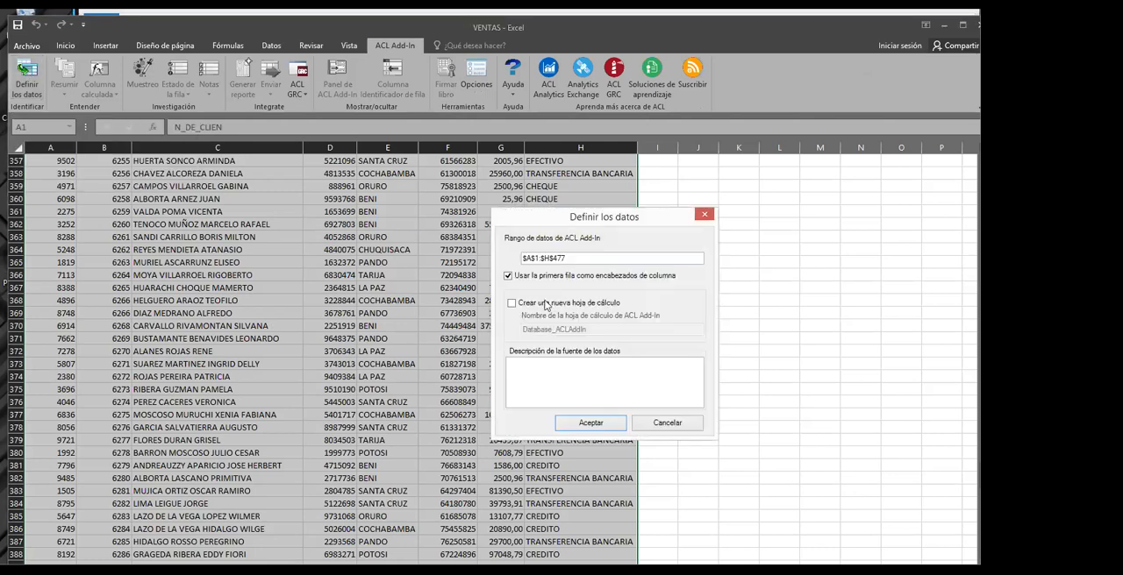
pyautogui.click(511, 302)
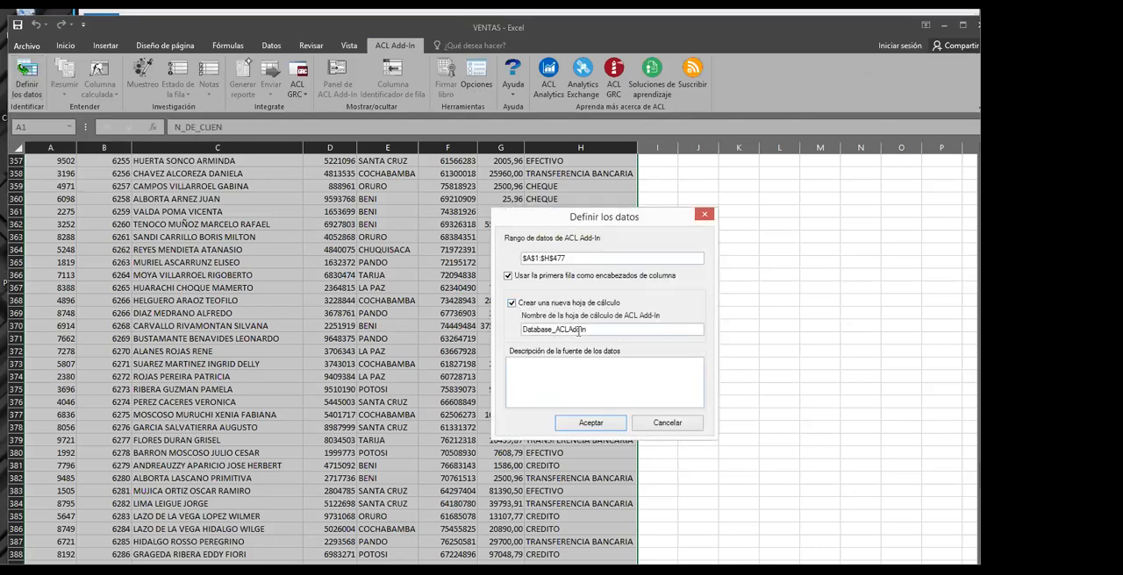
pyautogui.moveTo(581, 329); pyautogui.dragTo(522, 331)
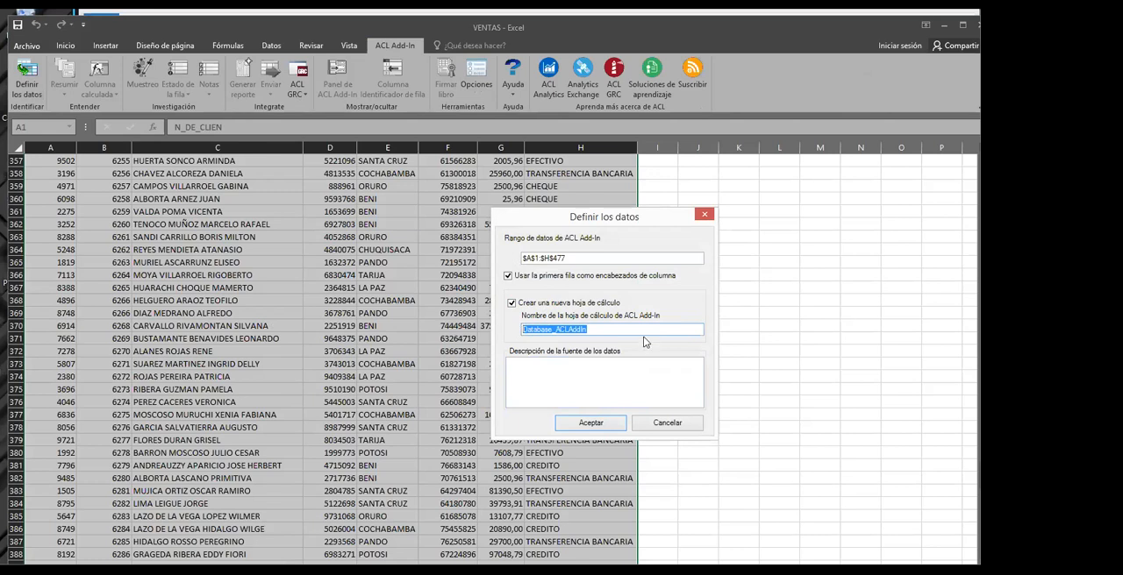
pyautogui.write('ANALISIS DE  VENTAS')
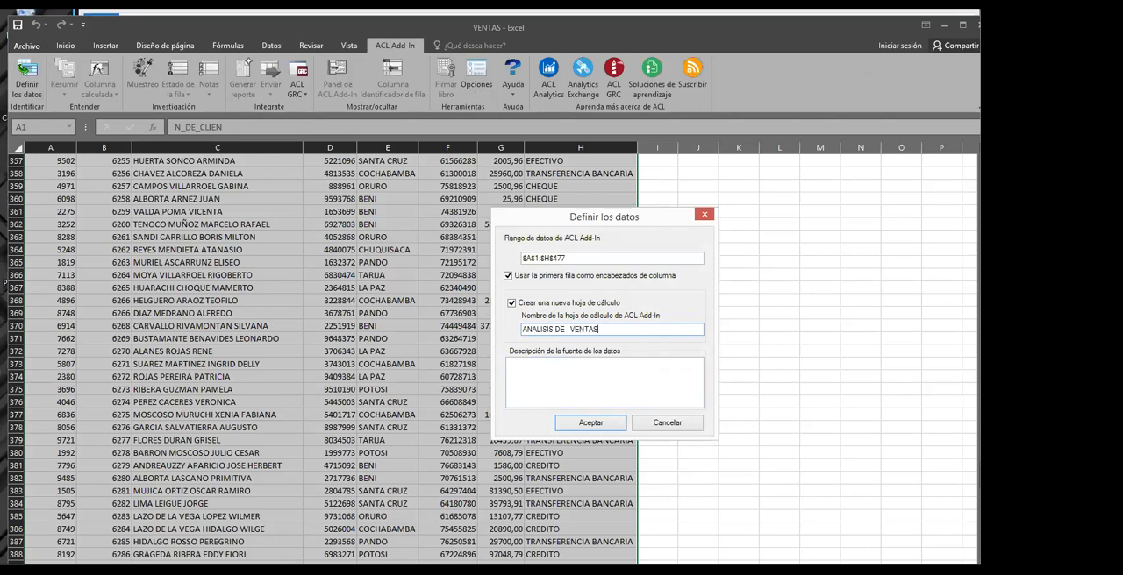
pyautogui.click(583, 425)
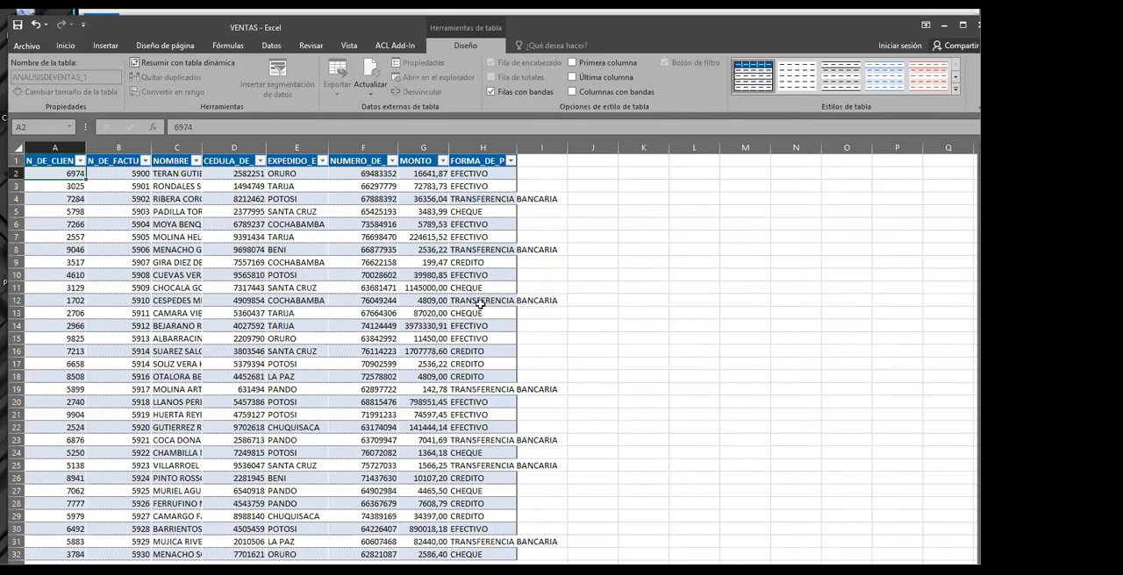
# Fit the FORMA_DE_P column to its contents and maximize the VENTAS workbook window
pyautogui.doubleClick(517, 146)
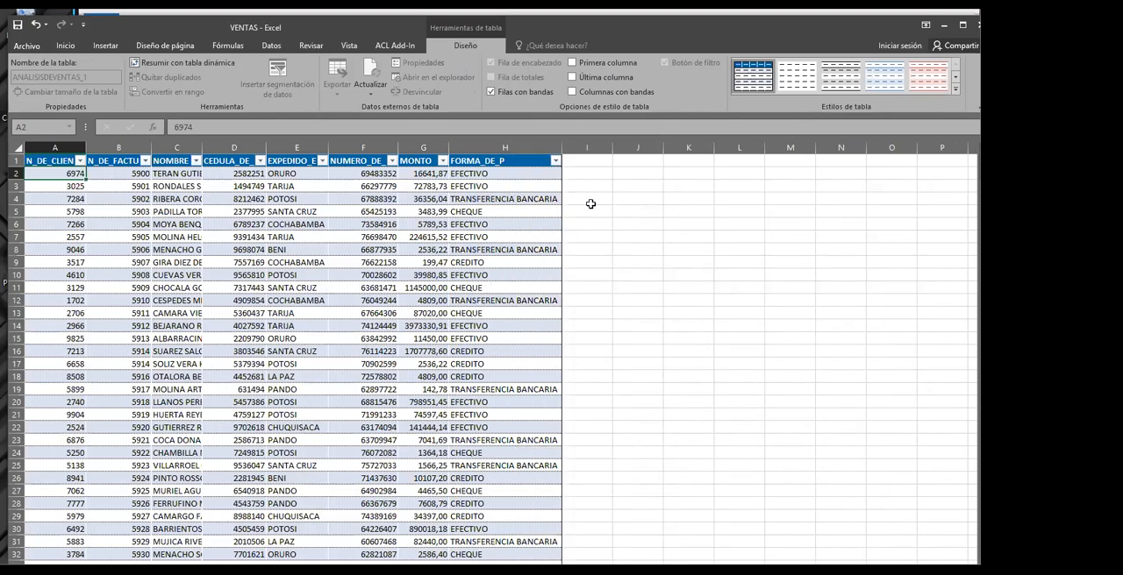
pyautogui.click(591, 203)
pyautogui.click(297, 326)
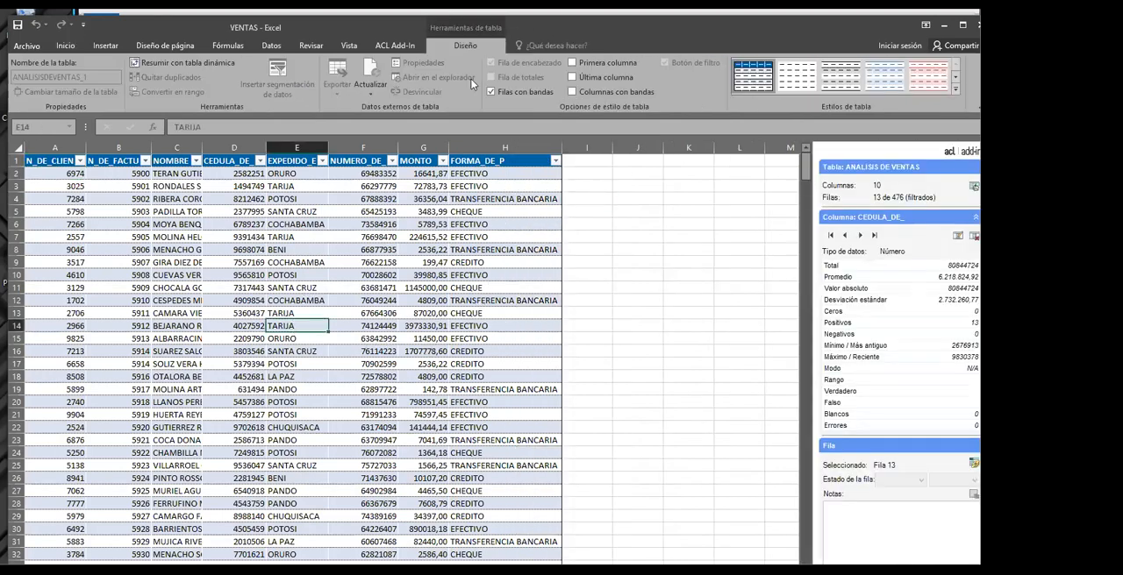
pyautogui.doubleClick(405, 27)
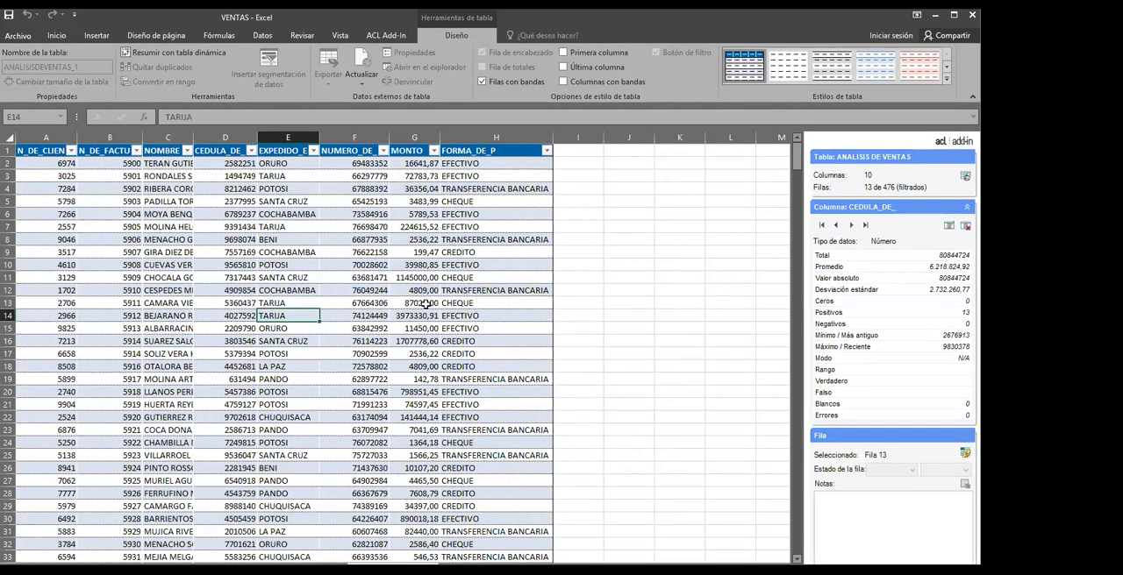
# Widen the N_DE_FACTU column slightly and fit the NOMBRE column to its contents
pyautogui.click(219, 319)
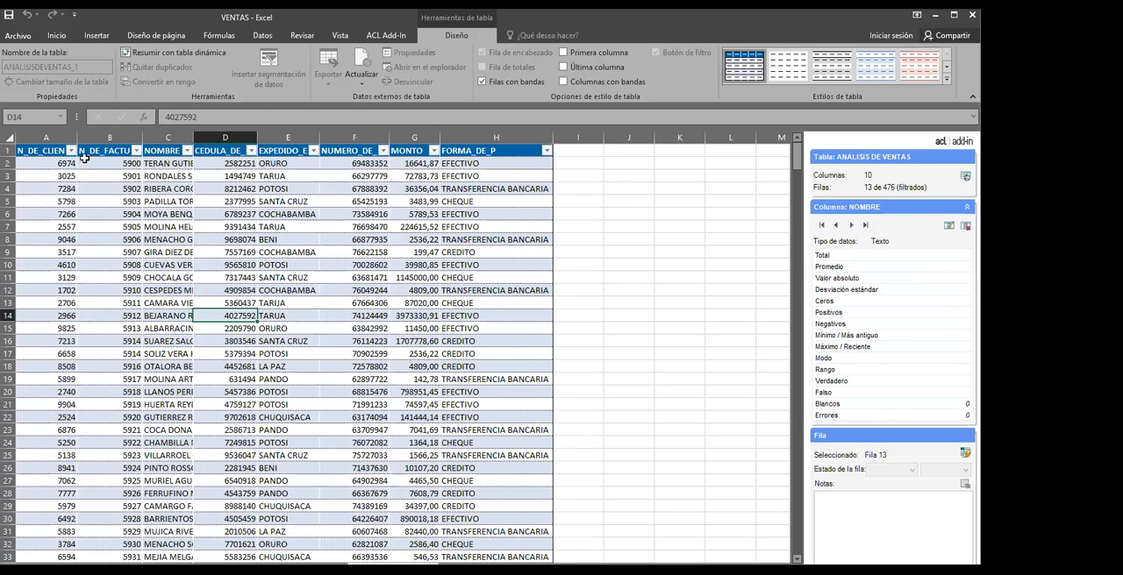
pyautogui.moveTo(141, 138); pyautogui.dragTo(147, 137)
pyautogui.doubleClick(200, 138)
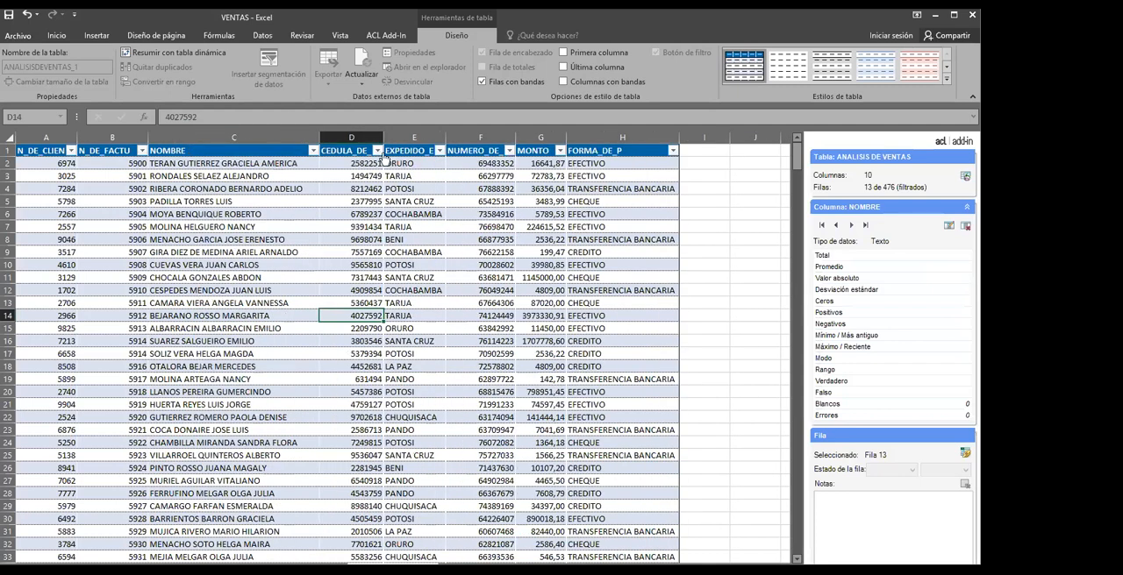
# Examine sample records in the CEDULA_DE_, EXPEDIDO_E, NUMERO_DE_, MONTO and FORMA_DE_P columns of the ANALISIS DE VENTAS table
pyautogui.click(568, 341)
pyautogui.click(465, 341)
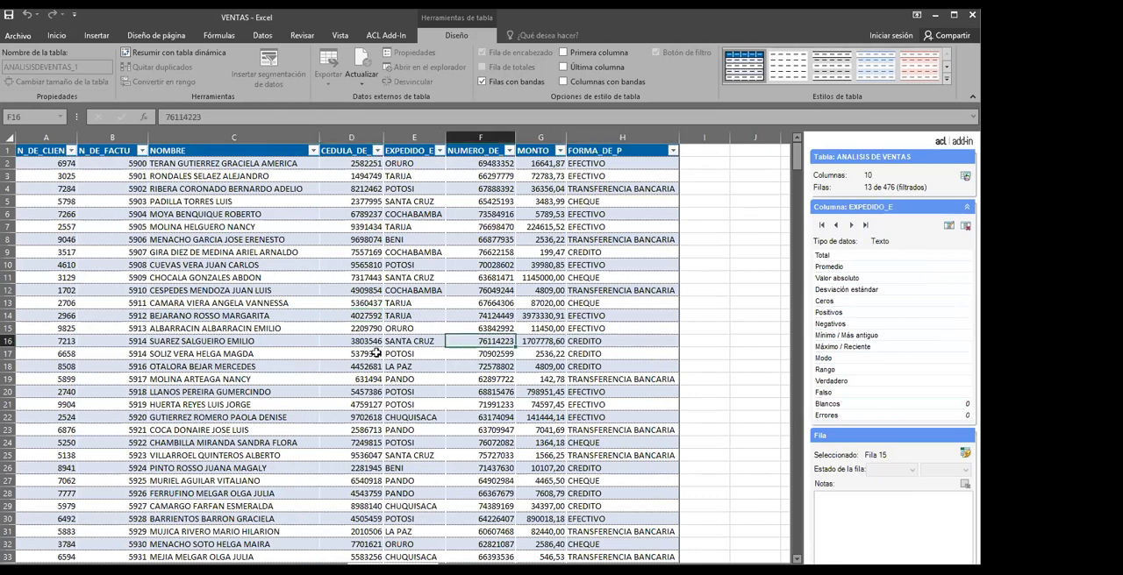
pyautogui.click(376, 353)
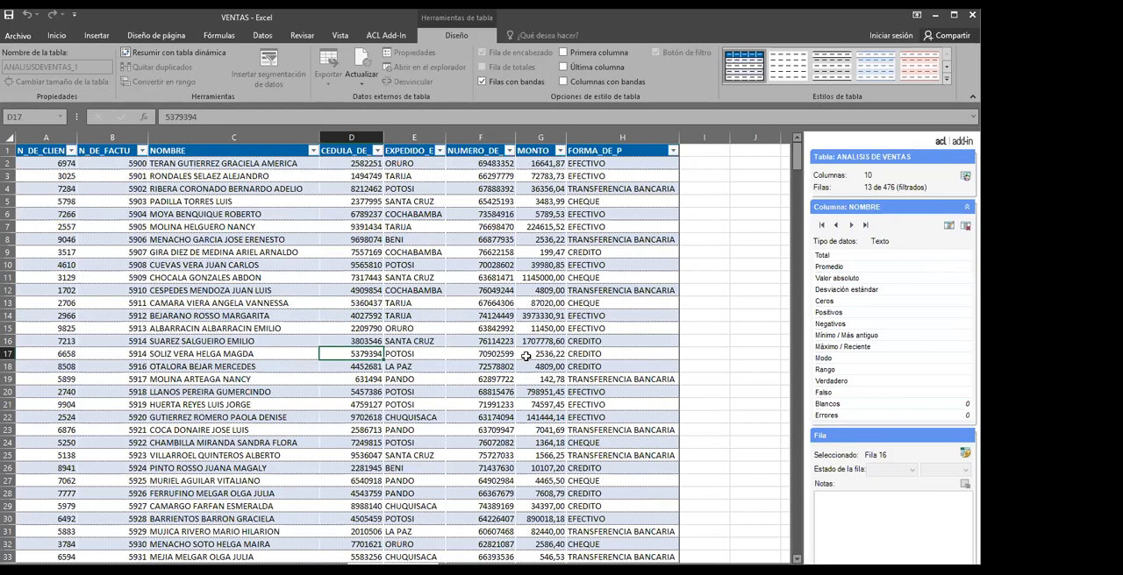
pyautogui.click(537, 201)
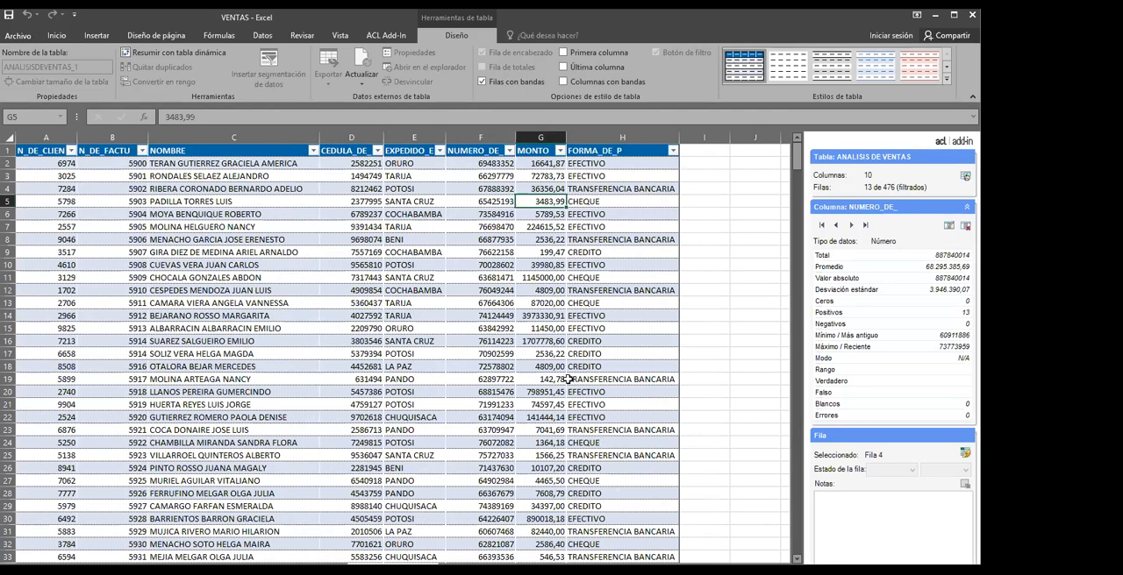
pyautogui.click(539, 294)
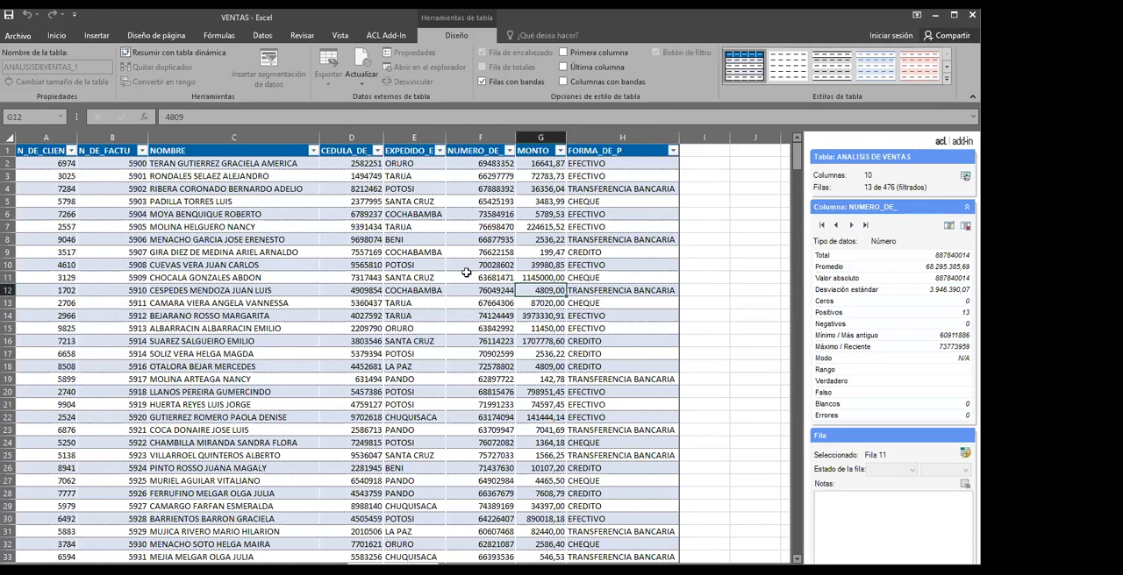
pyautogui.click(413, 262)
pyautogui.click(503, 275)
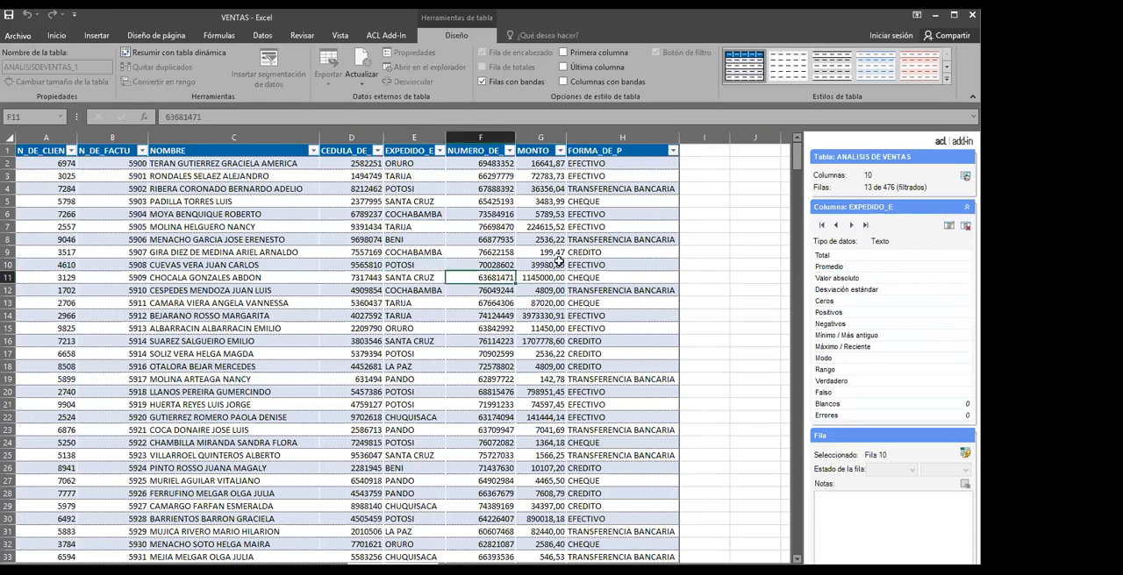
pyautogui.click(578, 263)
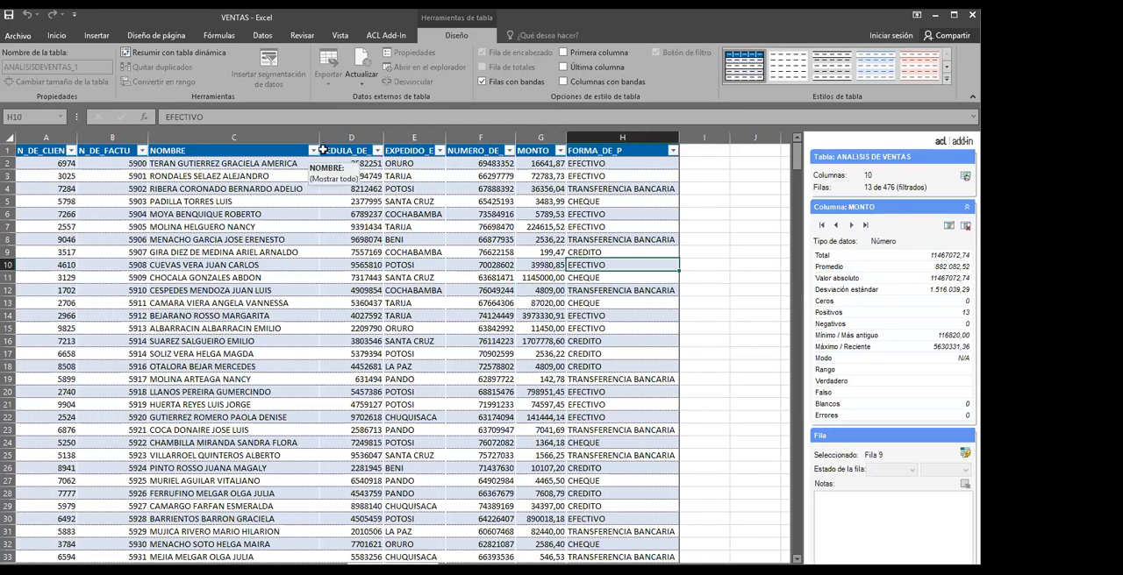
# Filter the EXPEDIDO_E column to show only BENI and look at the MONTO values of the remaining records
pyautogui.click(439, 151)
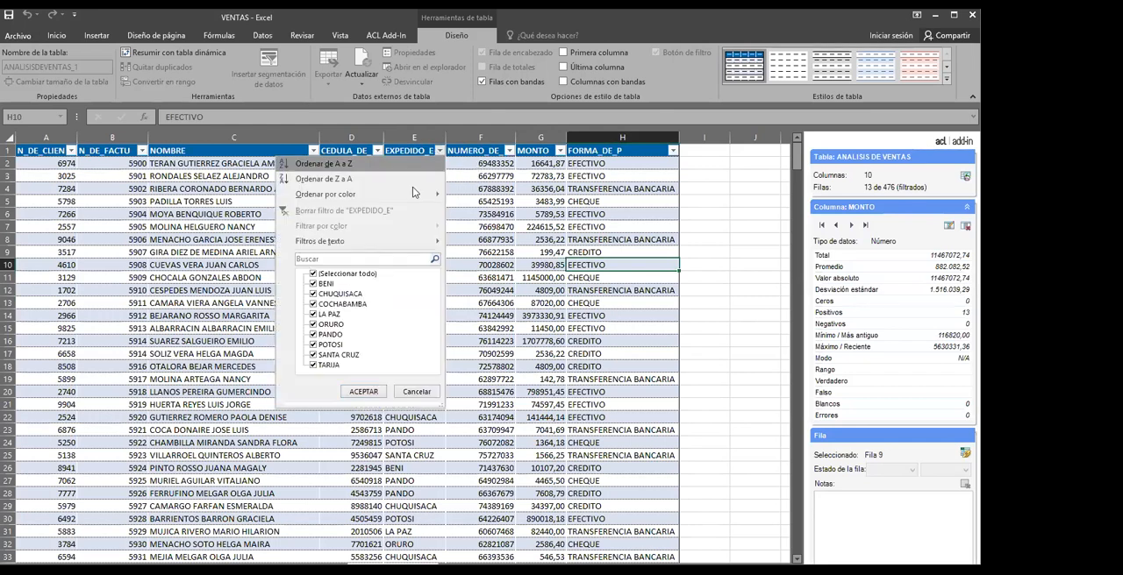
pyautogui.click(314, 275)
pyautogui.click(314, 284)
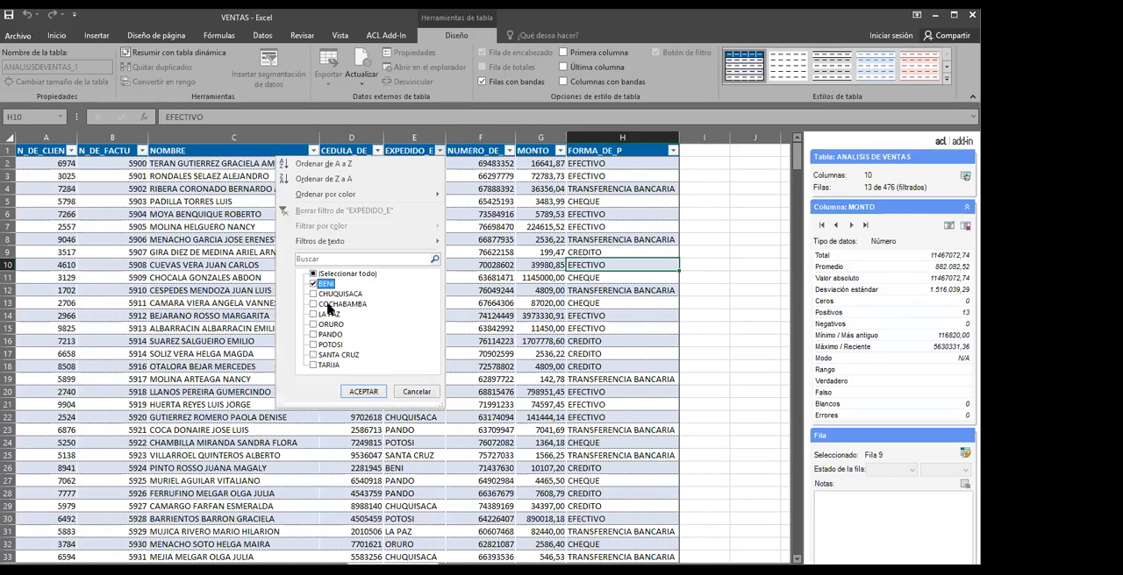
pyautogui.click(363, 391)
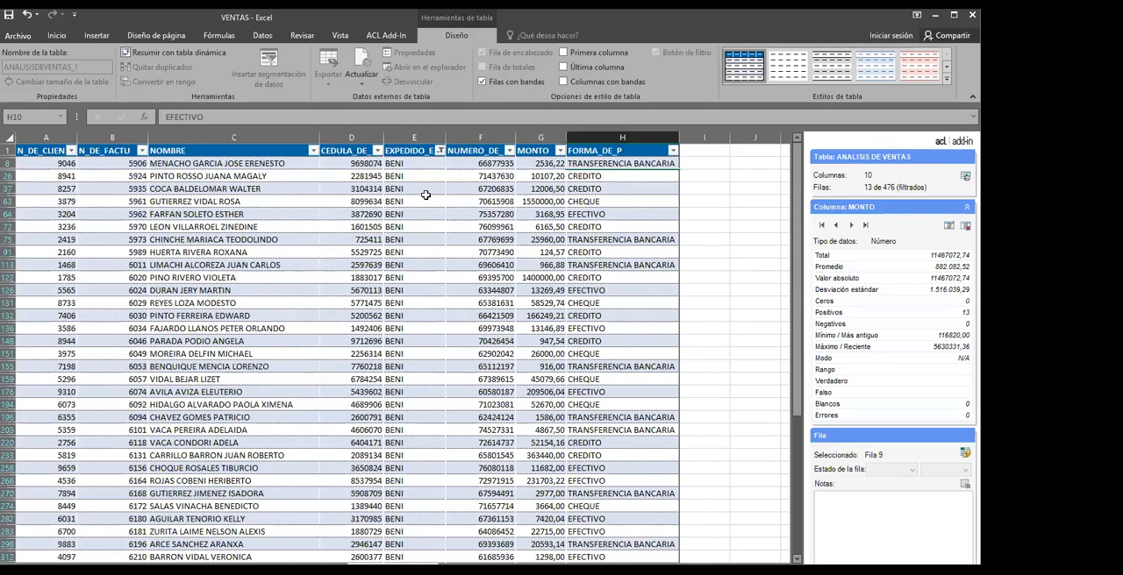
pyautogui.click(544, 274)
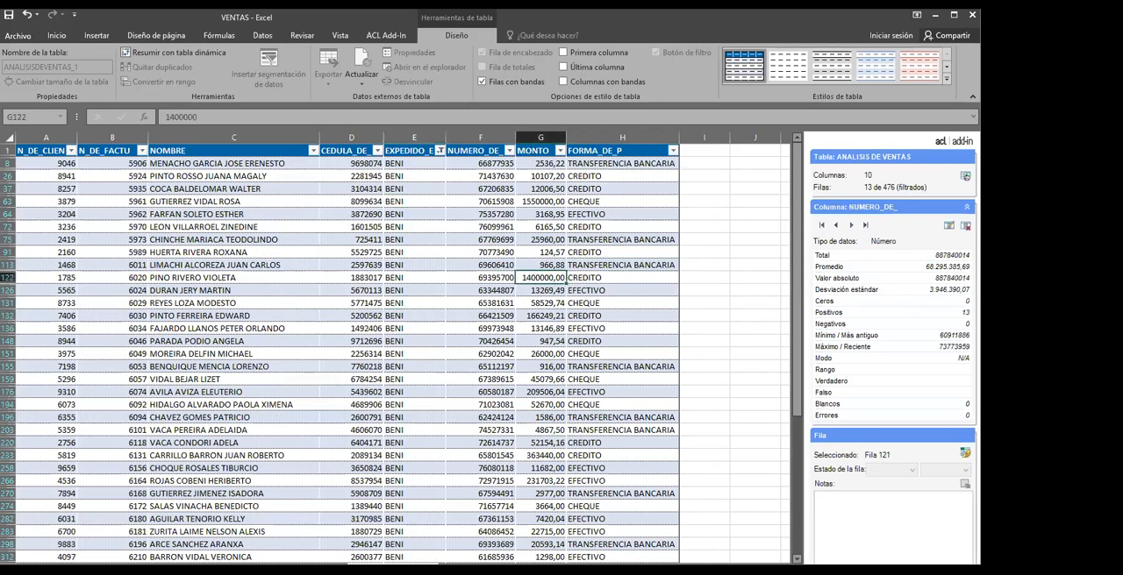
pyautogui.click(562, 289)
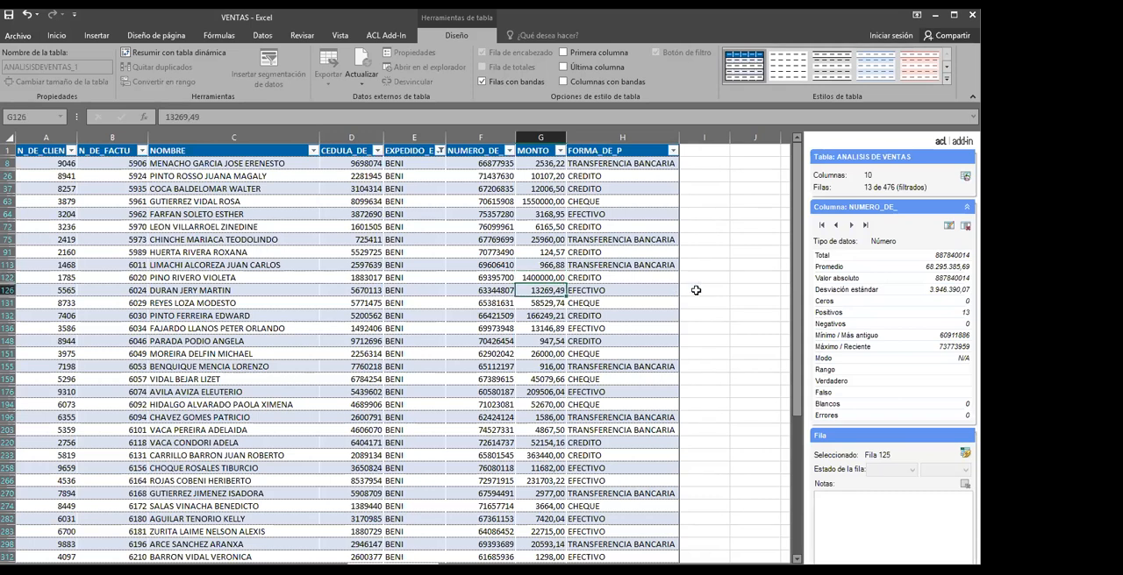
# Filter the FORMA_DE_P column to show only CREDITO and look over the remaining payment methods and amounts
pyautogui.click(673, 151)
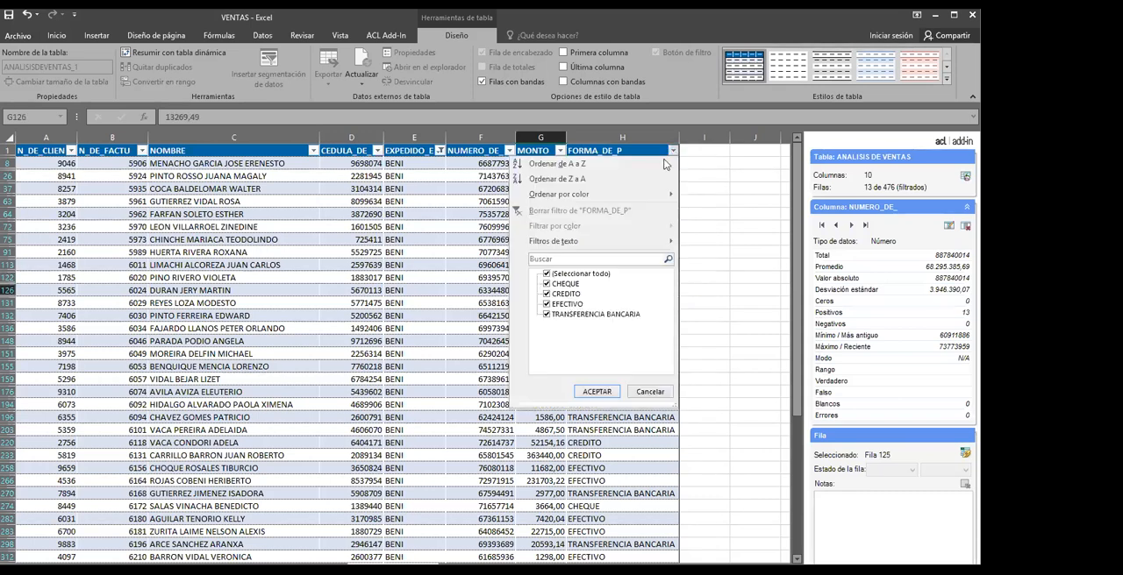
pyautogui.click(547, 284)
pyautogui.click(547, 304)
pyautogui.click(547, 314)
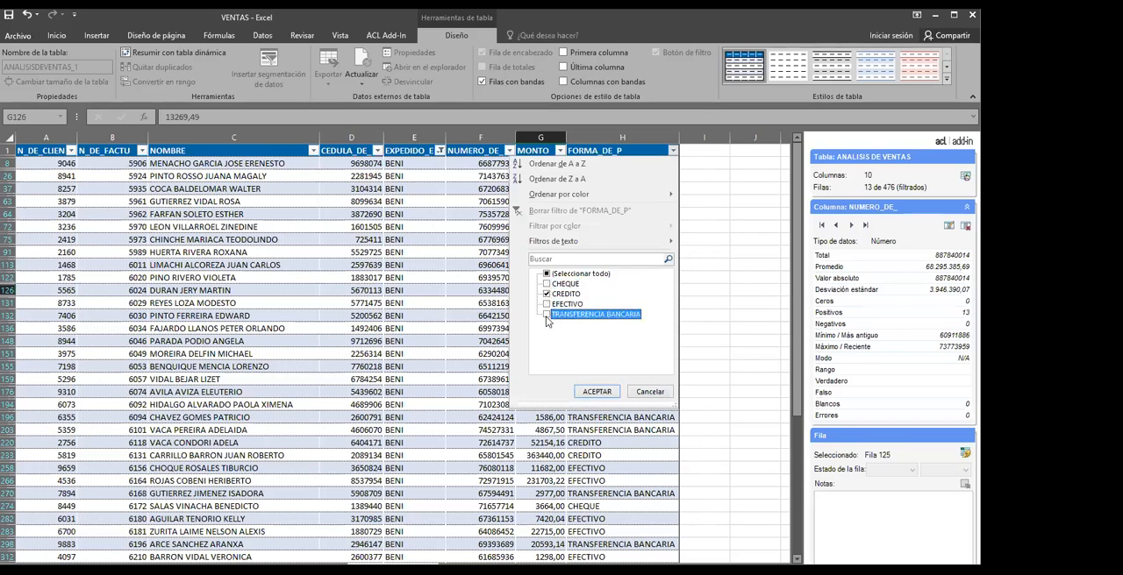
pyautogui.click(548, 273)
pyautogui.click(547, 274)
pyautogui.click(547, 294)
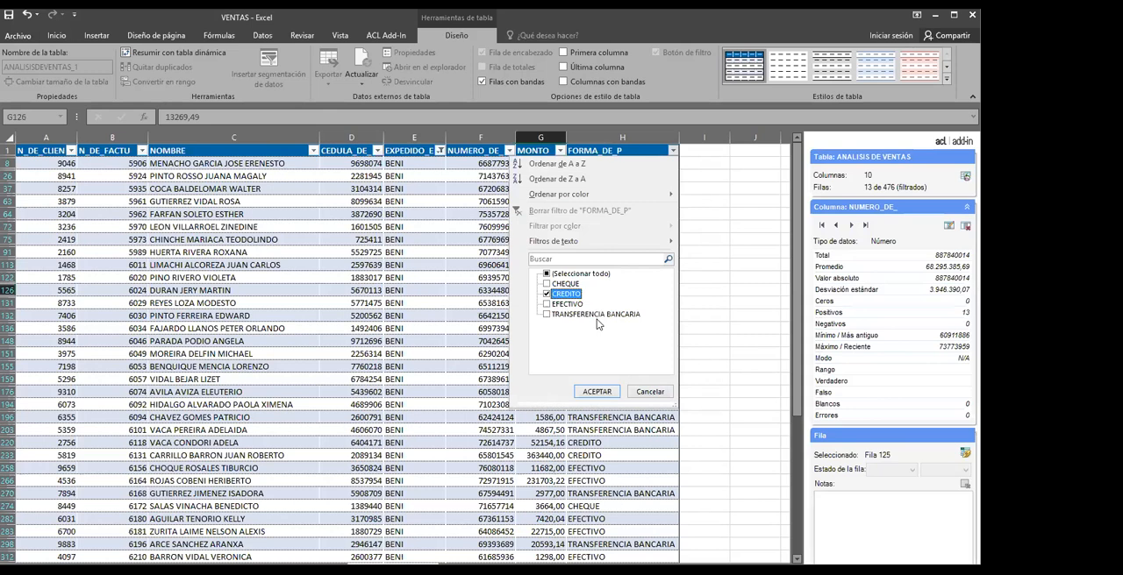
pyautogui.click(597, 391)
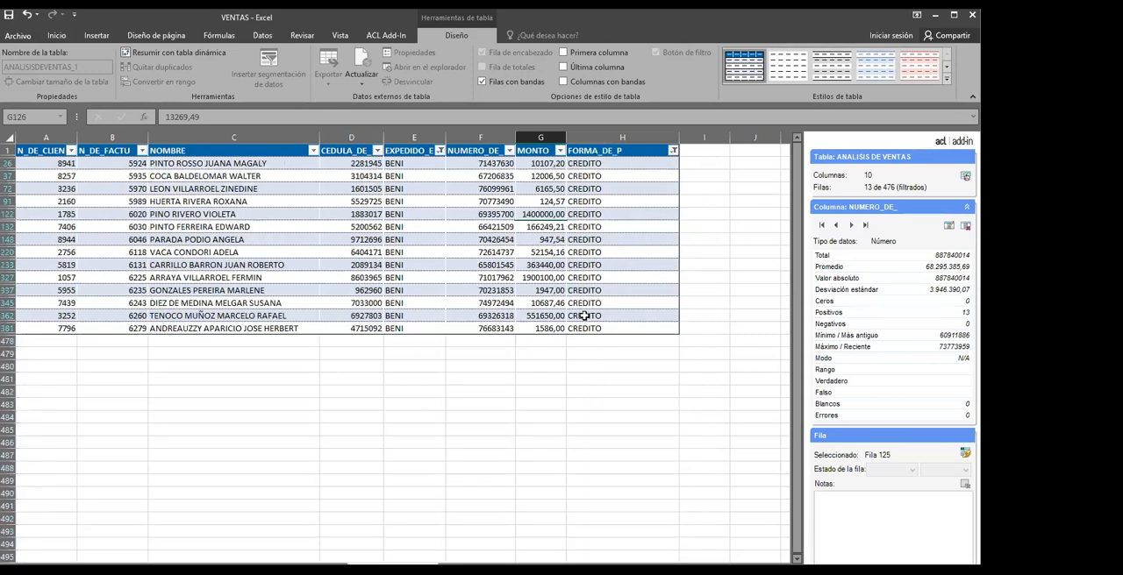
pyautogui.click(647, 287)
pyautogui.click(629, 242)
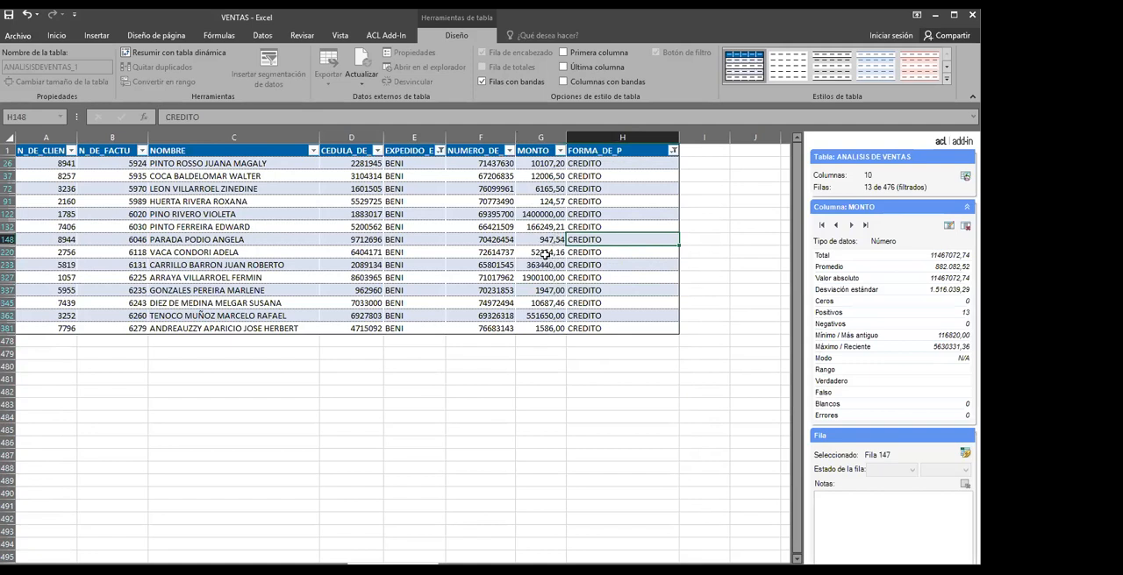
pyautogui.click(545, 240)
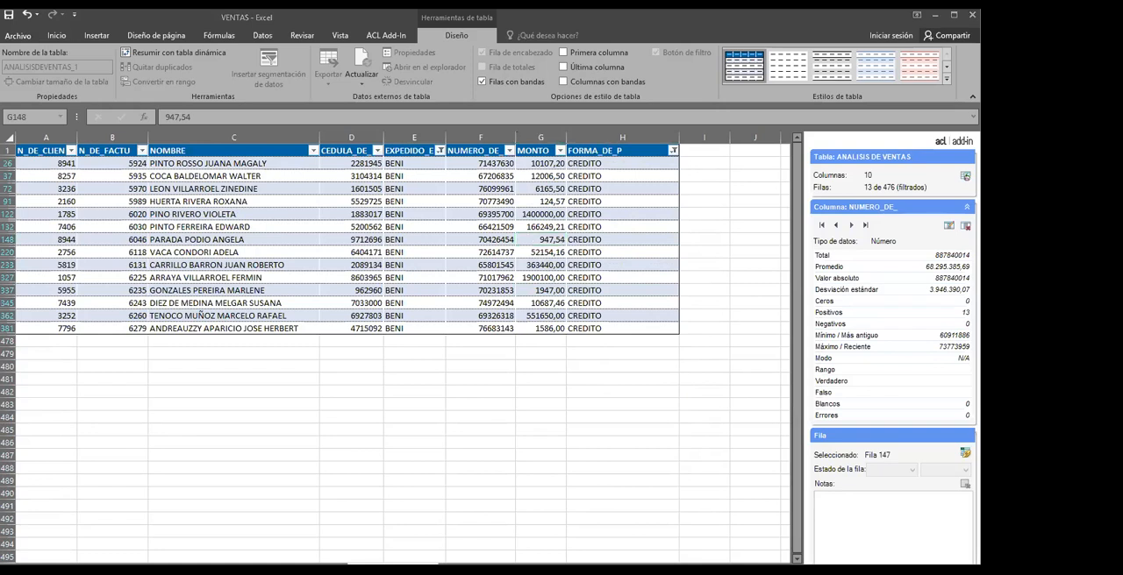
pyautogui.click(537, 312)
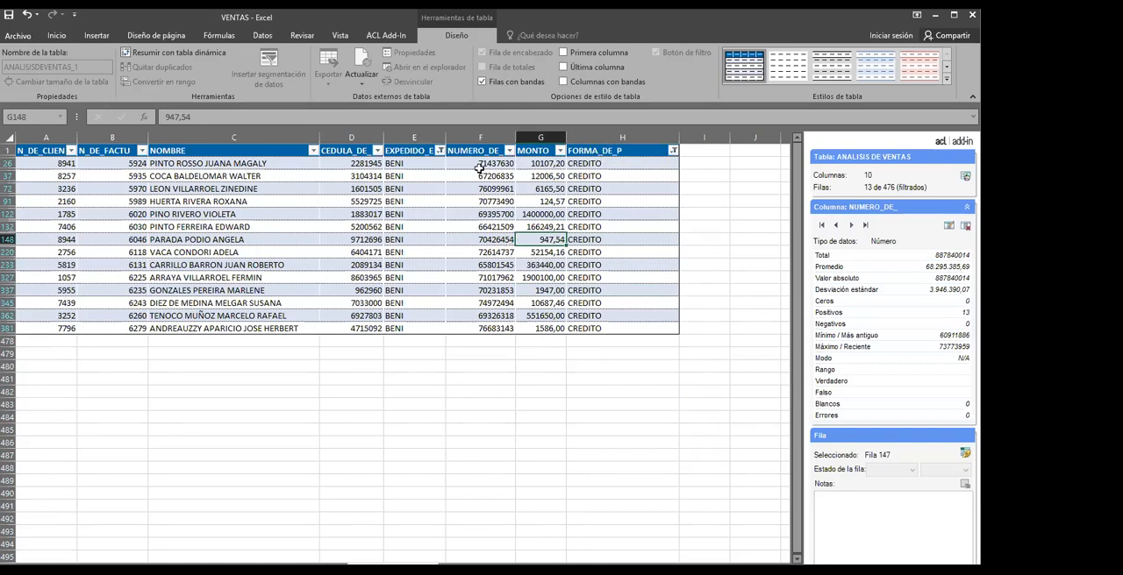
# Set the EXPEDIDO_E filter to LA PAZ, ORURO and POTOSI instead of BENI, and look through the filtered records
pyautogui.click(437, 151)
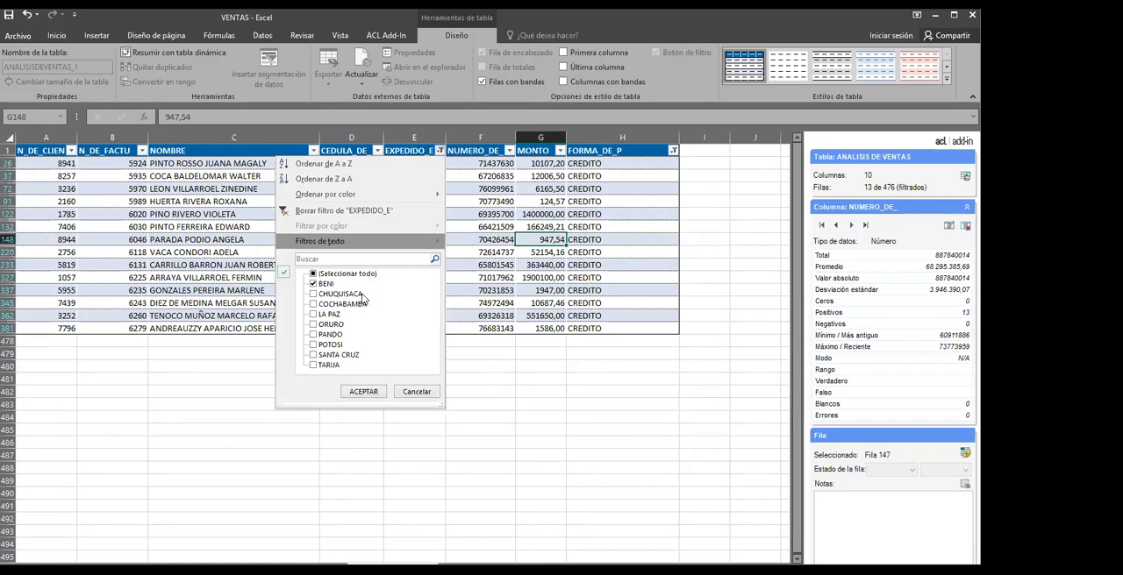
pyautogui.click(313, 284)
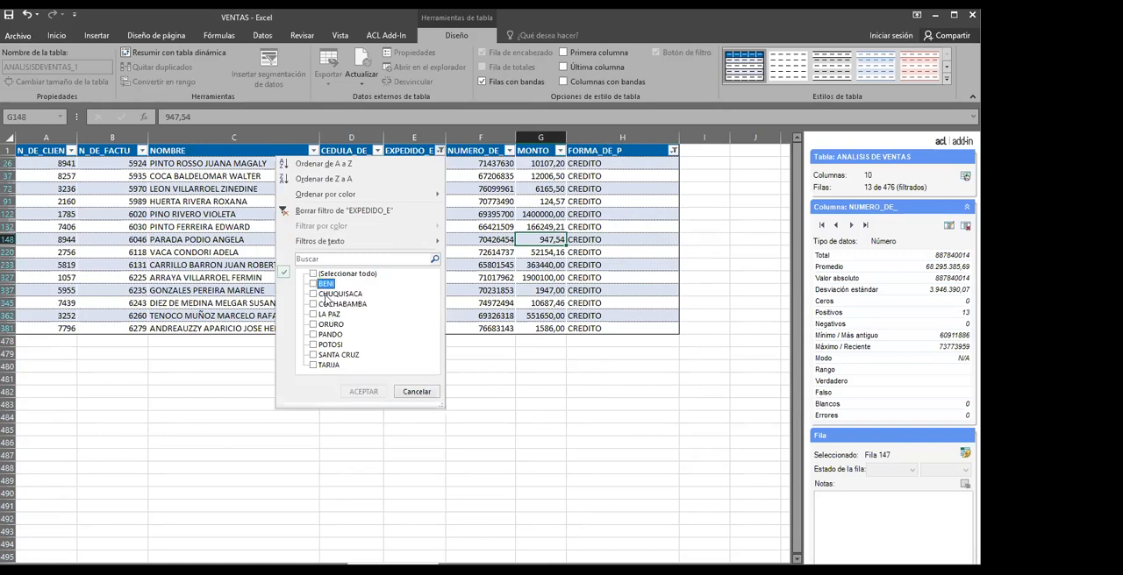
pyautogui.click(313, 314)
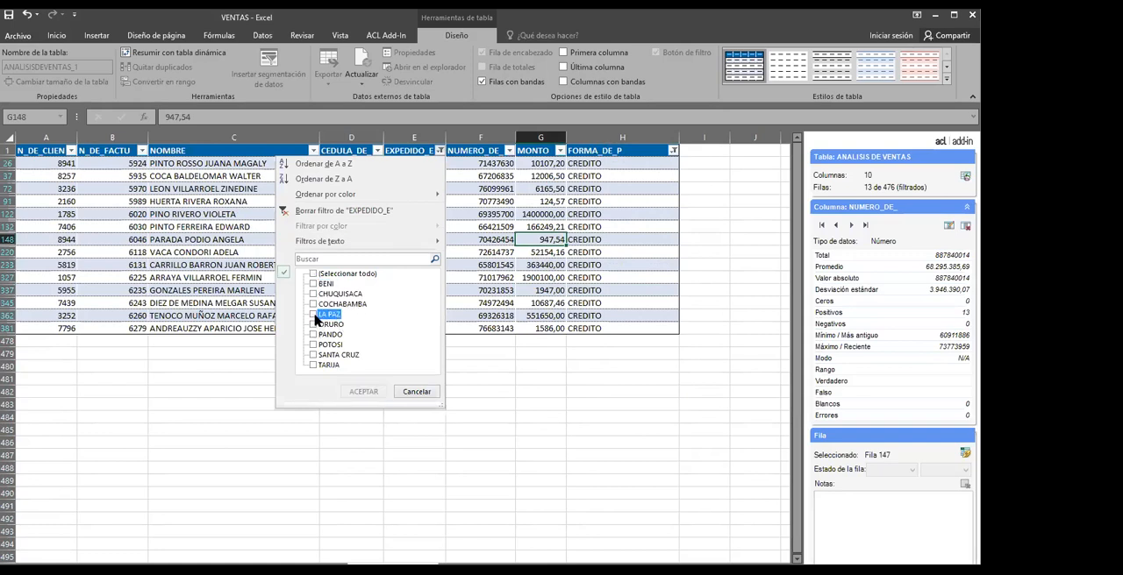
pyautogui.click(313, 324)
pyautogui.click(314, 344)
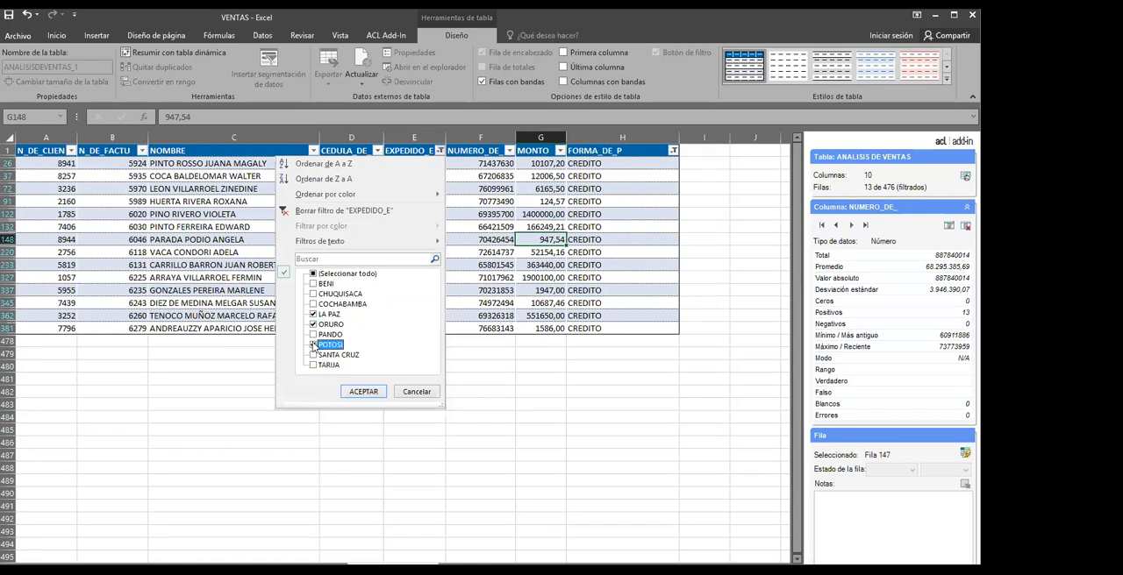
pyautogui.click(362, 392)
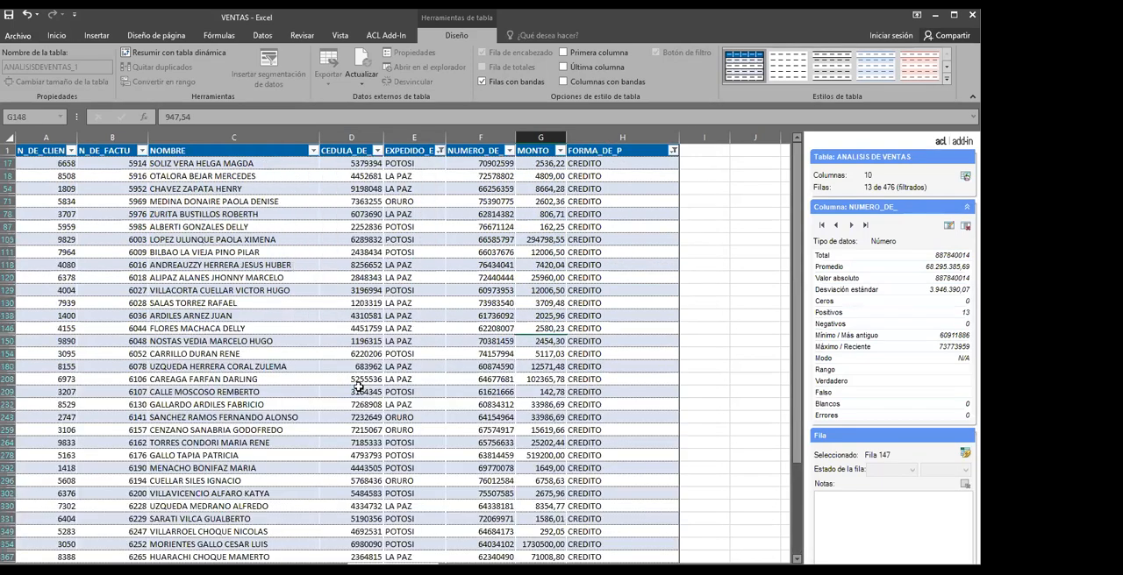
pyautogui.scroll(-1, 457, 287)
pyautogui.scroll(1, 533, 301)
pyautogui.click(430, 221)
pyautogui.scroll(-1, 424, 311)
pyautogui.scroll(-1, 424, 311)
pyautogui.click(418, 327)
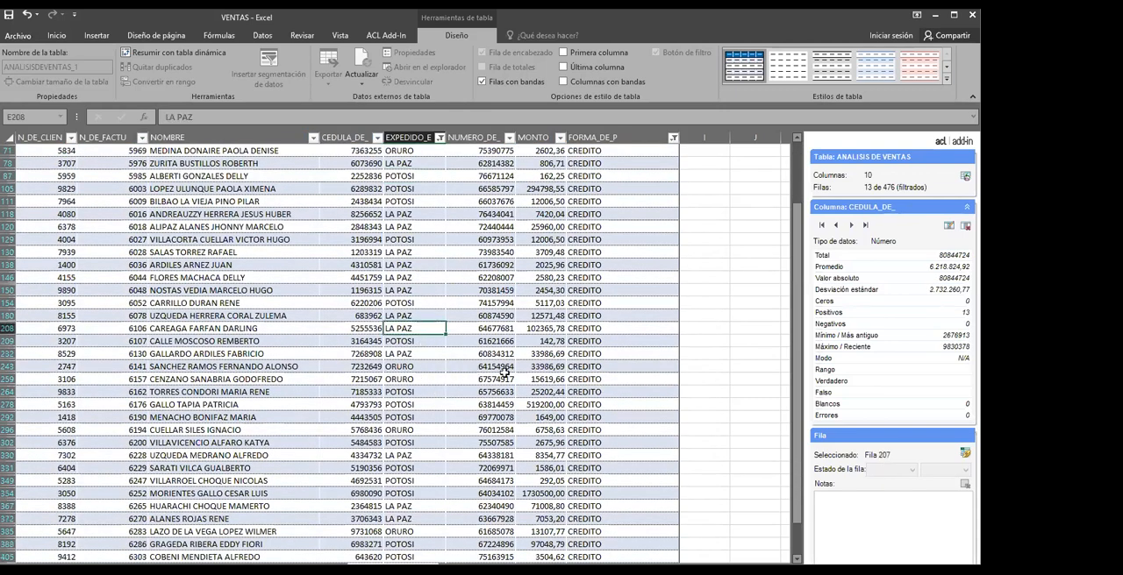
# Set the FORMA_DE_P filter to TRANSFERENCIA BANCARIA instead of CREDITO and look through the filtered records and their MONTO values
pyautogui.scroll(1, 504, 373)
pyautogui.click(595, 252)
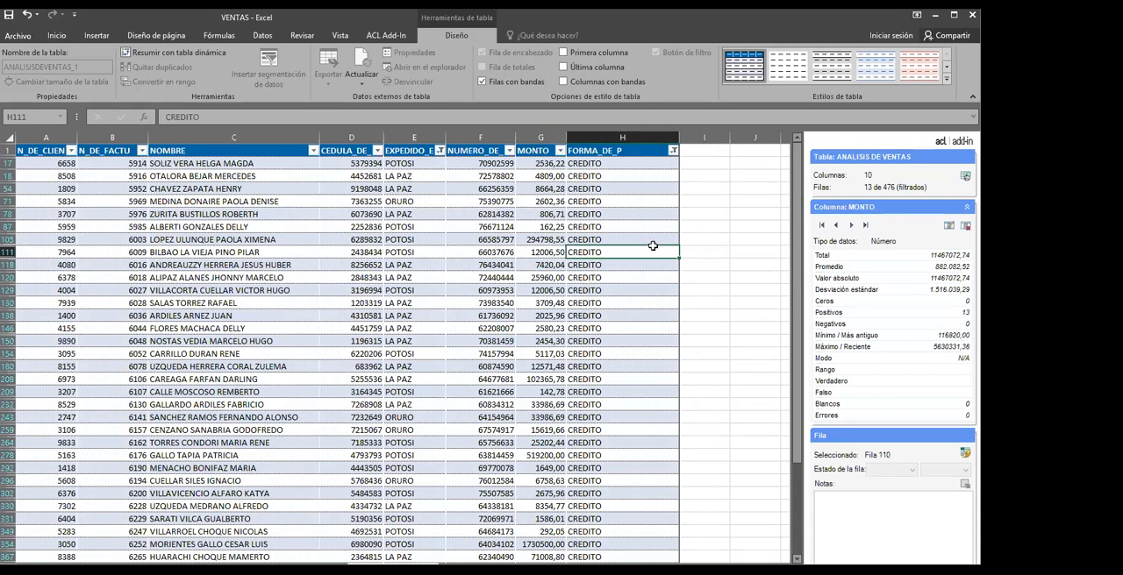
pyautogui.click(672, 150)
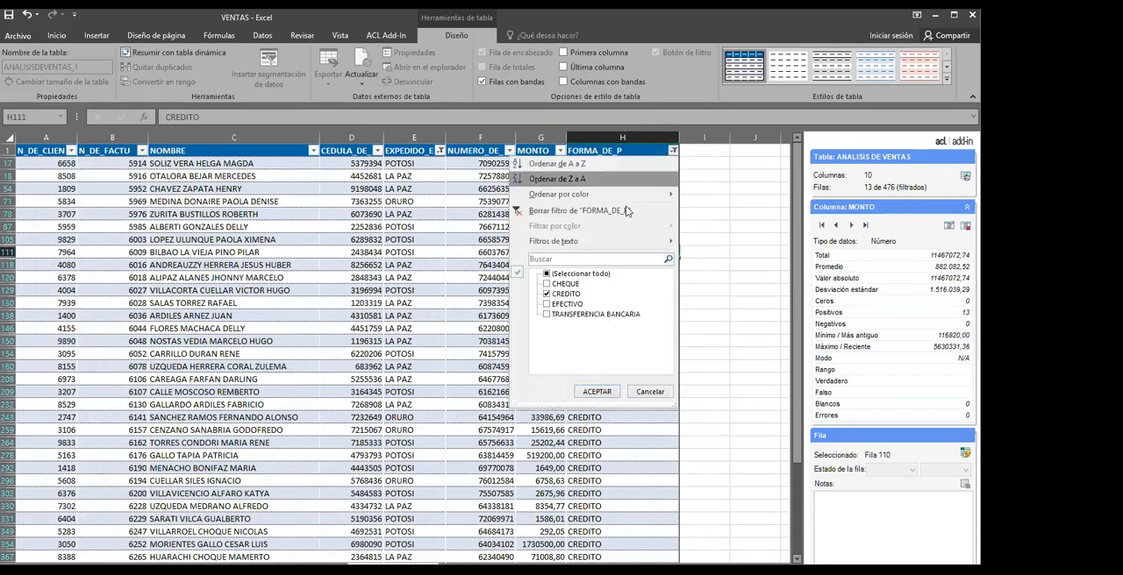
pyautogui.click(547, 294)
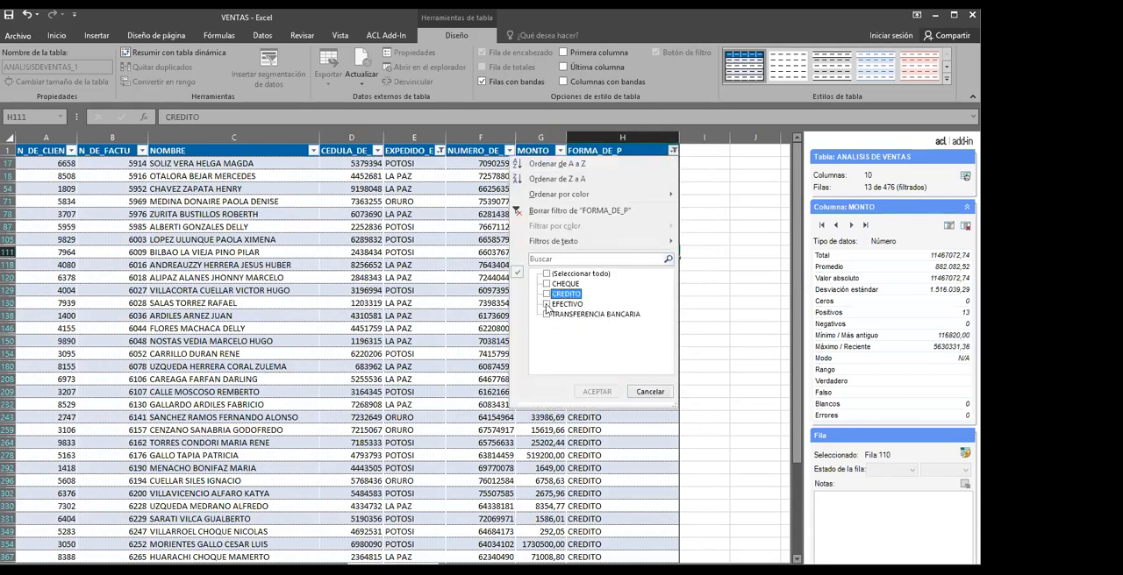
pyautogui.click(546, 316)
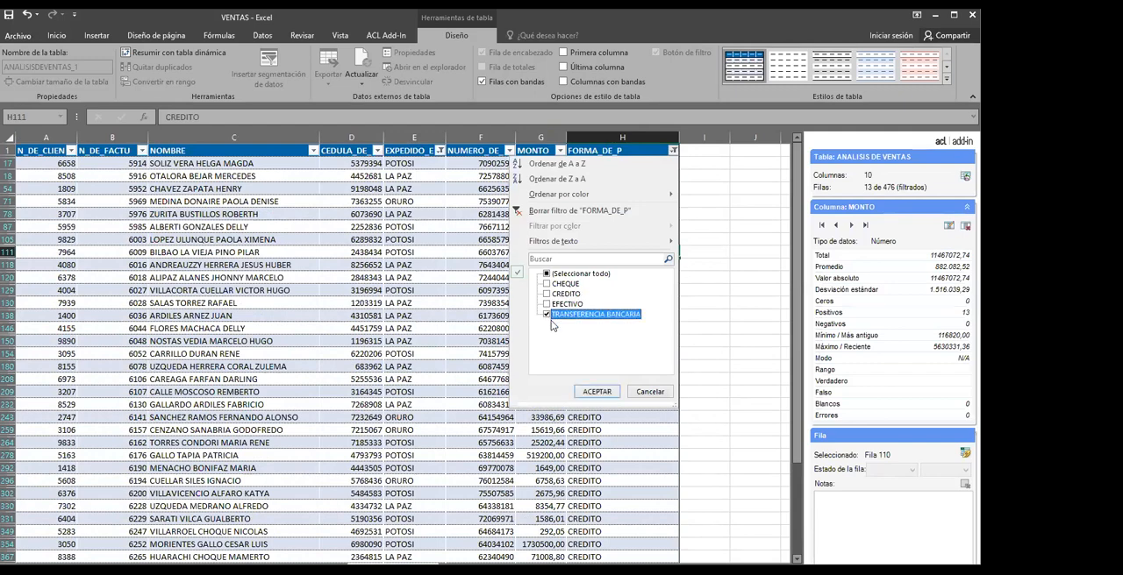
pyautogui.click(597, 391)
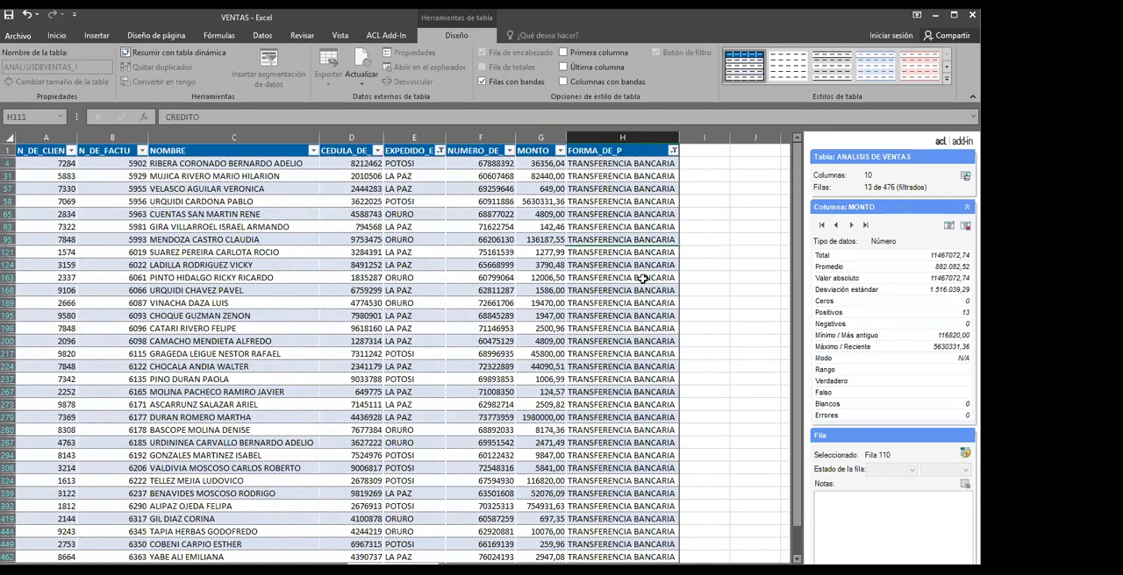
pyautogui.click(342, 333)
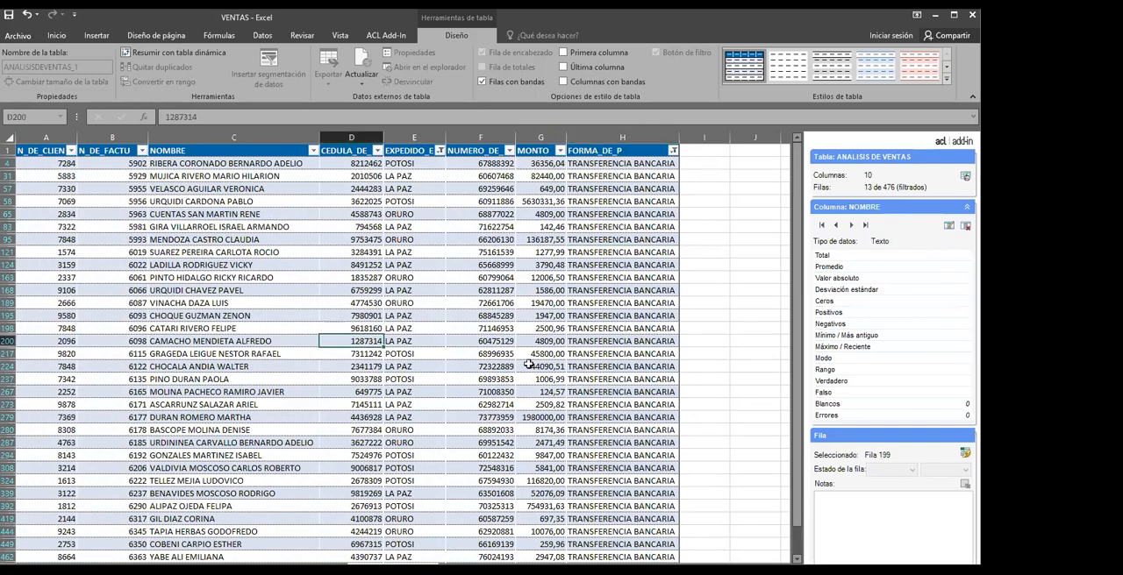
pyautogui.click(552, 330)
pyautogui.scroll(-3, 558, 343)
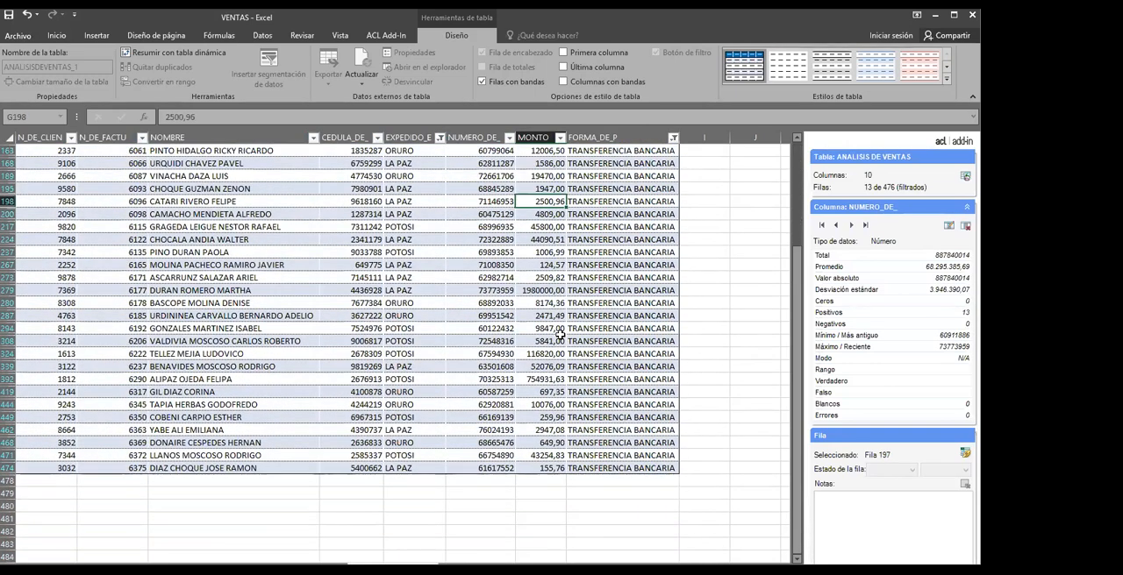
pyautogui.scroll(3, 559, 337)
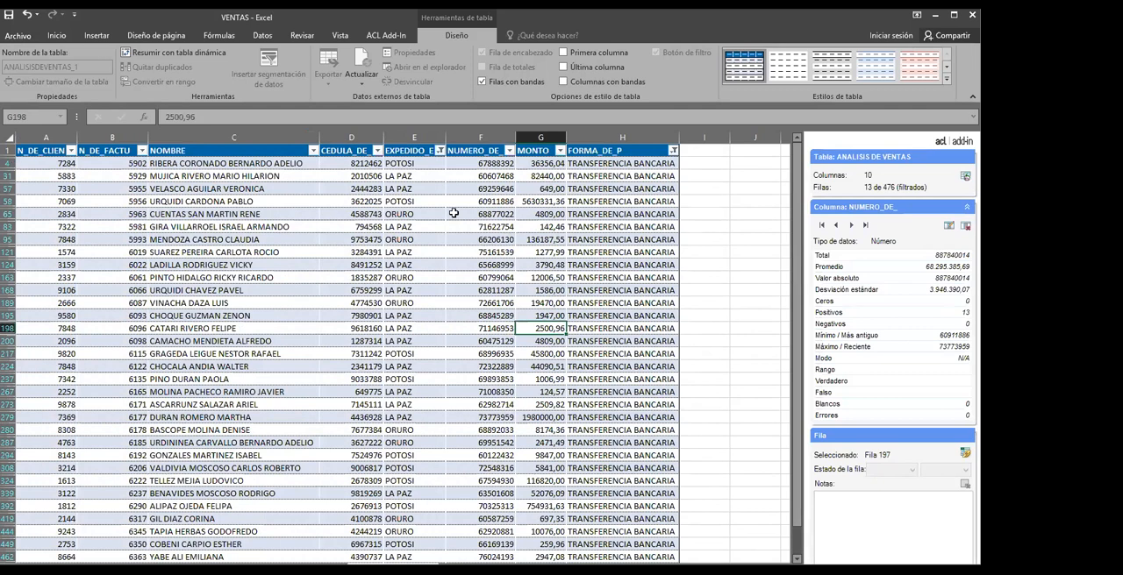
pyautogui.click(438, 151)
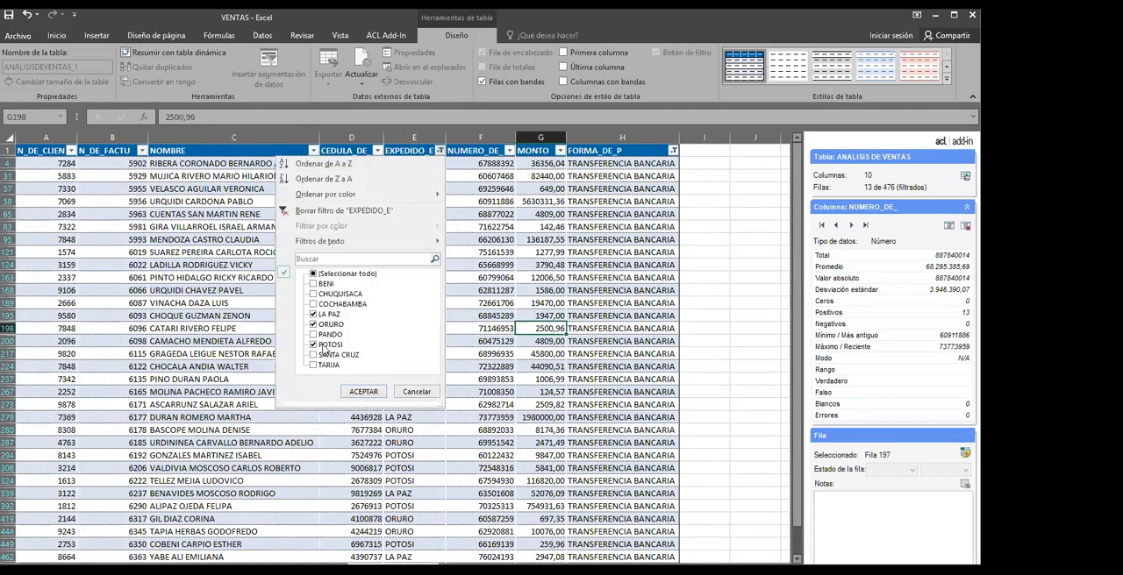
pyautogui.click(313, 344)
pyautogui.click(313, 324)
pyautogui.click(314, 315)
pyautogui.press('Escape')
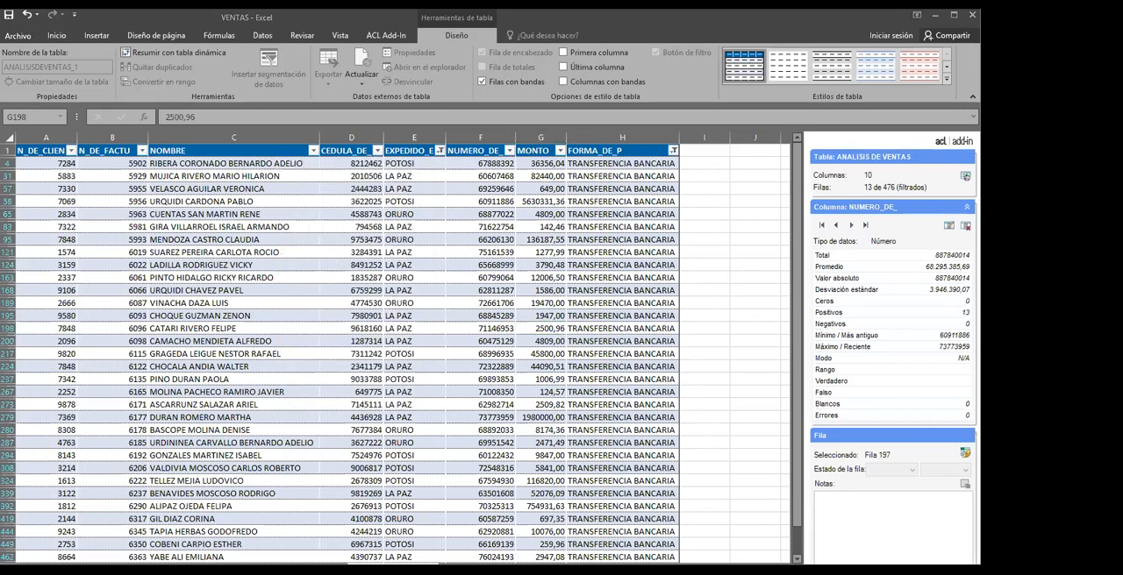
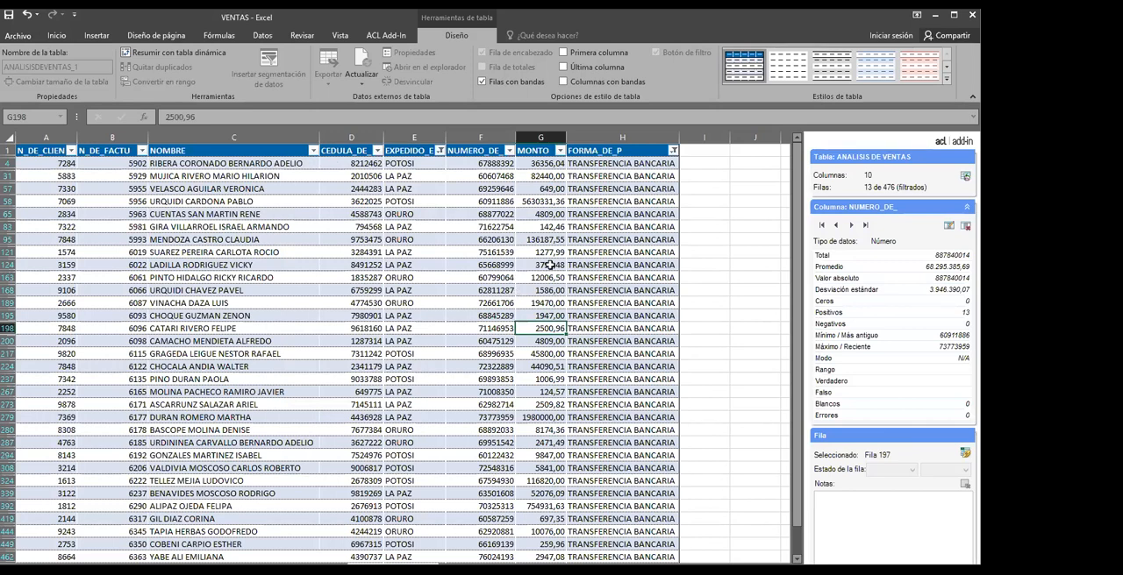
# Look through the filtered TRANSFERENCIA BANCARIA records, checking their MONTO values row by row
pyautogui.click(433, 332)
pyautogui.click(362, 289)
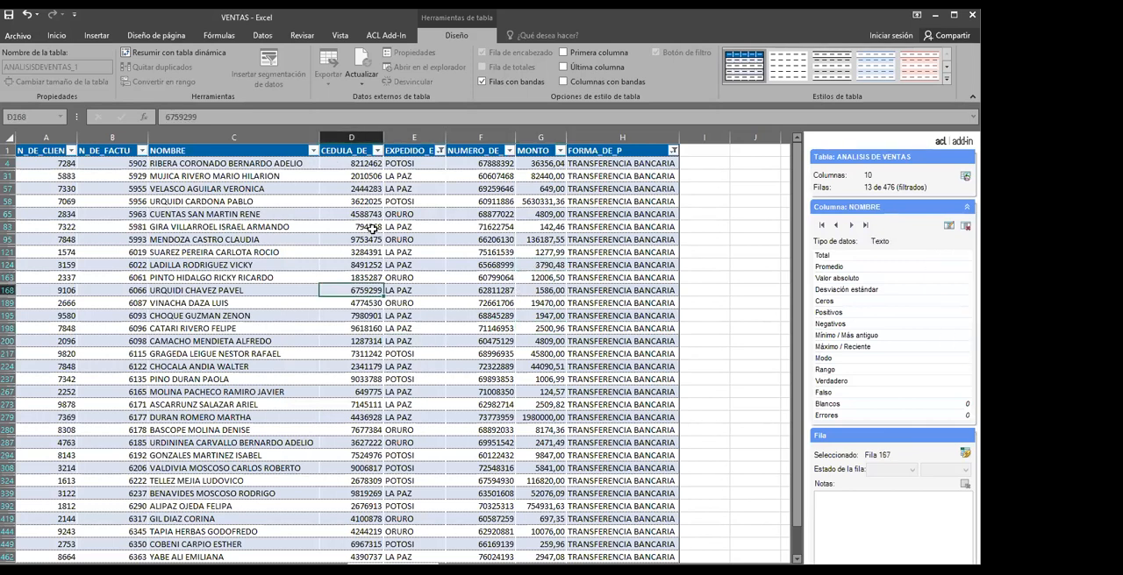
pyautogui.press('Right')
pyautogui.press('Right')
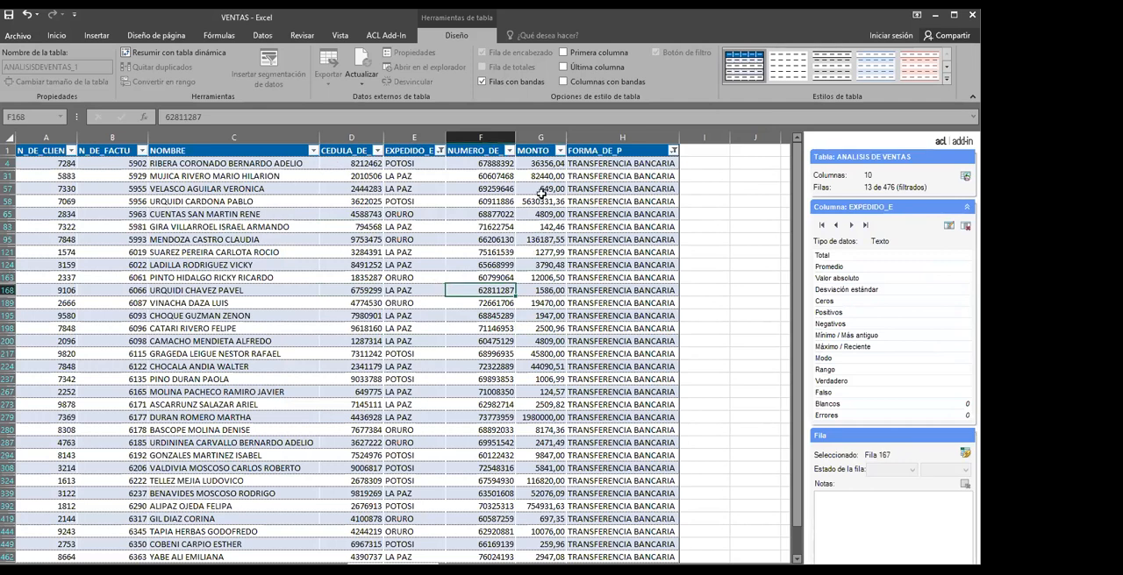
pyautogui.click(541, 190)
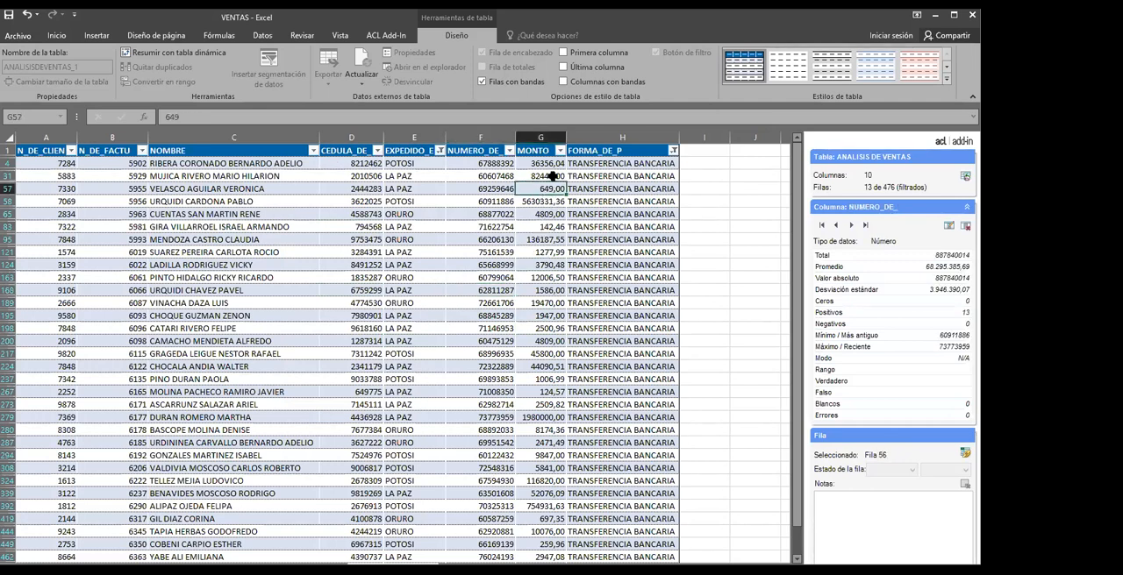
pyautogui.click(539, 329)
pyautogui.click(545, 293)
pyautogui.click(543, 328)
pyautogui.click(548, 300)
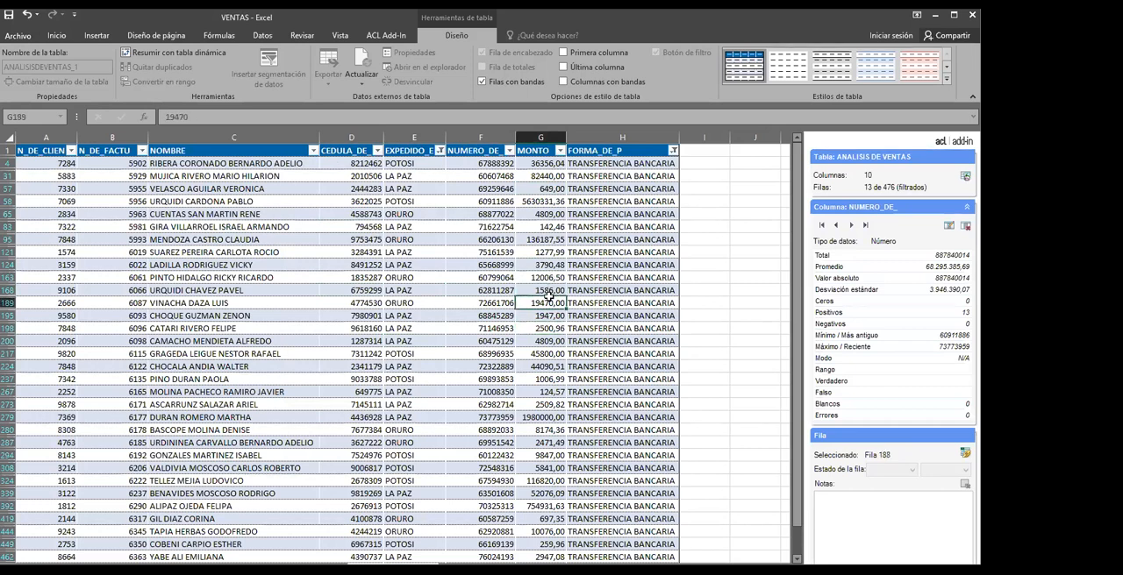
pyautogui.click(544, 243)
pyautogui.click(548, 226)
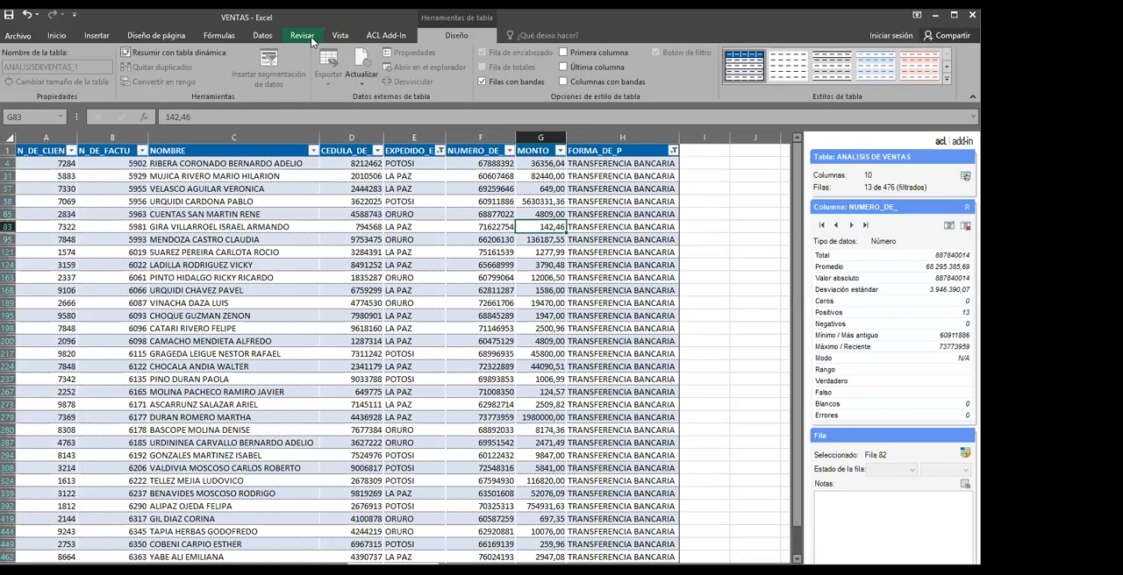
# Add a calculated column to the ANALISIS DE VENTAS table with the ACL Add-In and check the table's columns
pyautogui.click(387, 35)
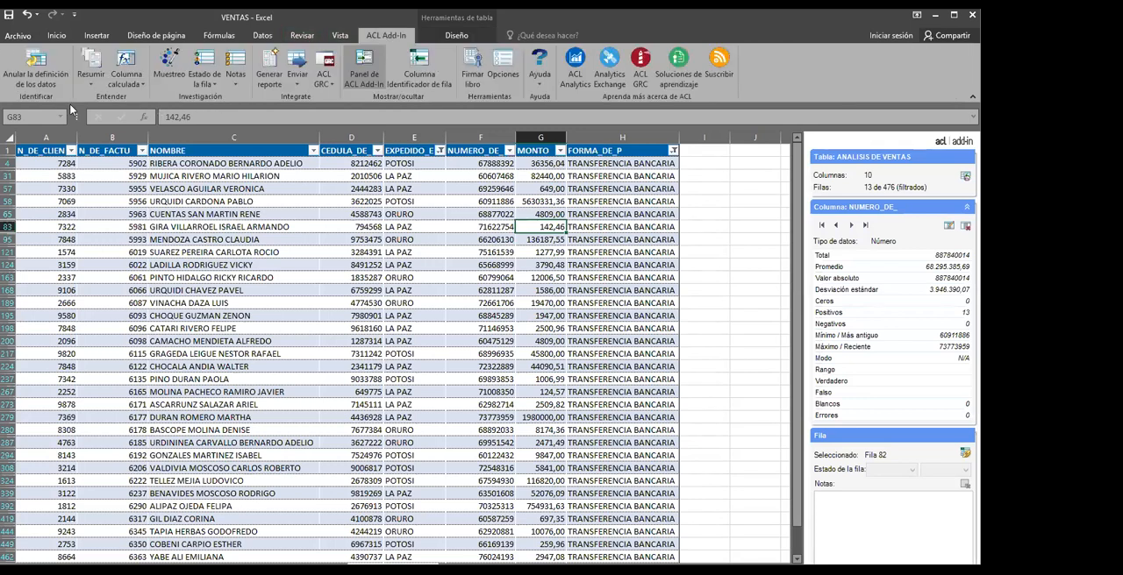
pyautogui.click(129, 78)
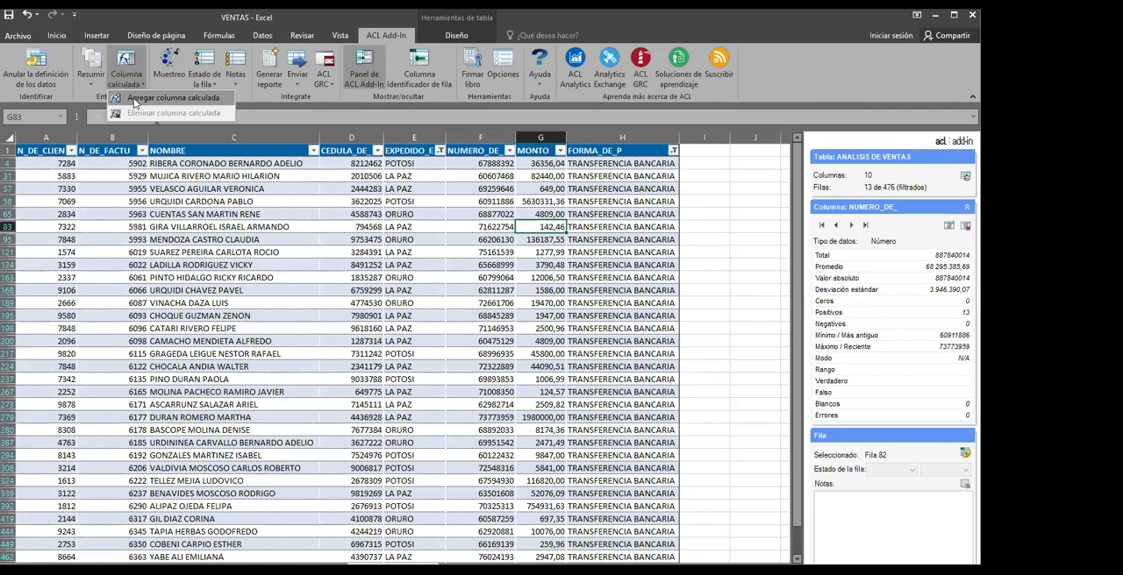
pyautogui.click(134, 98)
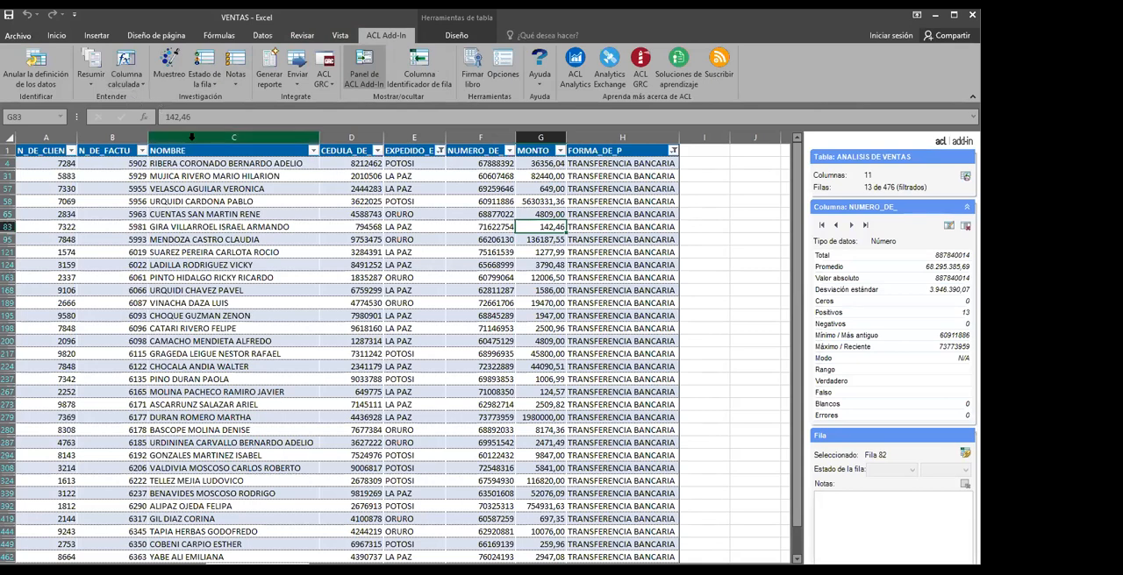
pyautogui.moveTo(678, 570)
pyautogui.mouseDown()
pyautogui.moveTo(694, 570)
pyautogui.moveTo(678, 570)
pyautogui.mouseUp()
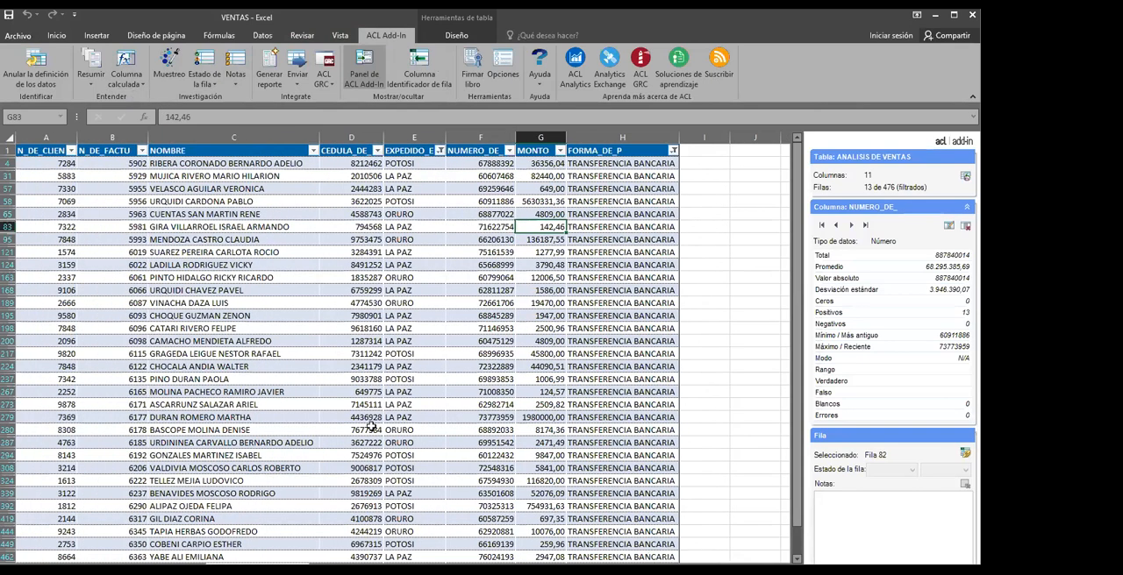
pyautogui.click(608, 200)
pyautogui.click(613, 163)
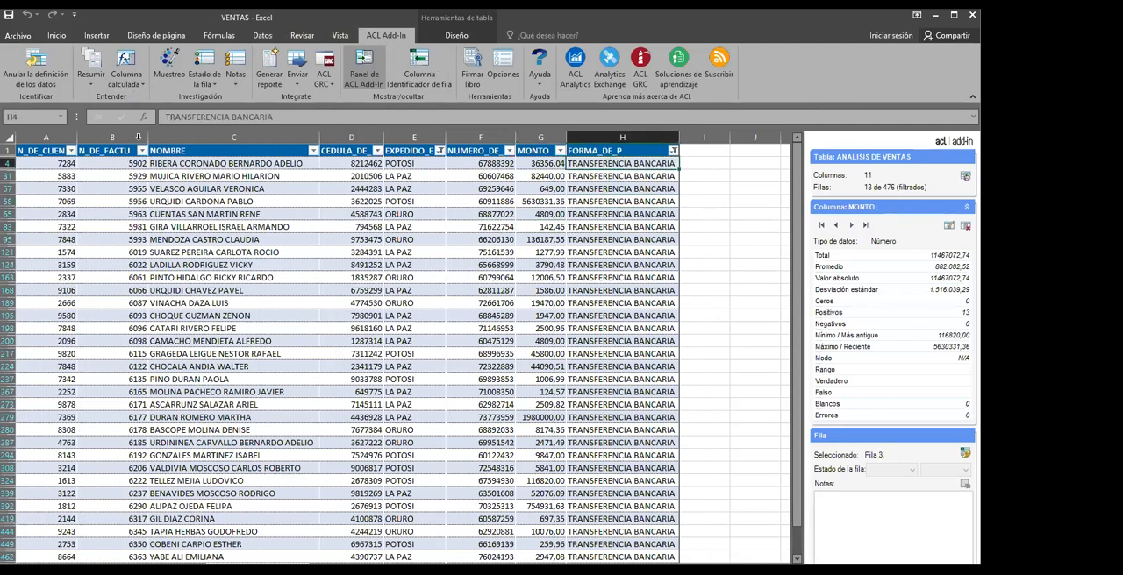
# Add another calculated column to the ACL table and select the empty header-row cell beside FORMA_DE_P
pyautogui.click(134, 84)
pyautogui.click(137, 99)
pyautogui.moveTo(642, 571)
pyautogui.mouseDown()
pyautogui.moveTo(654, 571)
pyautogui.moveTo(640, 571)
pyautogui.mouseUp()
pyautogui.click(63, 251)
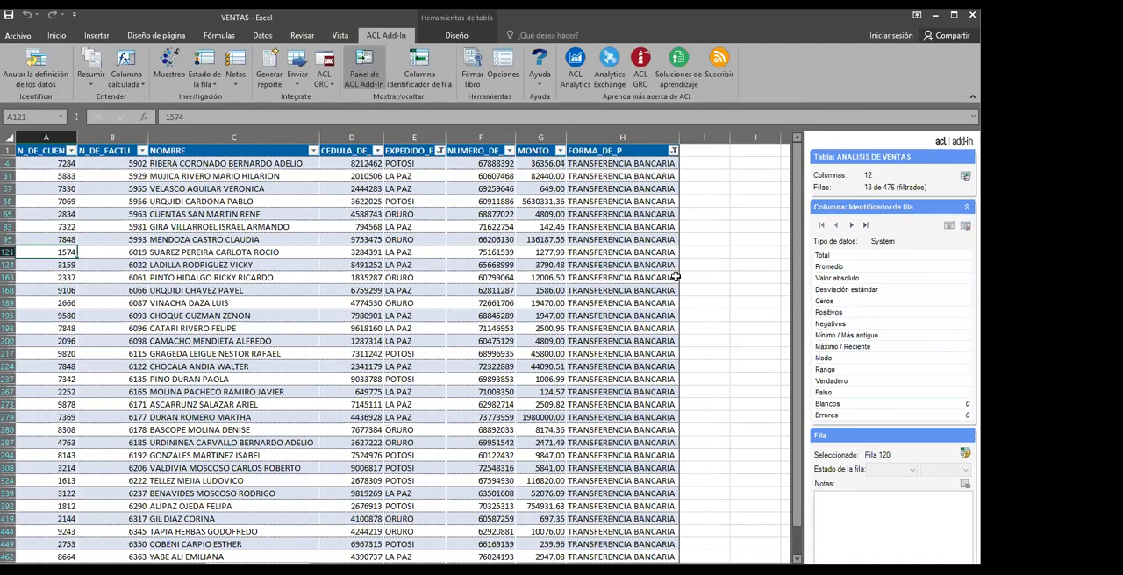
pyautogui.click(646, 138)
pyautogui.click(711, 155)
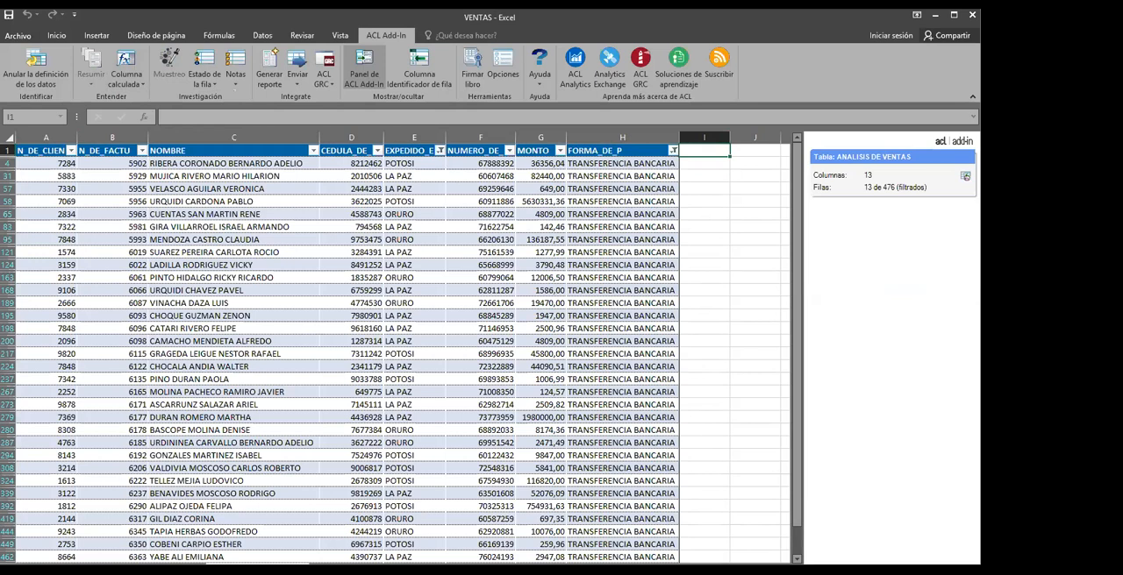
# Restore the workbook window from its maximized state and add a further calculated column with the MONTO header selected
pyautogui.click(954, 15)
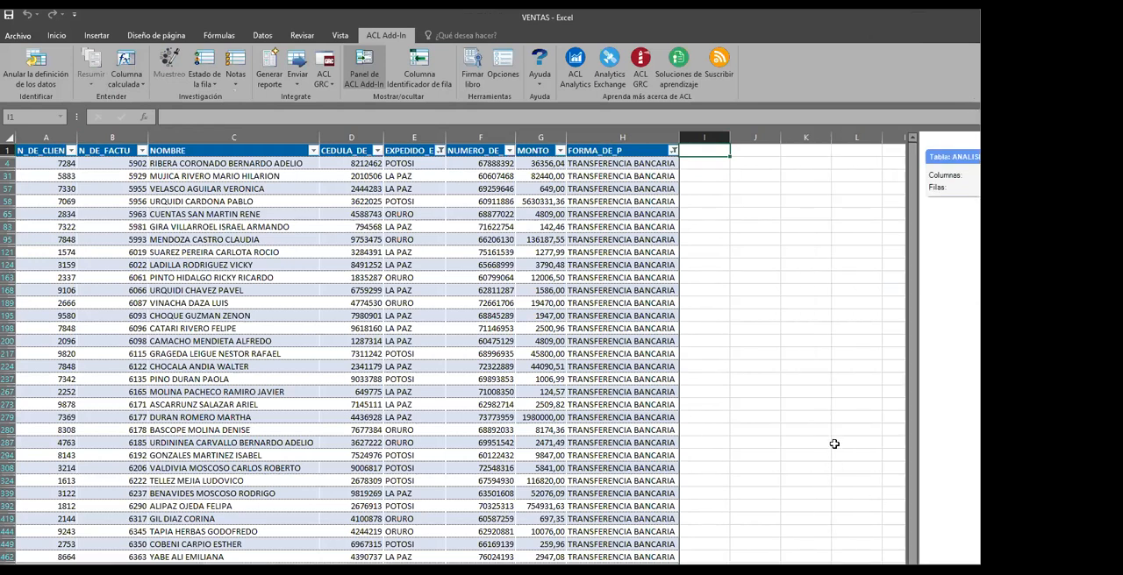
pyautogui.scroll(-1, 907, 272)
pyautogui.scroll(1, 907, 272)
pyautogui.click(373, 237)
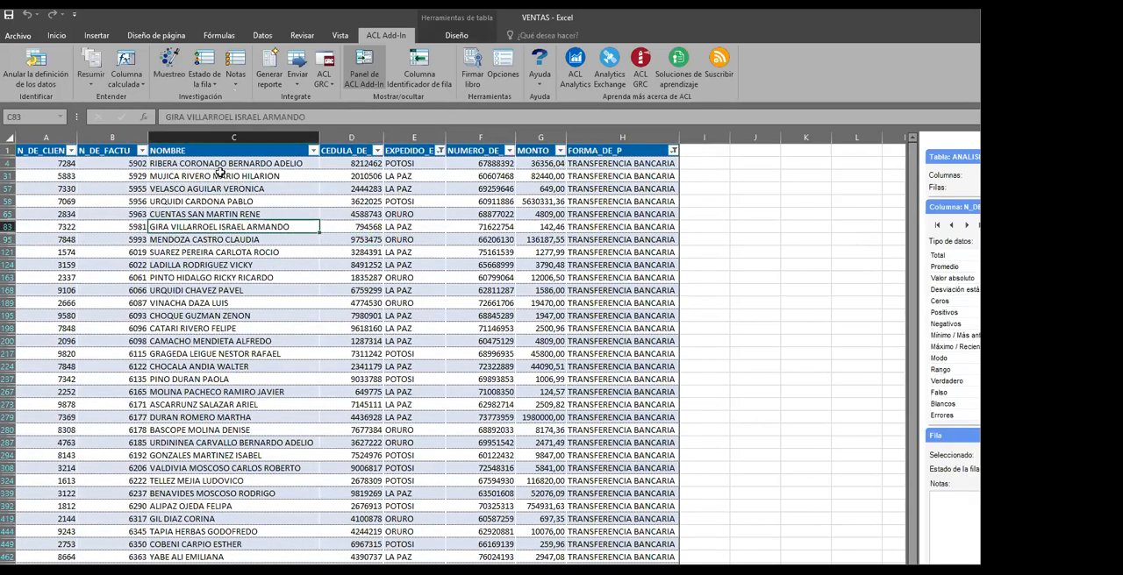
pyautogui.click(533, 190)
pyautogui.click(524, 151)
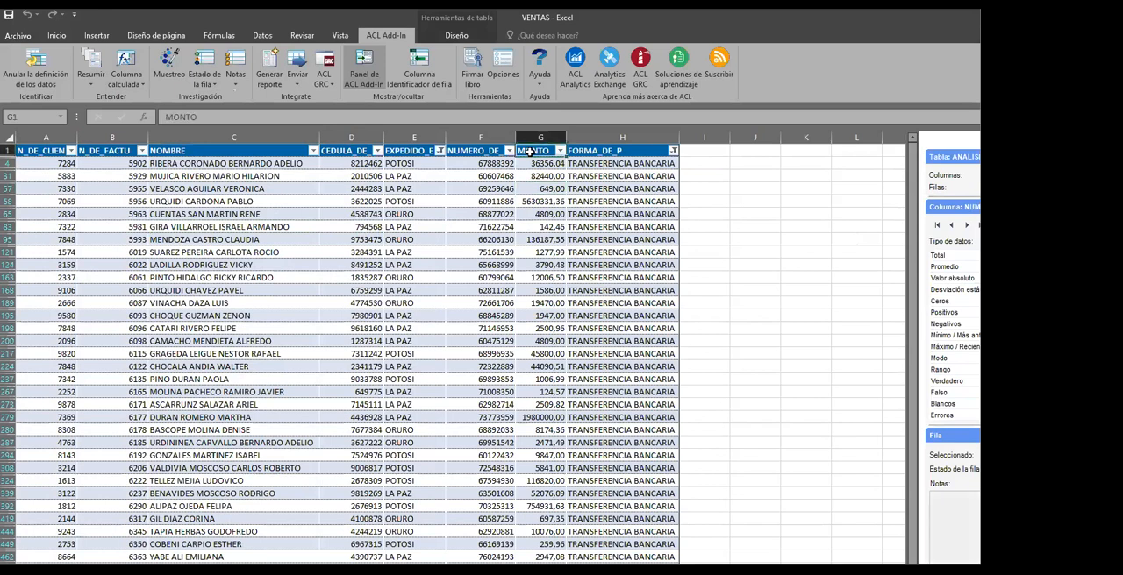
pyautogui.click(130, 83)
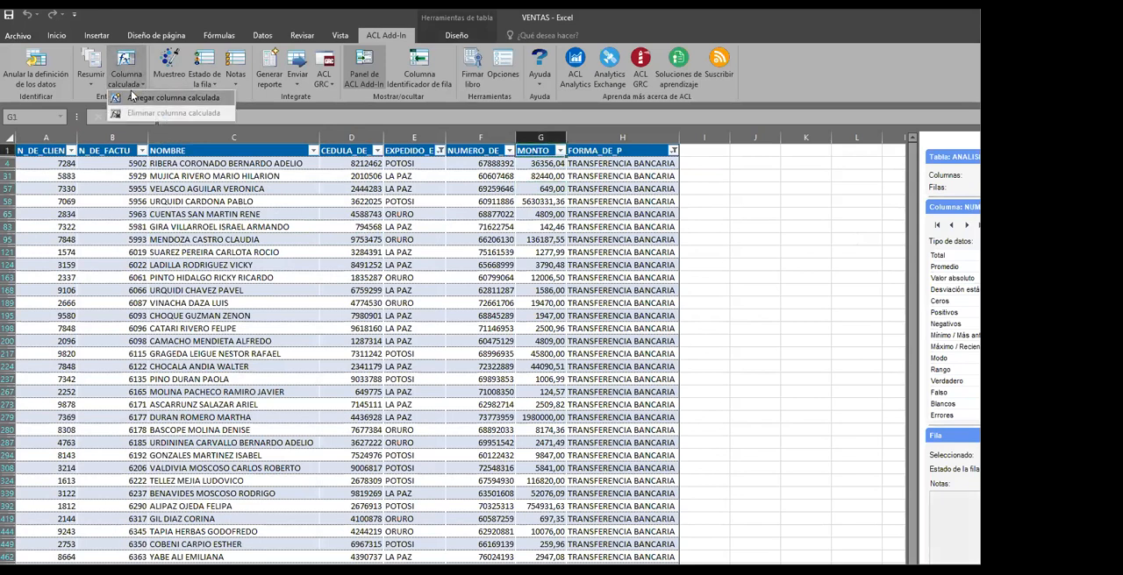
pyautogui.click(131, 91)
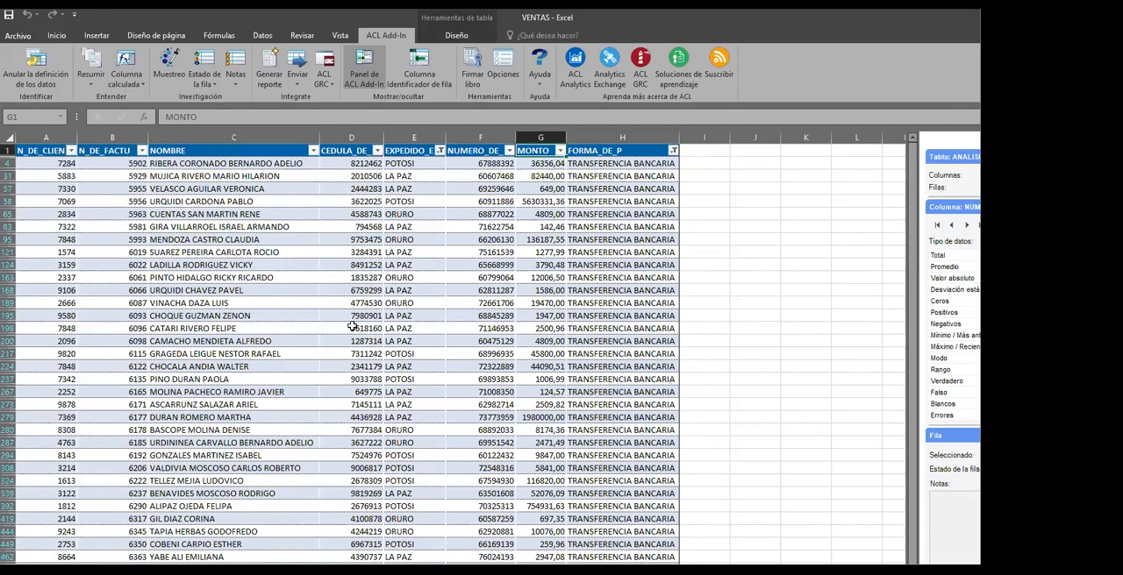
# Look over the ACL Add-In summarizing options Resumir, Antigüedad and Estratificar, and browse the filtered sales records
pyautogui.click(253, 293)
pyautogui.click(209, 278)
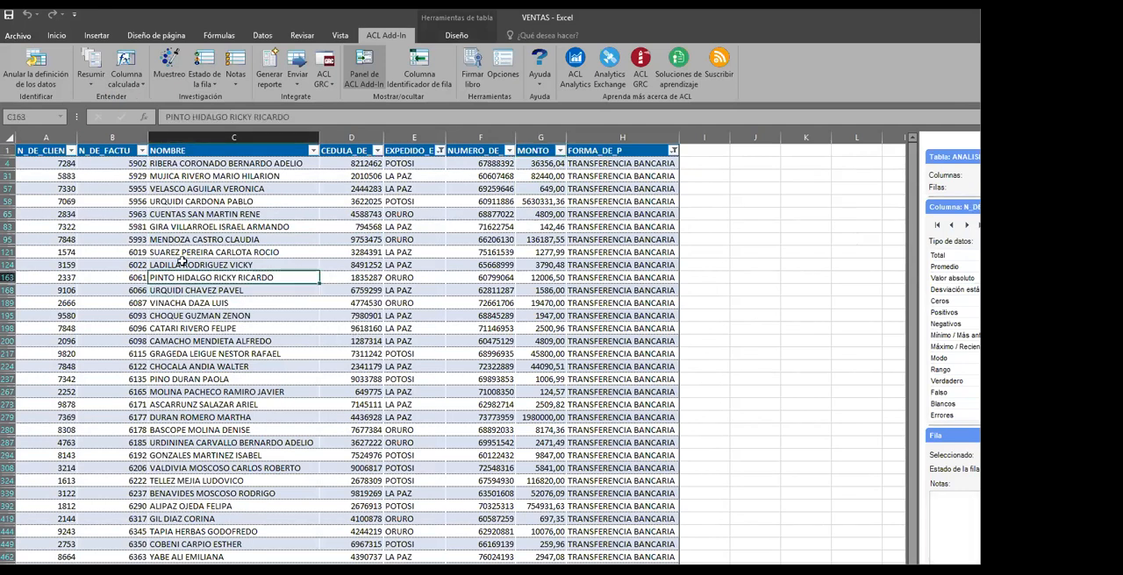
pyautogui.click(430, 299)
pyautogui.click(273, 226)
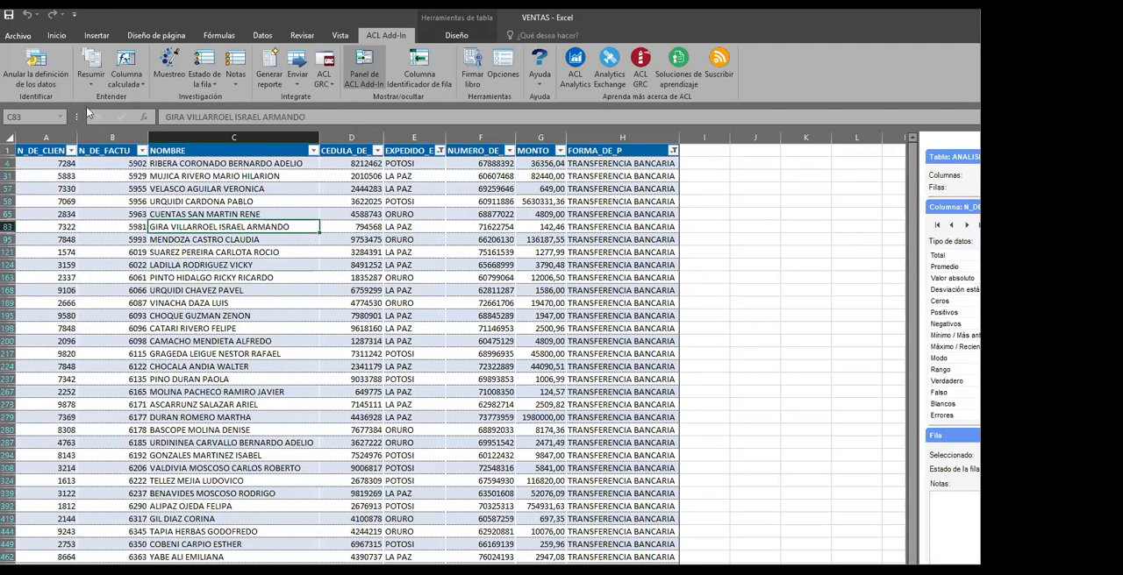
pyautogui.click(92, 84)
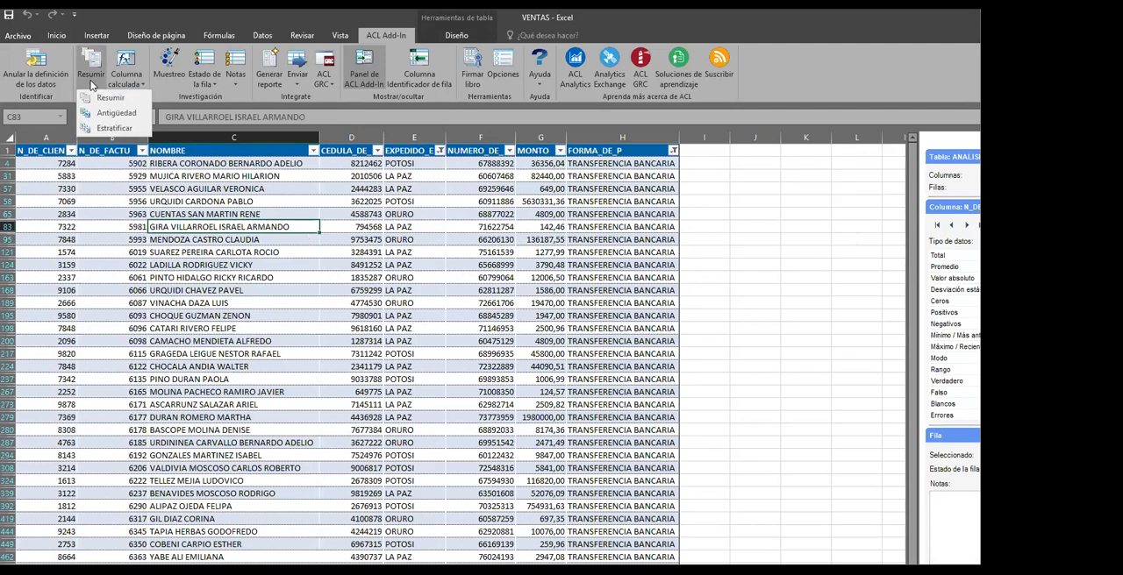
pyautogui.click(375, 267)
pyautogui.click(360, 305)
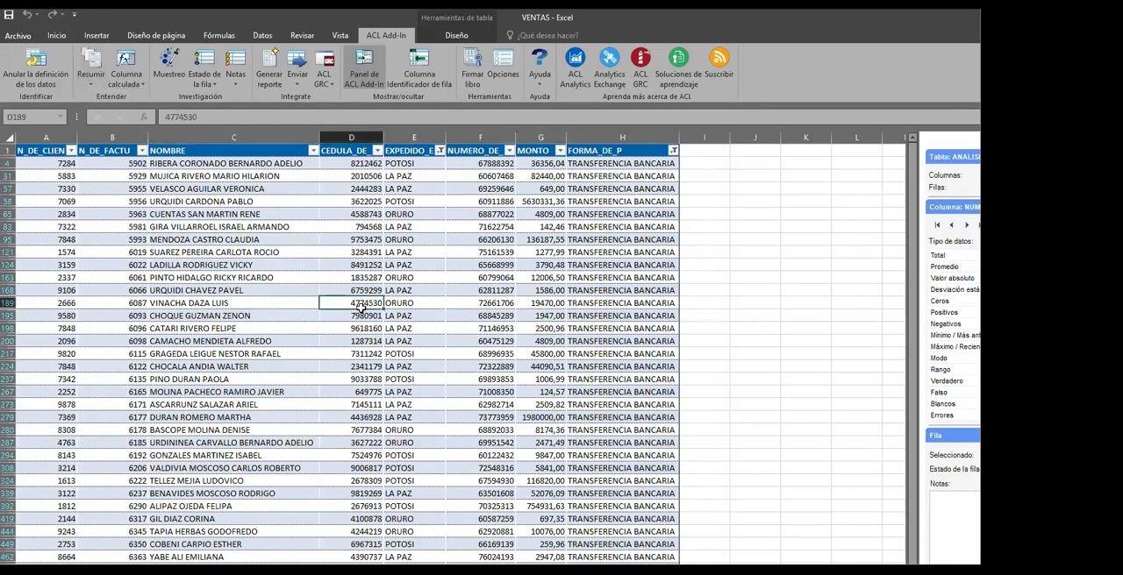
pyautogui.click(259, 531)
pyautogui.click(486, 440)
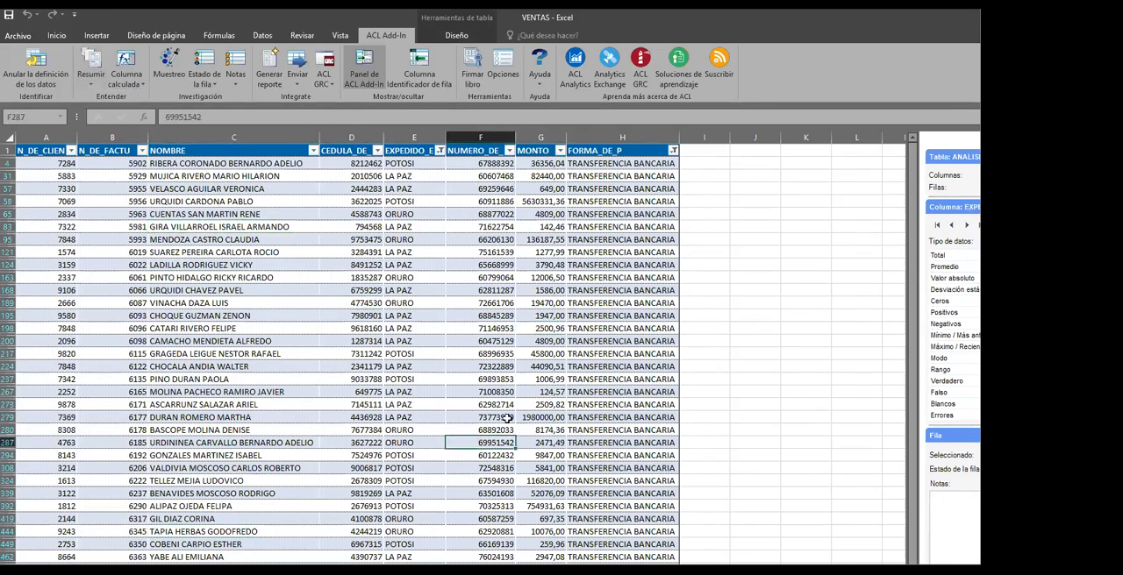
pyautogui.scroll(-1, 509, 388)
pyautogui.scroll(2, 515, 358)
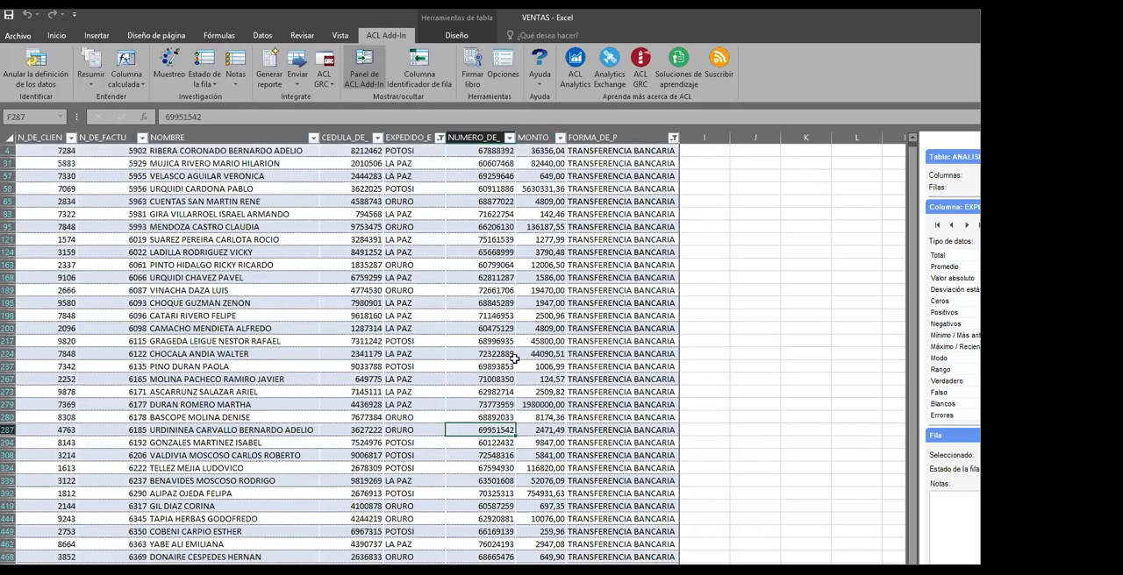
pyautogui.click(531, 264)
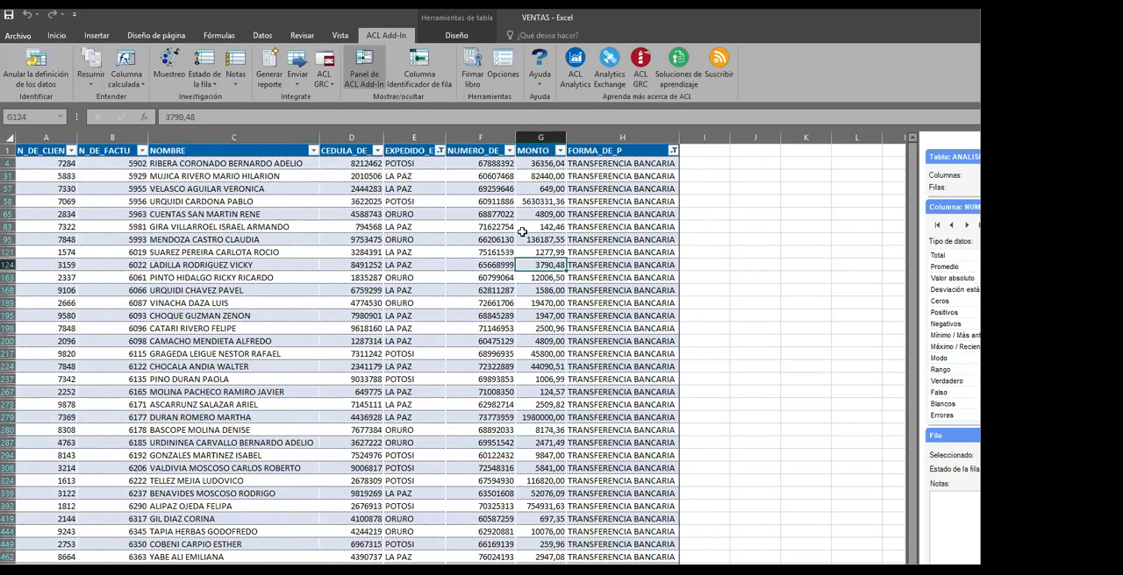
pyautogui.click(477, 264)
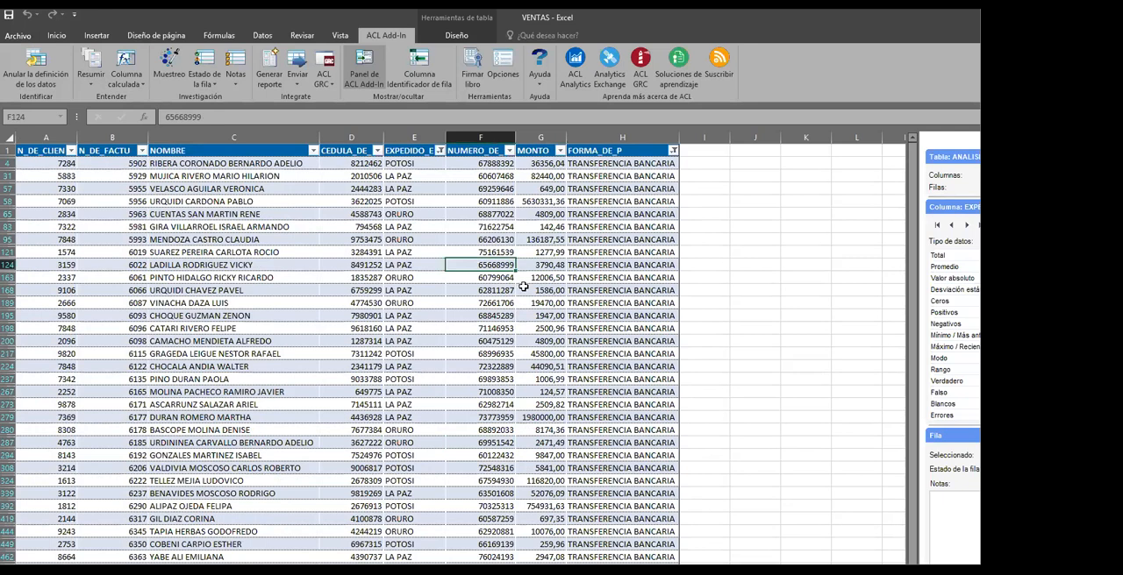
pyautogui.click(400, 281)
pyautogui.click(339, 279)
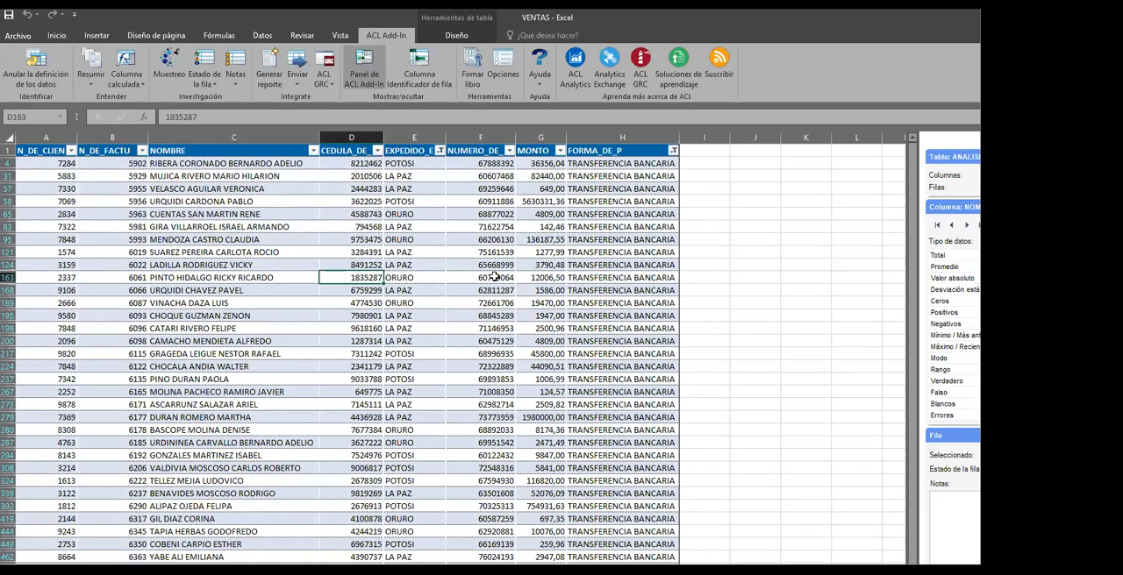
pyautogui.click(494, 277)
pyautogui.click(91, 77)
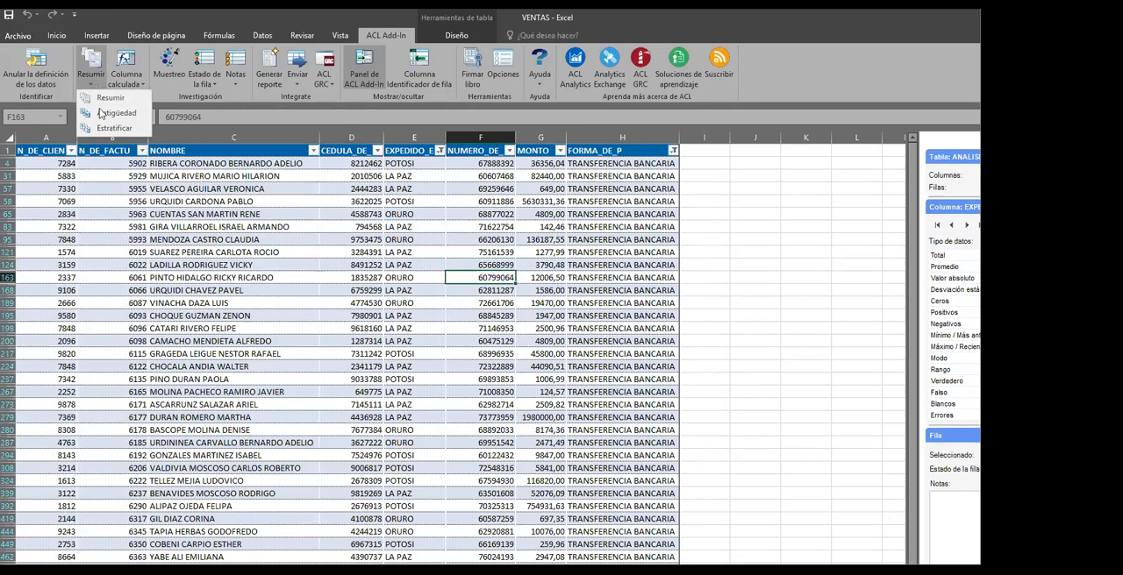
pyautogui.click(307, 224)
pyautogui.click(481, 237)
pyautogui.click(601, 242)
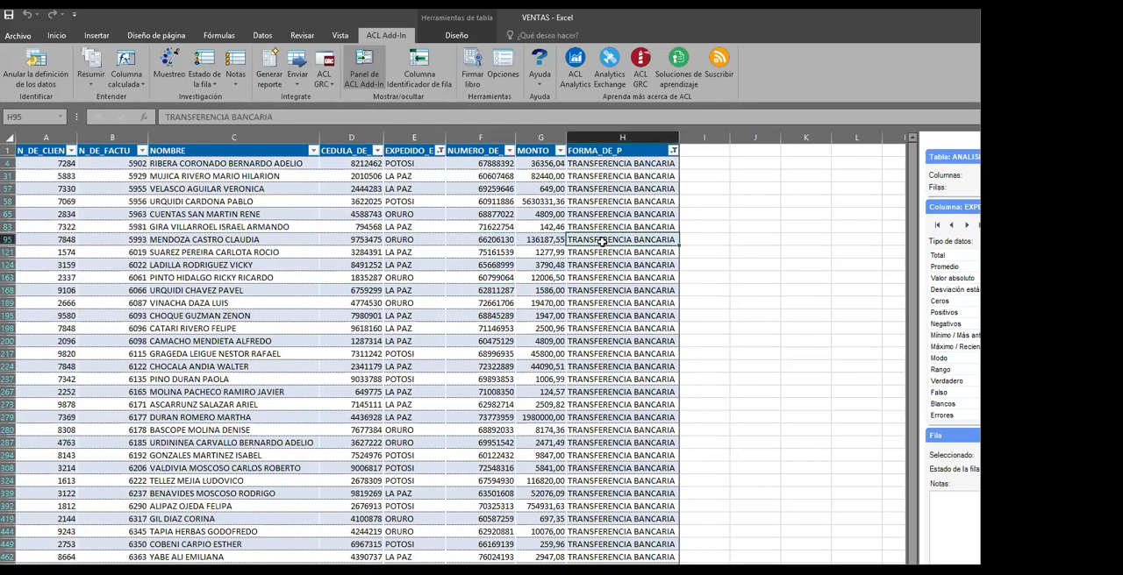
pyautogui.click(509, 267)
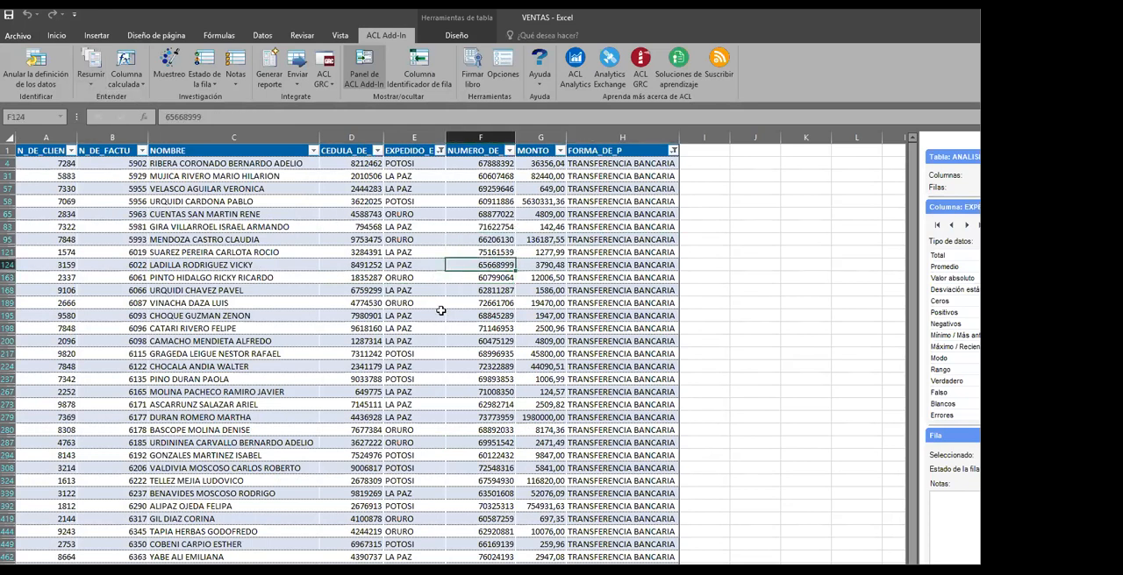
# Stratify the MONTO column with count and percentage included, no extra columns summarized, and an ACL Add-In table as the output type
pyautogui.click(92, 85)
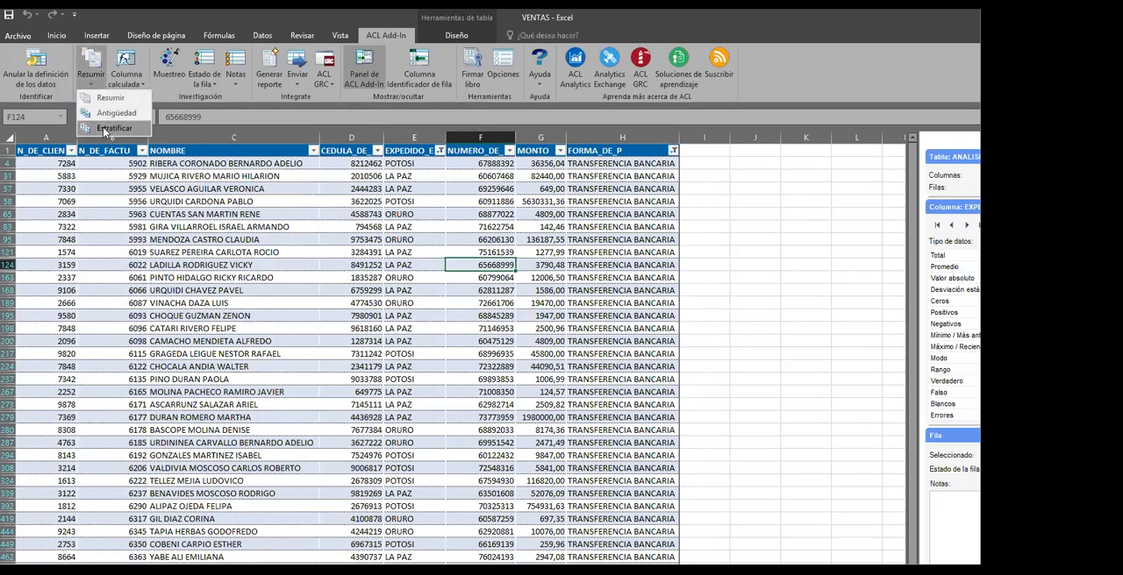
pyautogui.click(103, 127)
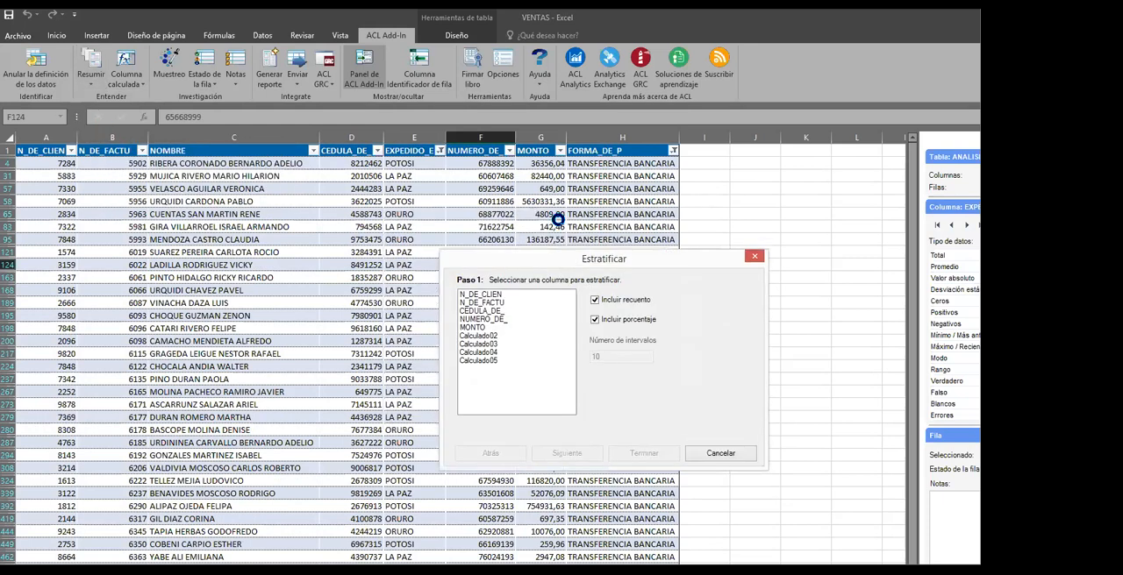
pyautogui.click(478, 330)
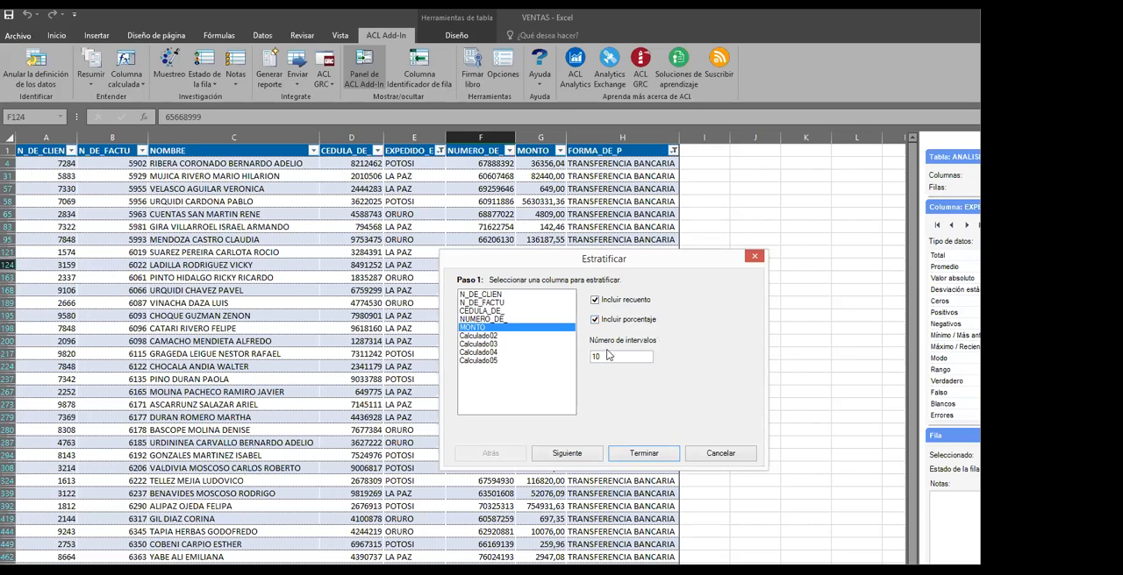
pyautogui.moveTo(604, 354); pyautogui.dragTo(587, 356)
pyautogui.click(583, 454)
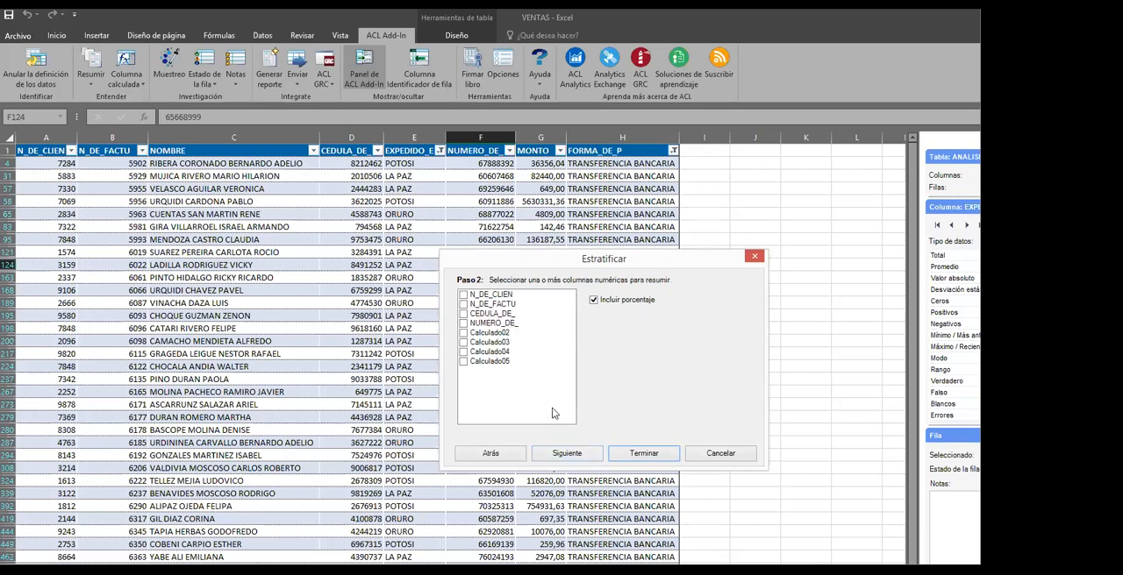
pyautogui.click(577, 454)
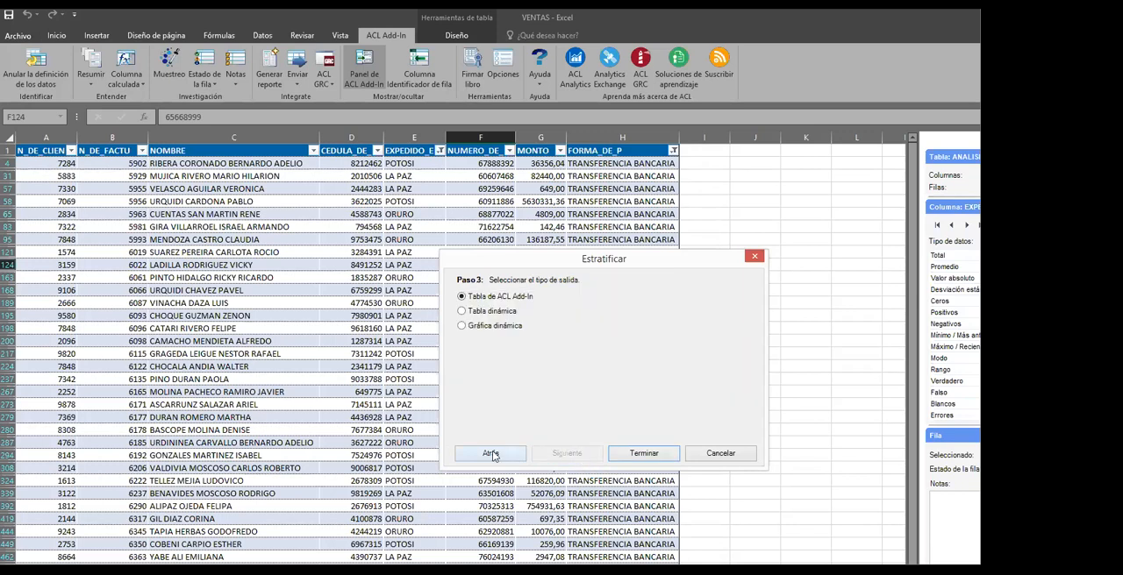
pyautogui.click(494, 454)
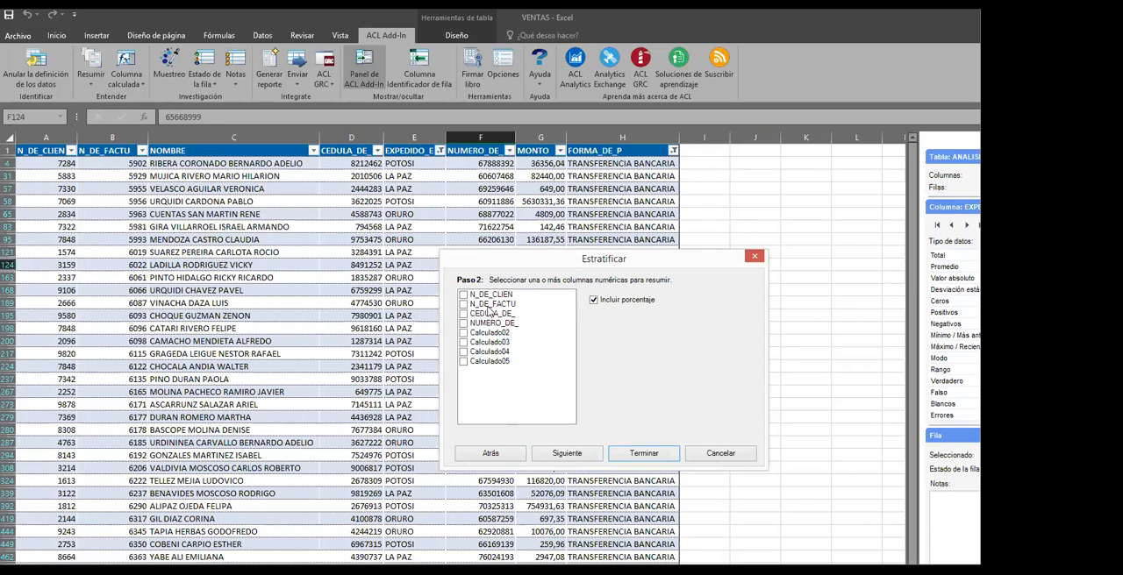
pyautogui.click(588, 453)
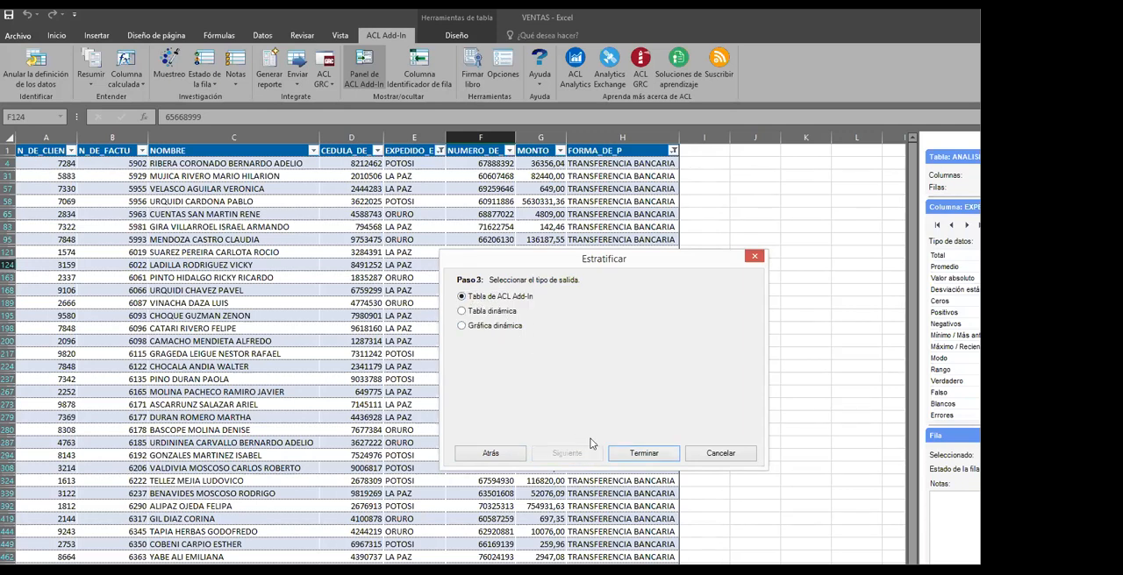
pyautogui.click(639, 455)
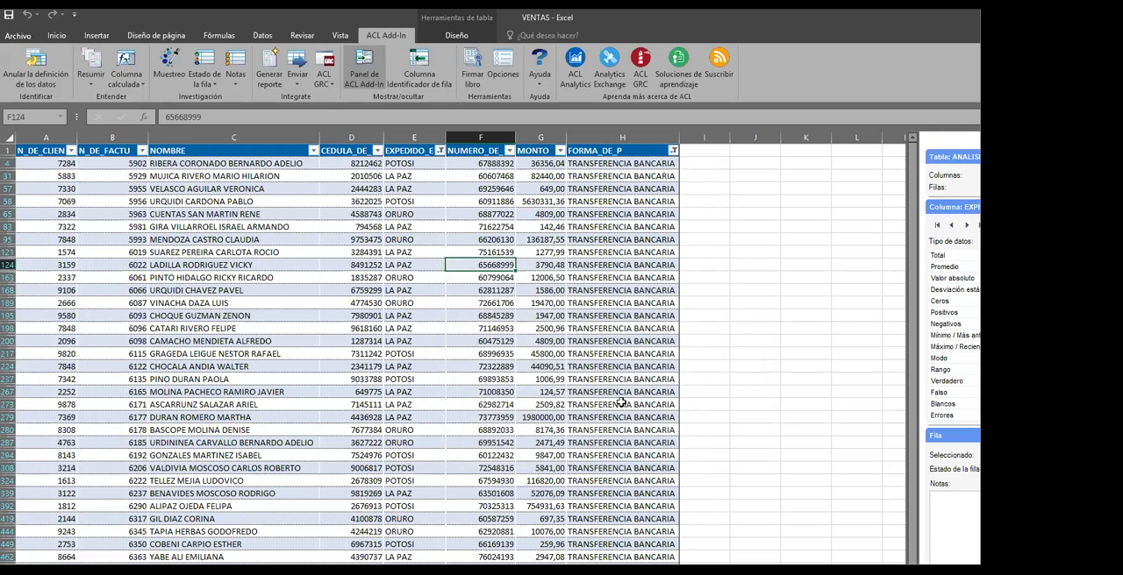
# Browse the filtered bank-transfer records, switch to the unfiltered sales sheet and look over its MONTO and FORMA_DE_P columns
pyautogui.click(649, 365)
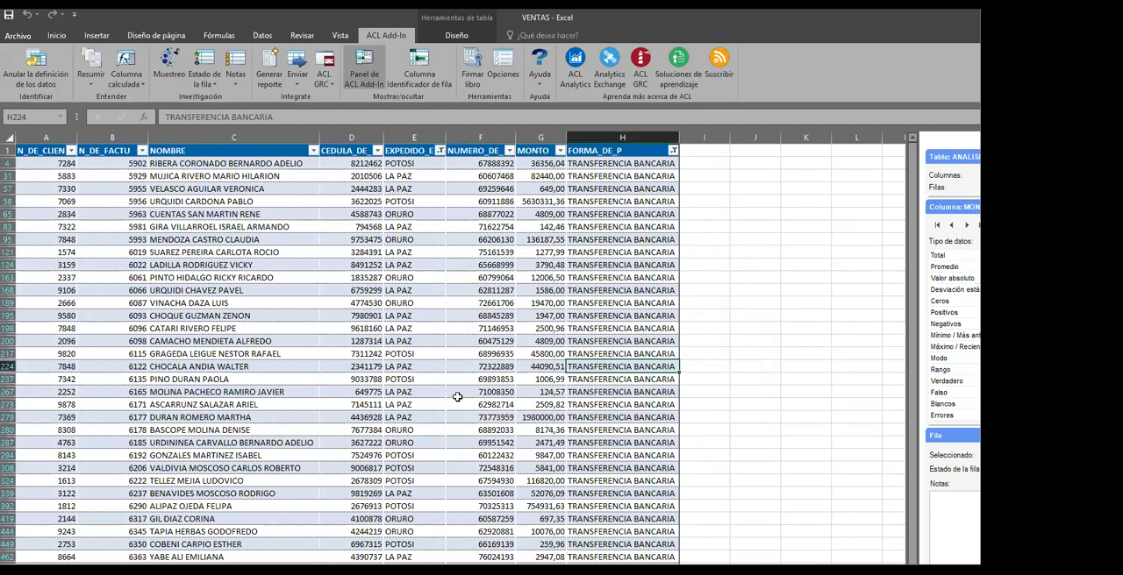
pyautogui.click(373, 380)
pyautogui.click(472, 377)
pyautogui.click(543, 329)
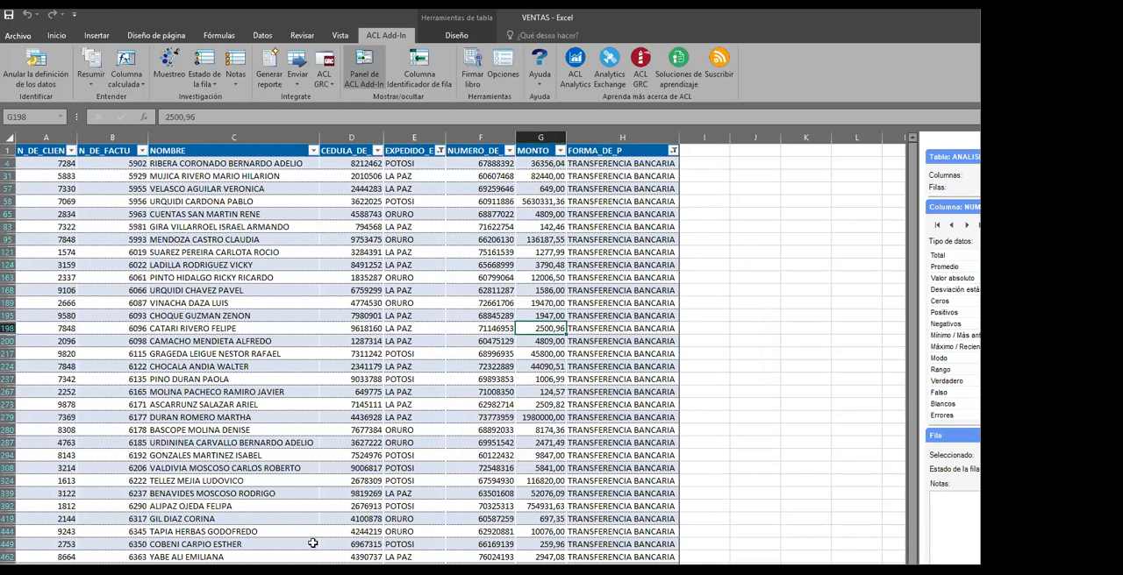
pyautogui.click(417, 390)
pyautogui.click(437, 339)
pyautogui.click(449, 328)
pyautogui.click(658, 349)
pyautogui.click(616, 406)
pyautogui.click(639, 418)
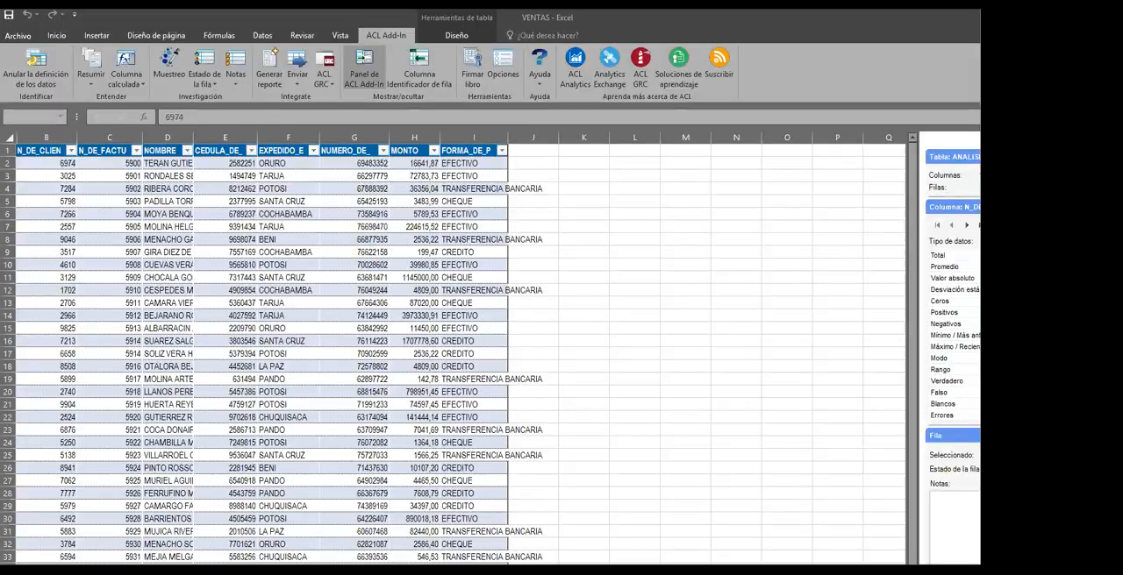
pyautogui.click(537, 377)
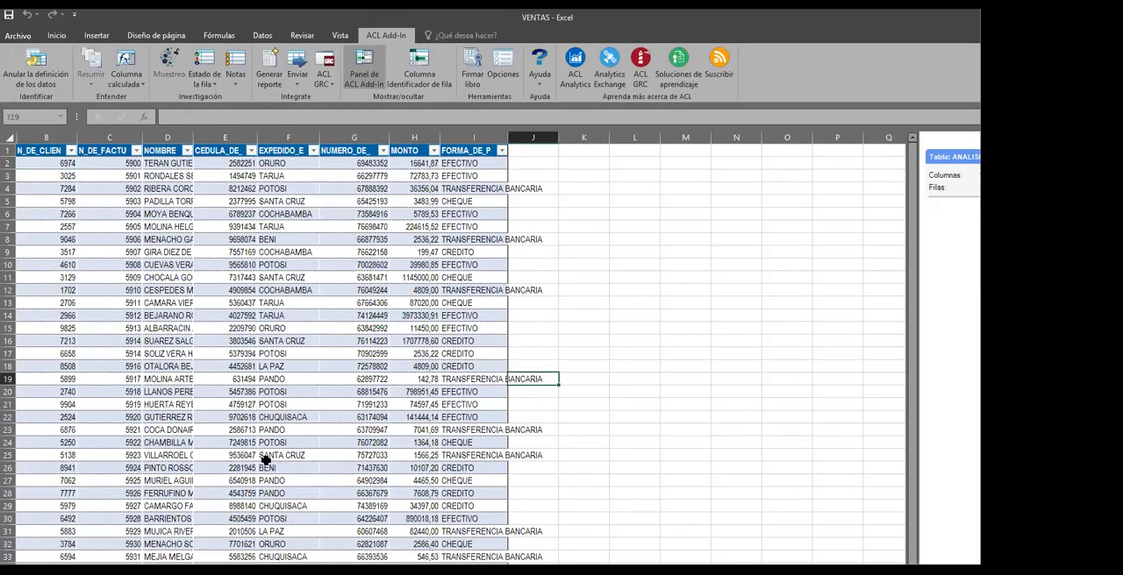
pyautogui.click(222, 441)
pyautogui.click(526, 305)
pyautogui.click(472, 266)
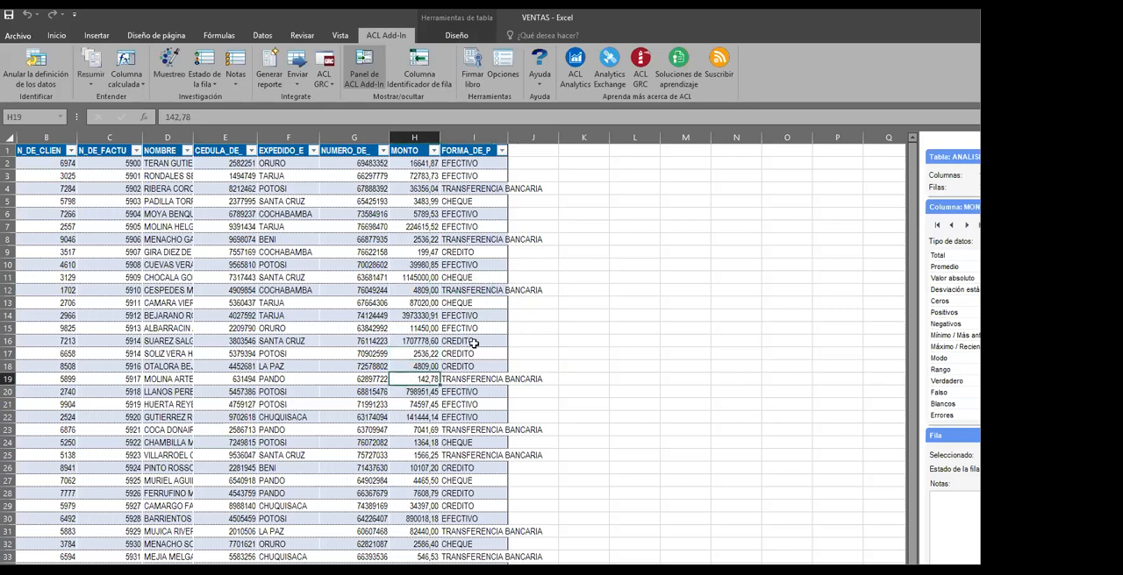
pyautogui.click(477, 341)
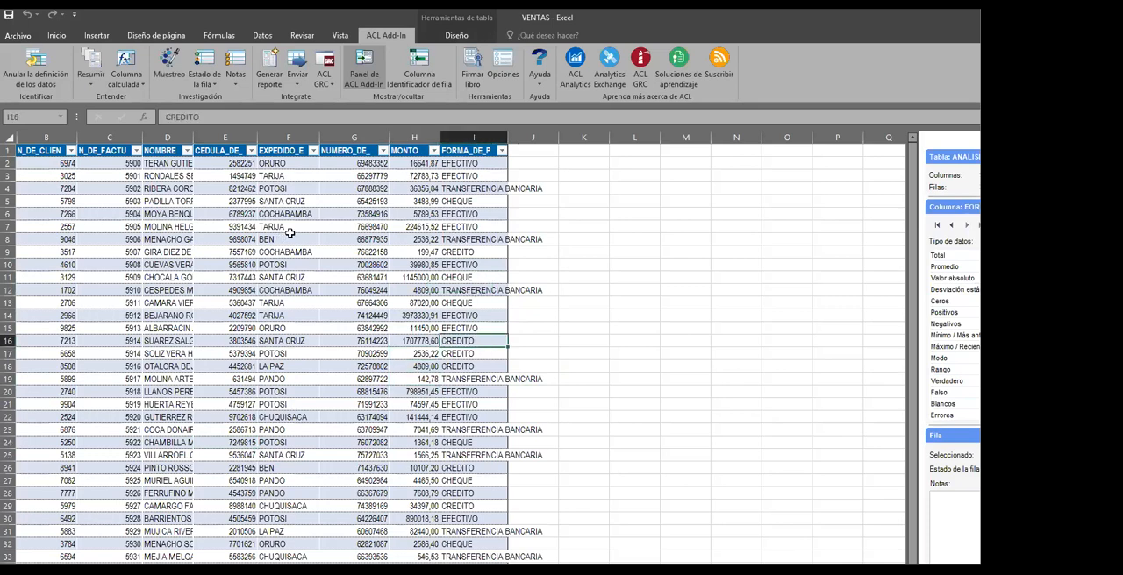
# Add an ACL Add-In calculated column to the unfiltered sales table with a MONTO cell selected
pyautogui.click(400, 226)
pyautogui.click(133, 76)
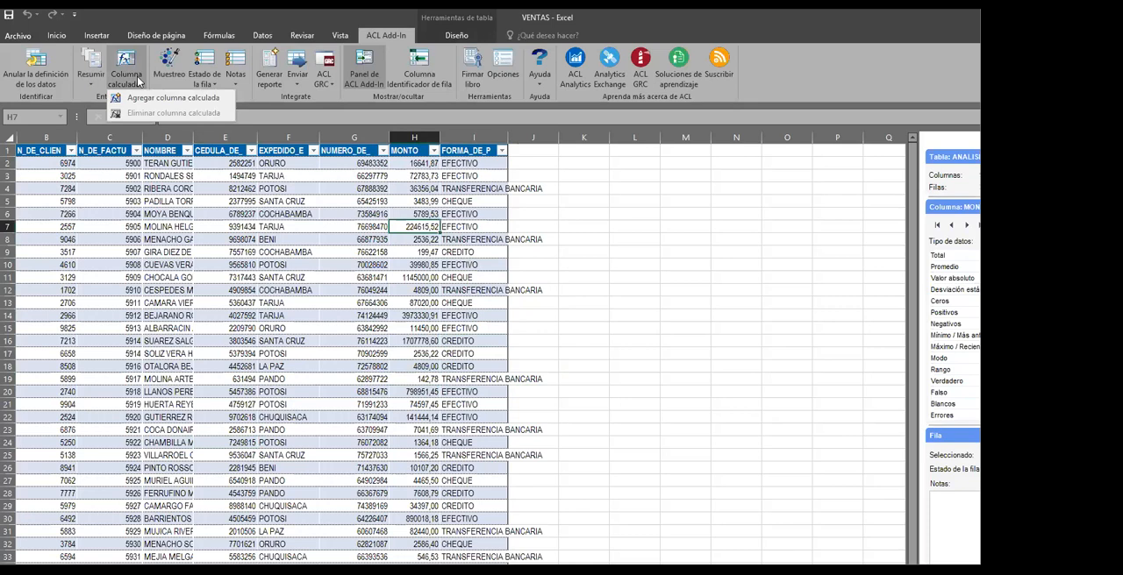
pyautogui.click(154, 98)
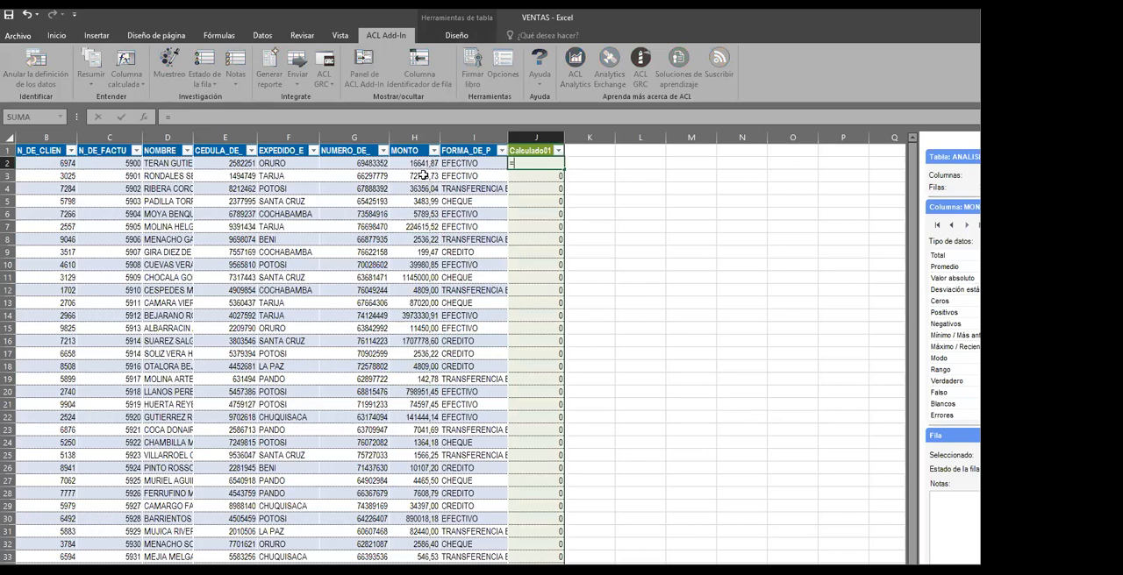
pyautogui.write('SI')
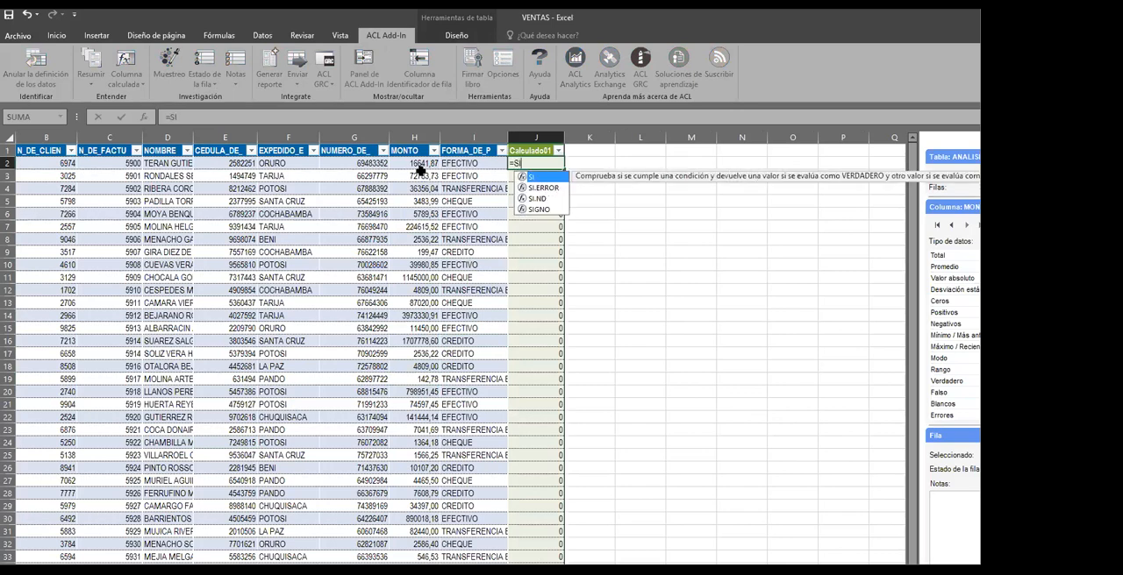
pyautogui.write('(')
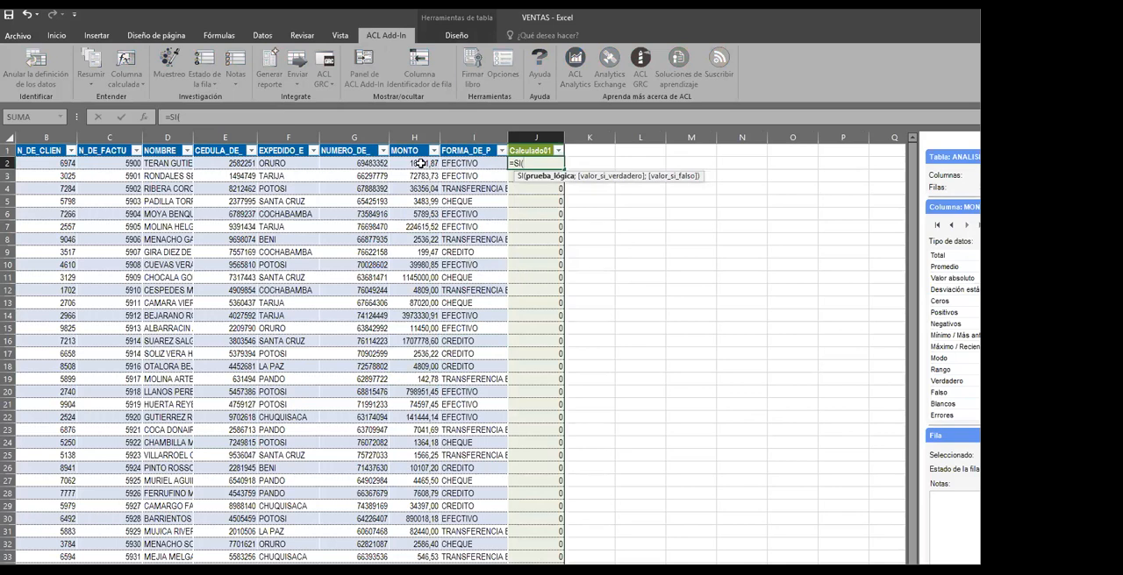
pyautogui.click(422, 163)
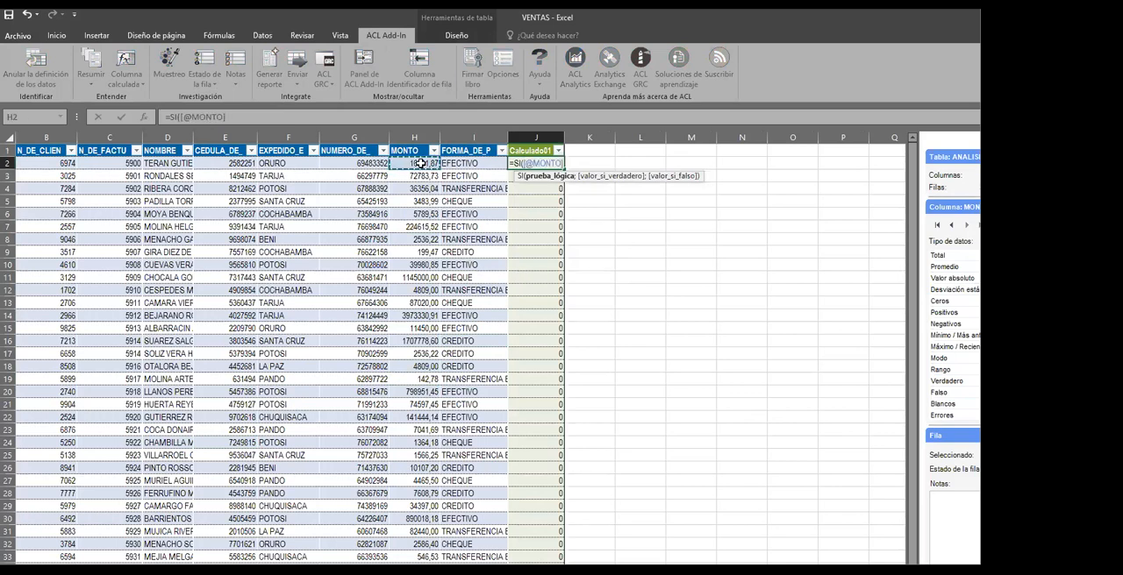
pyautogui.write('>300')
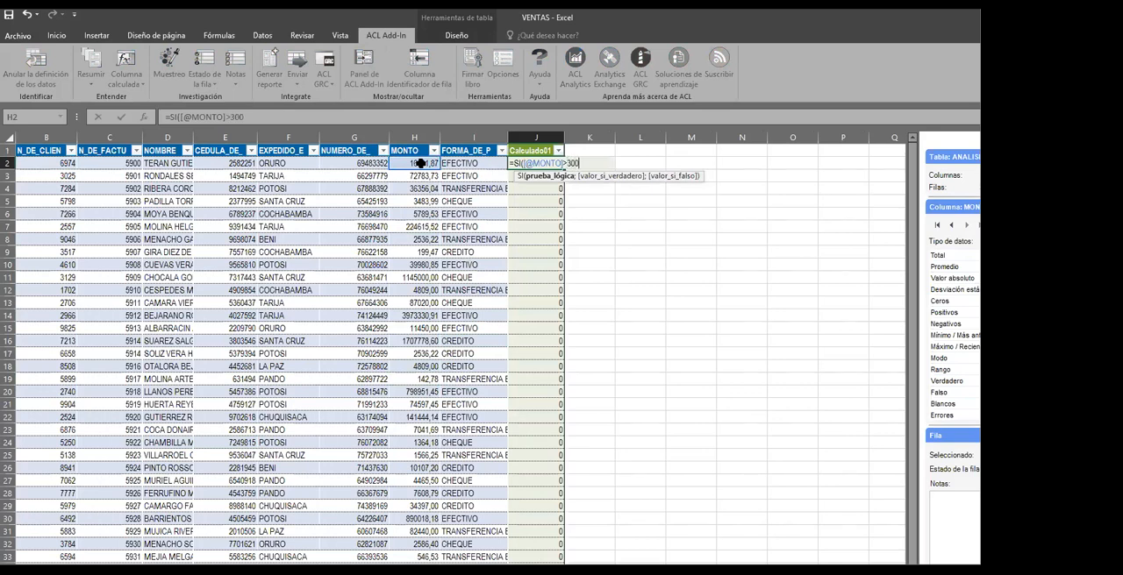
pyautogui.write('0,')
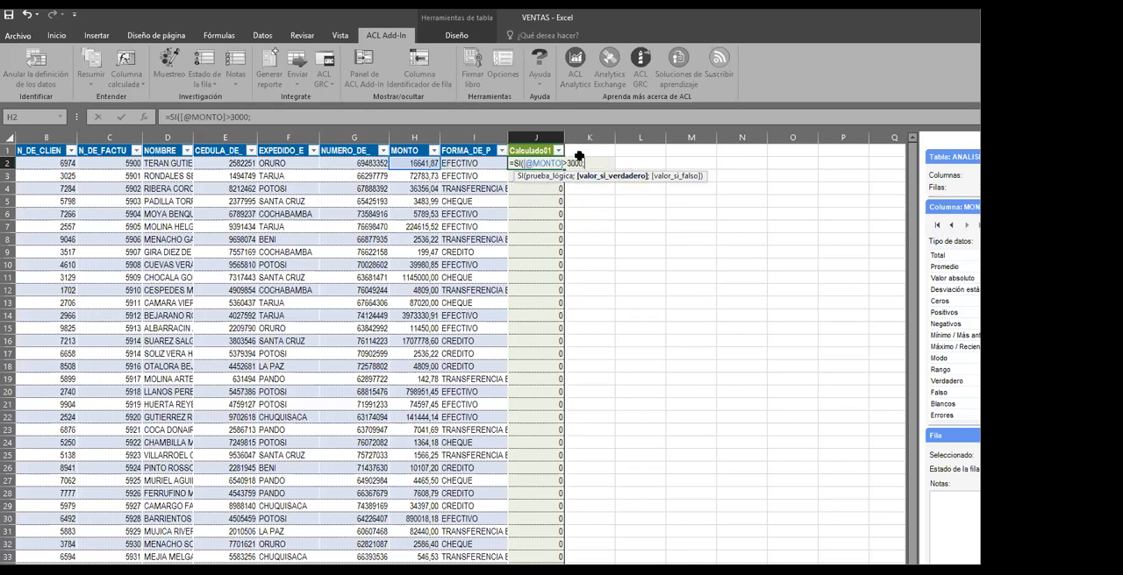
pyautogui.click(422, 163)
pyautogui.write(';""')
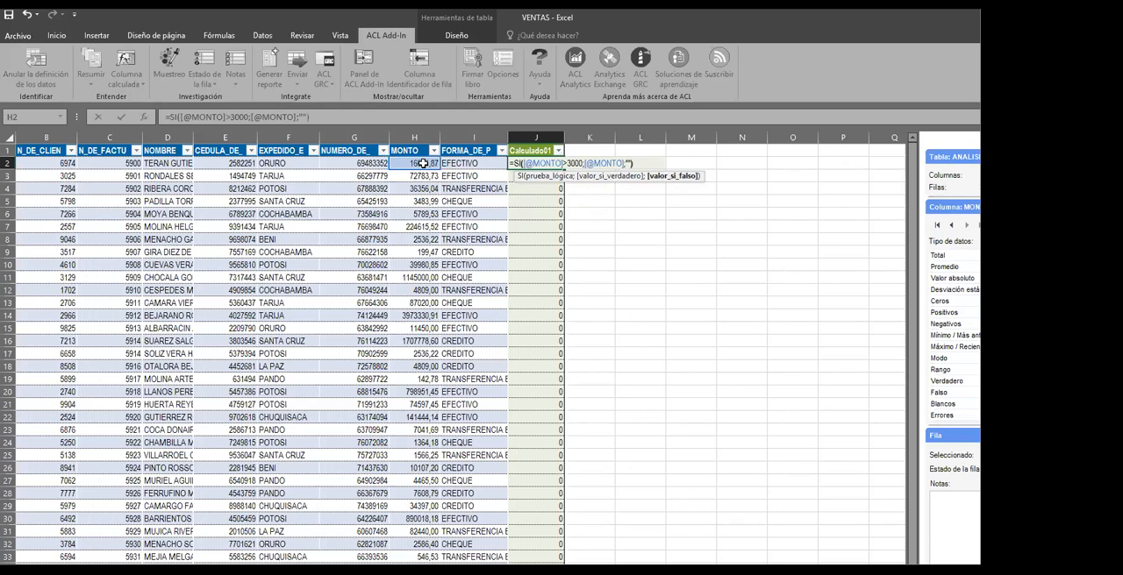
pyautogui.write(')')
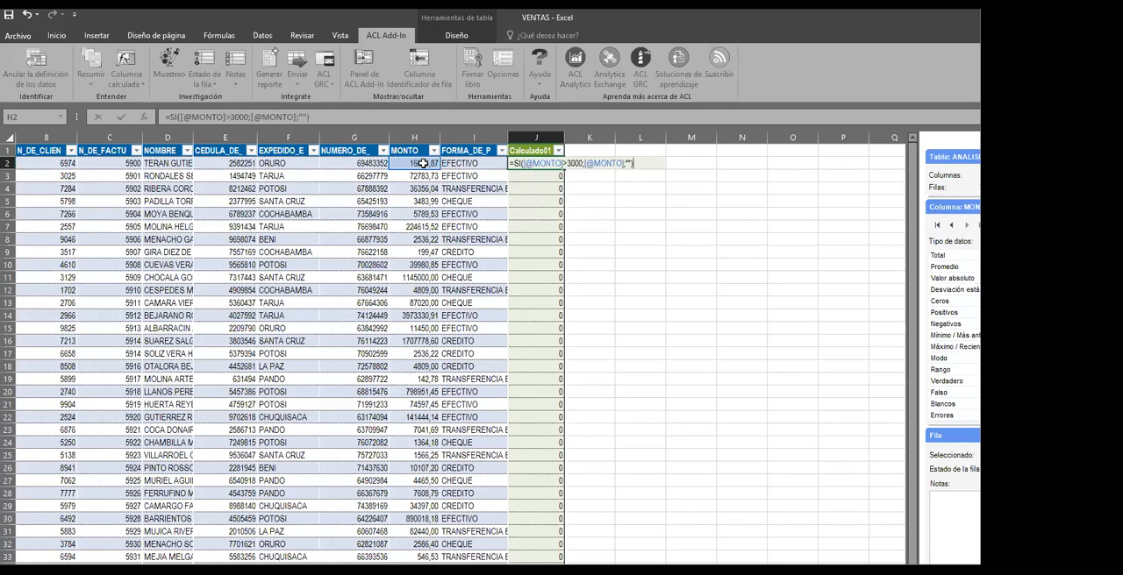
pyautogui.press('Return')
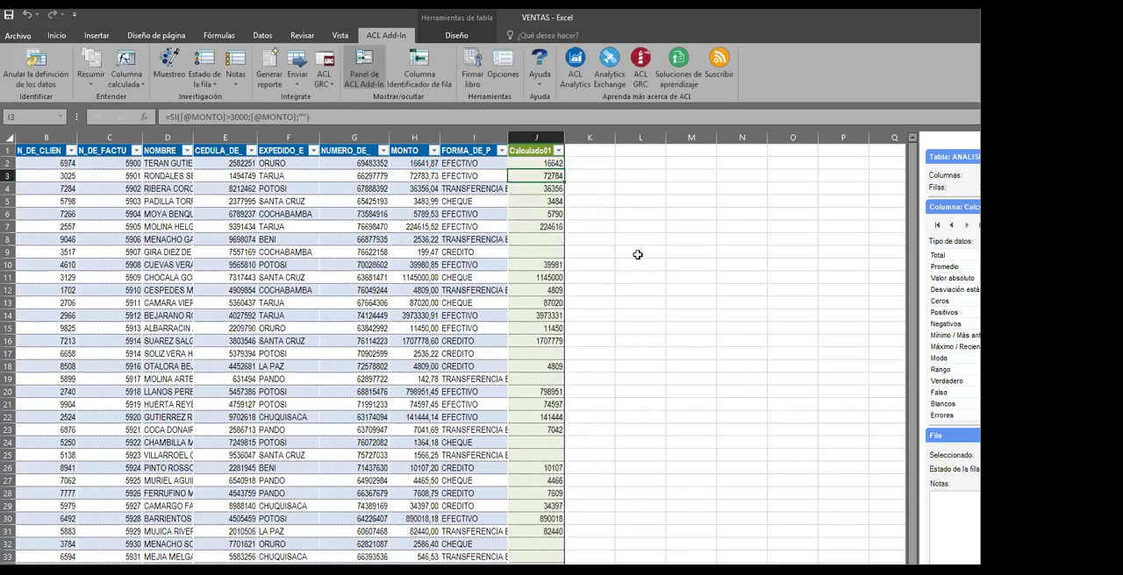
# Filter the Calculado01 column to exclude the blank (Vacías) entries
pyautogui.click(547, 264)
pyautogui.click(538, 328)
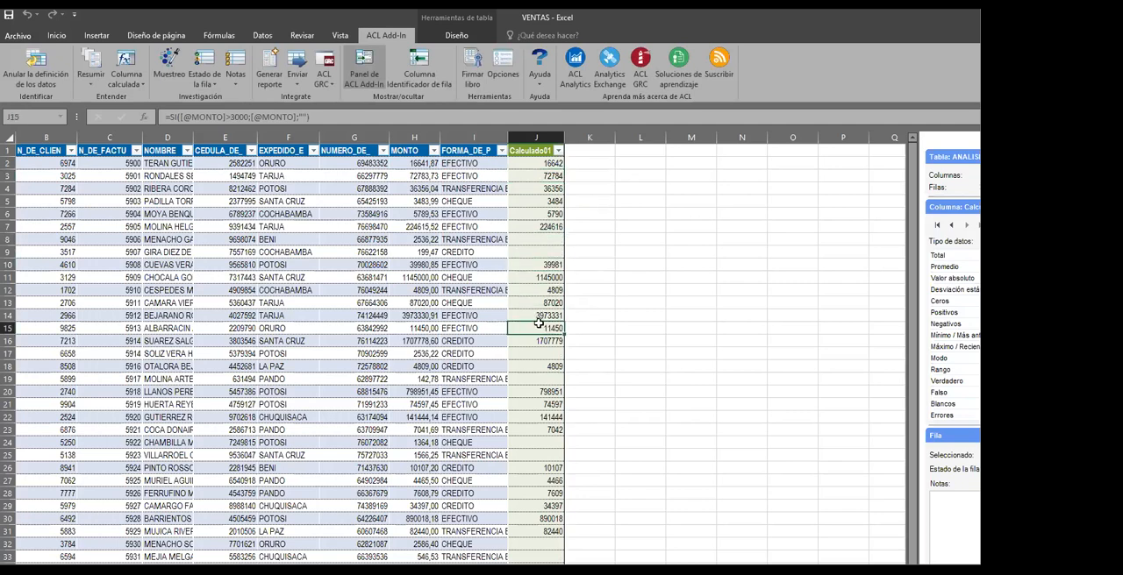
pyautogui.click(558, 151)
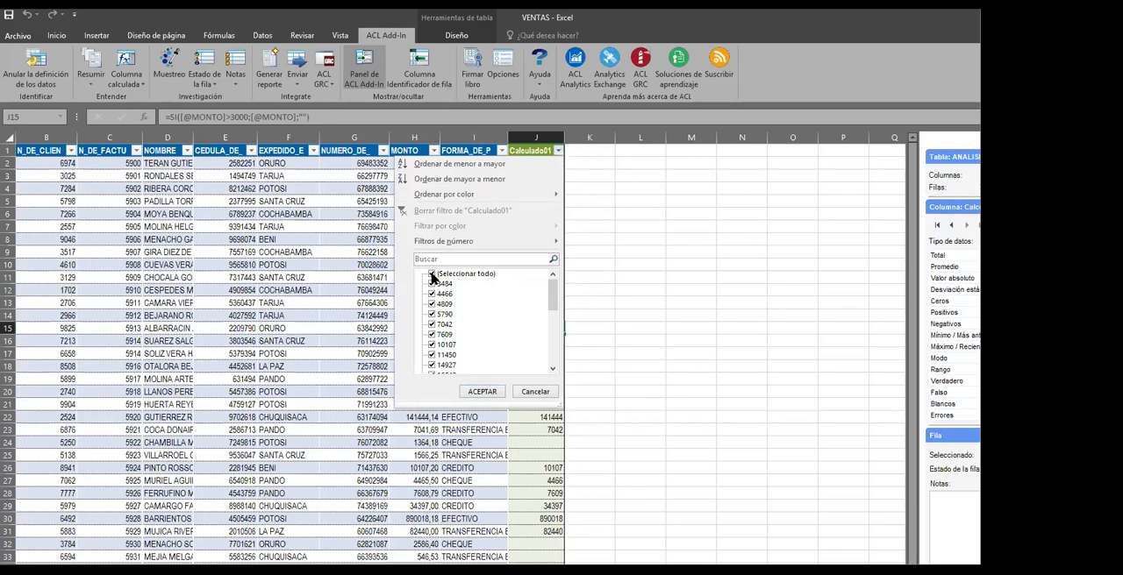
pyautogui.moveTo(552, 309); pyautogui.dragTo(552, 349)
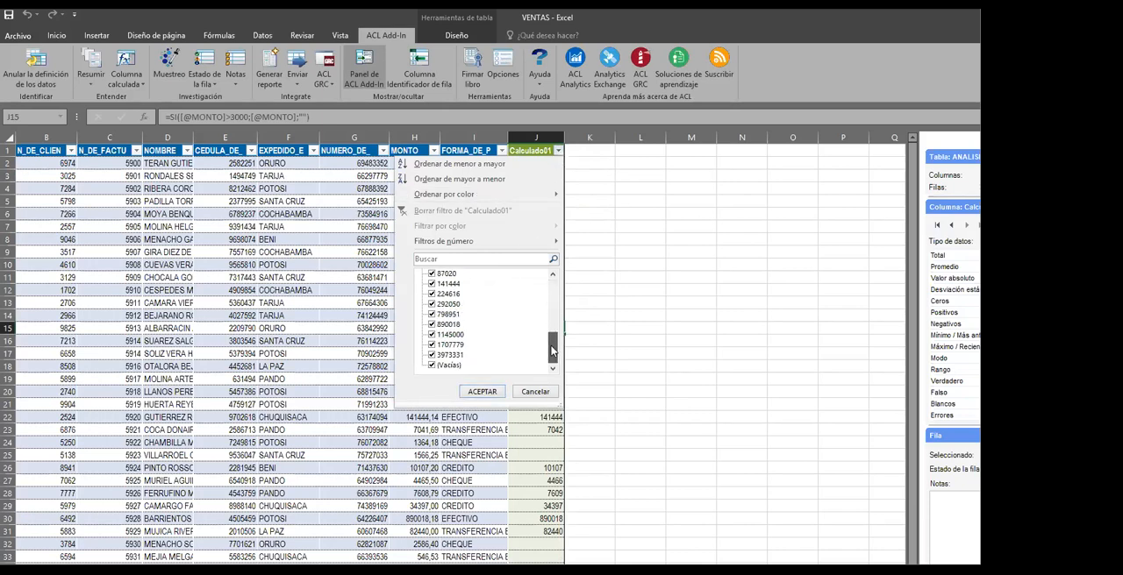
pyautogui.click(433, 365)
pyautogui.click(481, 392)
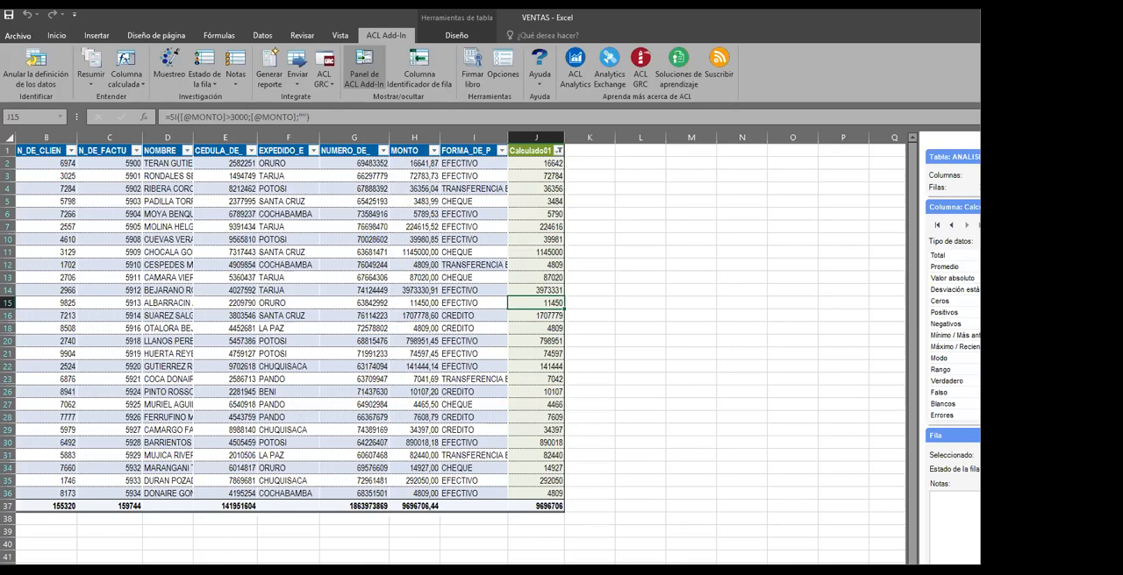
# Filter the EXPEDIDO_E column to show only COCHABAMBA and LA PAZ records
pyautogui.click(488, 278)
pyautogui.click(404, 329)
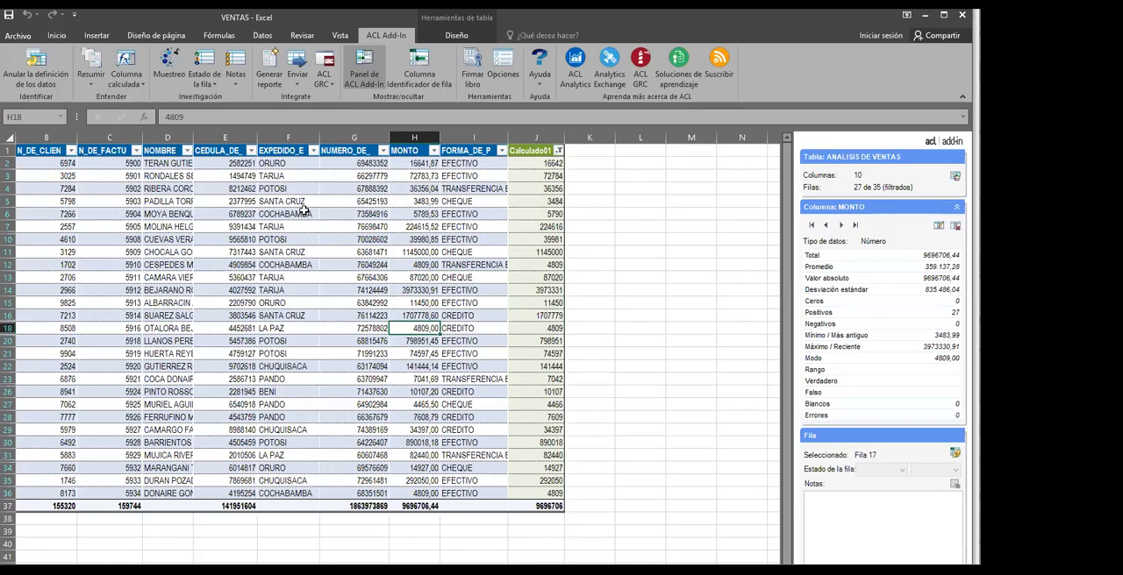
pyautogui.click(298, 316)
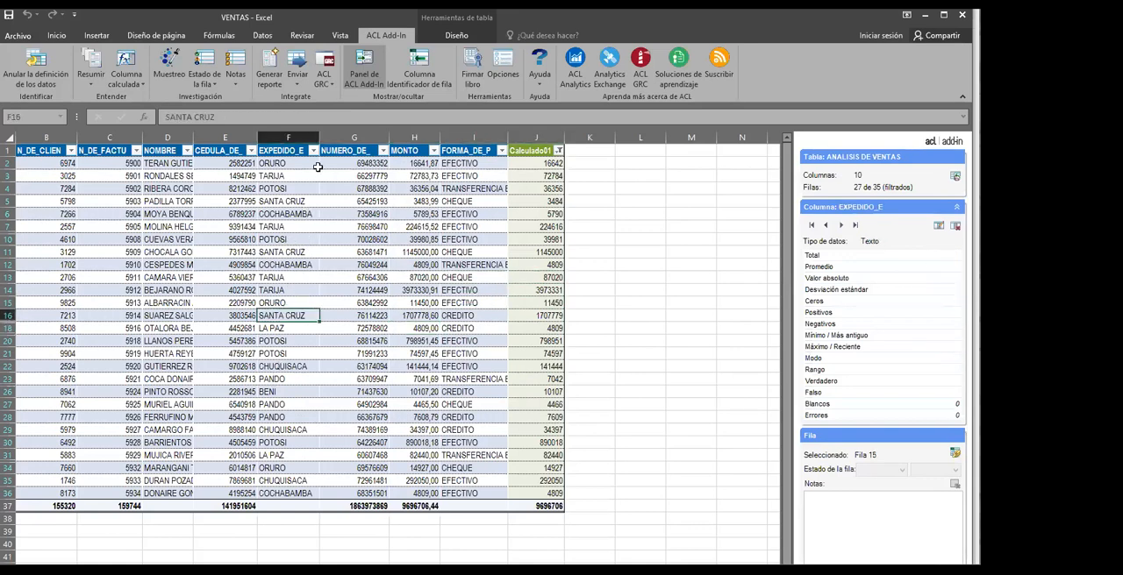
pyautogui.click(314, 150)
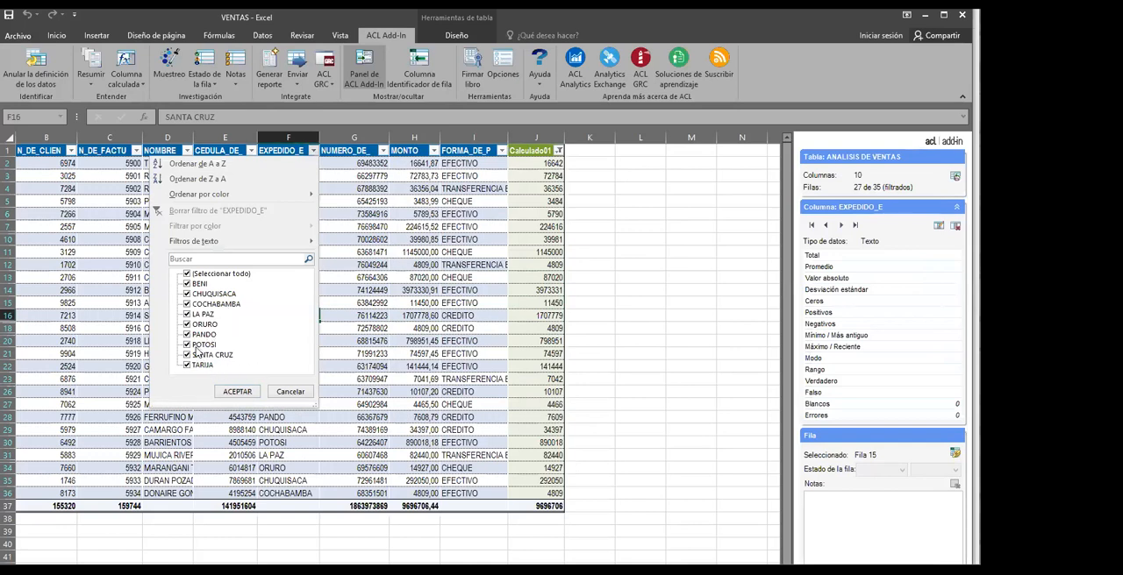
pyautogui.click(187, 274)
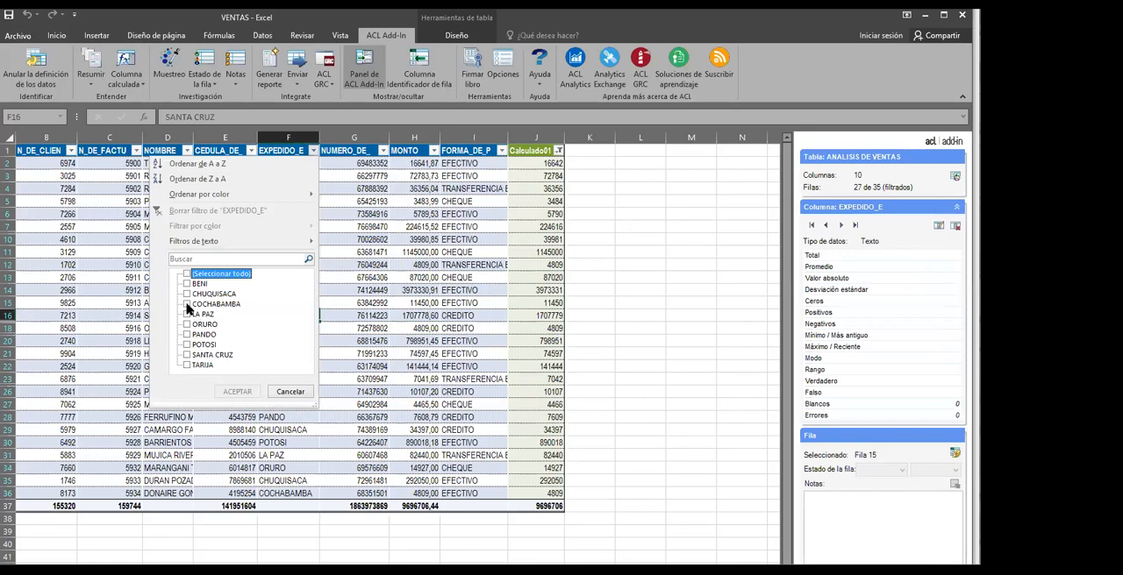
pyautogui.click(187, 304)
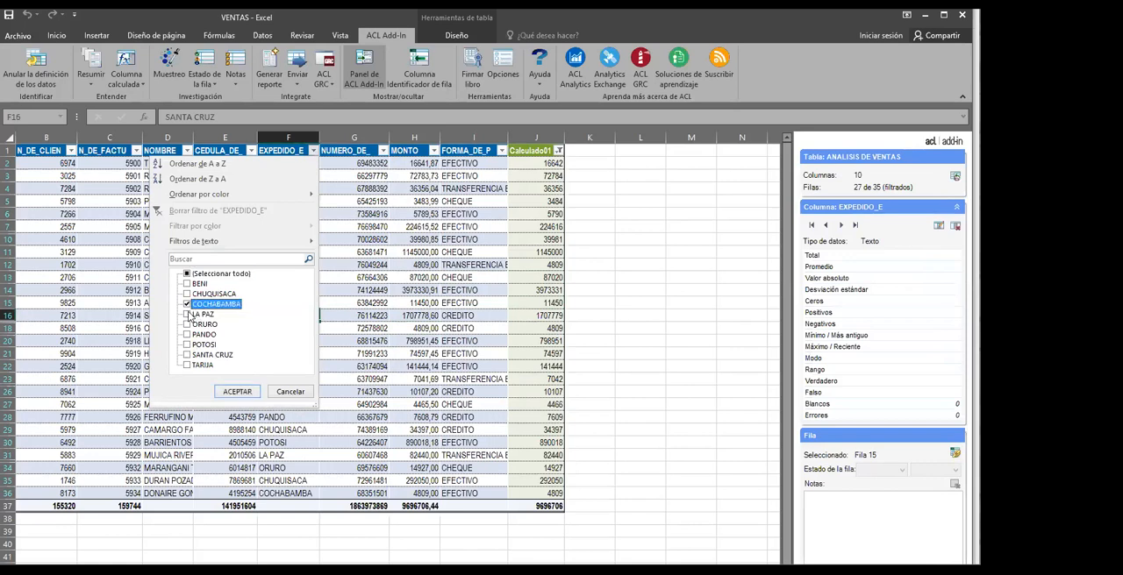
pyautogui.click(187, 315)
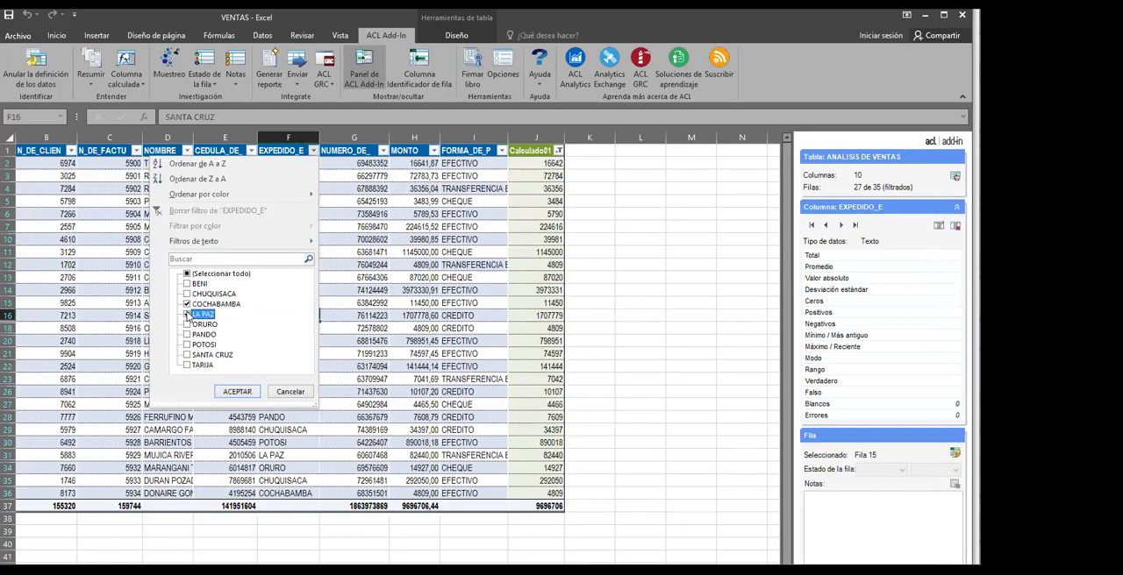
pyautogui.click(234, 392)
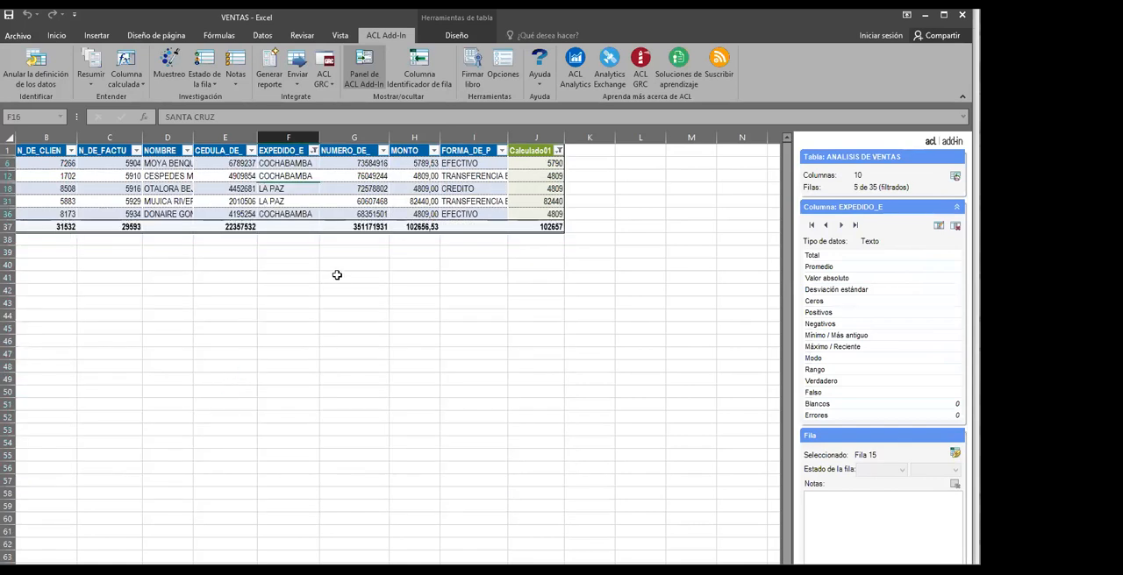
pyautogui.click(396, 189)
pyautogui.click(295, 213)
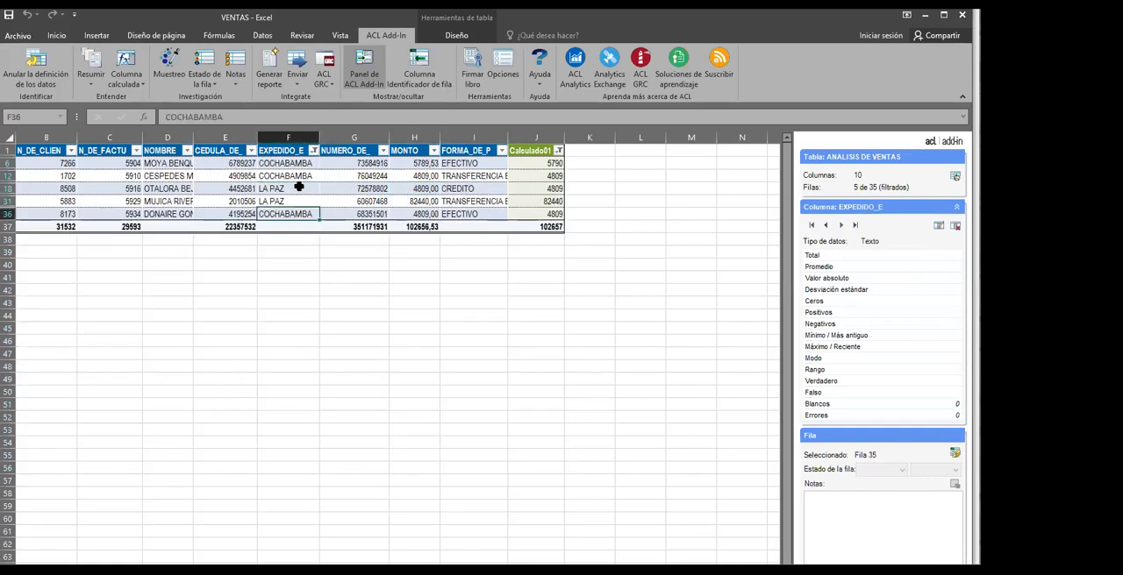
pyautogui.click(298, 172)
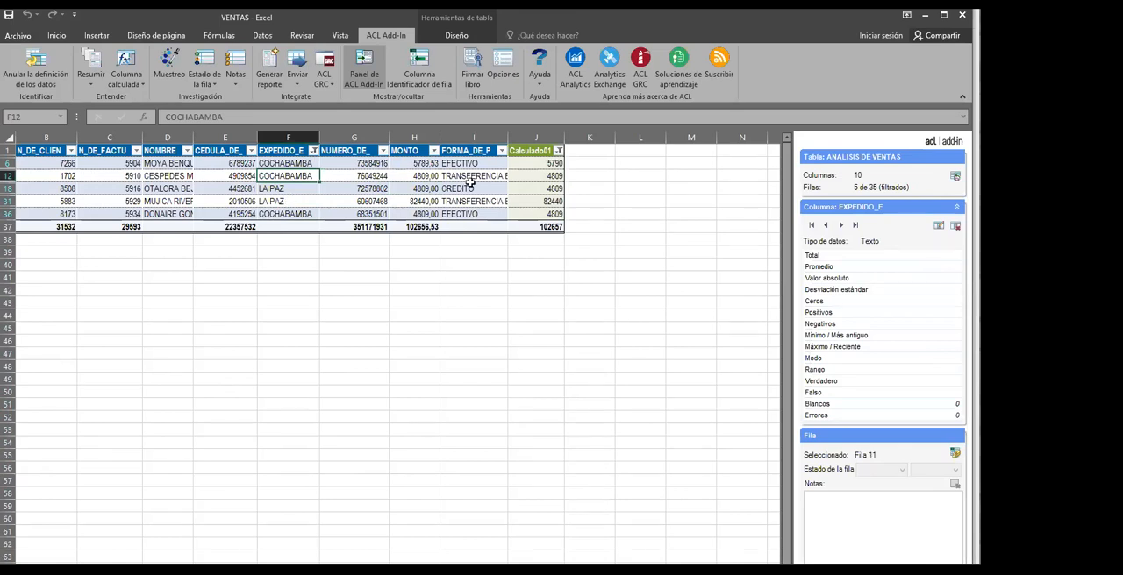
pyautogui.click(499, 151)
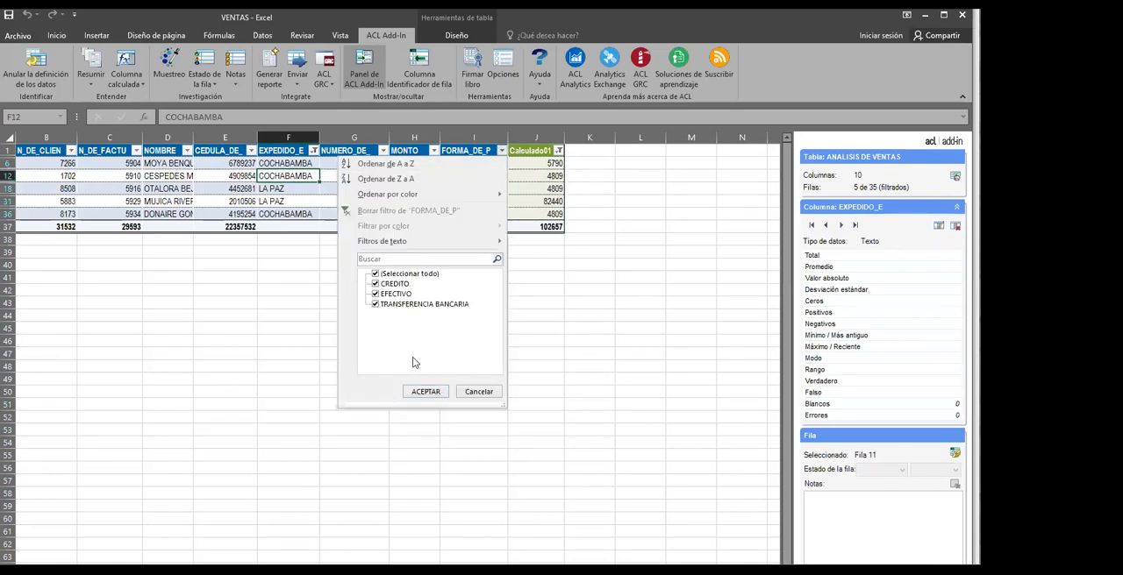
pyautogui.click(427, 391)
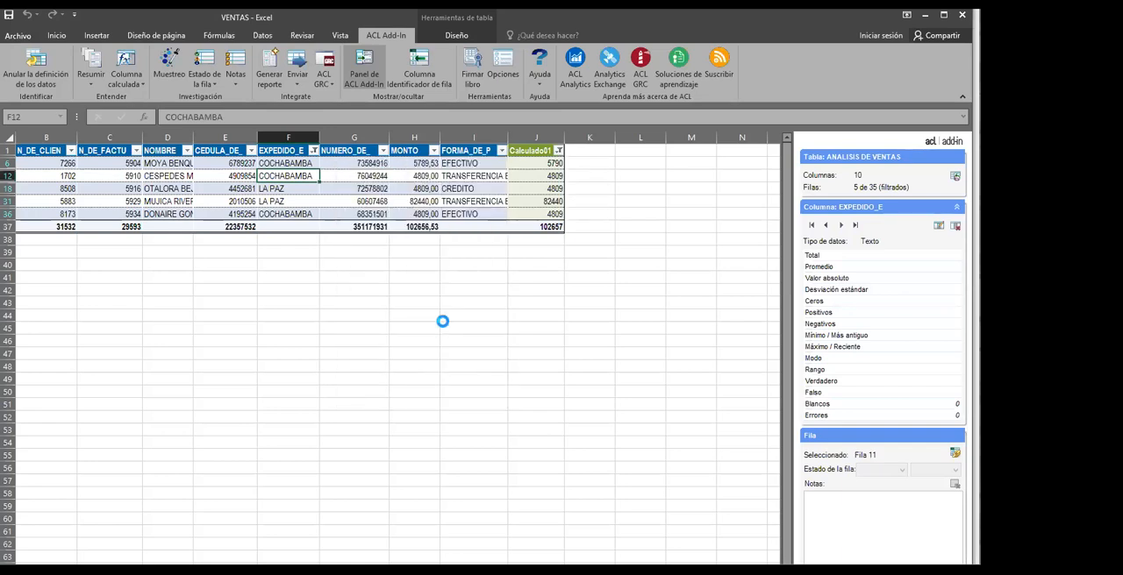
pyautogui.click(443, 317)
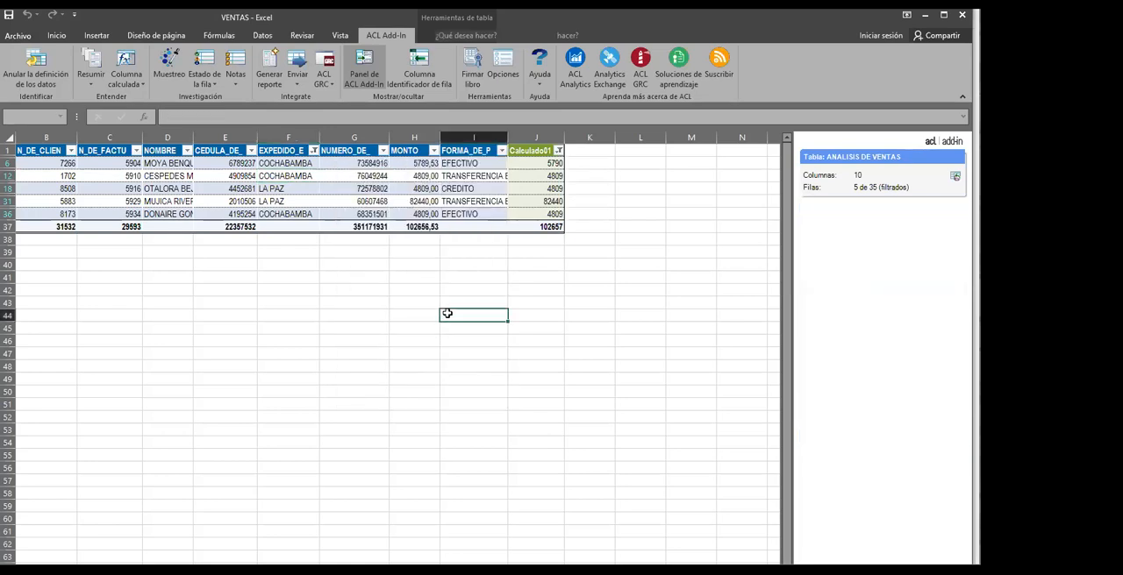
# Extend the EXPEDIDO_E filter to include SANTA CRUZ and TARIJA records as well
pyautogui.click(313, 151)
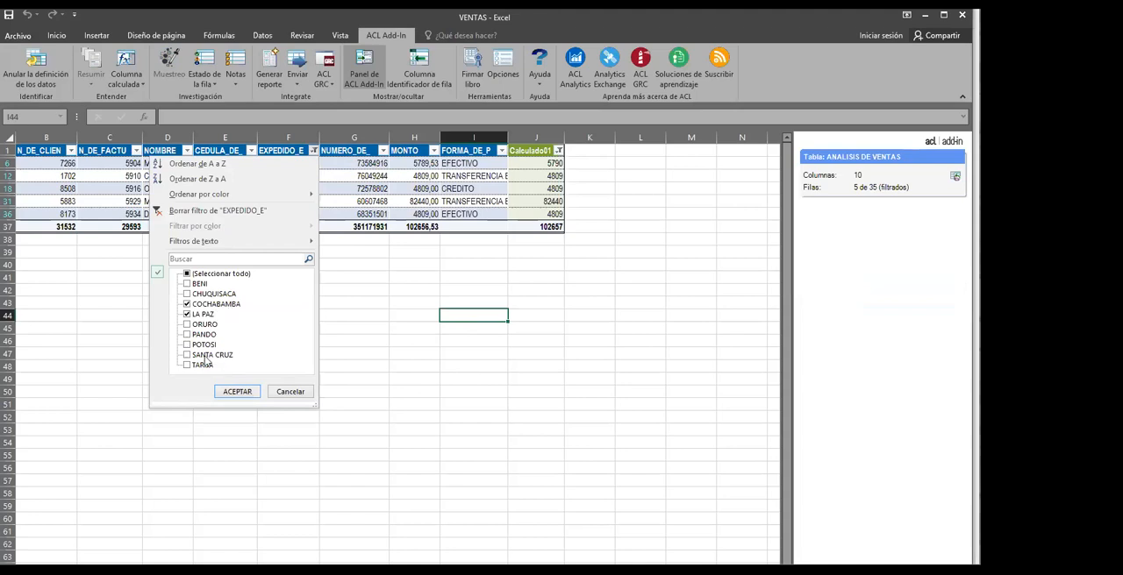
pyautogui.click(188, 354)
pyautogui.click(188, 365)
pyautogui.click(237, 392)
# Generate an ACL Add-In report from the filtered ANALISIS DE VENTAS table with a cell inside the table selected
pyautogui.click(356, 353)
pyautogui.click(301, 261)
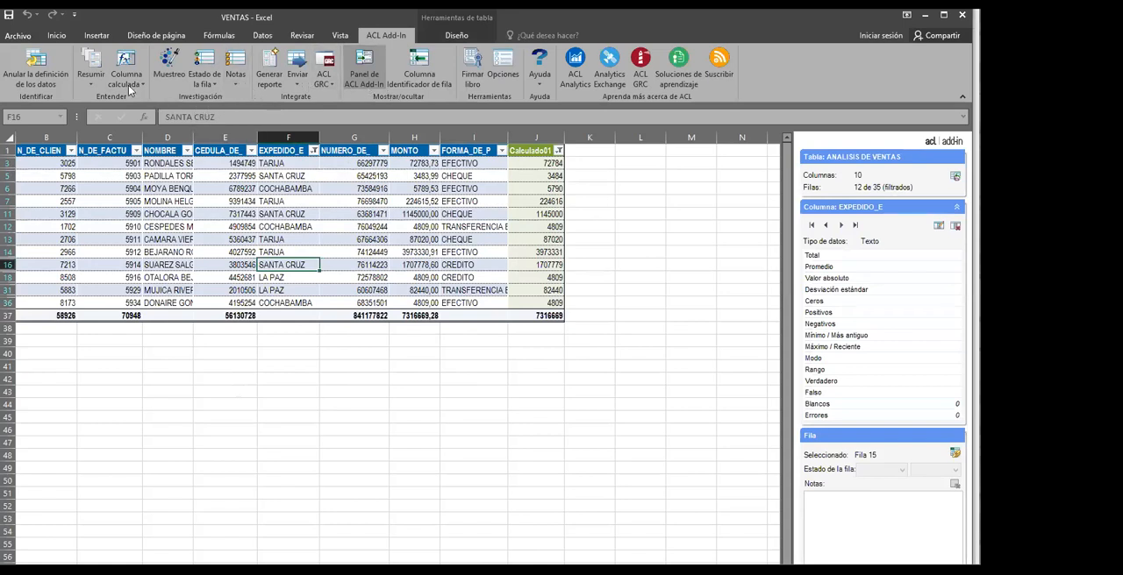
pyautogui.click(270, 69)
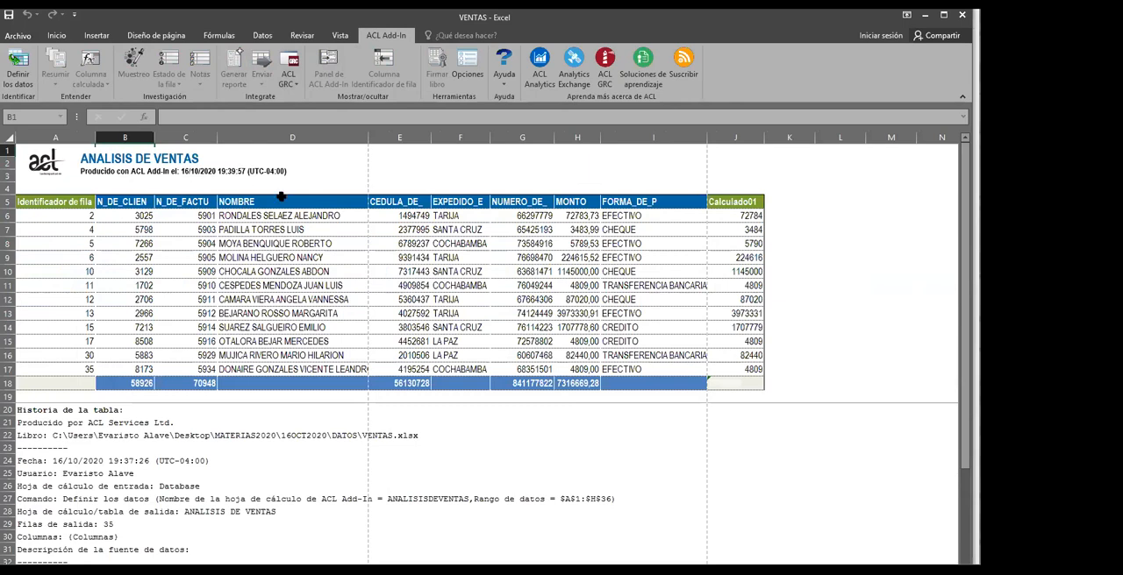
# Examine the report's table history, including the logged dates, source sheets, calculated column formula and filter command
pyautogui.scroll(-4, 353, 262)
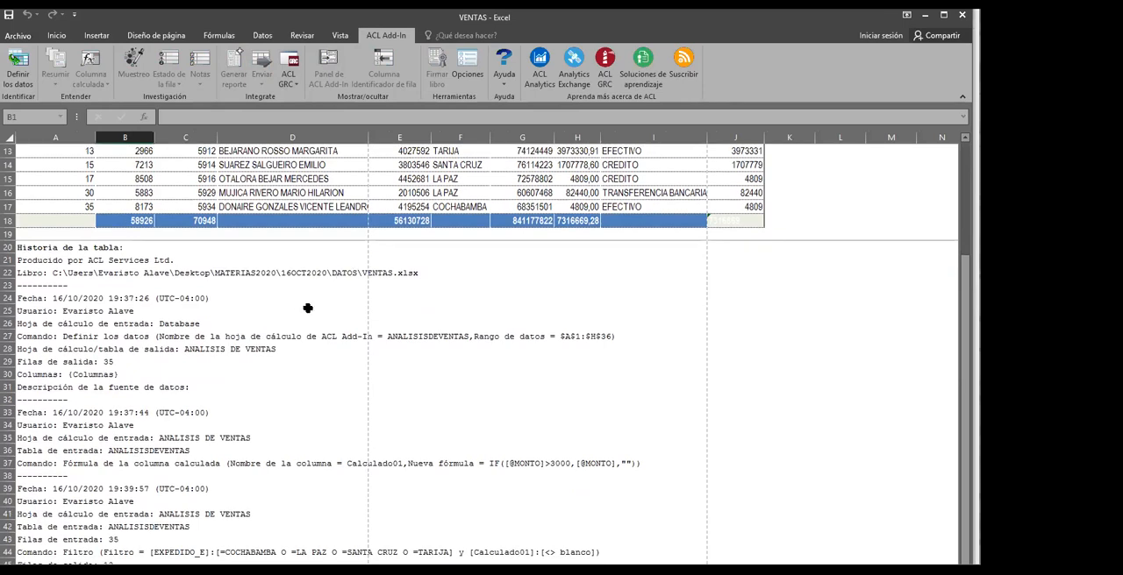
pyautogui.scroll(-1, 310, 314)
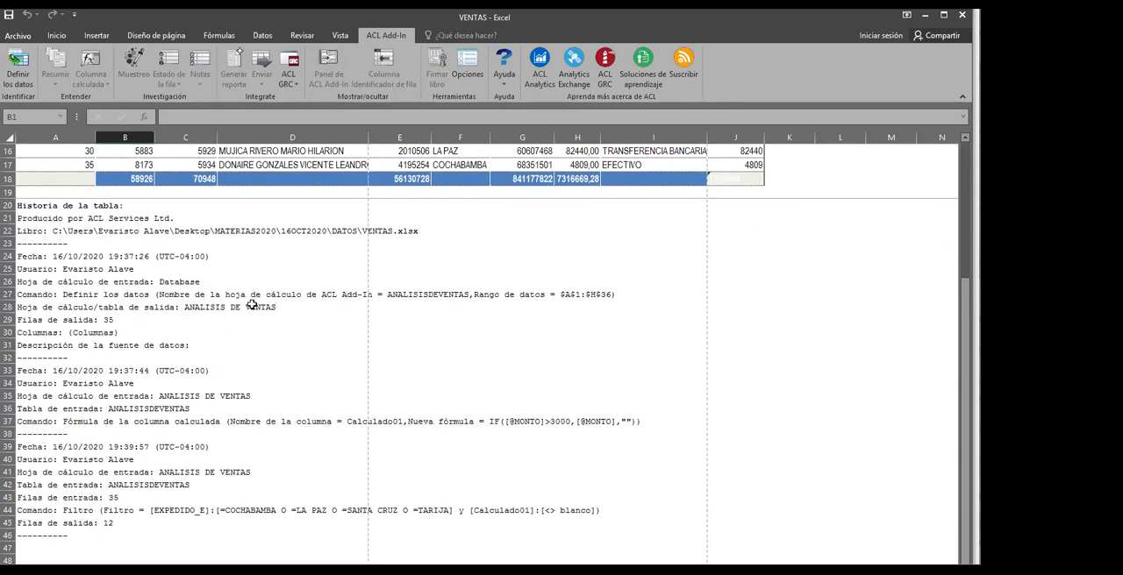
pyautogui.click(285, 321)
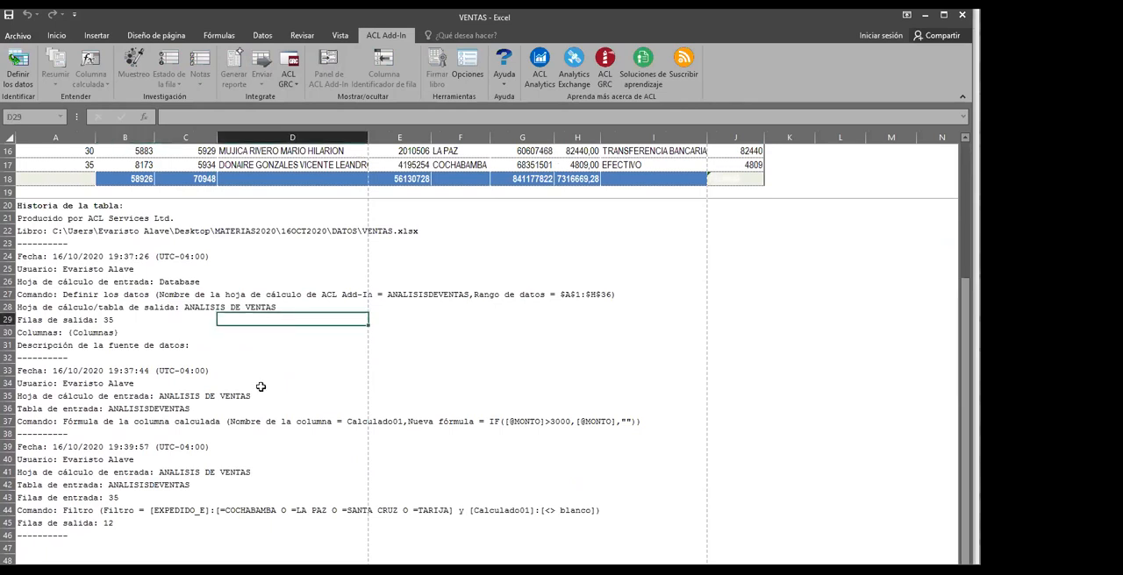
pyautogui.scroll(-1, 259, 387)
pyautogui.scroll(1, 229, 400)
pyautogui.click(70, 371)
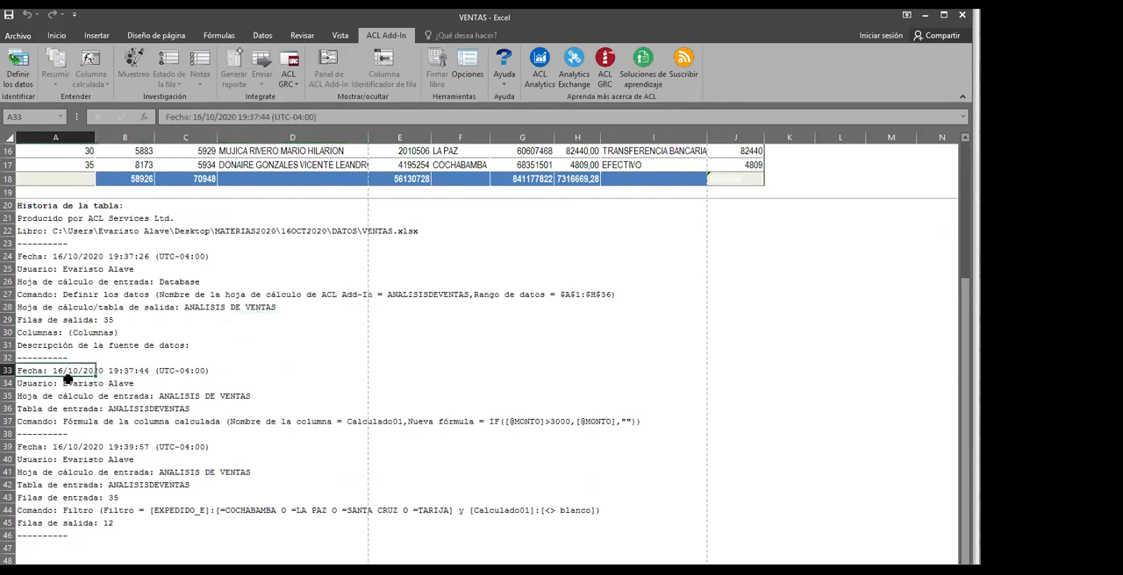
pyautogui.click(73, 383)
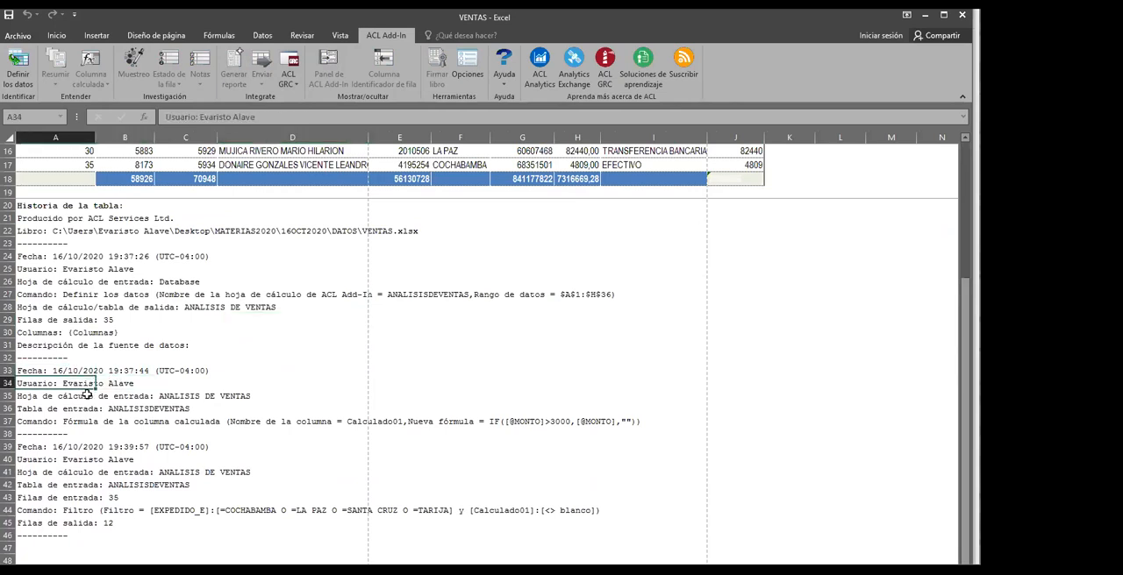
pyautogui.click(89, 396)
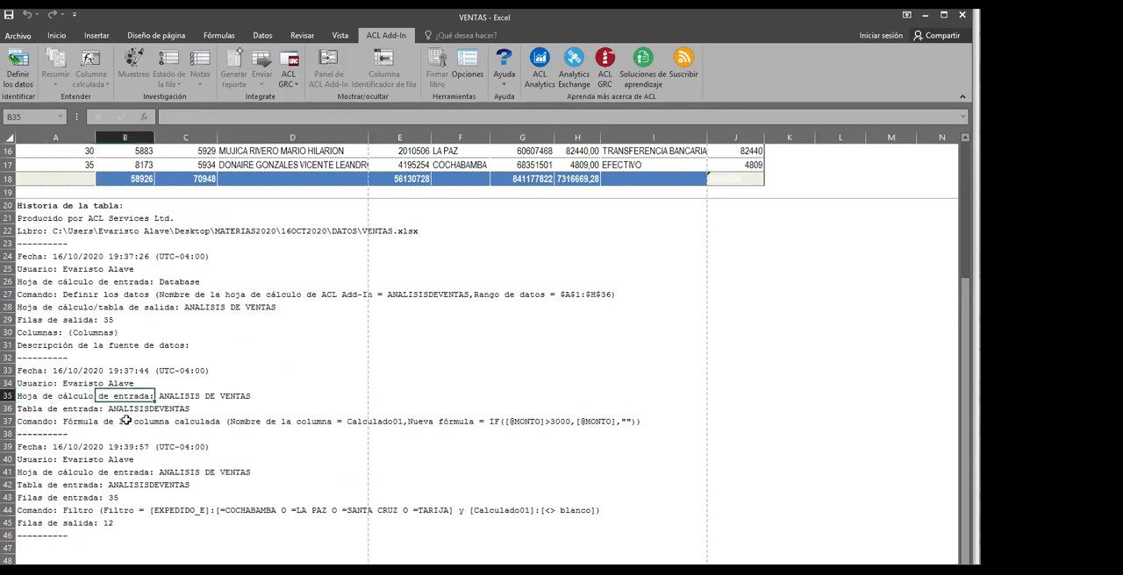
pyautogui.click(127, 421)
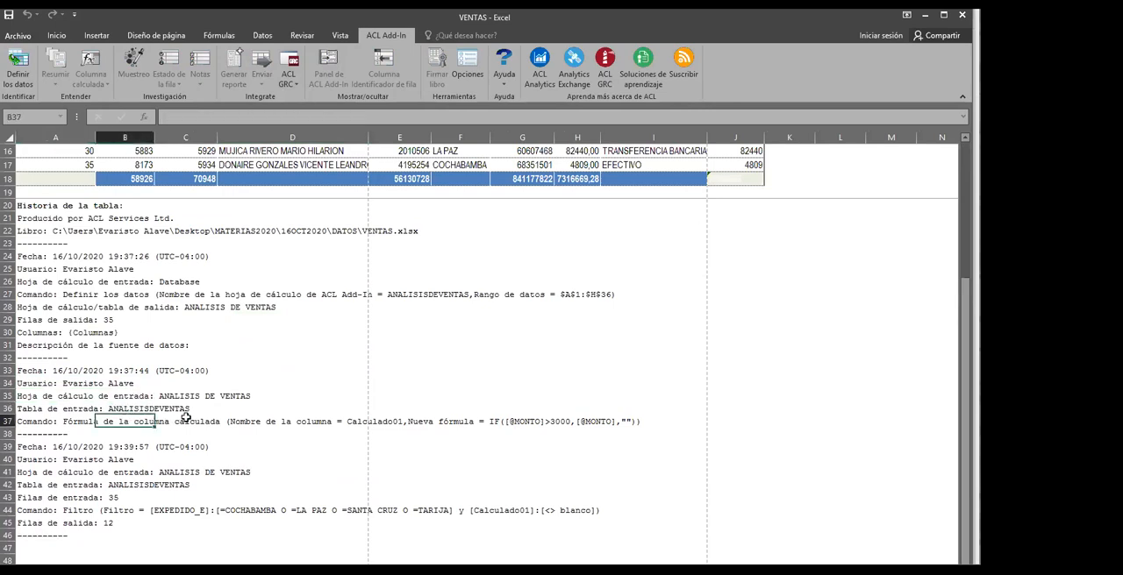
pyautogui.click(77, 424)
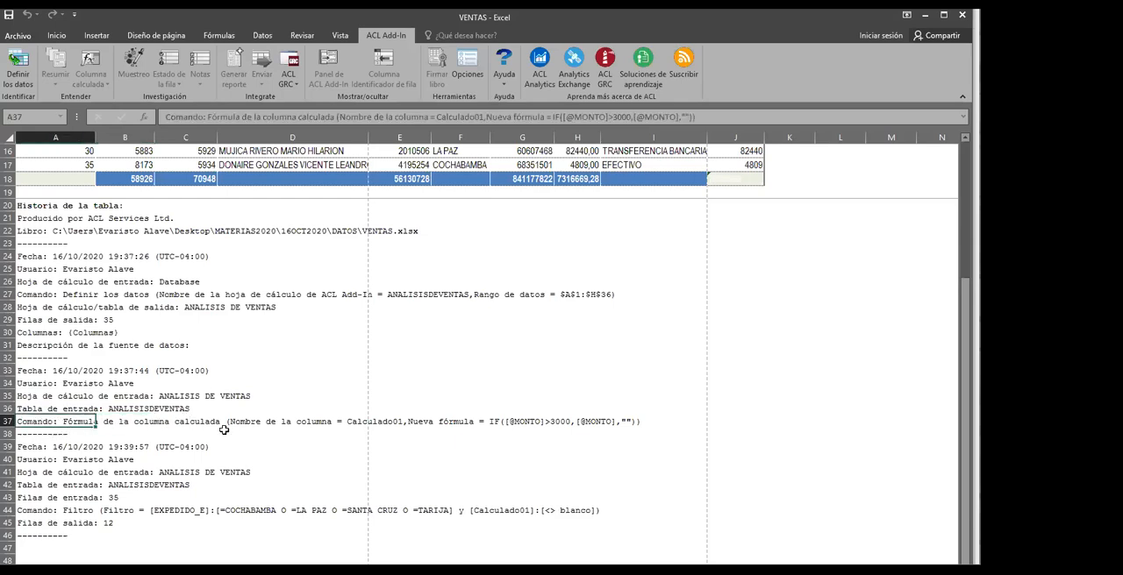
pyautogui.click(496, 423)
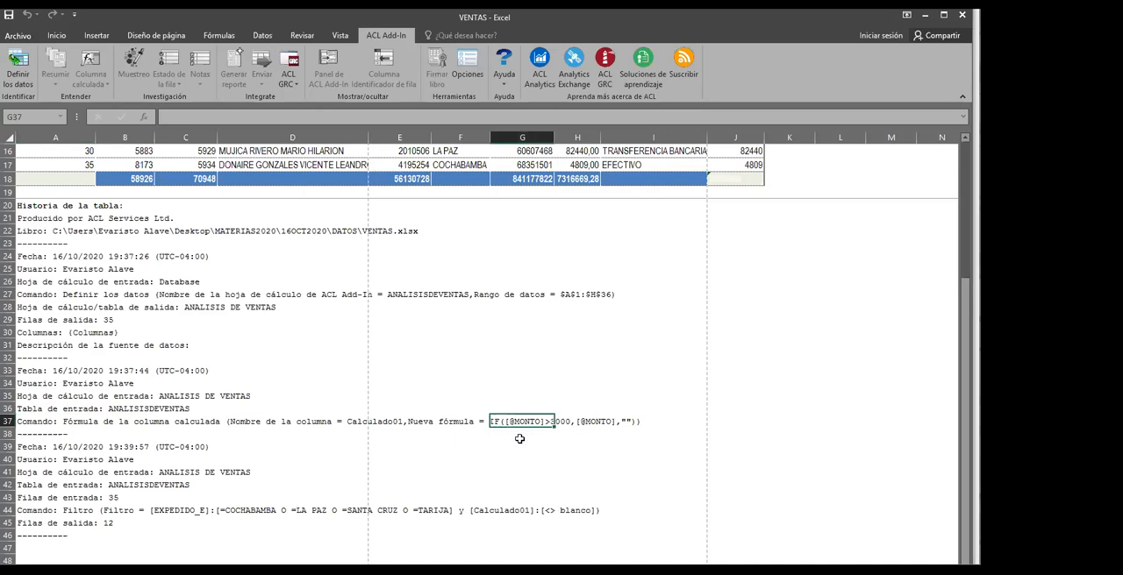
pyautogui.click(583, 424)
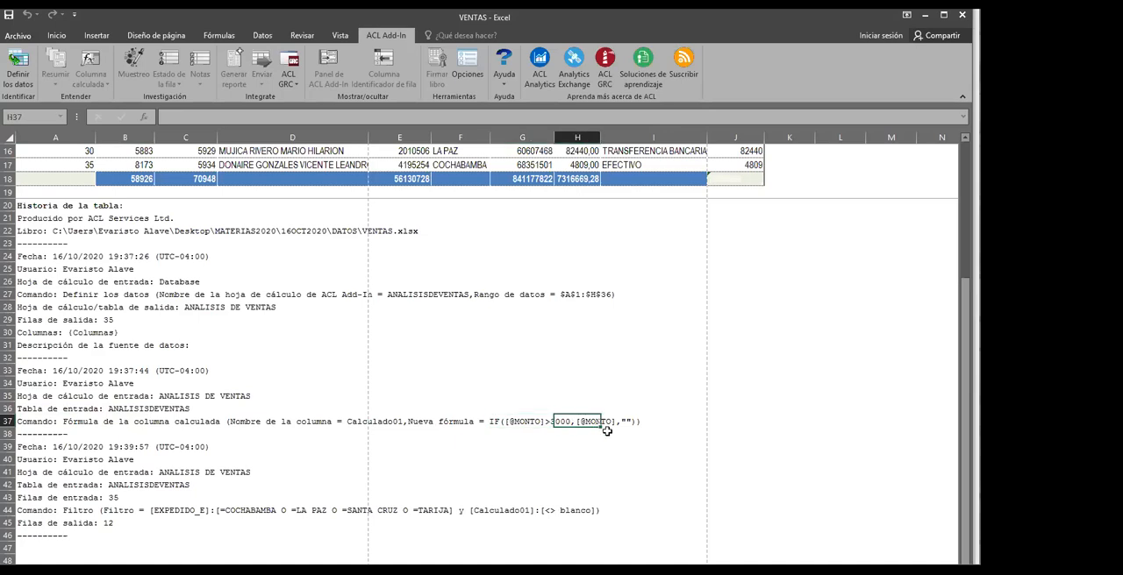
pyautogui.click(290, 510)
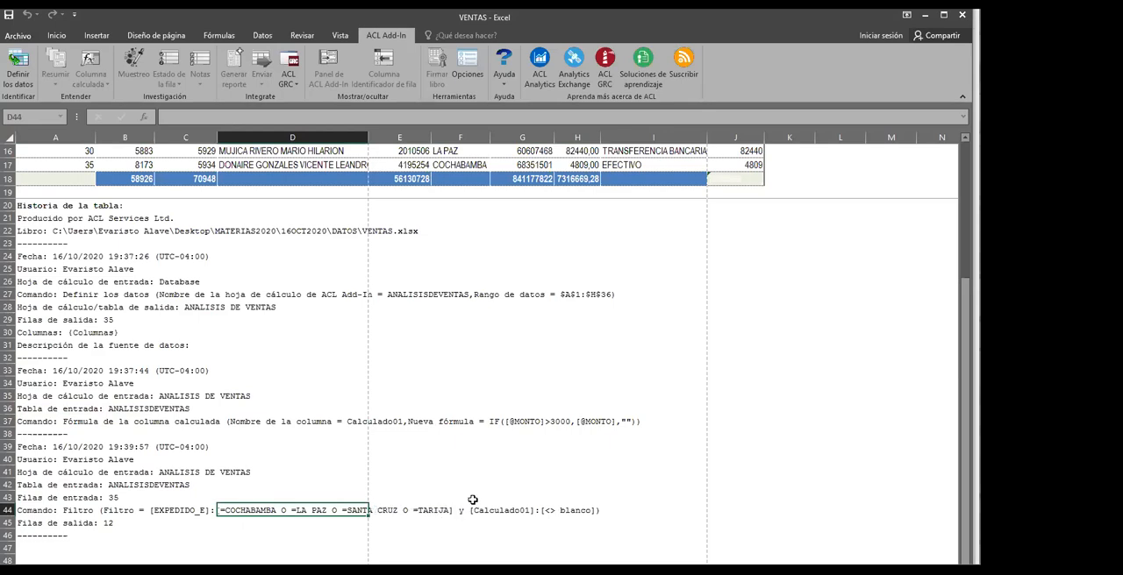
pyautogui.click(485, 471)
pyautogui.scroll(5, 430, 406)
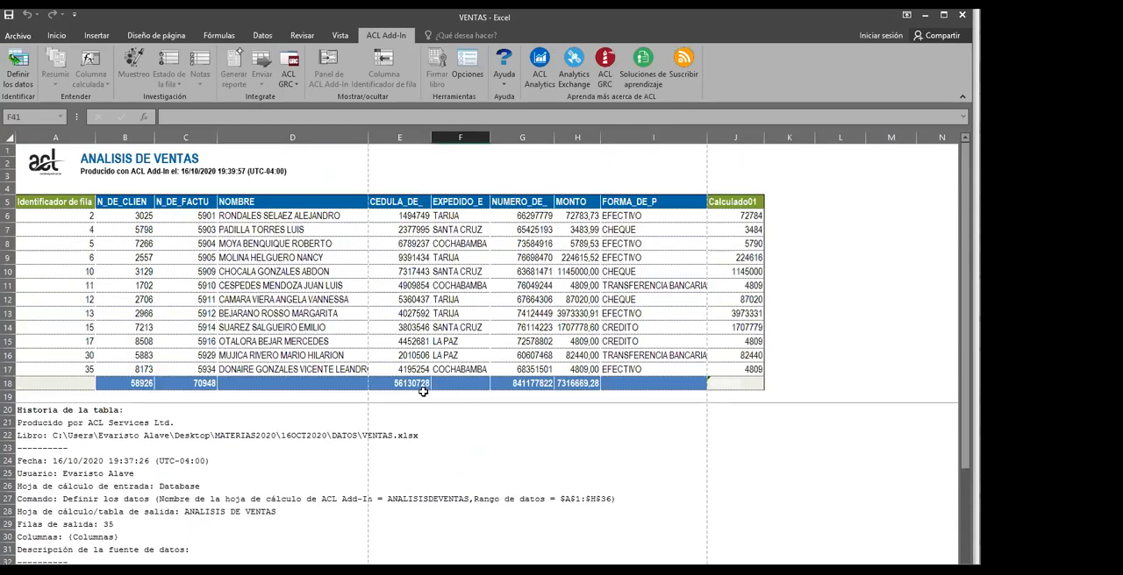
# Set the report's print scaling to fit all columns on one page
pyautogui.click(20, 35)
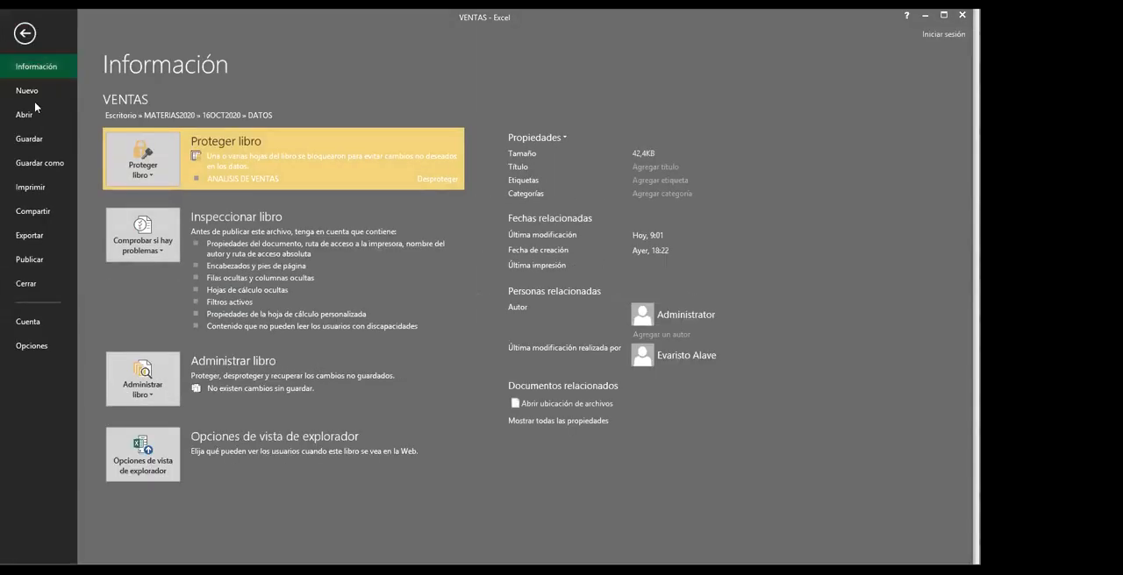
pyautogui.click(35, 187)
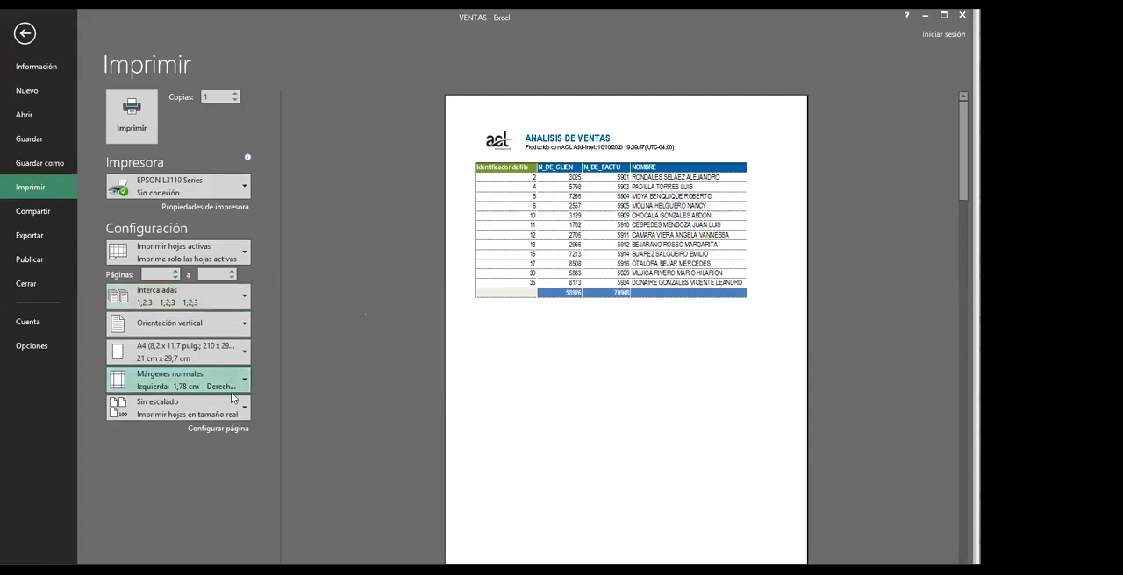
pyautogui.click(242, 408)
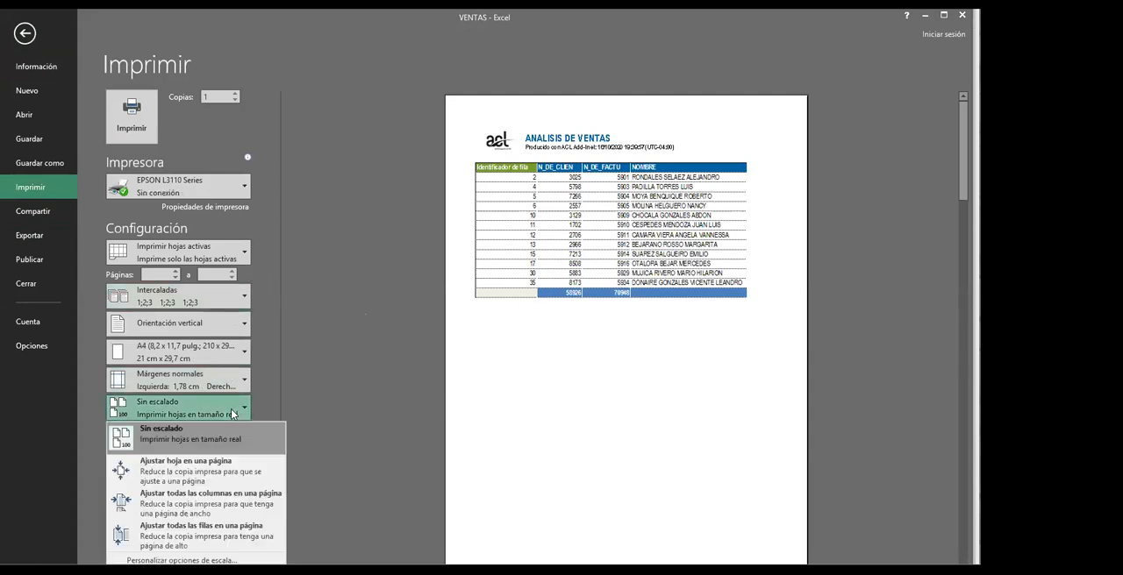
pyautogui.click(140, 504)
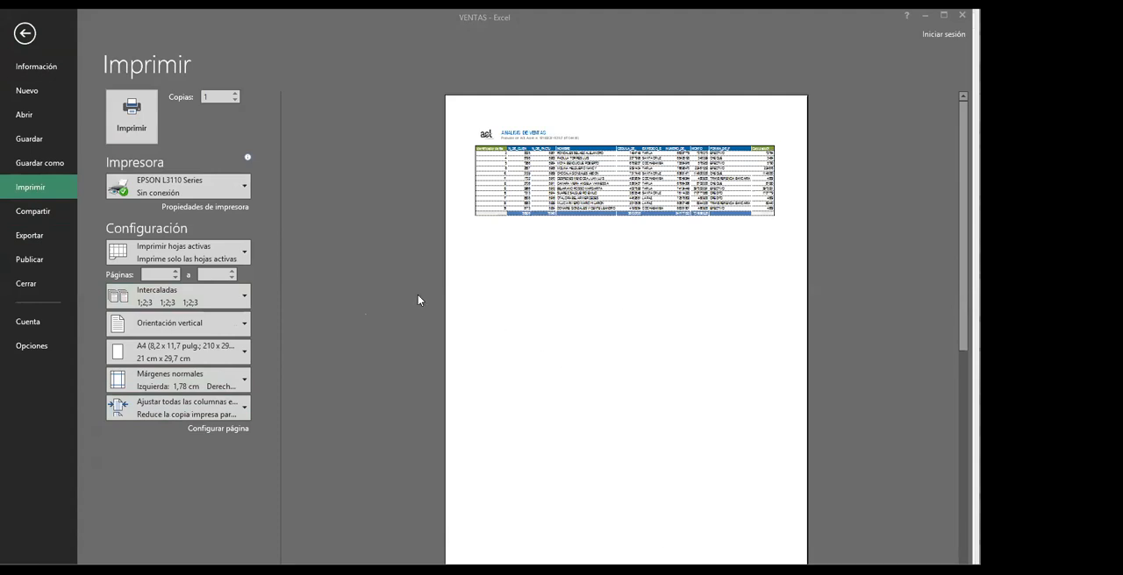
# Print the report with the Adobe PDF printer and save the VENTAS PDF to Escritorio
pyautogui.click(243, 192)
pyautogui.click(197, 221)
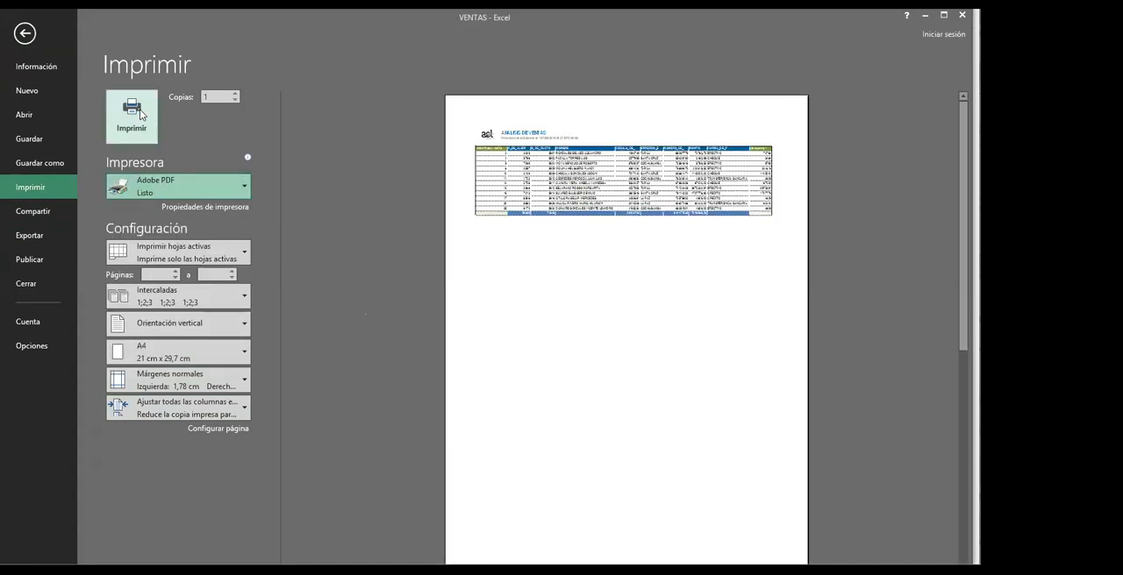
pyautogui.click(140, 111)
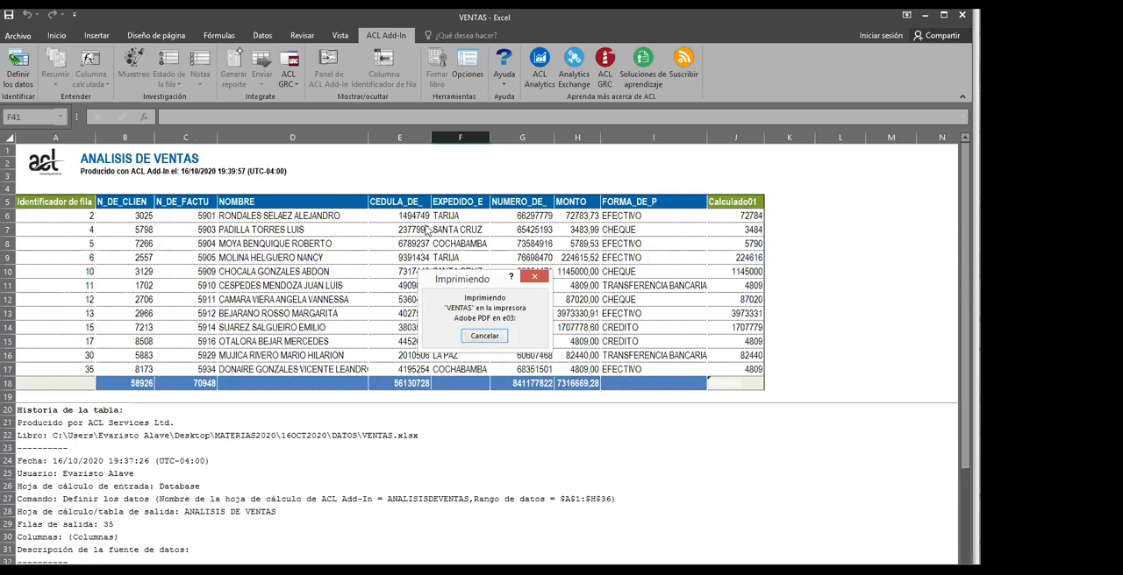
pyautogui.click(487, 411)
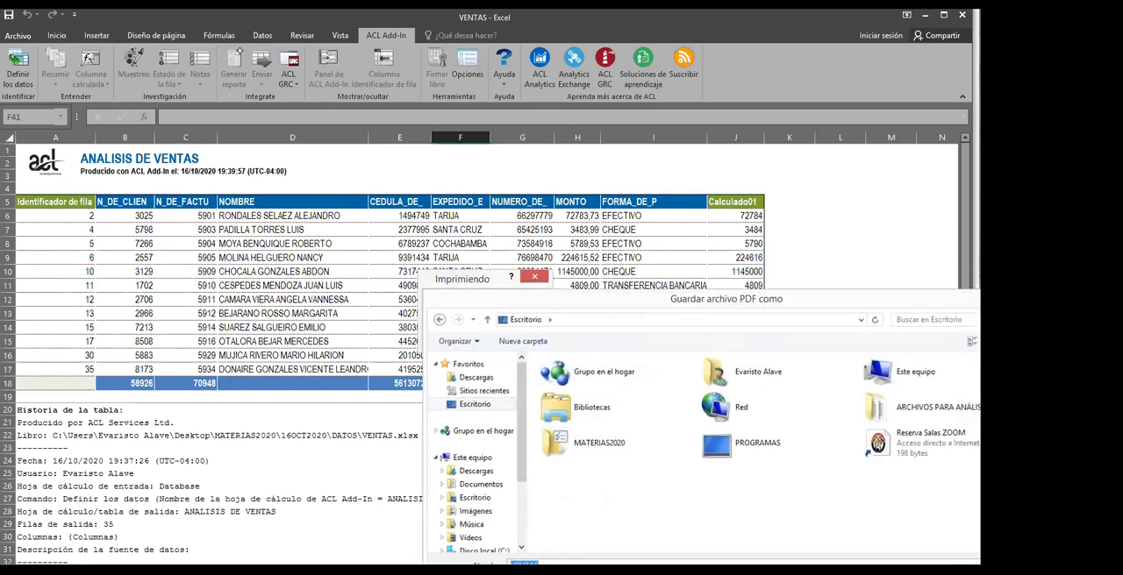
pyautogui.press('Return')
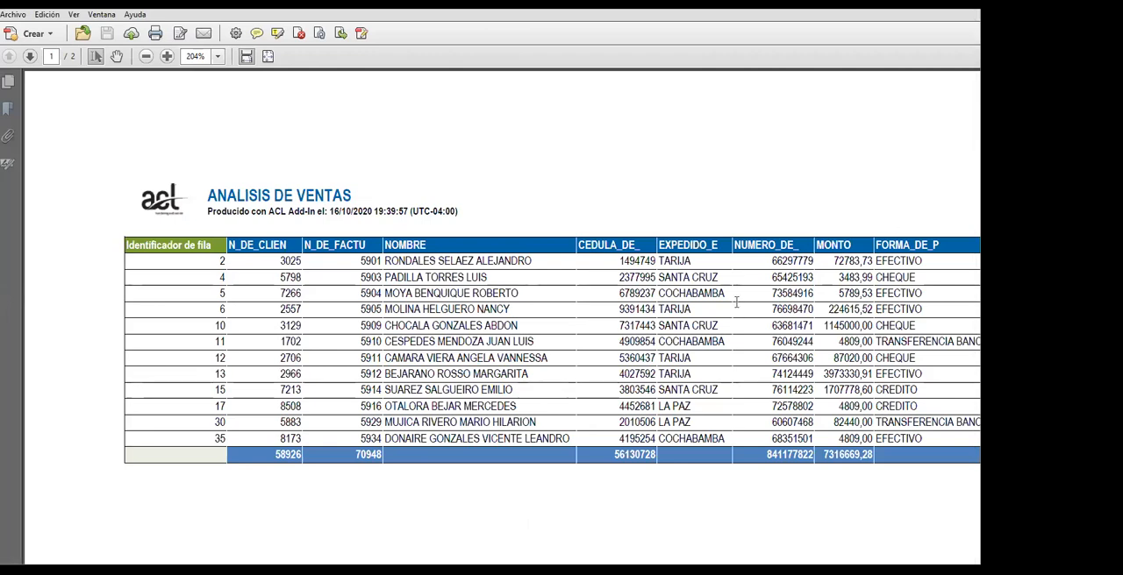
# Compare the PDF's sales table with the ANALISIS DE VENTAS report in Excel, and return to the PDF
pyautogui.scroll(-1, 726, 299)
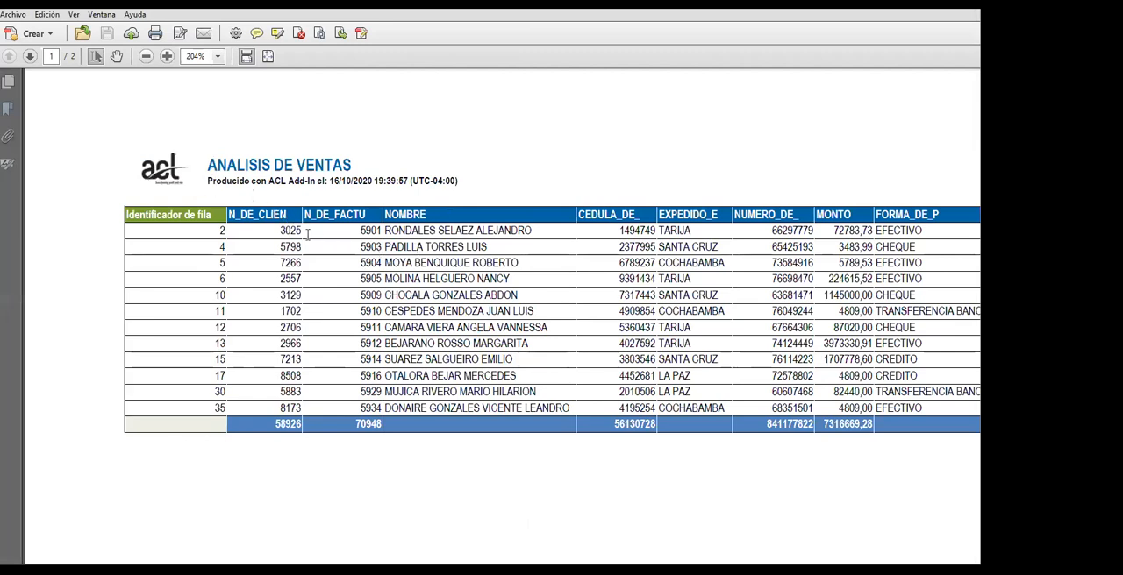
pyautogui.scroll(1, 330, 230)
pyautogui.scroll(-2, 330, 230)
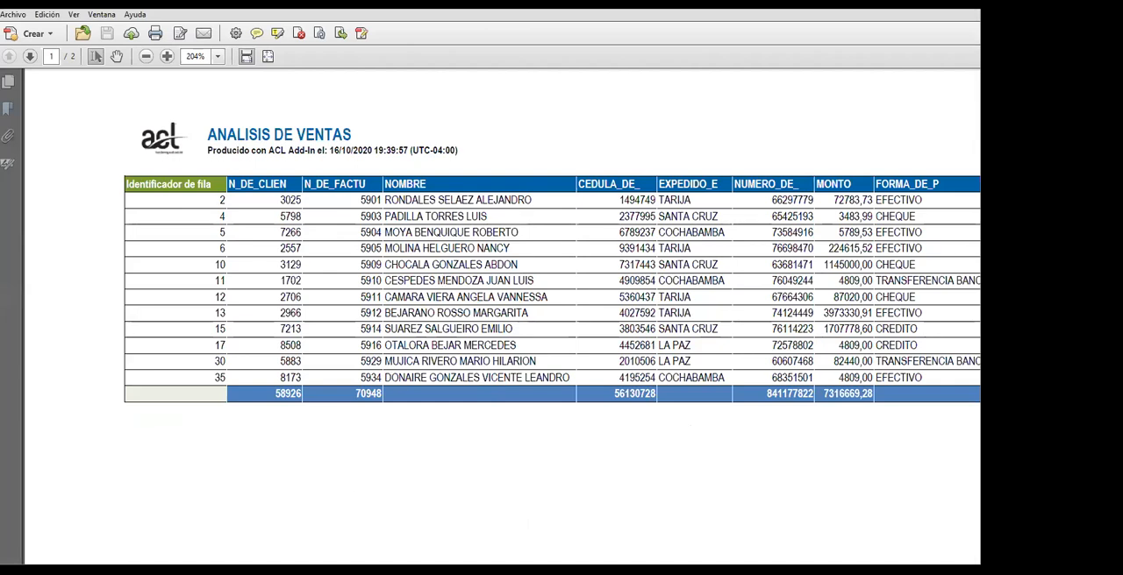
pyautogui.hotkey('alt', 'Tab')
pyautogui.moveTo(36, 180); pyautogui.dragTo(756, 512)
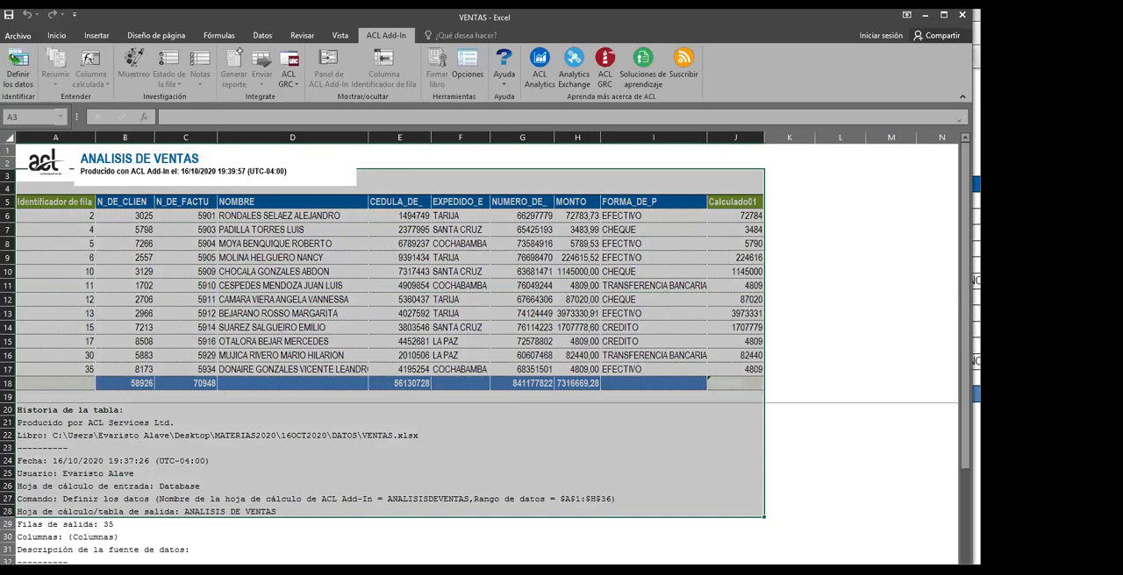
pyautogui.click(977, 344)
# Examine the PDF's listed sales records and the table history on page 2
pyautogui.scroll(-5, 421, 354)
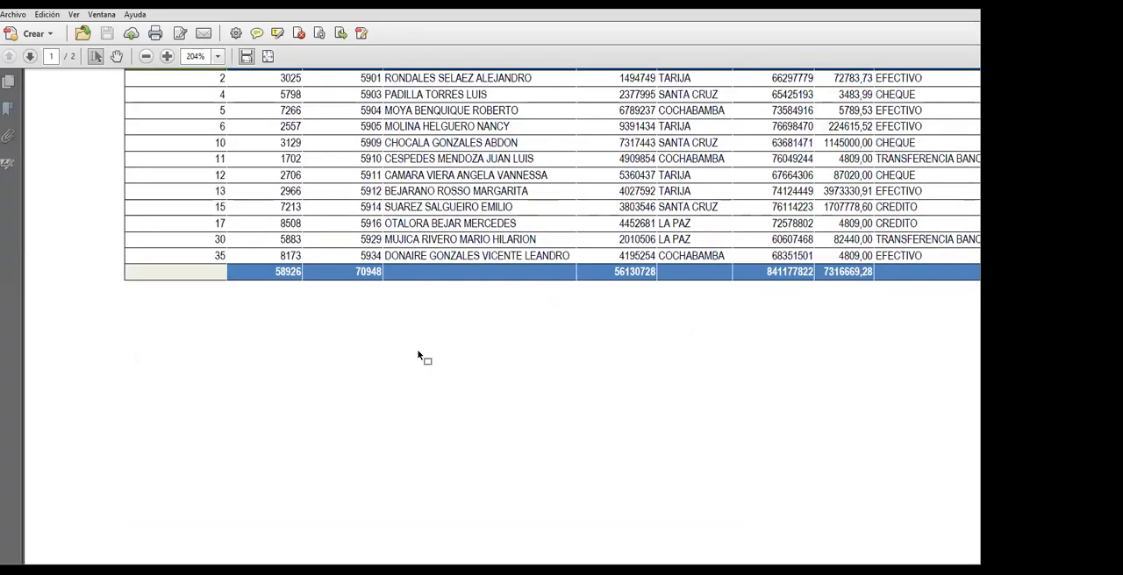
pyautogui.scroll(3, 421, 353)
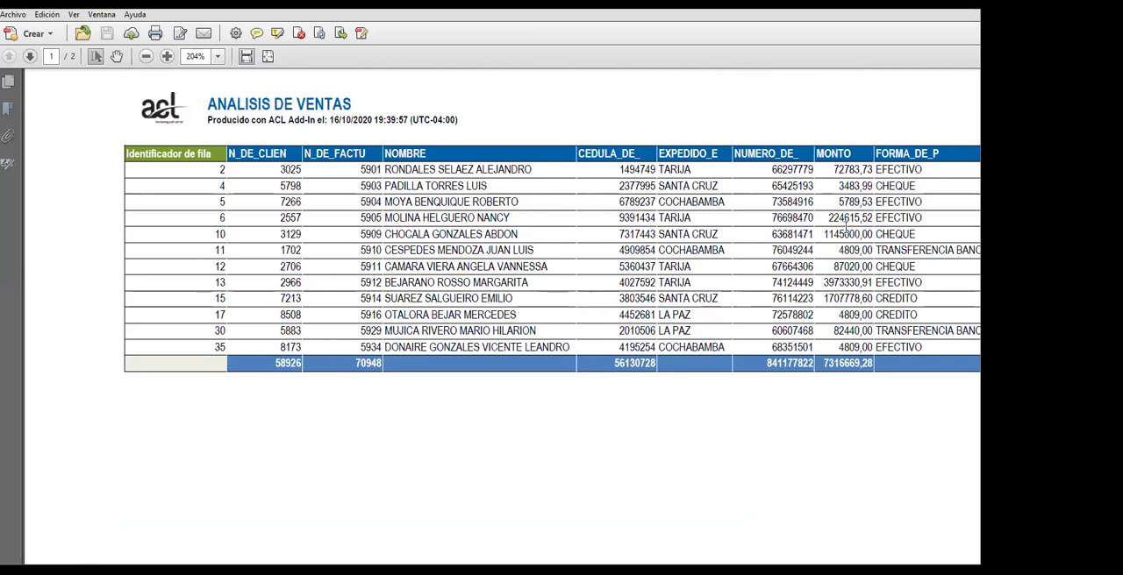
pyautogui.moveTo(402, 185); pyautogui.dragTo(421, 218)
pyautogui.click(429, 282)
pyautogui.doubleClick(684, 314)
pyautogui.click(688, 326)
pyautogui.scroll(-5, 503, 316)
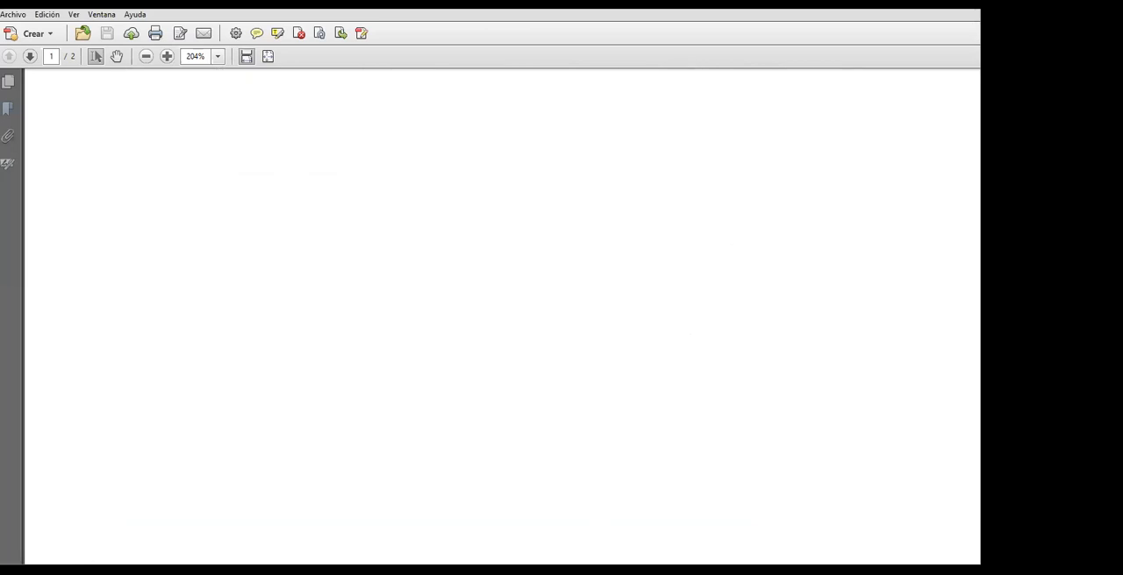
pyautogui.scroll(-10, 503, 315)
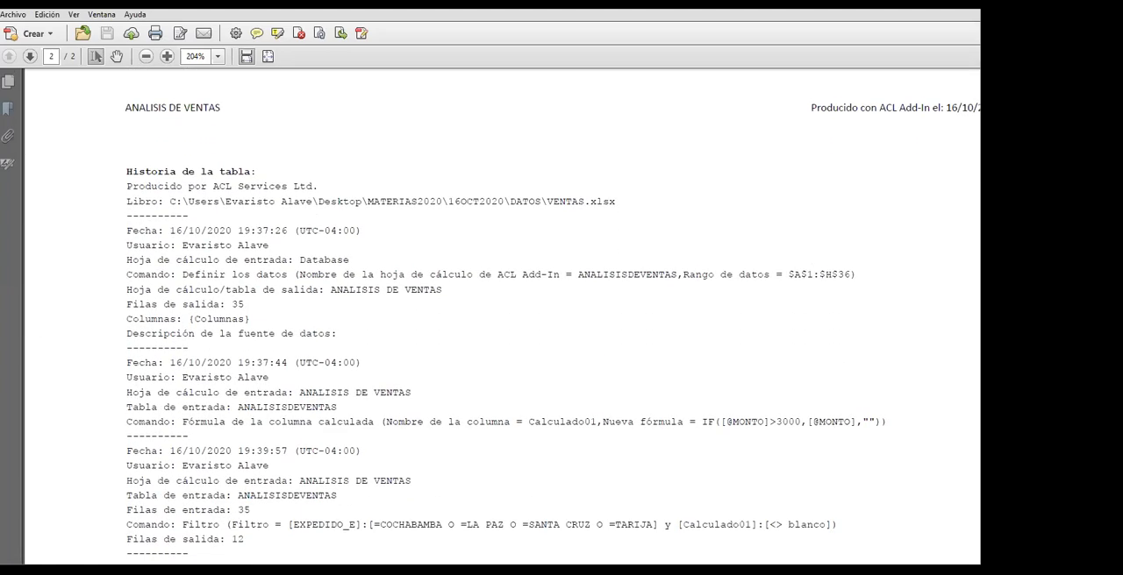
# Examine the definition, calculated column formula and filter entries in the PDF's table history, and return to the sales table on page 1
pyautogui.scroll(-1, 502, 316)
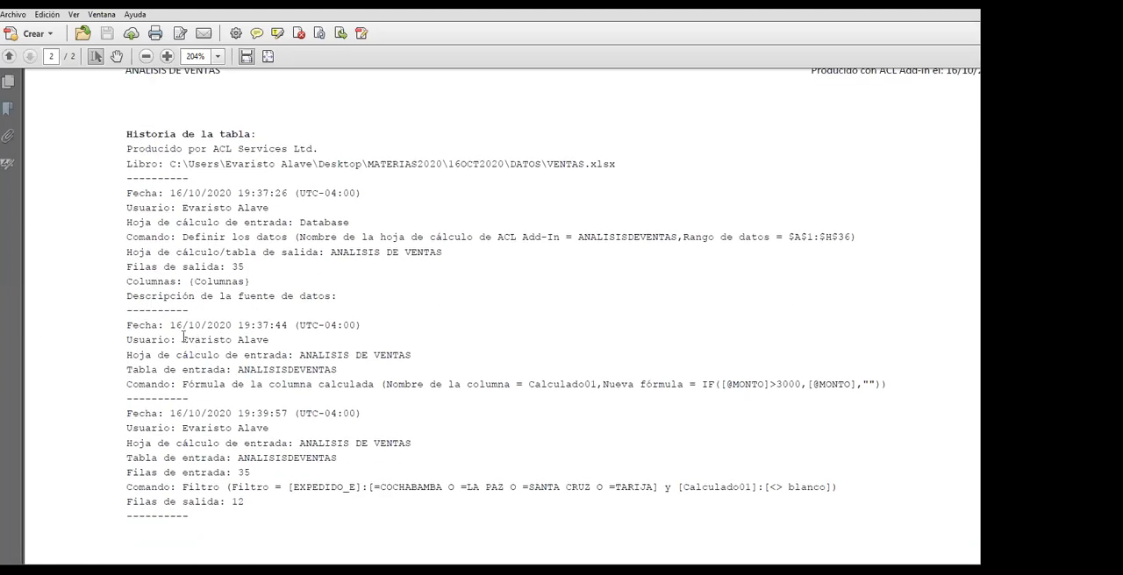
pyautogui.moveTo(170, 325); pyautogui.dragTo(360, 325)
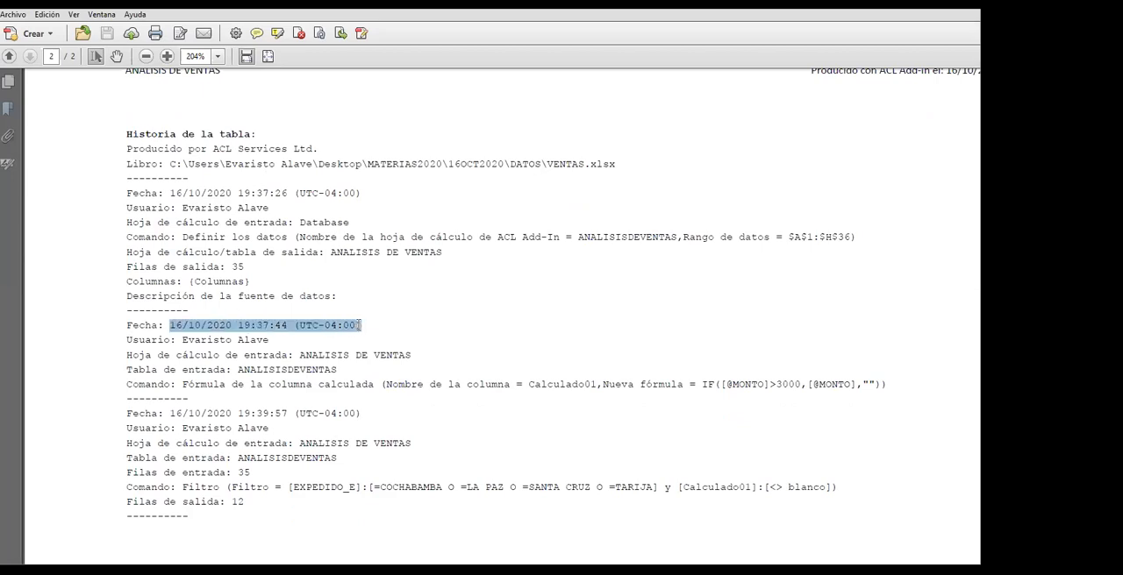
pyautogui.click(372, 383)
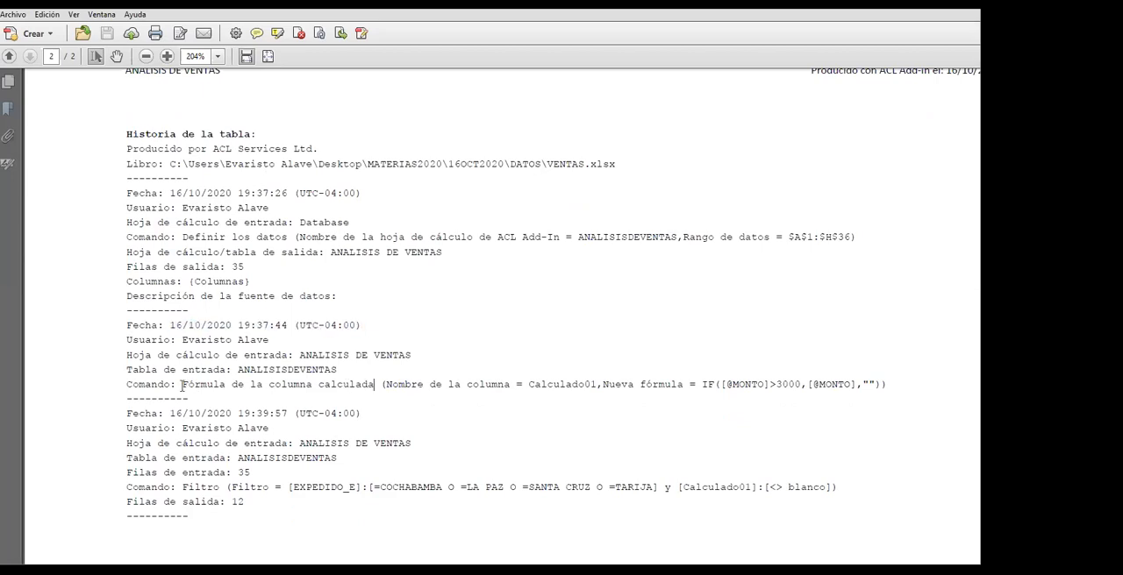
pyautogui.moveTo(182, 384); pyautogui.dragTo(323, 386)
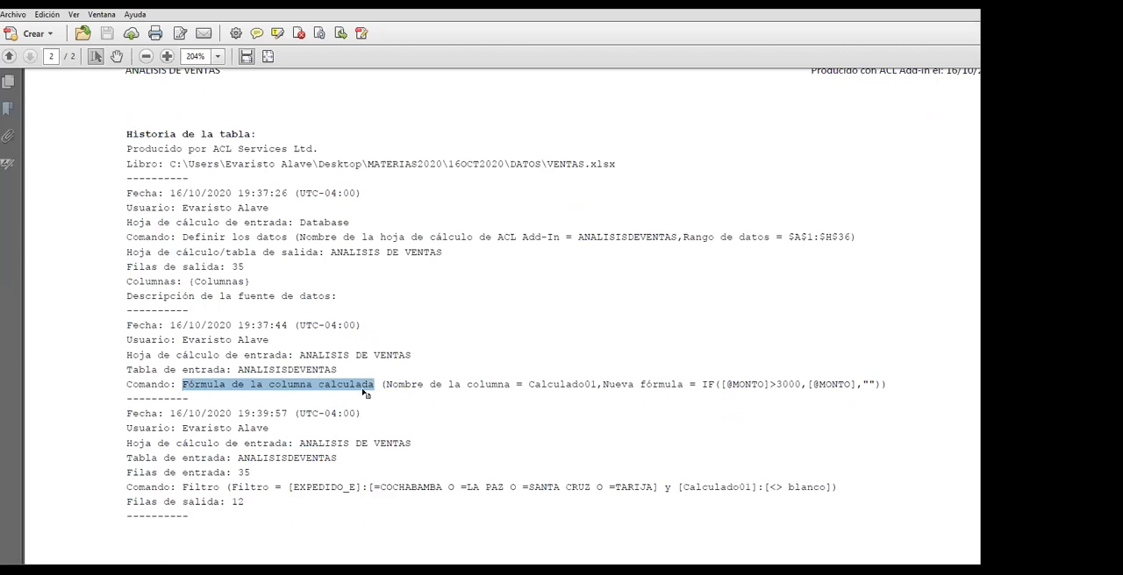
pyautogui.click(363, 391)
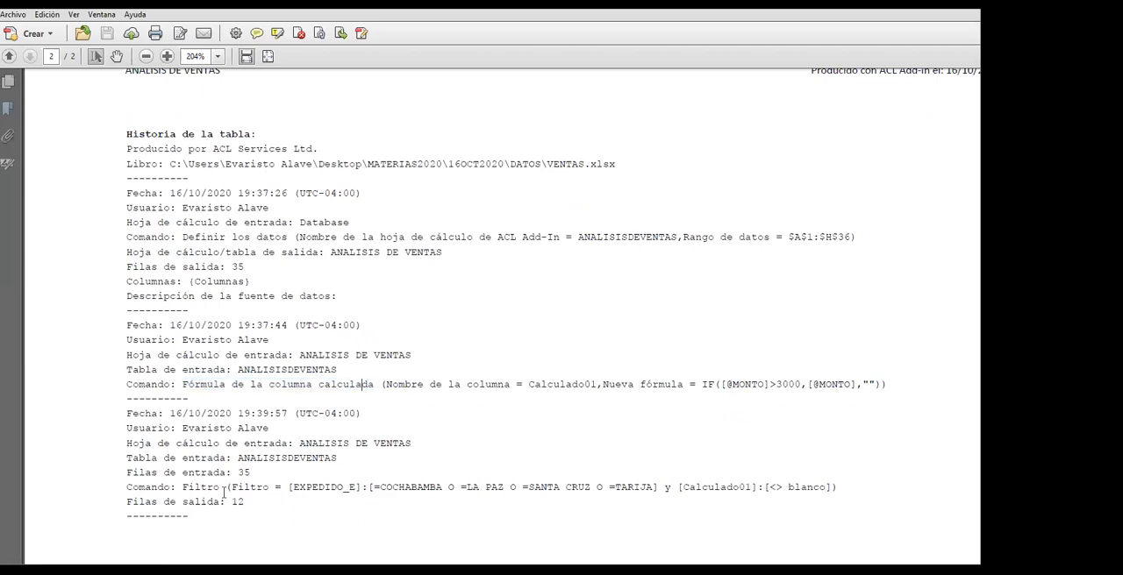
pyautogui.moveTo(341, 297); pyautogui.dragTo(132, 297)
pyautogui.click(340, 298)
pyautogui.doubleClick(338, 297)
pyautogui.click(338, 296)
pyautogui.scroll(-2, 551, 293)
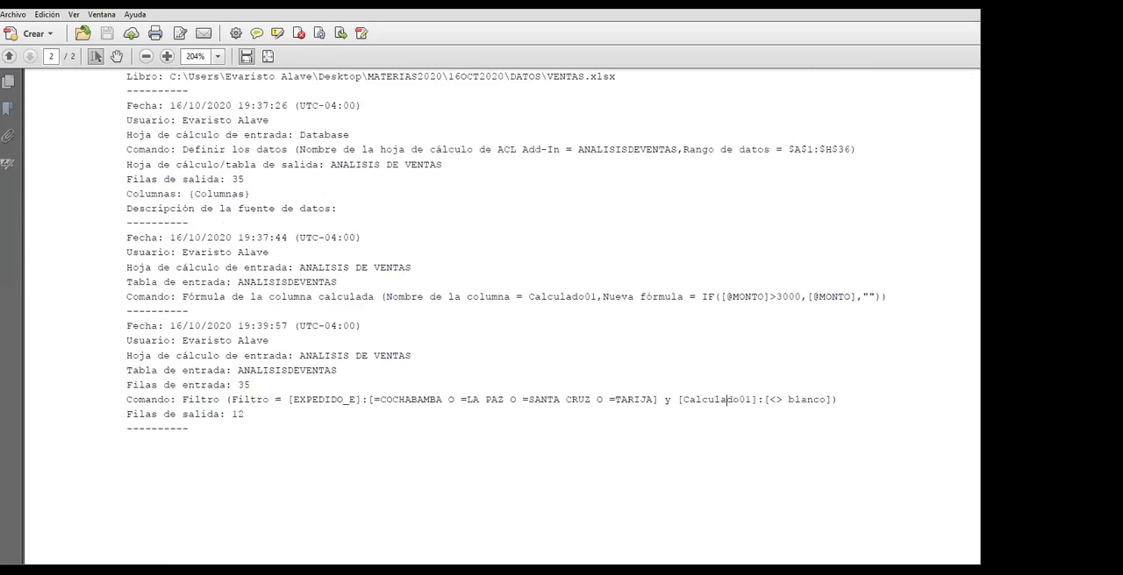
pyautogui.scroll(15, 726, 400)
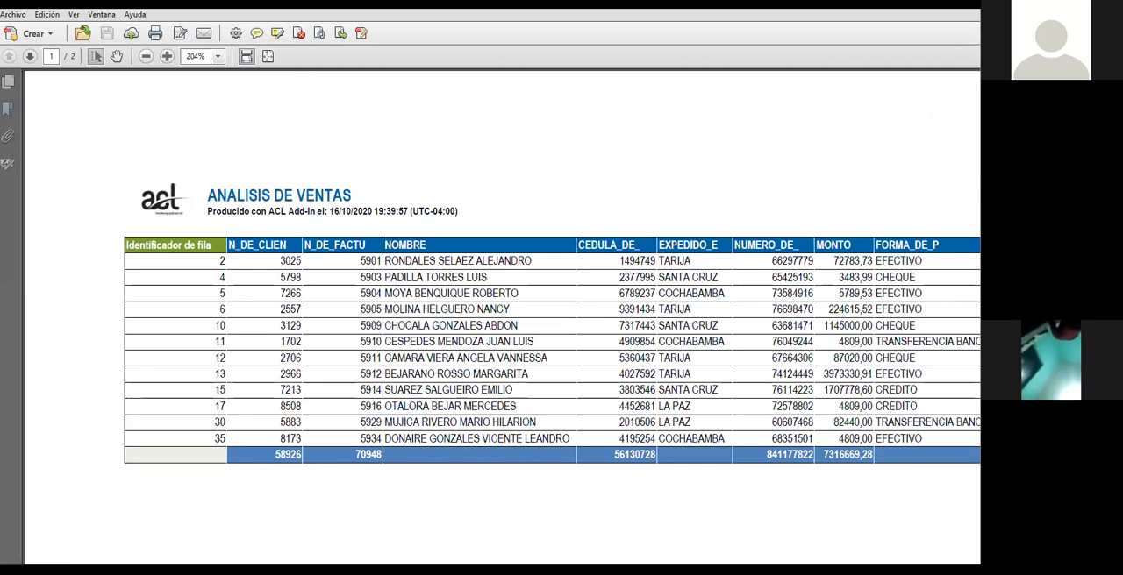
# Switch to Excel and review the generated report and the filtered ANALISIS DE VENTAS table with its NUMERO_DE_ and MONTO statistics
pyautogui.click(926, 10)
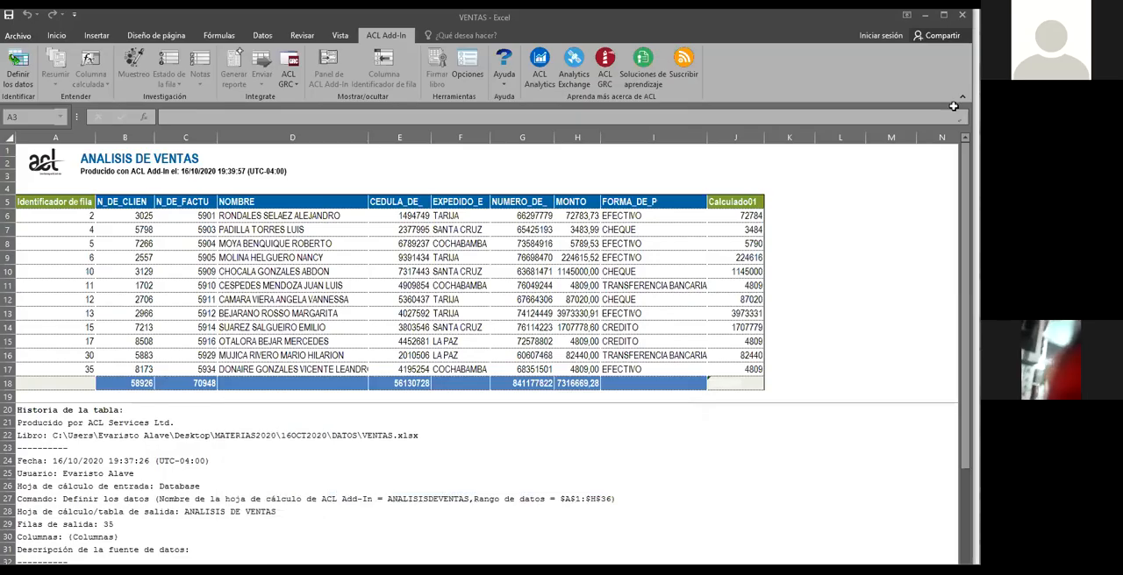
pyautogui.click(625, 405)
pyautogui.scroll(-2, 494, 433)
pyautogui.scroll(2, 476, 451)
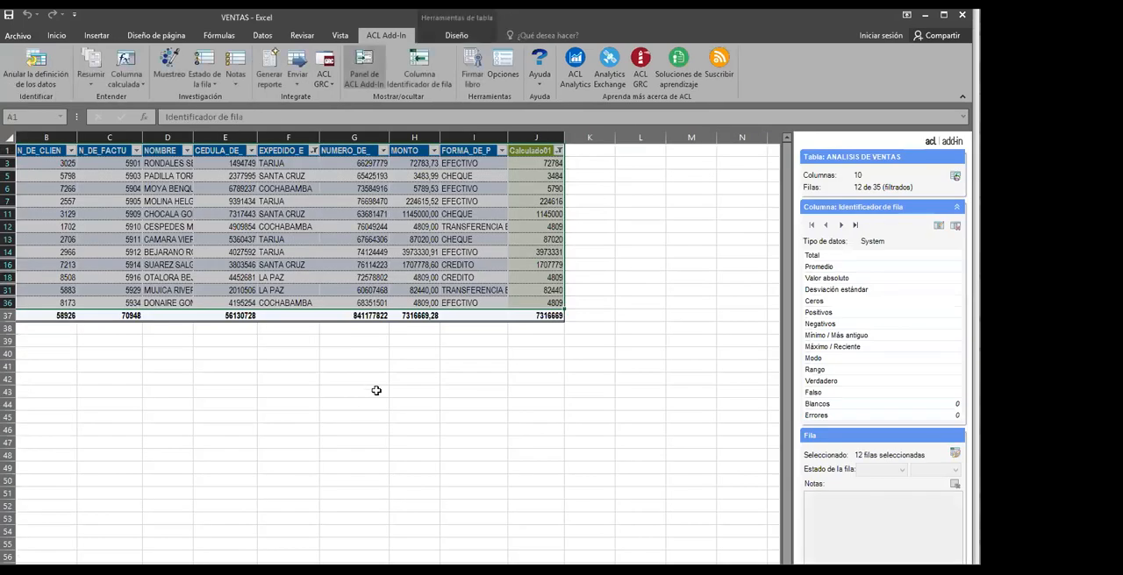
pyautogui.moveTo(784, 315); pyautogui.dragTo(789, 281)
pyautogui.click(667, 176)
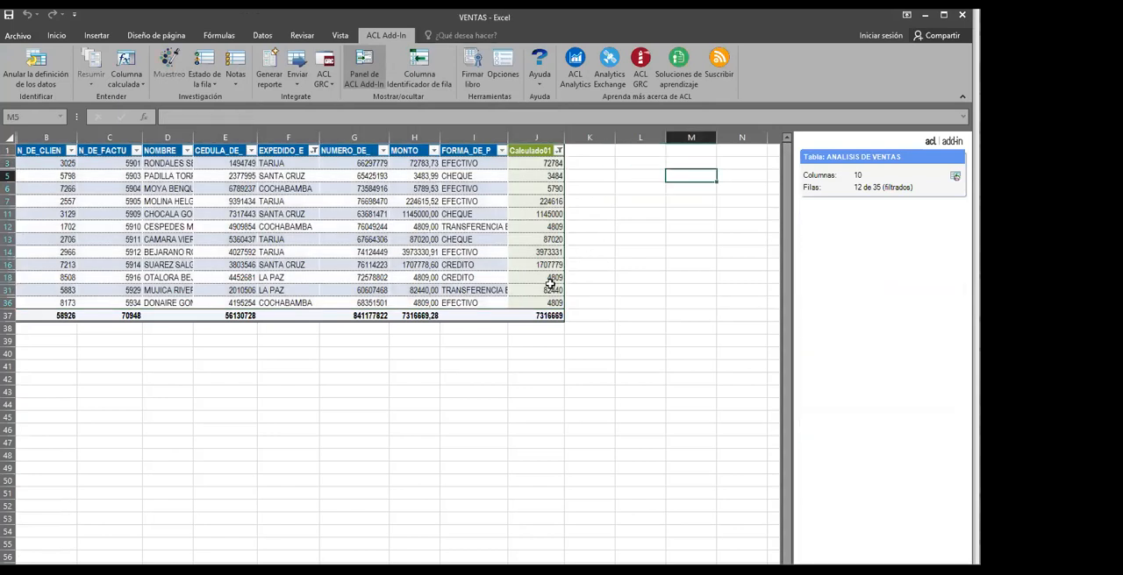
pyautogui.click(413, 225)
pyautogui.click(325, 239)
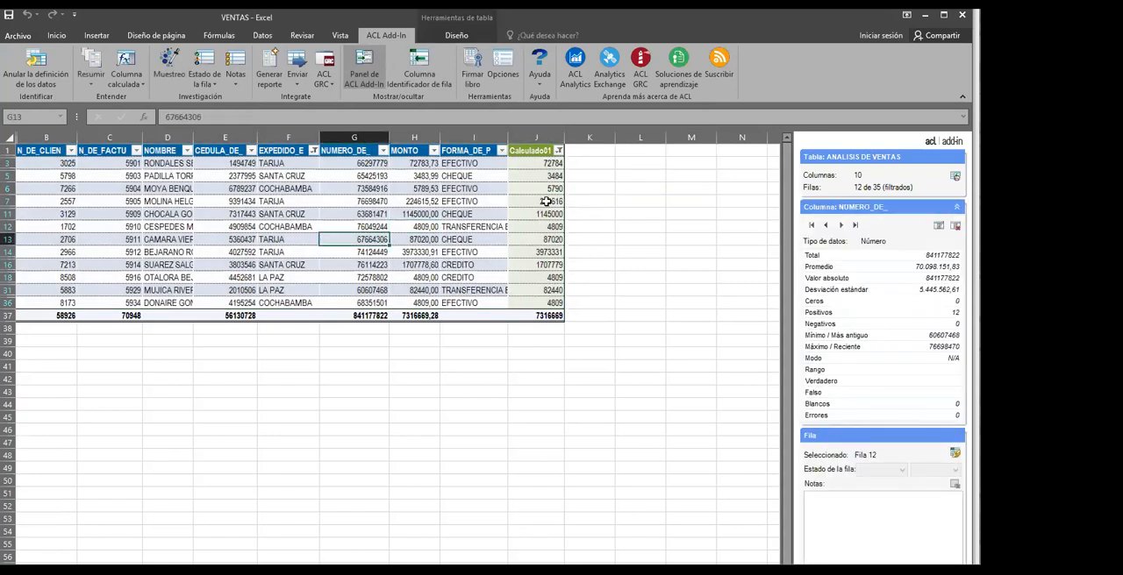
pyautogui.click(418, 291)
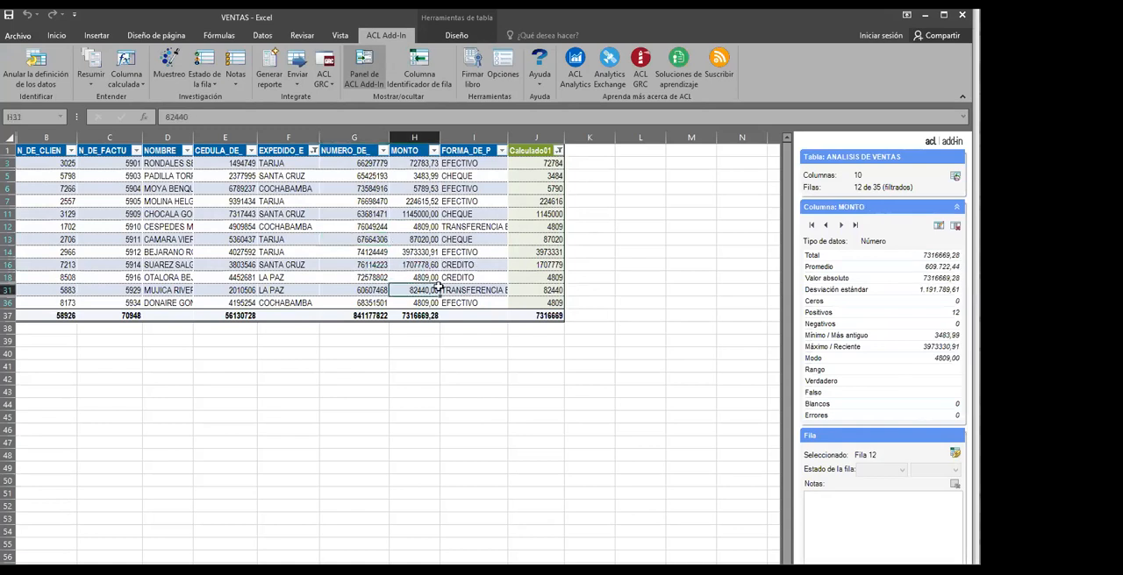
pyautogui.click(391, 252)
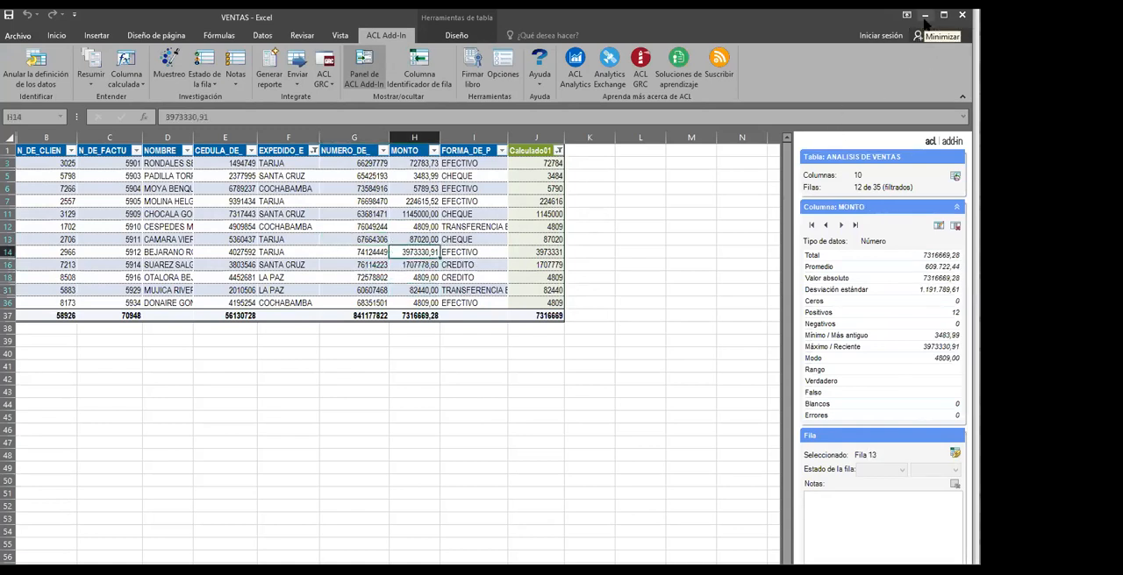
# Open the PLANILLAS workbook from the DATOS folder
pyautogui.moveTo(216, 572)
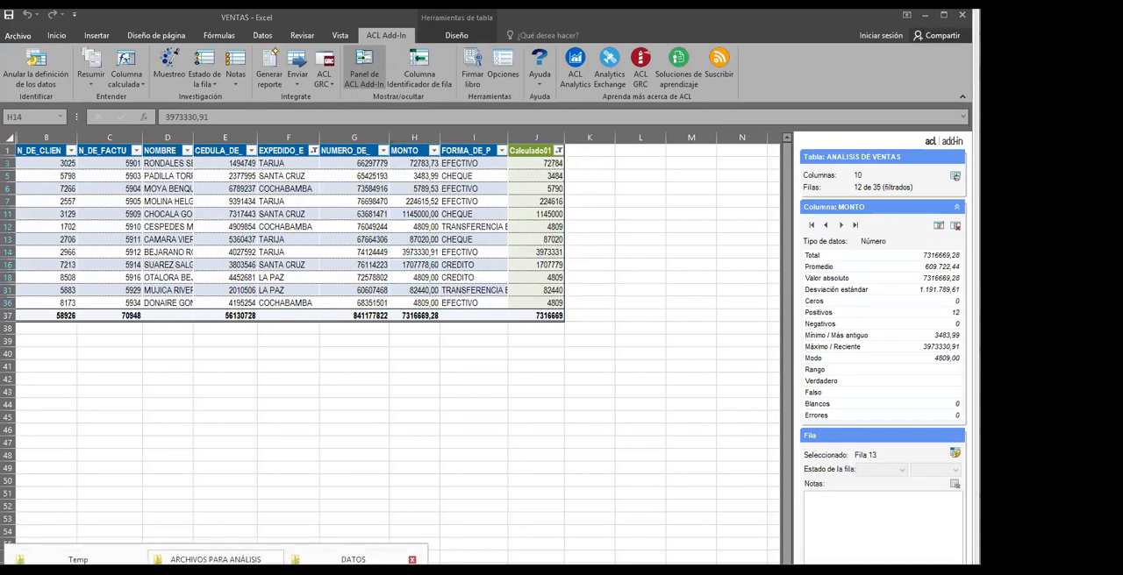
pyautogui.click(377, 568)
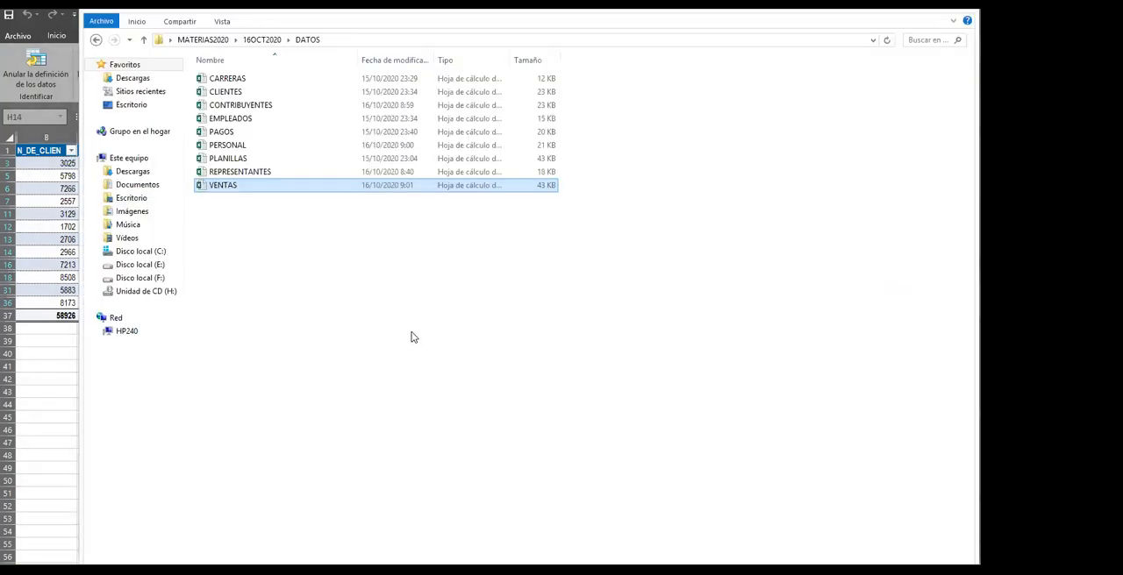
pyautogui.click(348, 258)
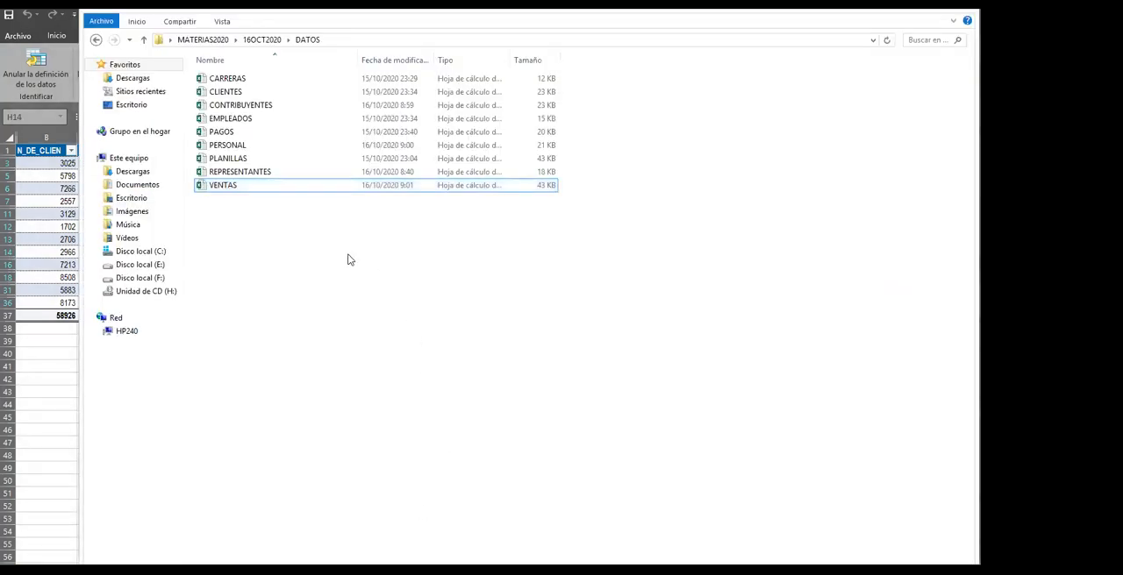
pyautogui.doubleClick(226, 159)
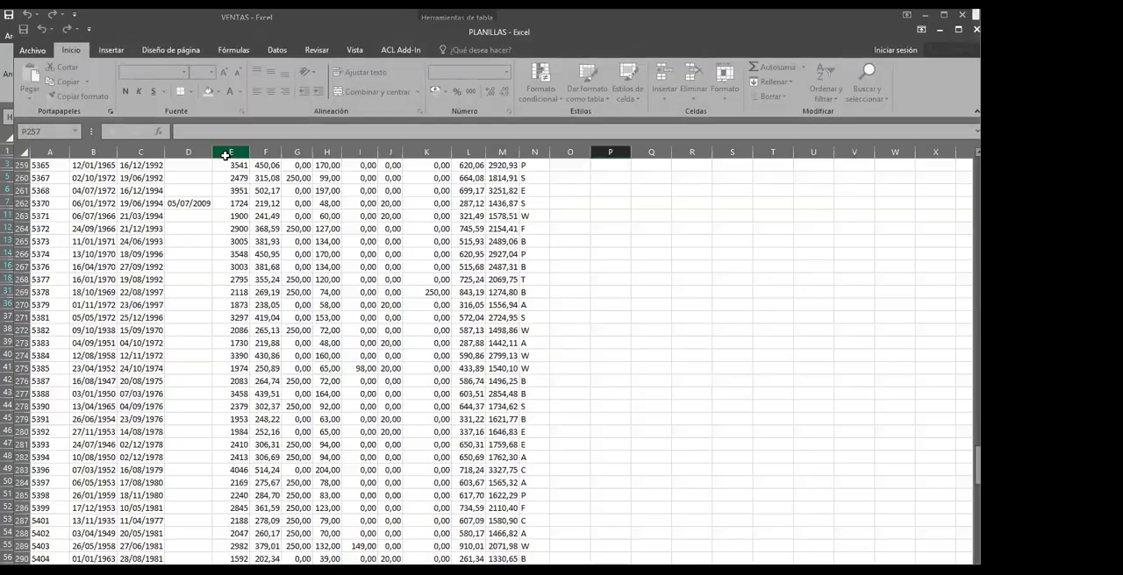
# Look through the payroll records in PLANILLAS and inspect the columns beneath the header row
pyautogui.scroll(-3, 511, 288)
pyautogui.scroll(11, 513, 290)
pyautogui.scroll(8, 513, 291)
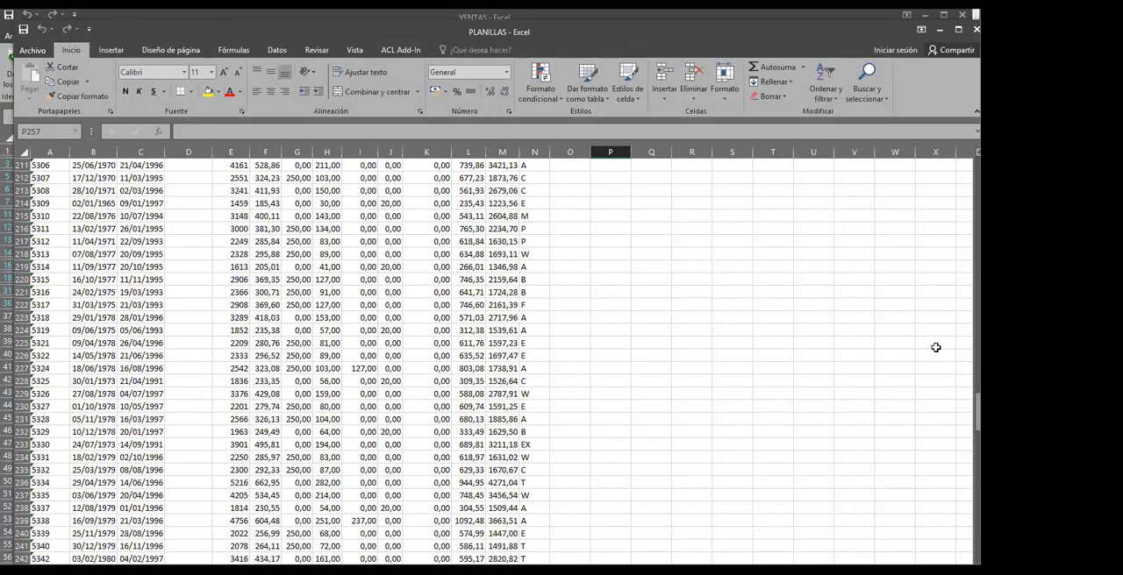
pyautogui.moveTo(977, 412); pyautogui.dragTo(977, 180)
pyautogui.scroll(2, 147, 215)
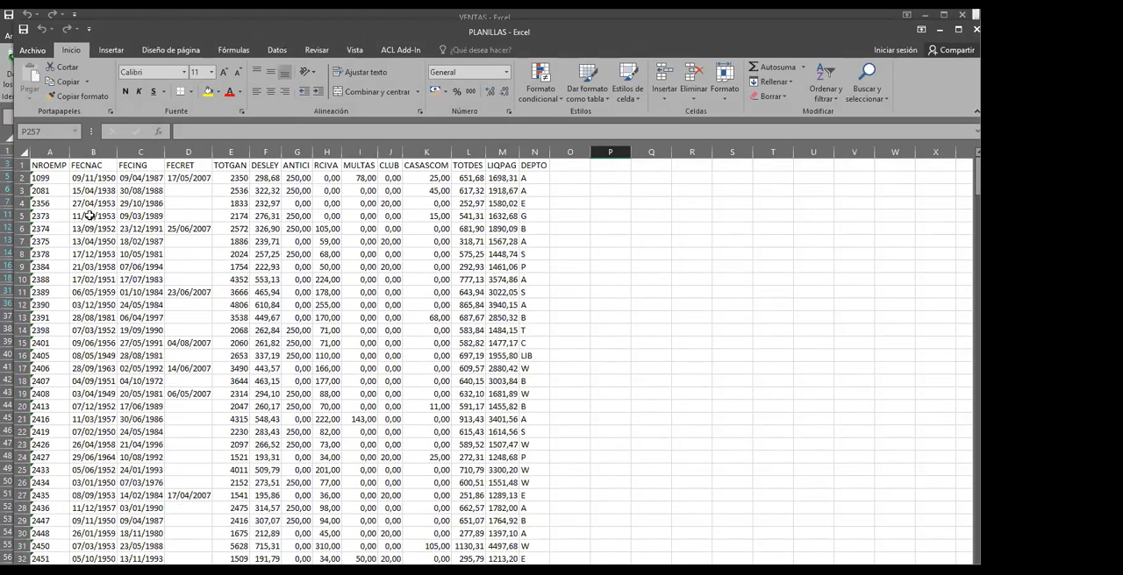
pyautogui.click(320, 266)
pyautogui.click(363, 364)
pyautogui.click(183, 394)
pyautogui.click(146, 341)
pyautogui.click(430, 343)
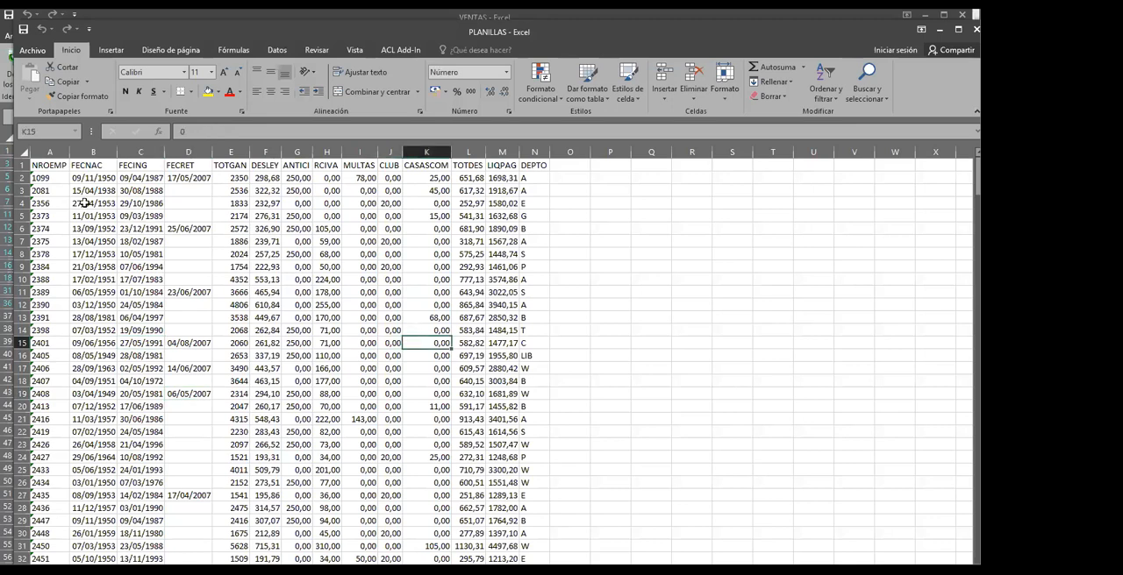
# Define the payroll range A1:N401 as ACL Add-In data on a new worksheet named ANALISIS DE PLANILLAS
pyautogui.moveTo(45, 163); pyautogui.dragTo(509, 507)
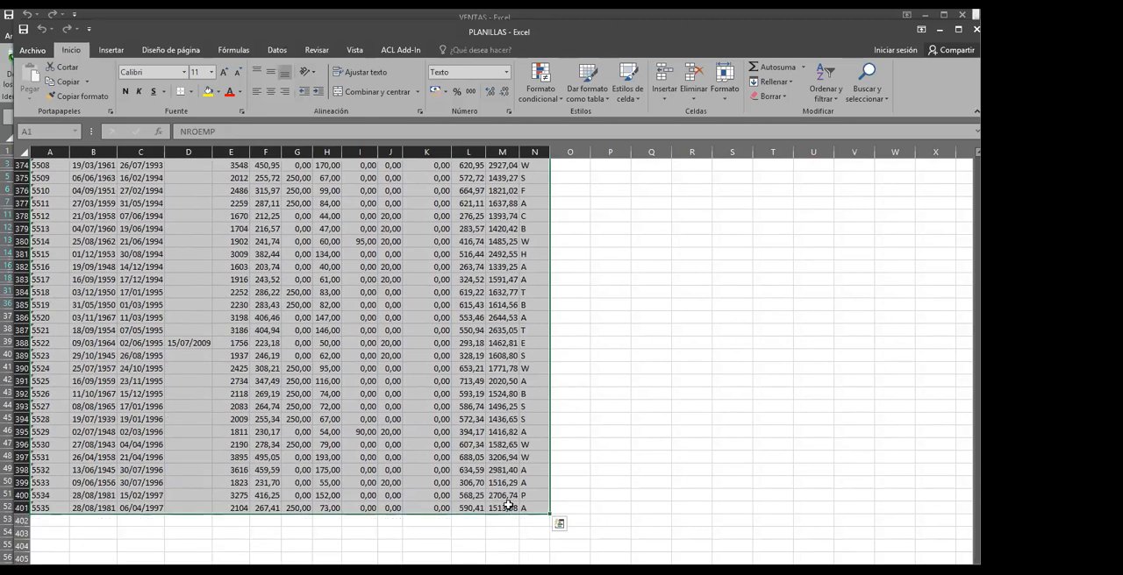
pyautogui.click(396, 49)
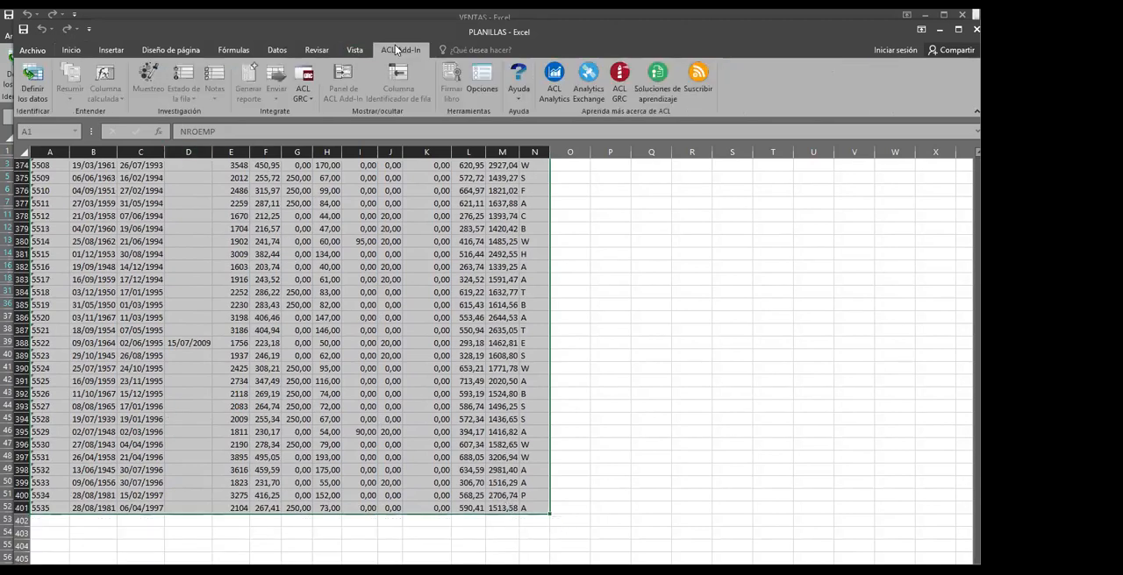
pyautogui.click(33, 79)
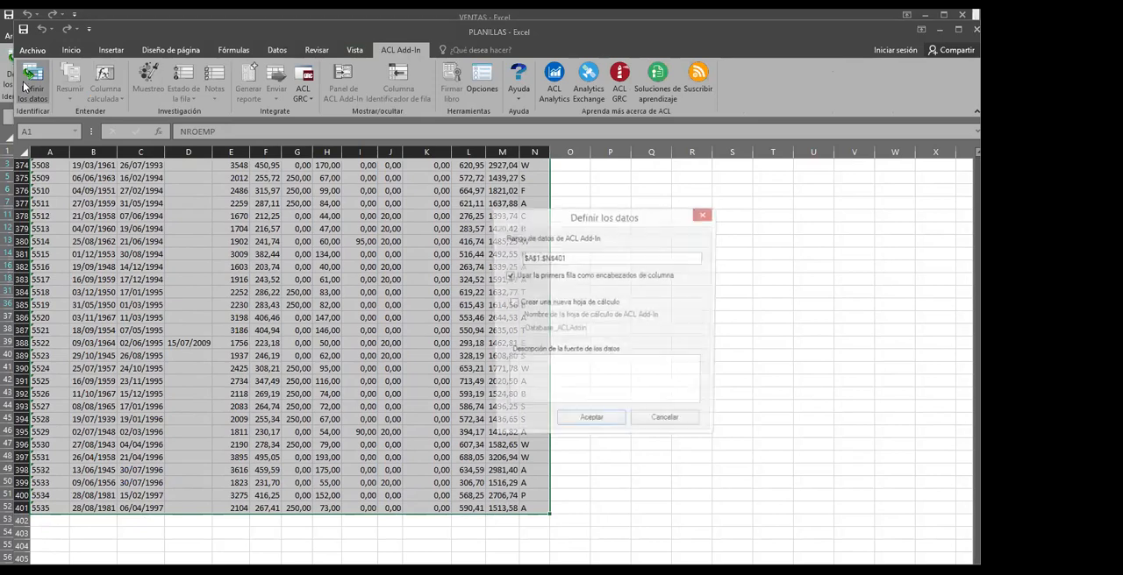
pyautogui.click(513, 303)
pyautogui.moveTo(579, 334); pyautogui.dragTo(514, 331)
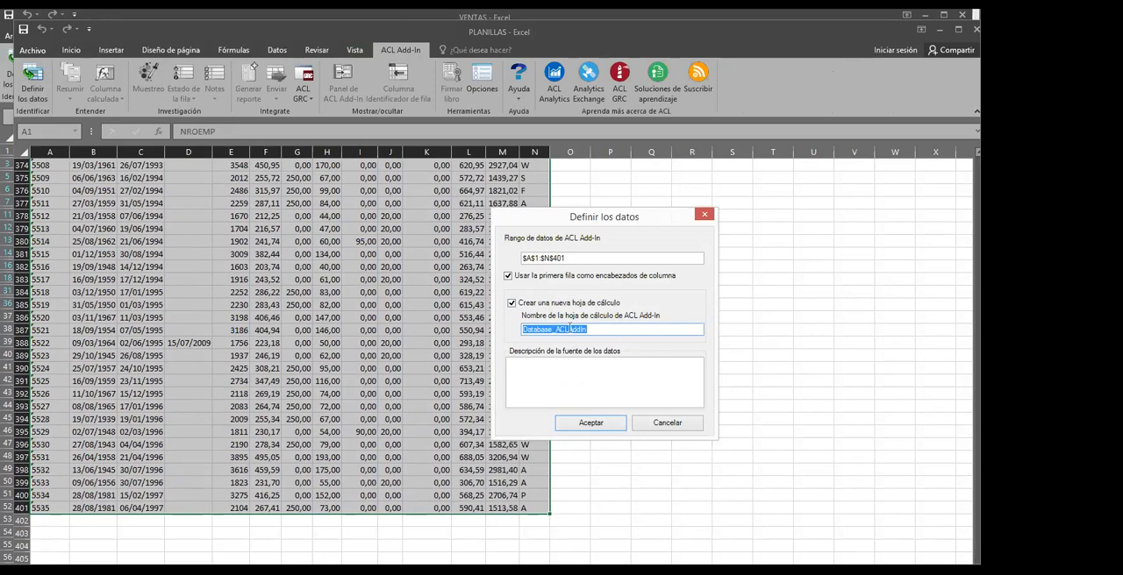
pyautogui.write('ANALISIS DE PLANILLAS')
pyautogui.click(563, 376)
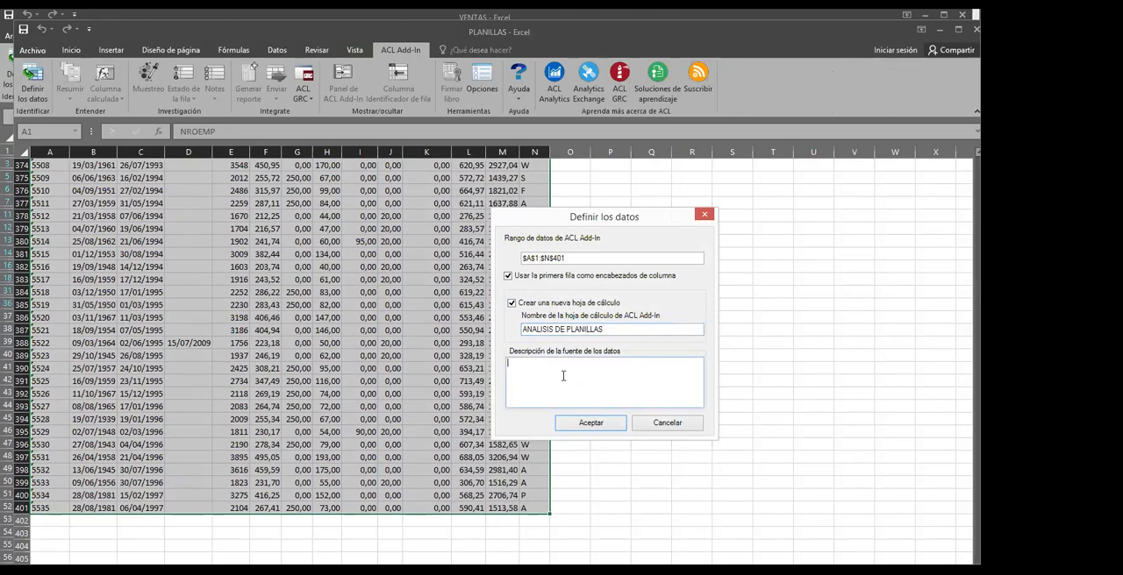
pyautogui.click(575, 423)
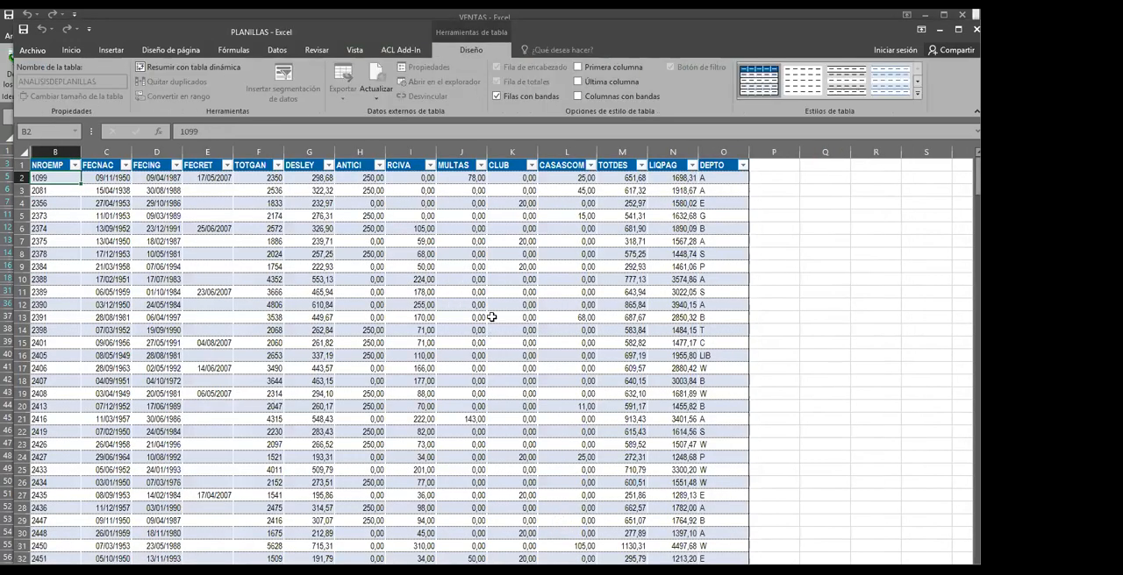
# Review the ACL Add-In statistics for payroll columns such as RCIVA, LIQPAG and DEPTO
pyautogui.click(391, 232)
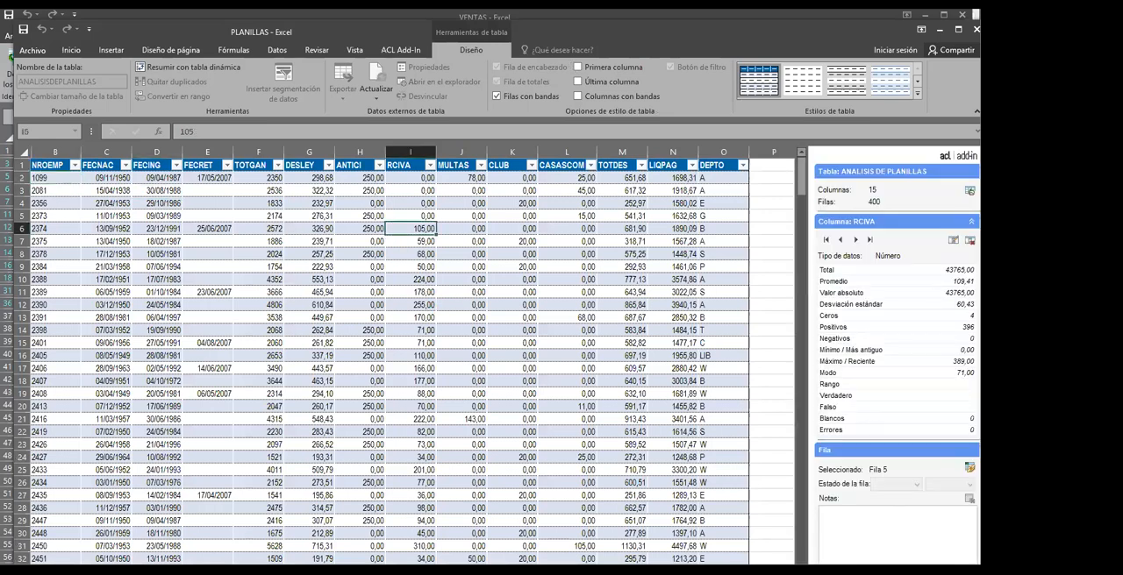
pyautogui.click(522, 231)
pyautogui.click(616, 257)
pyautogui.click(702, 269)
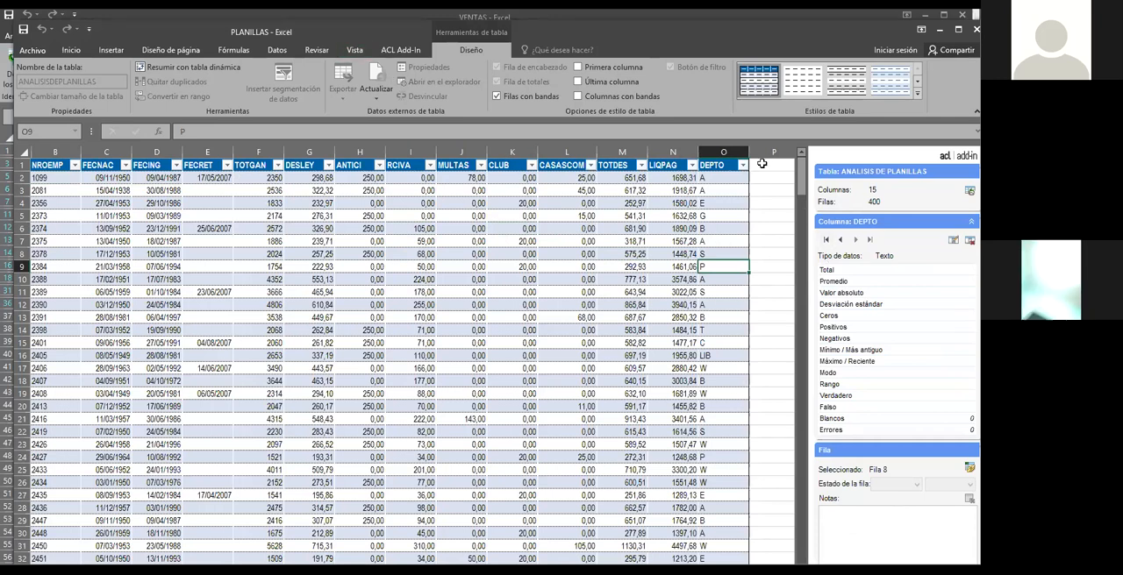
pyautogui.click(718, 203)
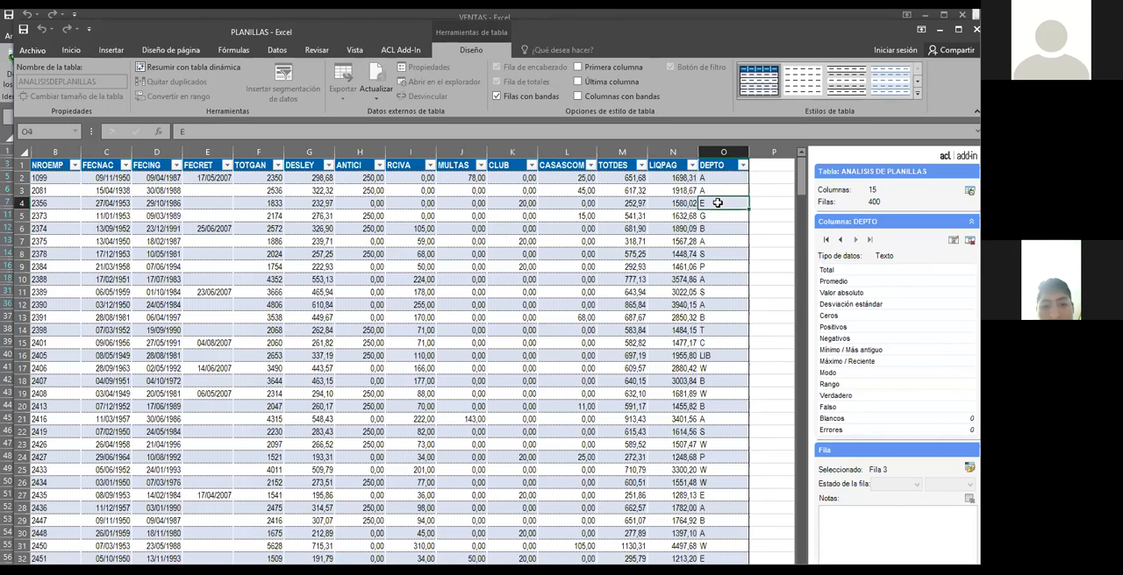
pyautogui.click(664, 165)
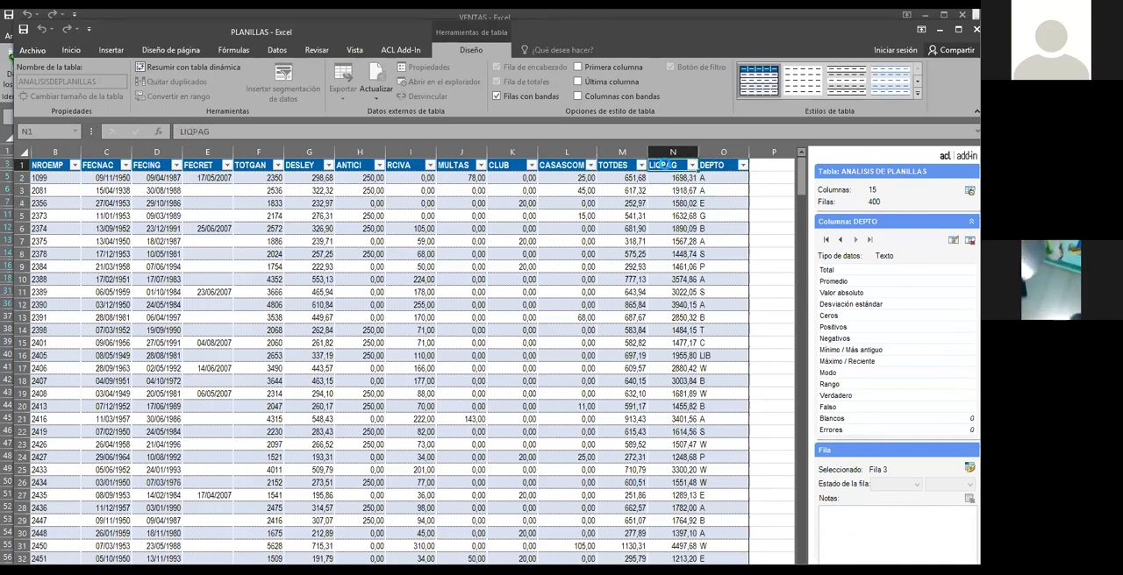
pyautogui.click(672, 206)
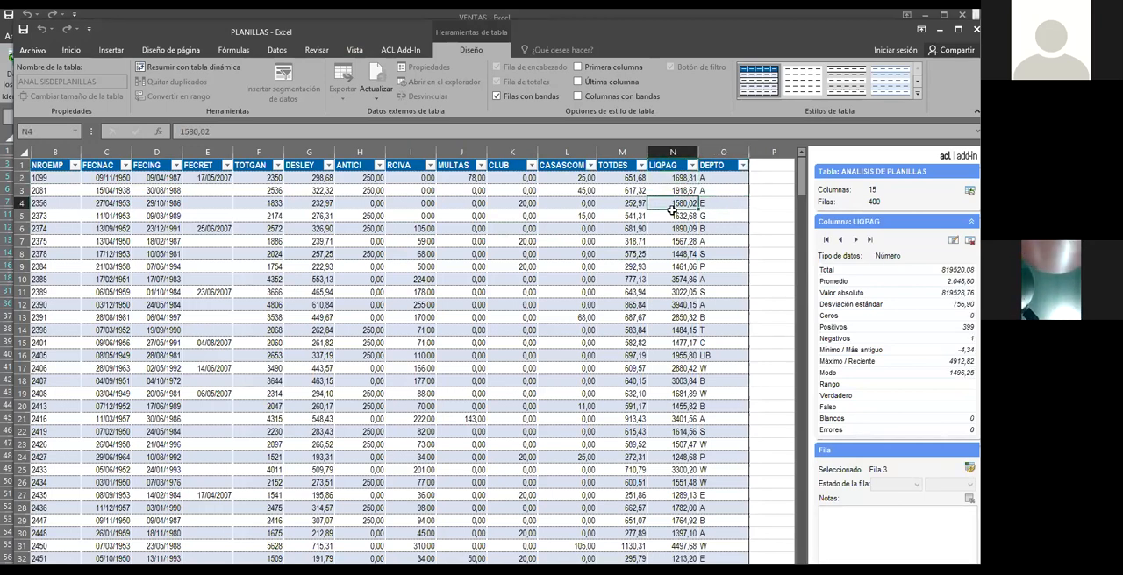
pyautogui.click(763, 169)
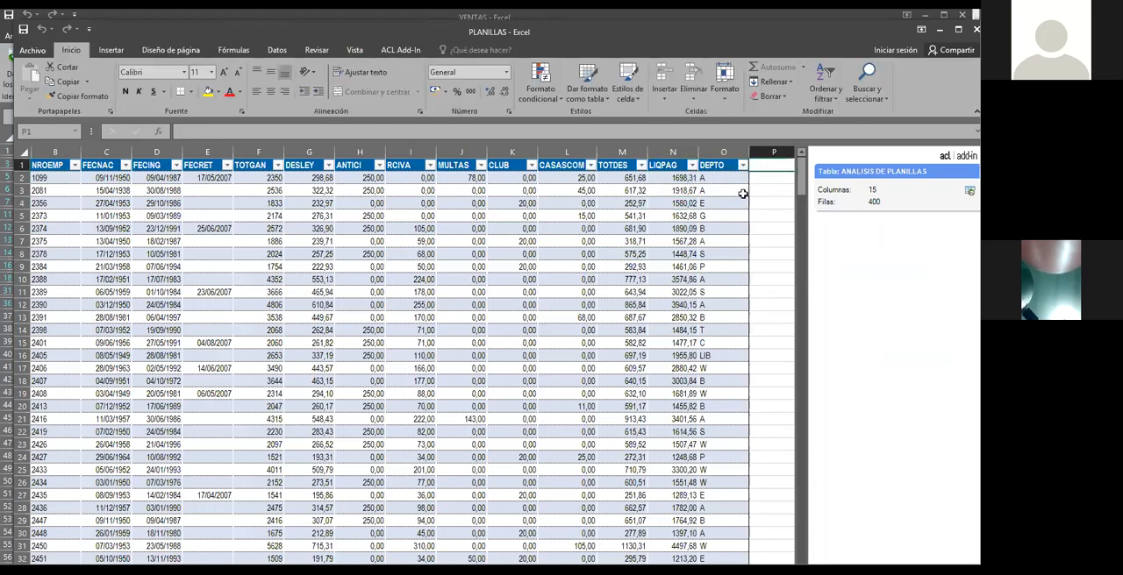
pyautogui.click(762, 190)
# Add a numeric calculated column after DEPTO in the ANALISIS DE PLANILLAS table
pyautogui.click(728, 203)
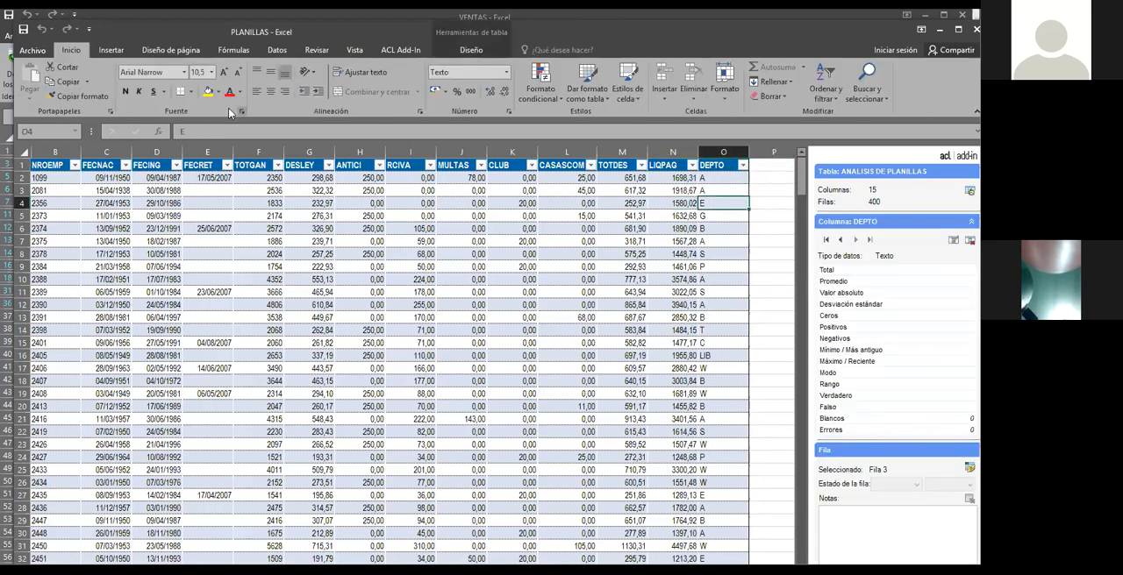
pyautogui.click(407, 51)
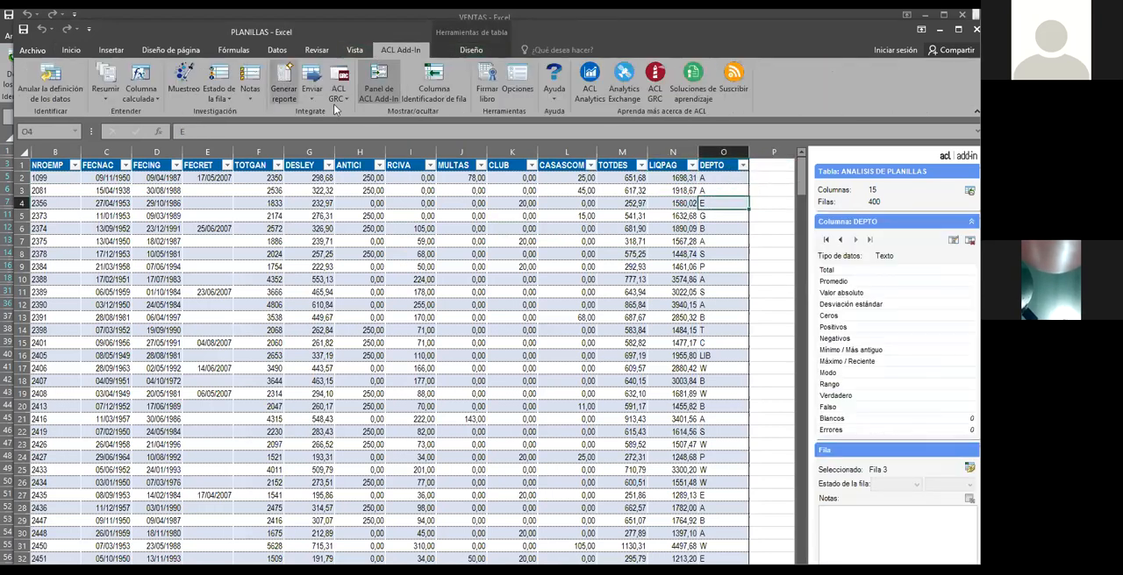
pyautogui.click(145, 96)
pyautogui.click(151, 114)
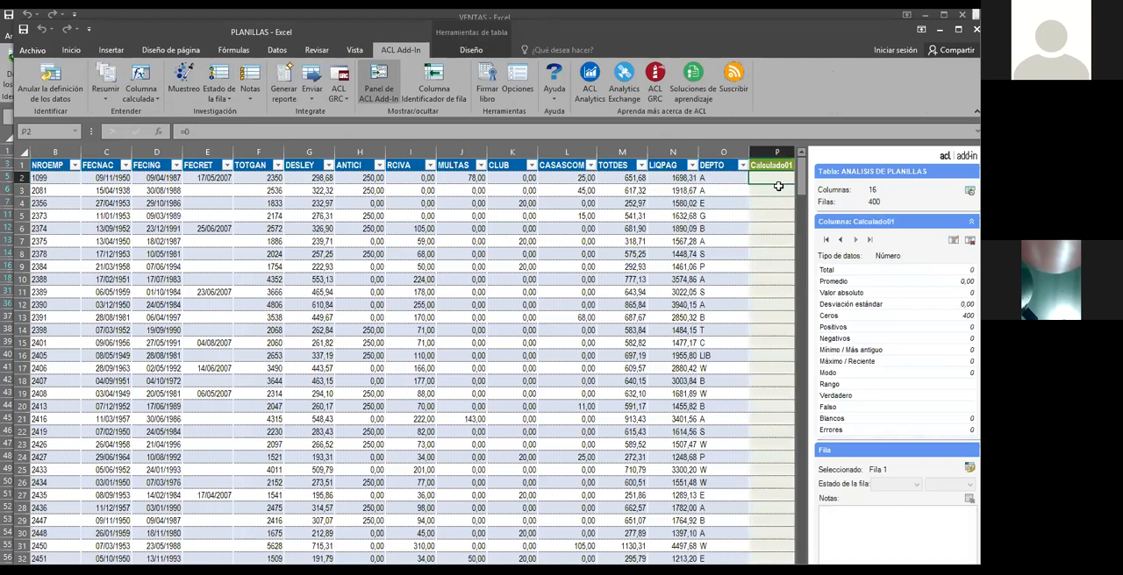
# Fill Calculado01 with a formula subtracting DESLEY, ANTICI, RCIVA, MULTAS, CLUB and CASASCOM from TOTGAN
pyautogui.write('=')
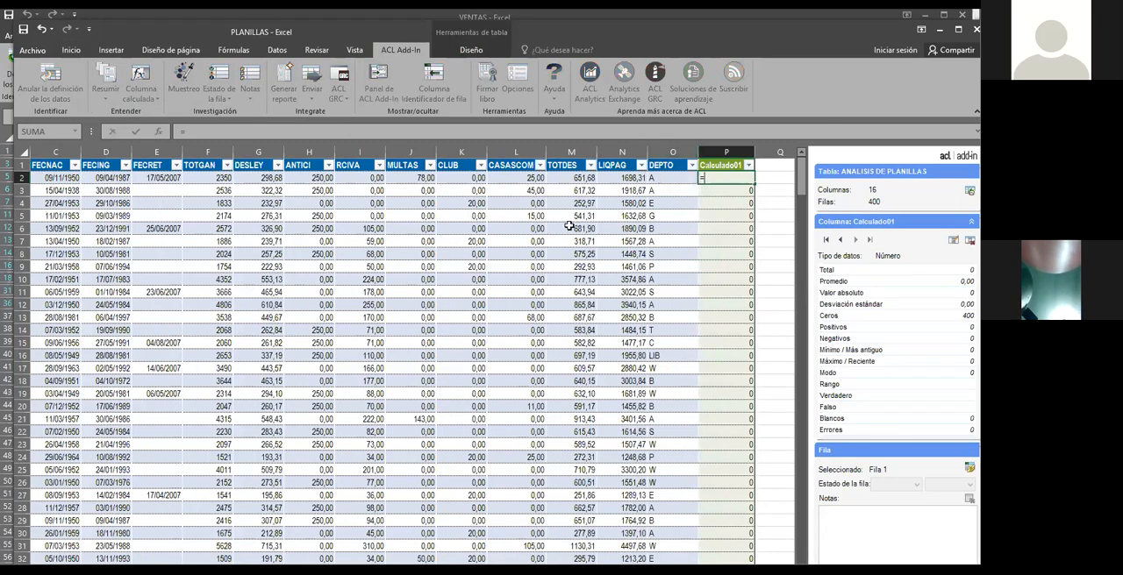
pyautogui.click(201, 177)
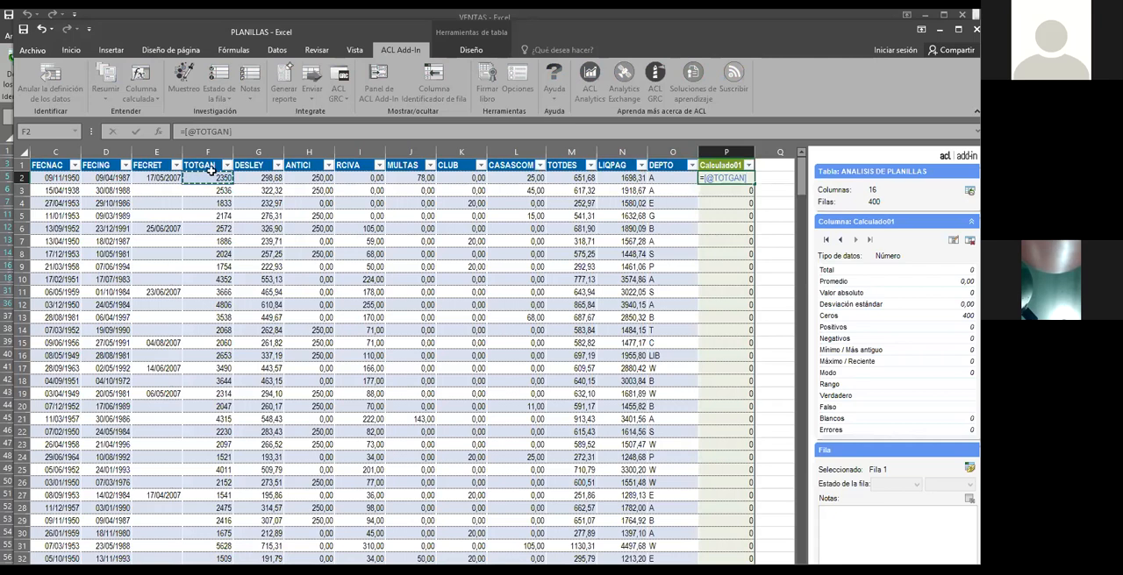
pyautogui.write('-')
pyautogui.click(252, 177)
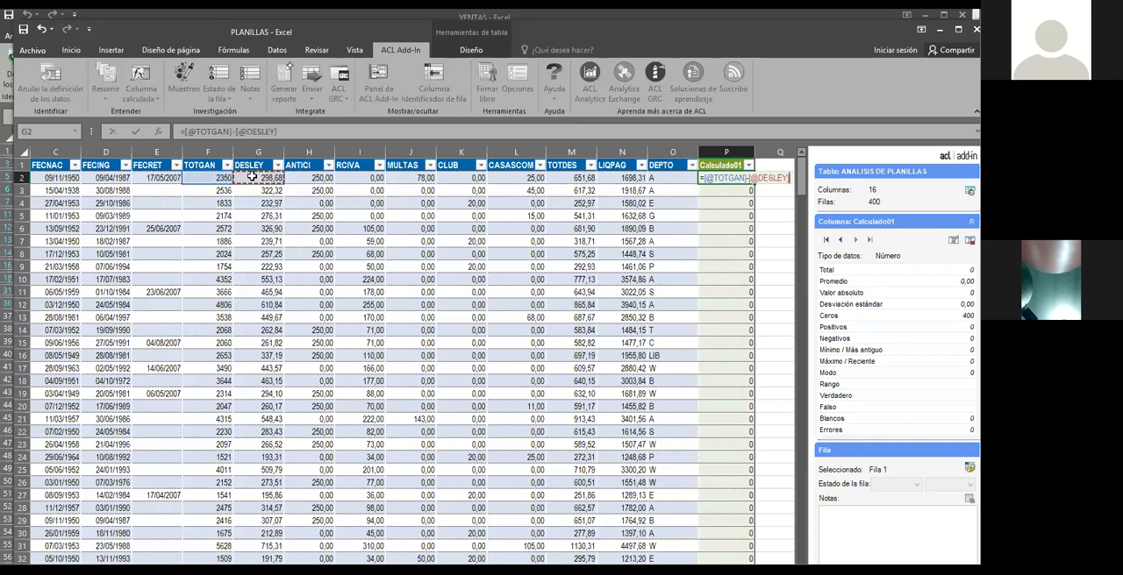
pyautogui.write('-')
pyautogui.click(298, 177)
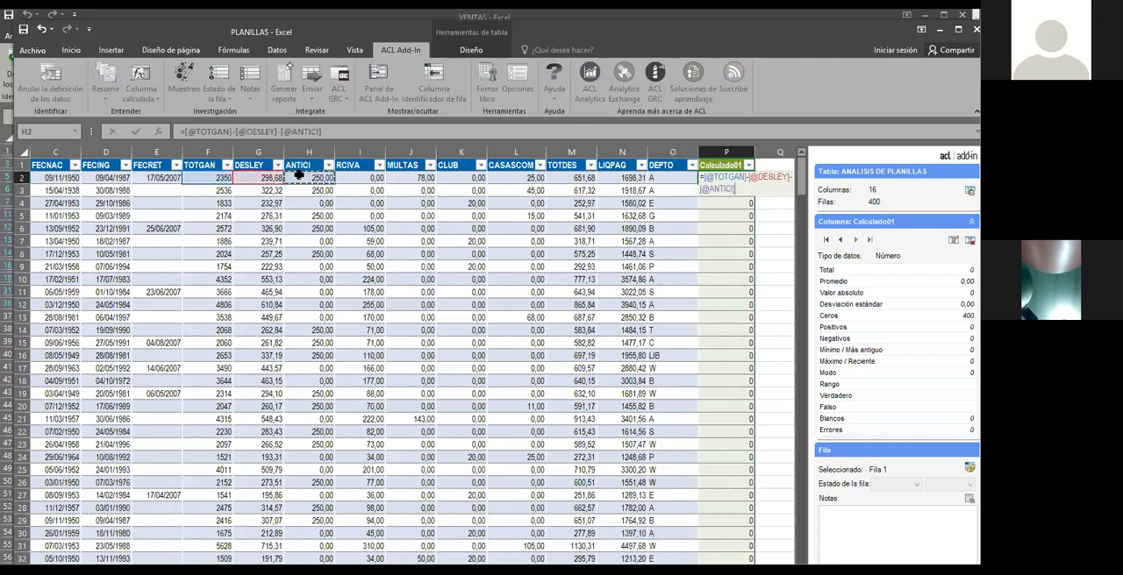
pyautogui.write('-')
pyautogui.click(351, 177)
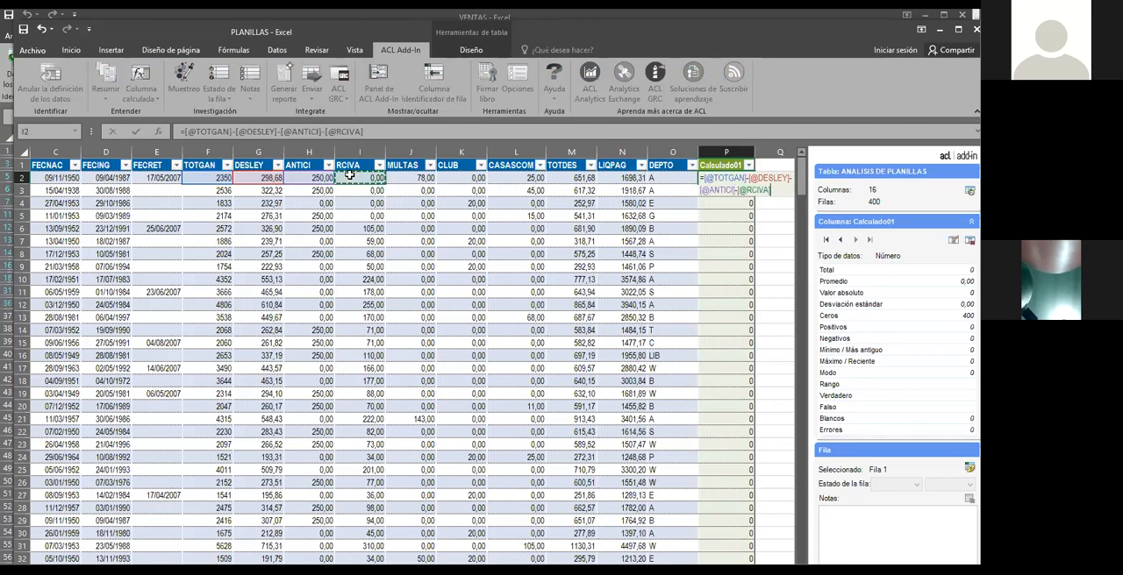
pyautogui.write('-')
pyautogui.click(399, 178)
pyautogui.write('-')
pyautogui.click(456, 177)
pyautogui.write('-')
pyautogui.click(501, 177)
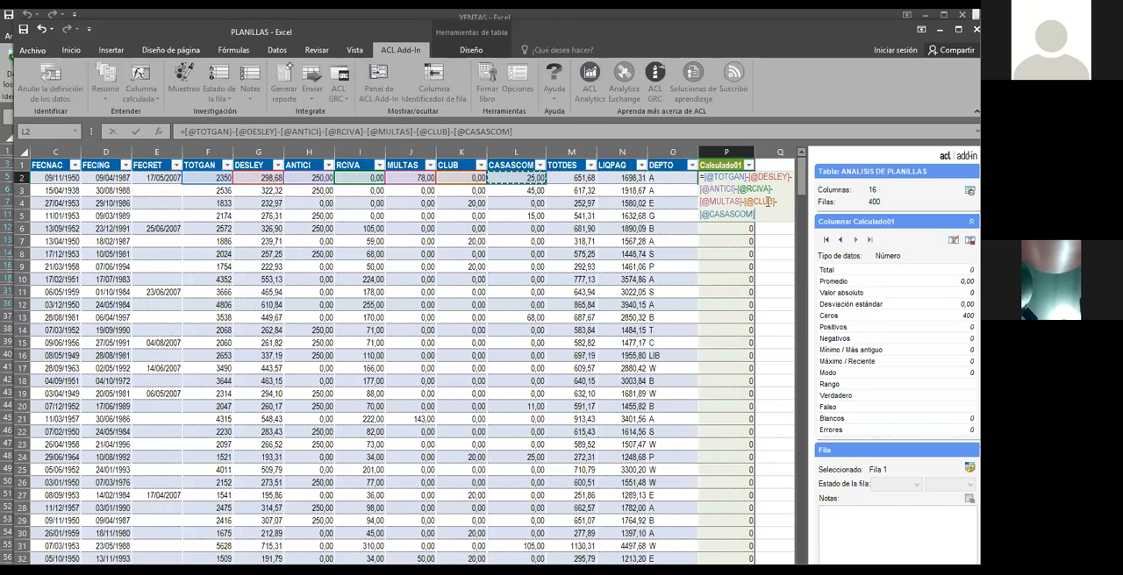
pyautogui.press('Return')
# Inspect the results down the Calculado01 column and compare its total with the LIQPAG and TOTDES totals in row 402
pyautogui.click(732, 261)
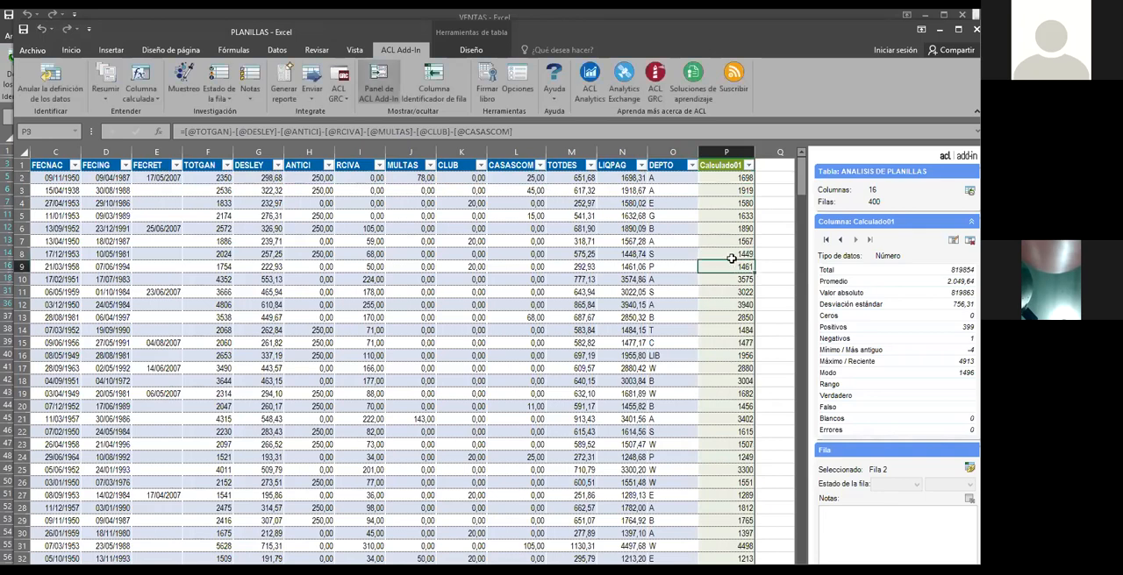
pyautogui.scroll(-2, 743, 210)
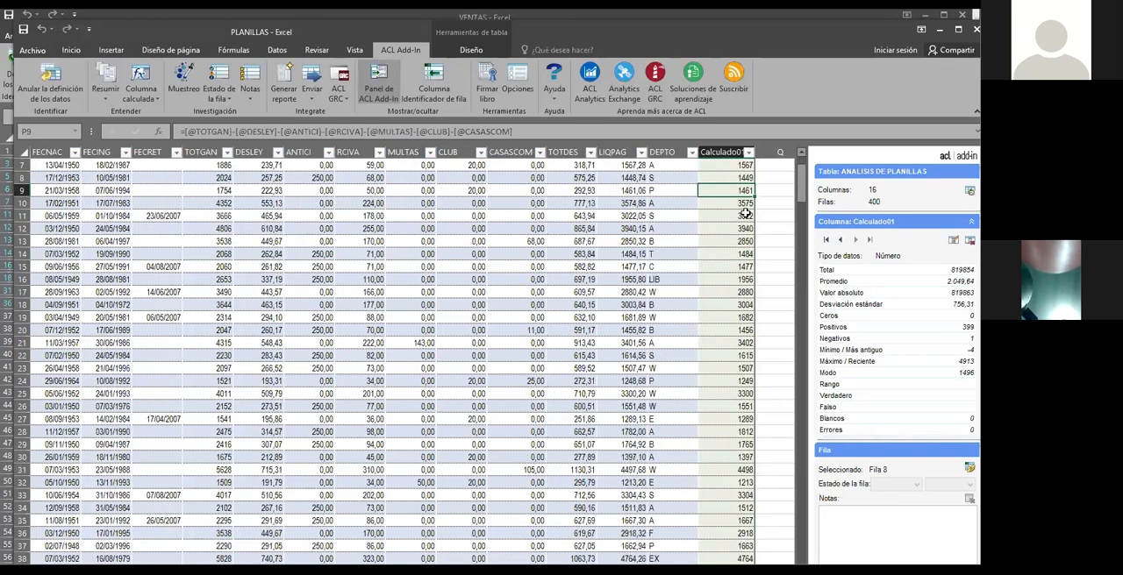
pyautogui.scroll(2, 744, 213)
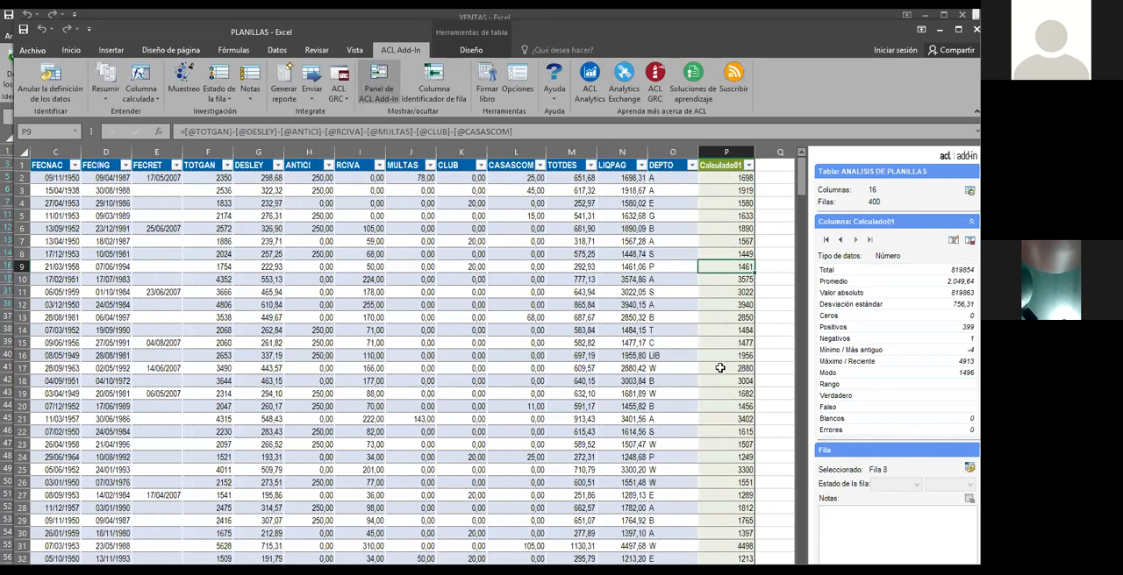
pyautogui.click(733, 192)
pyautogui.click(728, 243)
pyautogui.click(717, 305)
pyautogui.moveTo(801, 173); pyautogui.dragTo(788, 574)
pyautogui.scroll(-3, 754, 504)
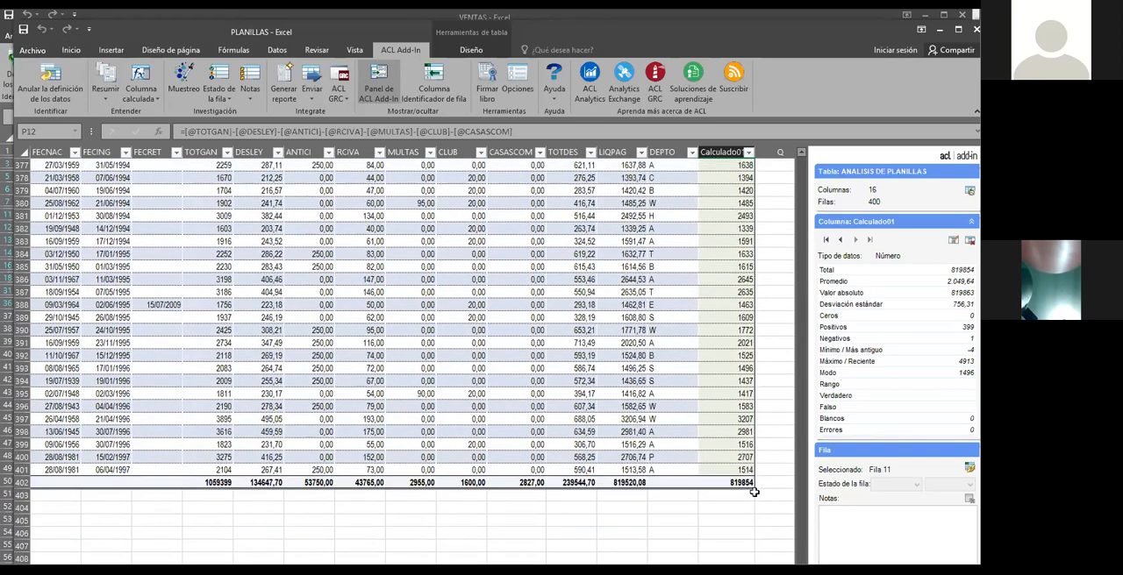
pyautogui.scroll(-1, 726, 450)
pyautogui.click(737, 445)
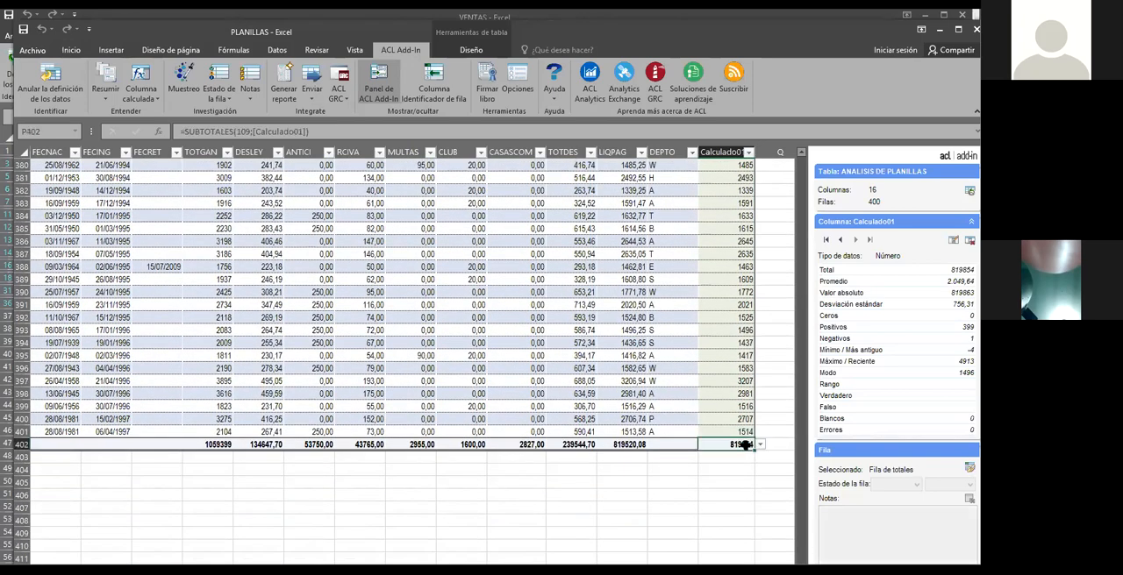
pyautogui.press('Left')
pyautogui.press('Left')
pyautogui.press('Left')
pyautogui.press('Left')
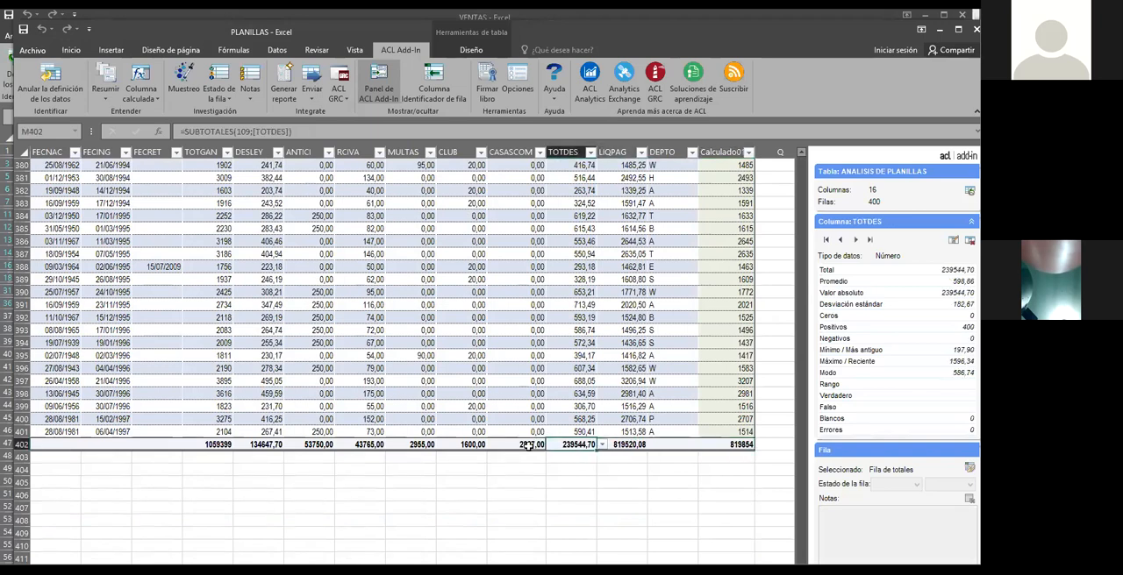
pyautogui.click(728, 445)
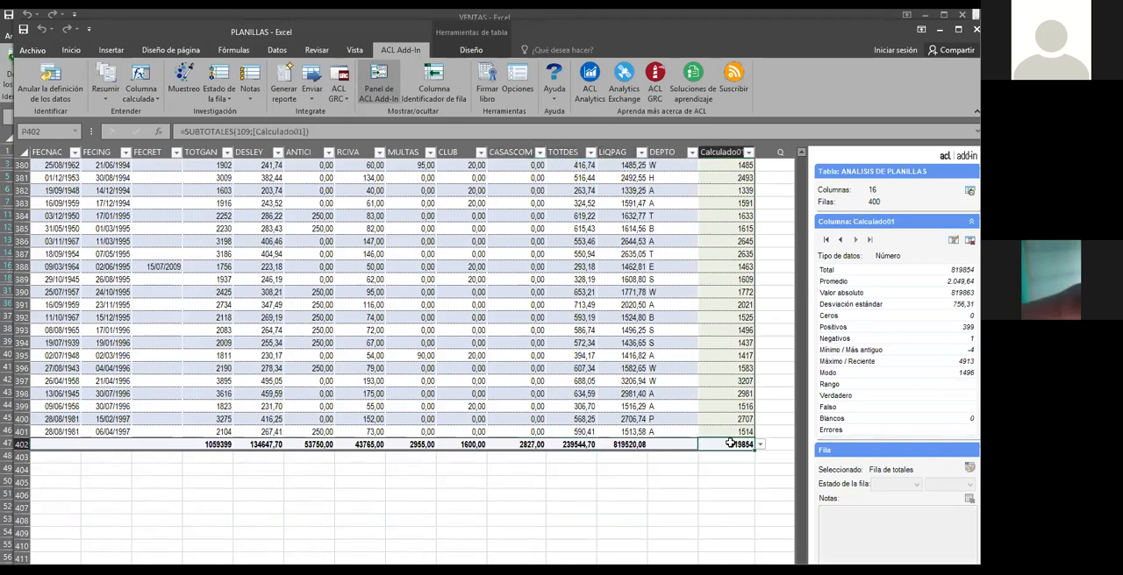
# Try to overwrite the Calculado01 value in cell P394 with 456 and check the neighbouring cells' formulas
pyautogui.click(735, 347)
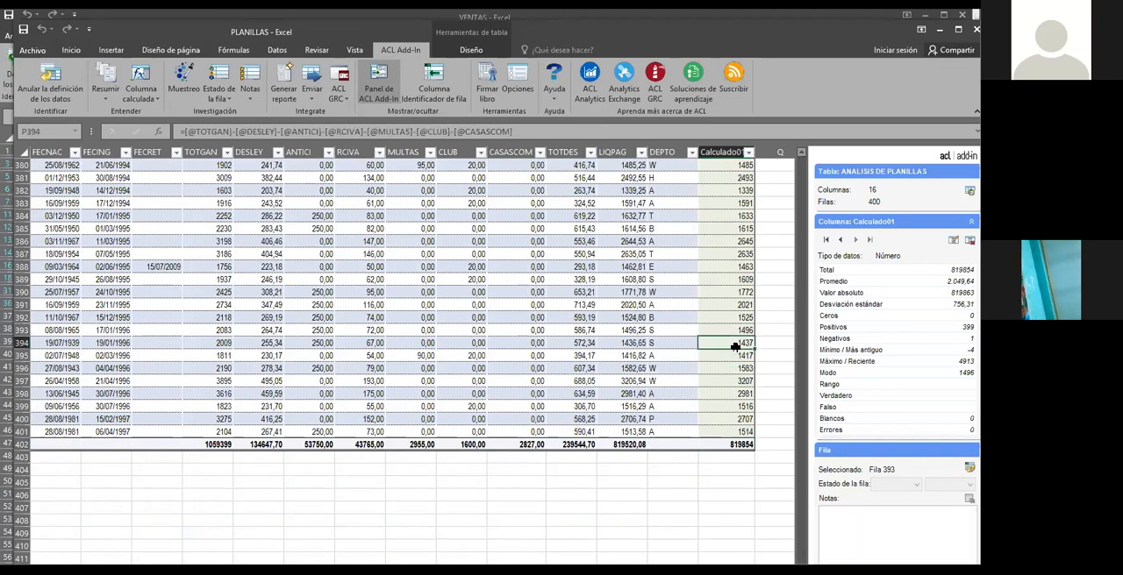
pyautogui.write('456')
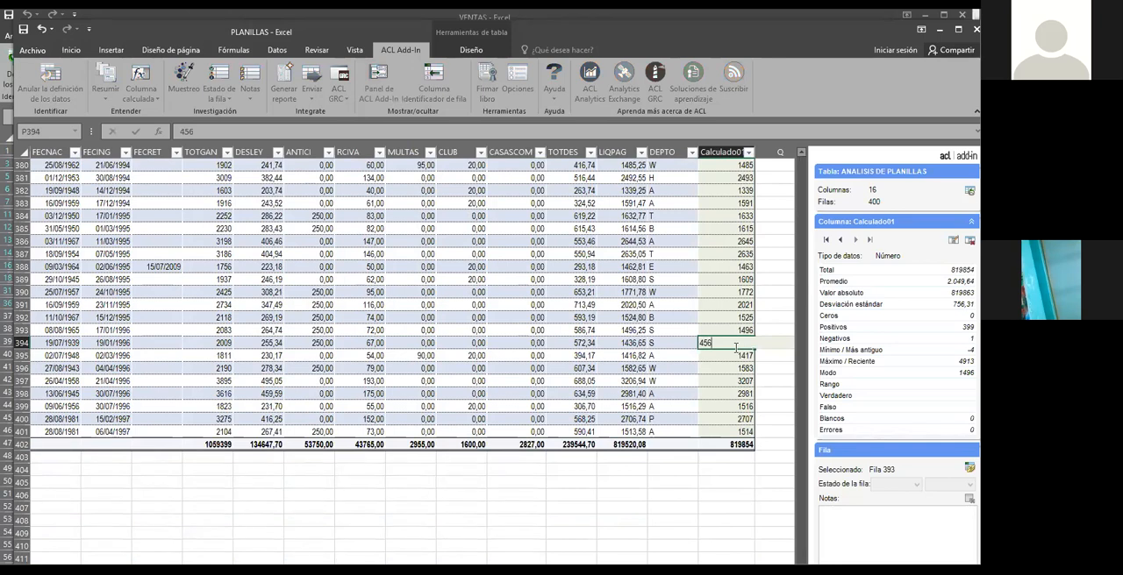
pyautogui.press('Return')
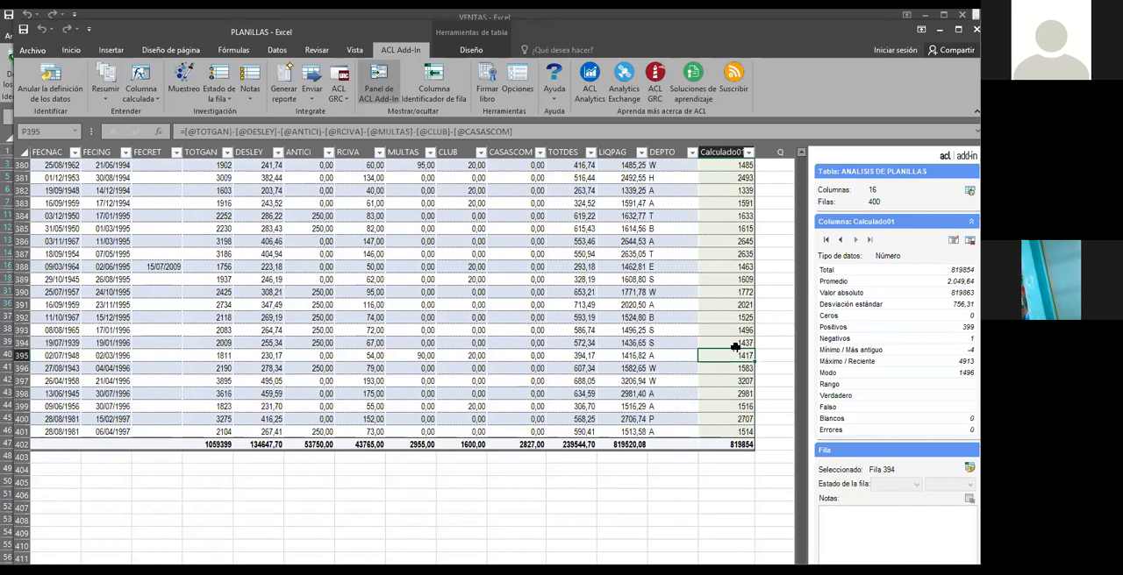
pyautogui.click(734, 304)
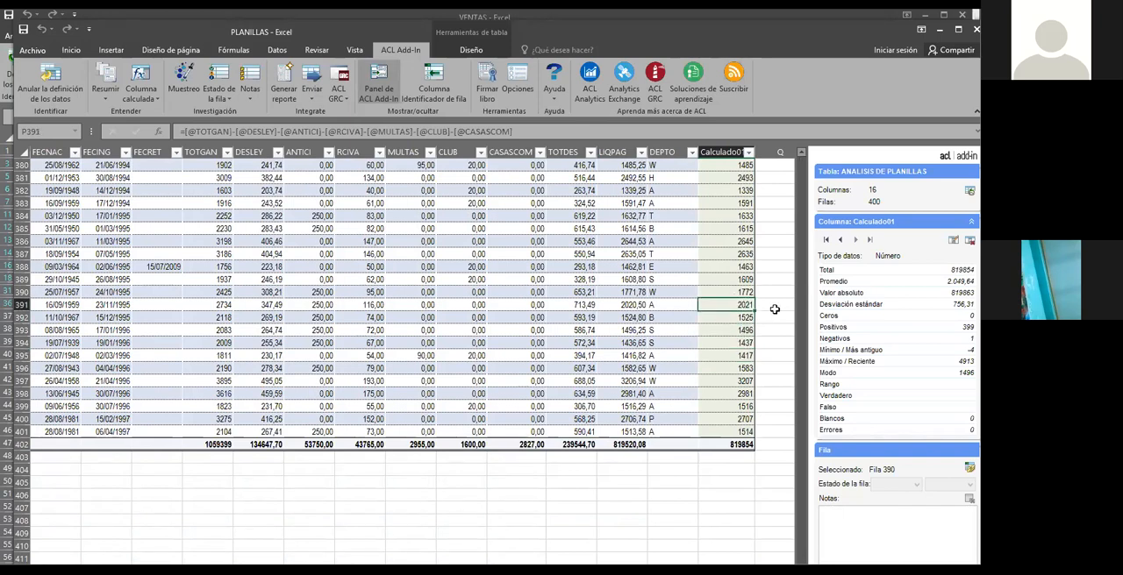
pyautogui.press('Down')
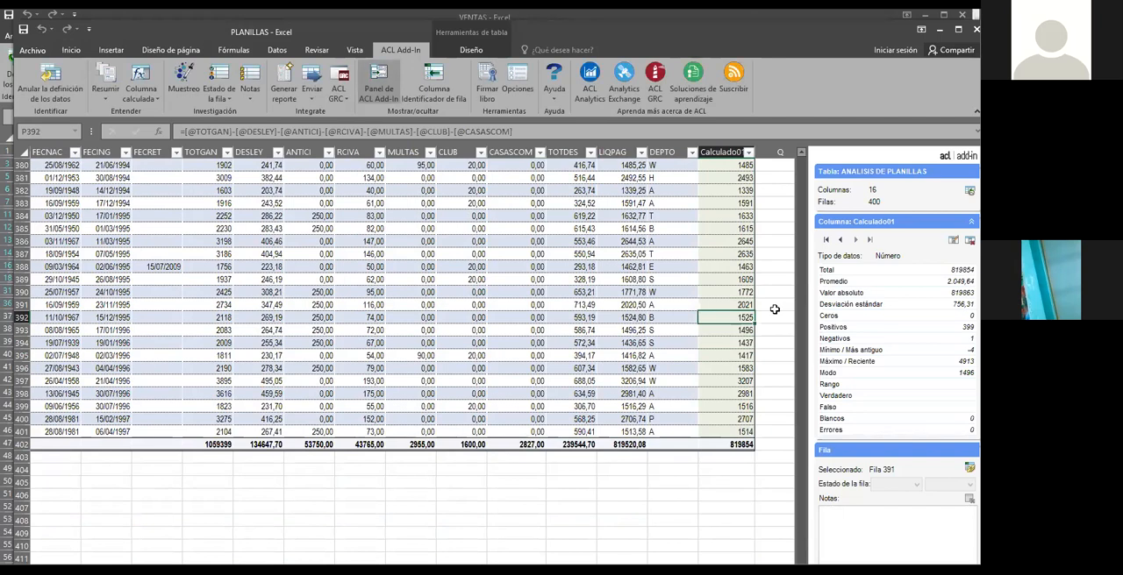
pyautogui.click(719, 267)
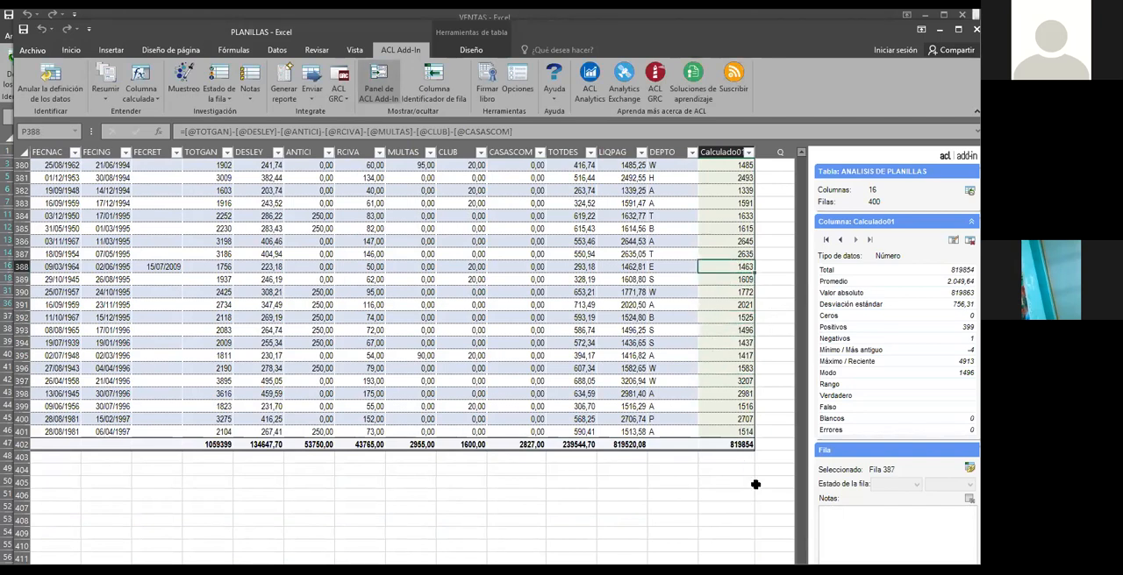
# Format the whole Calculado01 column as Número with 2 decimal places and a thousands separator
pyautogui.moveTo(802, 524); pyautogui.dragTo(793, 170)
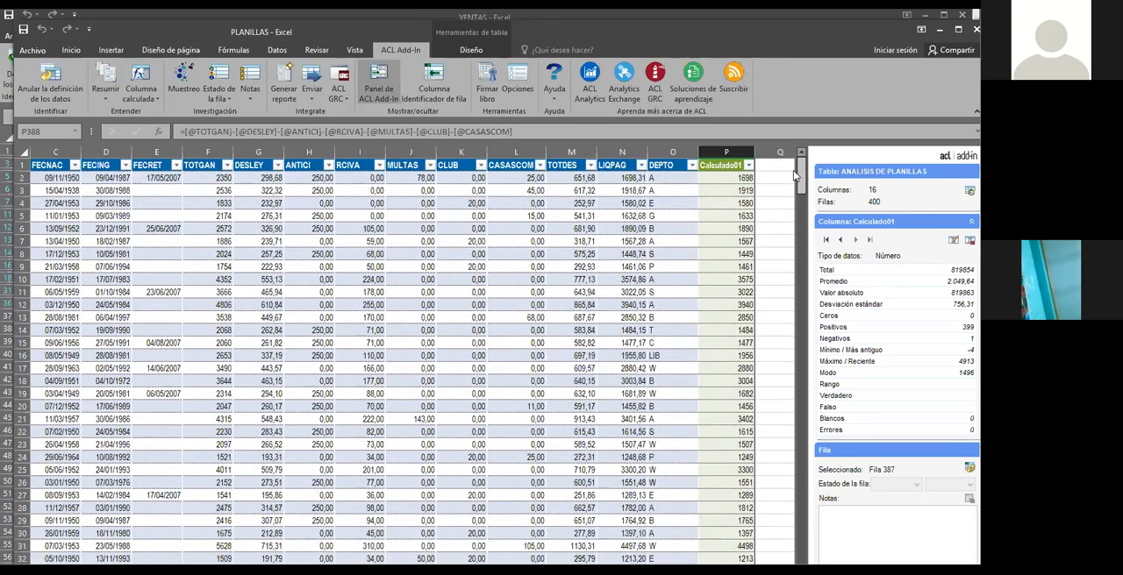
pyautogui.click(727, 152)
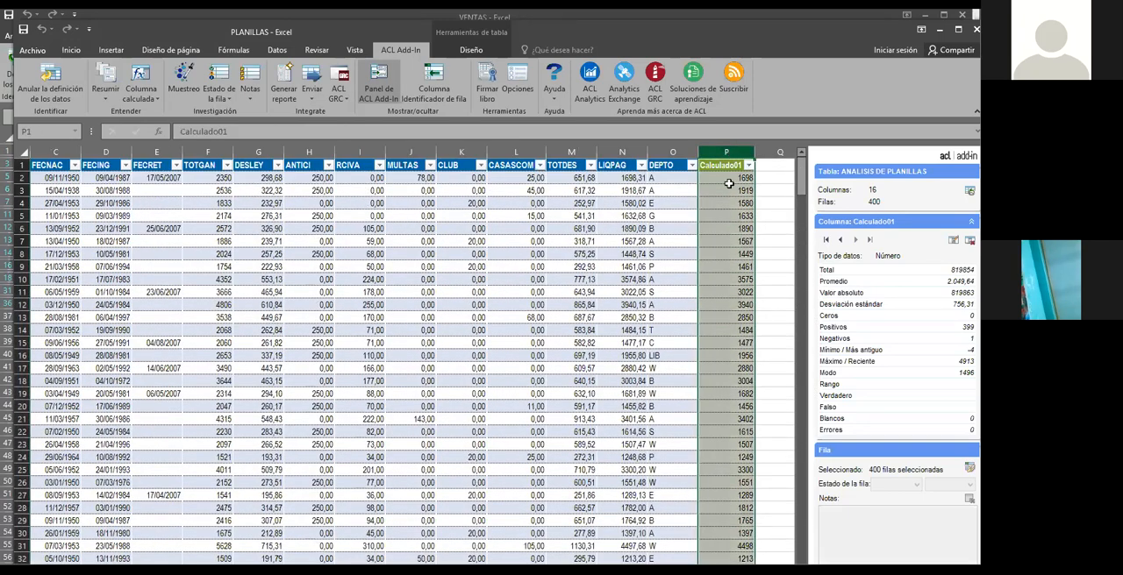
pyautogui.rightClick(731, 211)
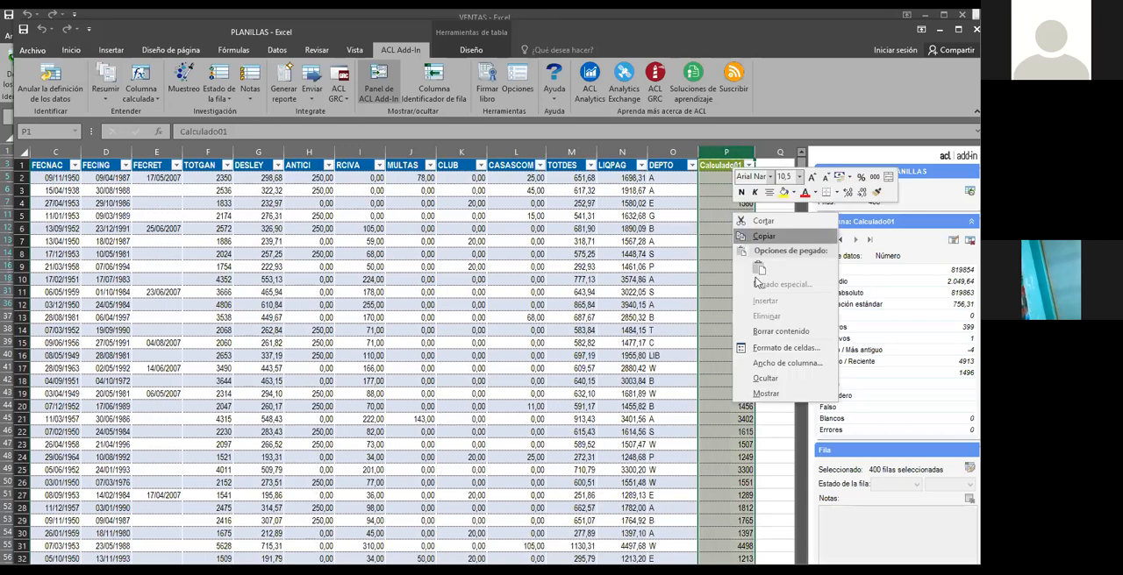
pyautogui.click(770, 350)
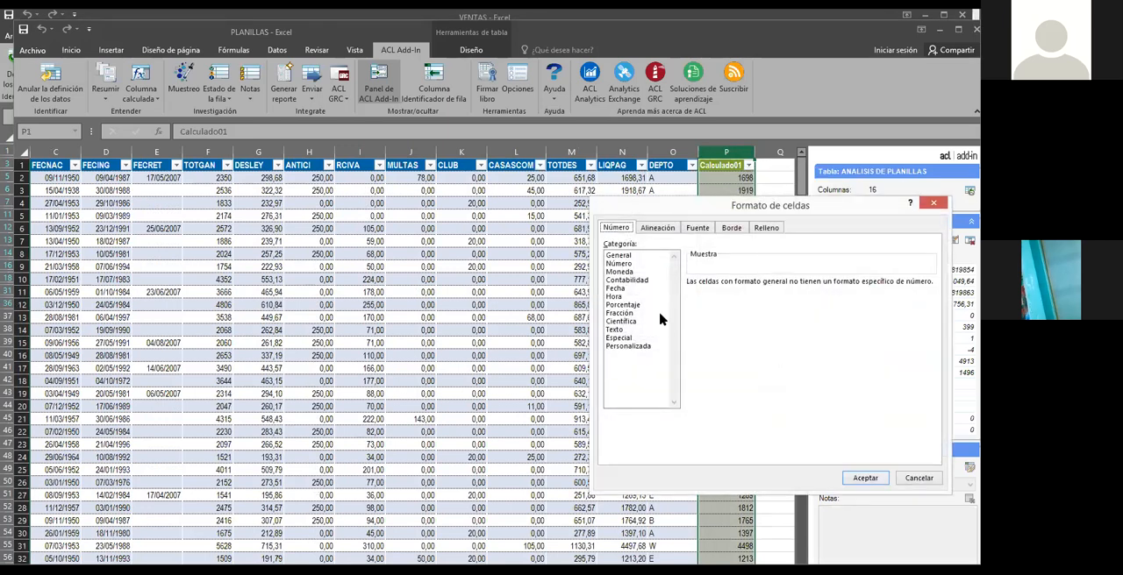
pyautogui.click(618, 263)
pyautogui.click(691, 299)
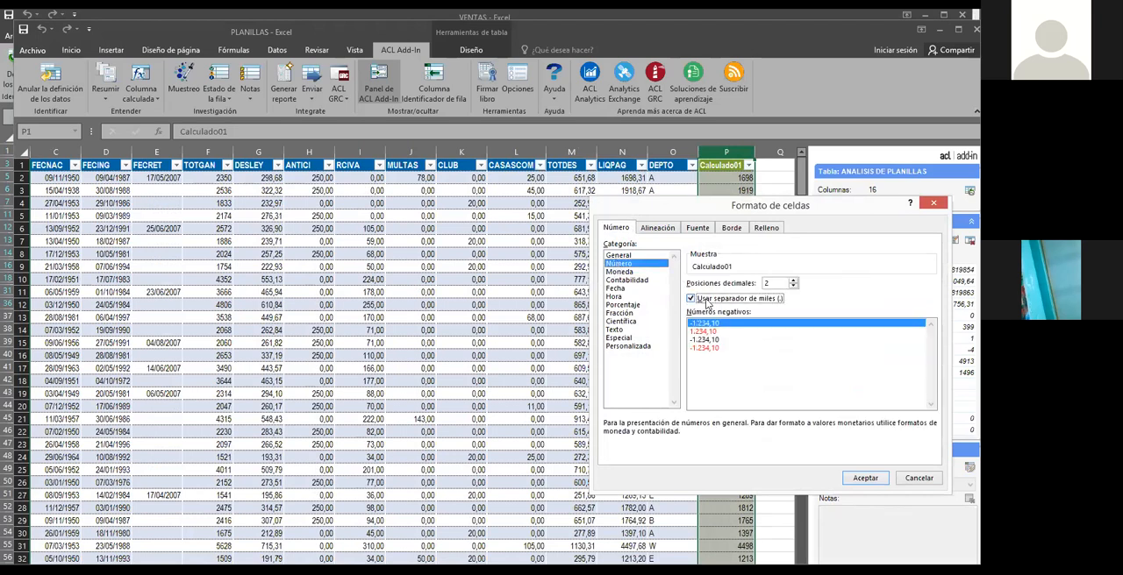
pyautogui.click(860, 476)
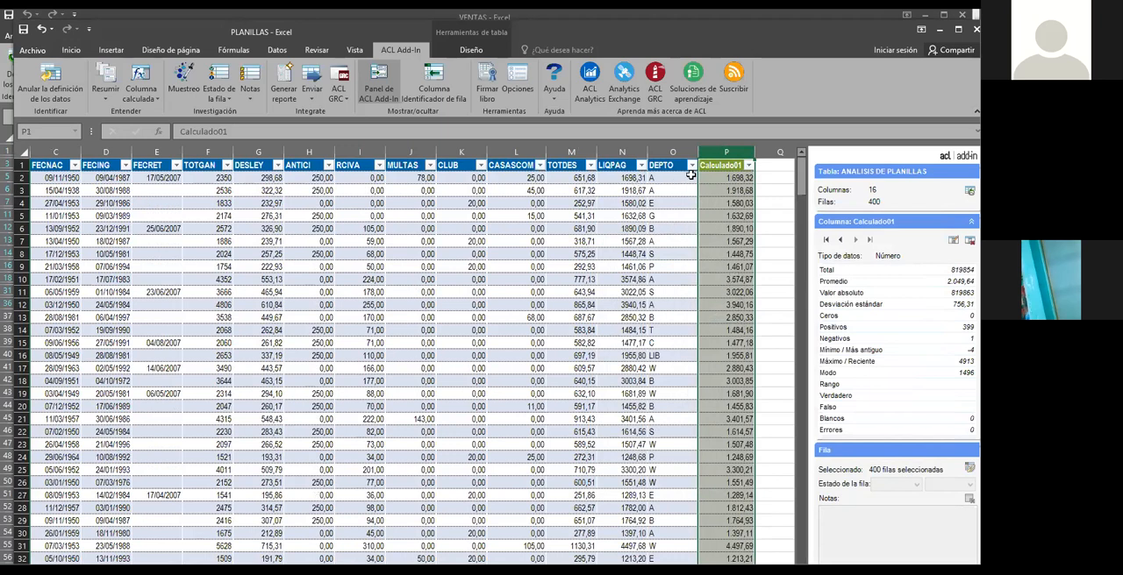
# Compare the LIQPAG amounts with the Calculado01 amounts row by row, along with both columns' statistics
pyautogui.click(722, 165)
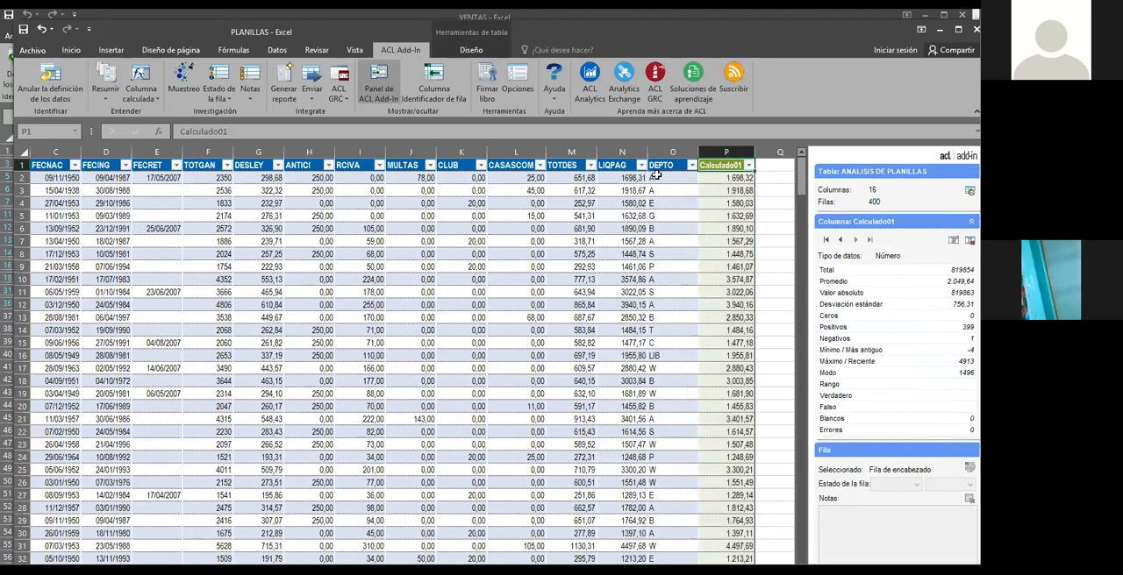
pyautogui.click(616, 165)
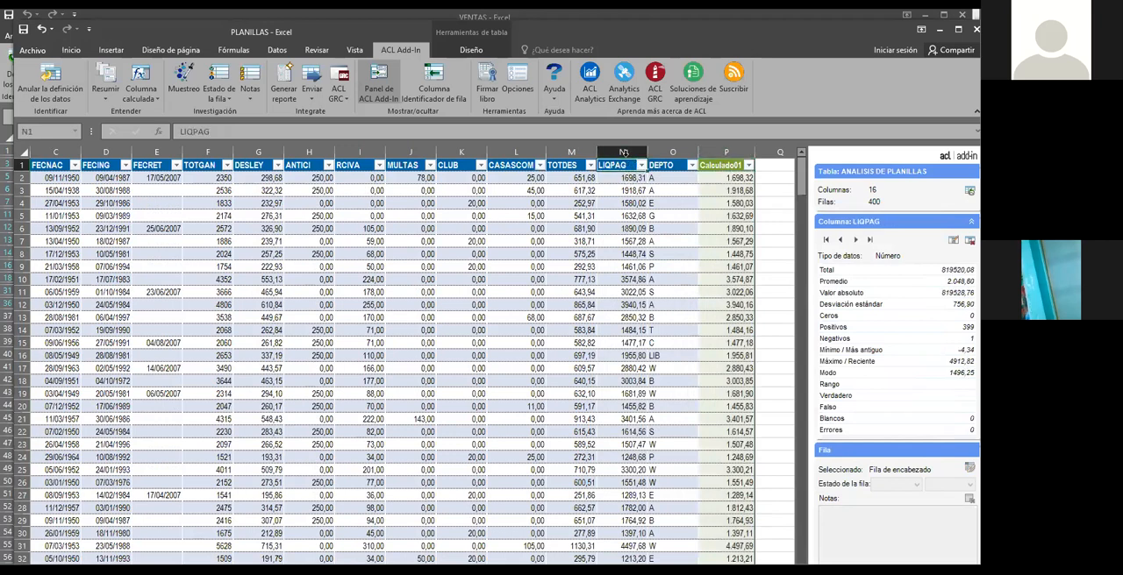
pyautogui.click(737, 190)
pyautogui.click(619, 187)
pyautogui.click(717, 205)
pyautogui.click(628, 212)
pyautogui.click(726, 231)
pyautogui.click(632, 243)
pyautogui.click(712, 254)
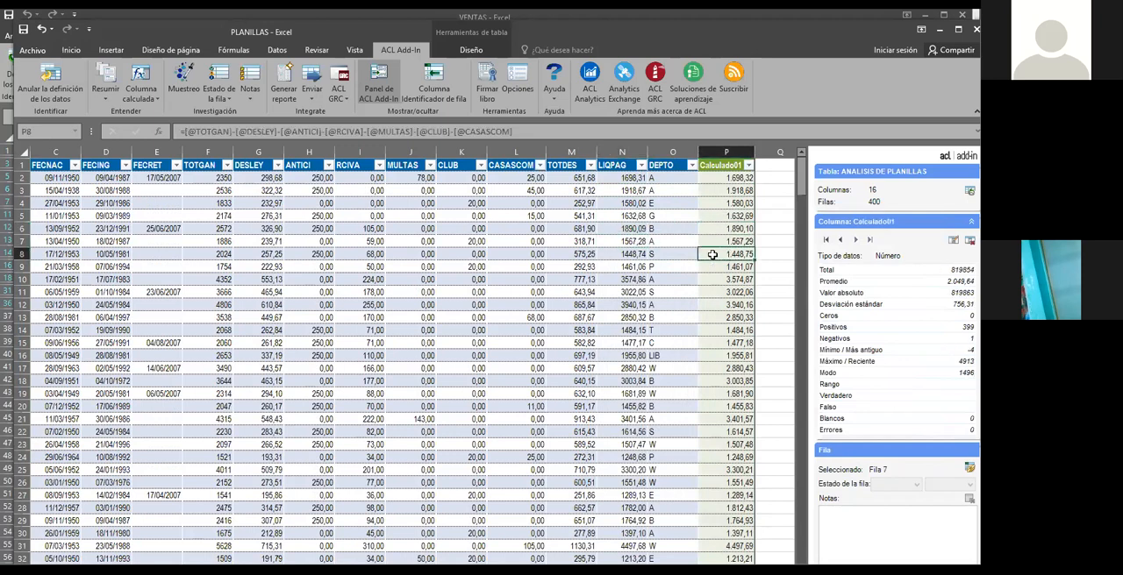
pyautogui.click(638, 268)
pyautogui.click(720, 272)
pyautogui.click(628, 279)
pyautogui.click(741, 279)
pyautogui.click(629, 177)
pyautogui.click(726, 178)
pyautogui.click(629, 191)
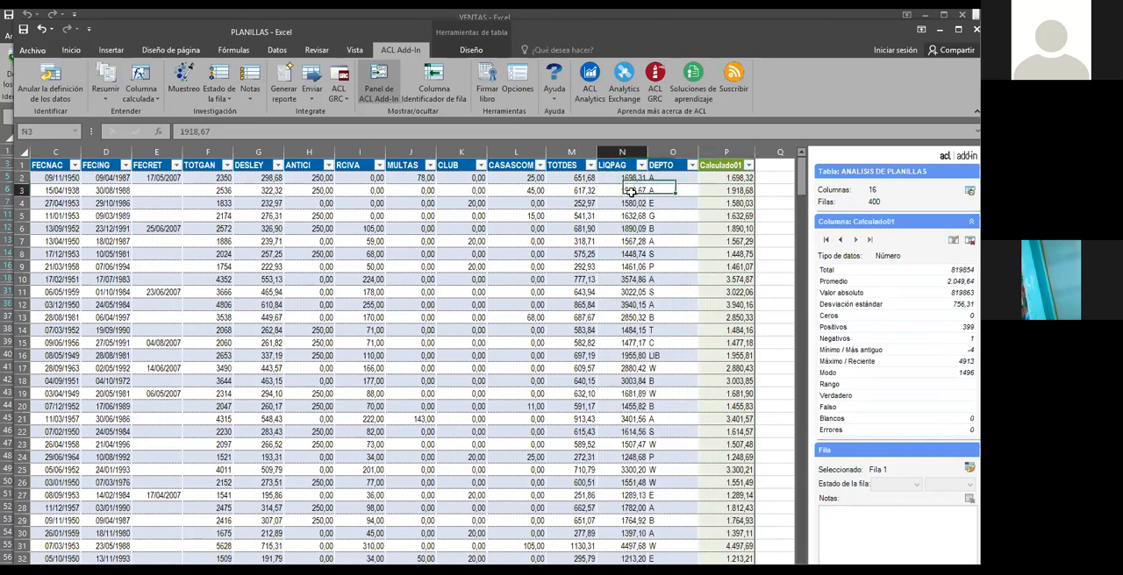
pyautogui.click(727, 191)
pyautogui.click(628, 193)
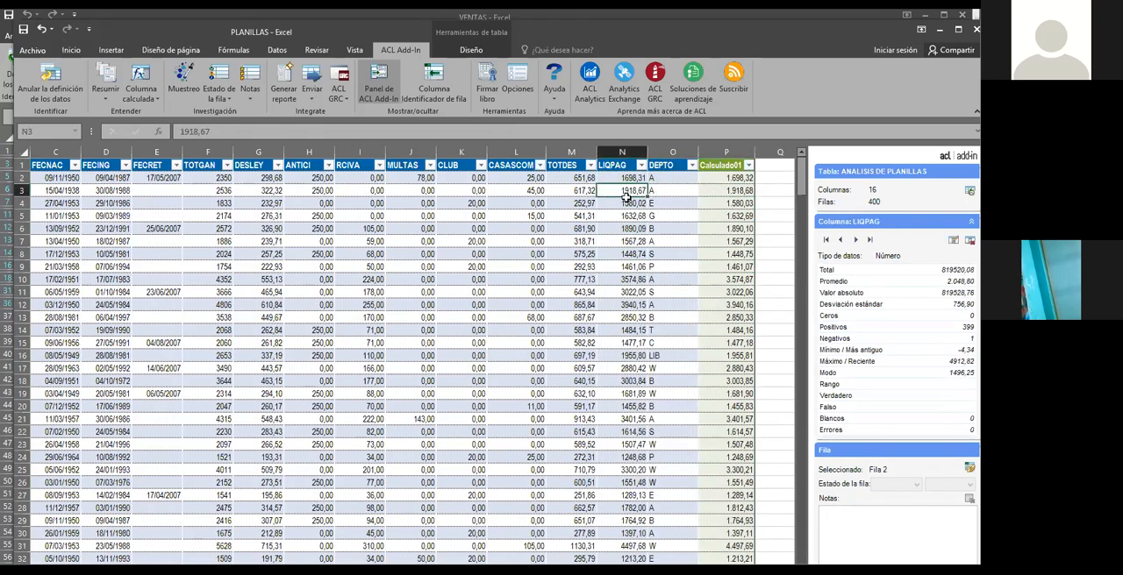
pyautogui.click(732, 190)
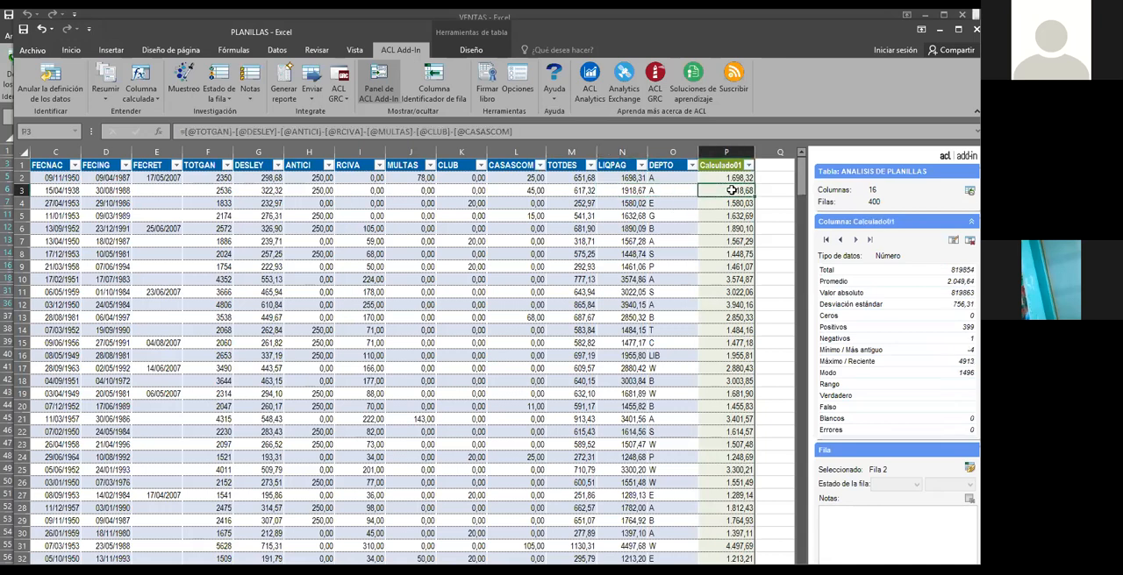
pyautogui.click(654, 219)
pyautogui.click(638, 265)
pyautogui.click(732, 243)
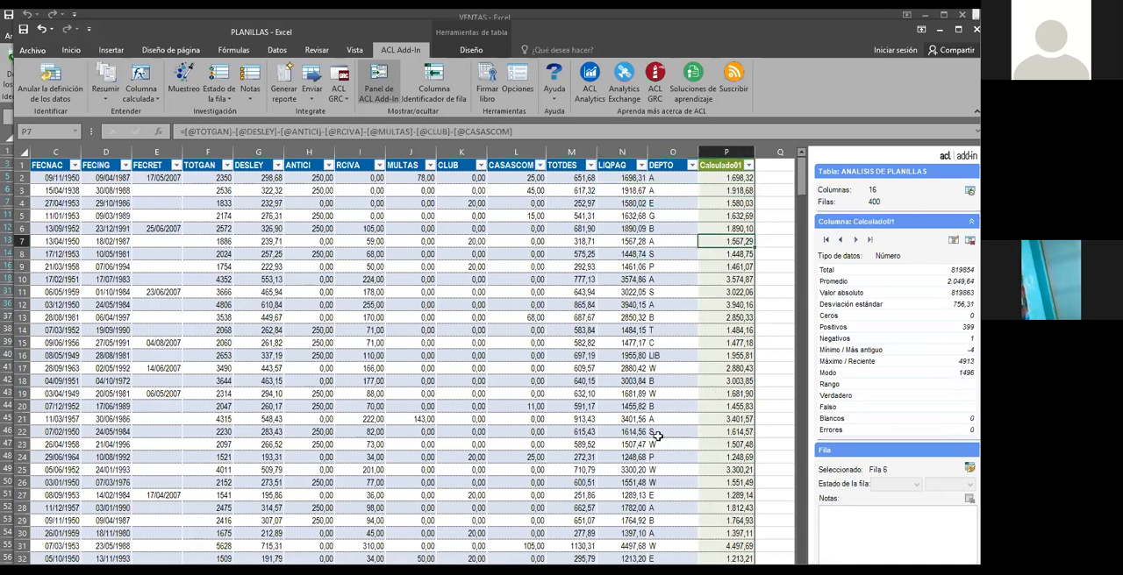
pyautogui.click(623, 420)
pyautogui.click(623, 355)
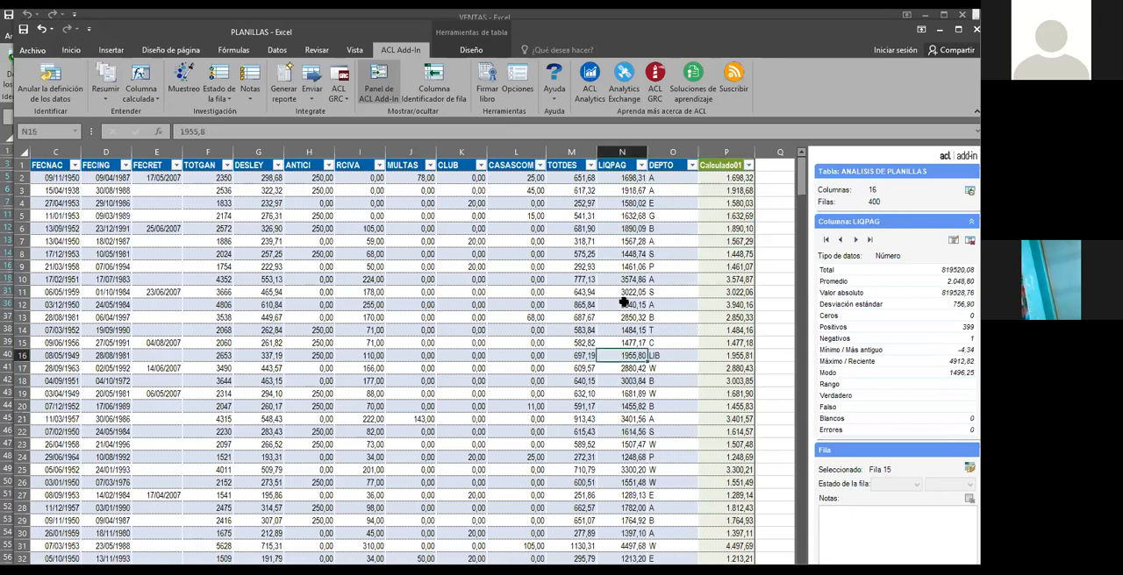
pyautogui.click(719, 305)
pyautogui.click(633, 279)
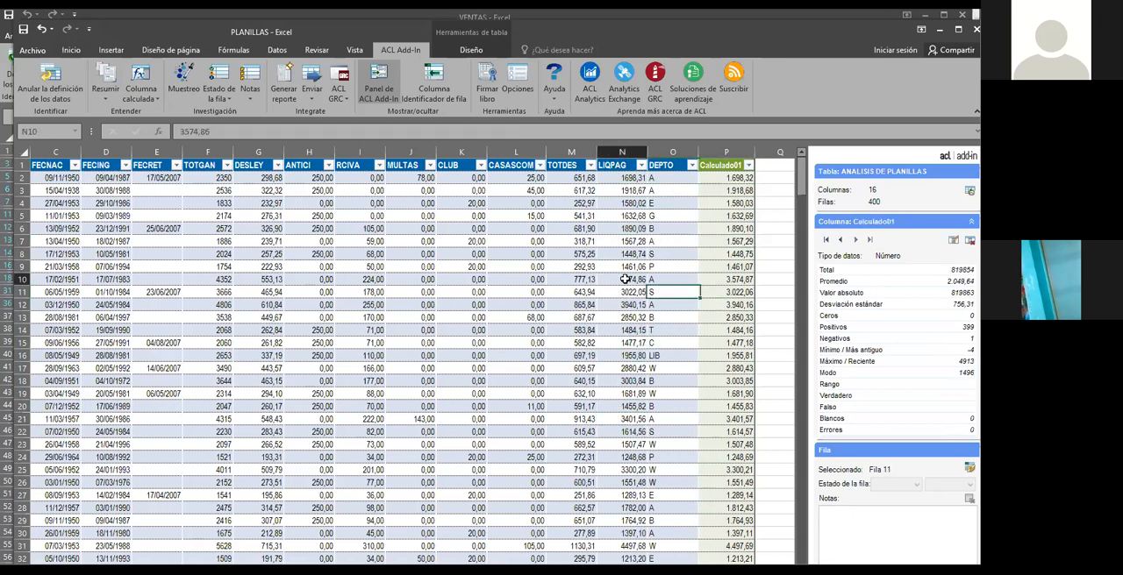
pyautogui.click(727, 228)
pyautogui.click(735, 203)
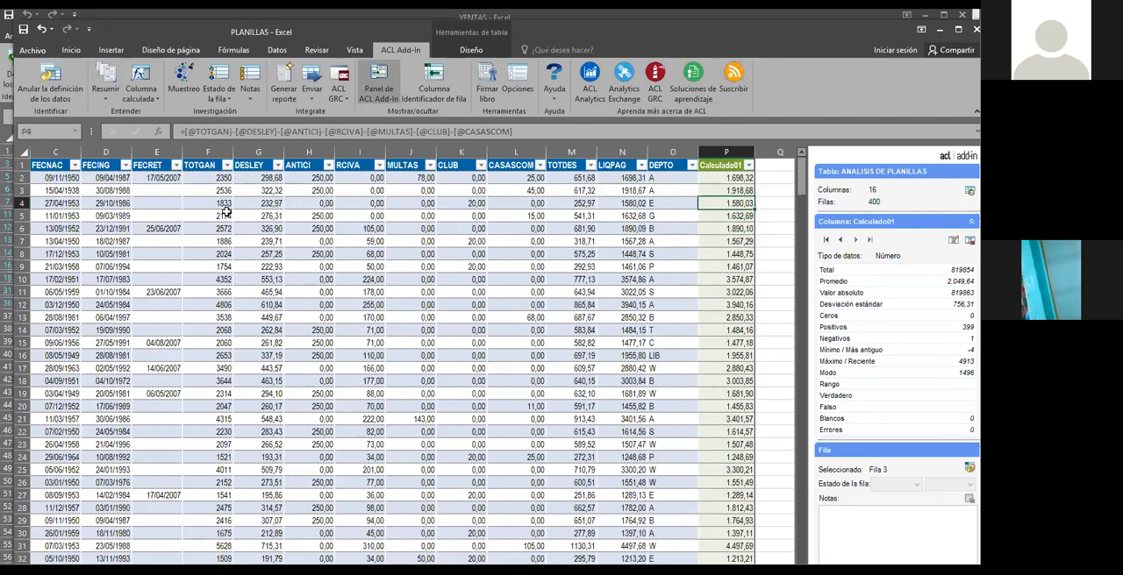
pyautogui.click(143, 91)
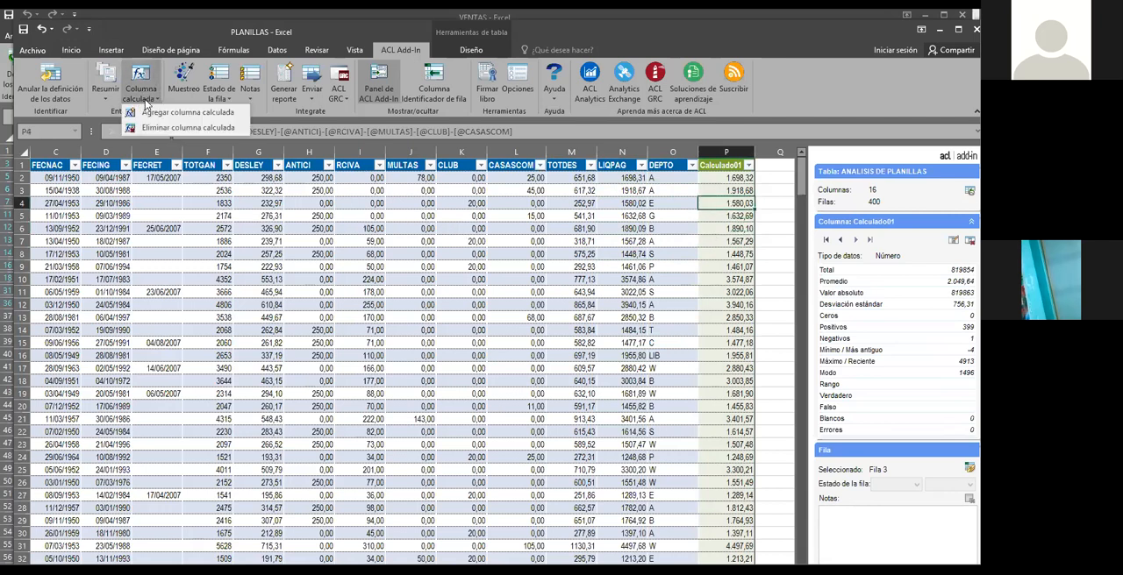
pyautogui.click(152, 114)
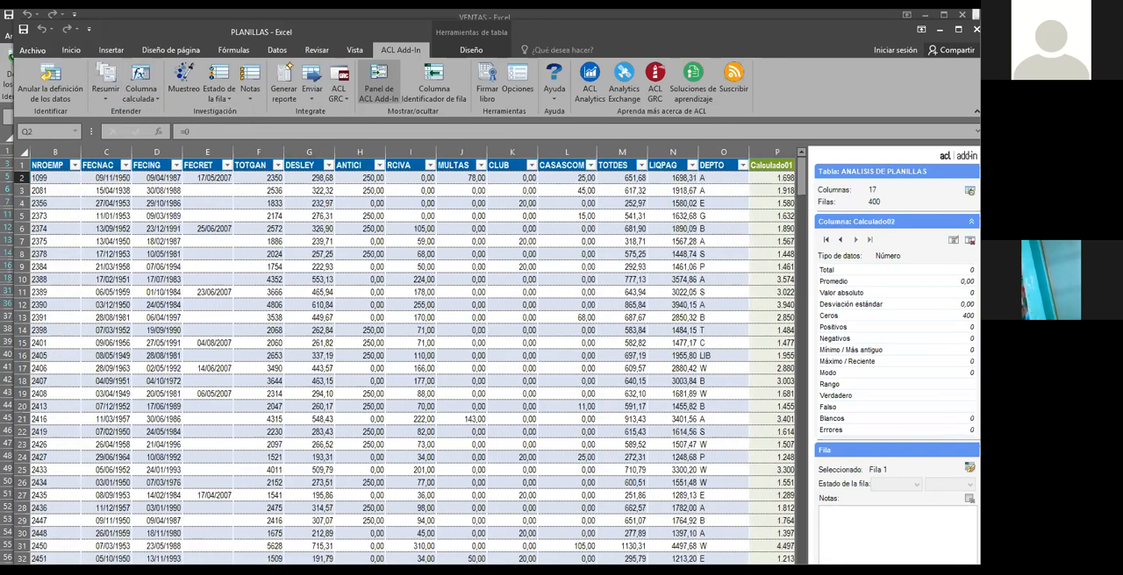
pyautogui.hscroll(3, 412, 355)
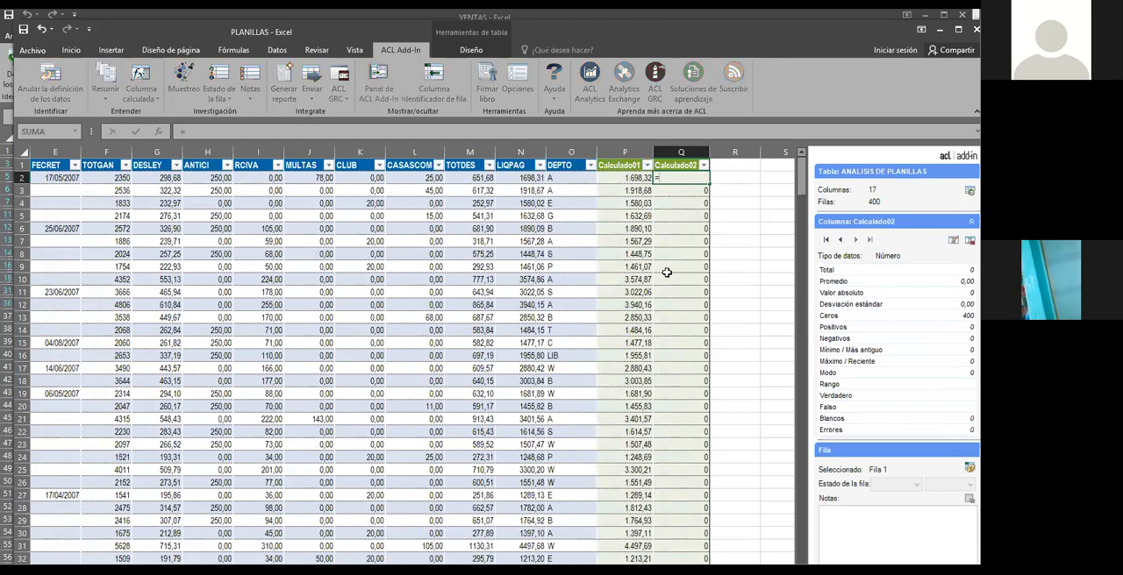
pyautogui.click(628, 176)
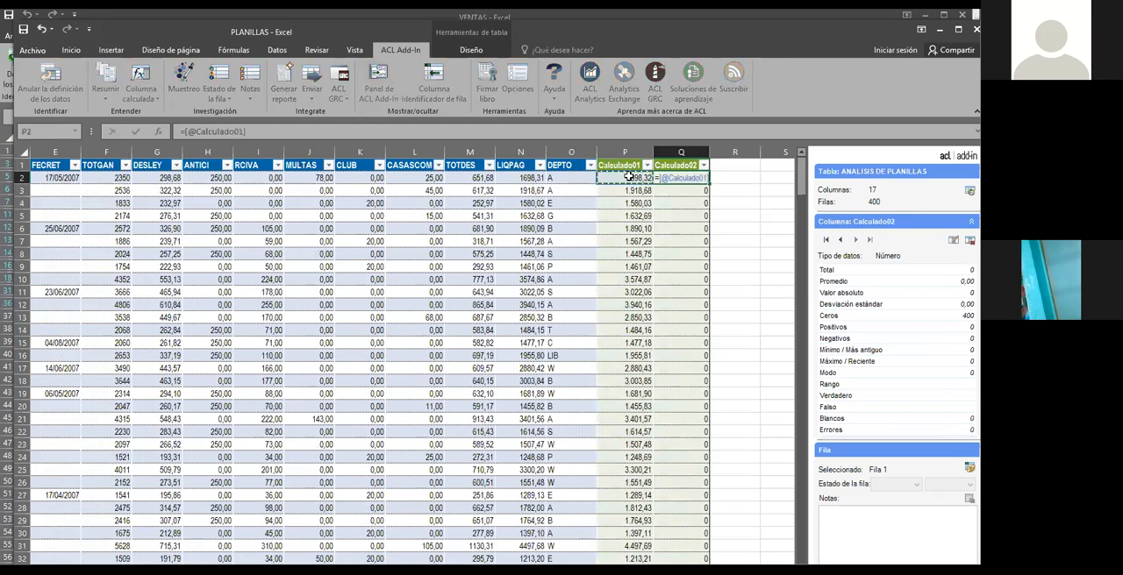
pyautogui.write('-')
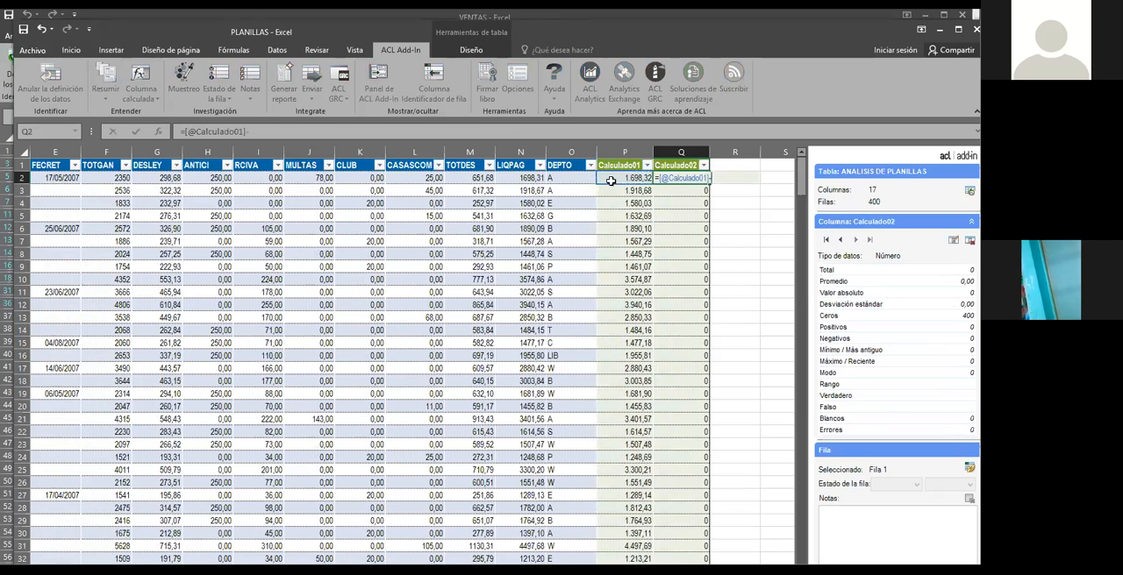
pyautogui.click(524, 177)
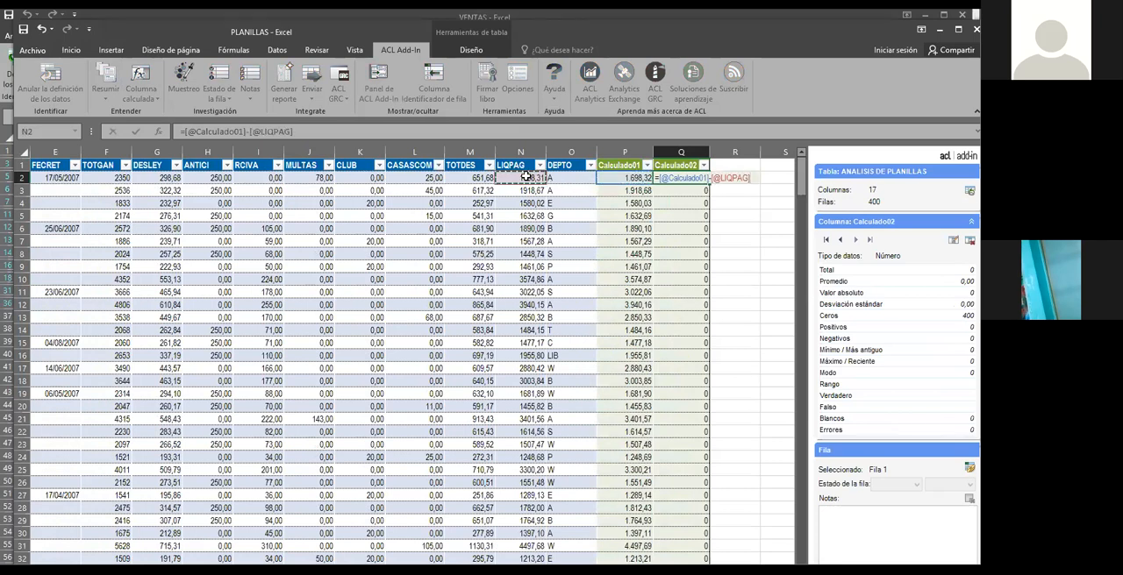
pyautogui.press('Return')
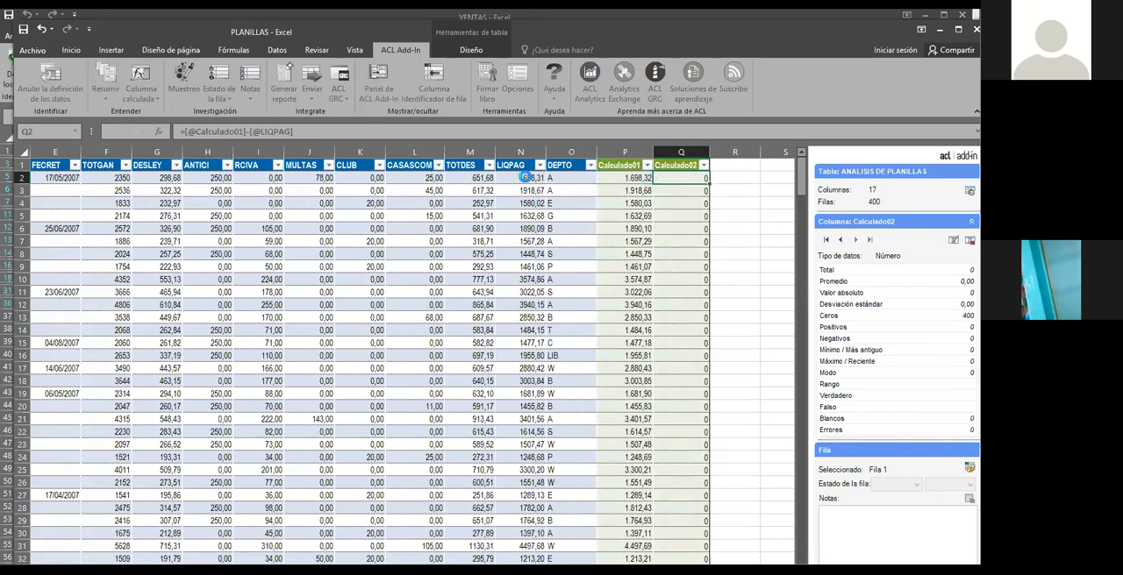
# Check the differences down the Calculado02 column and filter the column to exclude the 0 values
pyautogui.click(691, 178)
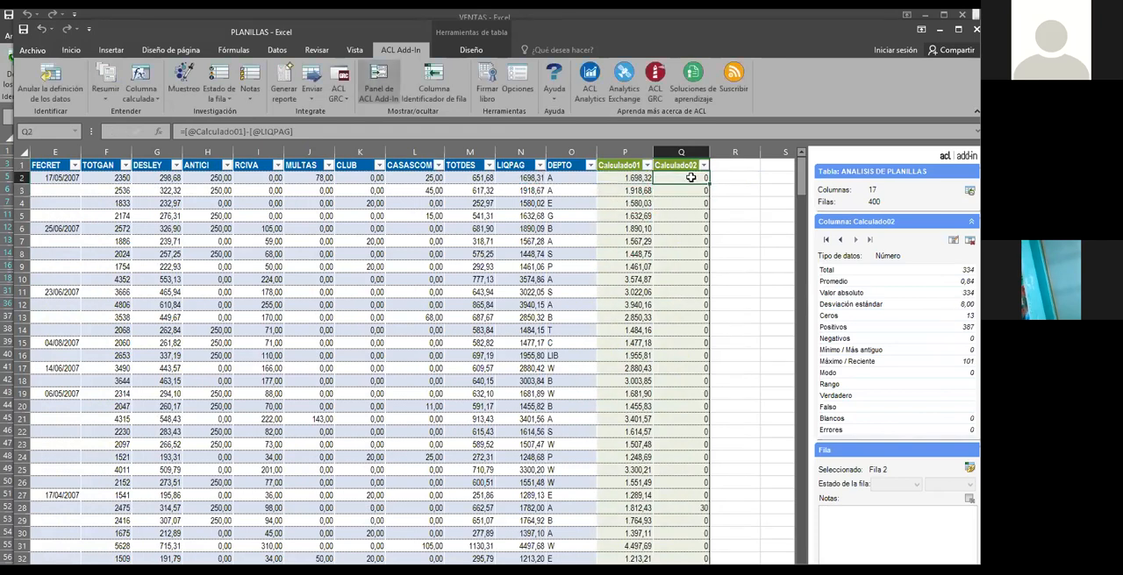
pyautogui.click(689, 232)
pyautogui.click(689, 318)
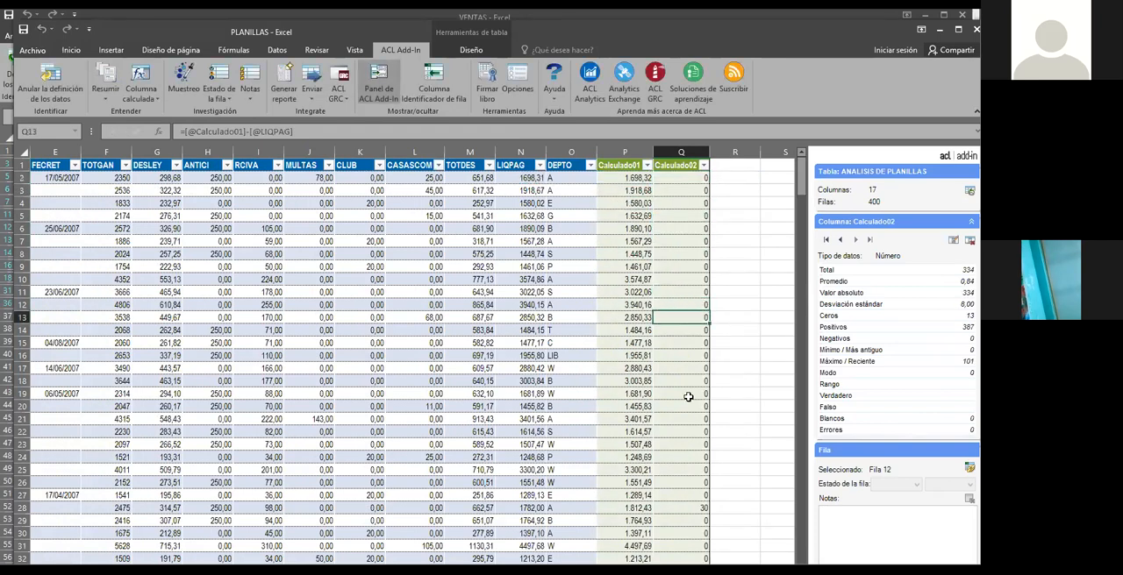
pyautogui.click(685, 509)
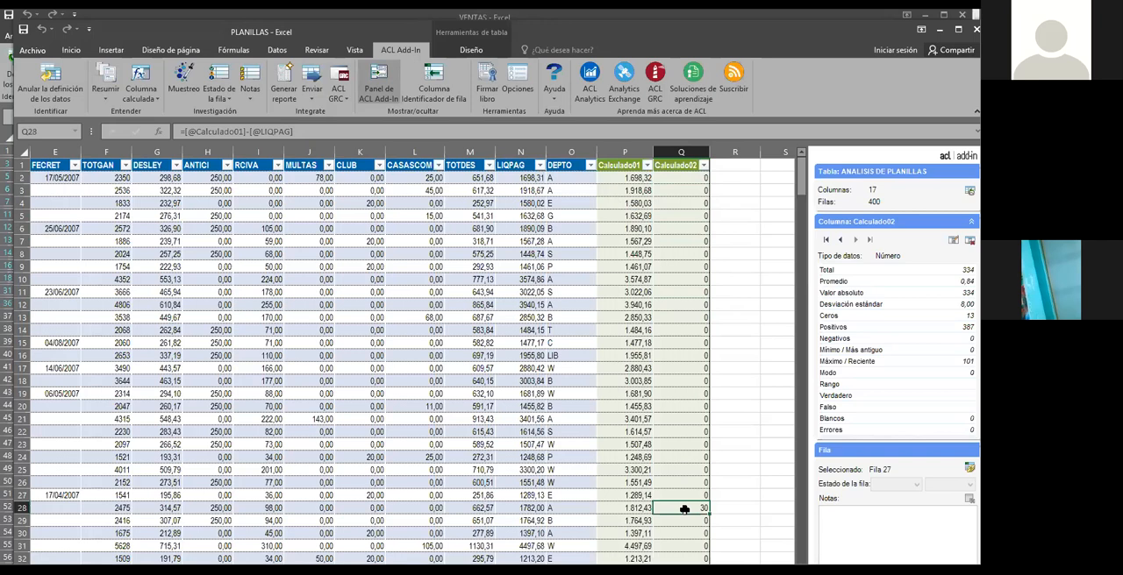
pyautogui.click(690, 241)
pyautogui.click(689, 228)
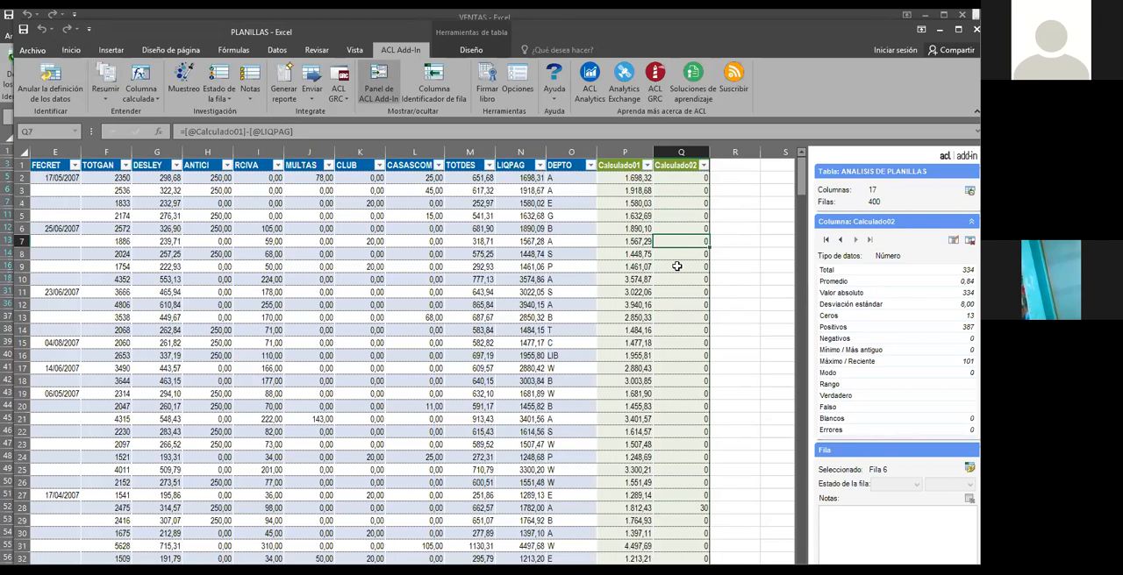
pyautogui.click(703, 166)
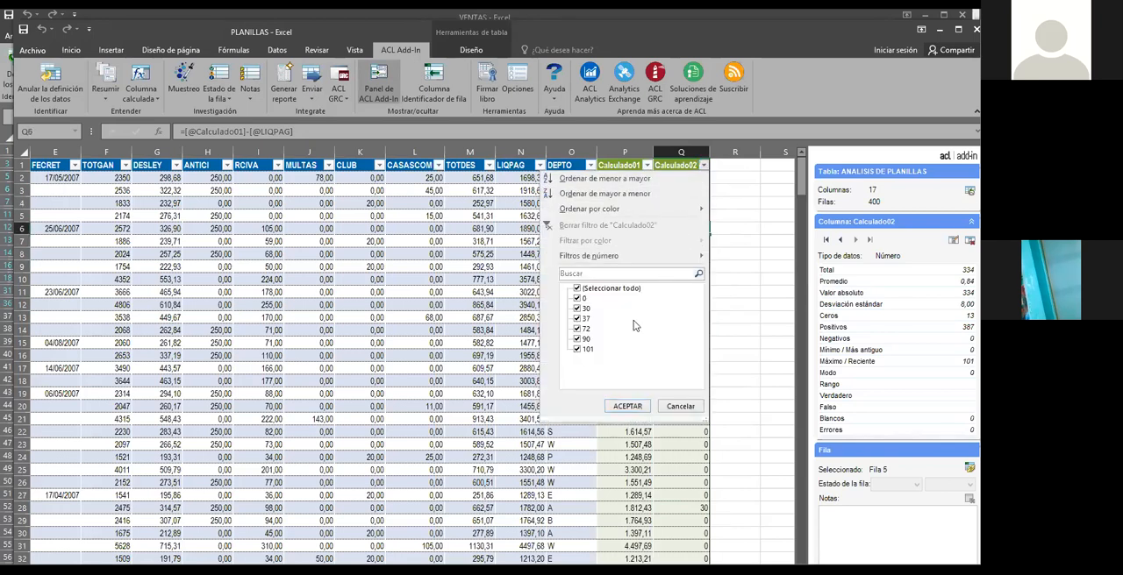
pyautogui.click(577, 299)
pyautogui.click(627, 407)
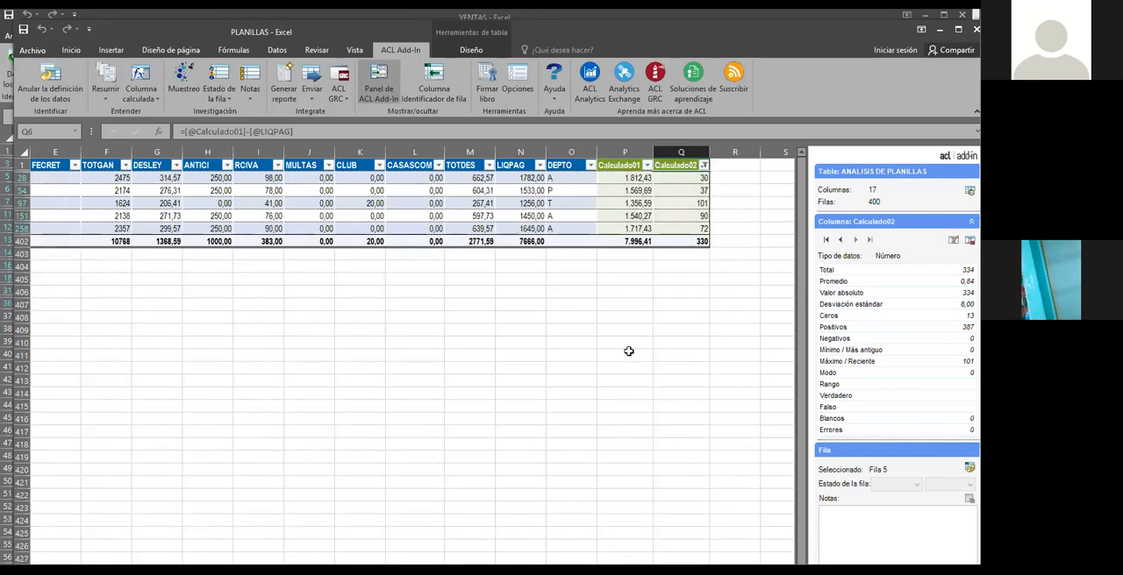
# Examine the filtered rows' differences and the totals of LIQPAG, Calculado01 and Calculado02 in row 402
pyautogui.click(626, 278)
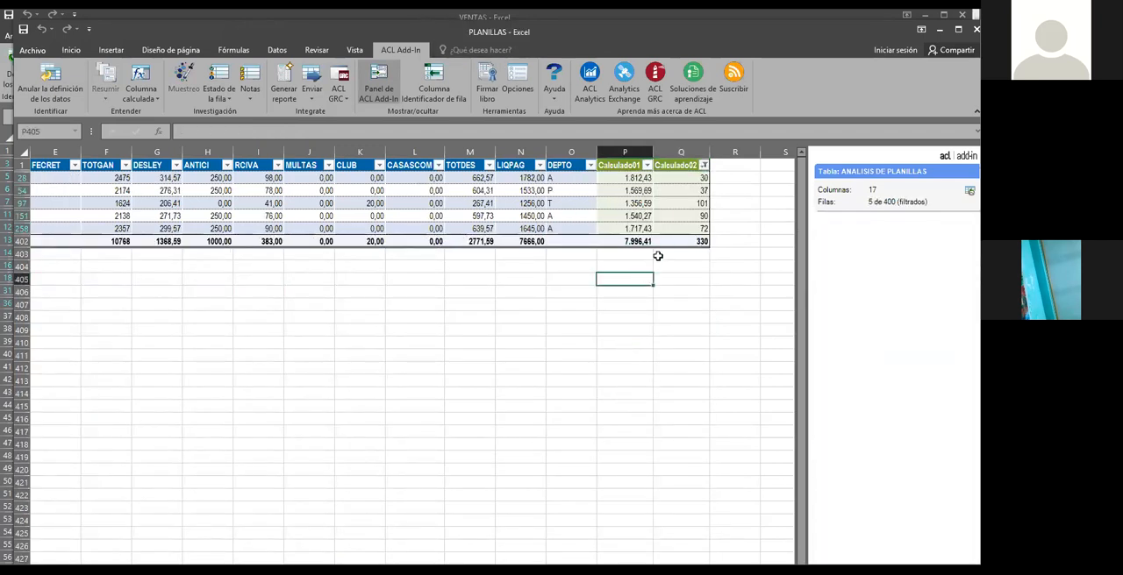
pyautogui.click(682, 205)
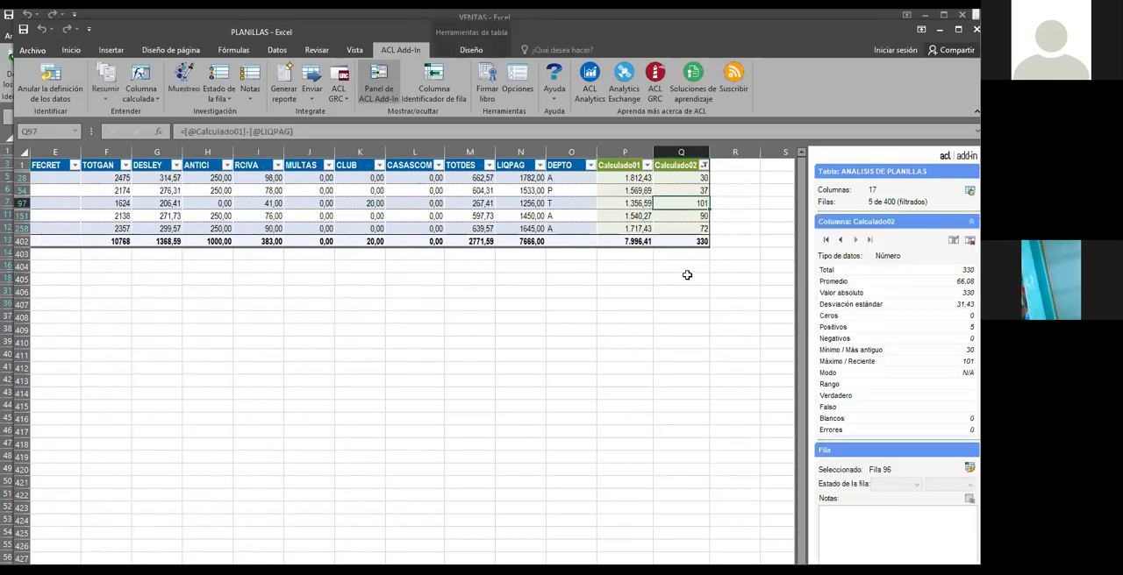
pyautogui.moveTo(520, 165); pyautogui.dragTo(526, 251)
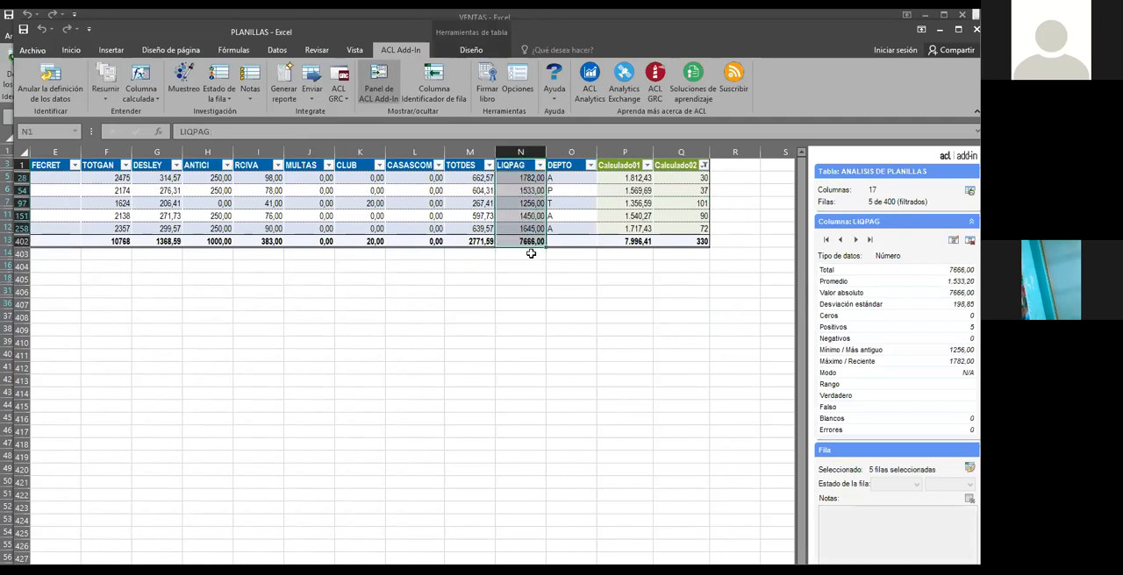
pyautogui.click(524, 251)
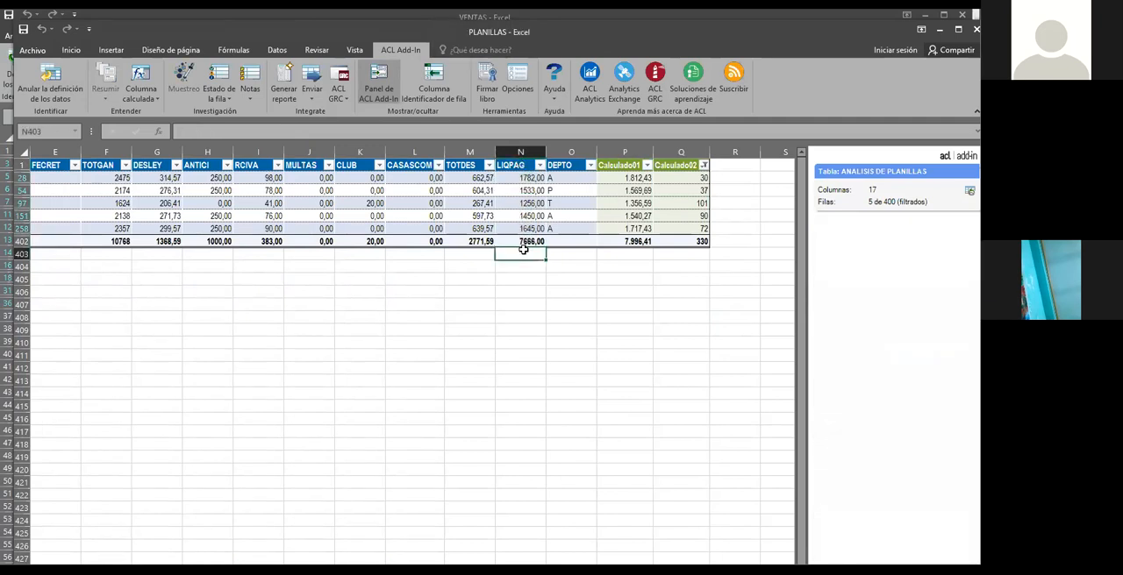
pyautogui.click(534, 242)
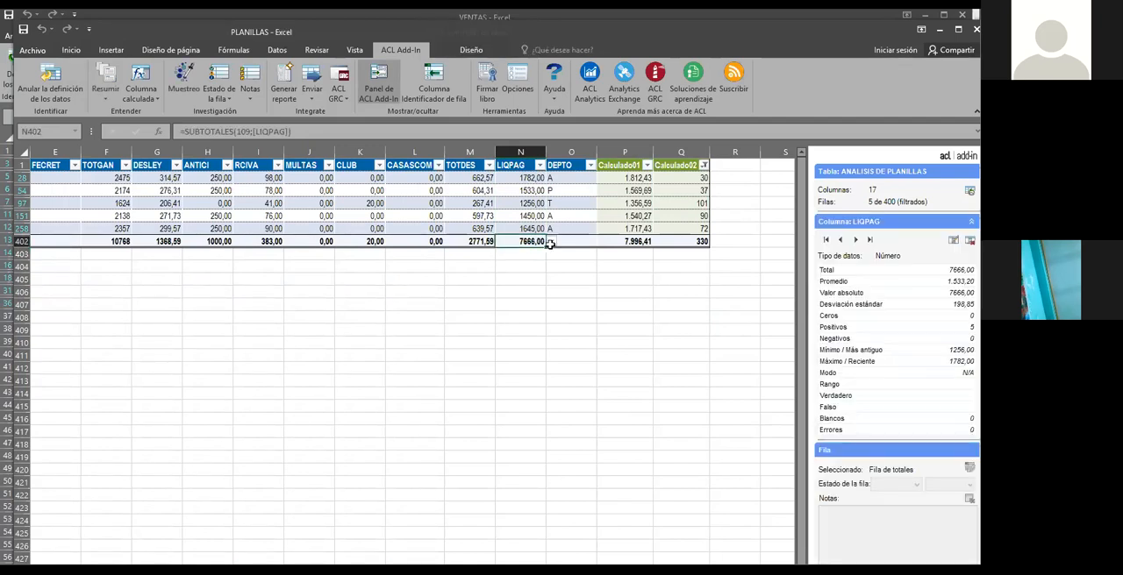
pyautogui.click(628, 242)
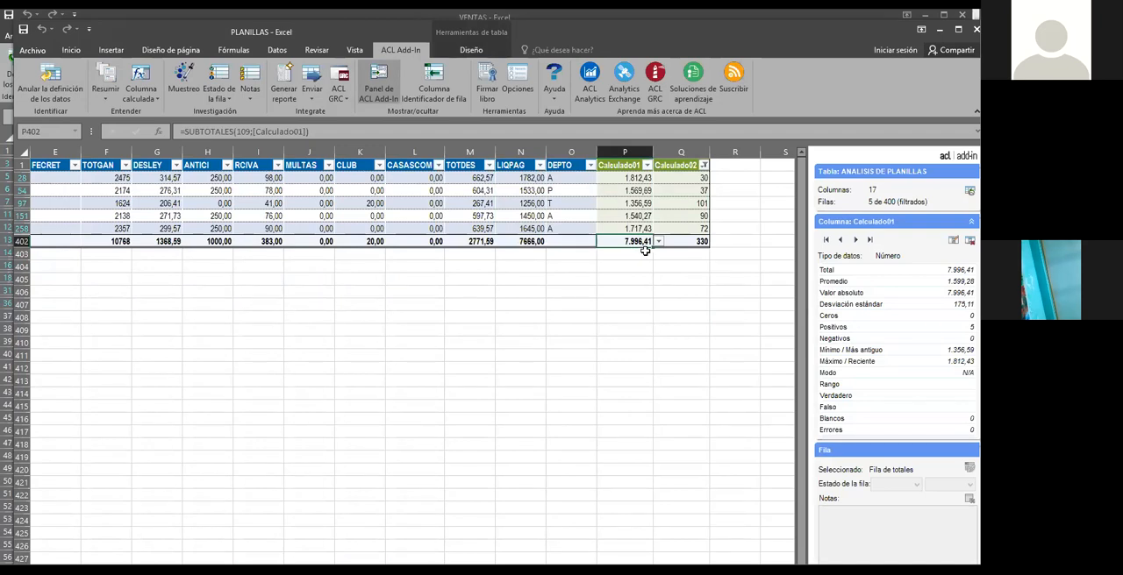
pyautogui.click(684, 269)
pyautogui.click(701, 240)
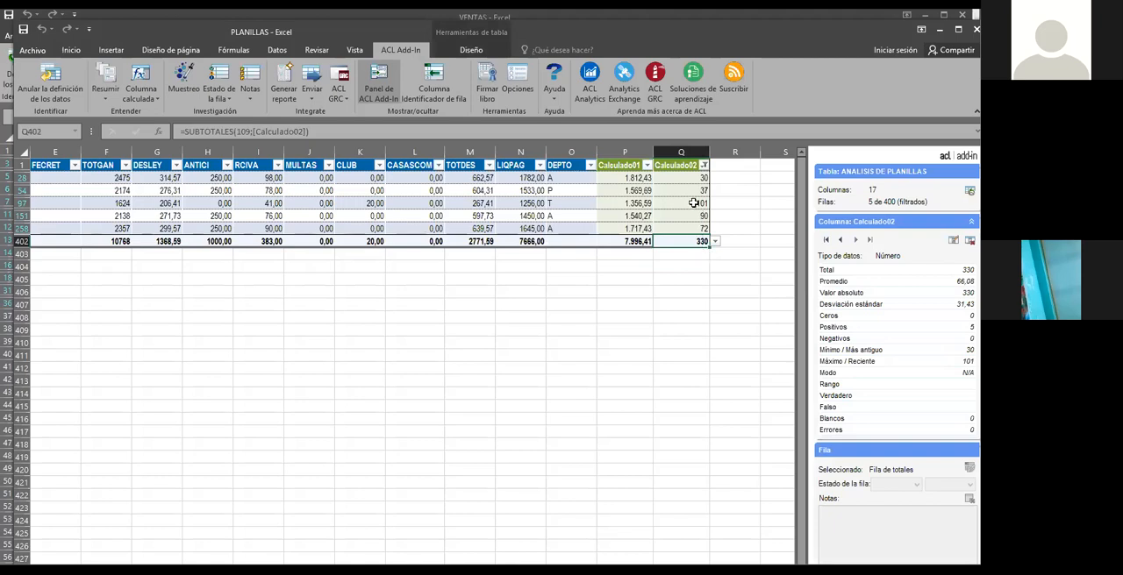
pyautogui.click(703, 290)
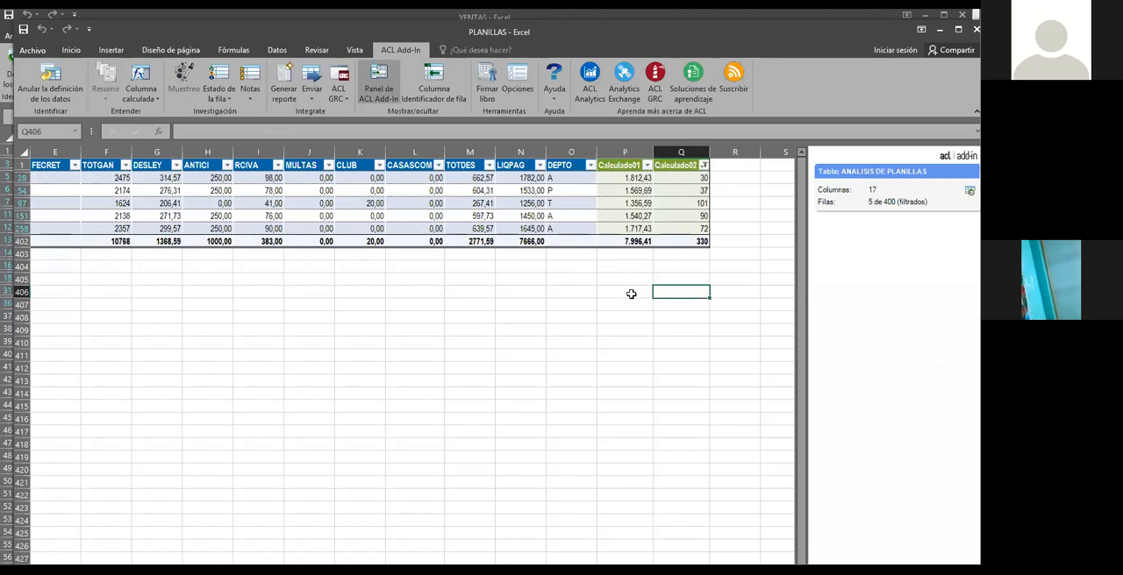
# Generate an ACL Add-In report from the filtered ANALISIS DE PLANILLAS table
pyautogui.moveTo(702, 241); pyautogui.dragTo(32, 154)
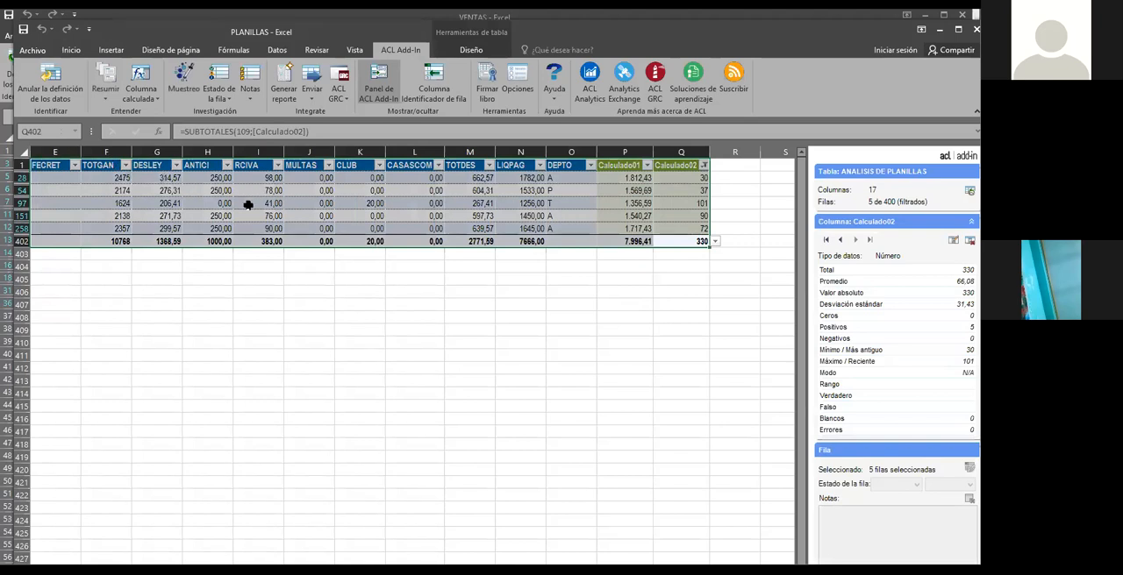
pyautogui.click(389, 304)
pyautogui.click(414, 340)
pyautogui.click(369, 332)
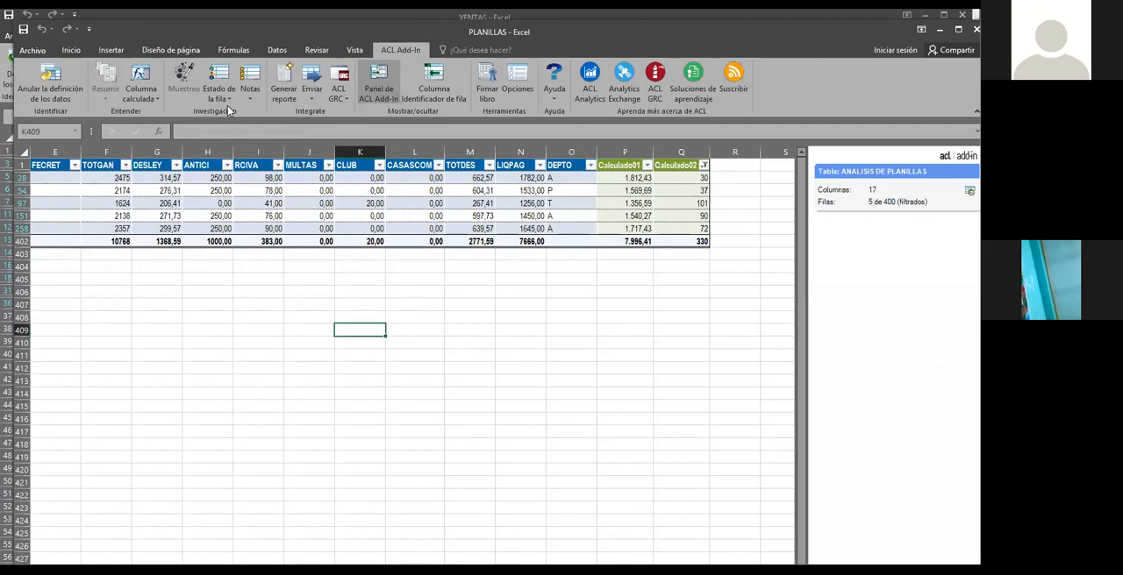
pyautogui.click(283, 84)
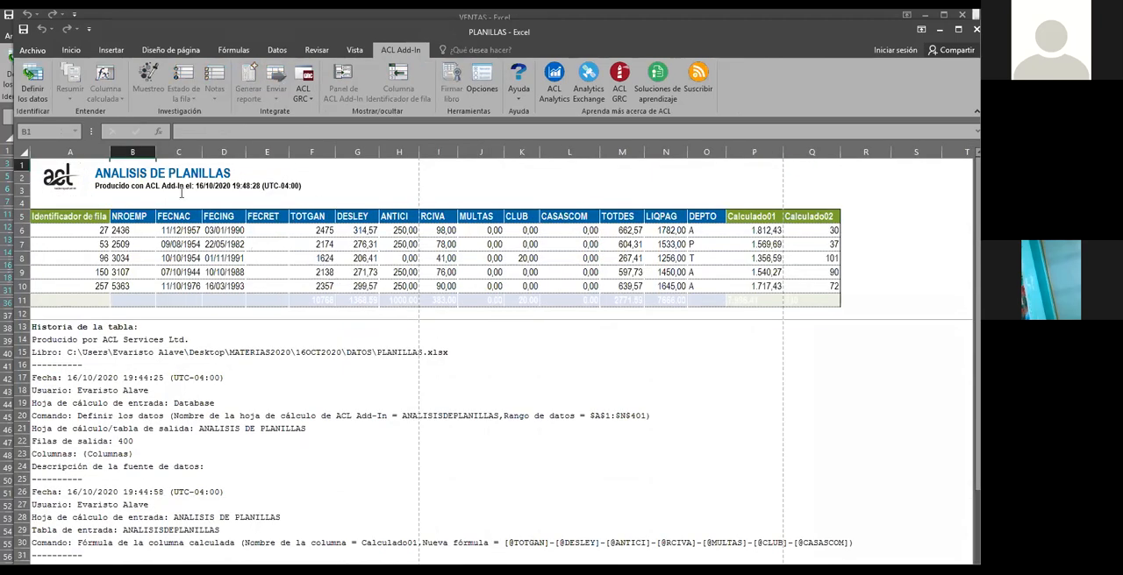
# Review the generated report's title, filtered rows and table history, including the logged formulas and filter
pyautogui.click(146, 174)
pyautogui.scroll(-2, 275, 293)
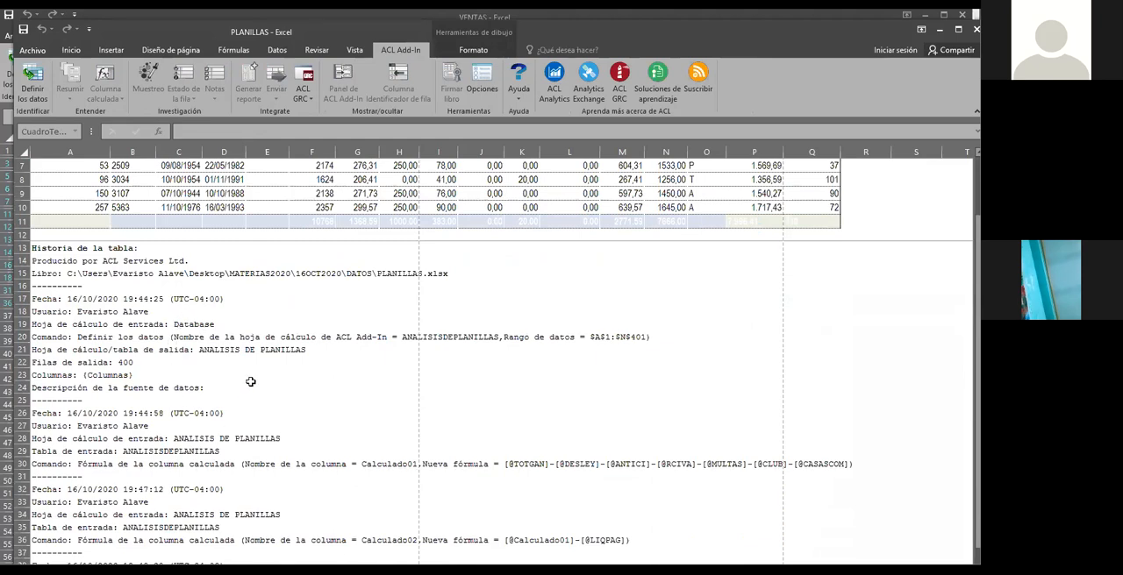
pyautogui.scroll(-2, 251, 382)
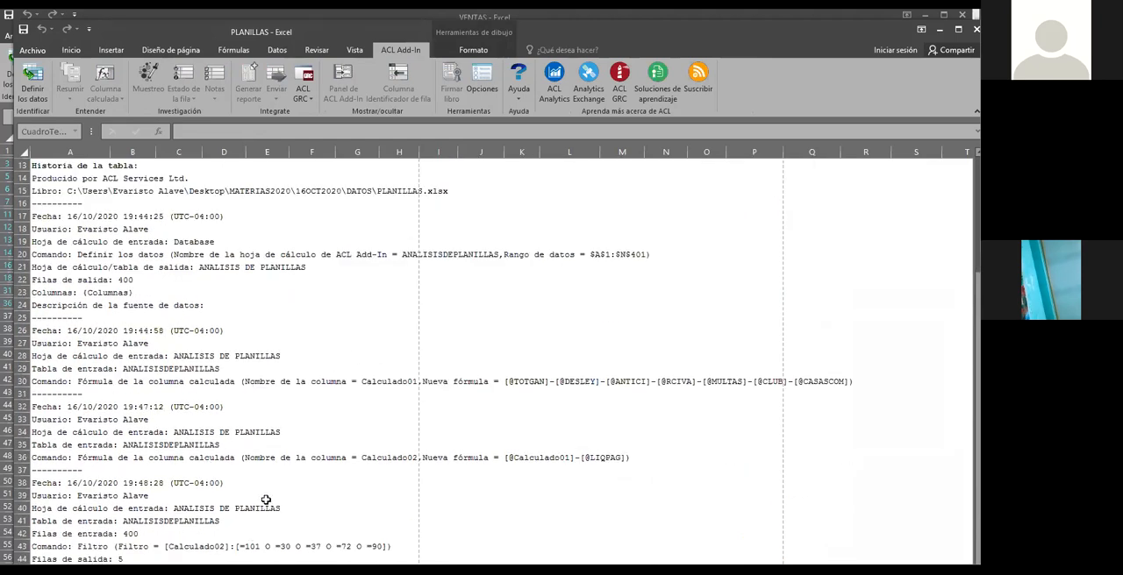
pyautogui.scroll(4, 258, 431)
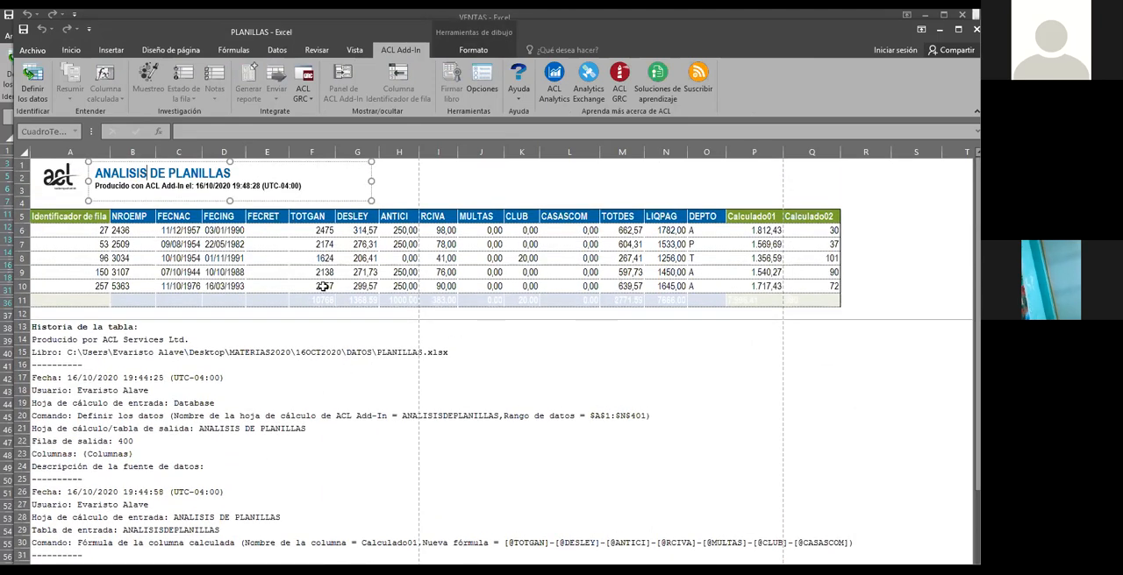
pyautogui.scroll(-1, 312, 316)
pyautogui.scroll(1, 313, 316)
pyautogui.click(55, 215)
pyautogui.moveTo(184, 237); pyautogui.dragTo(841, 552)
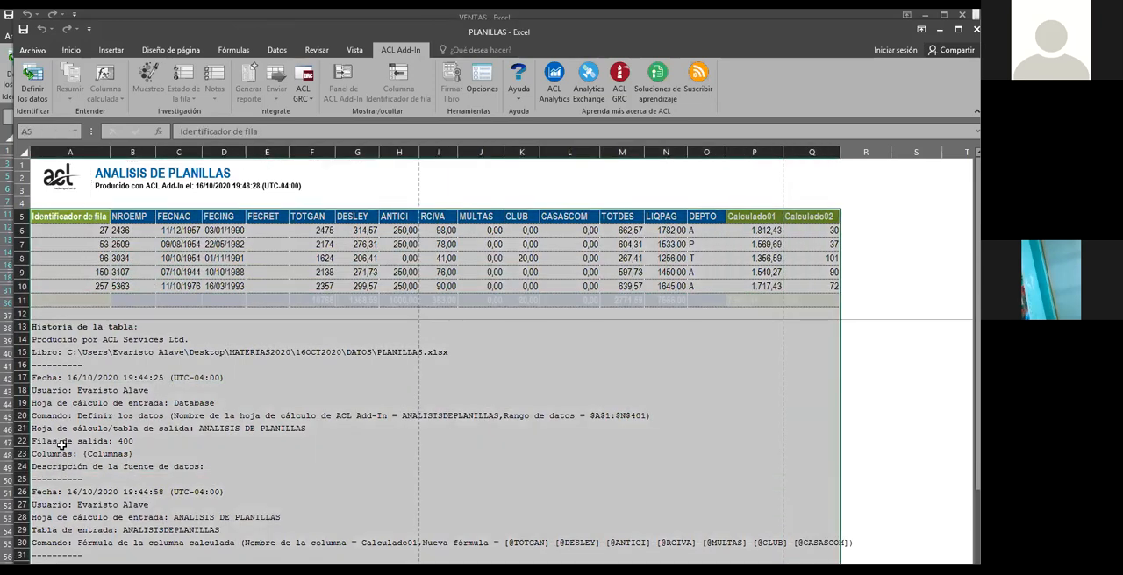
pyautogui.click(382, 438)
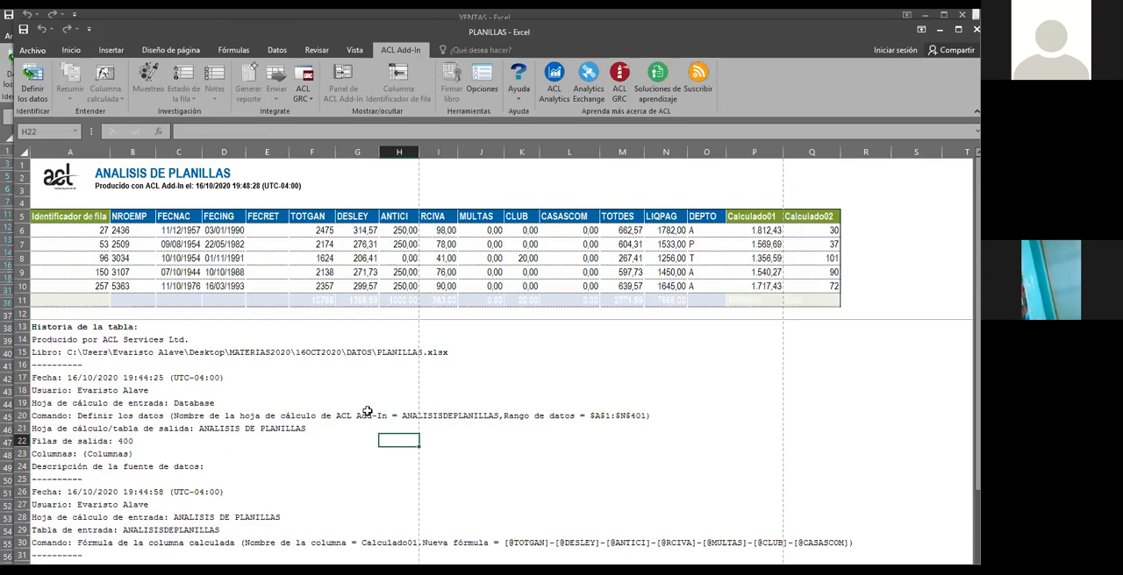
pyautogui.scroll(-1, 382, 417)
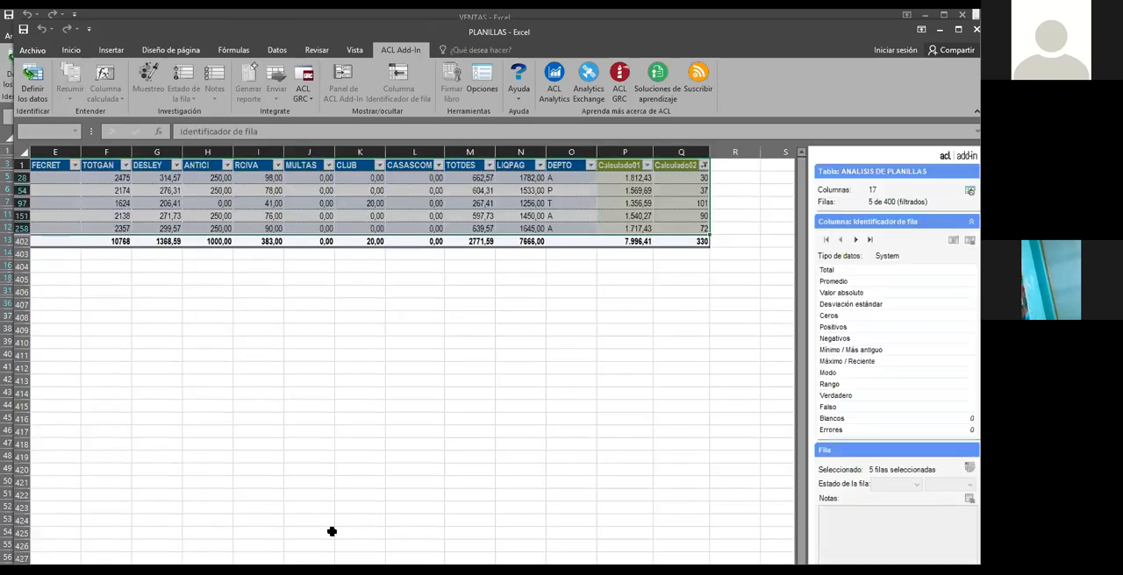
# Return to the filtered payroll table and compare the LIQPAG and Calculado01 amounts in row 97, along with that employee's other columns
pyautogui.click(405, 451)
pyautogui.click(468, 317)
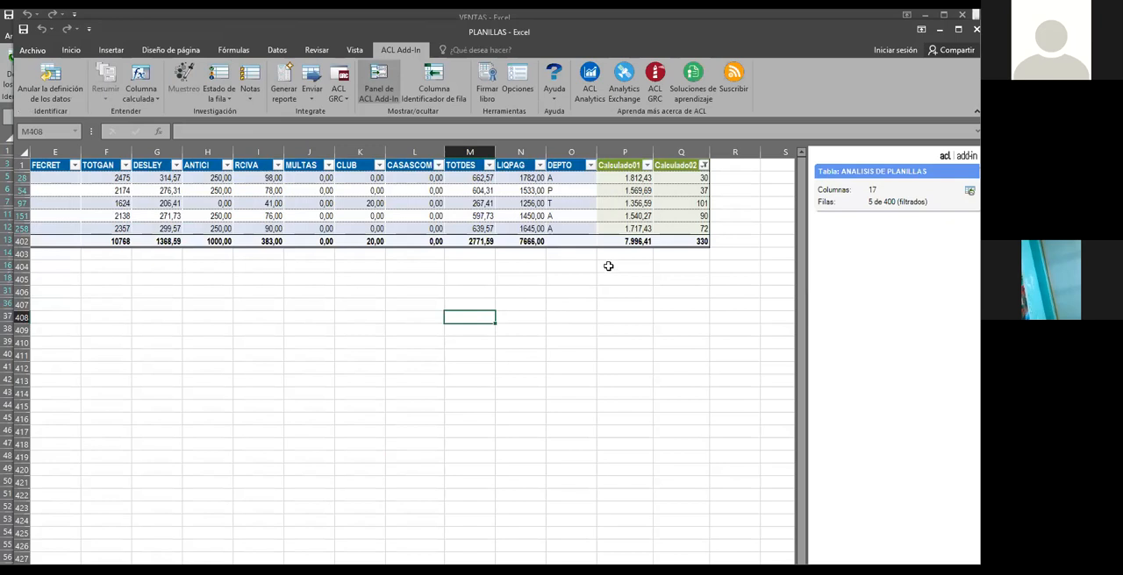
pyautogui.click(529, 205)
pyautogui.click(613, 199)
pyautogui.click(539, 201)
pyautogui.click(632, 204)
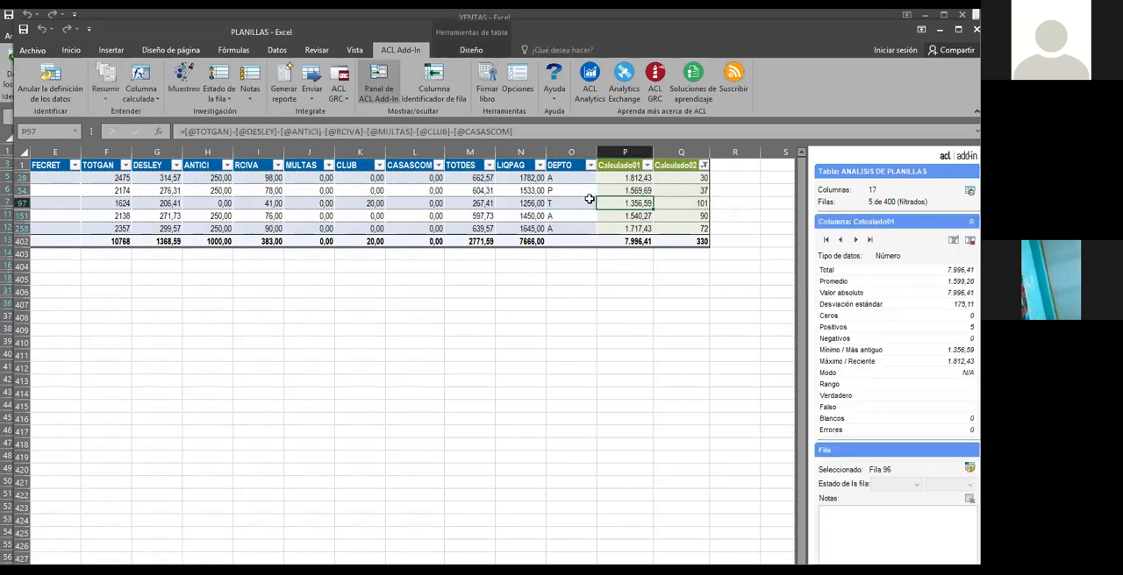
pyautogui.click(523, 203)
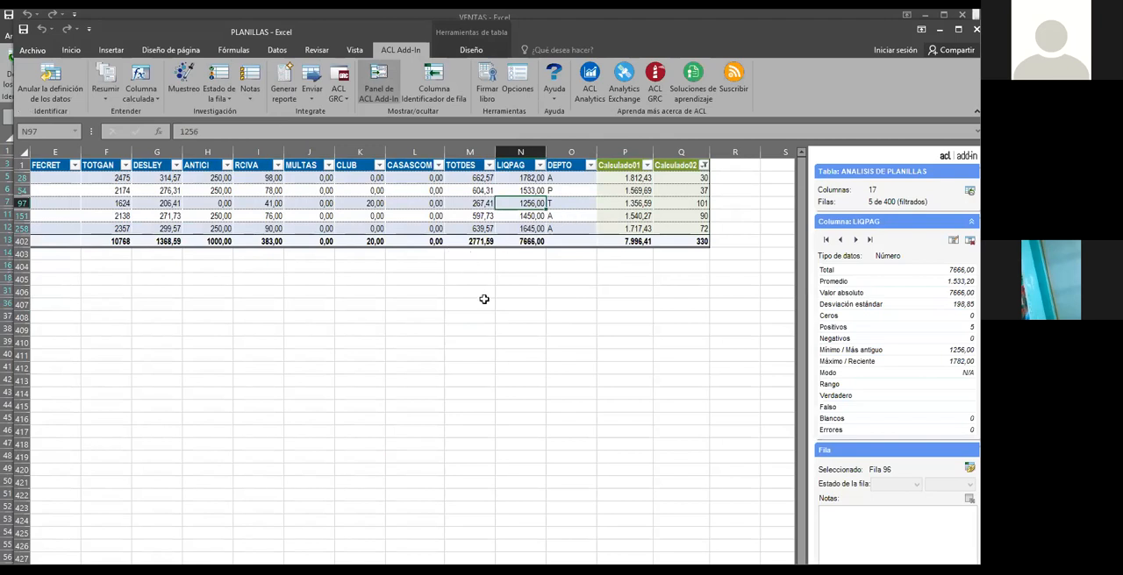
pyautogui.hscroll(-3, 403, 351)
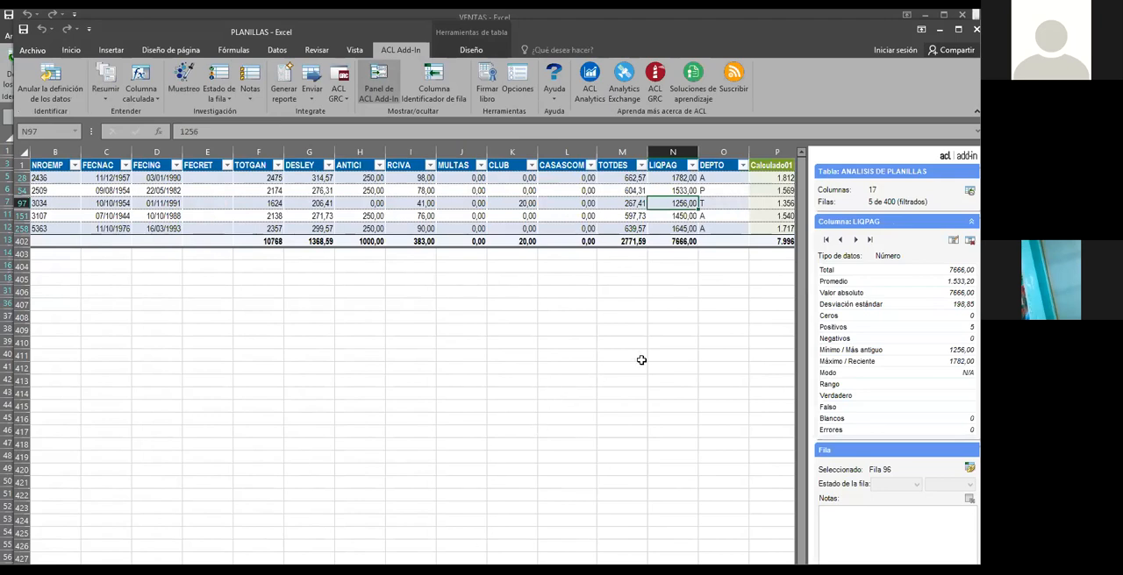
pyautogui.hscroll(3, 413, 355)
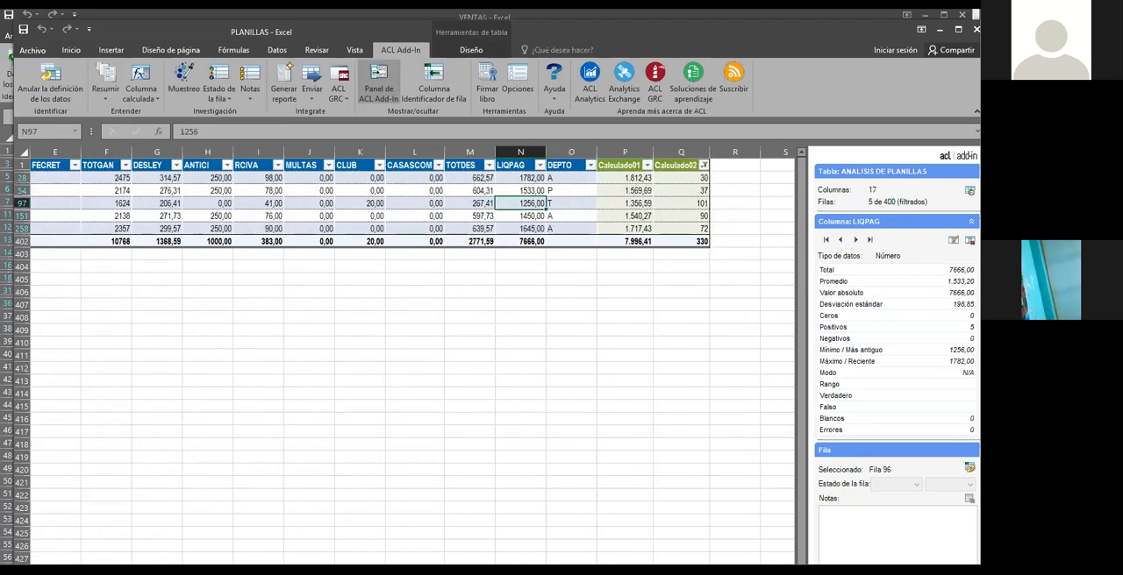
# Show all payroll rows again by selecting every value, including 0, in the Calculado02 filter
pyautogui.click(648, 166)
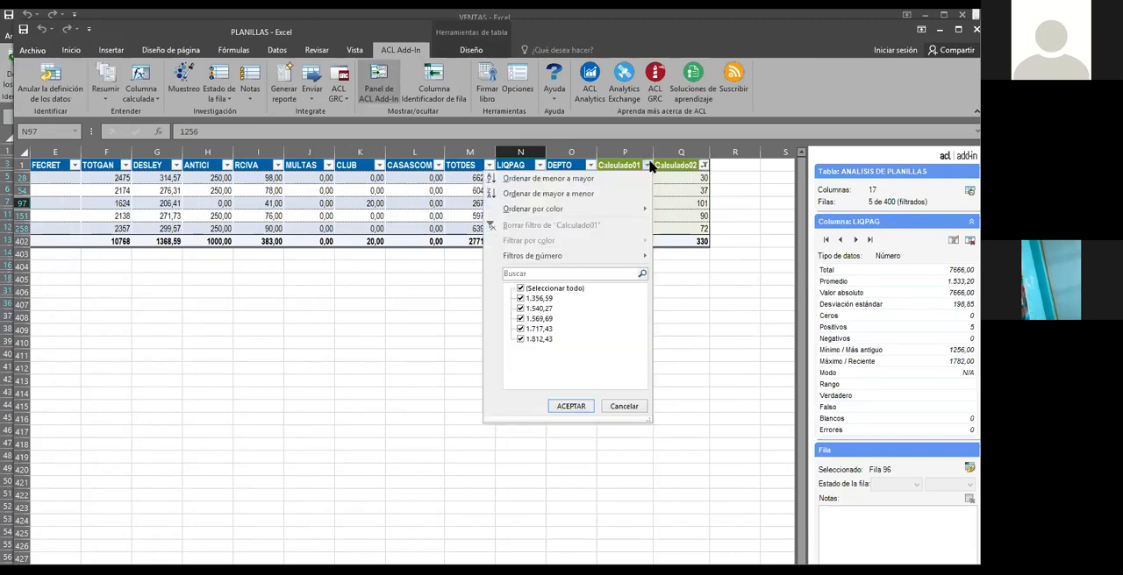
pyautogui.click(626, 409)
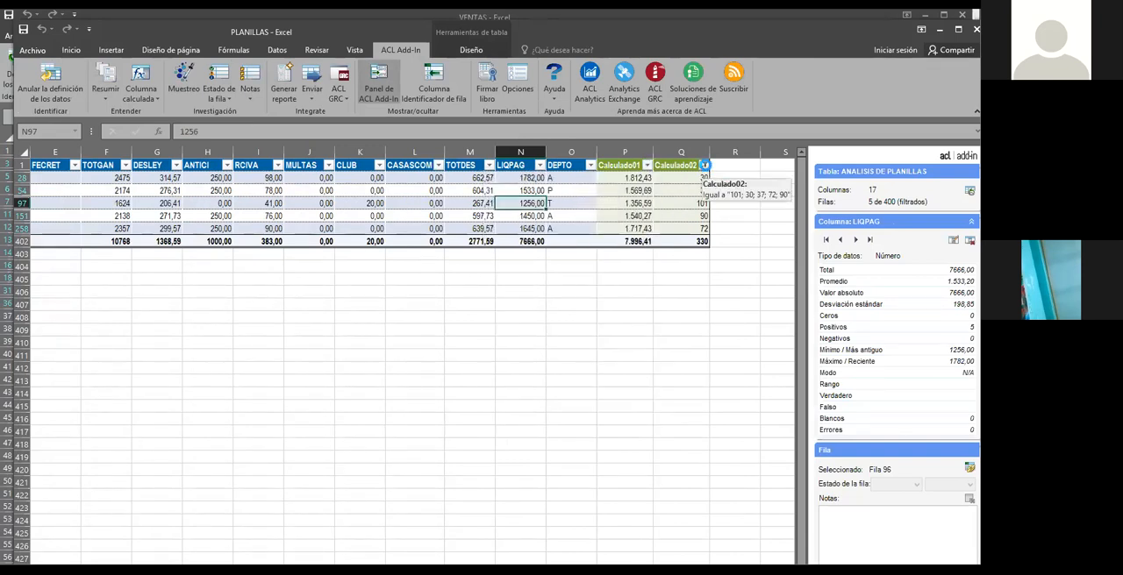
pyautogui.click(705, 166)
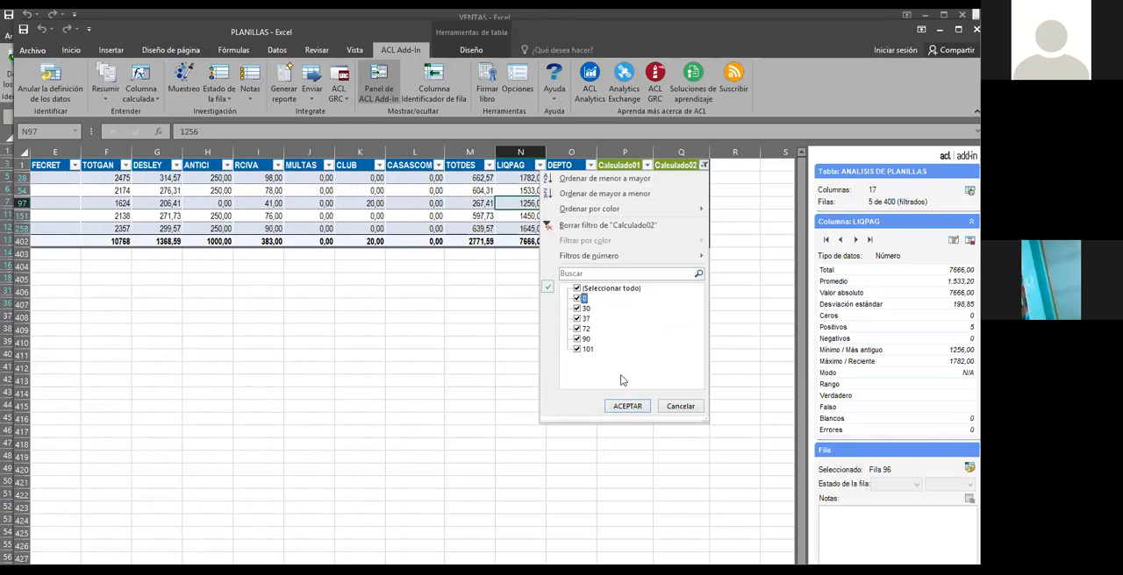
pyautogui.click(620, 407)
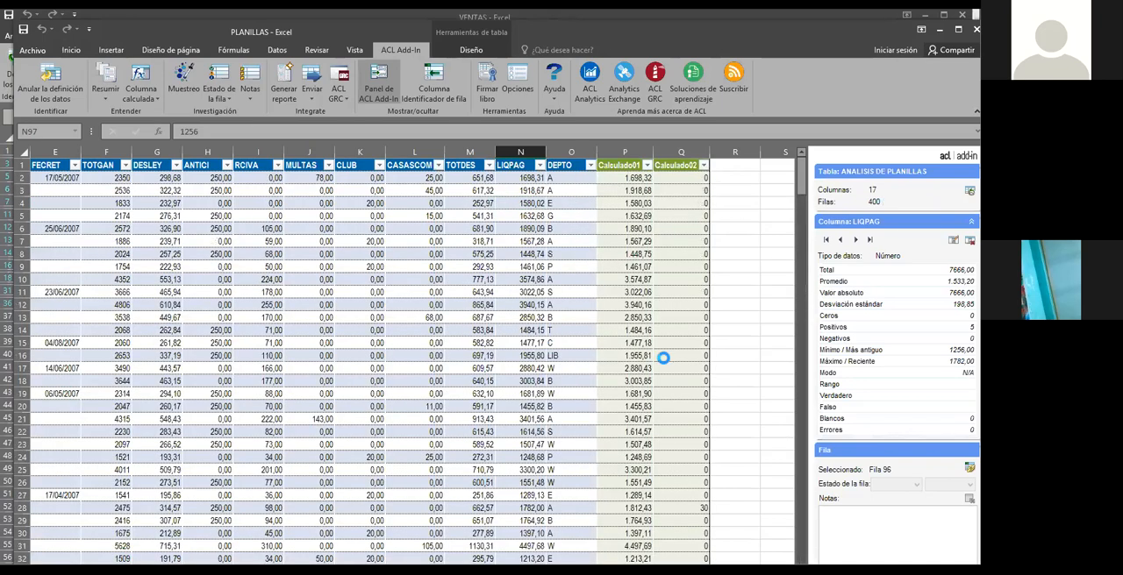
# Examine the FECNAC, FECING and FECRET date columns in the unfiltered payroll table
pyautogui.hscroll(-3, 412, 356)
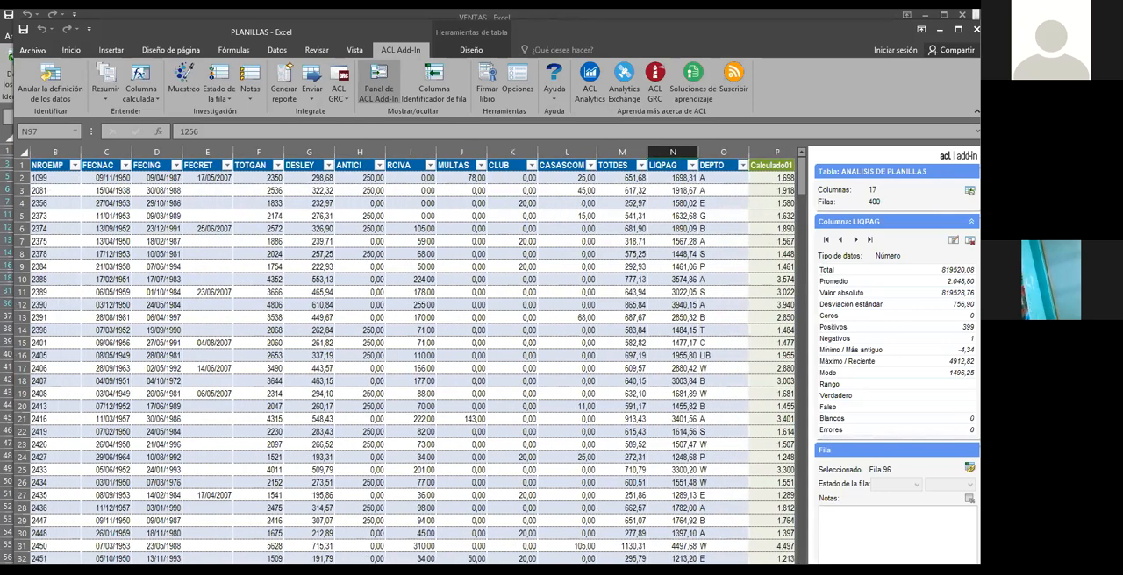
pyautogui.click(163, 190)
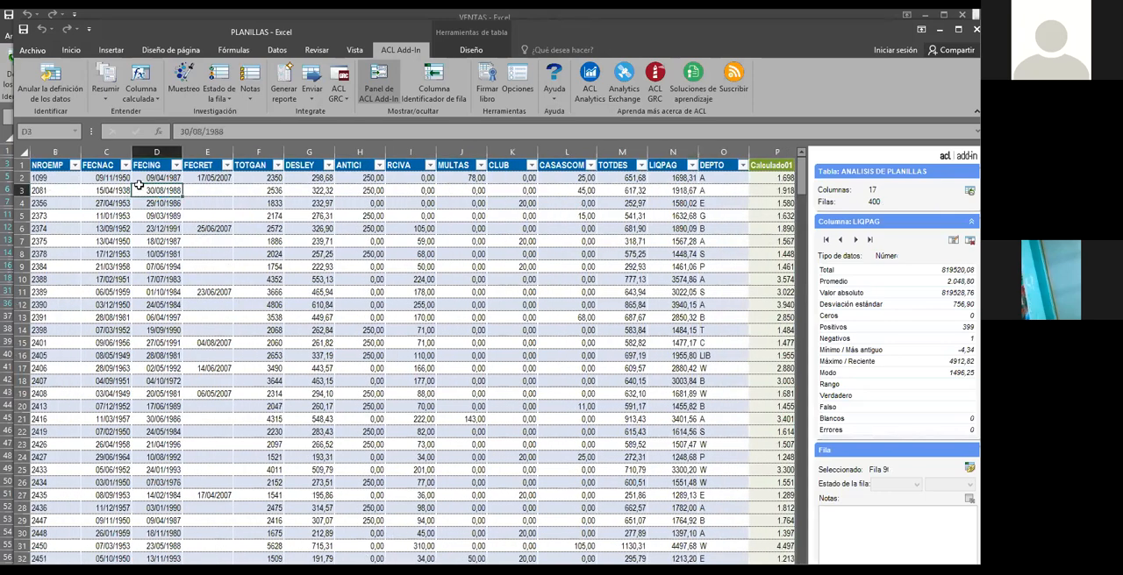
pyautogui.click(121, 178)
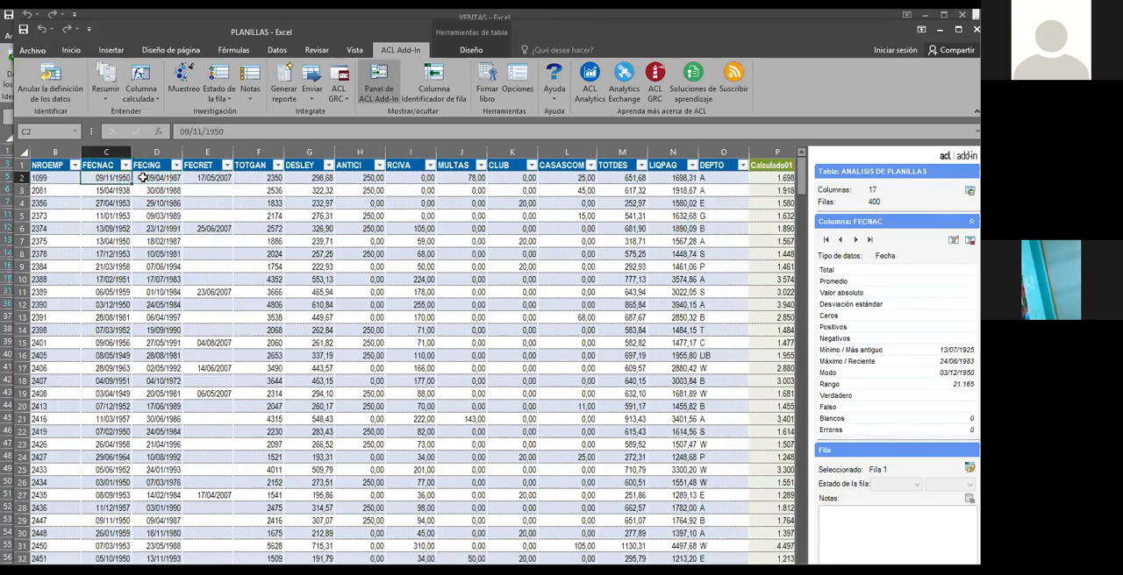
pyautogui.click(150, 178)
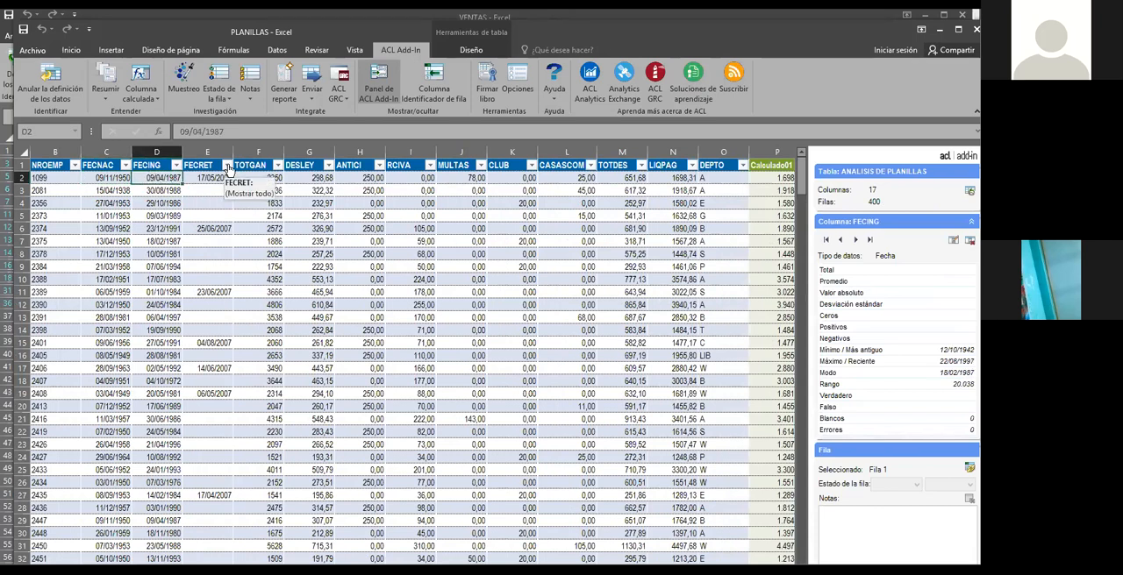
pyautogui.click(212, 228)
pyautogui.click(213, 291)
pyautogui.click(209, 343)
pyautogui.click(209, 369)
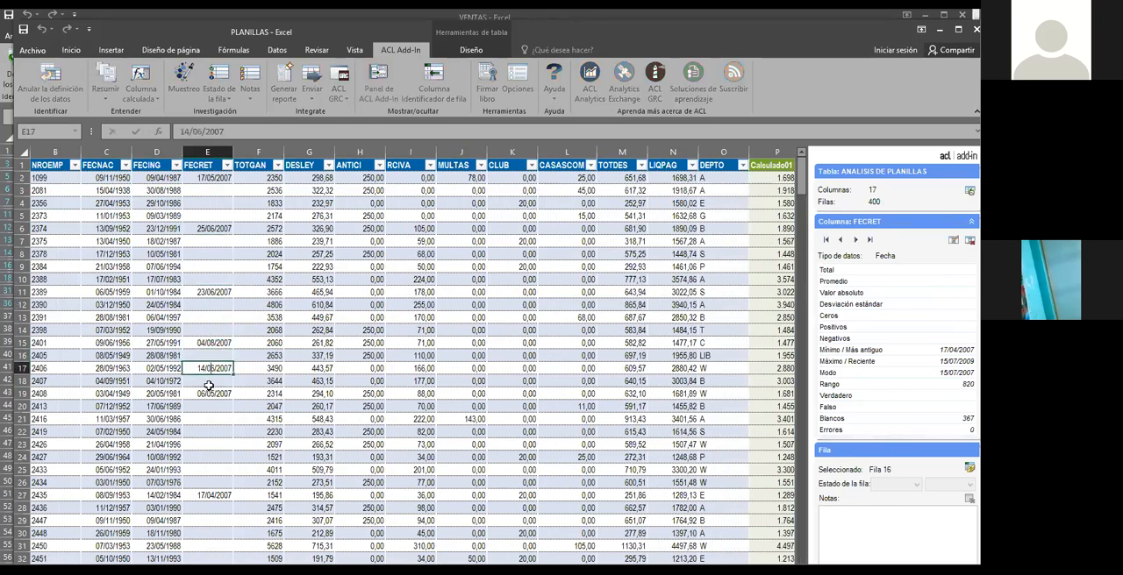
pyautogui.click(227, 164)
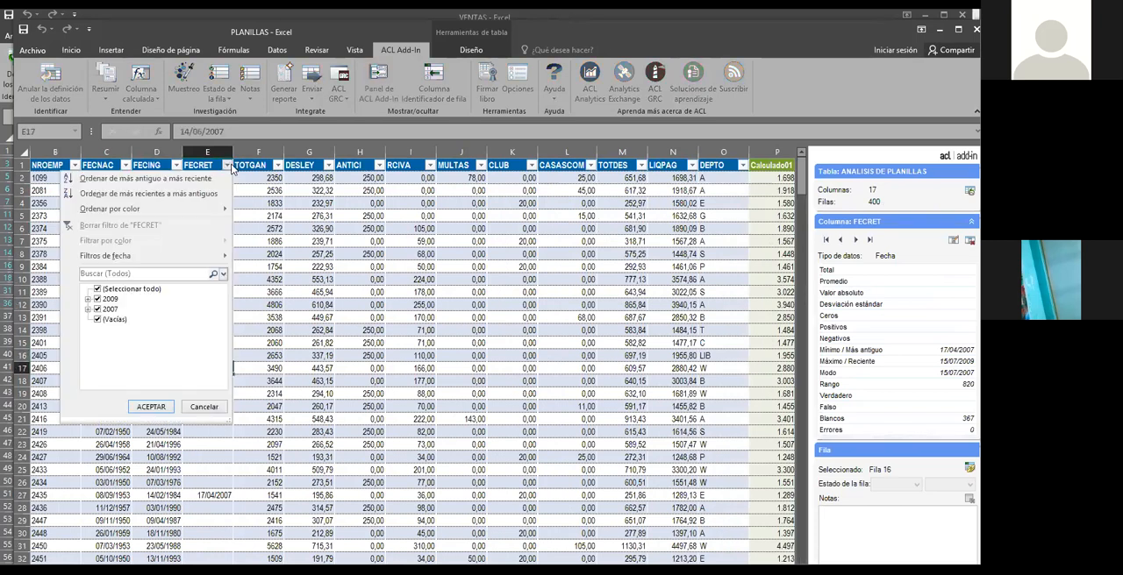
pyautogui.click(98, 288)
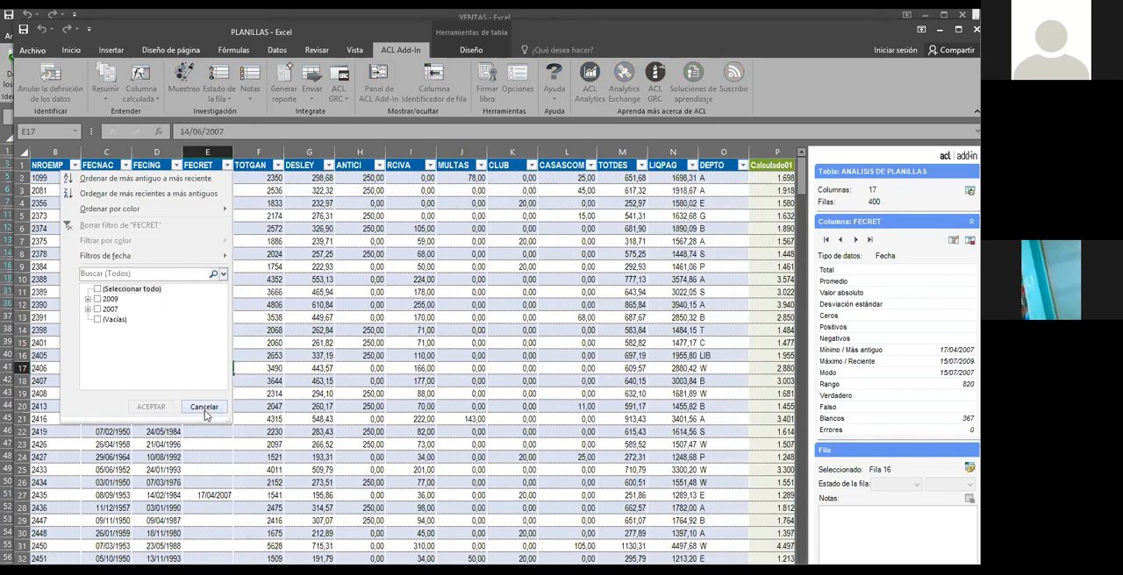
pyautogui.click(261, 230)
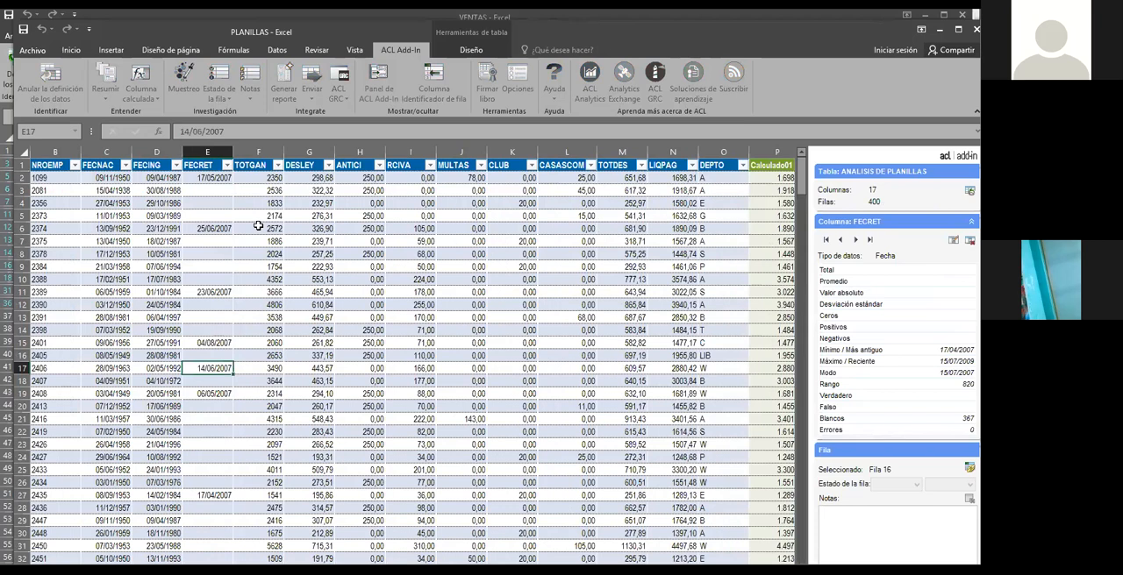
# Filter the FECRET column to exclude blank dates, leaving only the 2007 and 2009 entries
pyautogui.click(228, 165)
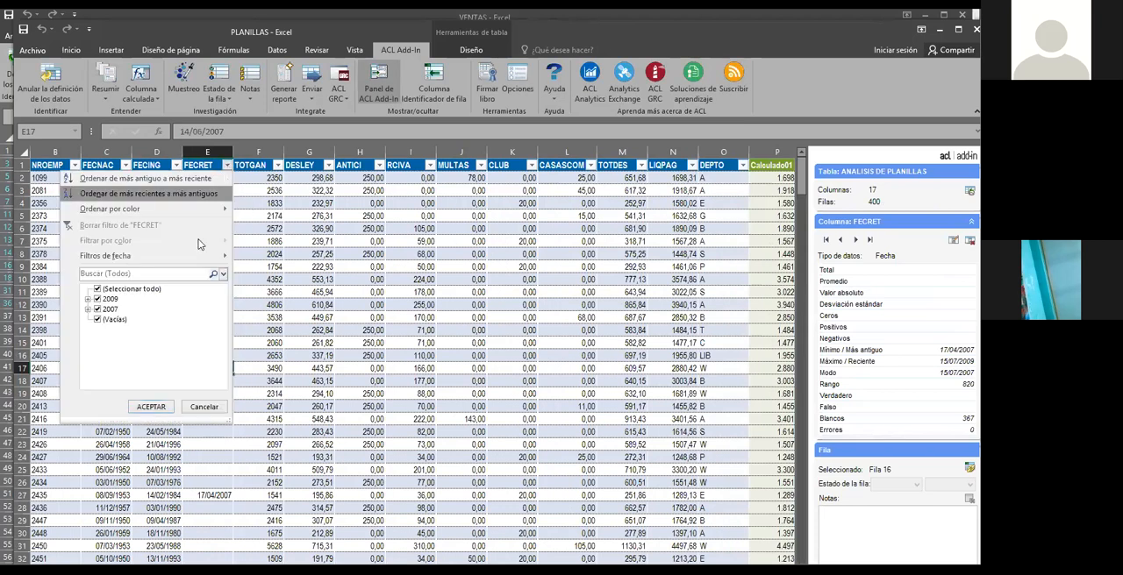
pyautogui.click(102, 323)
pyautogui.click(151, 403)
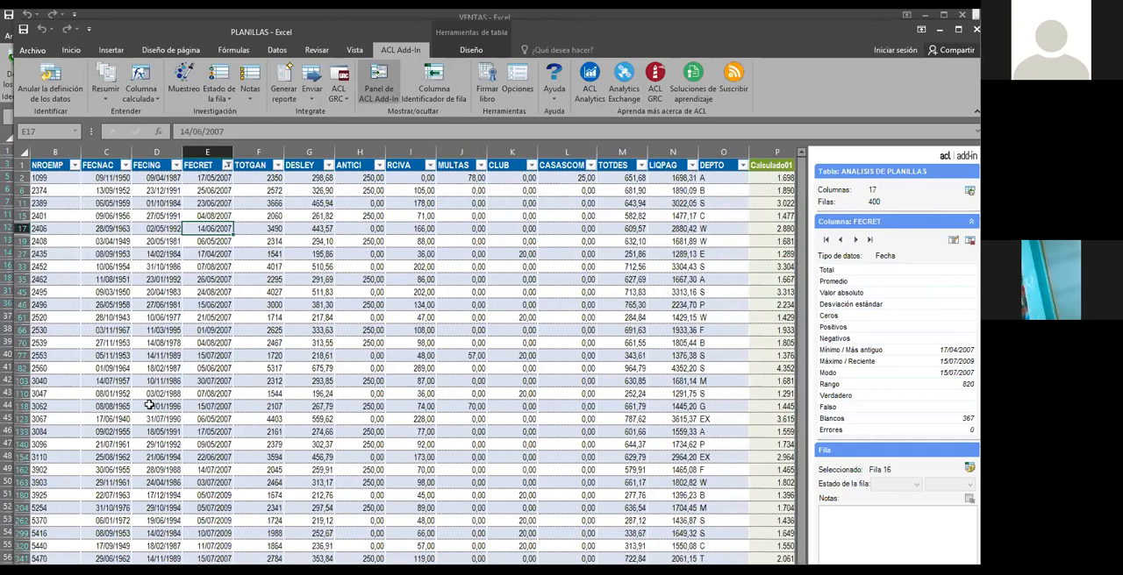
# Look through the FECRET dates of the filtered employees
pyautogui.scroll(-1, 212, 286)
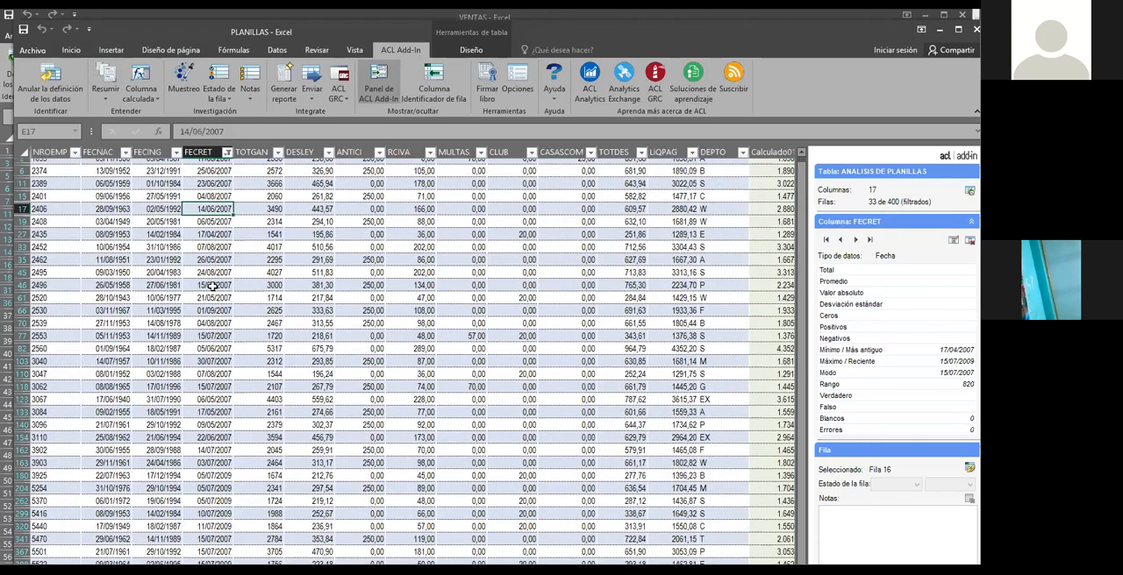
pyautogui.click(203, 355)
pyautogui.click(199, 434)
pyautogui.click(204, 532)
pyautogui.click(221, 281)
pyautogui.click(221, 316)
pyautogui.click(222, 277)
pyautogui.click(222, 228)
pyautogui.scroll(1, 224, 180)
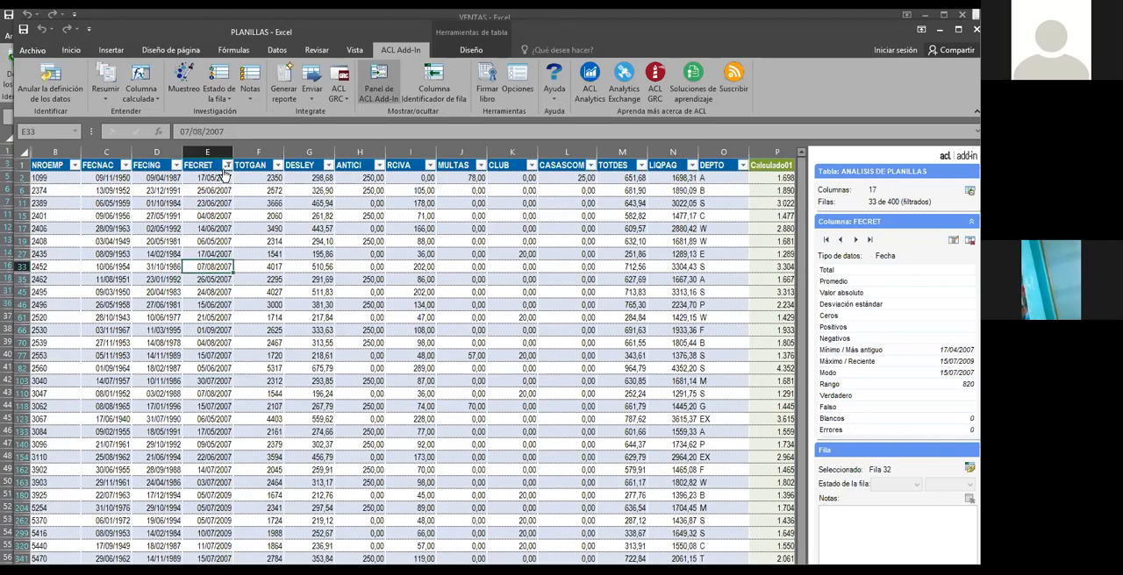
# Include the blank dates in the FECRET filter again so that all payroll rows are shown
pyautogui.click(227, 165)
pyautogui.click(100, 322)
pyautogui.click(150, 406)
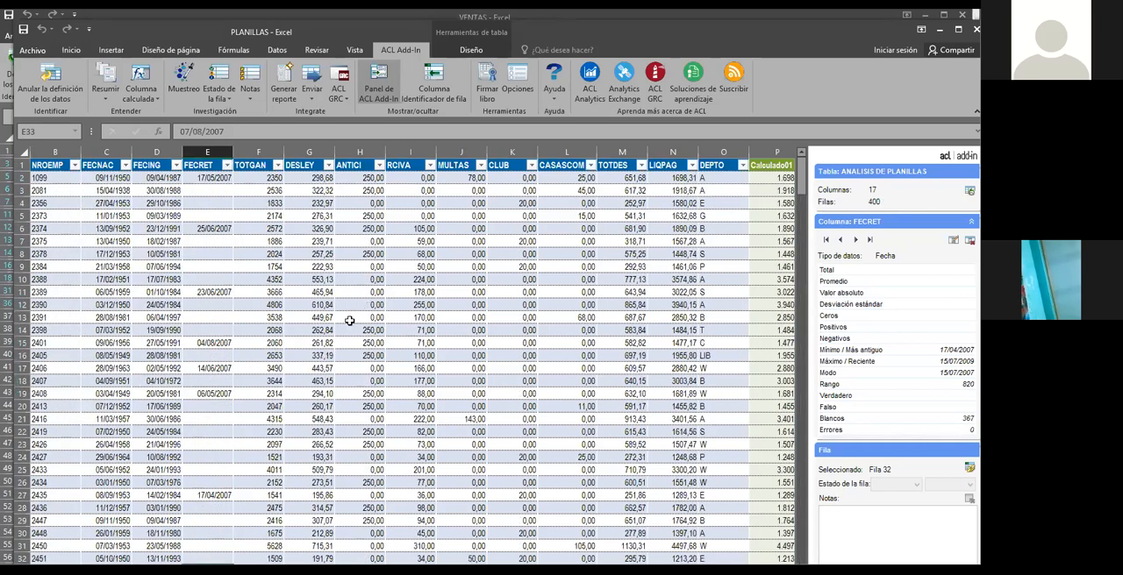
# Browse the full payroll table and its DESLEY, ANTICI, RCIVA and MULTAS columns as the population for sampling
pyautogui.scroll(-1, 400, 297)
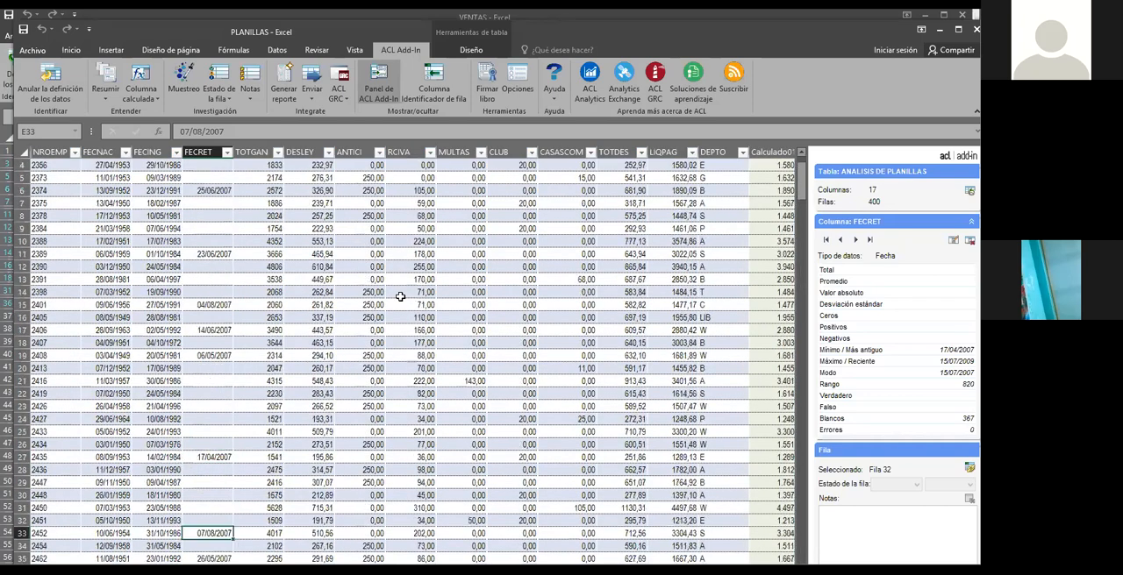
pyautogui.scroll(1, 400, 297)
pyautogui.click(329, 284)
pyautogui.click(389, 283)
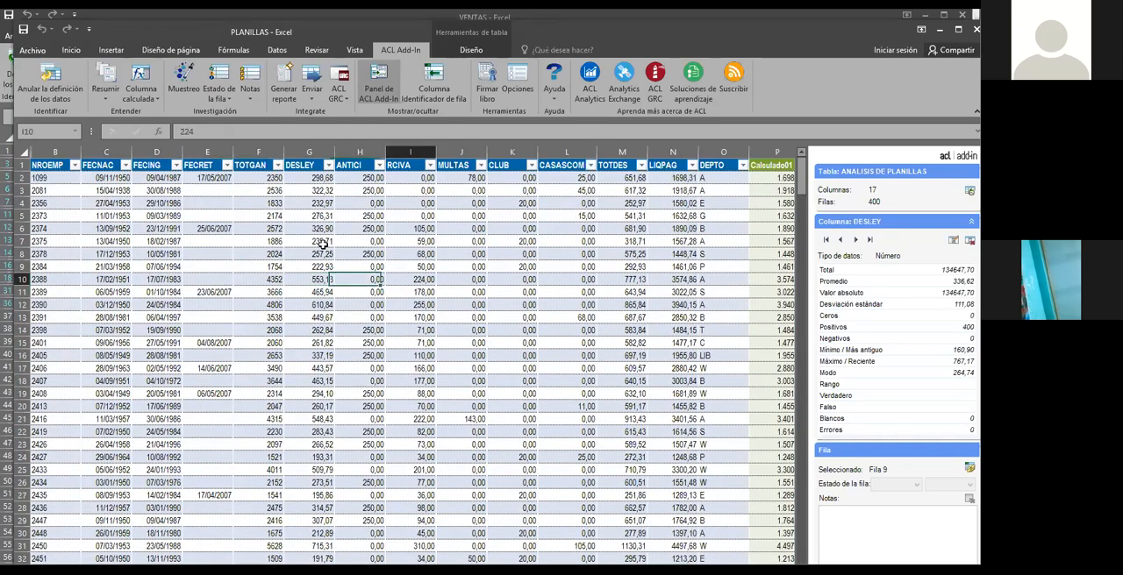
pyautogui.click(183, 90)
pyautogui.click(429, 317)
pyautogui.click(438, 254)
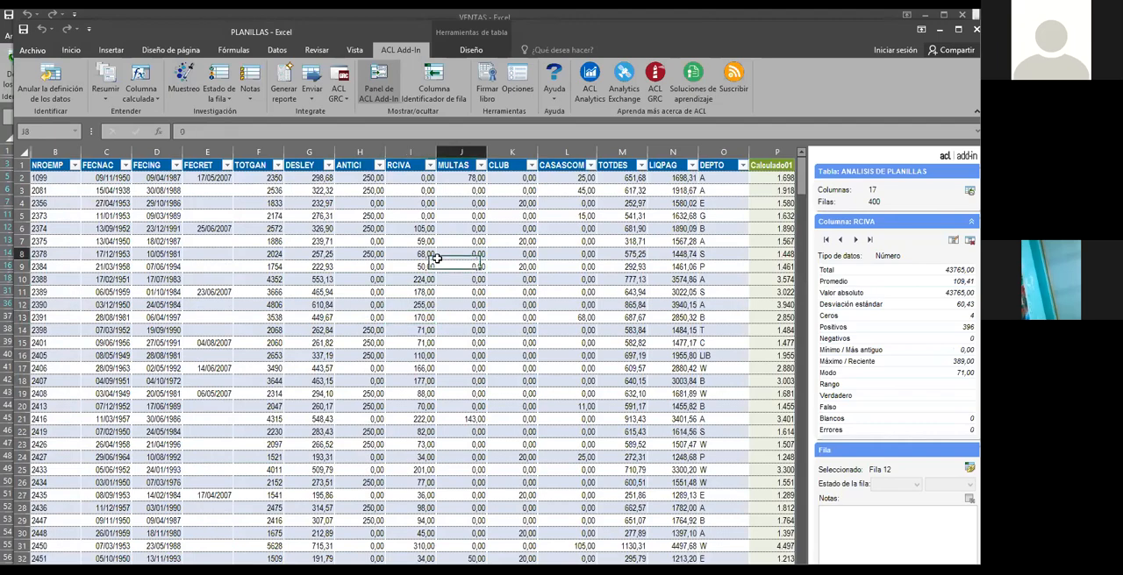
pyautogui.scroll(-17, 379, 329)
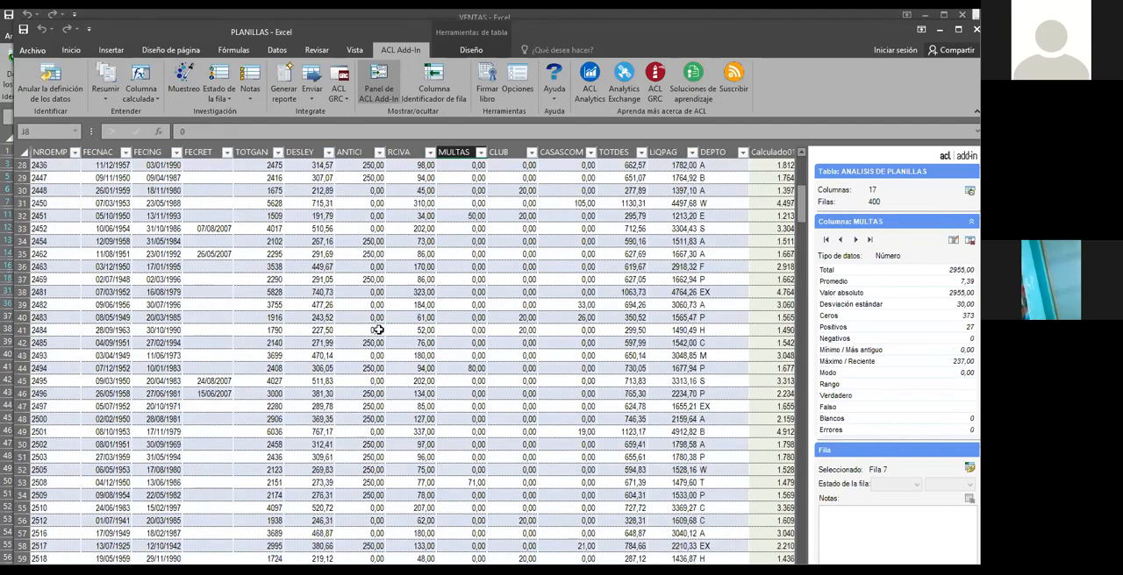
pyautogui.scroll(-5, 383, 326)
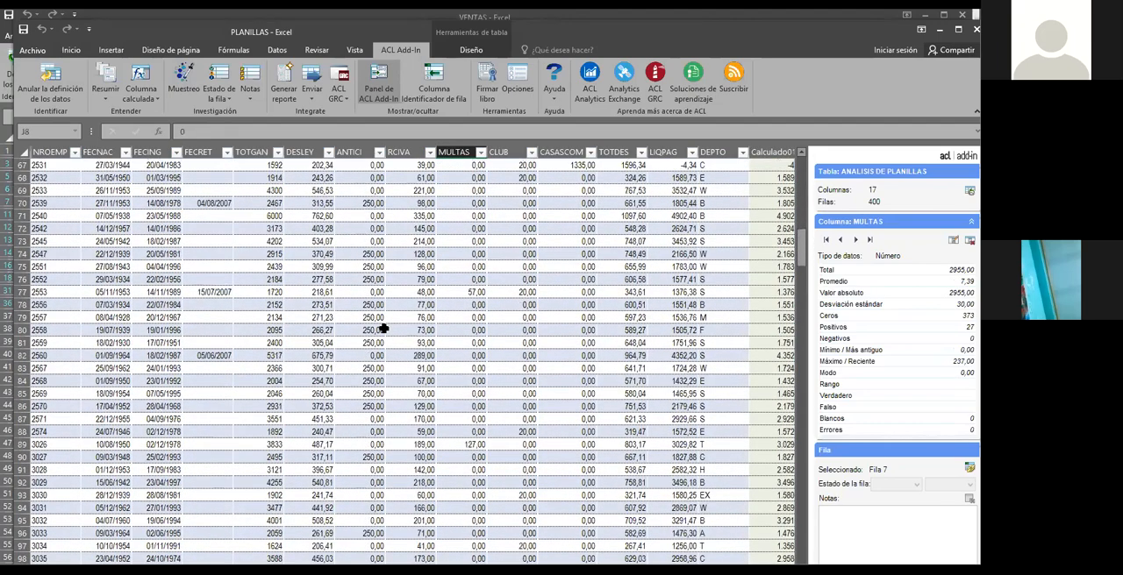
pyautogui.scroll(18, 383, 329)
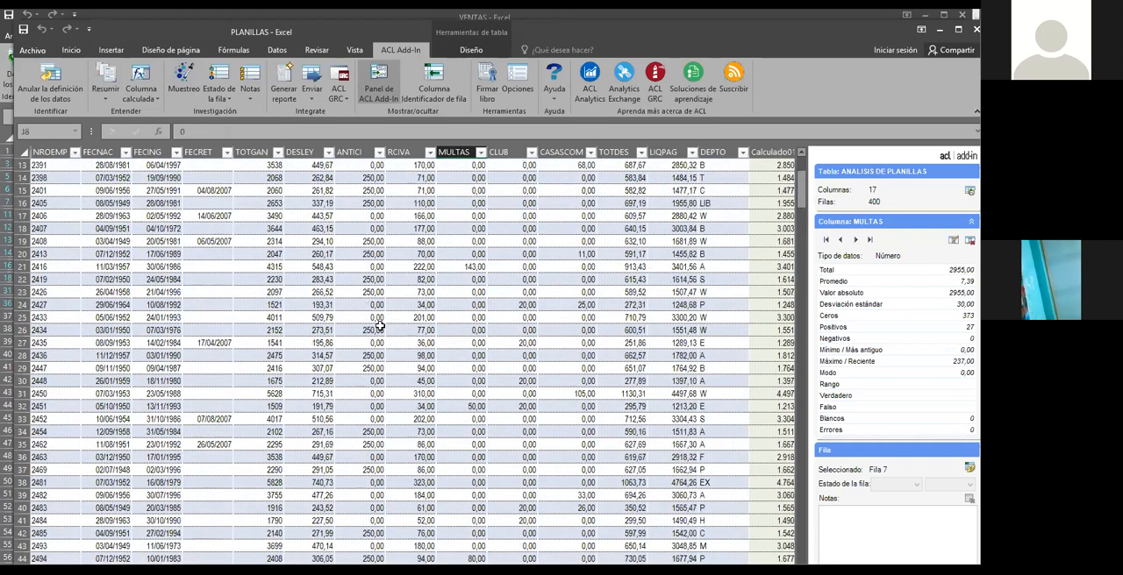
pyautogui.scroll(4, 379, 327)
# Draw a random sample of 8 rows with an automatically generated seed, naming the output sheet Muestreo
pyautogui.click(303, 291)
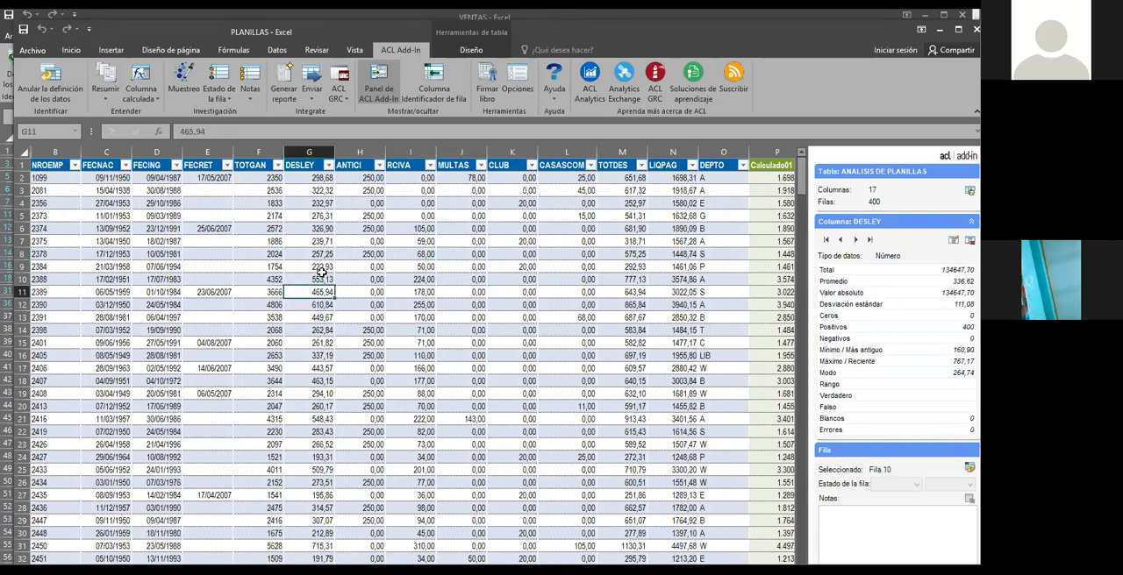
pyautogui.click(321, 277)
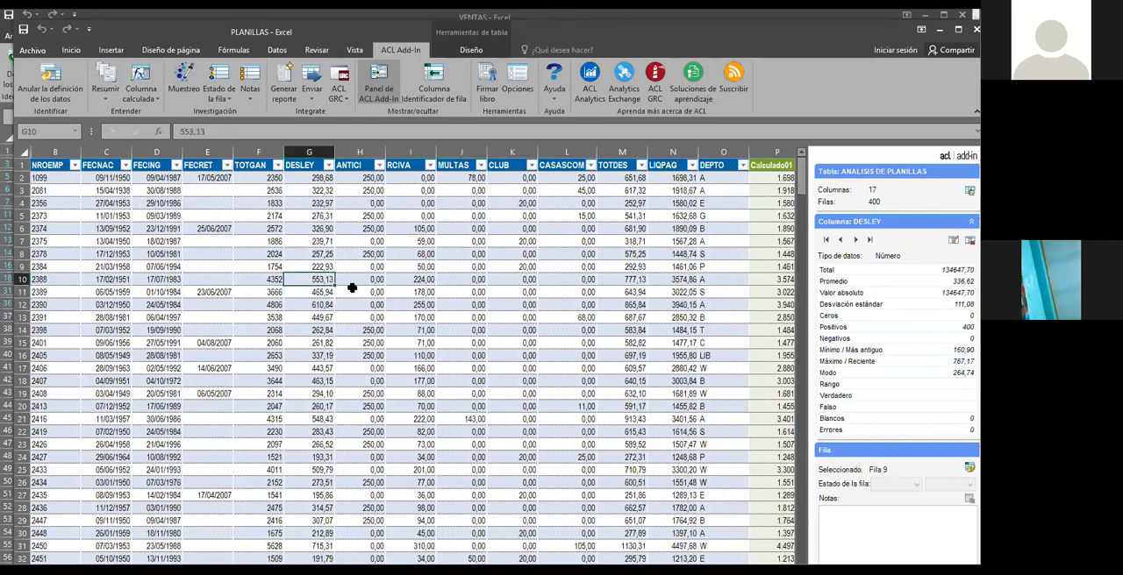
pyautogui.click(185, 77)
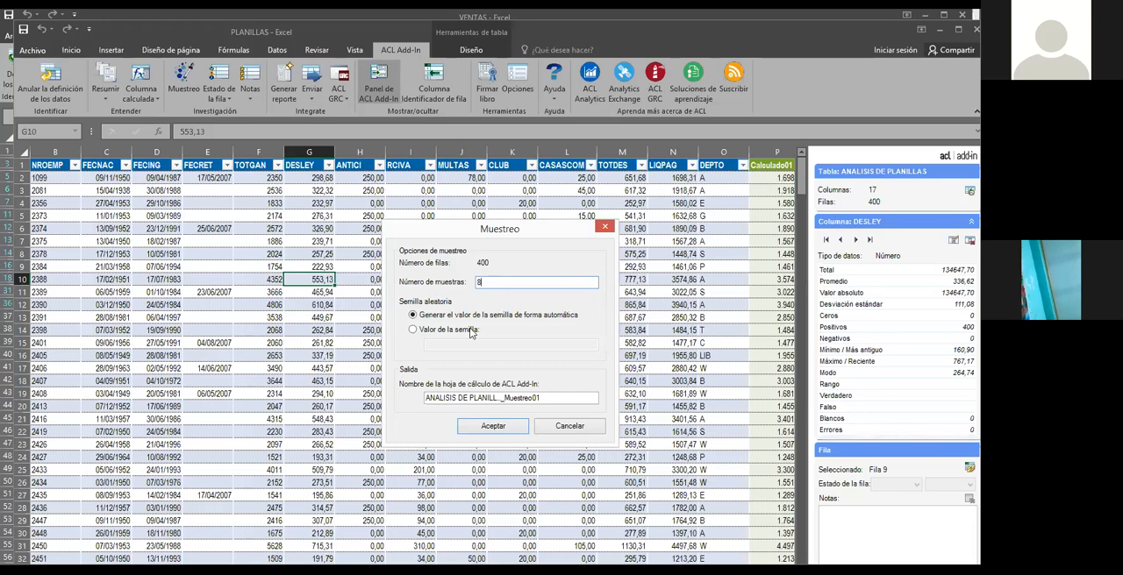
pyautogui.moveTo(571, 398); pyautogui.dragTo(420, 404)
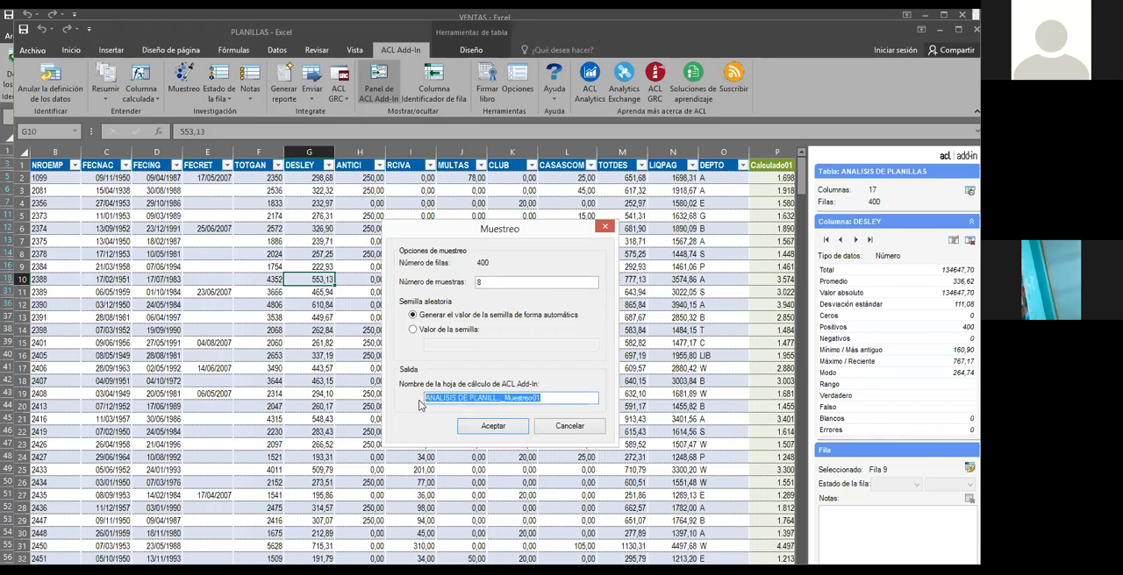
pyautogui.write('Muestreo')
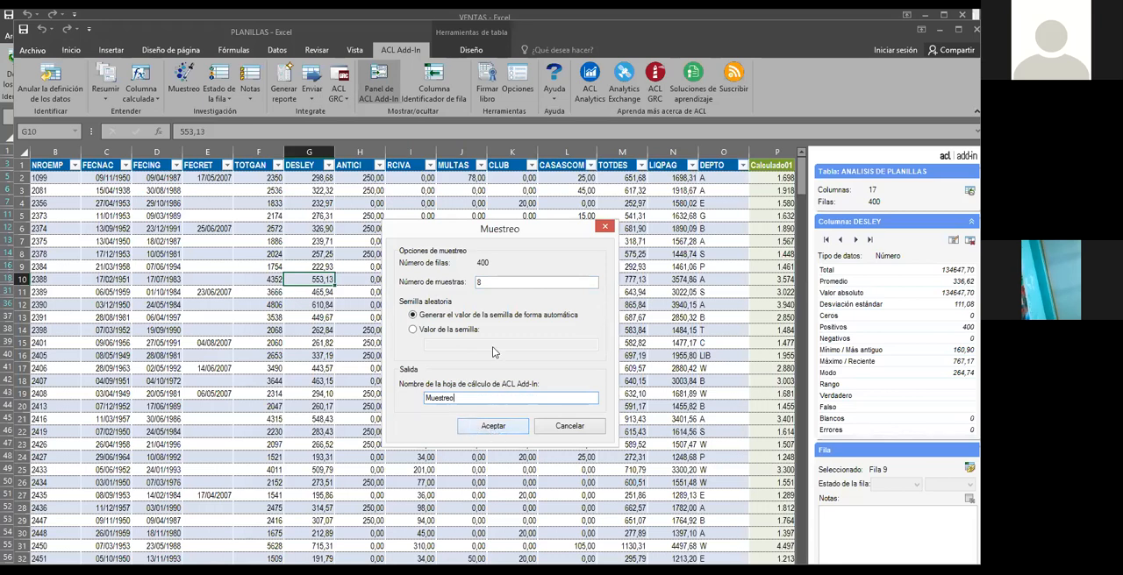
pyautogui.doubleClick(478, 283)
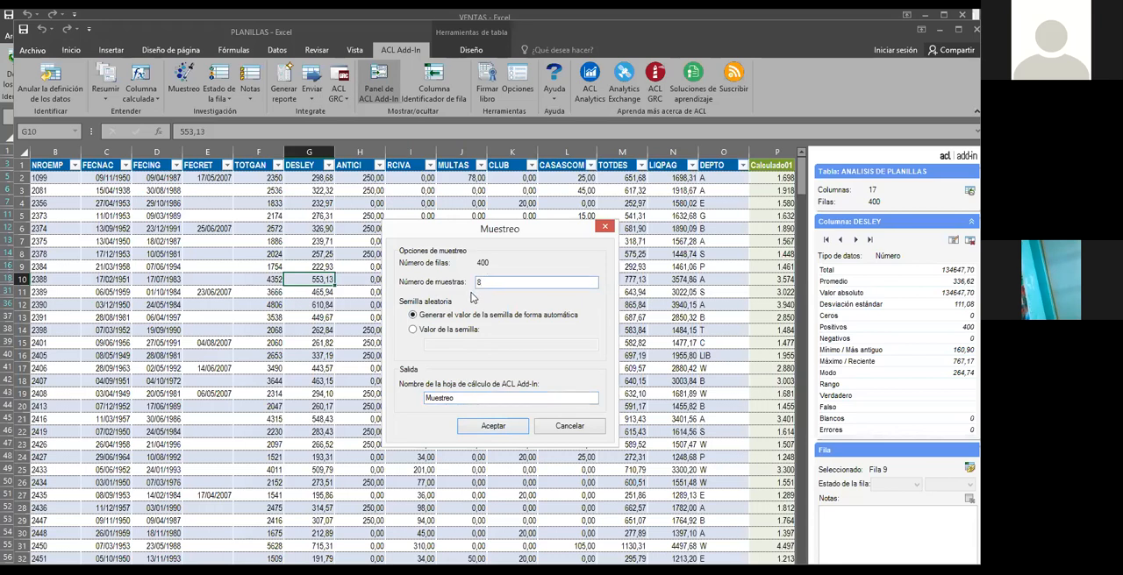
pyautogui.click(482, 426)
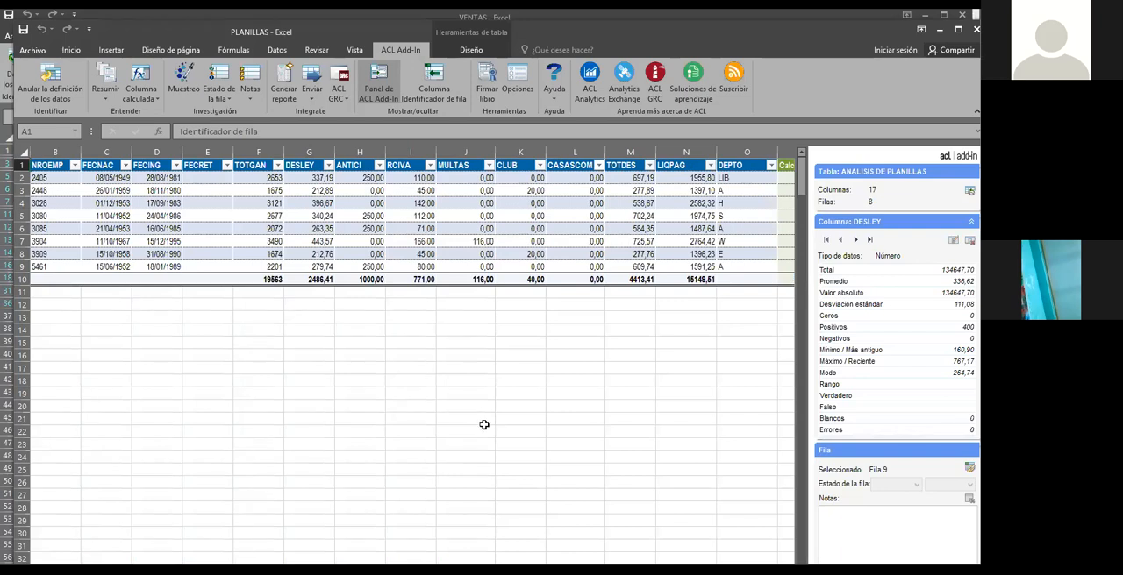
# Examine the sampled employees' records in the Muestreo sheet, focusing on the TOTGAN amounts
pyautogui.click(179, 242)
pyautogui.click(268, 228)
pyautogui.click(279, 205)
pyautogui.click(275, 182)
pyautogui.click(306, 219)
pyautogui.click(266, 229)
pyautogui.click(313, 253)
pyautogui.click(273, 256)
pyautogui.click(272, 239)
pyautogui.click(273, 217)
pyautogui.click(272, 202)
pyautogui.click(274, 192)
pyautogui.click(273, 179)
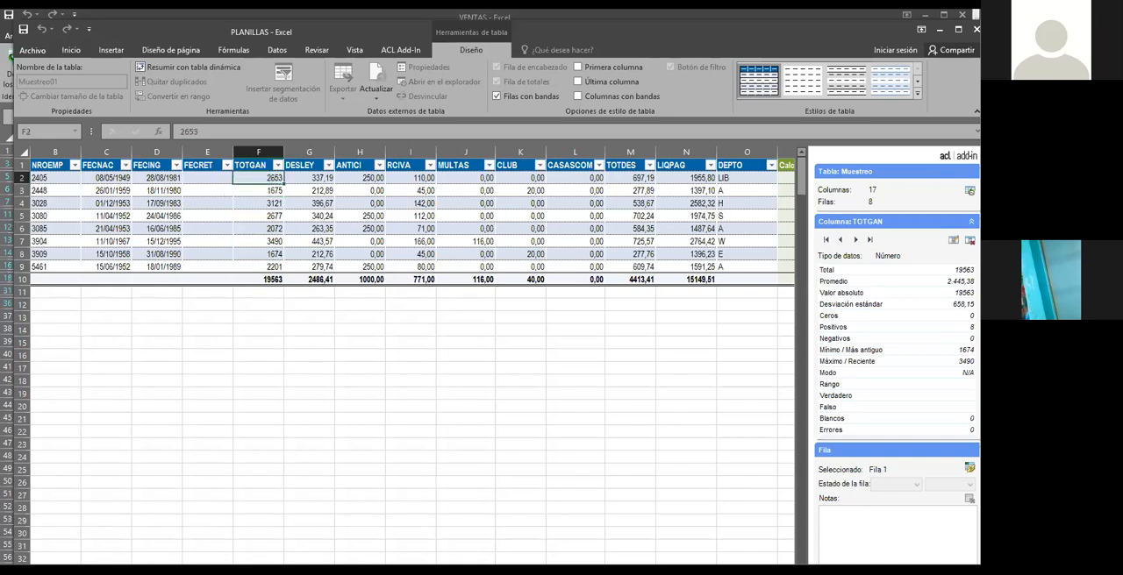
# Check the ANTICI and RCIVA amounts of the sampled rows, and bring back the ACL Add-In commands
pyautogui.click(167, 228)
pyautogui.click(358, 244)
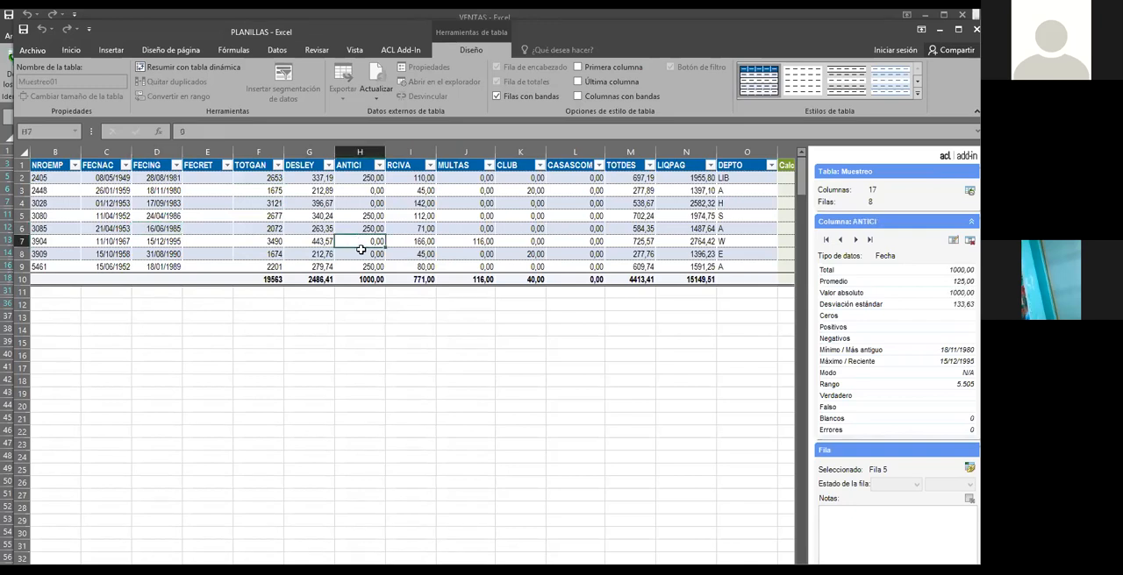
pyautogui.click(430, 218)
pyautogui.click(439, 246)
pyautogui.click(425, 255)
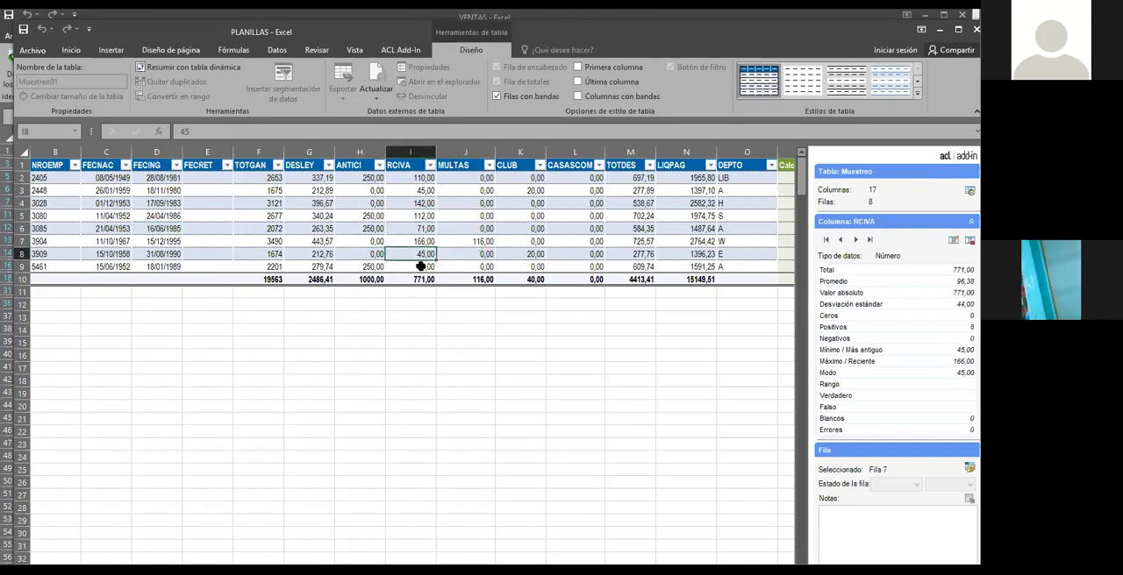
pyautogui.click(422, 266)
pyautogui.click(416, 215)
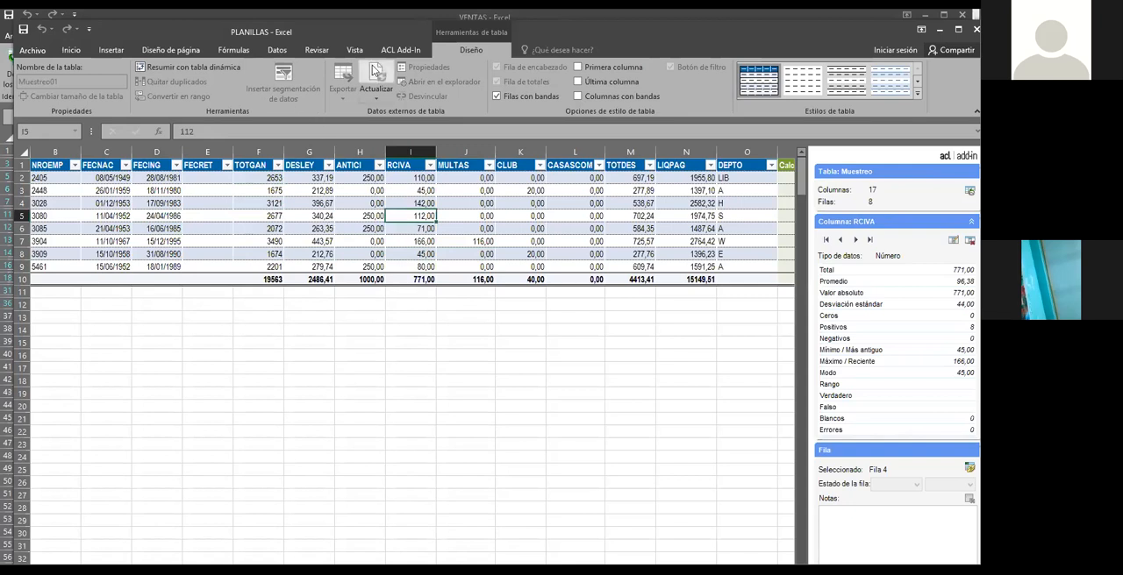
pyautogui.click(400, 50)
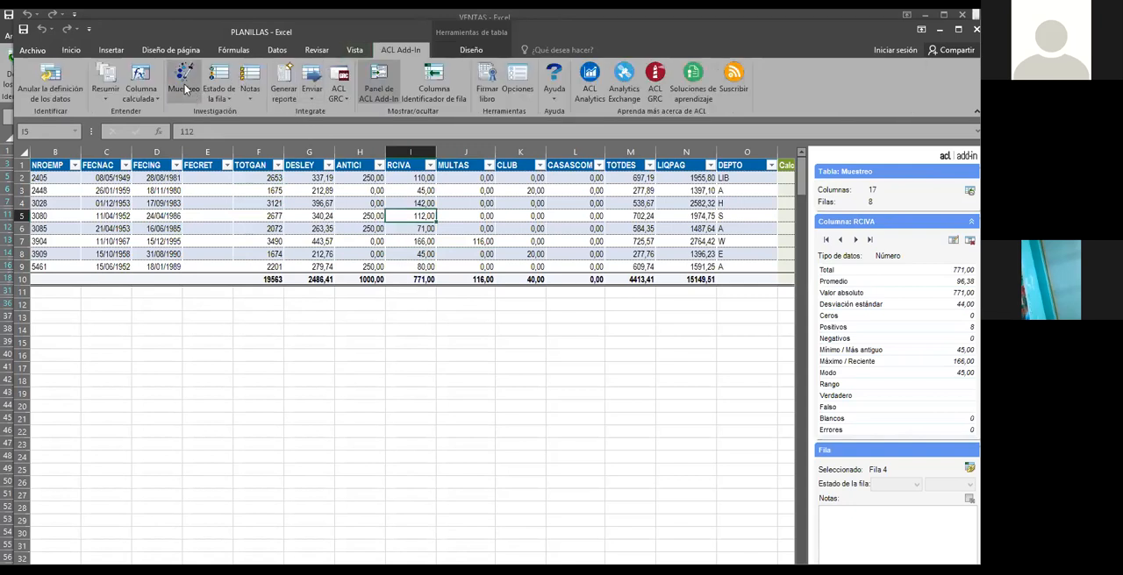
# Generate the ACL report for the Muestreo table and locate the sampling command in its table history
pyautogui.click(286, 86)
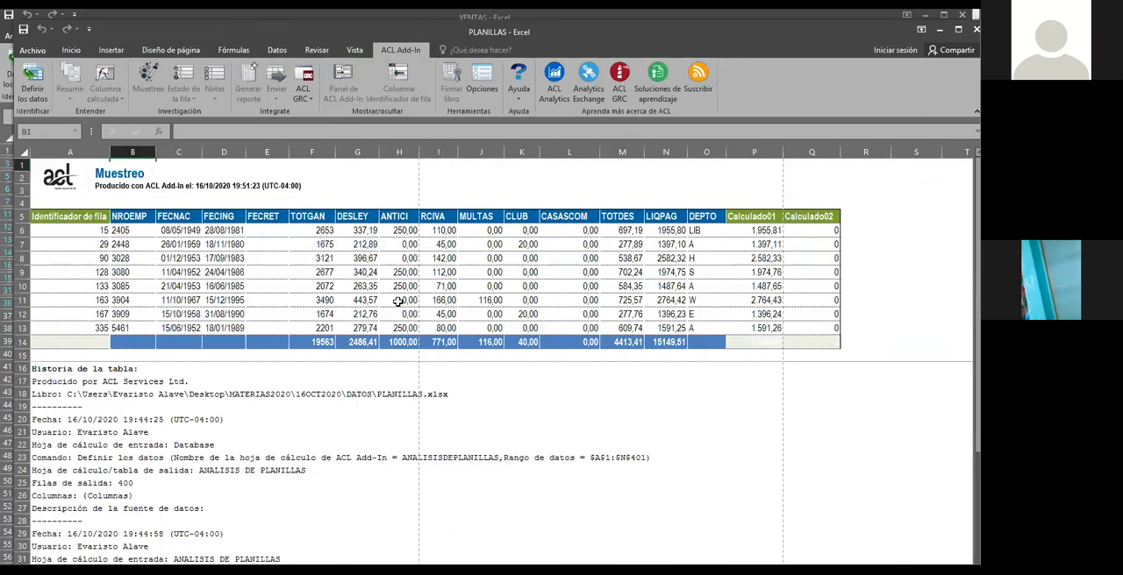
pyautogui.scroll(-6, 399, 302)
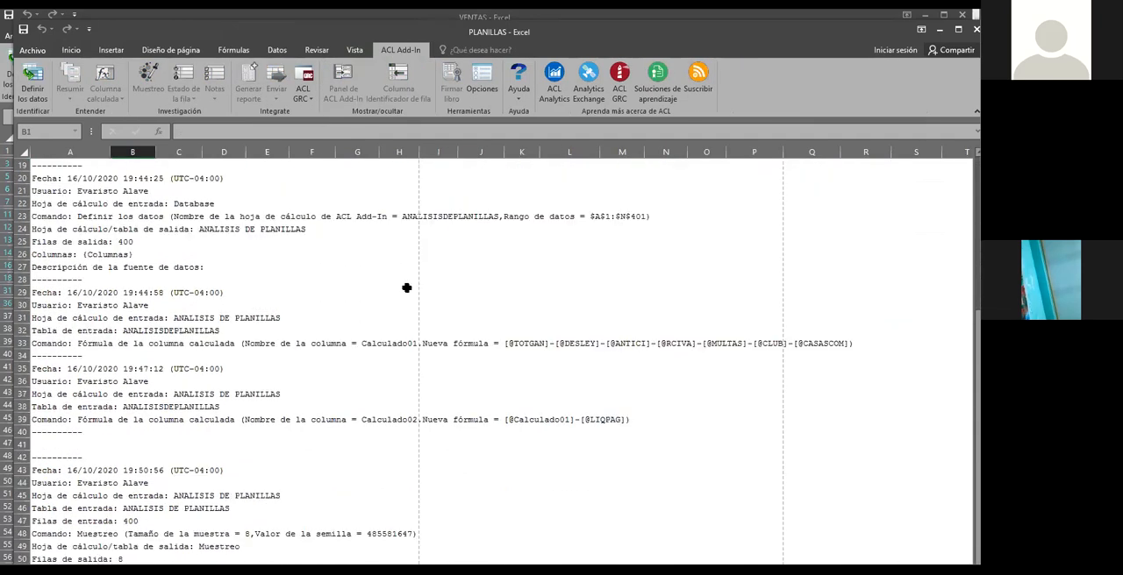
pyautogui.scroll(-2, 406, 287)
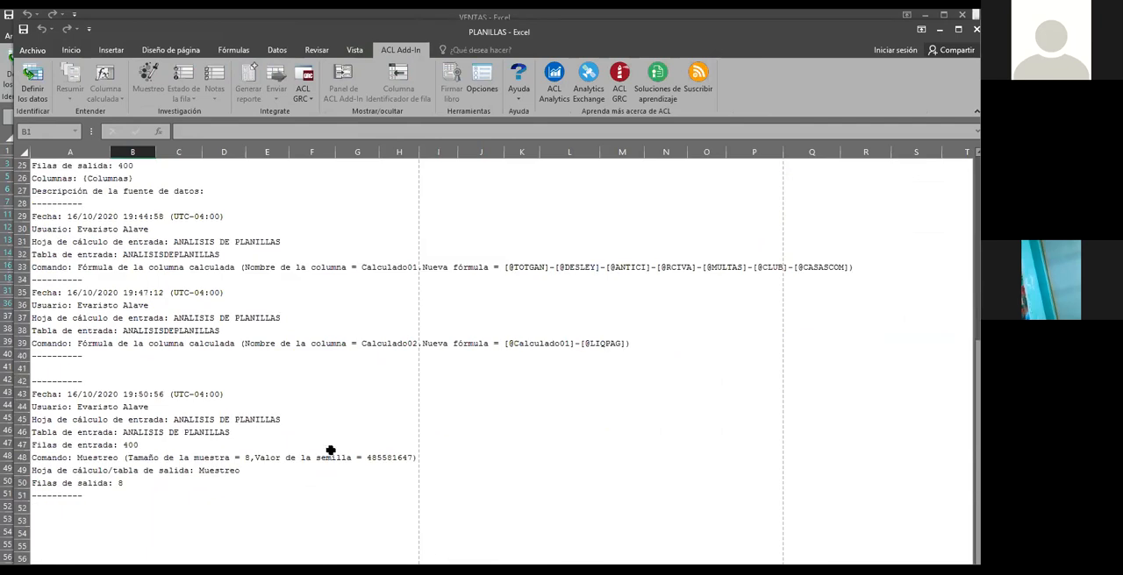
pyautogui.click(88, 457)
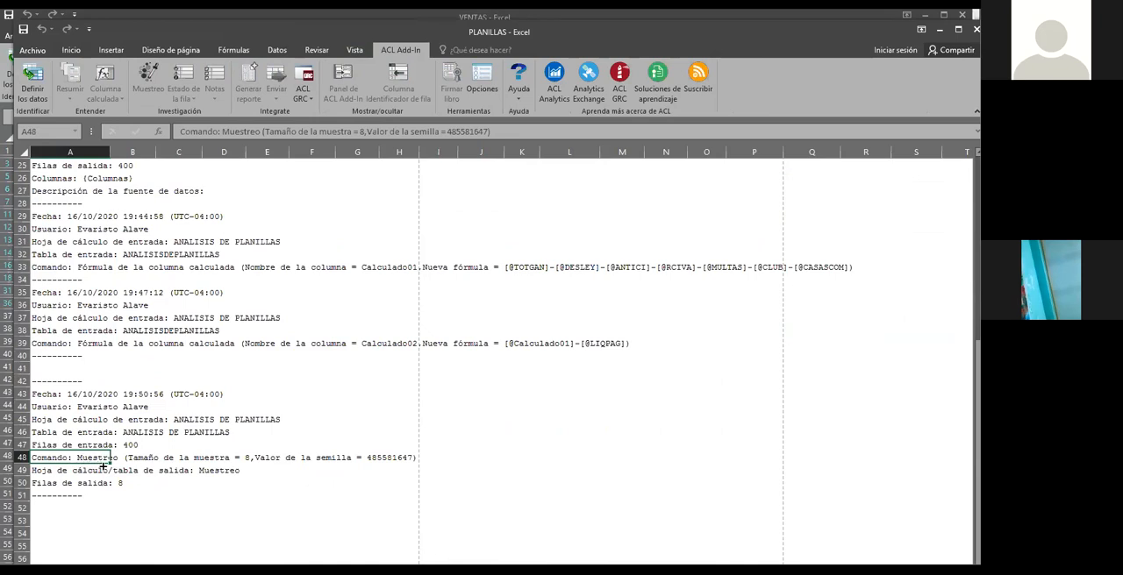
# Examine the sample size and seed value recorded in the report's sampling command line
pyautogui.click(250, 457)
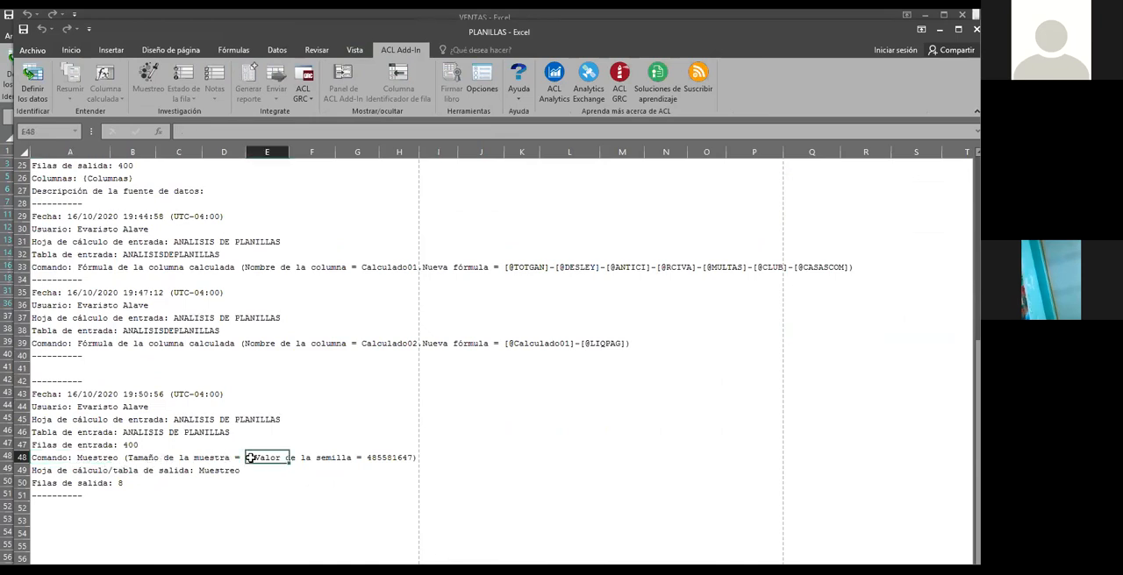
pyautogui.click(327, 463)
pyautogui.click(375, 461)
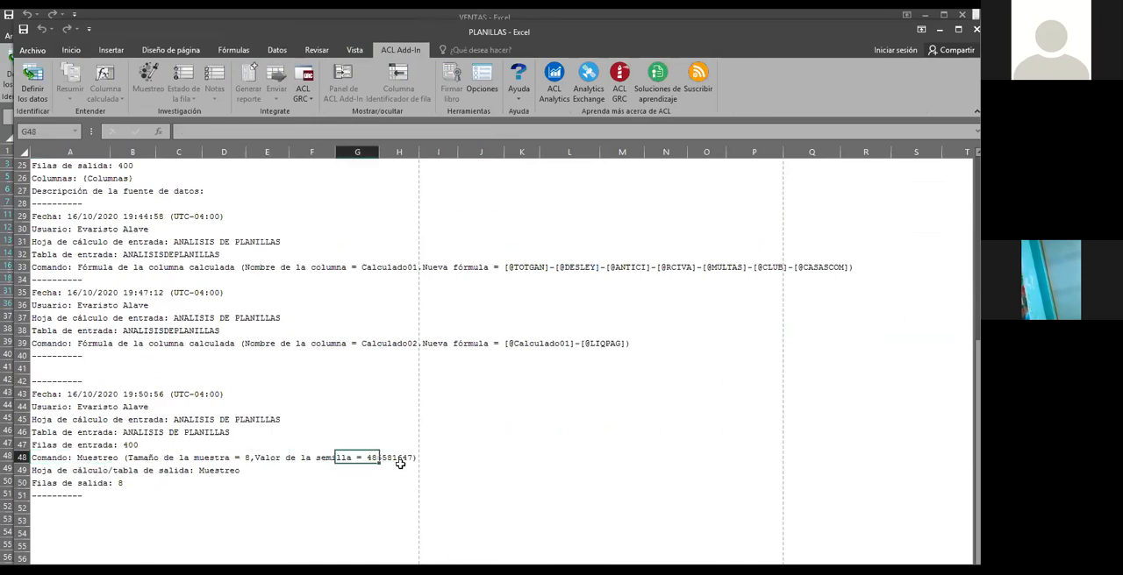
pyautogui.click(399, 460)
pyautogui.click(355, 459)
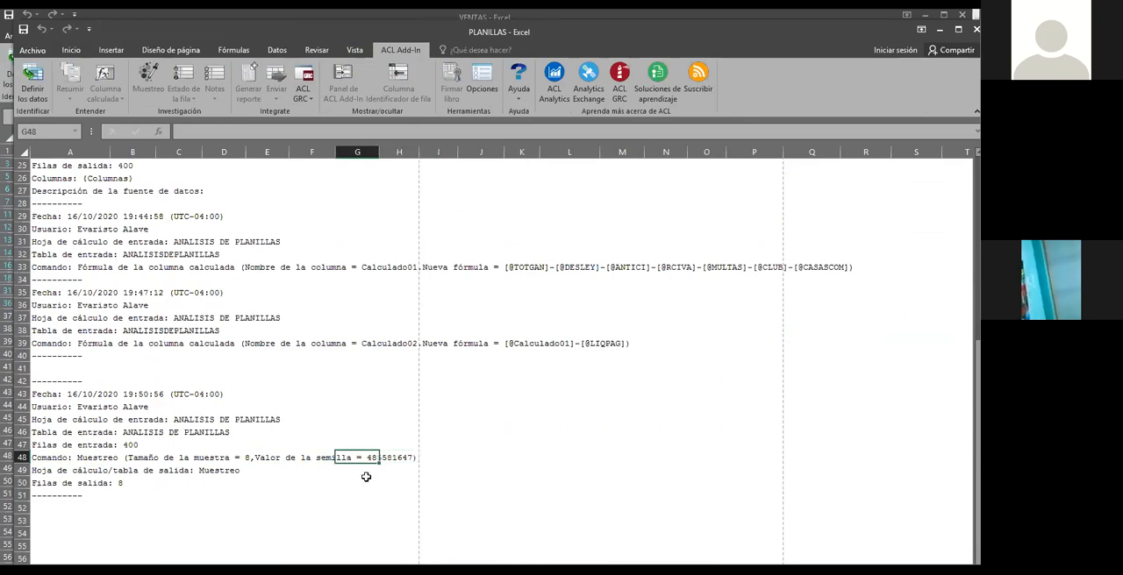
pyautogui.click(447, 470)
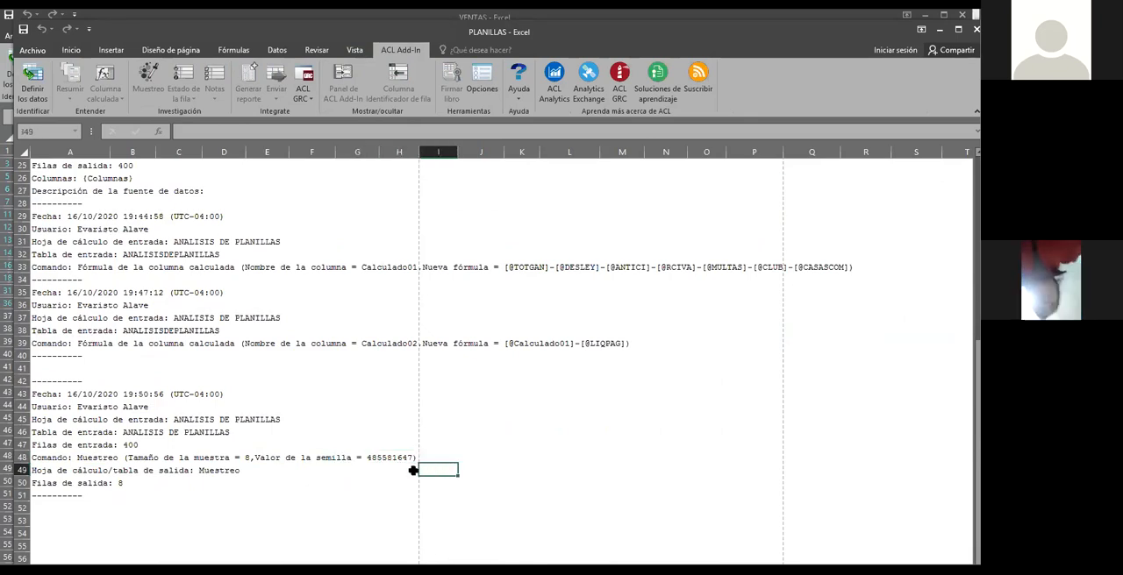
pyautogui.click(383, 461)
pyautogui.click(359, 460)
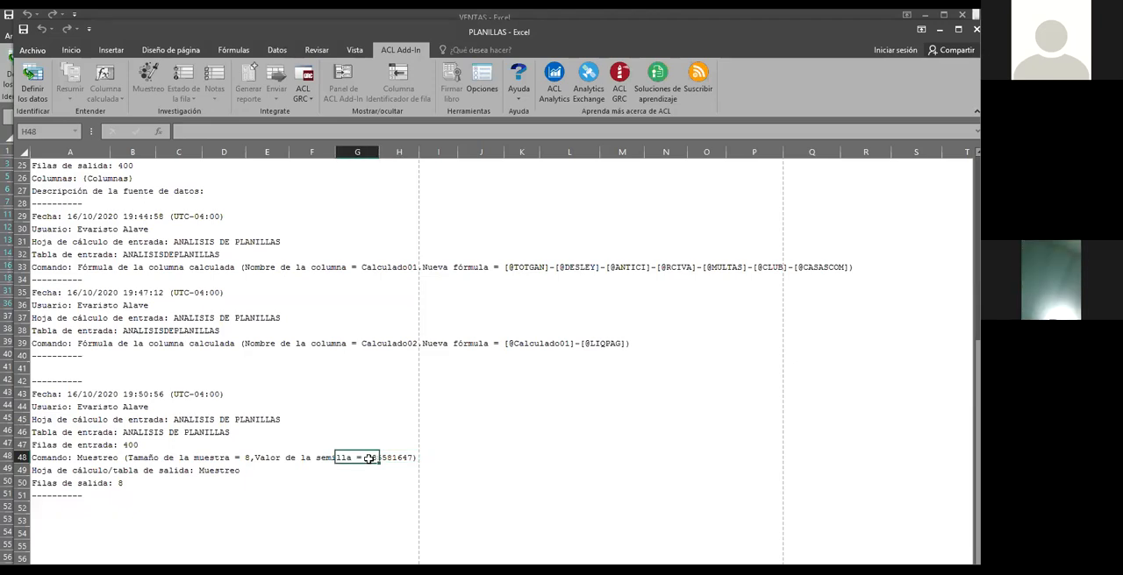
pyautogui.click(320, 460)
pyautogui.click(382, 460)
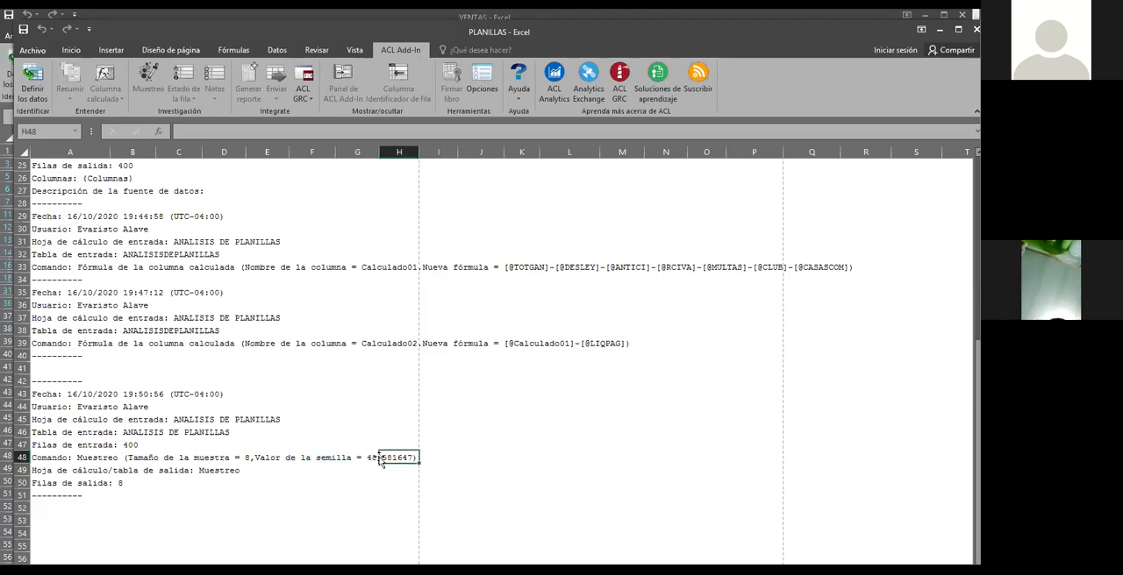
pyautogui.click(374, 460)
pyautogui.click(439, 454)
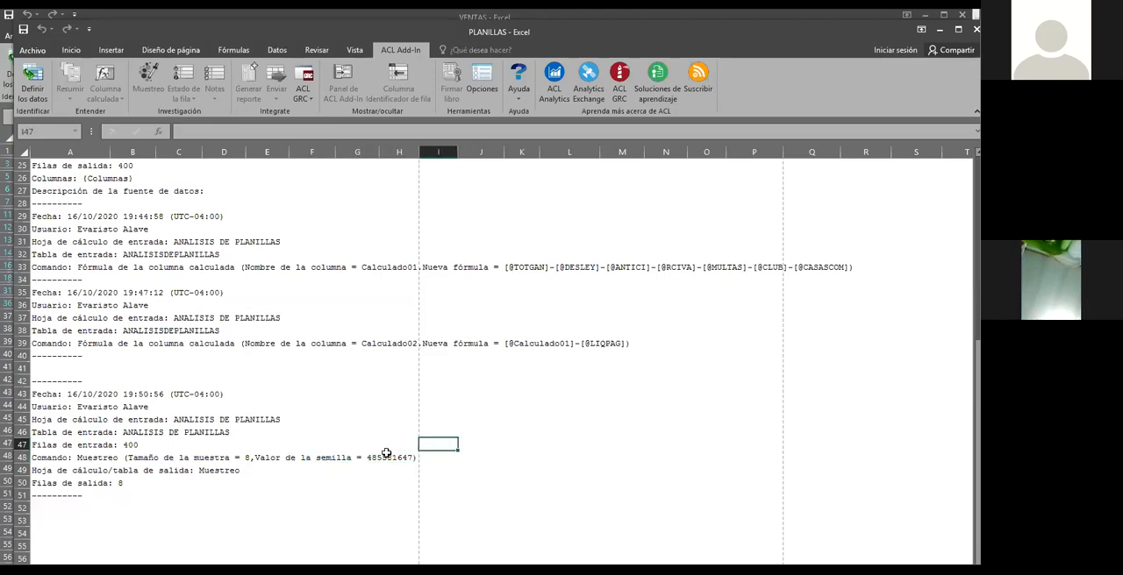
pyautogui.click(388, 459)
pyautogui.click(372, 461)
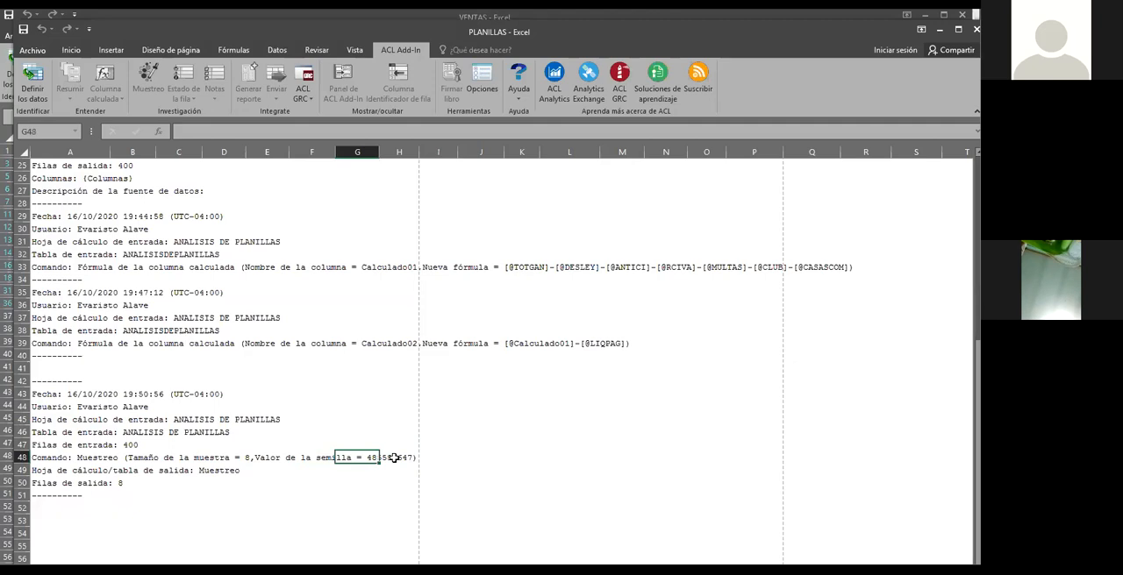
pyautogui.click(394, 458)
pyautogui.click(369, 460)
# Highlight the seed number inside the sampling command text in cell A48, then leave the cell
pyautogui.click(36, 458)
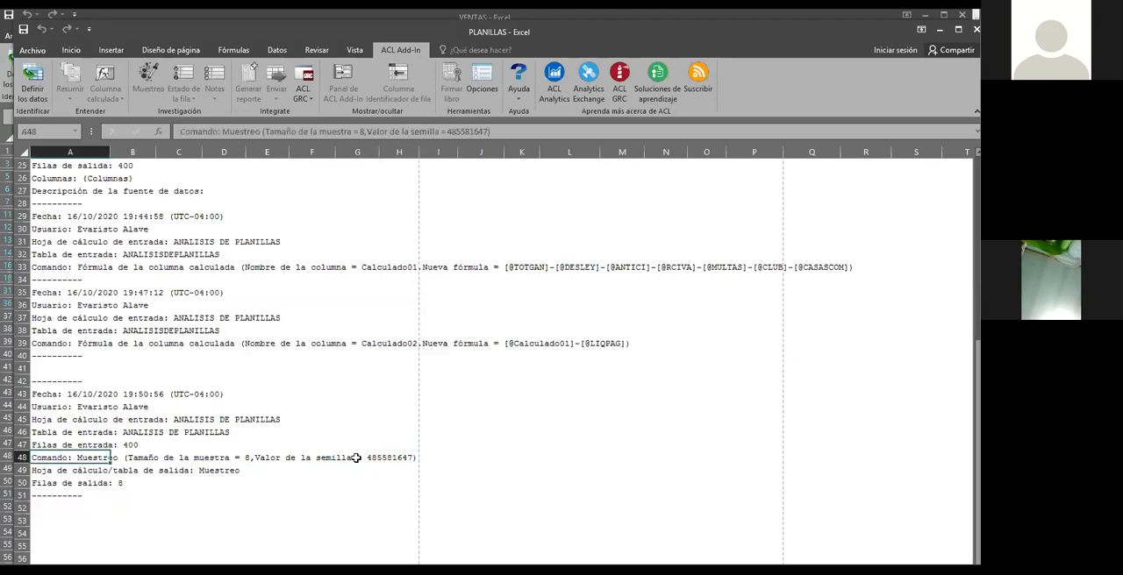
pyautogui.doubleClick(54, 457)
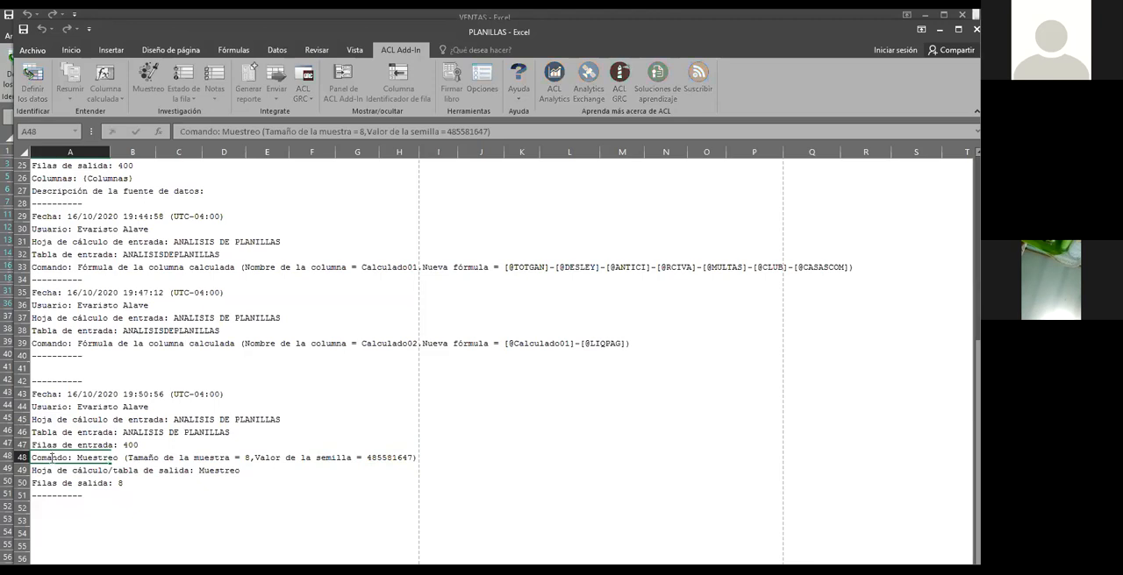
pyautogui.moveTo(375, 458); pyautogui.dragTo(413, 455)
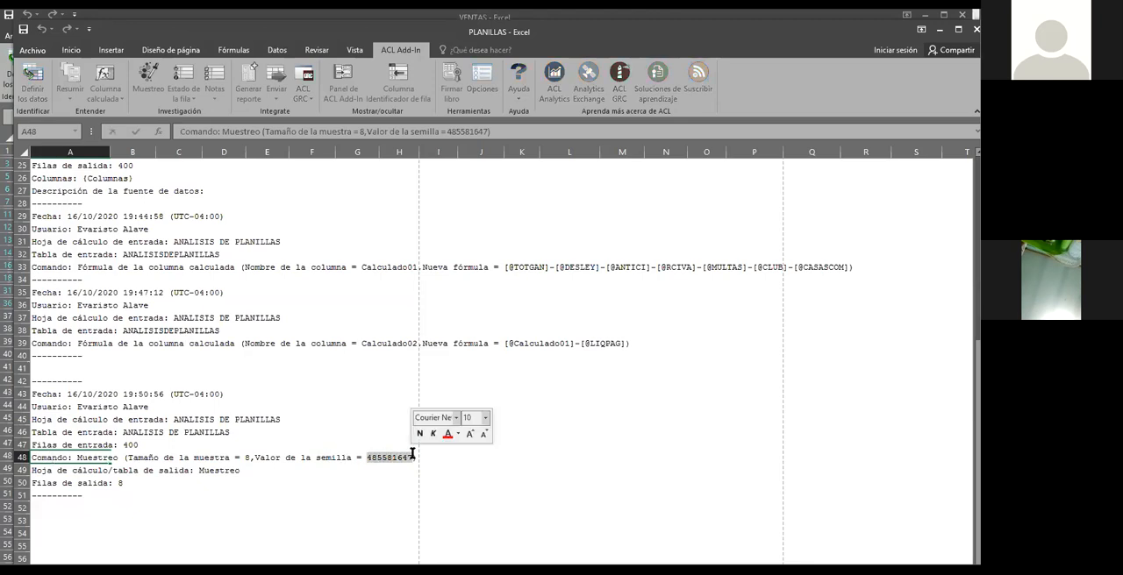
pyautogui.press('Return')
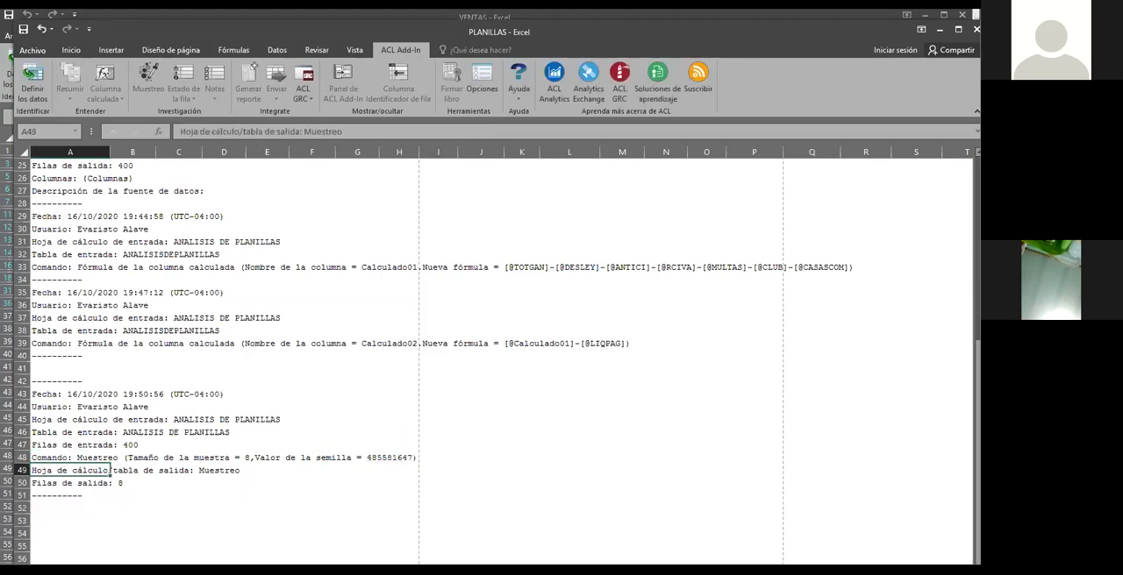
# Review the Muestreo report and check the Calculado02 column in the earlier ANALISIS DE PLANILLAS report
pyautogui.click(212, 441)
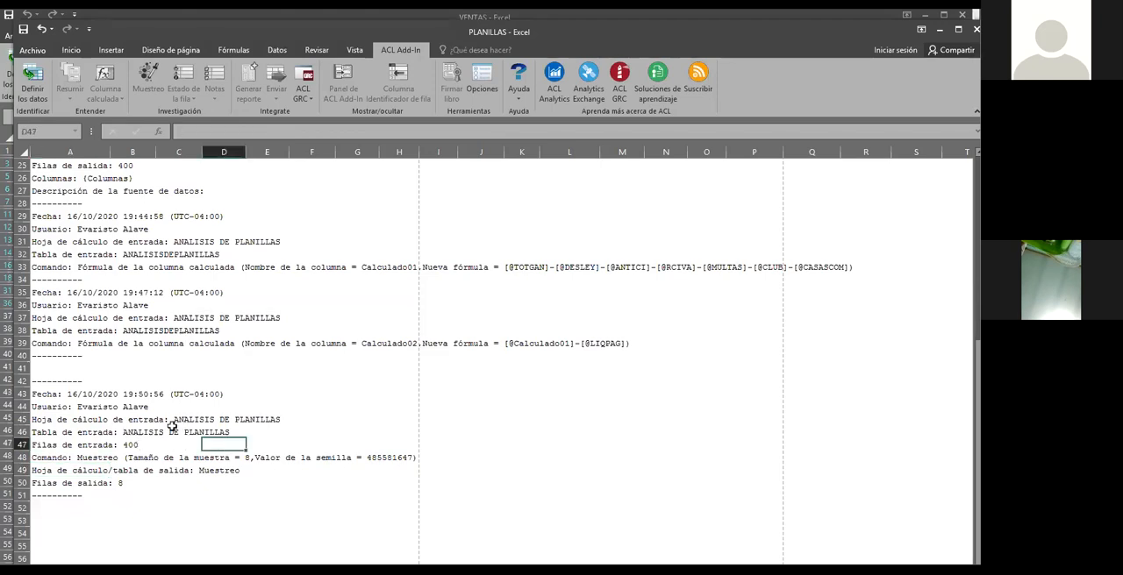
pyautogui.click(157, 457)
pyautogui.scroll(8, 136, 439)
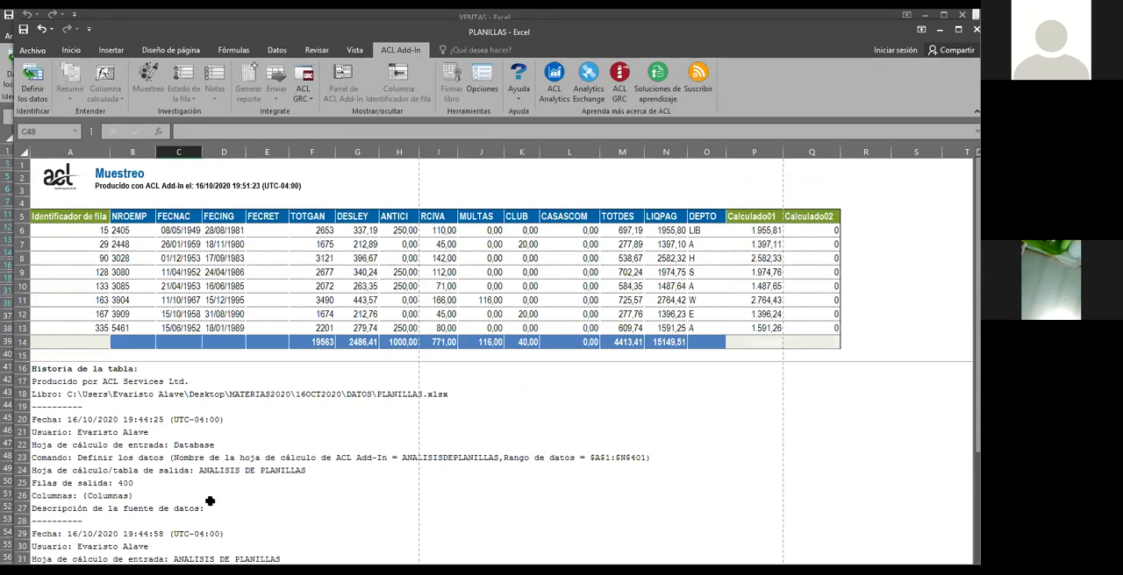
pyautogui.click(254, 570)
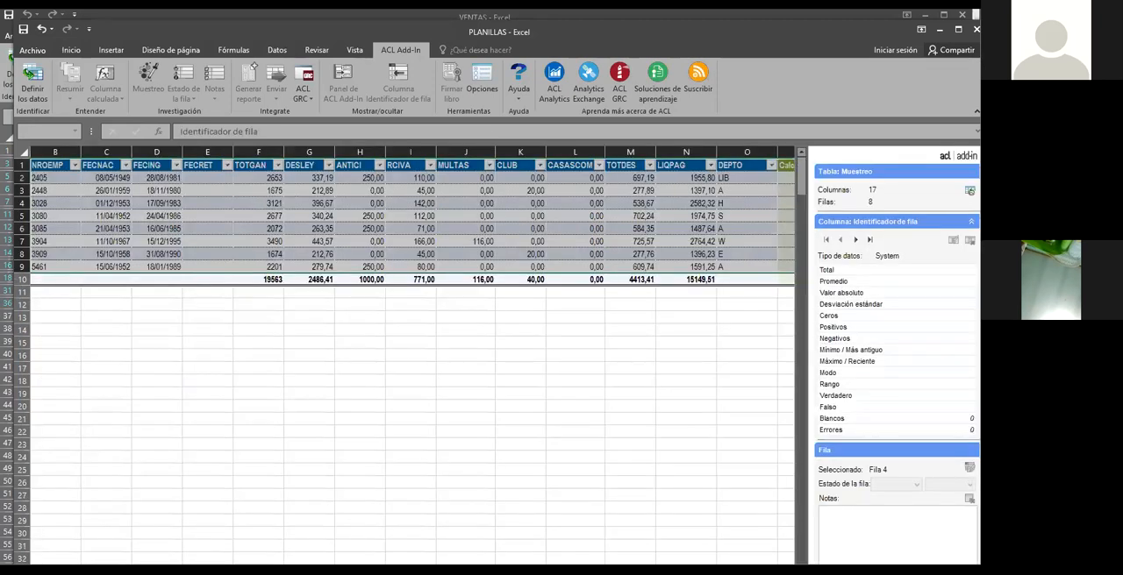
pyautogui.click(246, 570)
pyautogui.scroll(1, 293, 474)
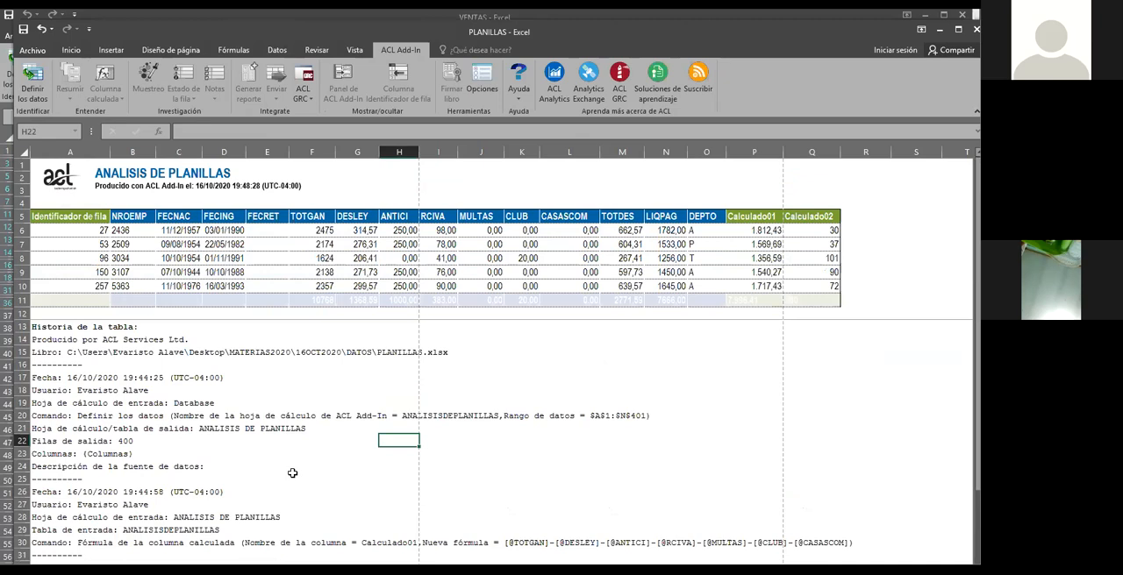
pyautogui.click(825, 218)
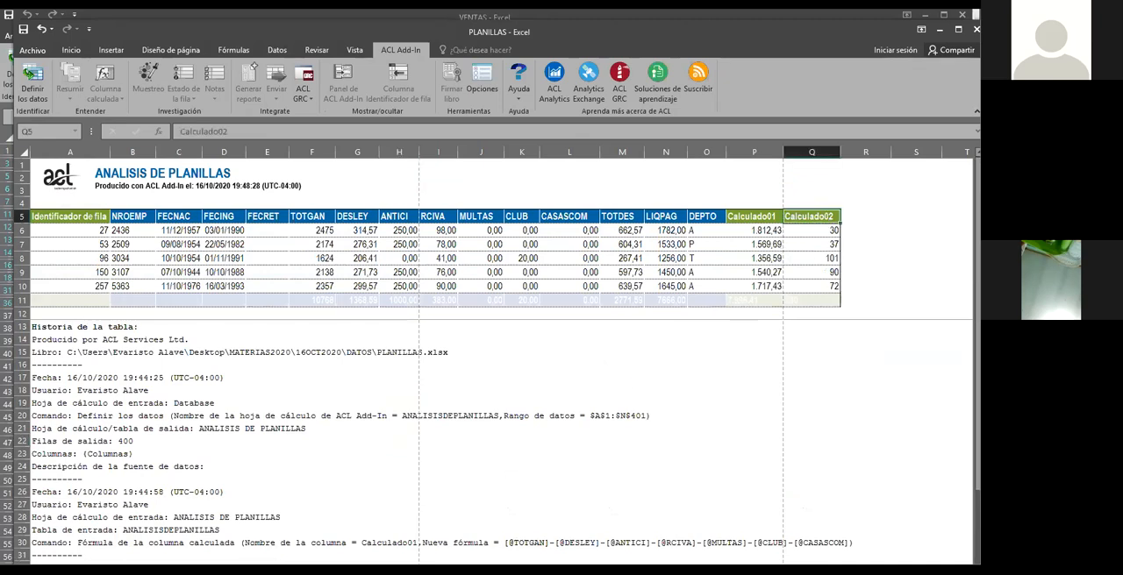
# Return to the full ANALISIS DE PLANILLAS table and add another calculated column after Calculado02
pyautogui.click(220, 570)
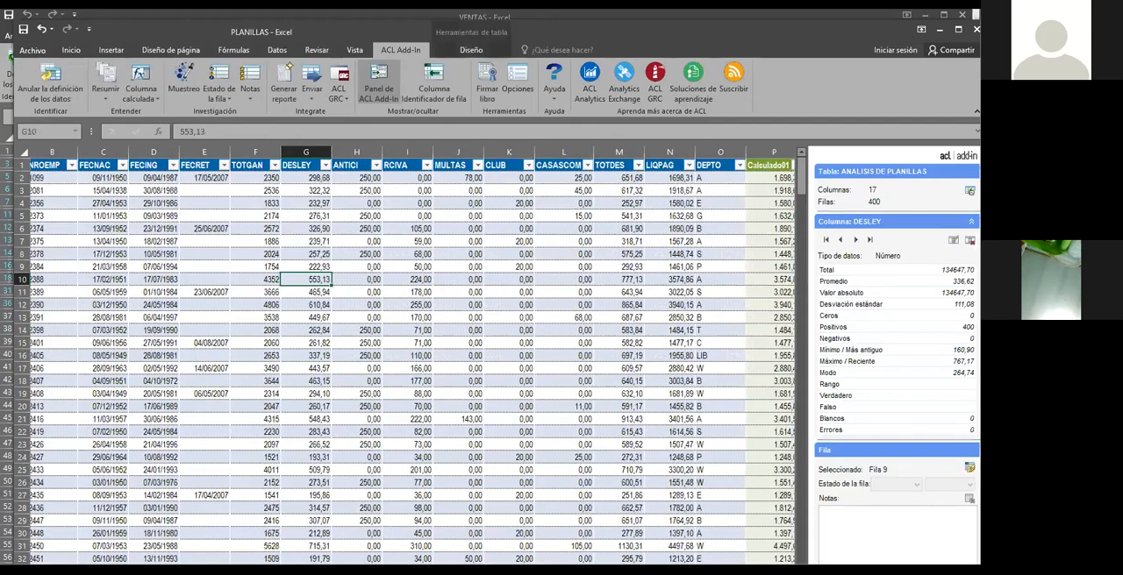
pyautogui.hscroll(3, 689, 253)
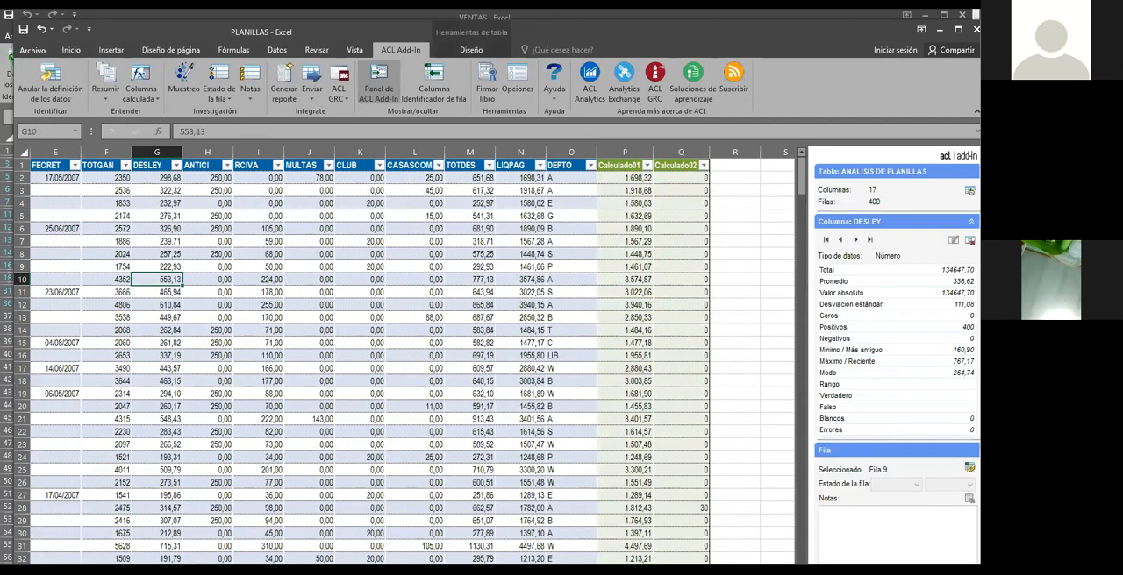
pyautogui.click(691, 169)
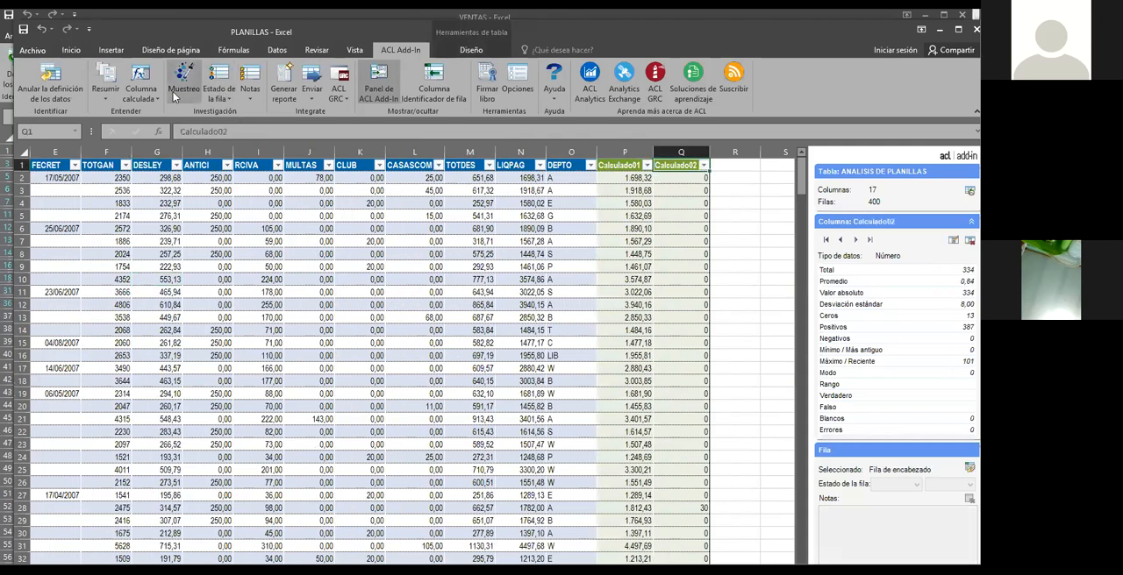
pyautogui.click(140, 93)
pyautogui.click(154, 112)
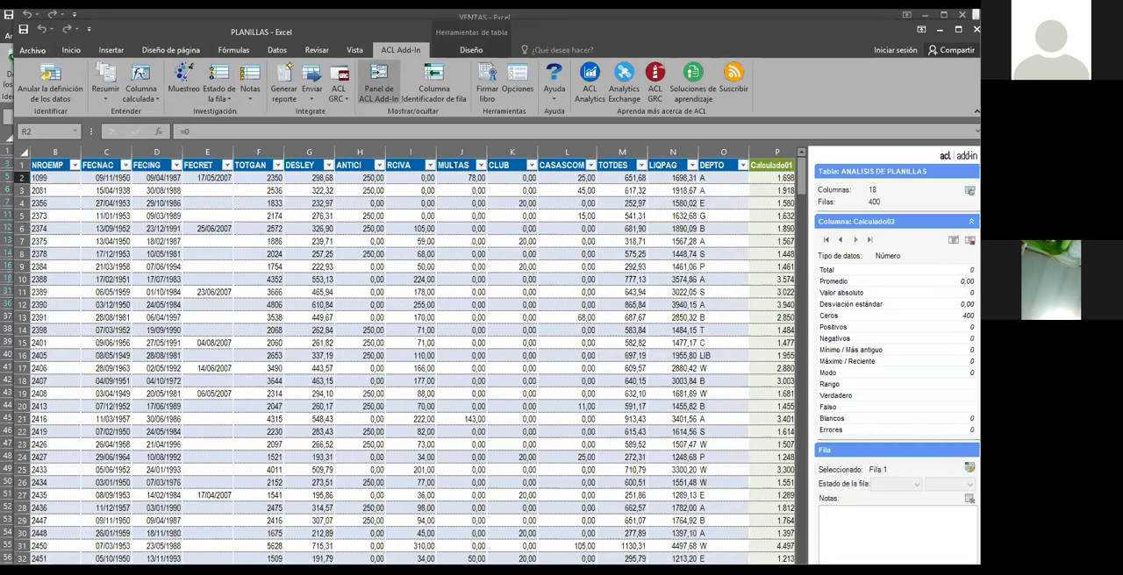
# Delete the calculated column Calculado03, giving "por error" as the reason
pyautogui.click(691, 204)
pyautogui.click(687, 162)
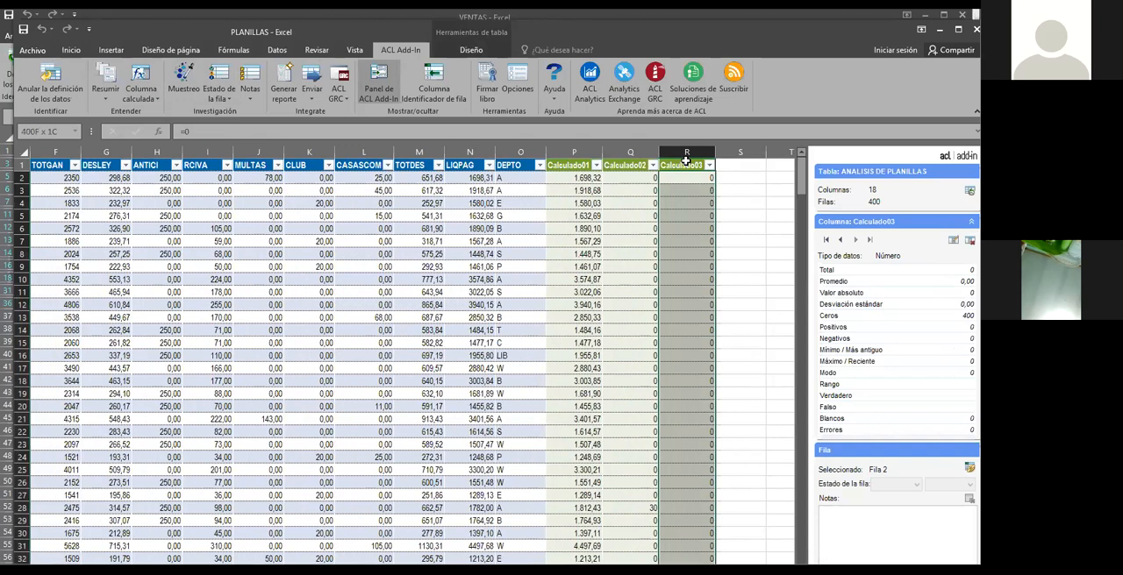
pyautogui.click(689, 204)
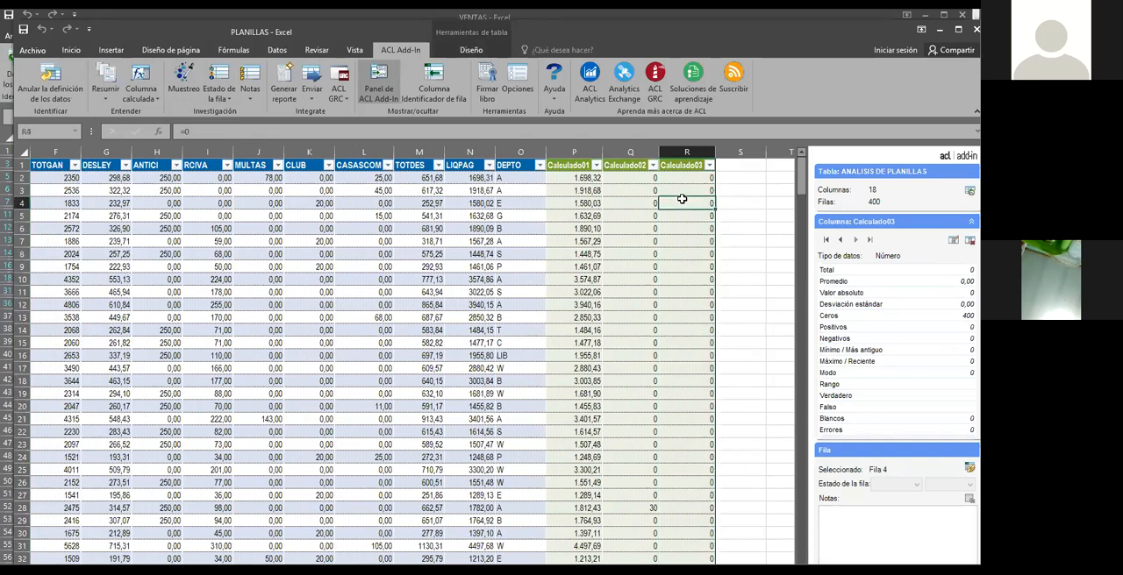
pyautogui.click(156, 102)
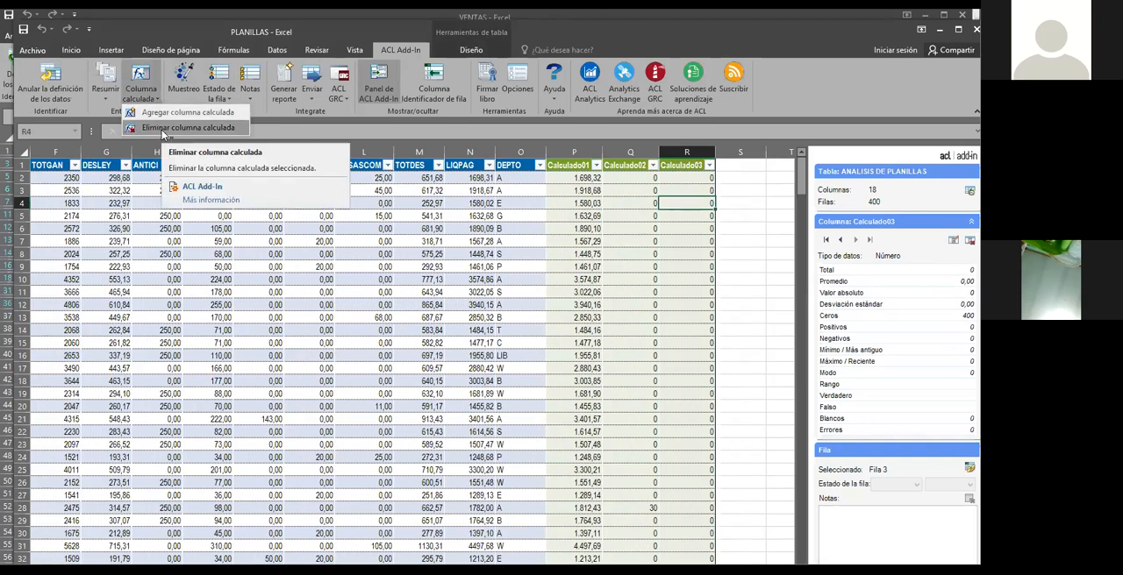
pyautogui.click(162, 130)
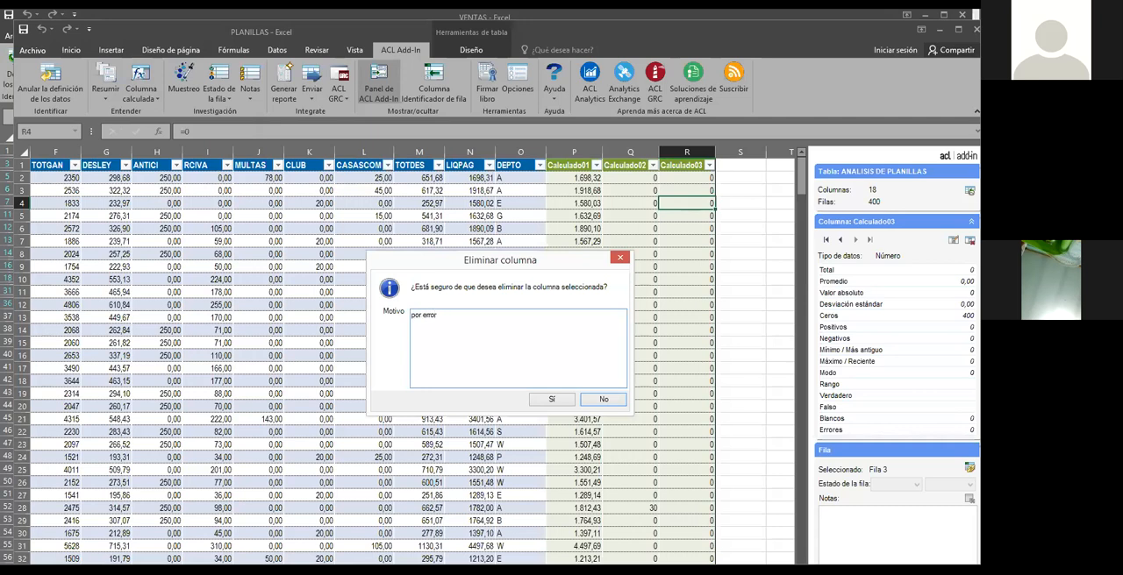
pyautogui.click(550, 402)
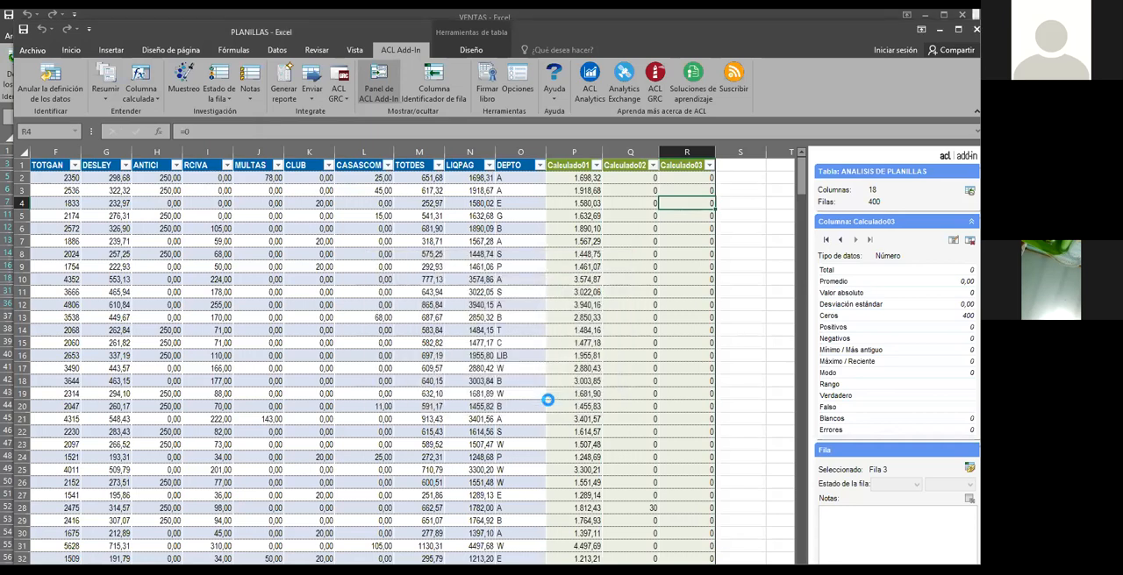
pyautogui.click(676, 193)
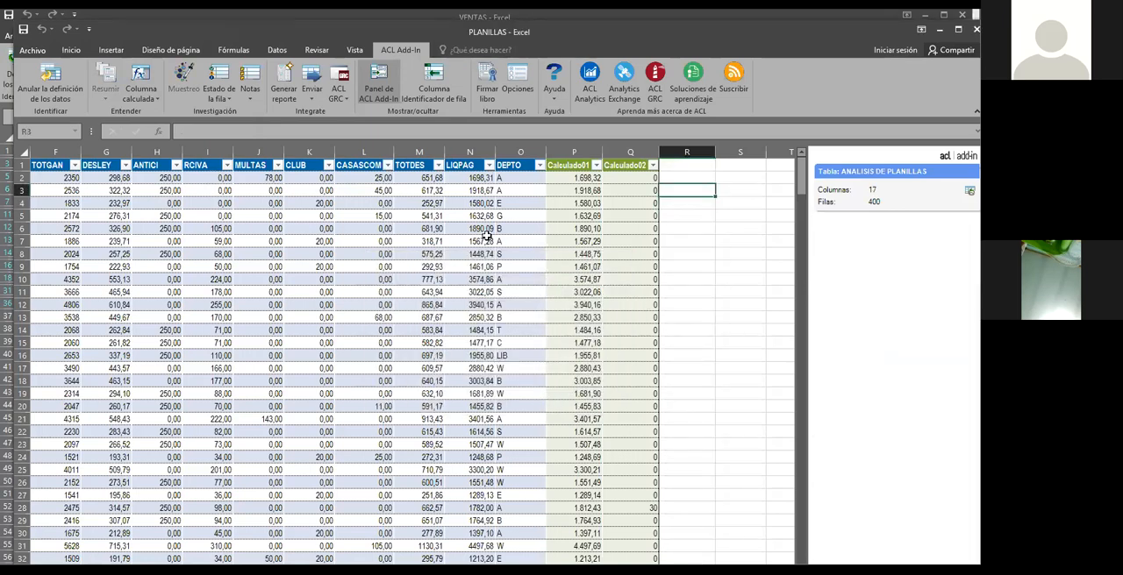
# Generate a new ANALISIS DE PLANILLAS report and highlight the column deletion entry at the end of its history
pyautogui.click(287, 96)
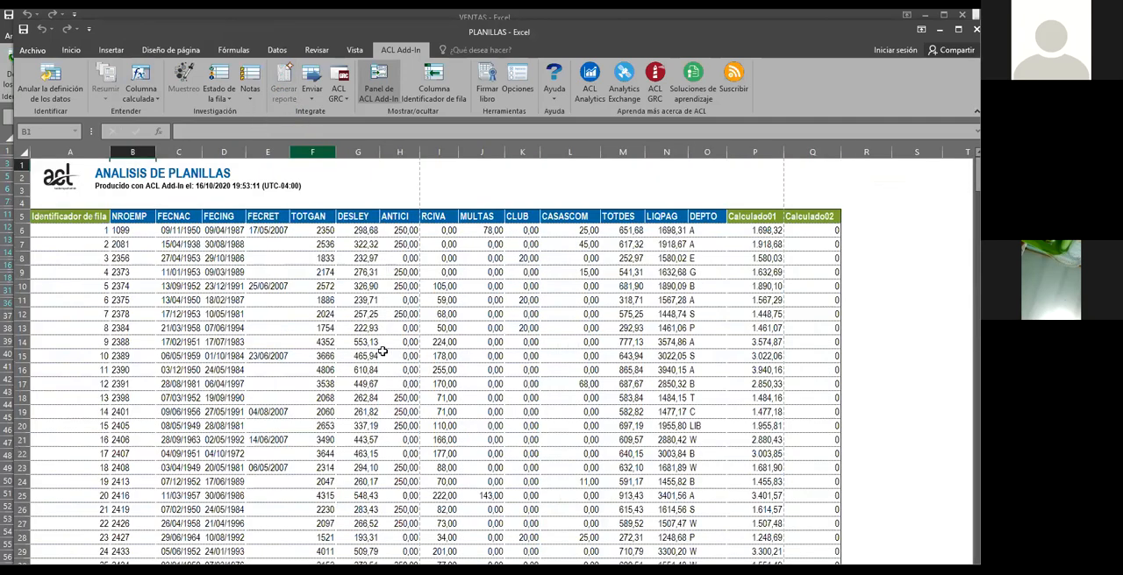
pyautogui.scroll(-11, 385, 344)
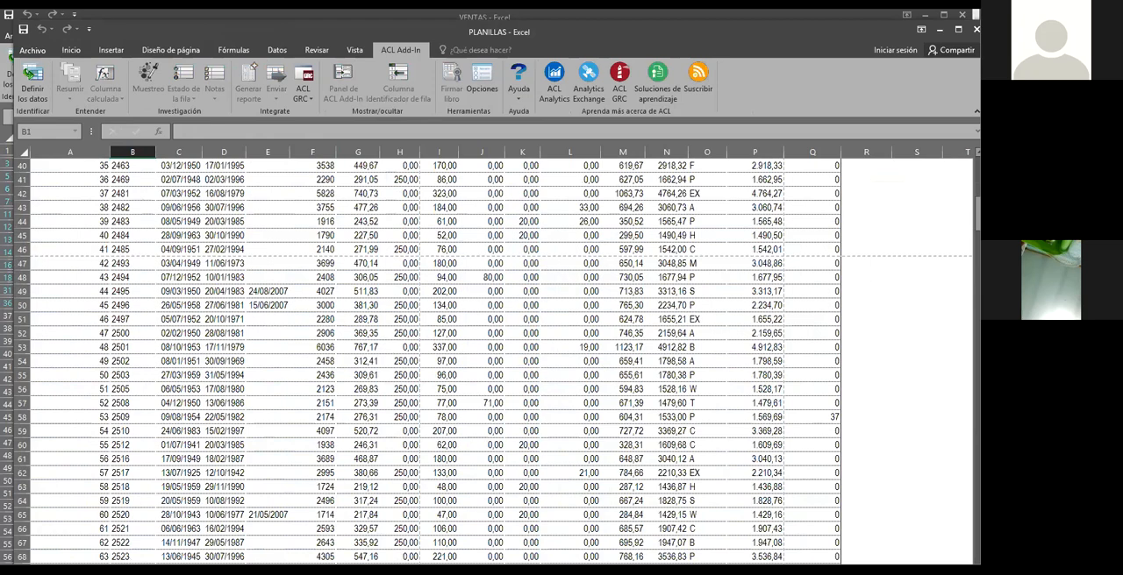
pyautogui.scroll(-20, 491, 360)
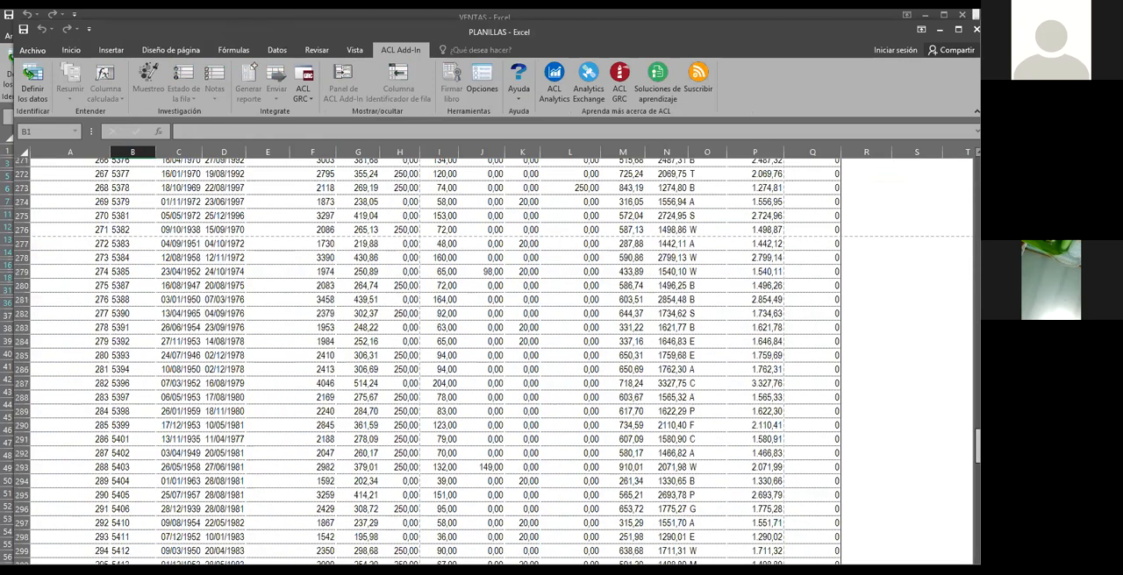
pyautogui.scroll(-20, 442, 401)
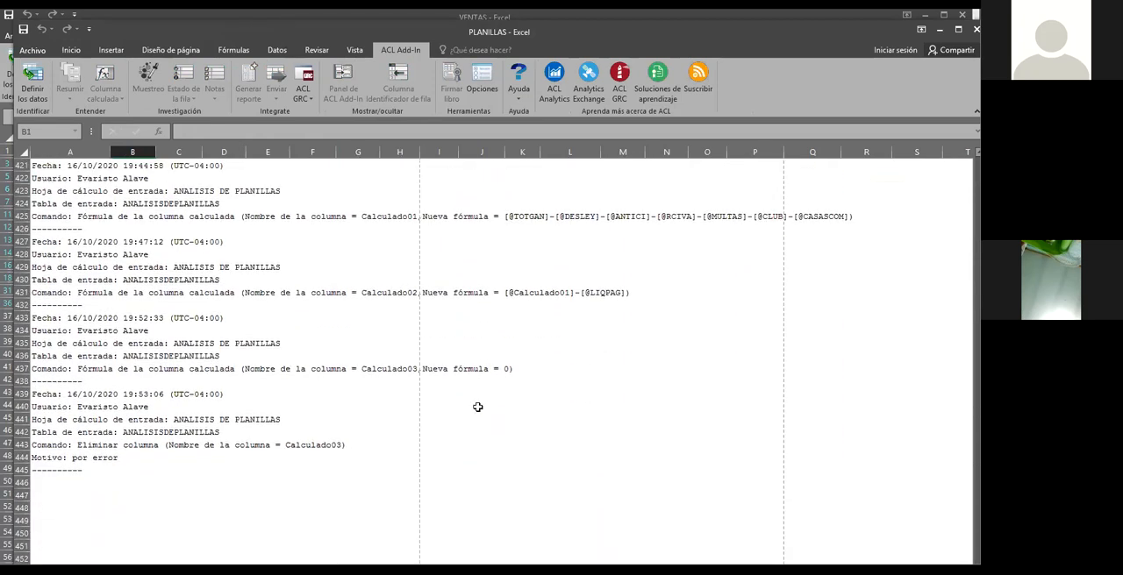
pyautogui.scroll(-2, 442, 401)
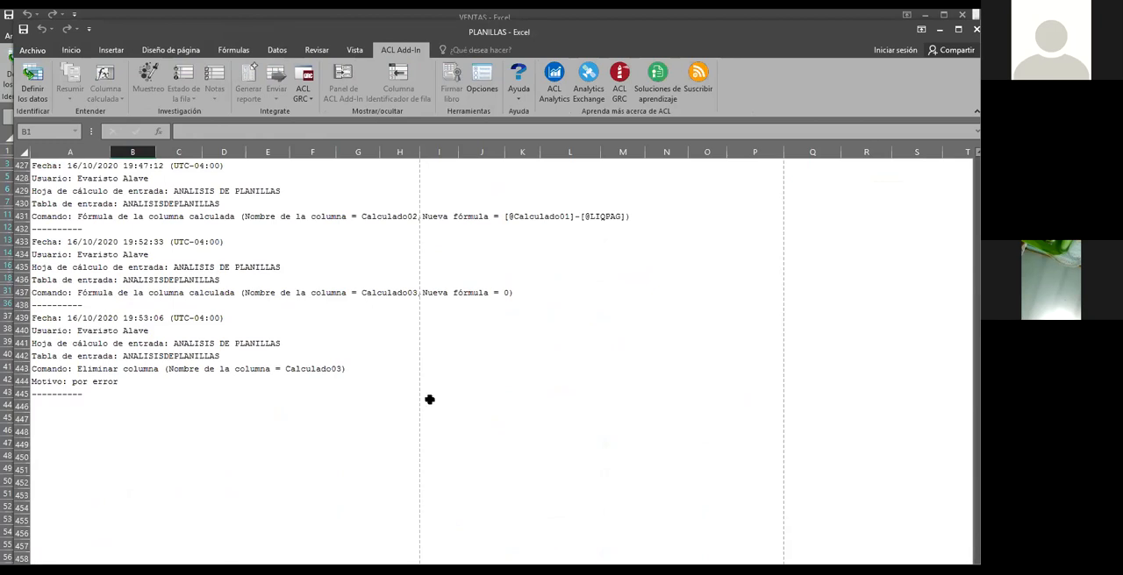
pyautogui.click(42, 316)
pyautogui.moveTo(43, 316); pyautogui.dragTo(340, 389)
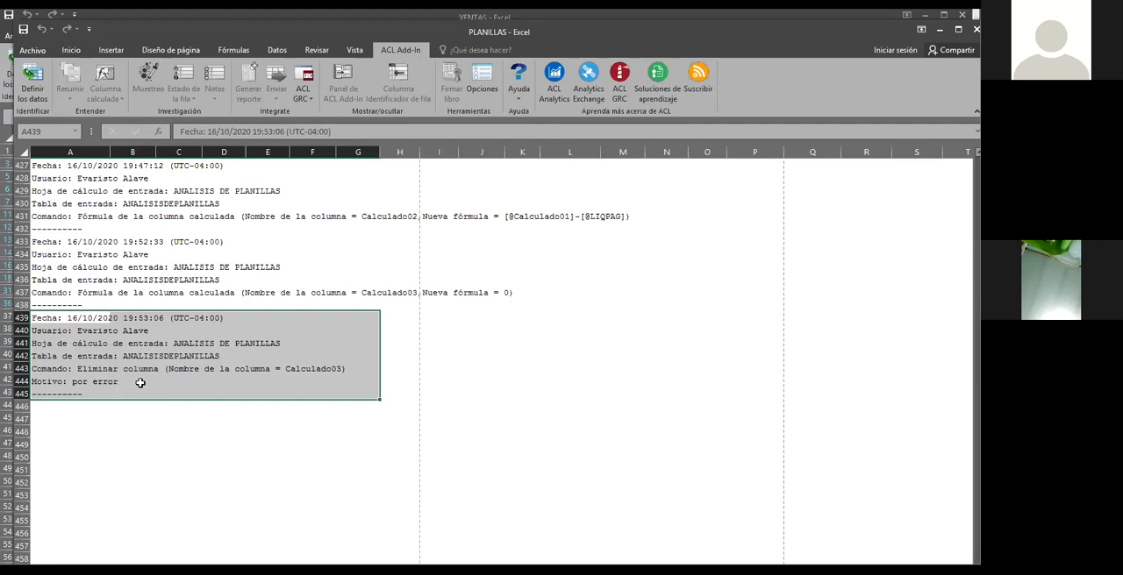
# Return from the report to the ANALISIS DE PLANILLAS table and look at the available summarizing options
pyautogui.click(220, 396)
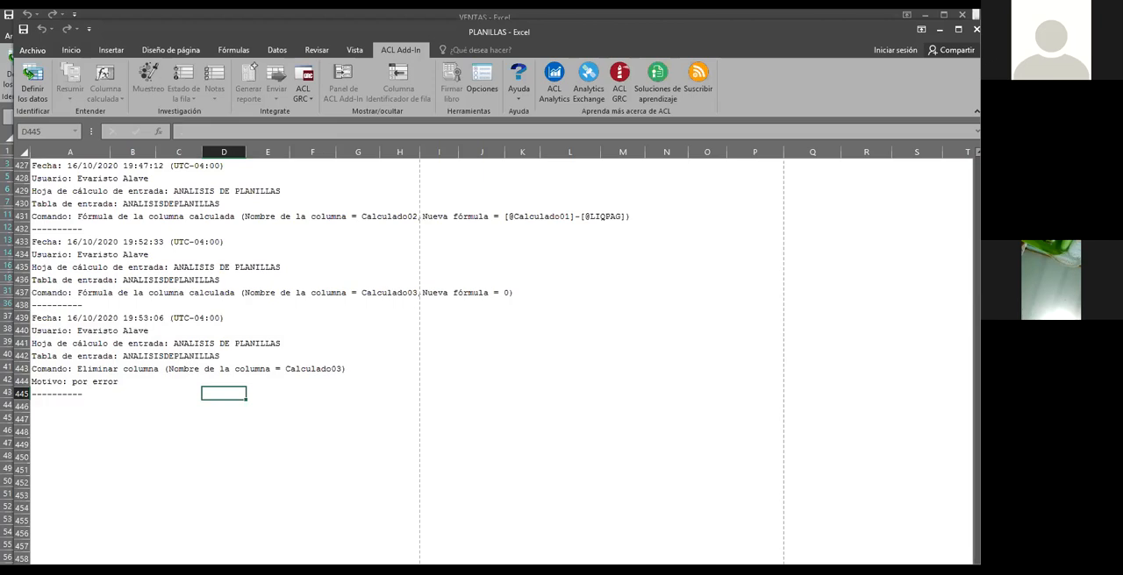
pyautogui.click(228, 571)
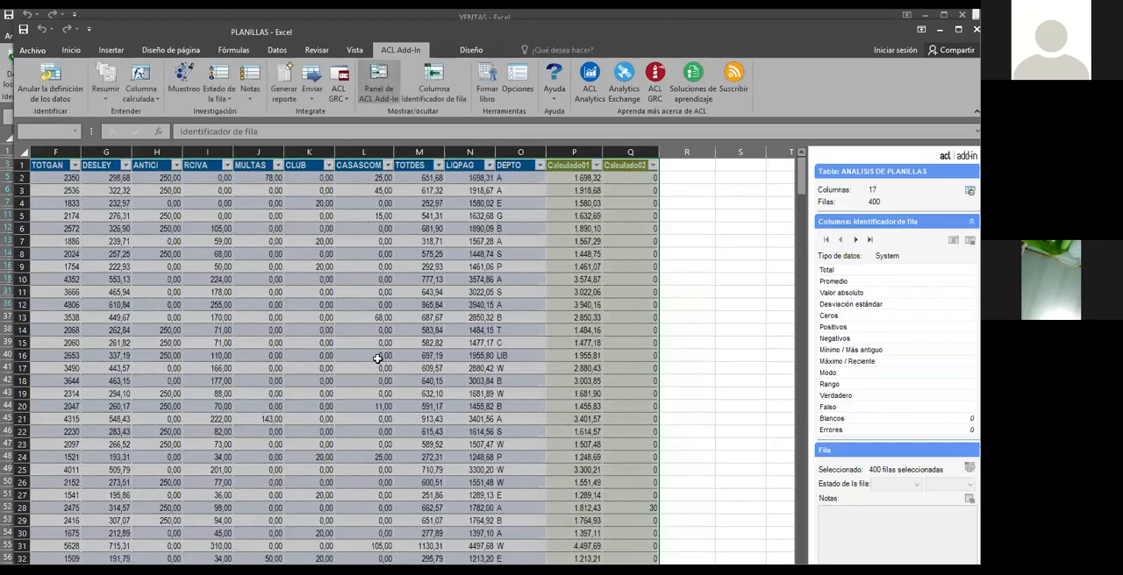
pyautogui.click(364, 328)
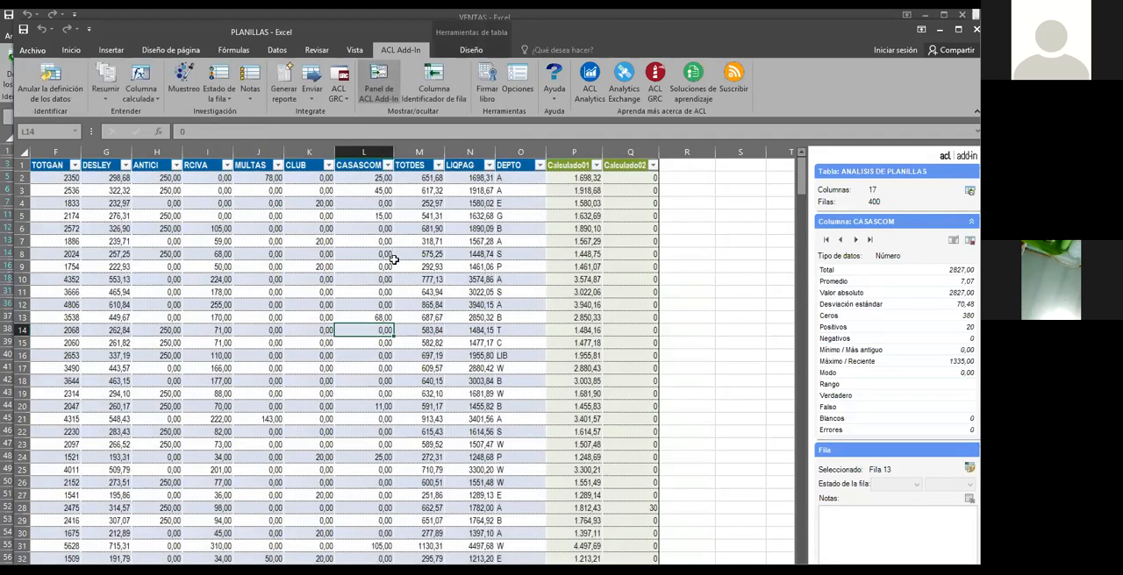
pyautogui.click(412, 281)
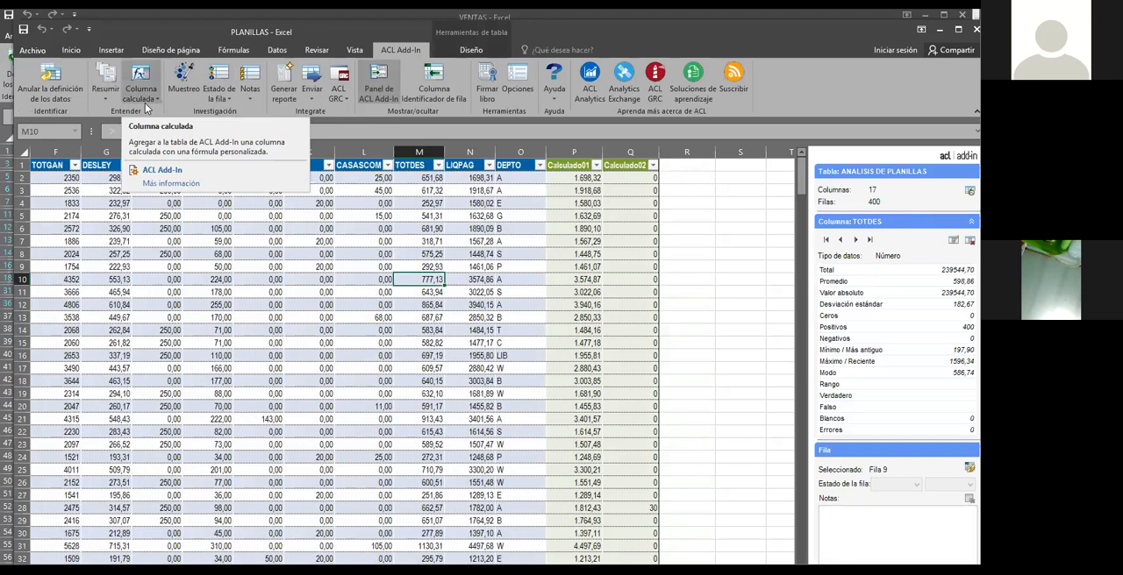
pyautogui.click(108, 96)
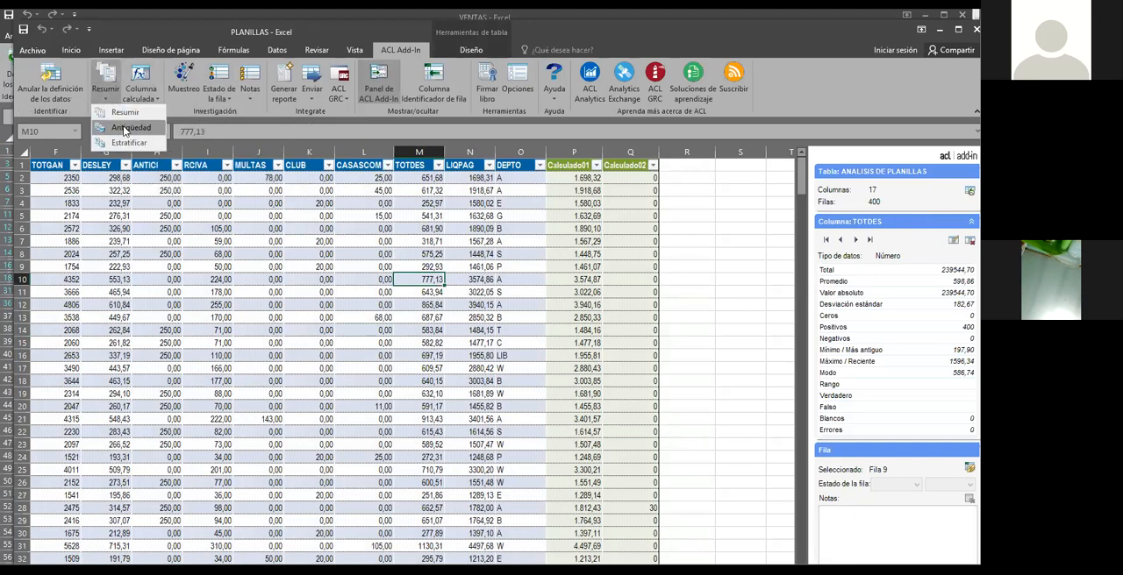
pyautogui.click(260, 313)
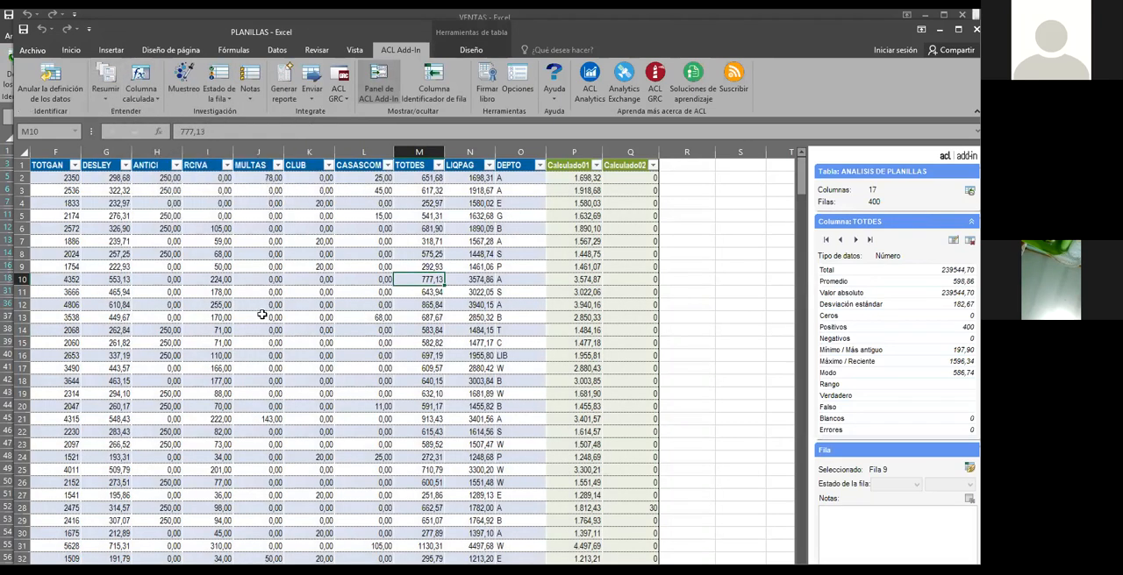
# Examine the FECNAC and FECING date columns and their column statistics
pyautogui.hscroll(-3, 412, 355)
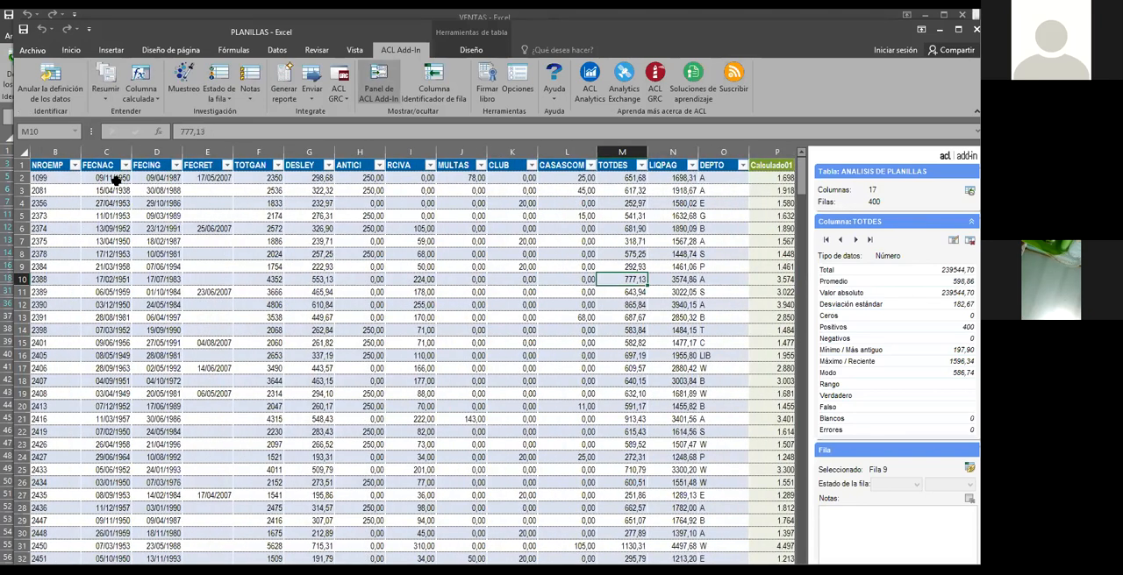
pyautogui.click(110, 178)
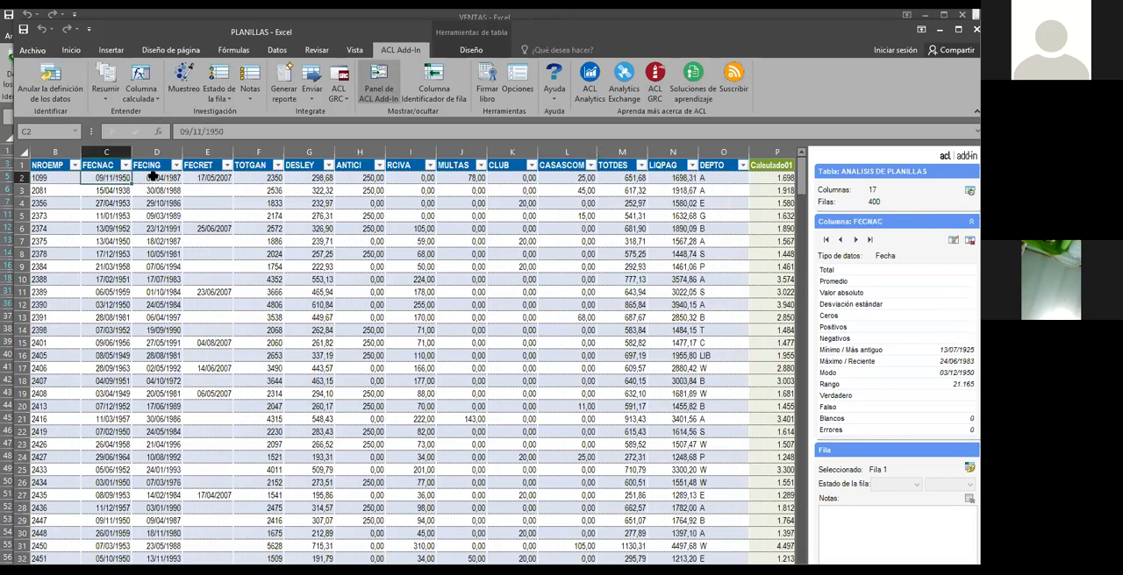
pyautogui.click(152, 177)
pyautogui.click(117, 178)
pyautogui.click(160, 177)
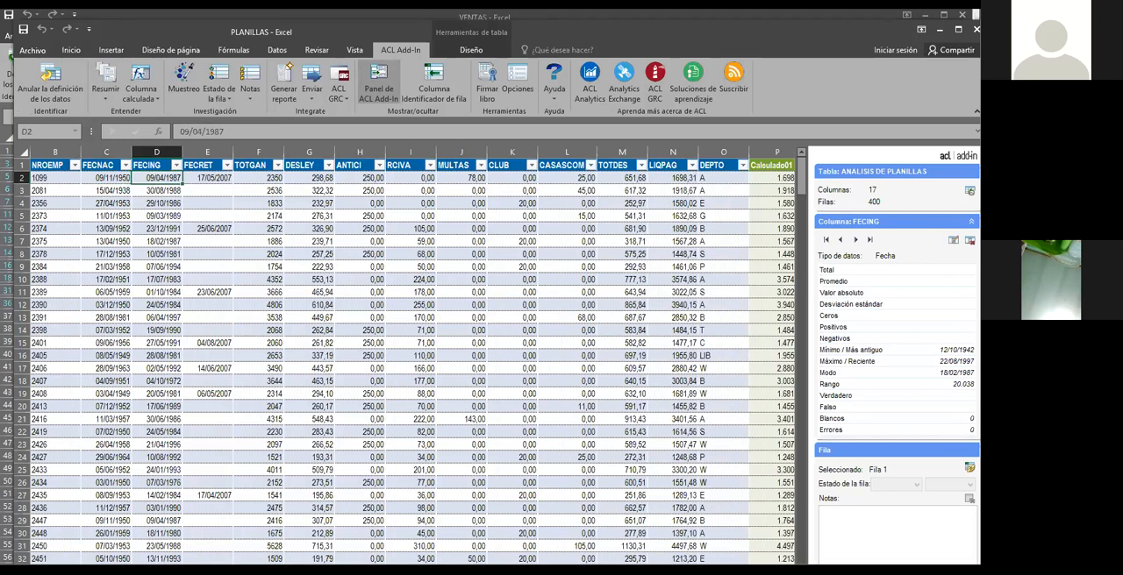
# Add another calculated column after Calculado02 in the ANALISIS DE PLANILLAS table
pyautogui.hscroll(2, 629, 375)
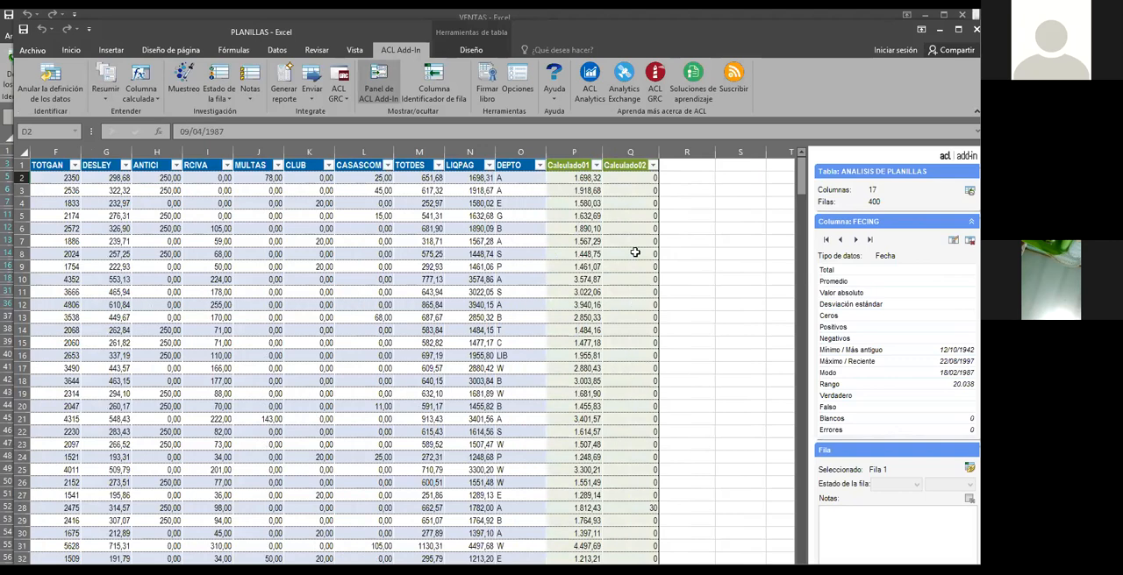
pyautogui.click(651, 191)
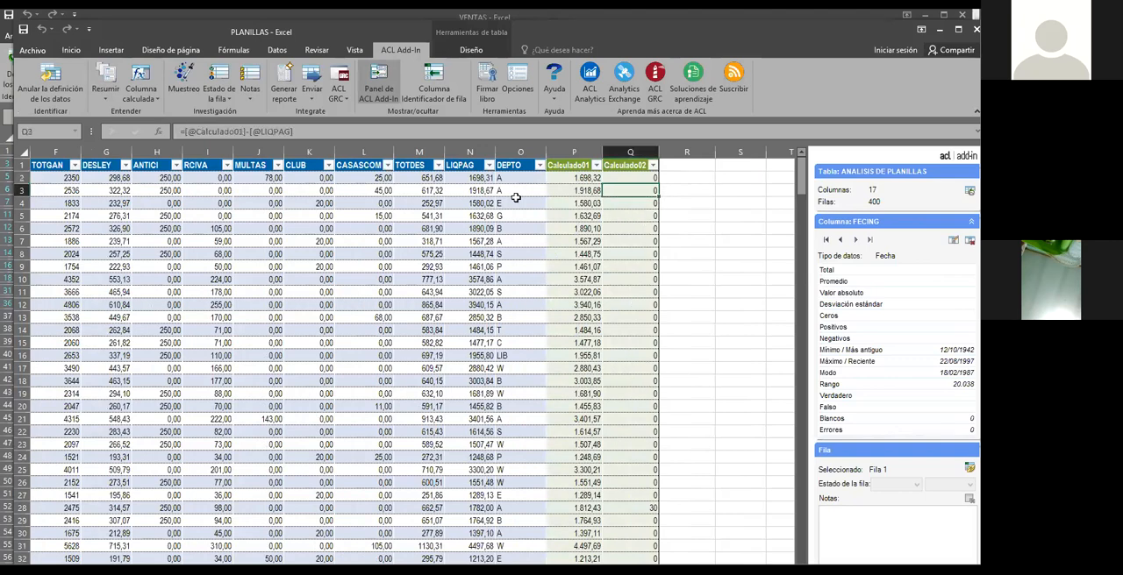
pyautogui.click(143, 96)
pyautogui.click(153, 113)
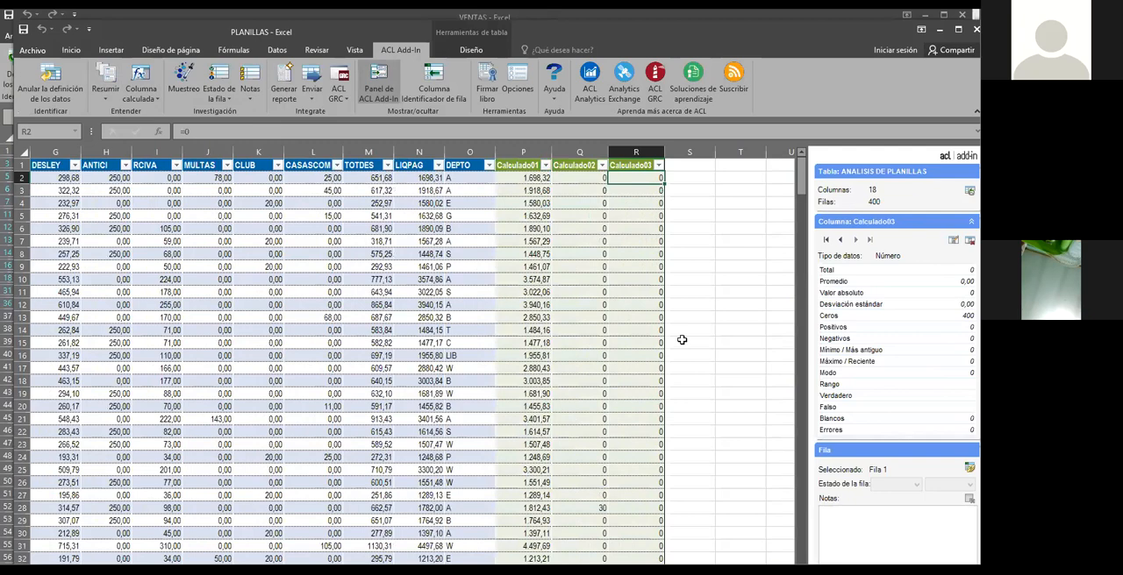
# Set the Calculado03 formula to FECING minus FECNAC to get each employee's age in days at hiring
pyautogui.write('=')
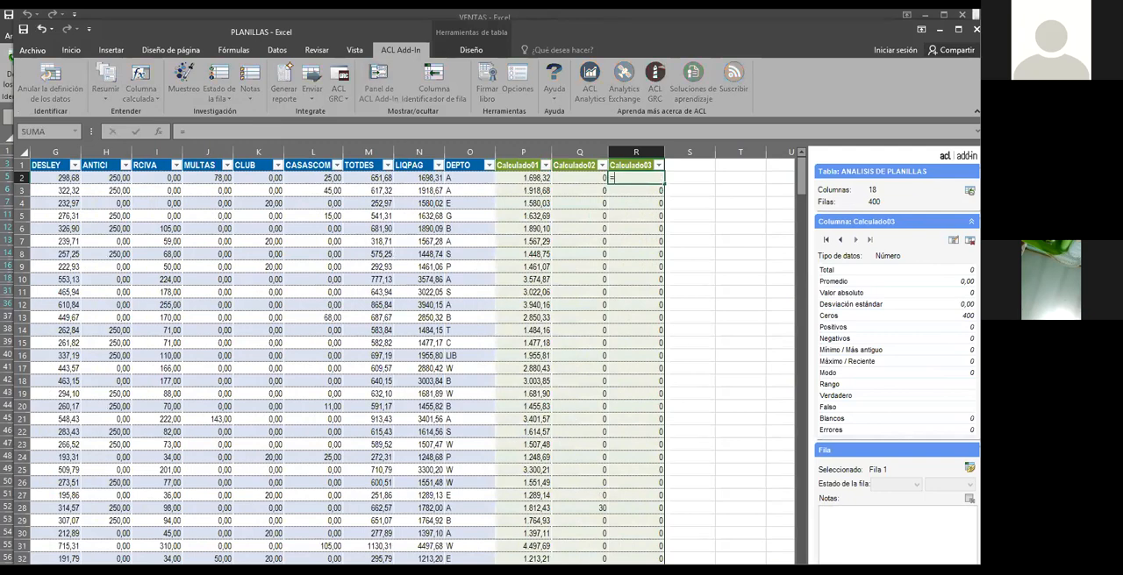
pyautogui.hscroll(-5, 412, 355)
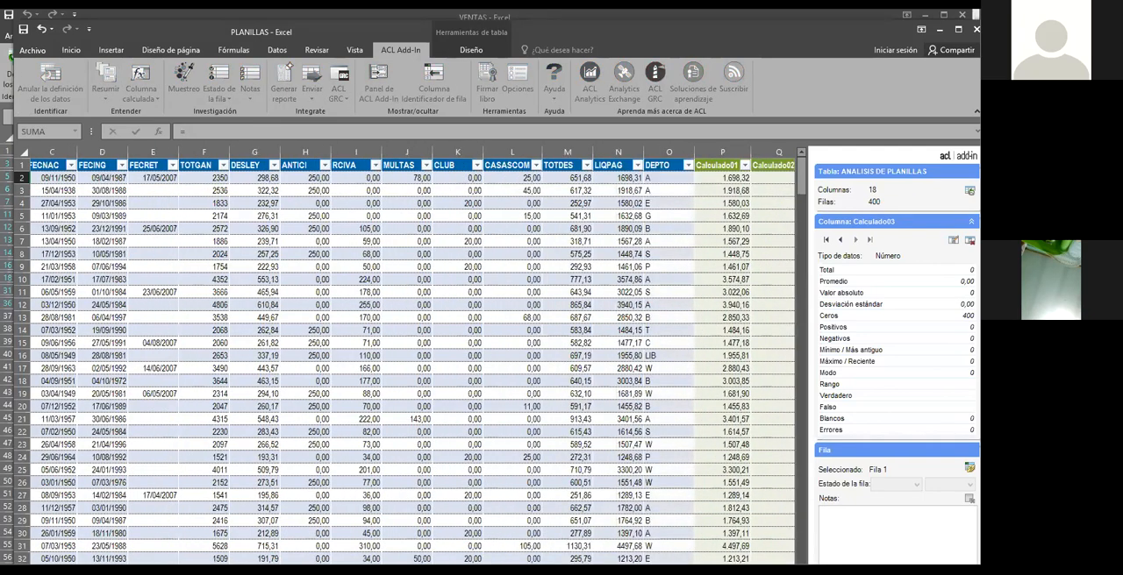
pyautogui.click(166, 178)
pyautogui.write('-')
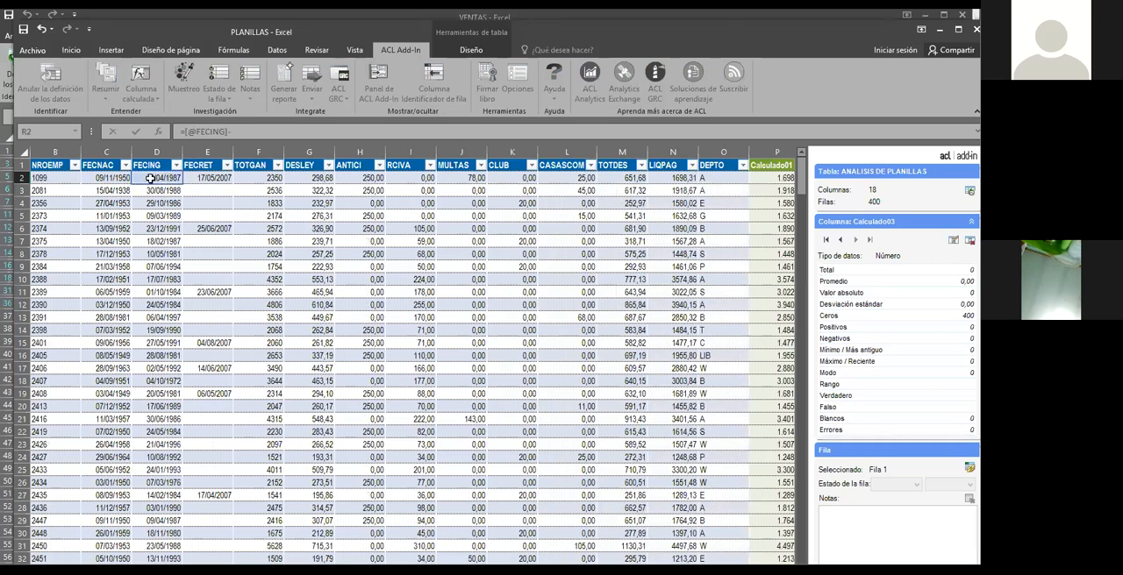
pyautogui.click(105, 178)
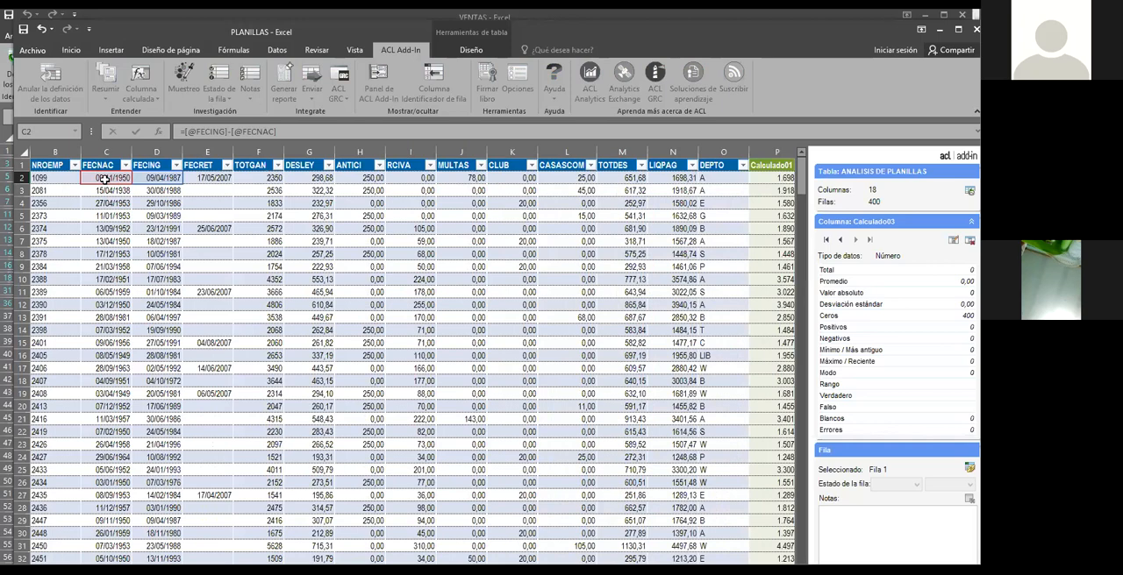
pyautogui.press('Return')
pyautogui.hscroll(2, 413, 355)
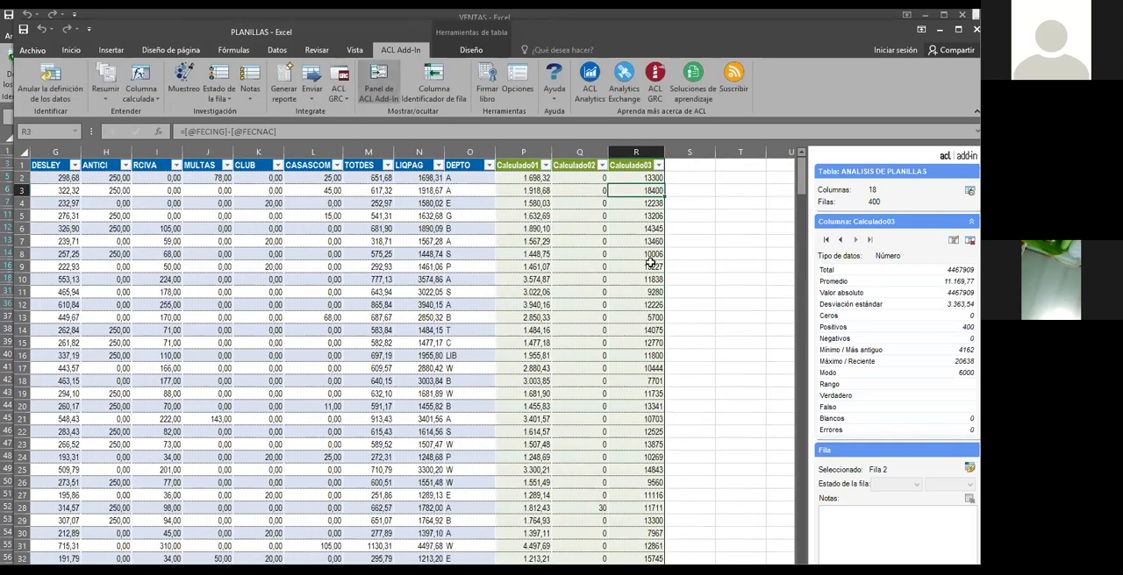
# Check the day differences in the first rows of Calculado03
pyautogui.click(656, 179)
pyautogui.click(658, 191)
pyautogui.click(653, 180)
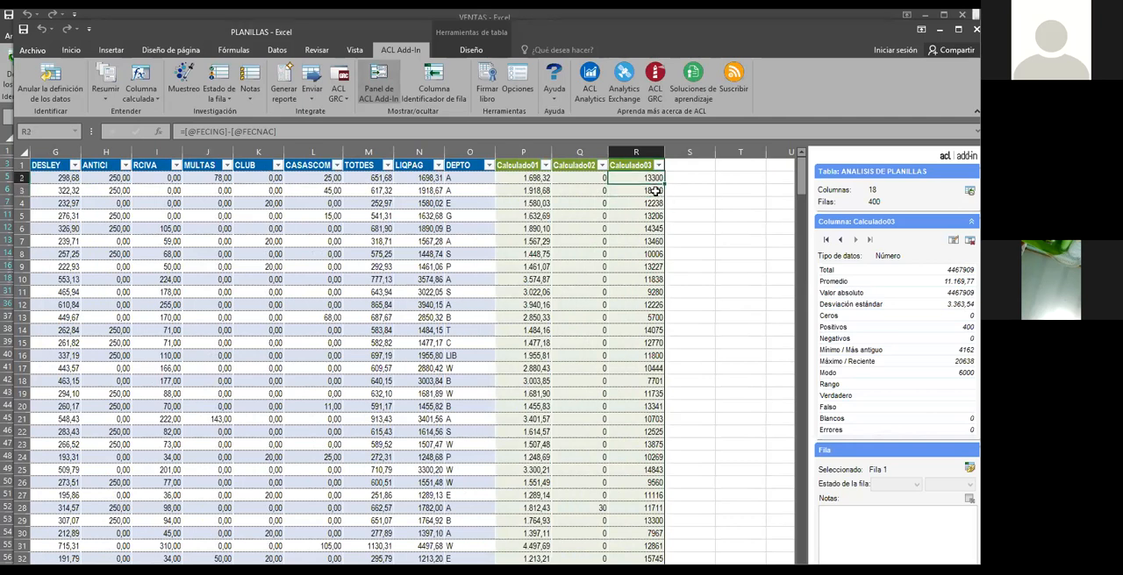
pyautogui.click(649, 203)
pyautogui.click(647, 179)
pyautogui.click(637, 241)
pyautogui.click(648, 191)
pyautogui.click(647, 167)
pyautogui.click(647, 193)
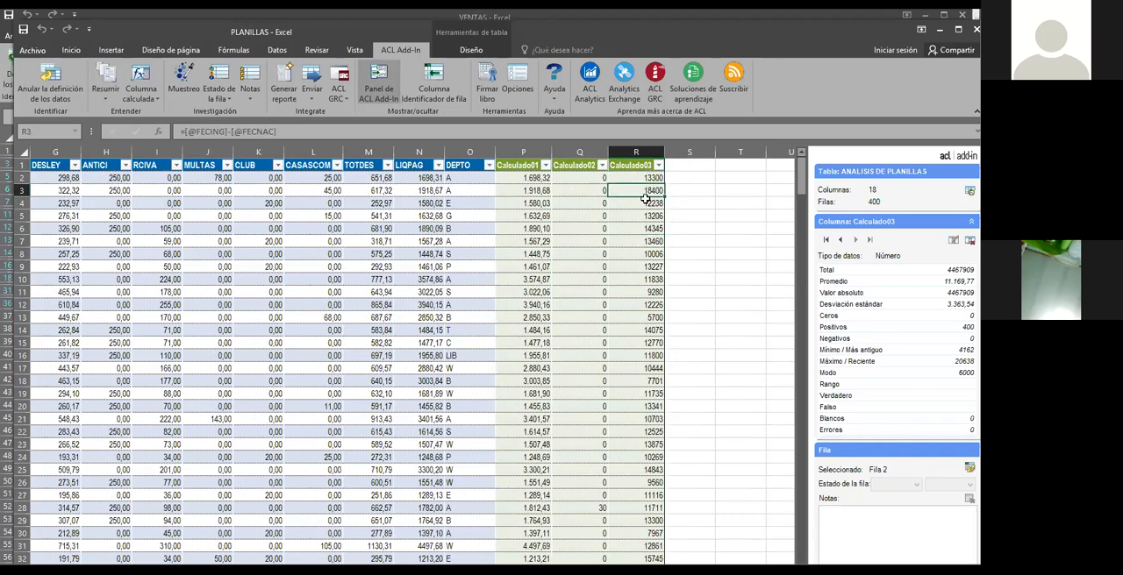
pyautogui.click(654, 200)
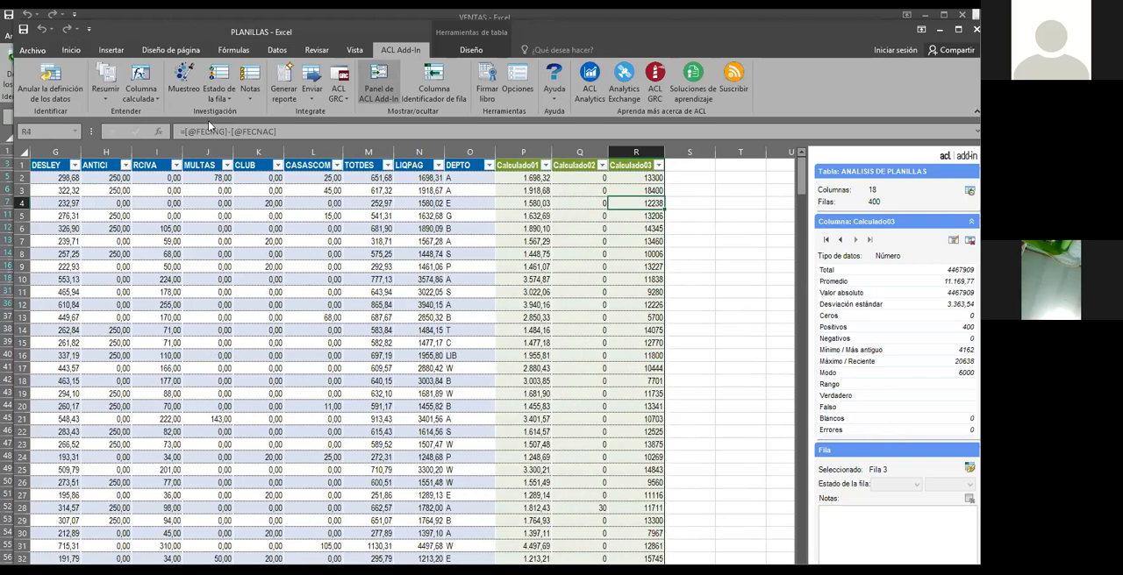
# Add a calculated column after Calculado03 that divides Calculado03 by 365 to convert the days to years
pyautogui.click(141, 95)
pyautogui.click(151, 118)
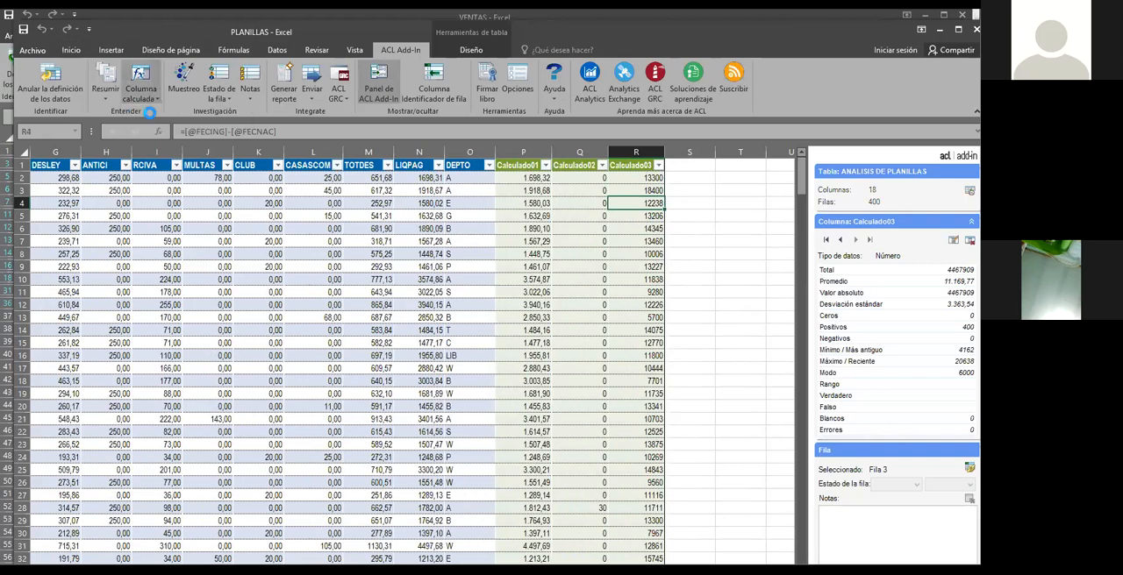
pyautogui.hscroll(-5, 426, 221)
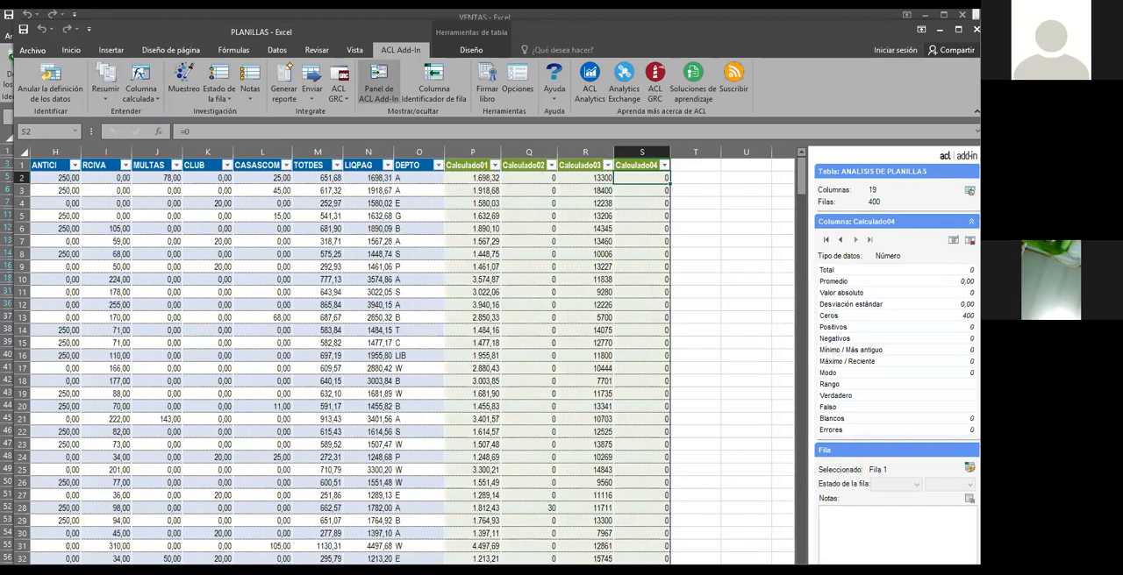
pyautogui.write('=')
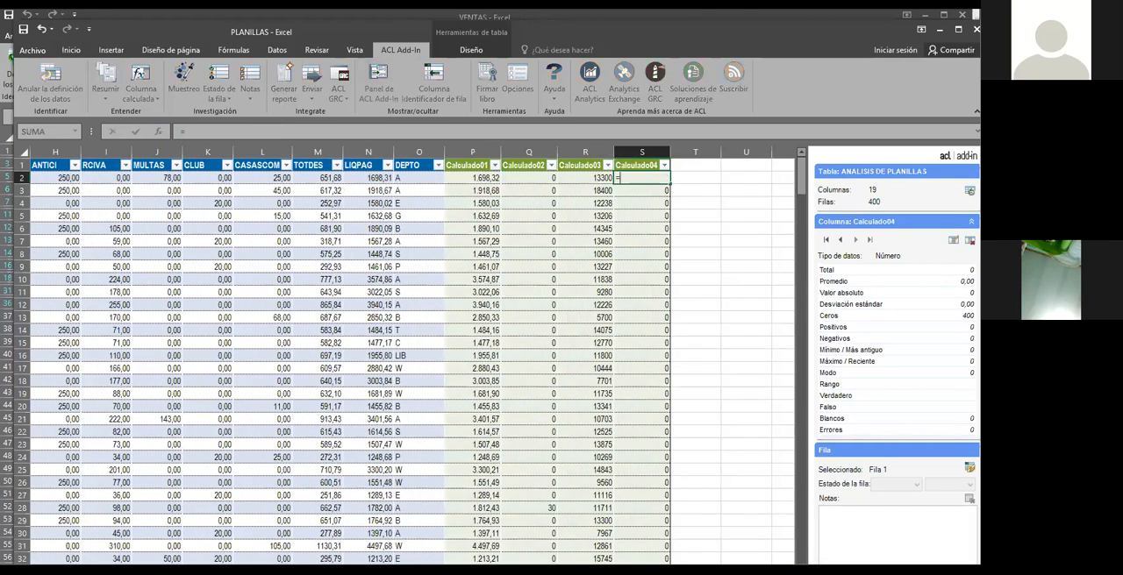
pyautogui.click(598, 179)
pyautogui.write('/365')
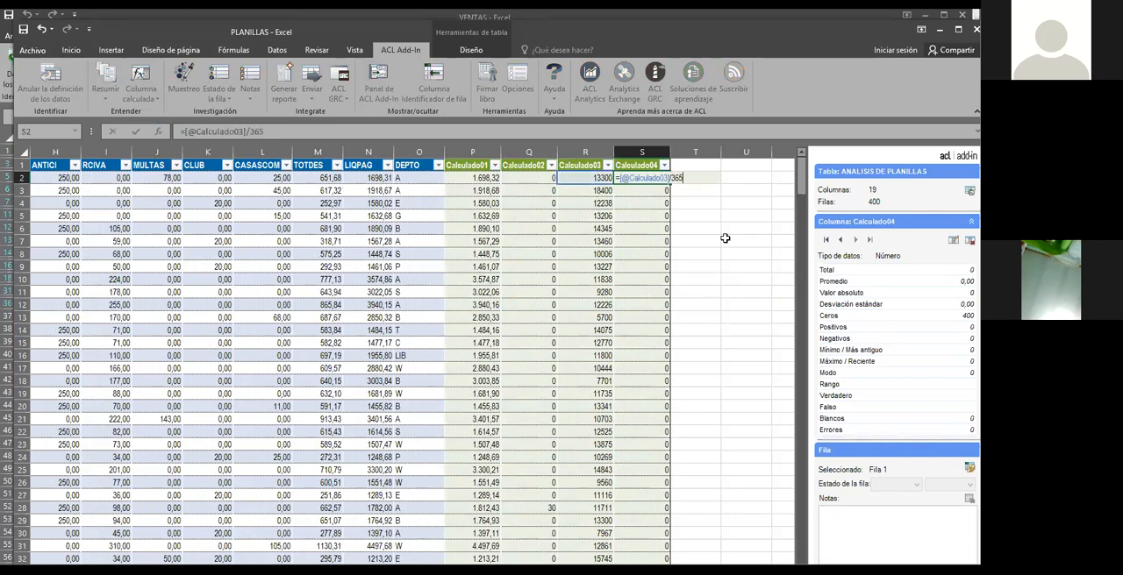
pyautogui.press('Return')
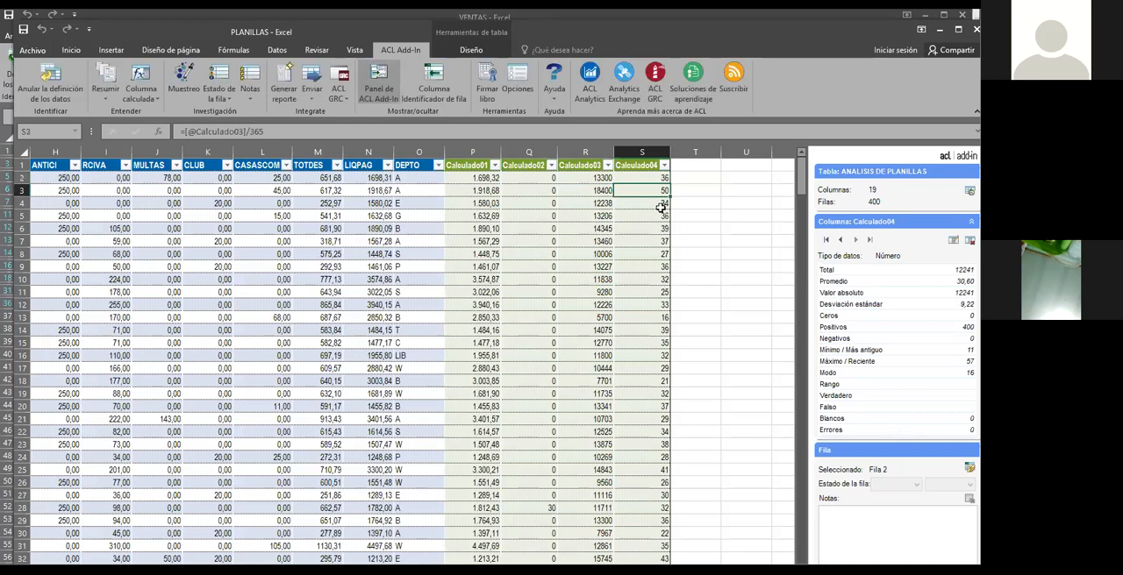
# Check the ages in Calculado04 and format the whole column as Número with 2 decimal places
pyautogui.click(655, 236)
pyautogui.click(649, 180)
pyautogui.click(664, 243)
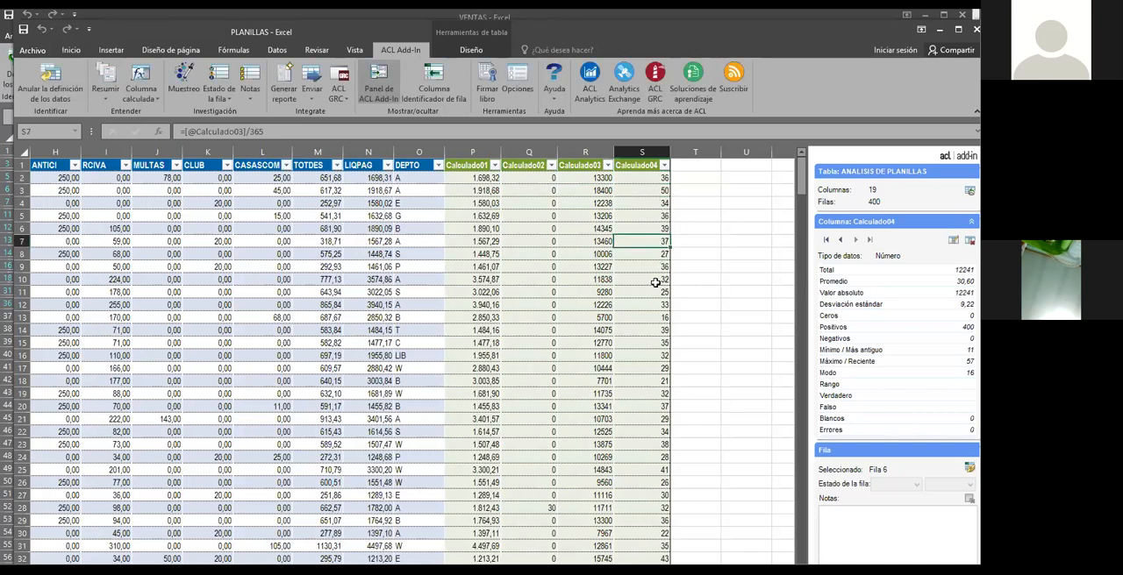
pyautogui.click(656, 202)
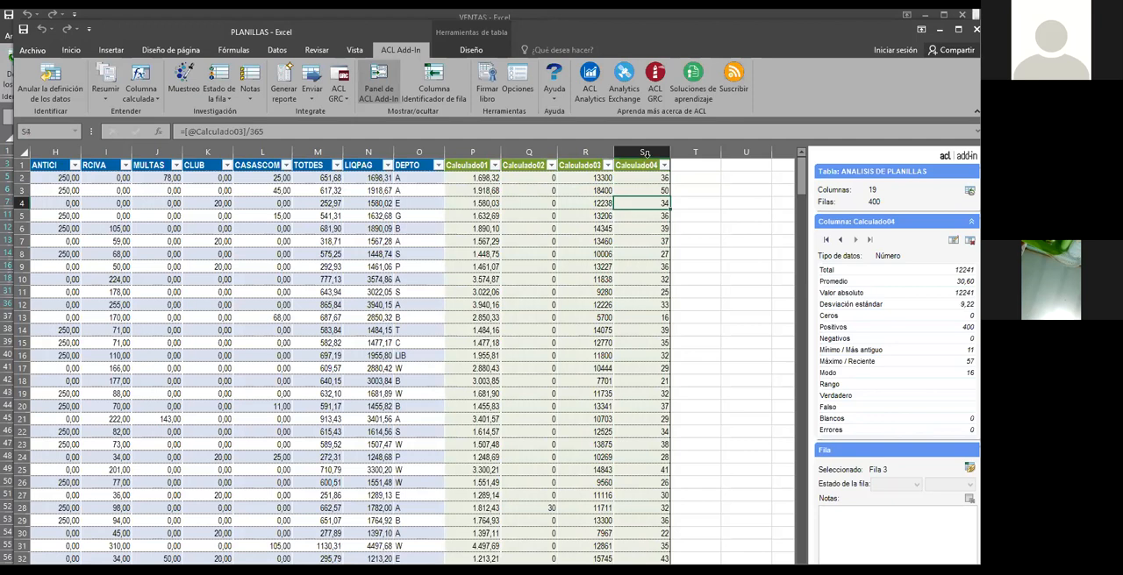
pyautogui.click(645, 154)
pyautogui.rightClick(647, 195)
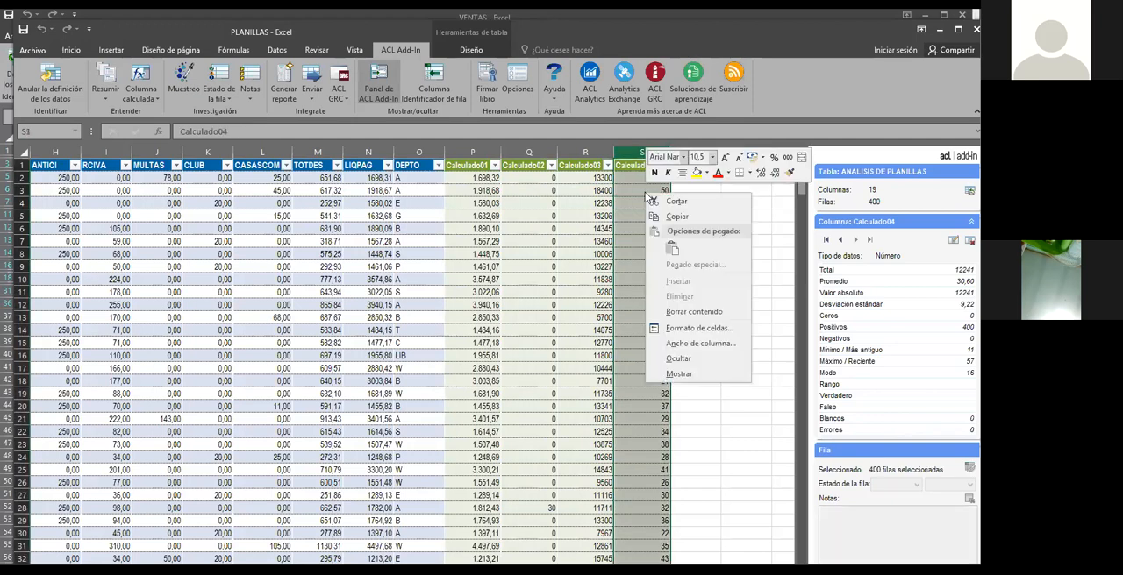
pyautogui.click(682, 327)
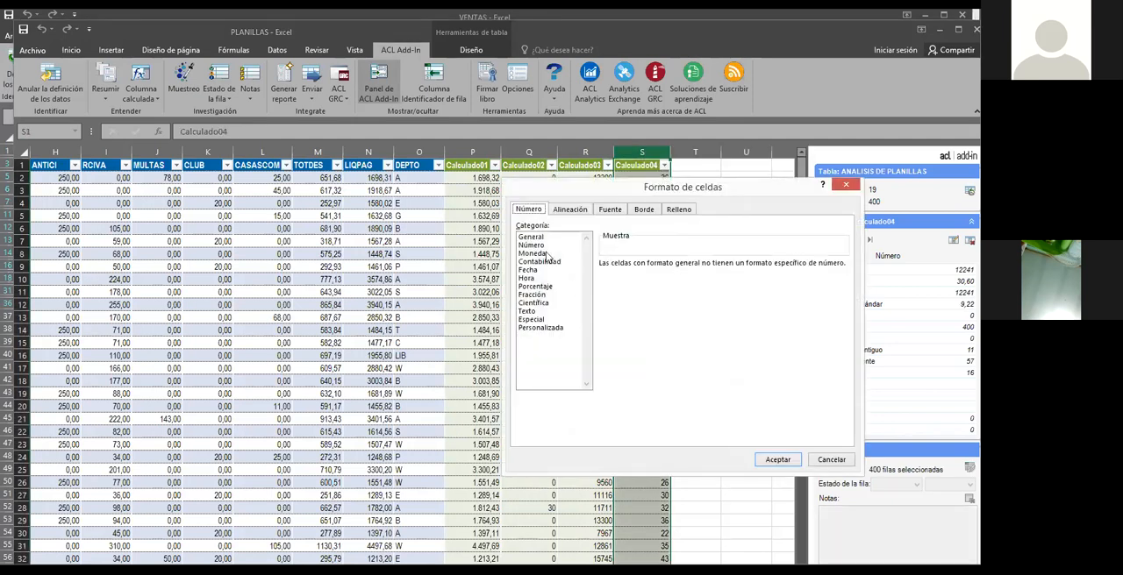
pyautogui.click(537, 245)
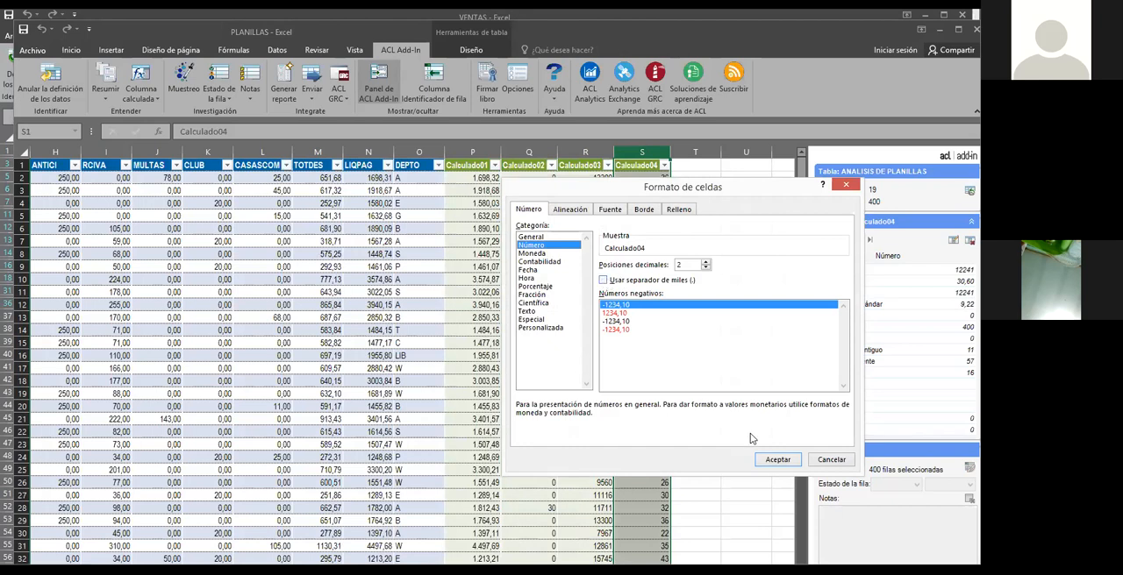
pyautogui.click(777, 460)
pyautogui.click(712, 394)
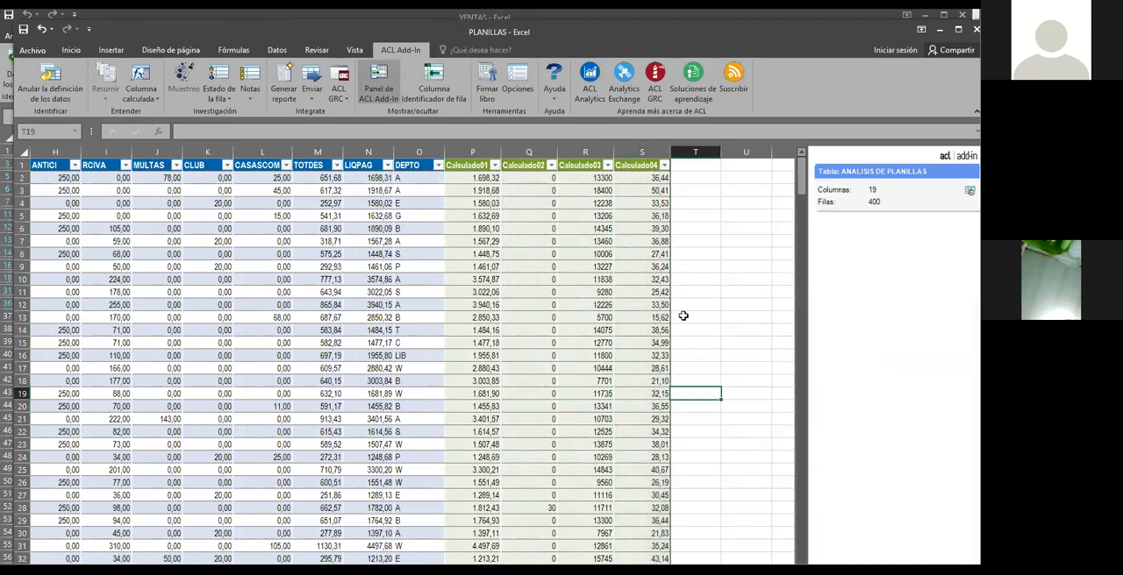
# Check the formatted ages in Calculado04 and maximize the PLANILLAS window
pyautogui.click(665, 203)
pyautogui.click(655, 226)
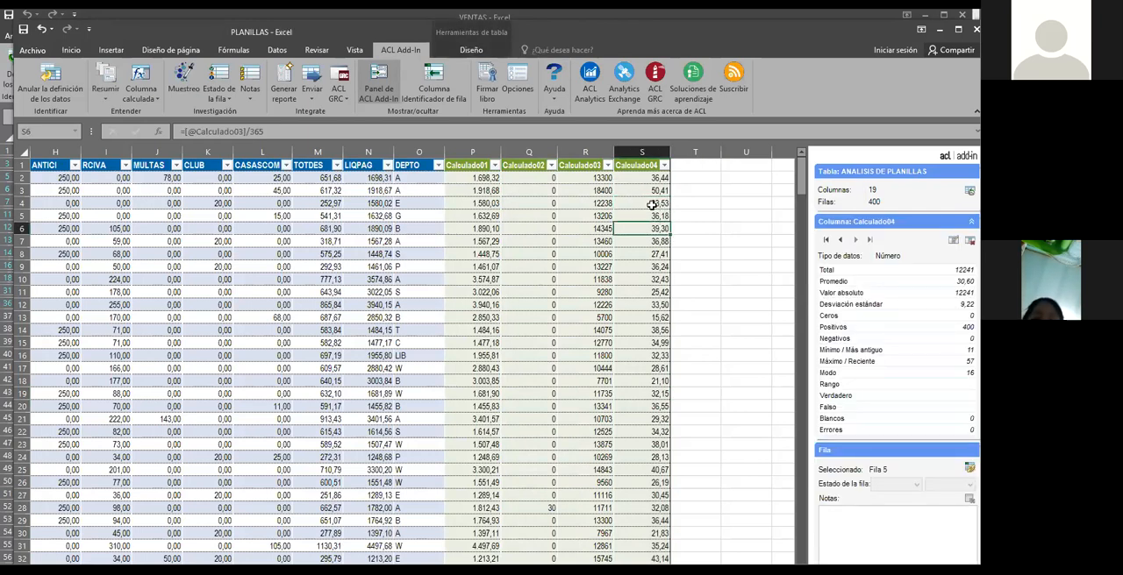
pyautogui.click(661, 244)
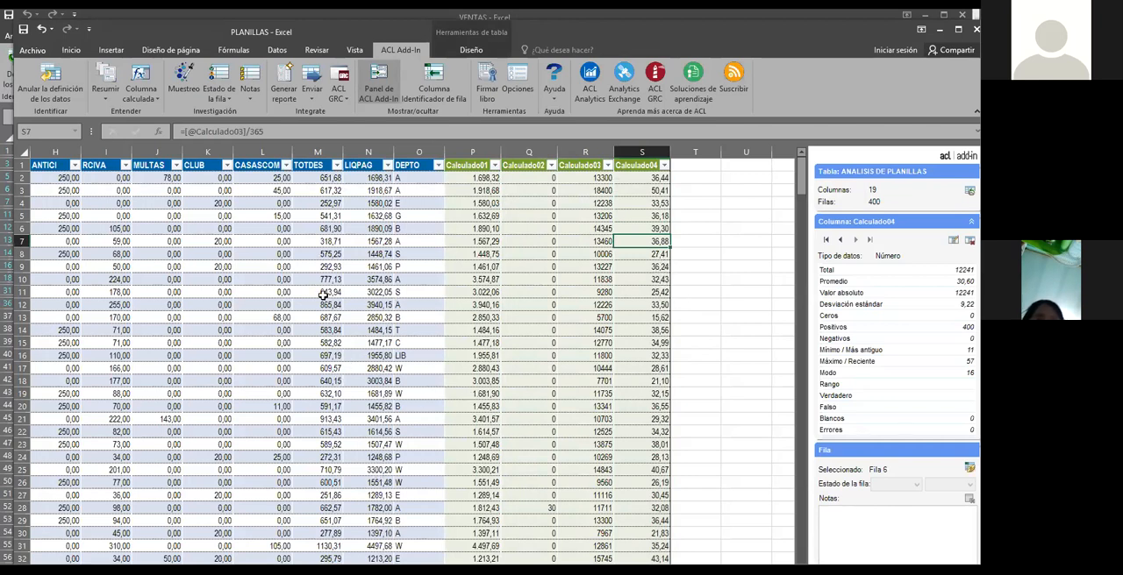
pyautogui.doubleClick(574, 26)
pyautogui.click(632, 201)
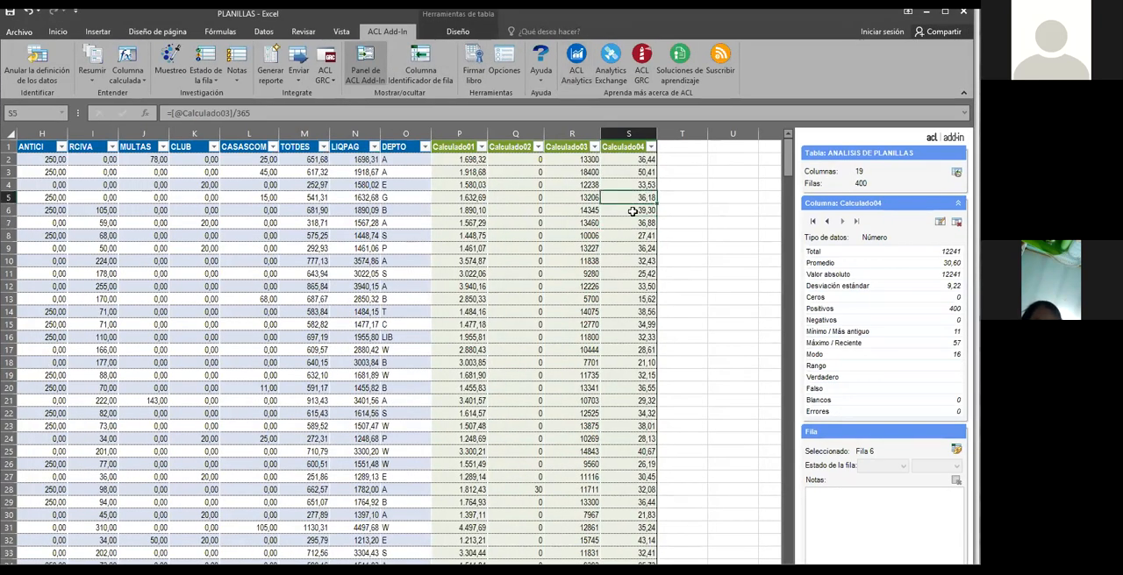
pyautogui.click(234, 261)
pyautogui.click(260, 425)
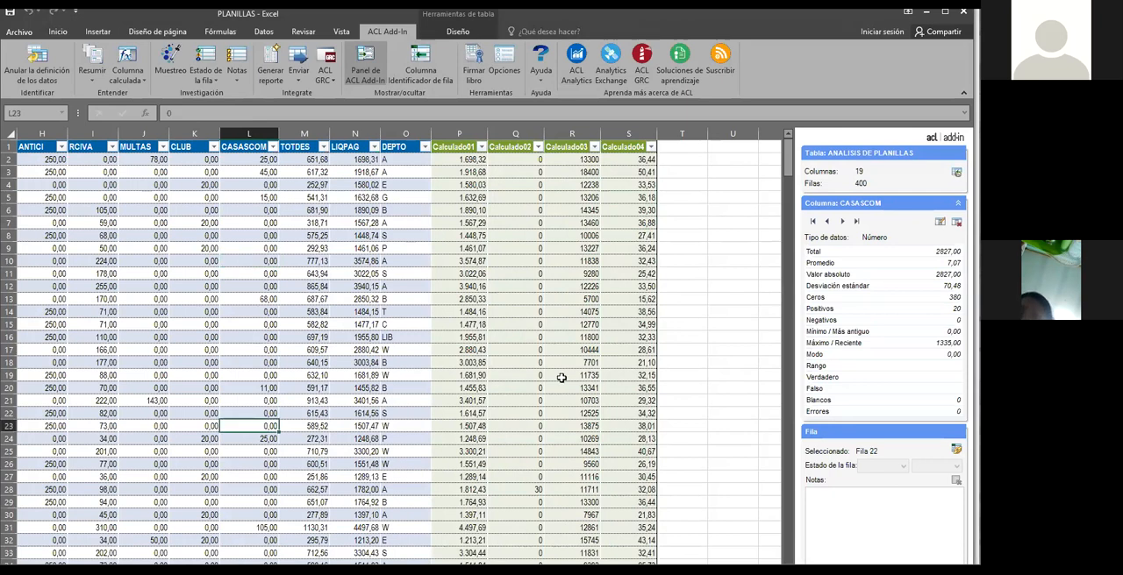
# Examine the employees' ages at hiring in the first rows of Calculado04 to look for minors
pyautogui.click(640, 310)
pyautogui.click(637, 349)
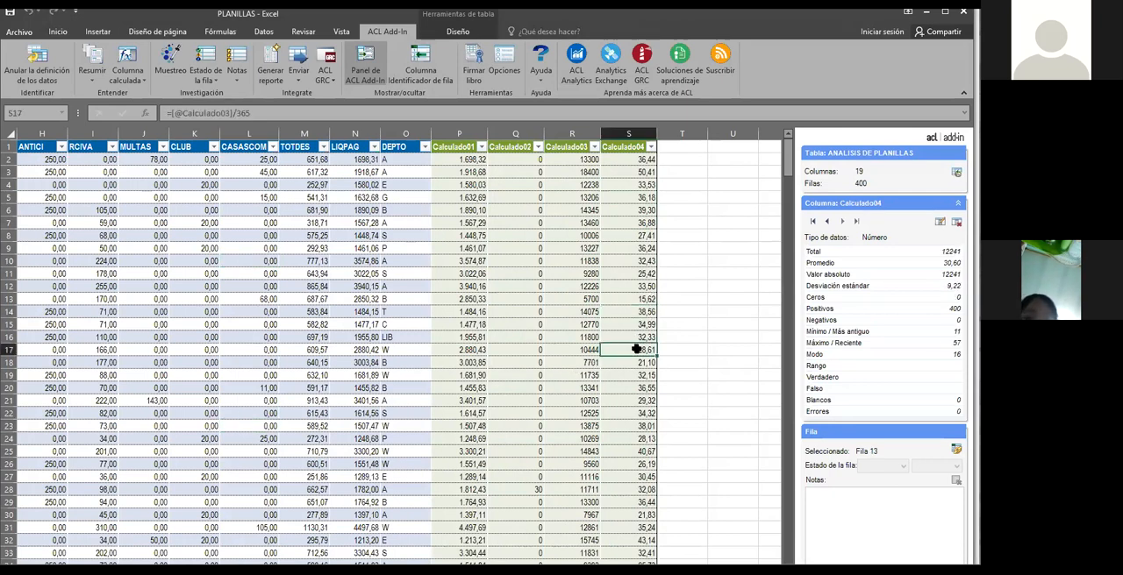
pyautogui.click(644, 249)
pyautogui.click(641, 288)
pyautogui.click(640, 338)
pyautogui.click(637, 363)
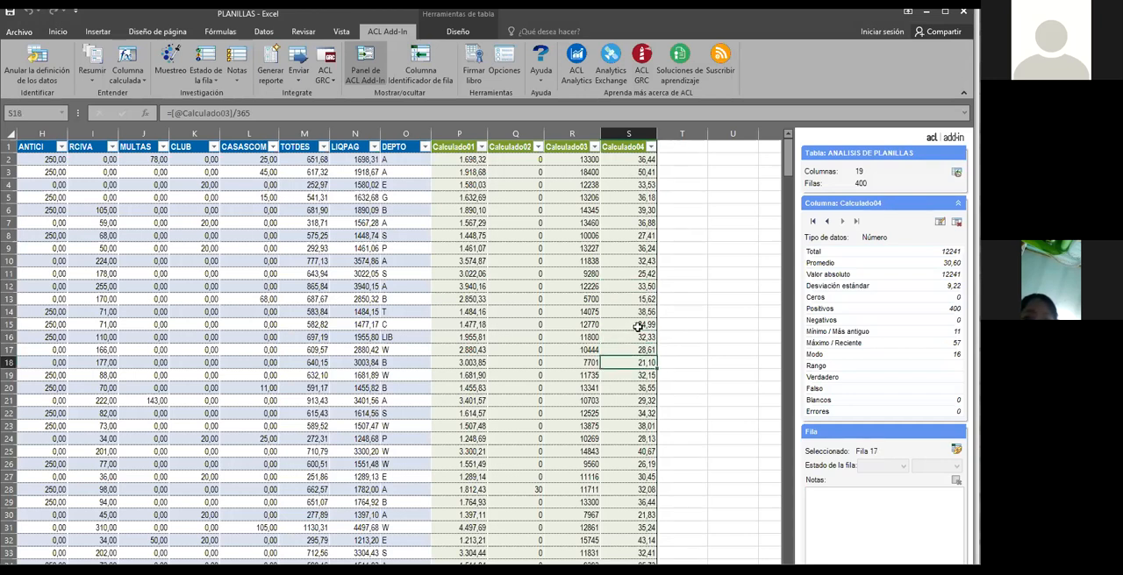
pyautogui.click(643, 286)
pyautogui.click(646, 249)
pyautogui.click(644, 212)
pyautogui.click(641, 248)
pyautogui.click(640, 286)
pyautogui.click(644, 223)
pyautogui.click(643, 286)
pyautogui.click(645, 236)
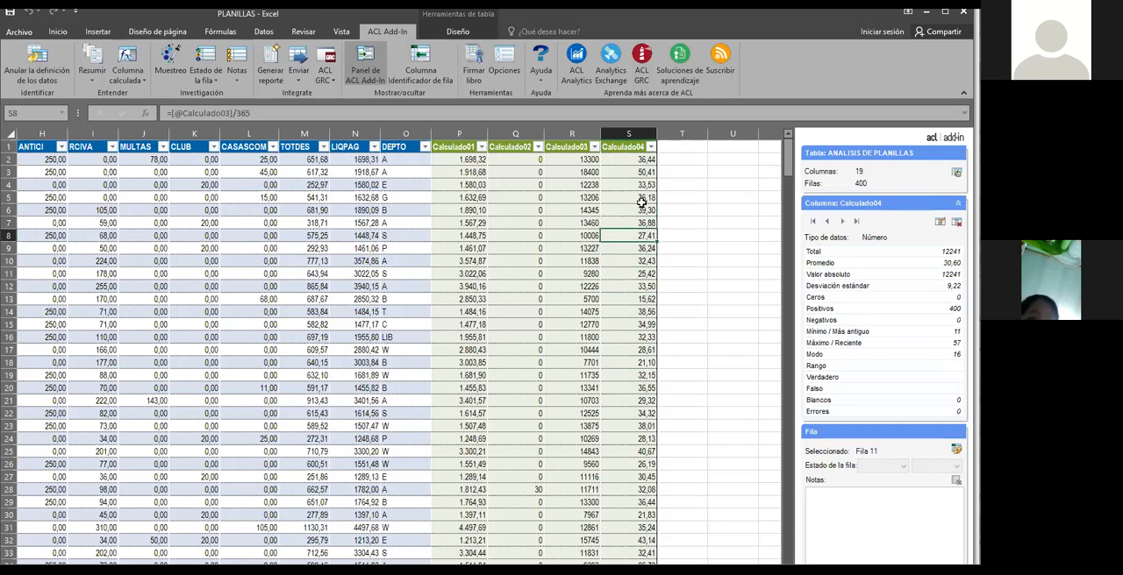
pyautogui.click(647, 160)
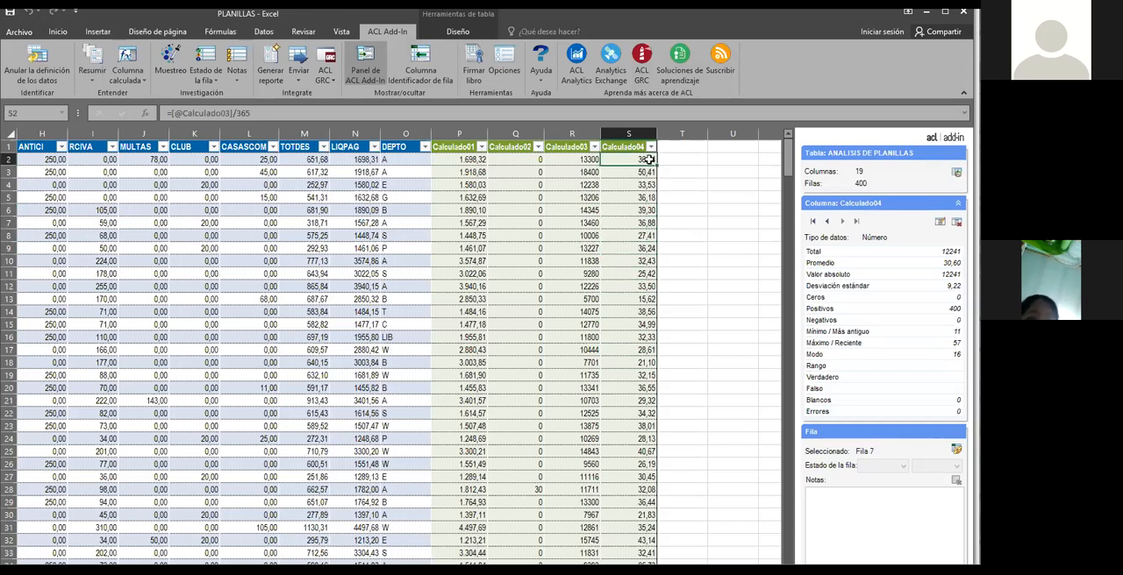
pyautogui.click(126, 74)
pyautogui.click(143, 95)
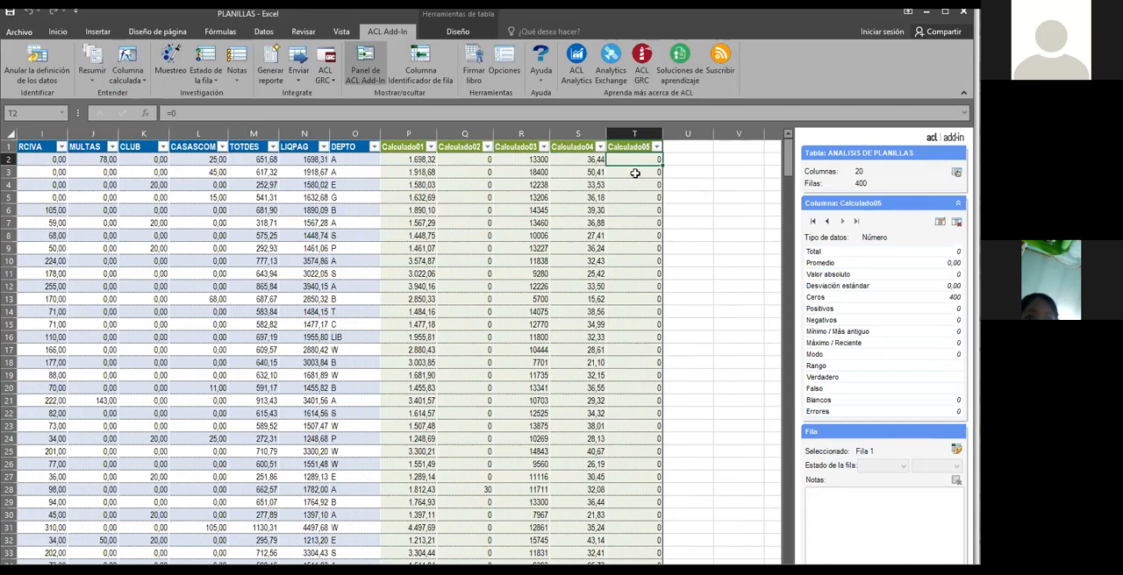
pyautogui.write('=SI')
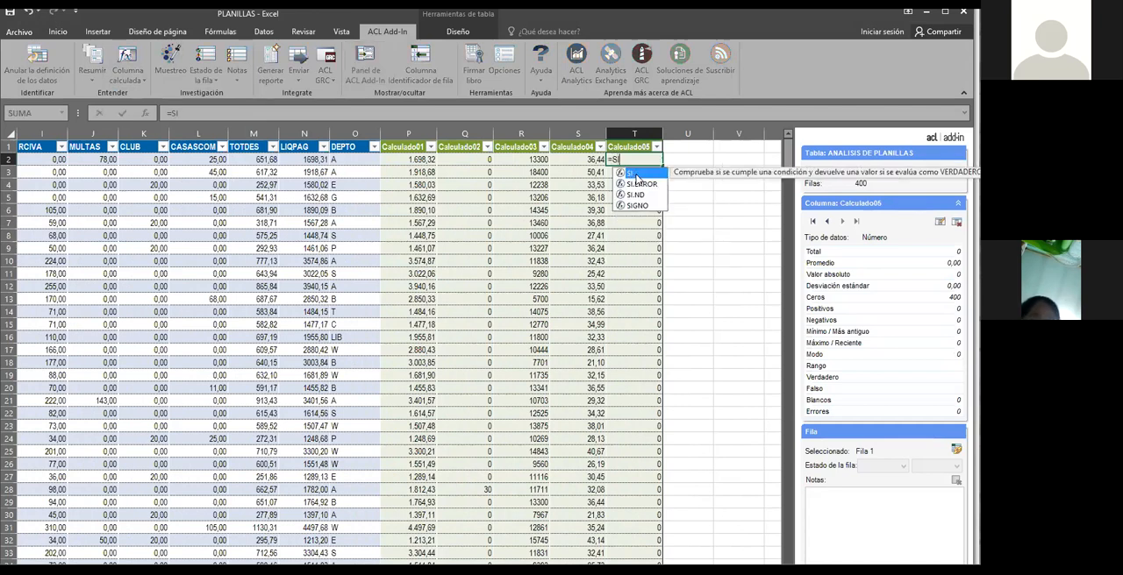
pyautogui.doubleClick(636, 179)
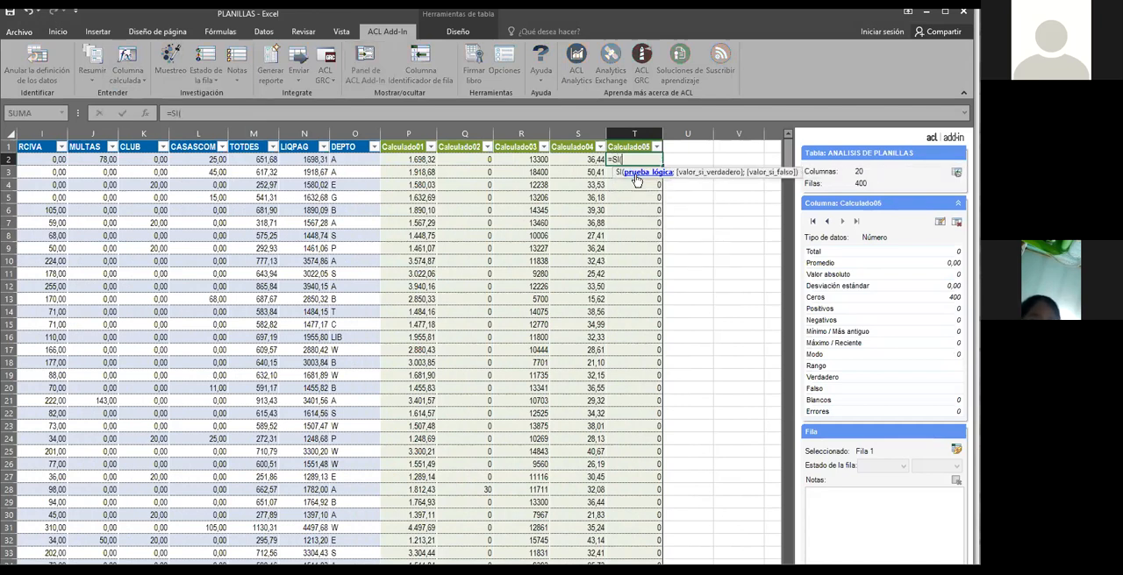
pyautogui.click(588, 162)
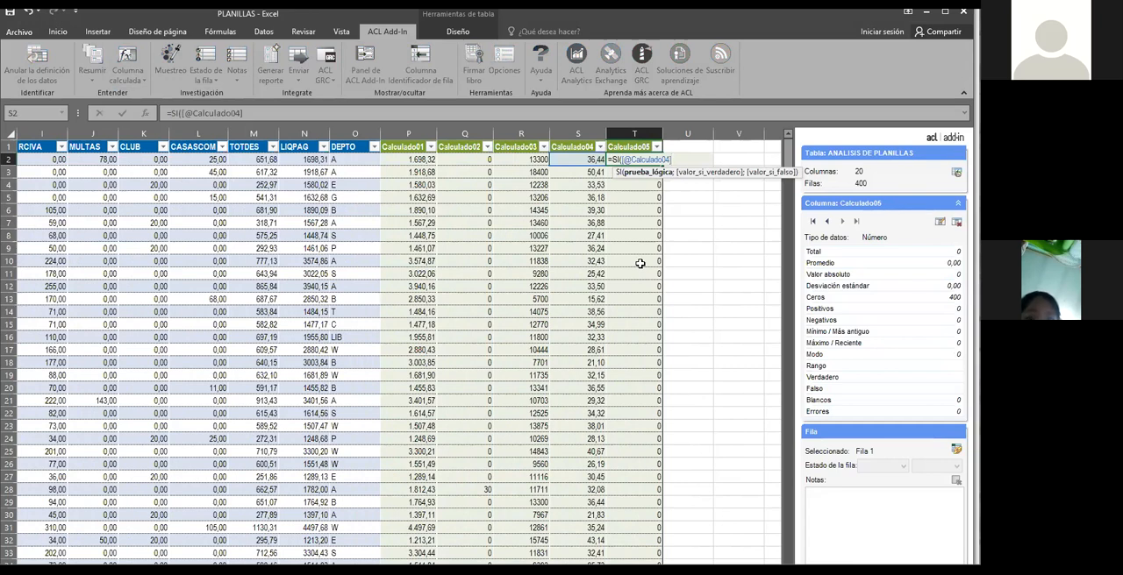
pyautogui.write('<18;')
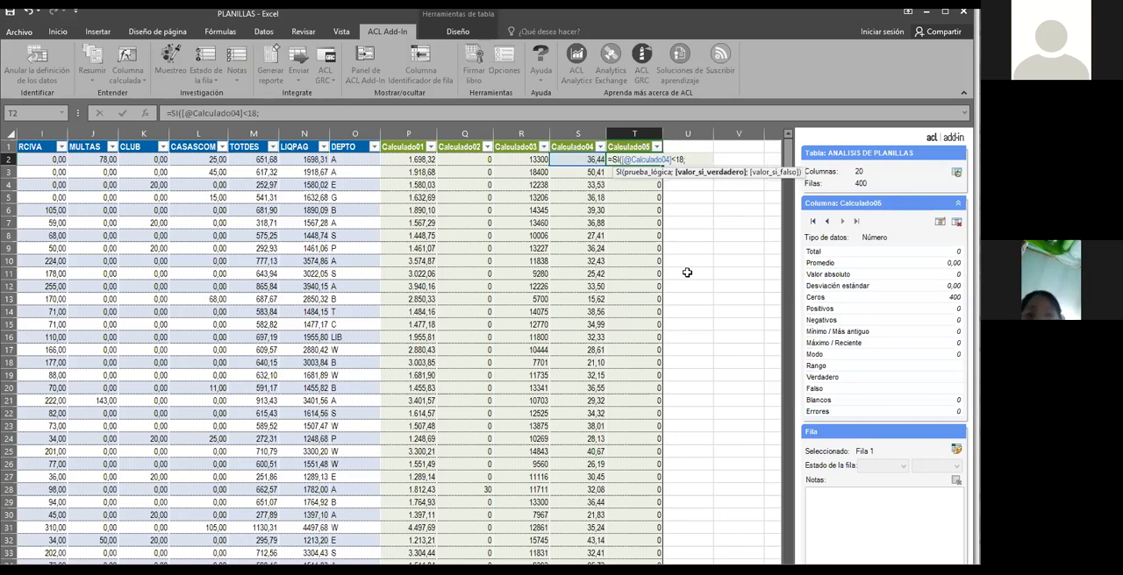
pyautogui.click(578, 161)
pyautogui.write(';')
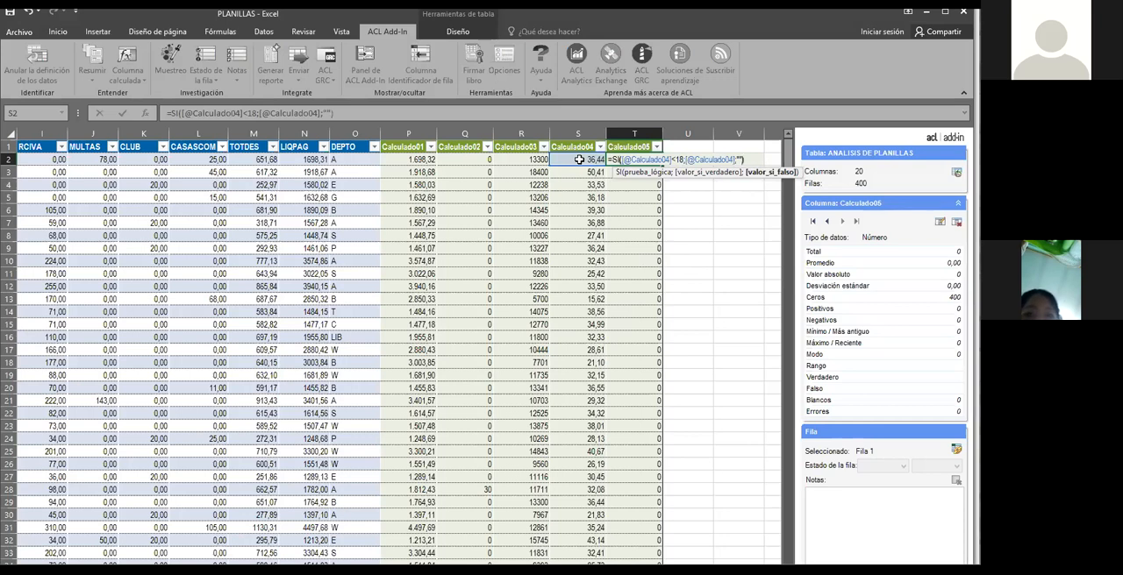
pyautogui.press('Return')
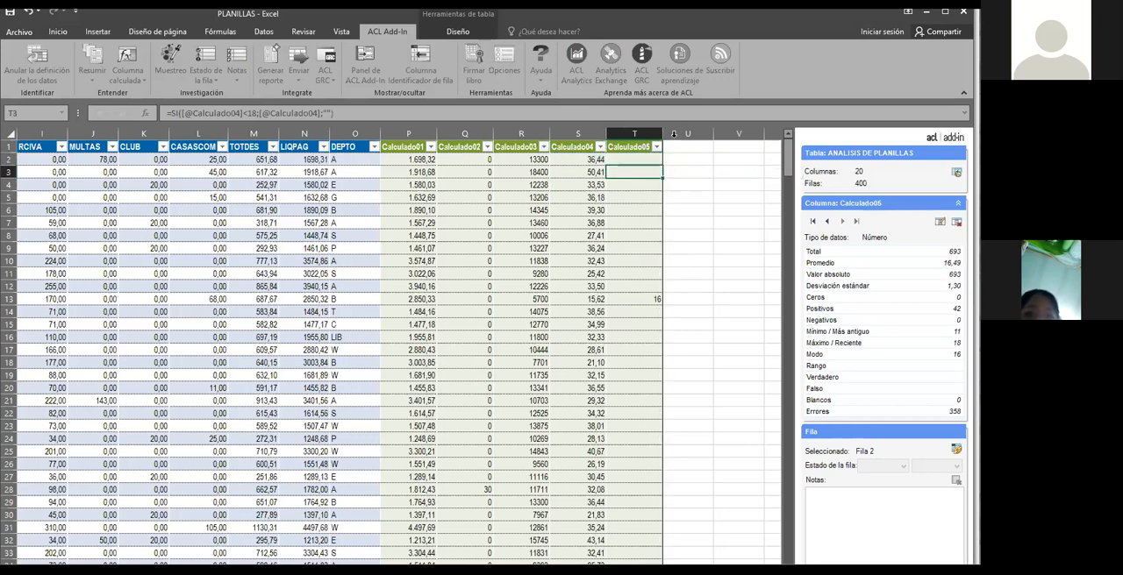
# Filter Calculado05 to exclude the blank entries and show only employees hired under age 18
pyautogui.click(649, 160)
pyautogui.click(647, 263)
pyautogui.click(646, 299)
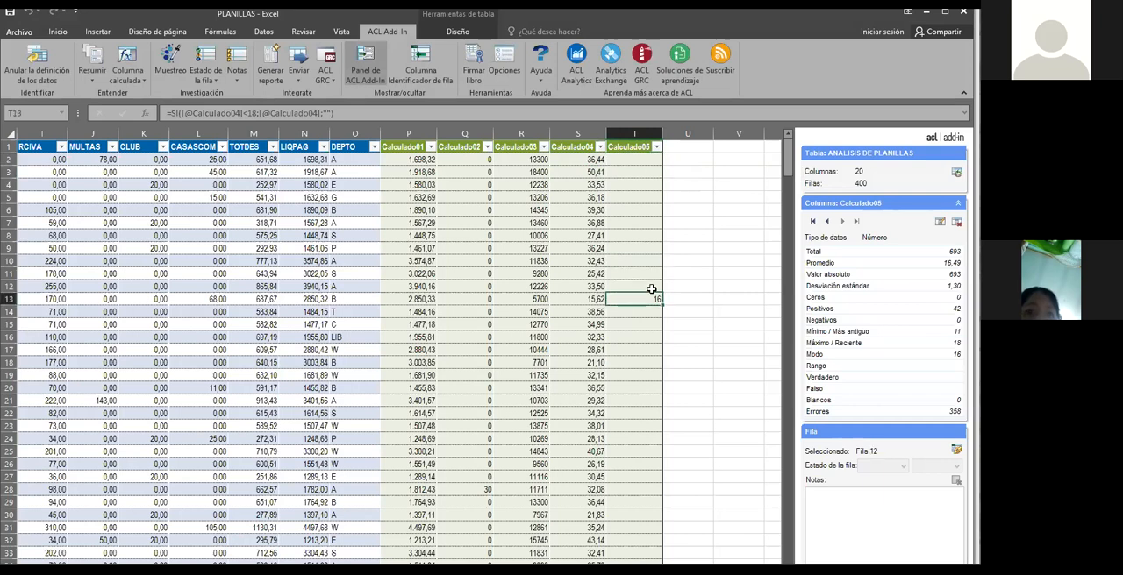
pyautogui.click(657, 148)
pyautogui.click(530, 341)
pyautogui.click(580, 388)
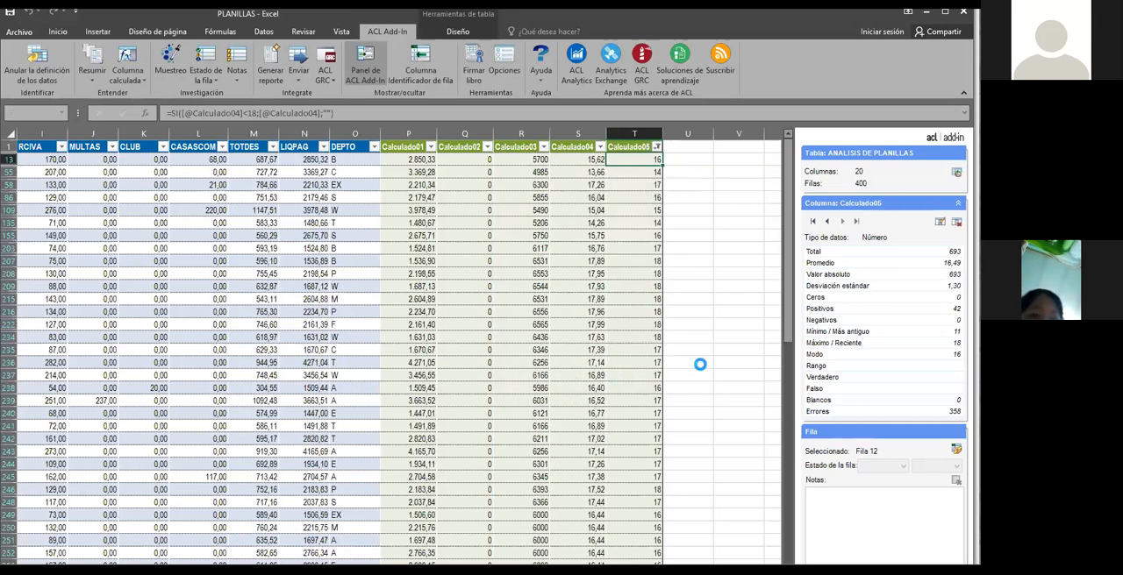
# Check the filtered ages in Calculado05 and format the whole column as Número with 2 decimal places
pyautogui.click(645, 243)
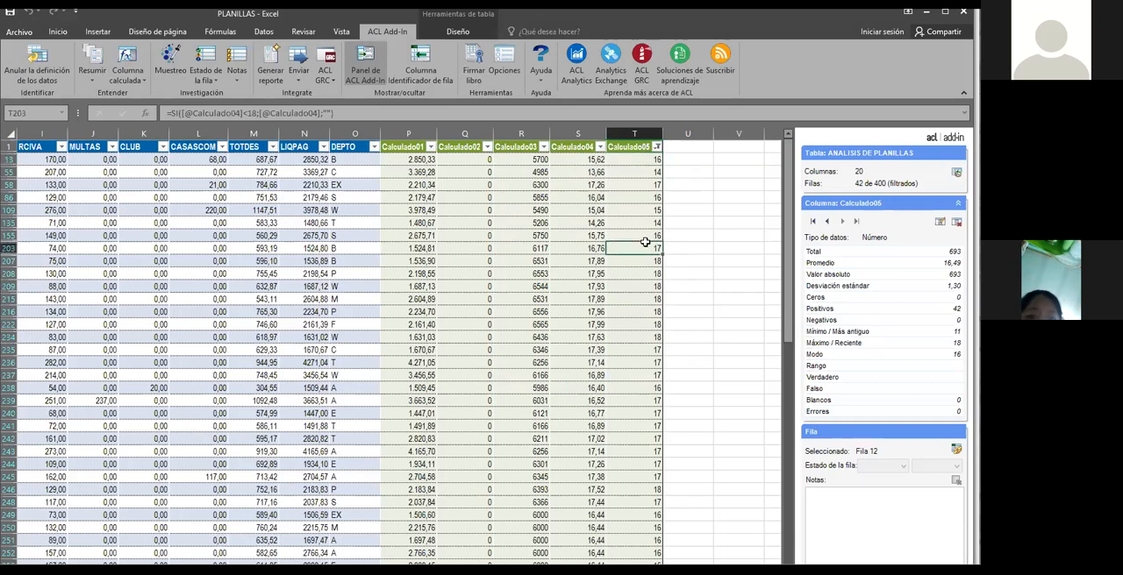
pyautogui.click(650, 160)
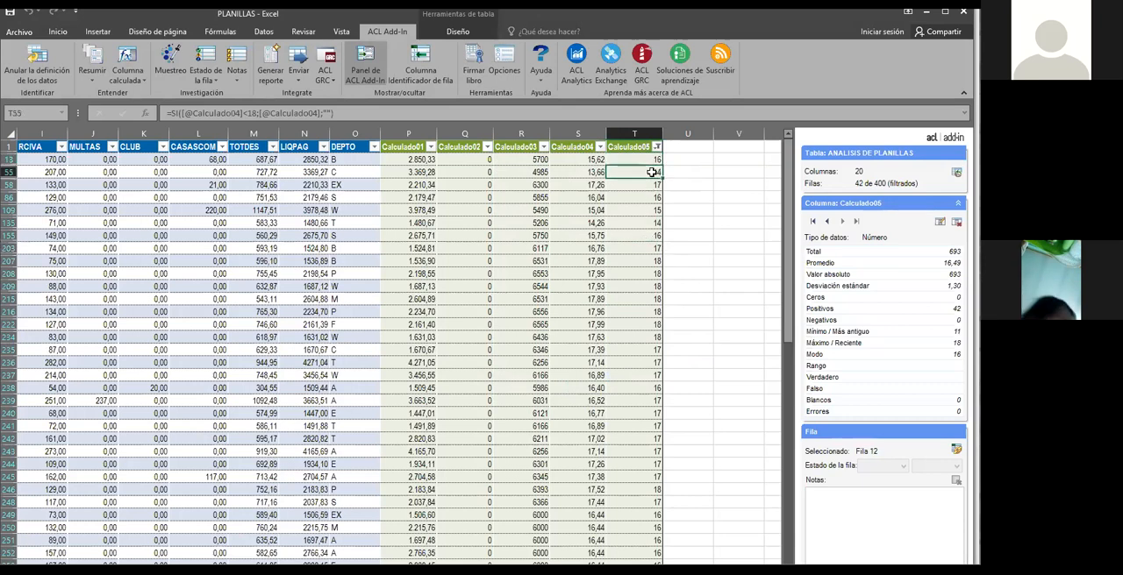
pyautogui.click(654, 223)
pyautogui.click(654, 249)
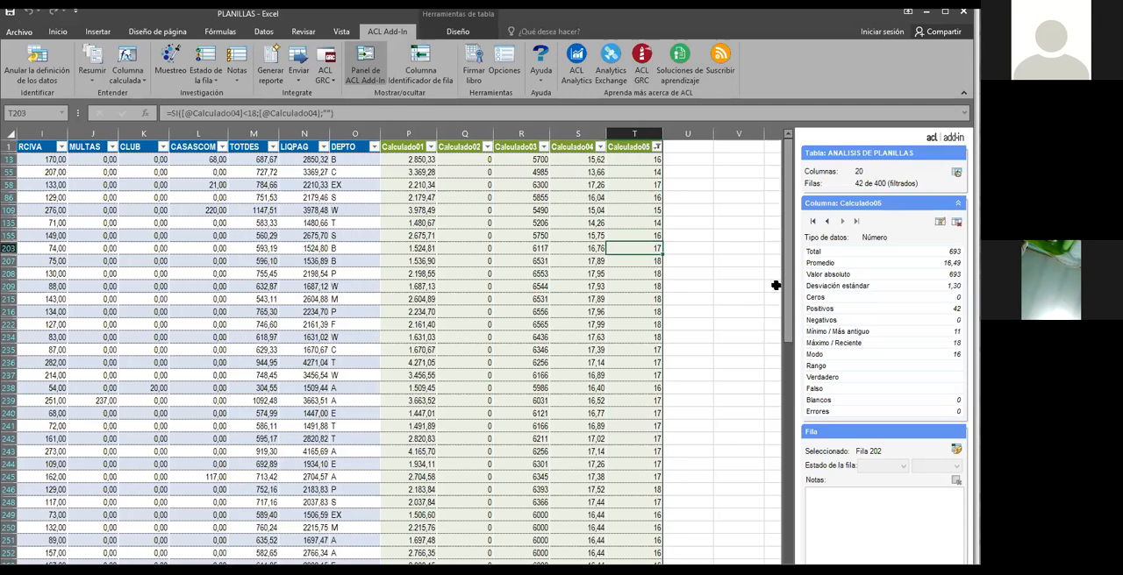
pyautogui.click(635, 142)
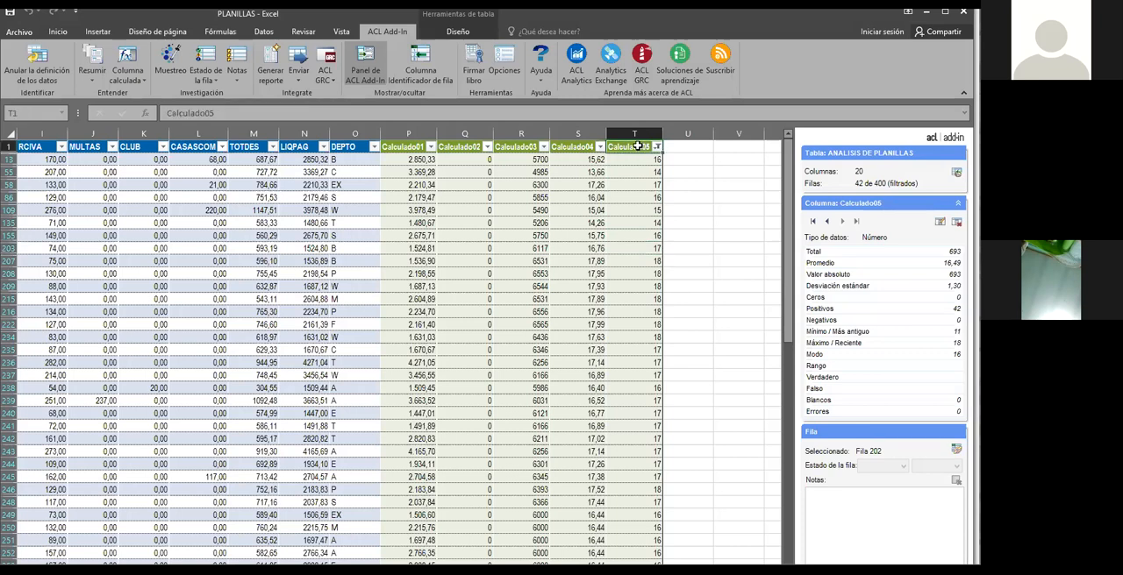
pyautogui.click(636, 136)
pyautogui.rightClick(636, 134)
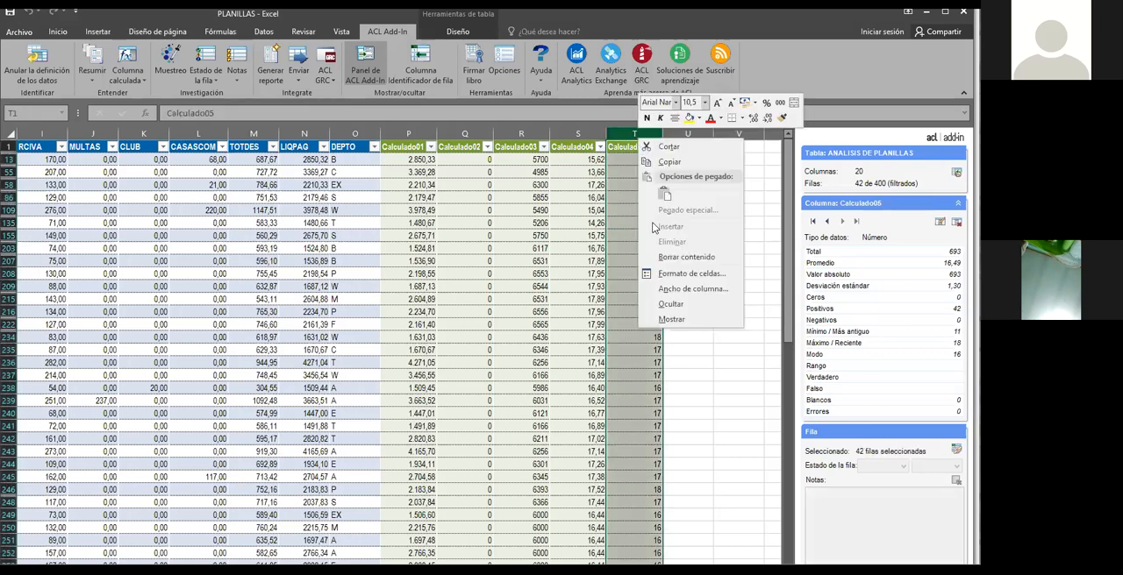
pyautogui.click(677, 272)
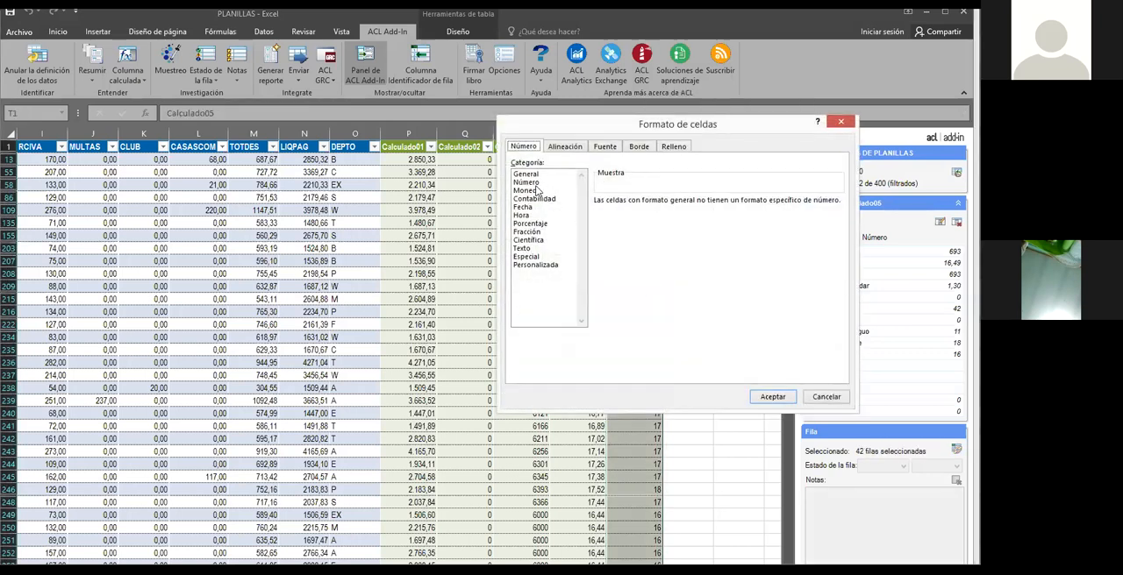
pyautogui.click(528, 183)
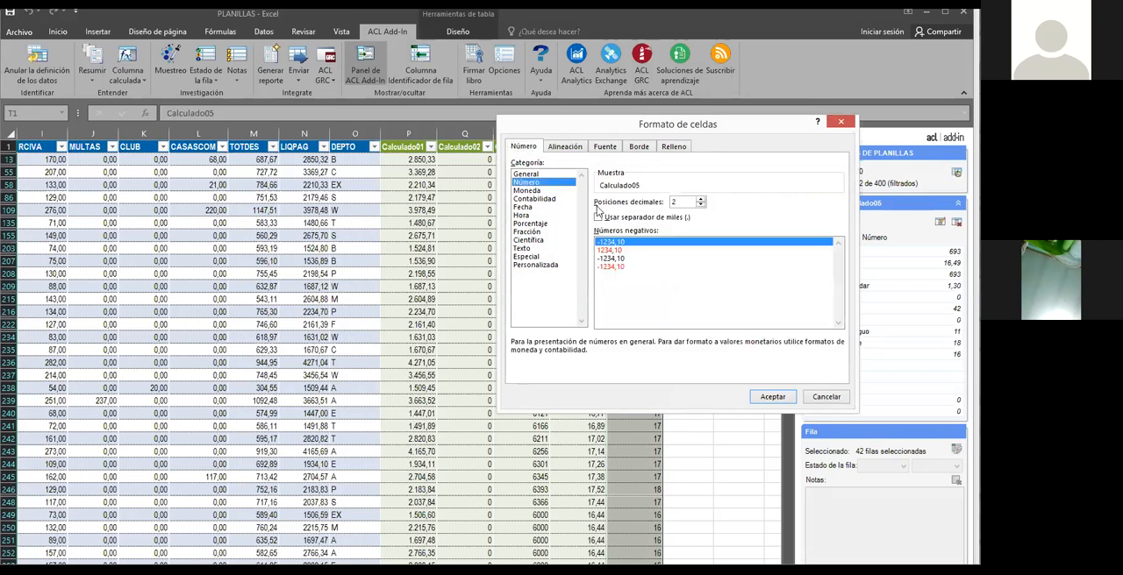
pyautogui.click(771, 396)
pyautogui.click(733, 378)
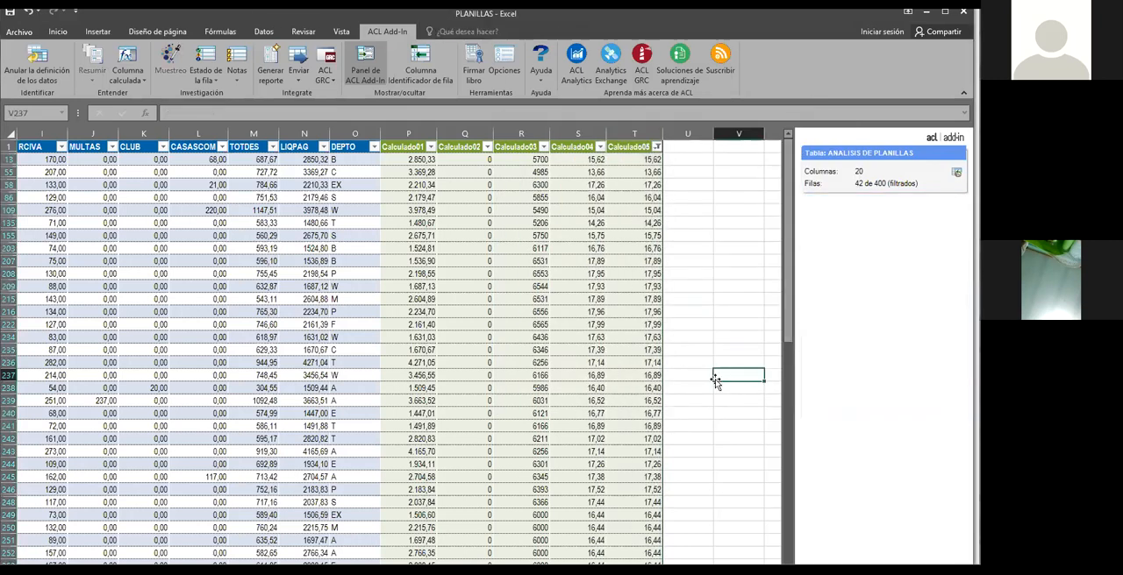
# Review the formatted under-18 hiring ages in Calculado05 throughout the filtered rows
pyautogui.click(653, 290)
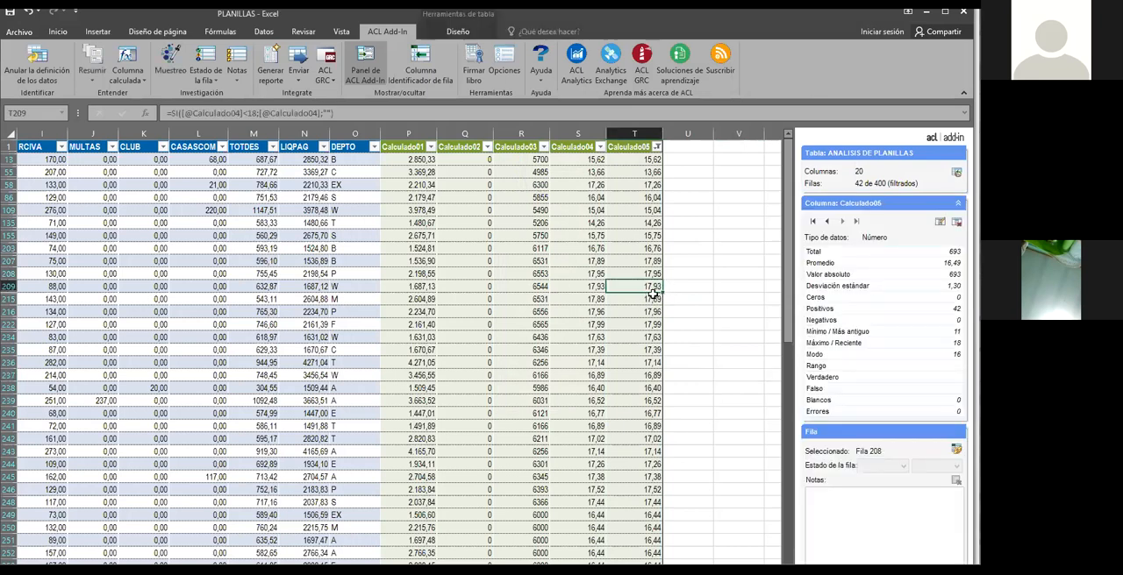
pyautogui.click(671, 288)
pyautogui.click(657, 311)
pyautogui.click(654, 286)
pyautogui.click(691, 283)
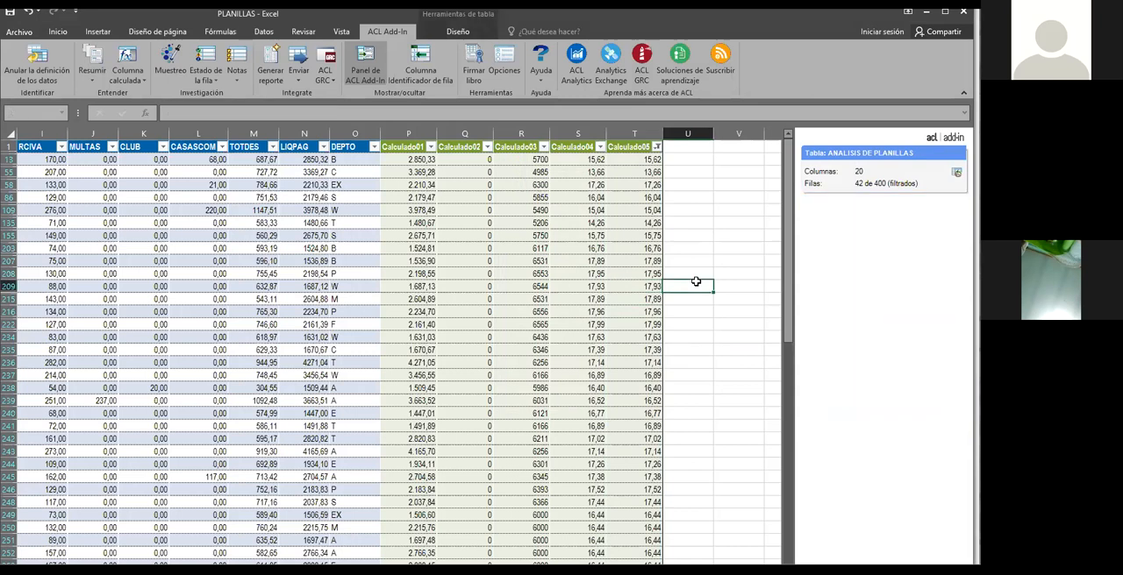
pyautogui.click(650, 353)
pyautogui.click(651, 216)
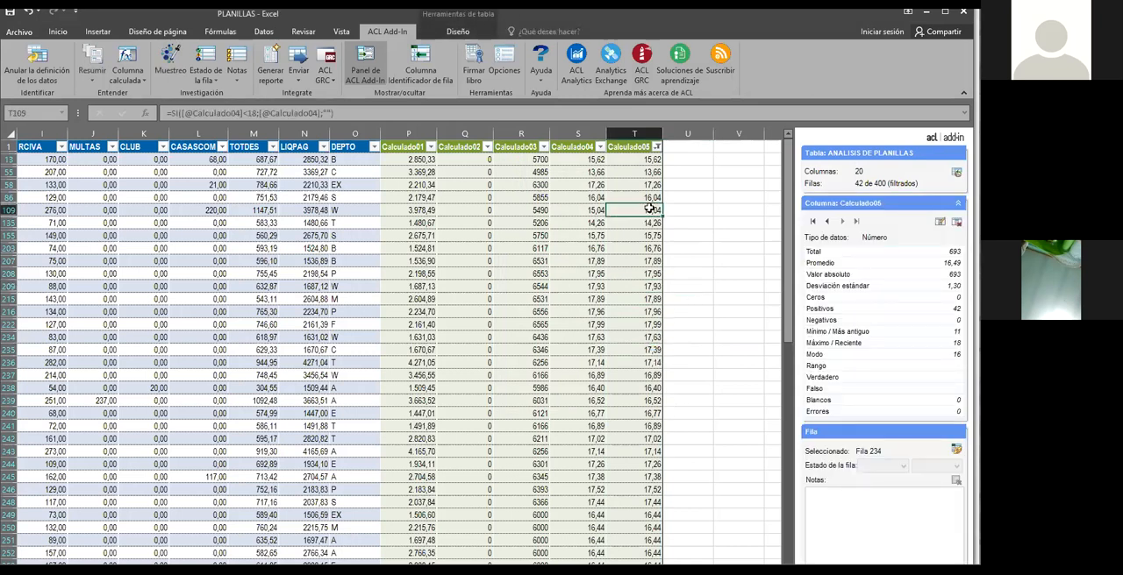
pyautogui.moveTo(788, 272); pyautogui.dragTo(773, 452)
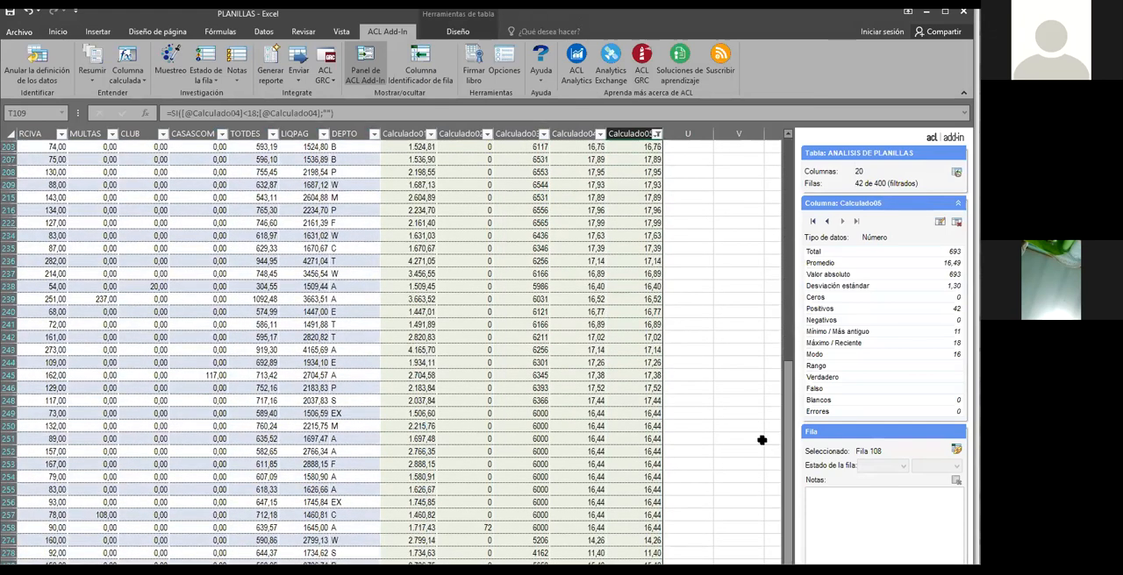
pyautogui.click(650, 412)
pyautogui.press('Up')
pyautogui.press('Up')
pyautogui.press('Up')
pyautogui.press('Up')
pyautogui.press('Up')
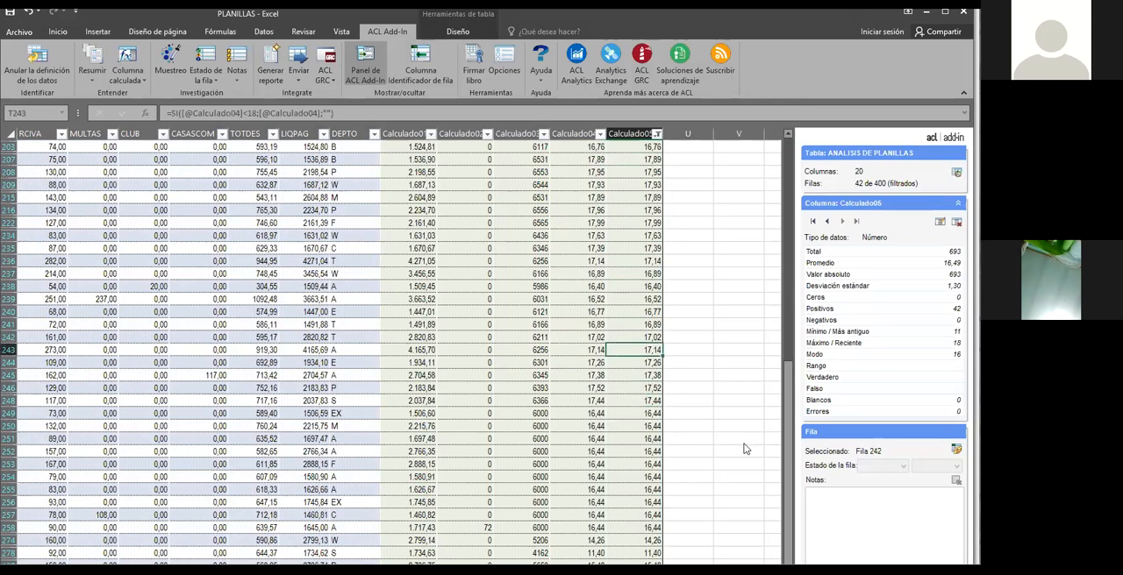
pyautogui.moveTo(788, 427); pyautogui.dragTo(804, 219)
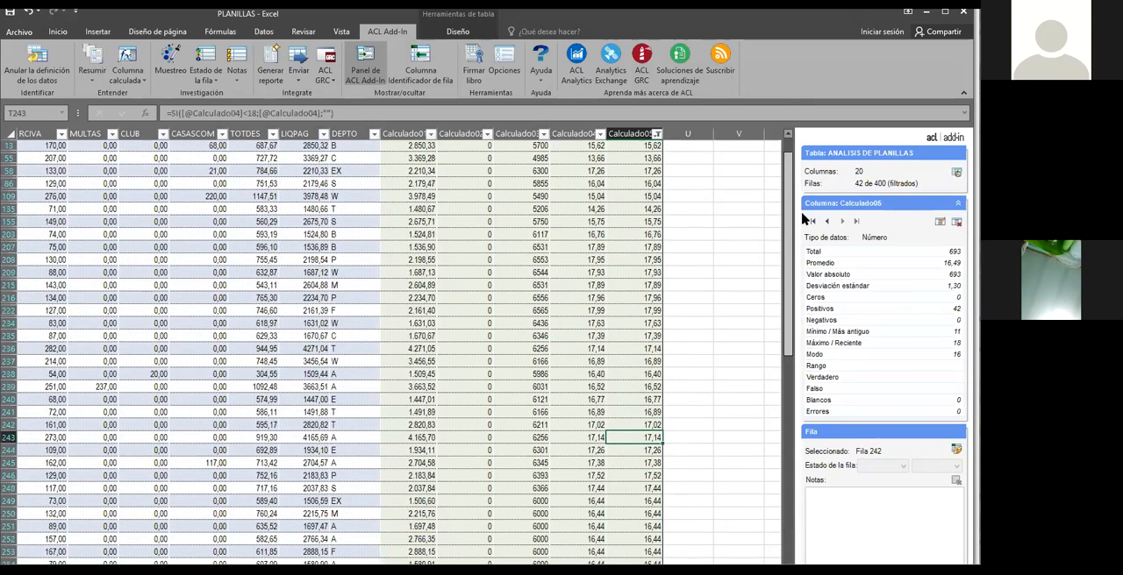
# Compare the filtered ages in Calculado05 with the corresponding values in Calculado02, Calculado03 and Calculado04
pyautogui.click(461, 287)
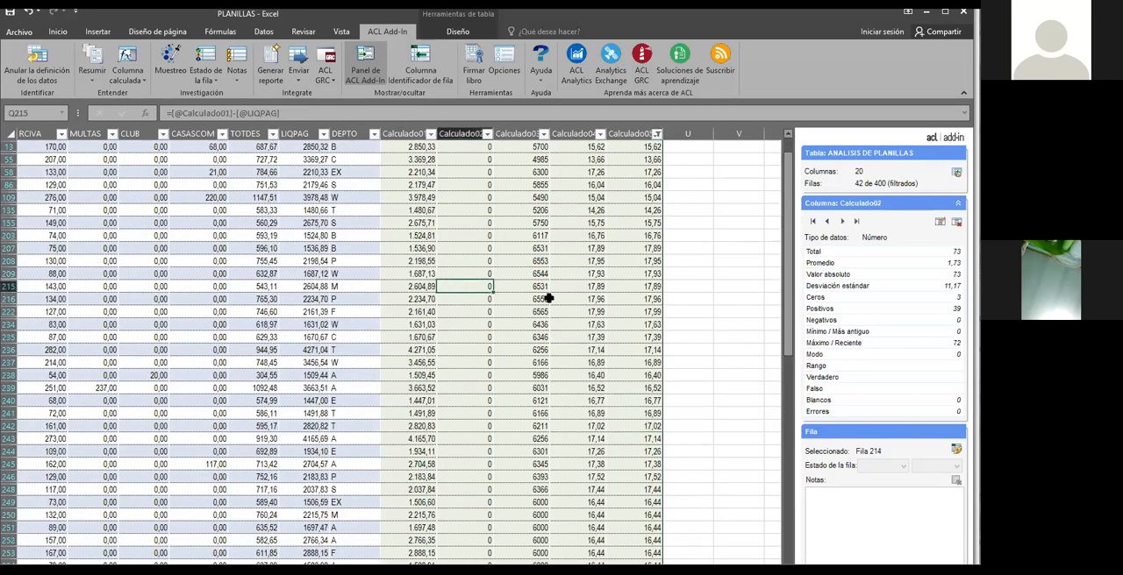
pyautogui.scroll(1, 614, 237)
pyautogui.click(633, 224)
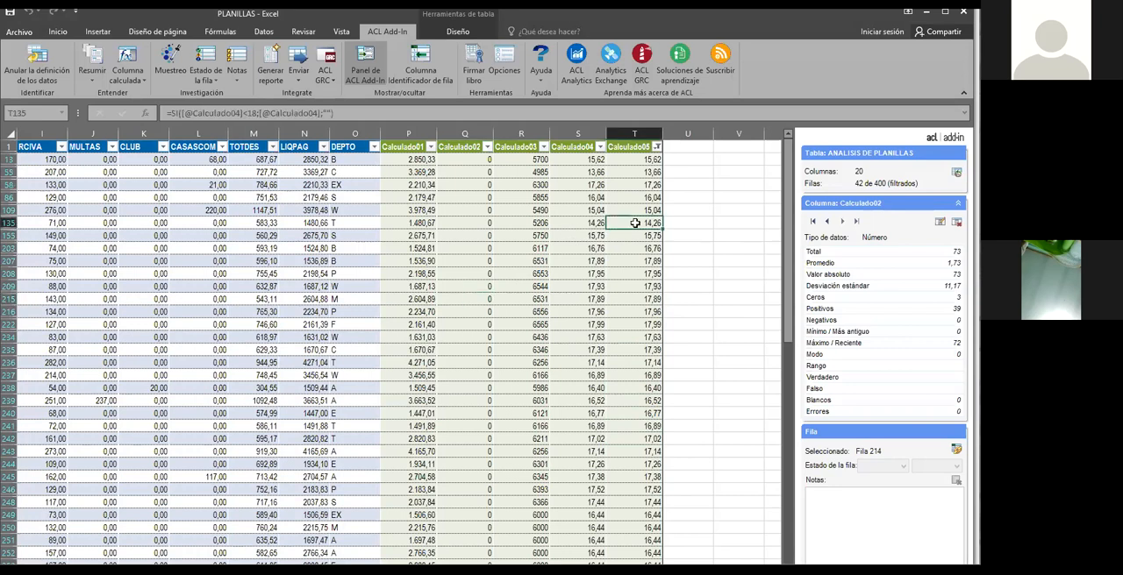
pyautogui.click(504, 222)
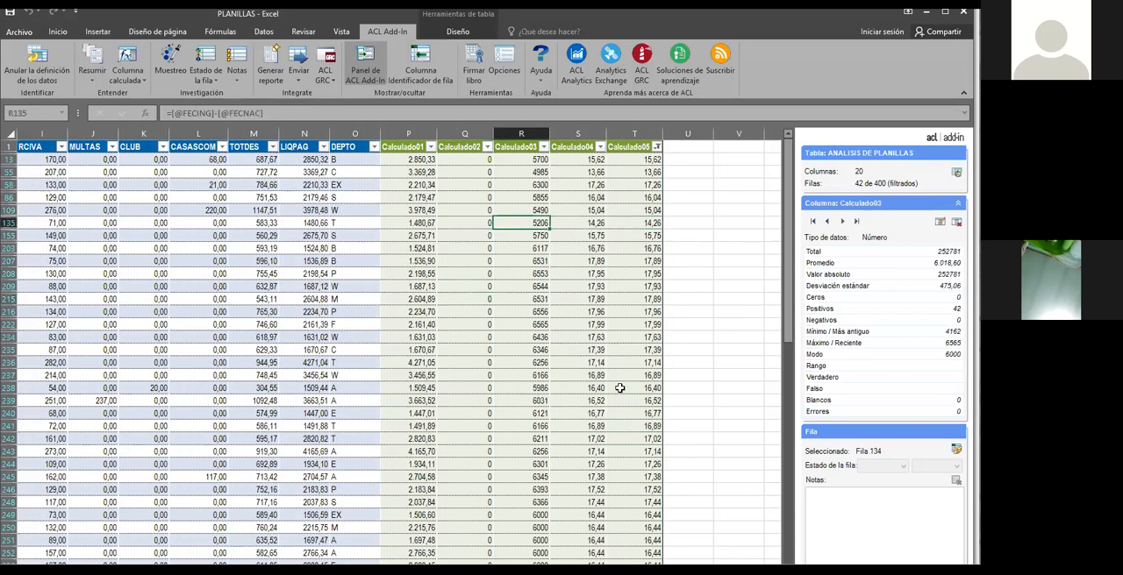
pyautogui.click(637, 237)
pyautogui.click(647, 288)
pyautogui.click(644, 313)
pyautogui.click(628, 326)
pyautogui.click(638, 286)
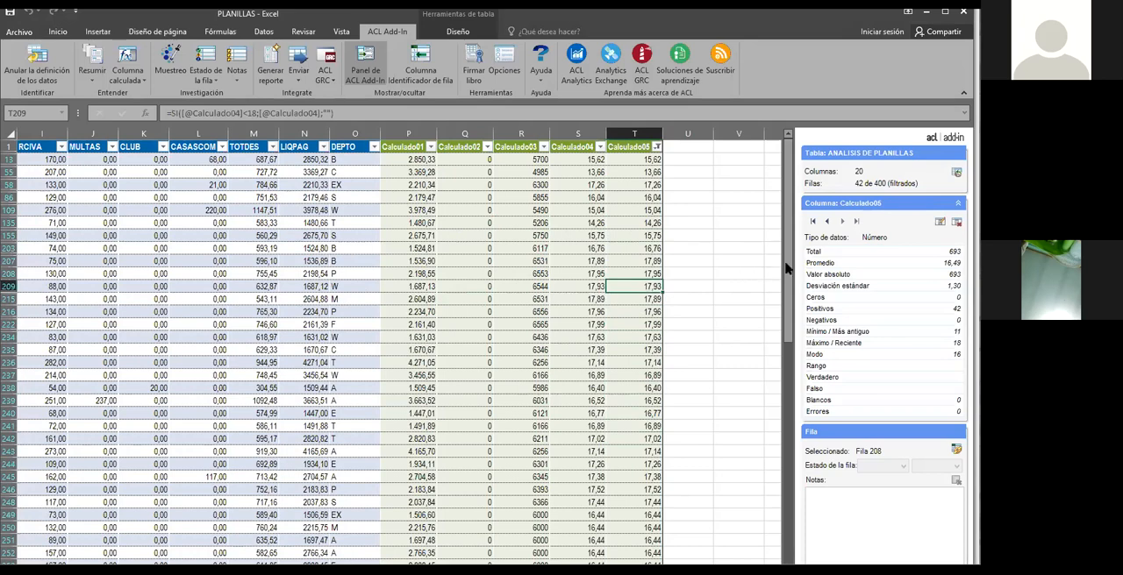
pyautogui.moveTo(789, 270); pyautogui.dragTo(787, 301)
pyautogui.scroll(-2, 788, 412)
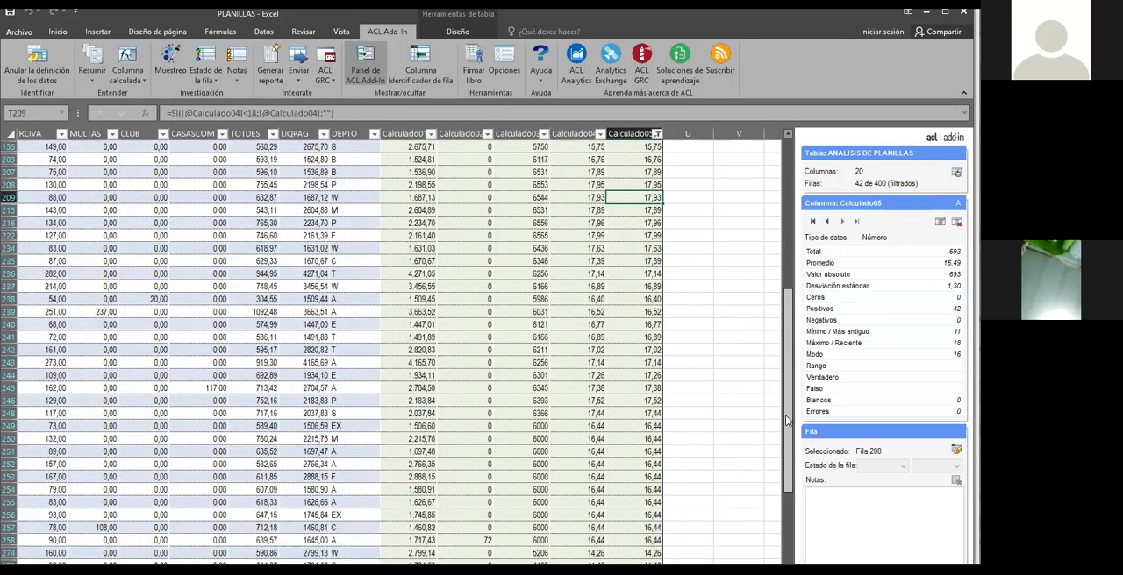
pyautogui.click(641, 425)
pyautogui.click(642, 377)
pyautogui.click(644, 314)
pyautogui.scroll(1, 684, 390)
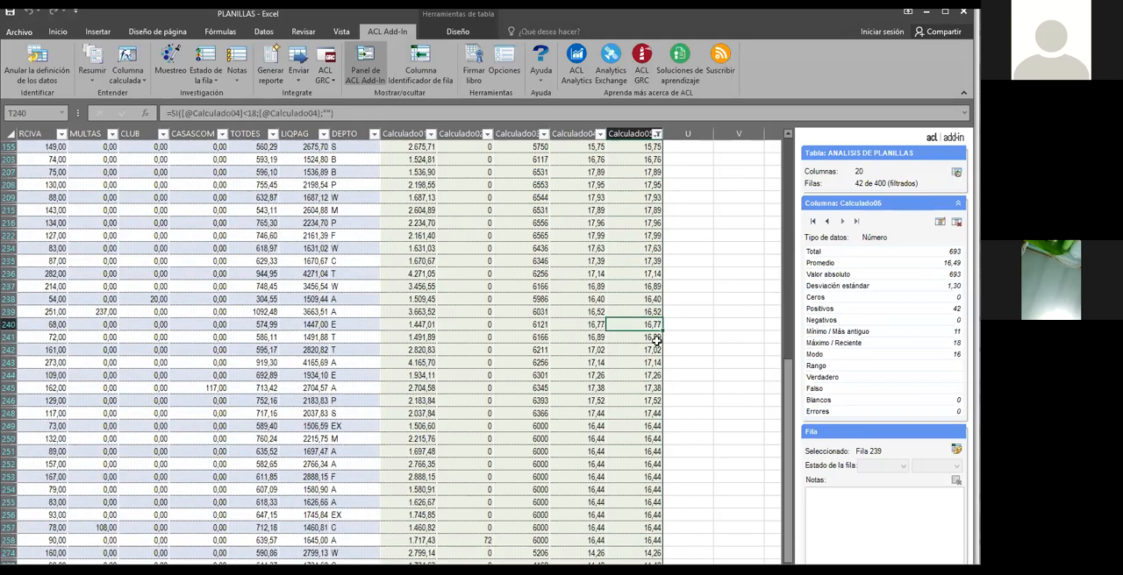
pyautogui.click(620, 263)
pyautogui.click(593, 289)
pyautogui.click(539, 286)
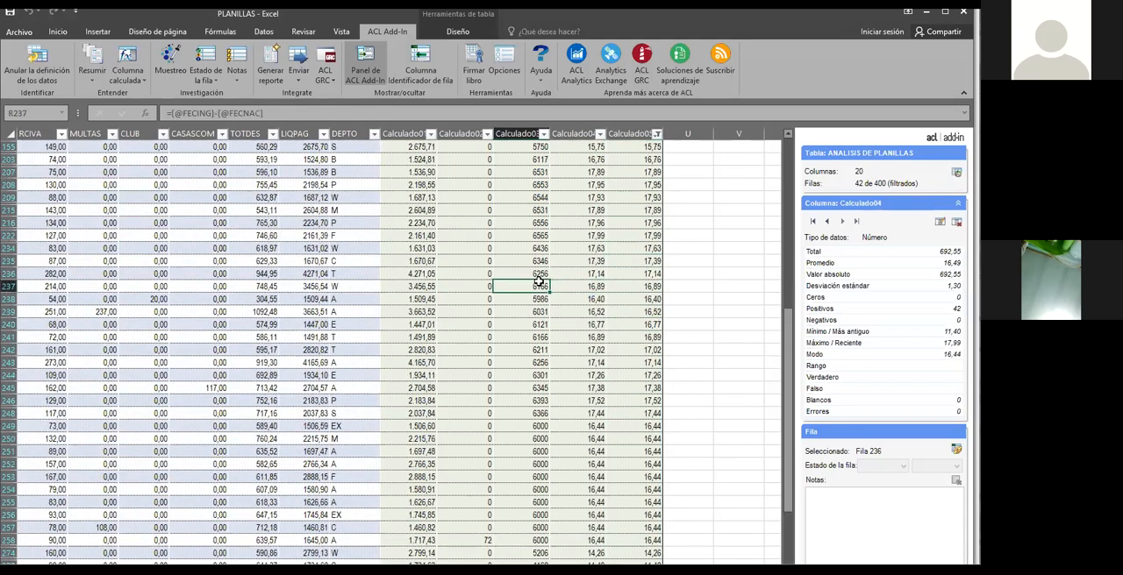
pyautogui.click(465, 287)
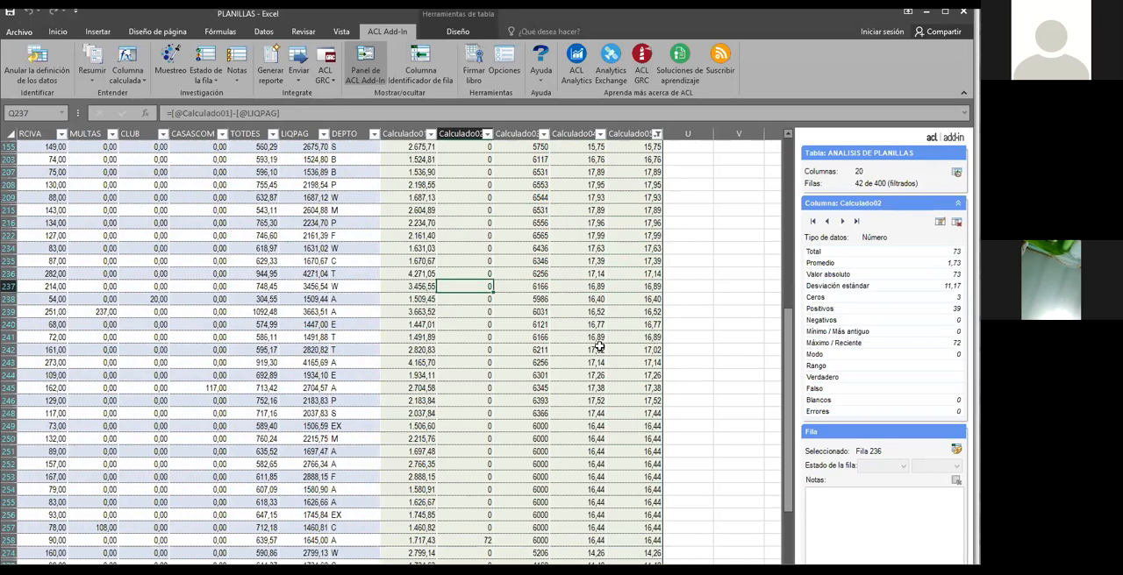
# Review the under-18 hiring ages in Calculado05 across the filtered rows alongside the ages in Calculado04
pyautogui.scroll(4, 599, 347)
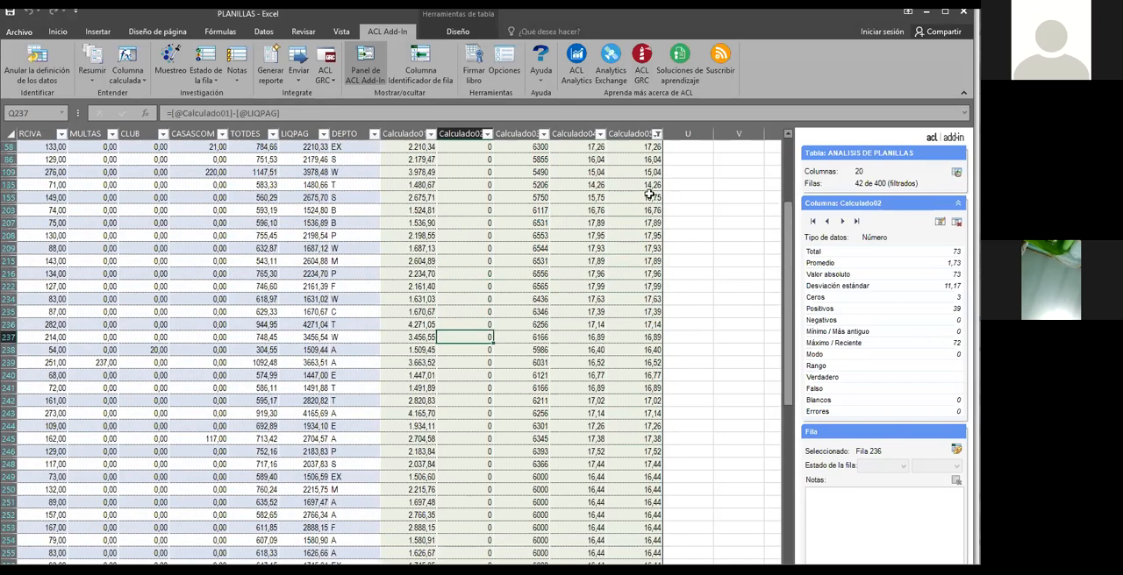
pyautogui.click(650, 195)
pyautogui.click(649, 260)
pyautogui.click(649, 285)
pyautogui.click(649, 311)
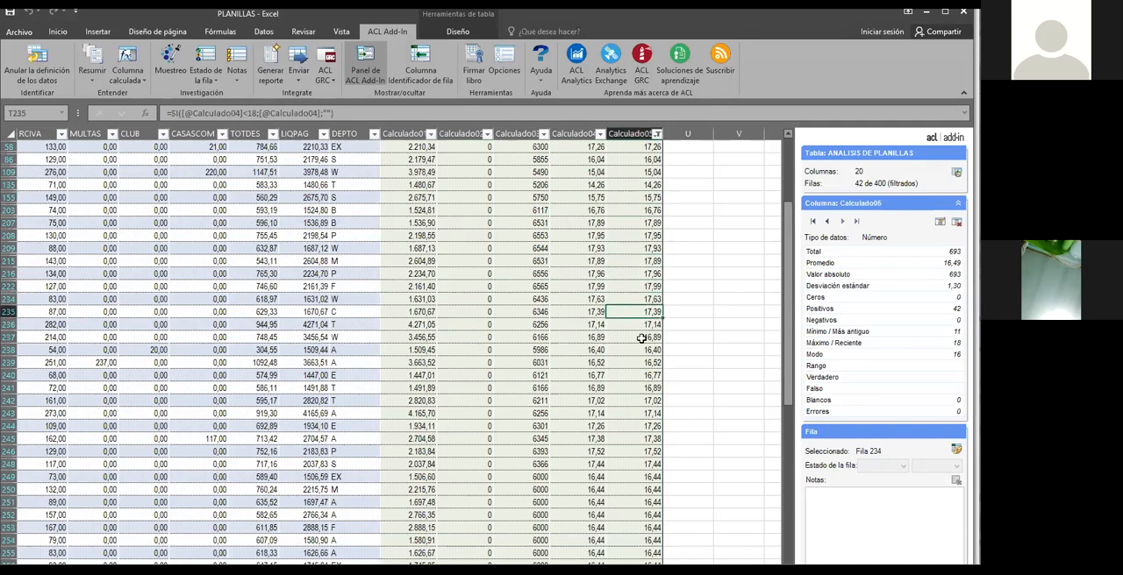
pyautogui.scroll(-1, 648, 360)
pyautogui.click(650, 361)
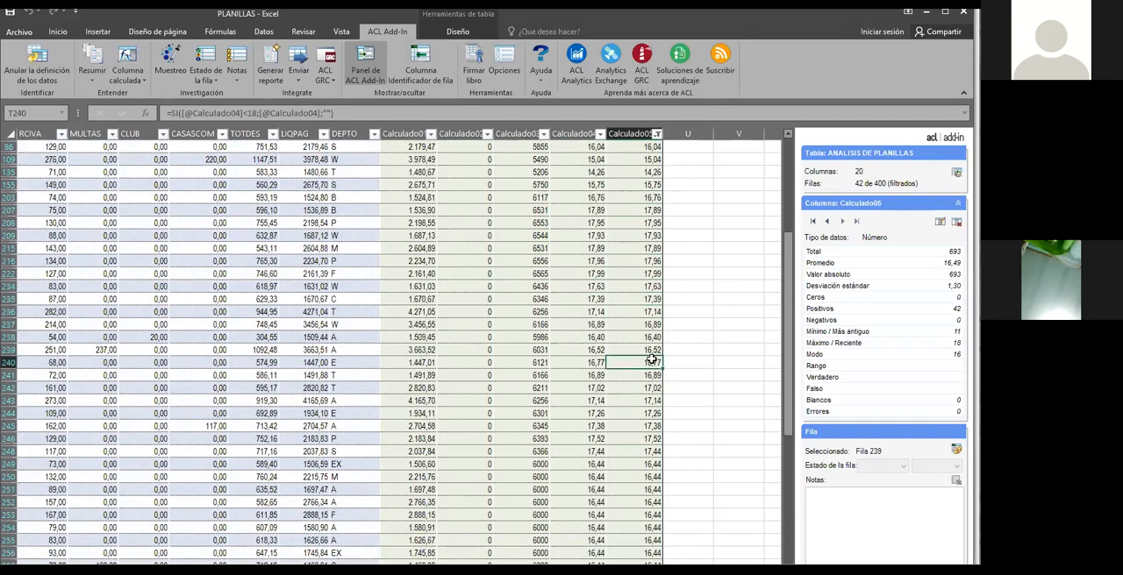
pyautogui.scroll(-1, 653, 398)
pyautogui.scroll(-1, 654, 397)
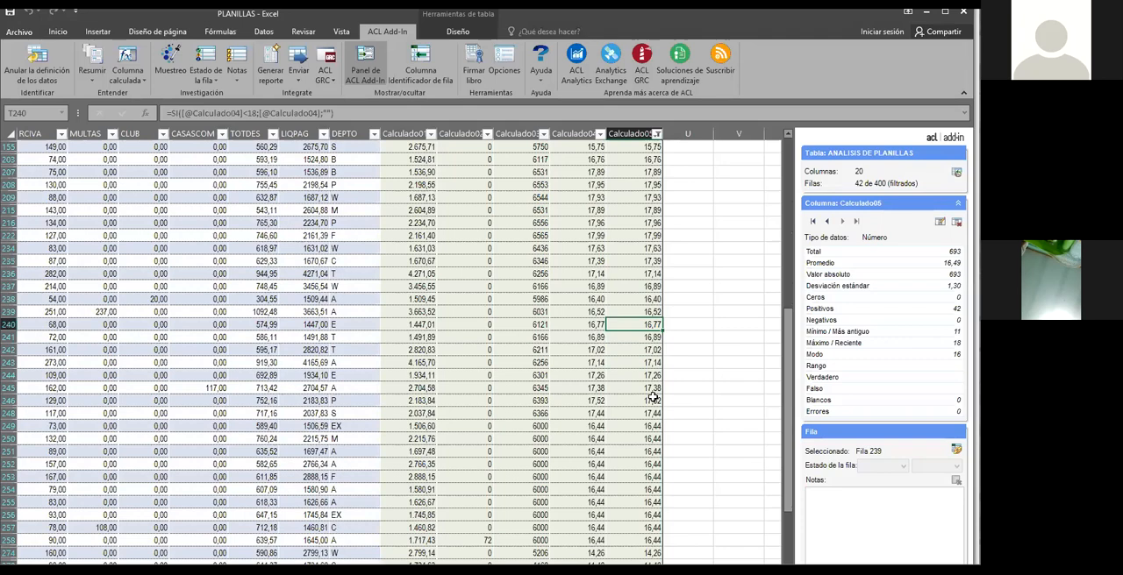
pyautogui.scroll(2, 654, 397)
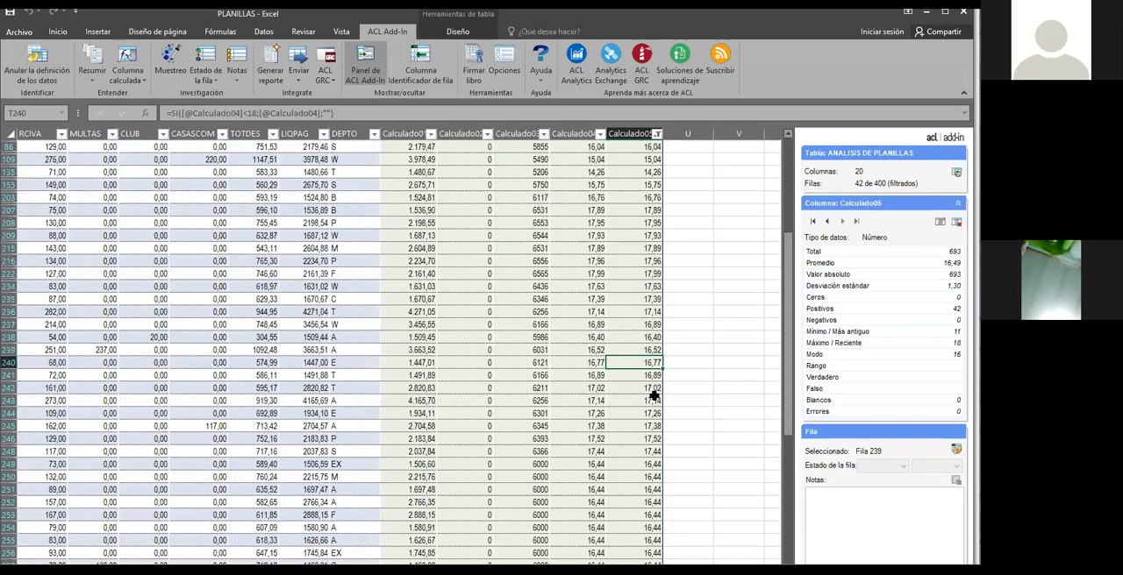
pyautogui.click(651, 313)
pyautogui.click(647, 273)
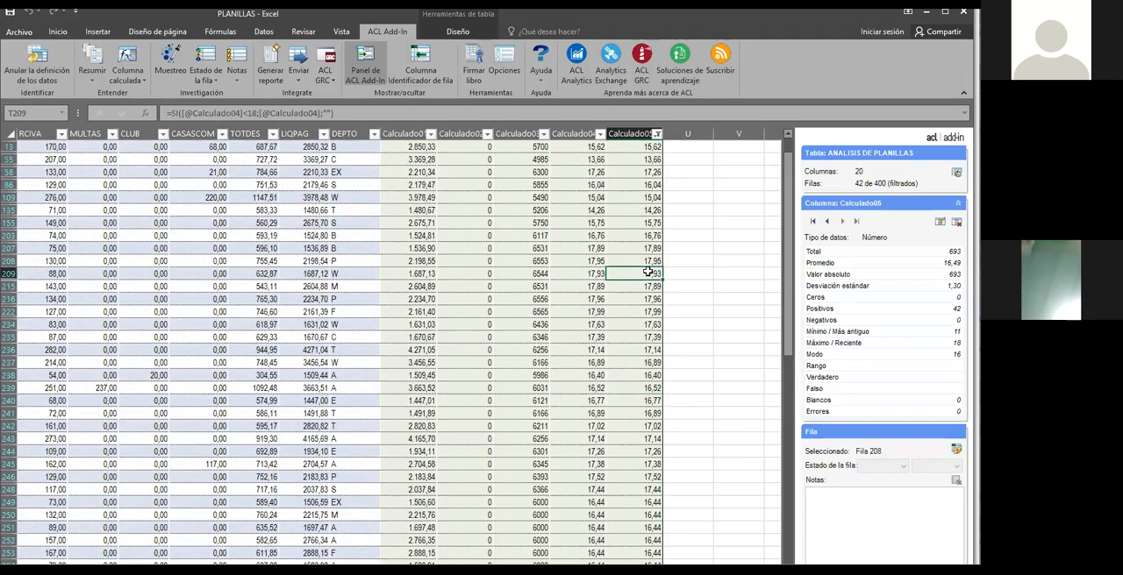
pyautogui.scroll(1, 648, 274)
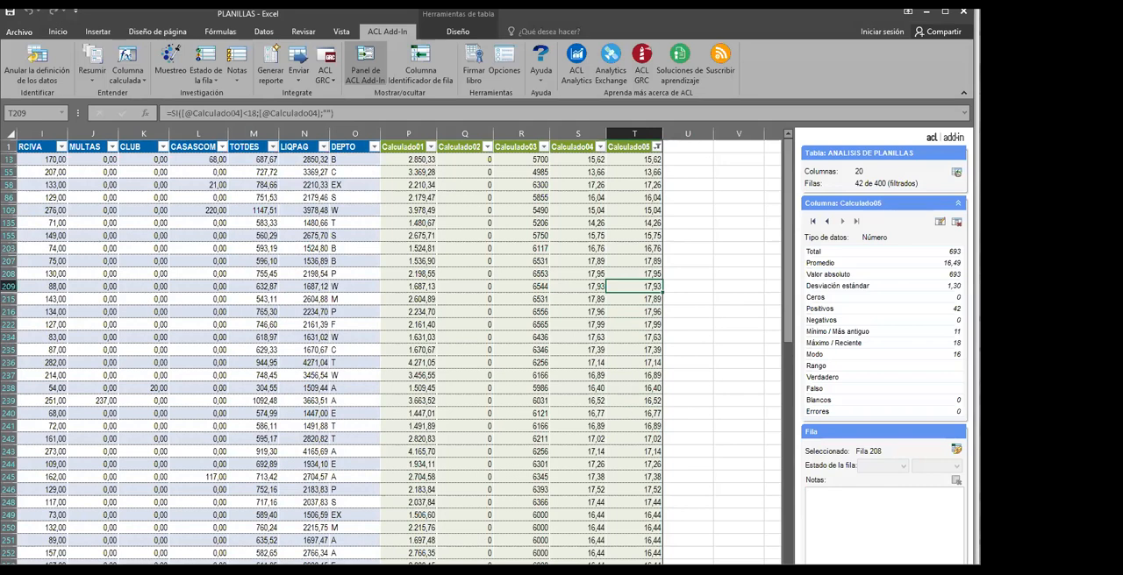
pyautogui.click(592, 409)
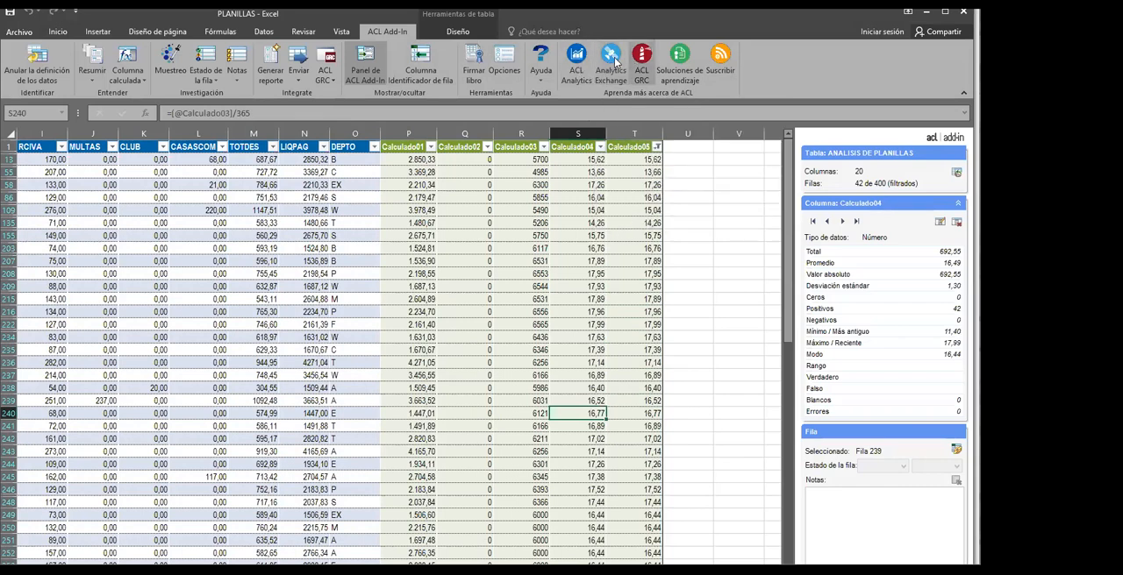
# View the ACL Analytics and ACL GRC product web pages in the browser, returning to the PLANILLAS workbook in Excel
pyautogui.click(578, 61)
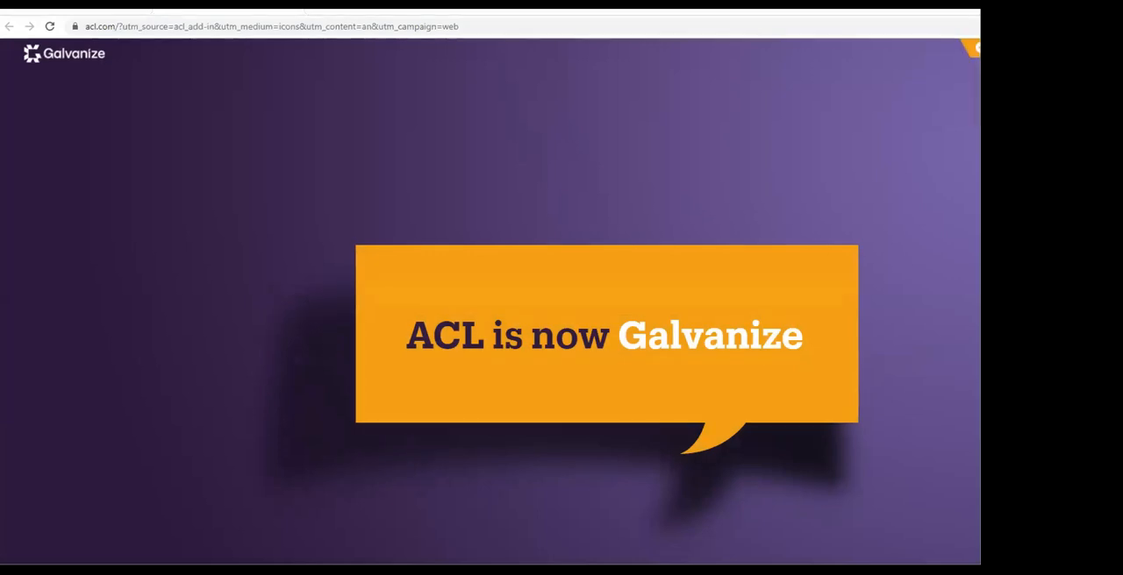
pyautogui.hotkey('alt', 'Tab')
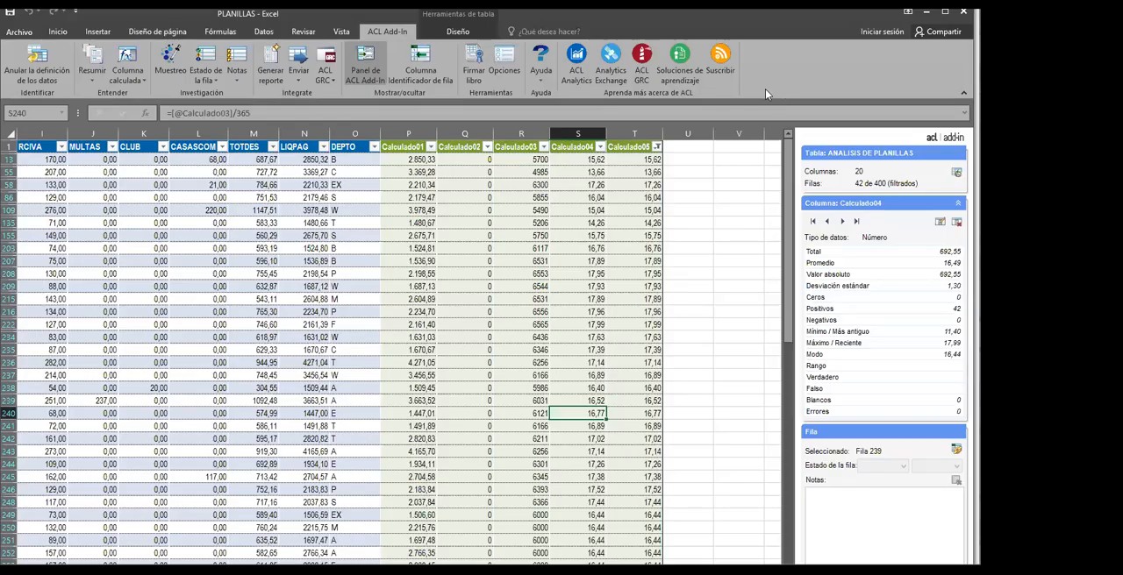
pyautogui.click(640, 67)
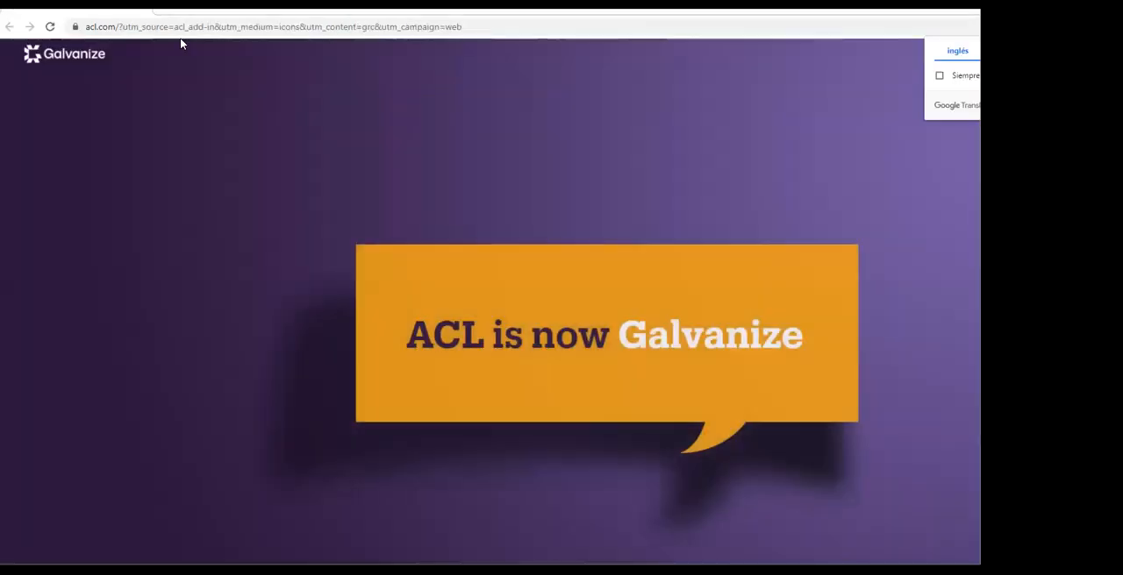
pyautogui.click(148, 27)
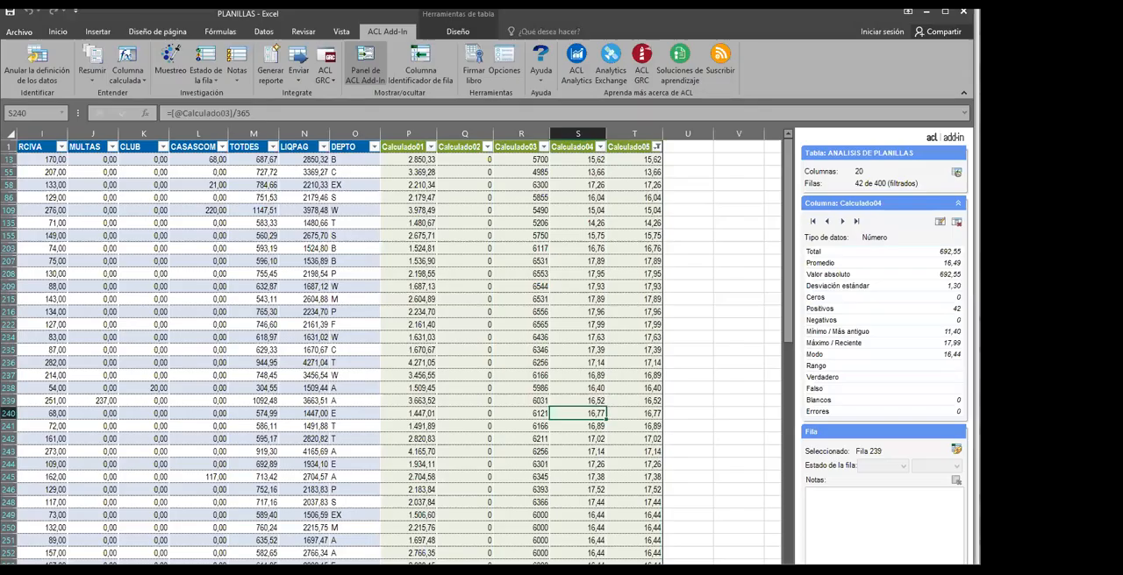
pyautogui.click(526, 302)
pyautogui.click(397, 280)
pyautogui.click(299, 273)
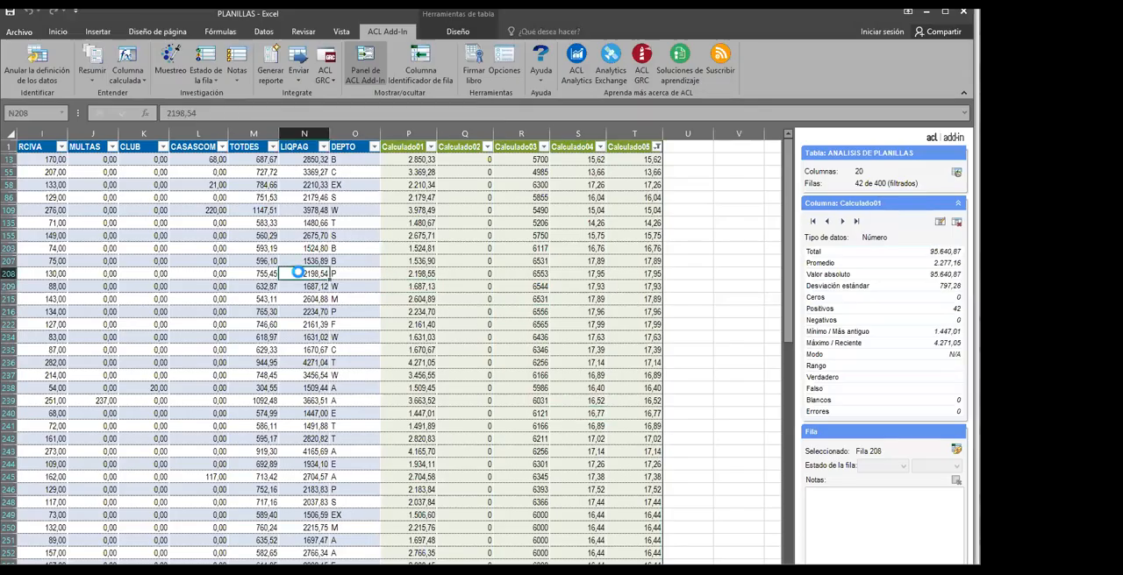
pyautogui.click(302, 336)
pyautogui.click(524, 212)
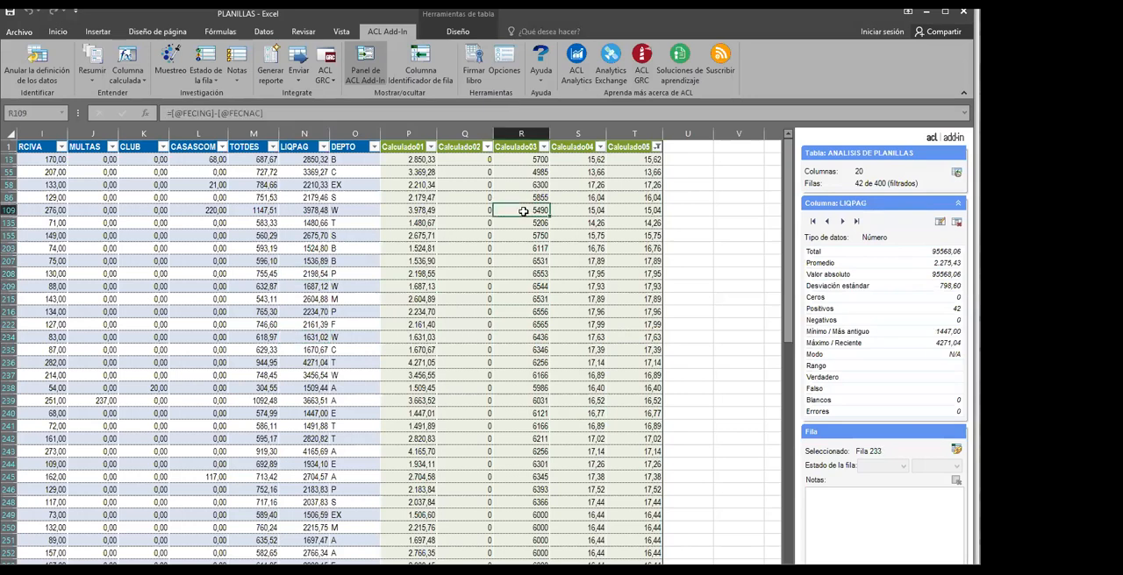
pyautogui.click(257, 375)
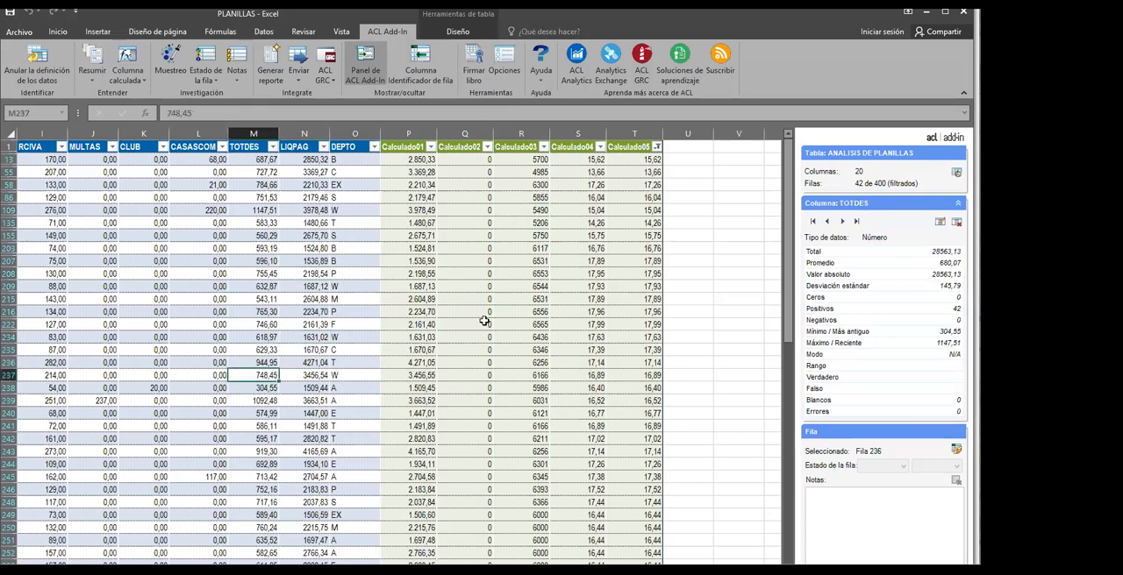
pyautogui.click(430, 273)
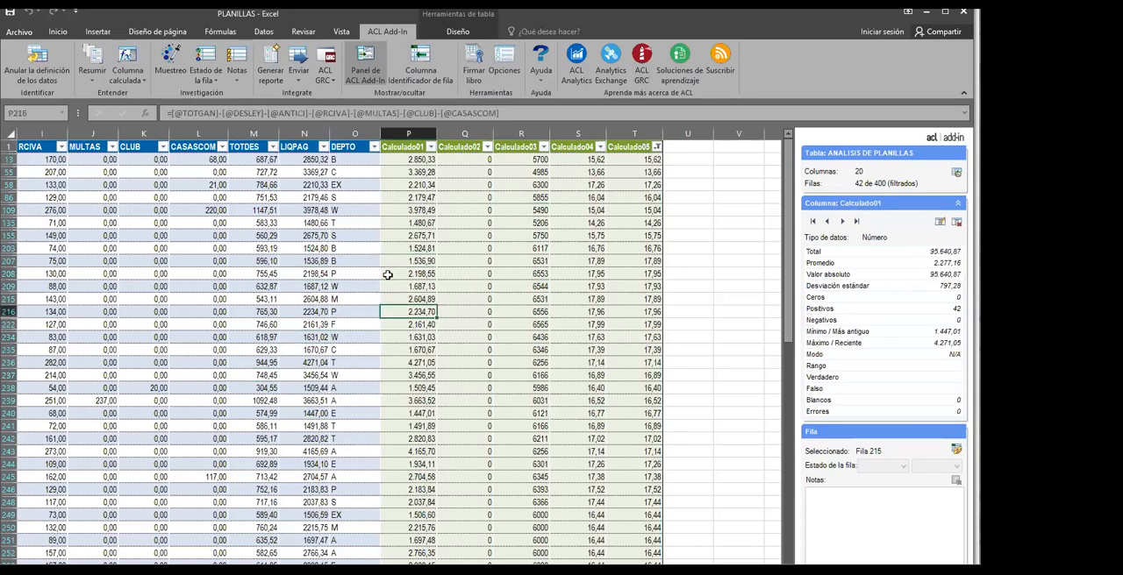
pyautogui.click(357, 262)
pyautogui.click(357, 298)
pyautogui.click(351, 314)
pyautogui.click(358, 260)
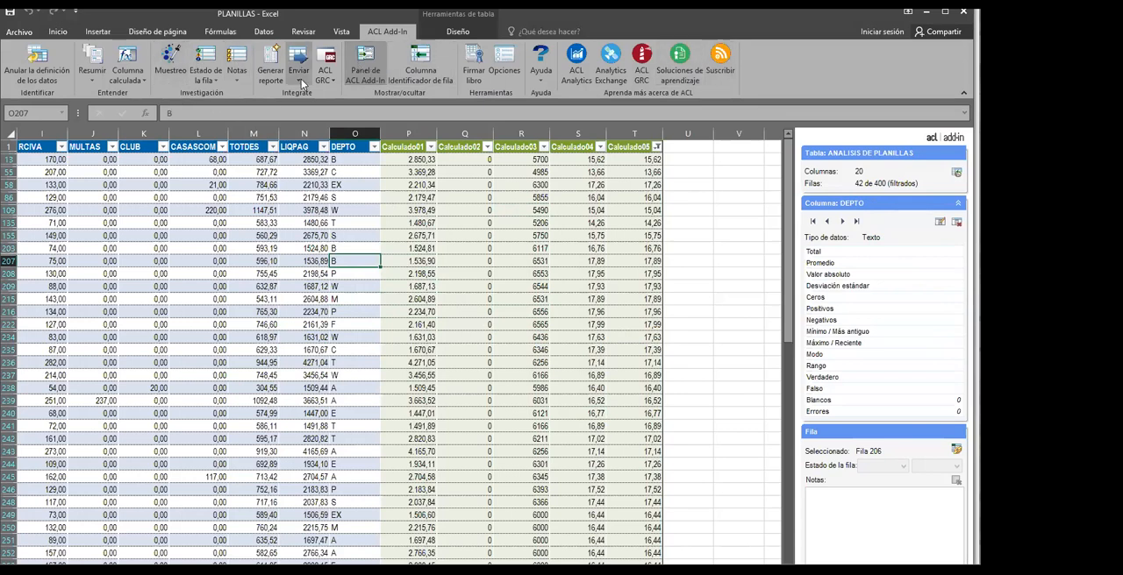
pyautogui.click(386, 287)
pyautogui.click(441, 248)
pyautogui.click(441, 284)
pyautogui.click(400, 283)
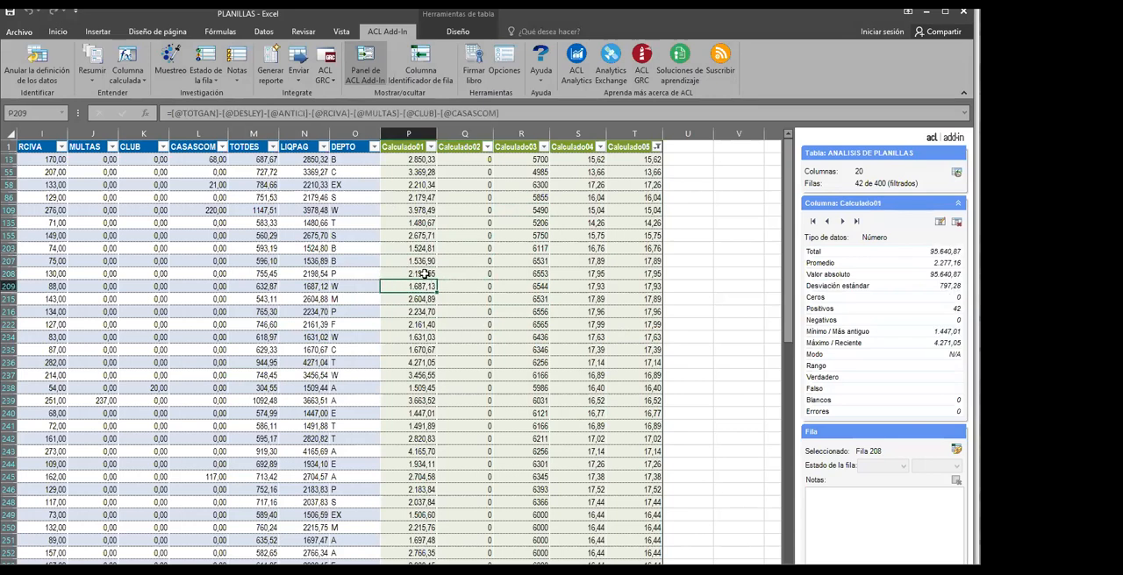
pyautogui.click(416, 223)
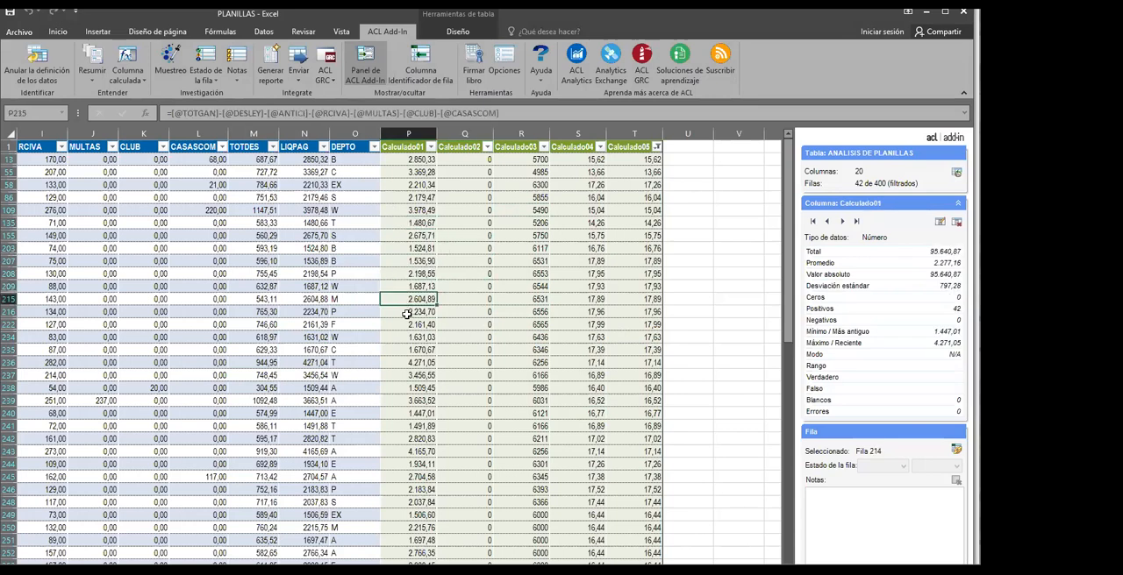
pyautogui.click(323, 262)
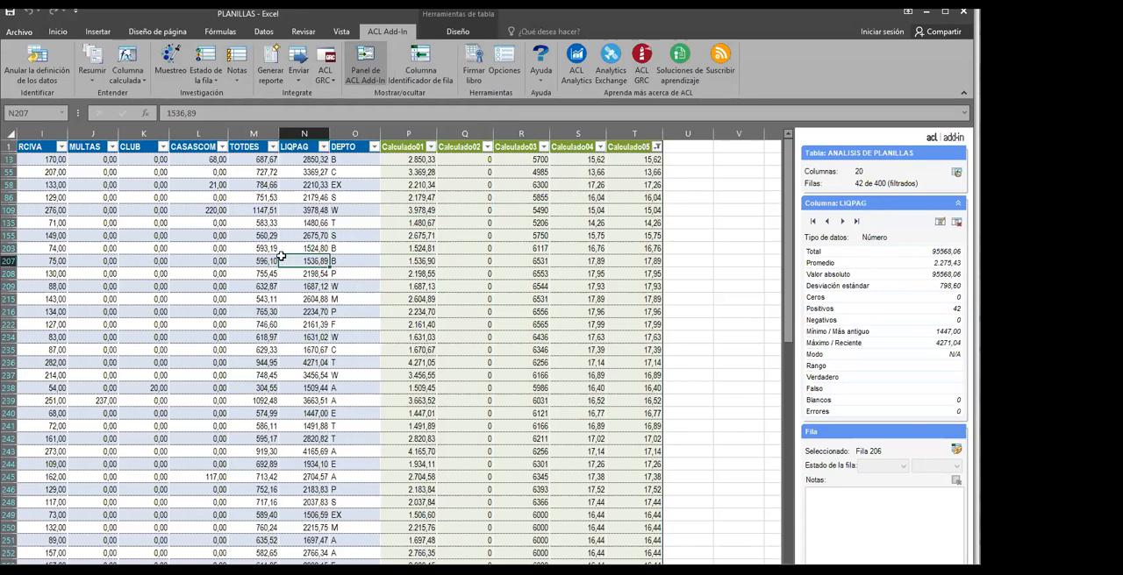
pyautogui.click(265, 251)
pyautogui.click(443, 276)
pyautogui.click(427, 225)
pyautogui.click(509, 237)
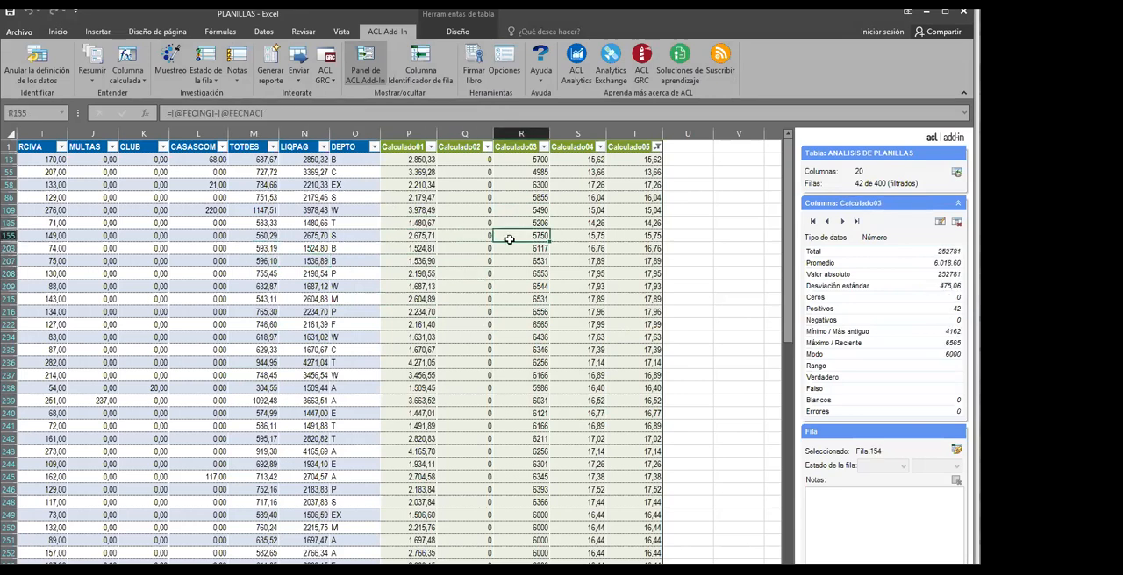
pyautogui.click(344, 225)
pyautogui.click(353, 262)
pyautogui.click(371, 274)
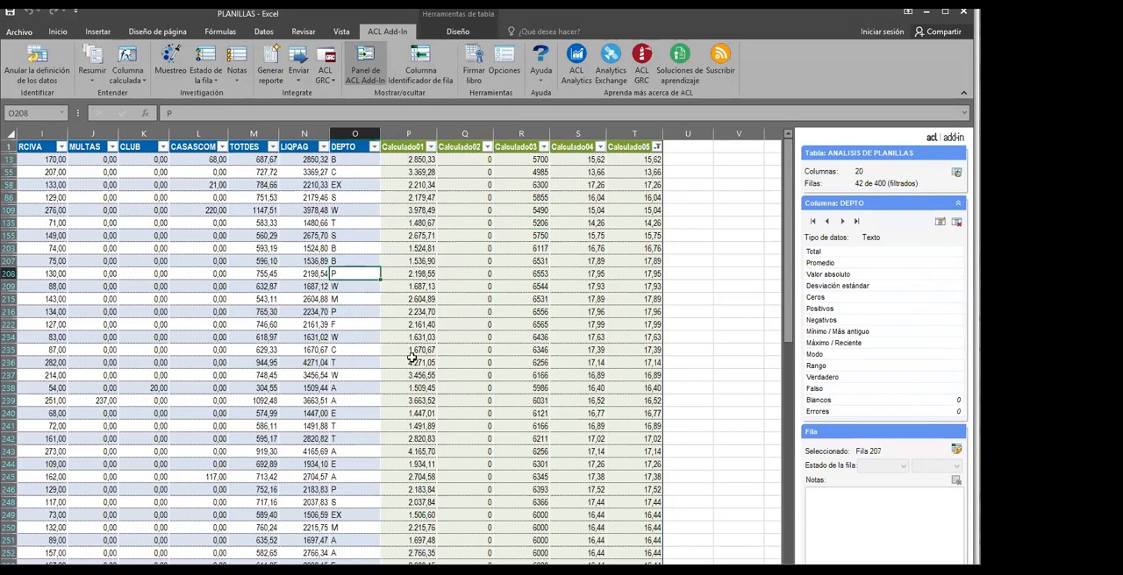
pyautogui.click(394, 295)
pyautogui.click(312, 324)
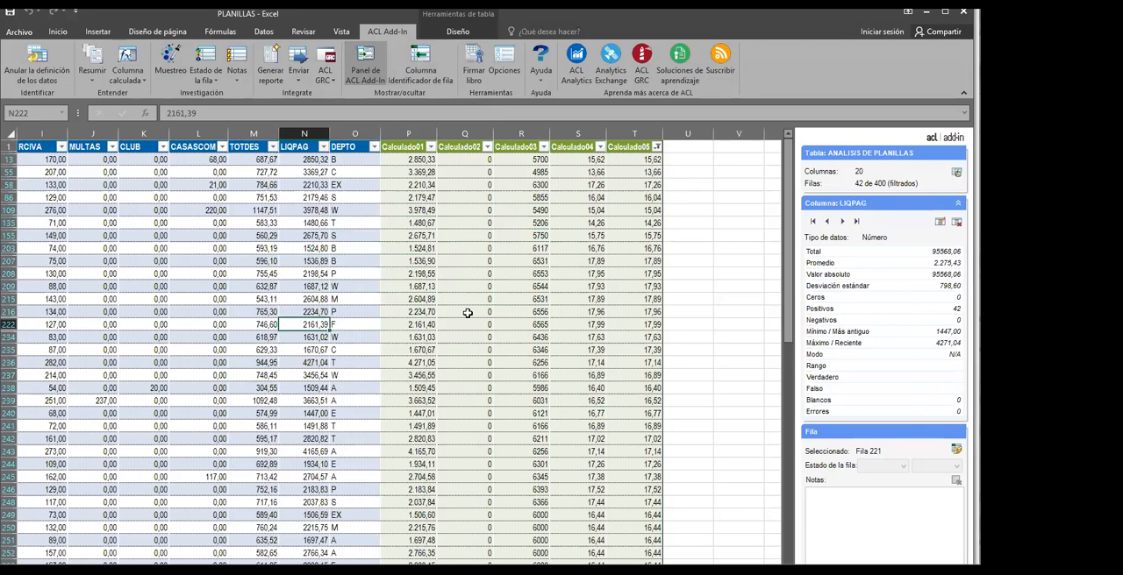
pyautogui.click(442, 324)
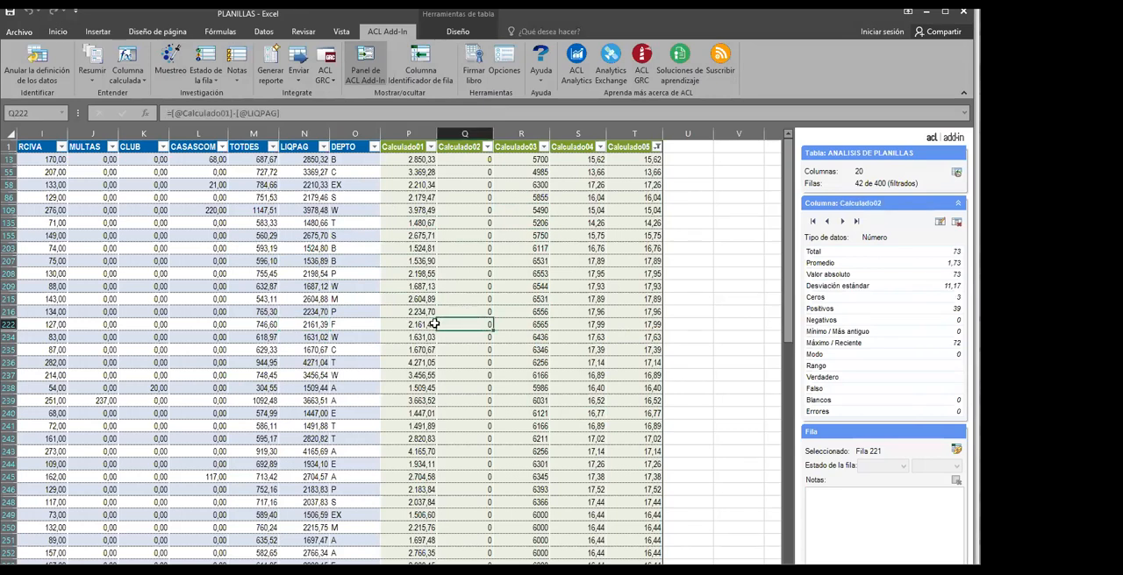
pyautogui.click(318, 362)
pyautogui.click(307, 400)
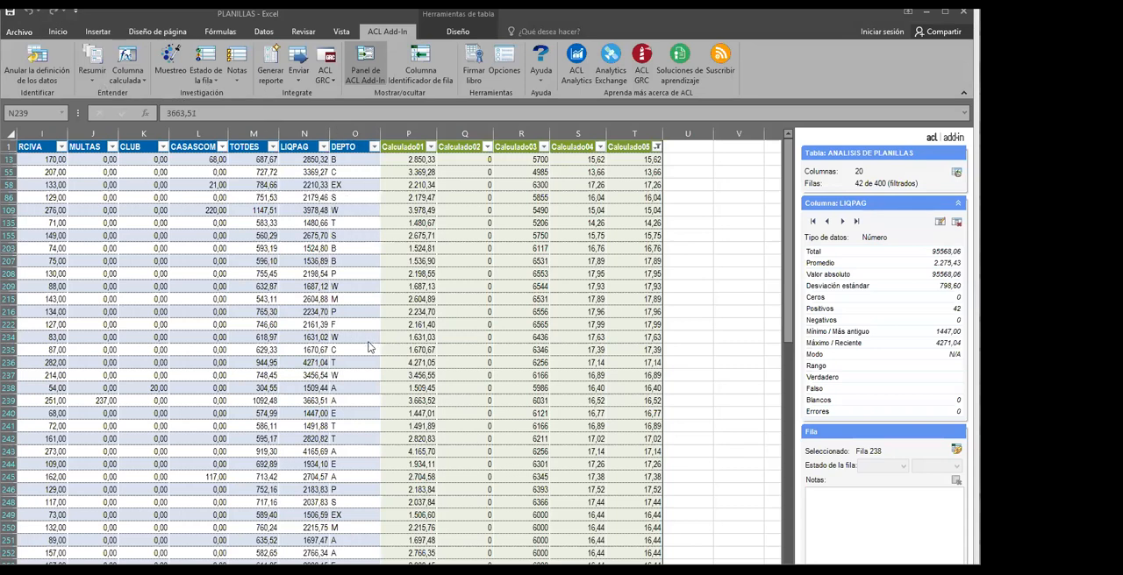
pyautogui.click(412, 296)
pyautogui.click(444, 297)
pyautogui.click(443, 309)
pyautogui.press('Left')
pyautogui.press('Left')
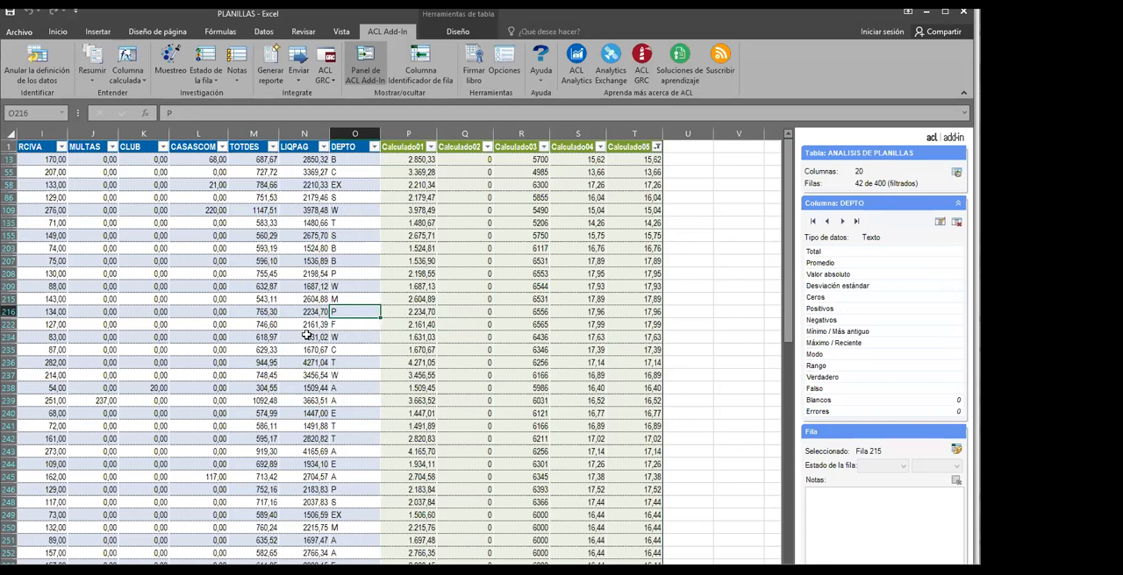
pyautogui.click(356, 363)
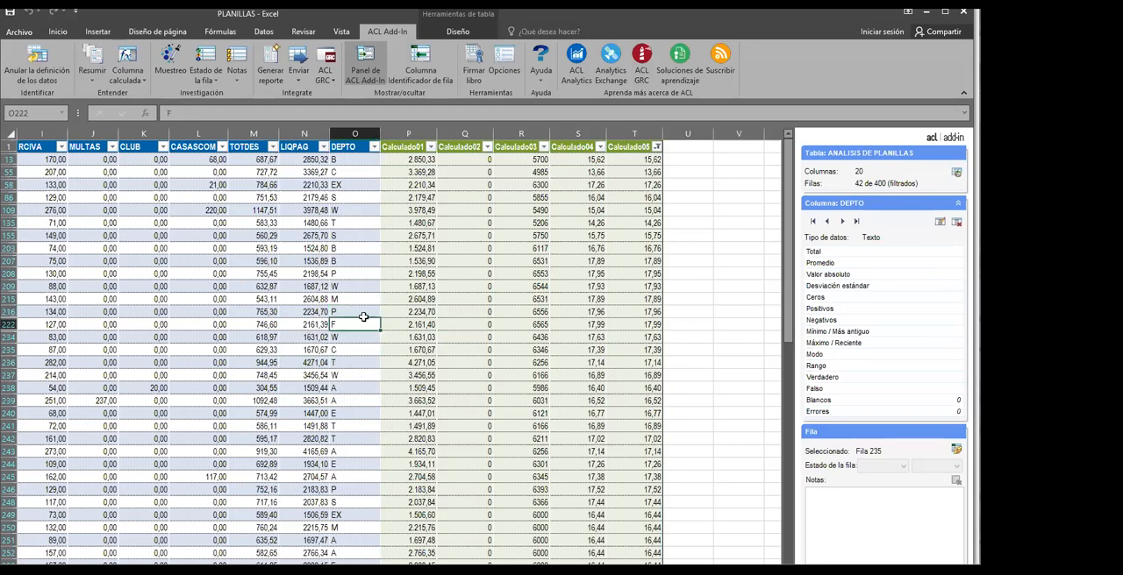
pyautogui.click(305, 314)
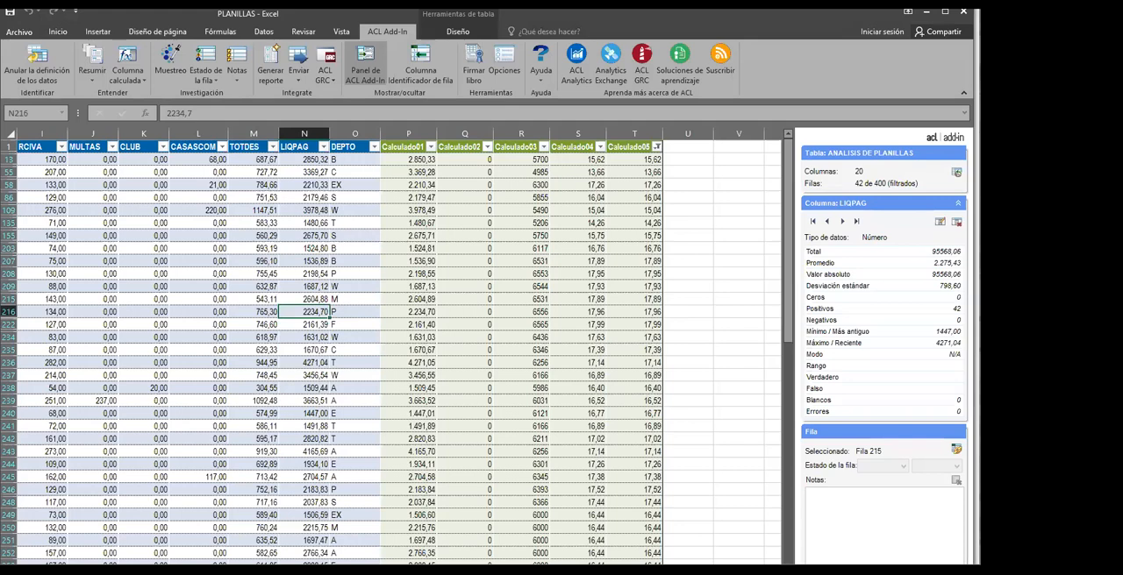
pyautogui.hscroll(-5, 394, 351)
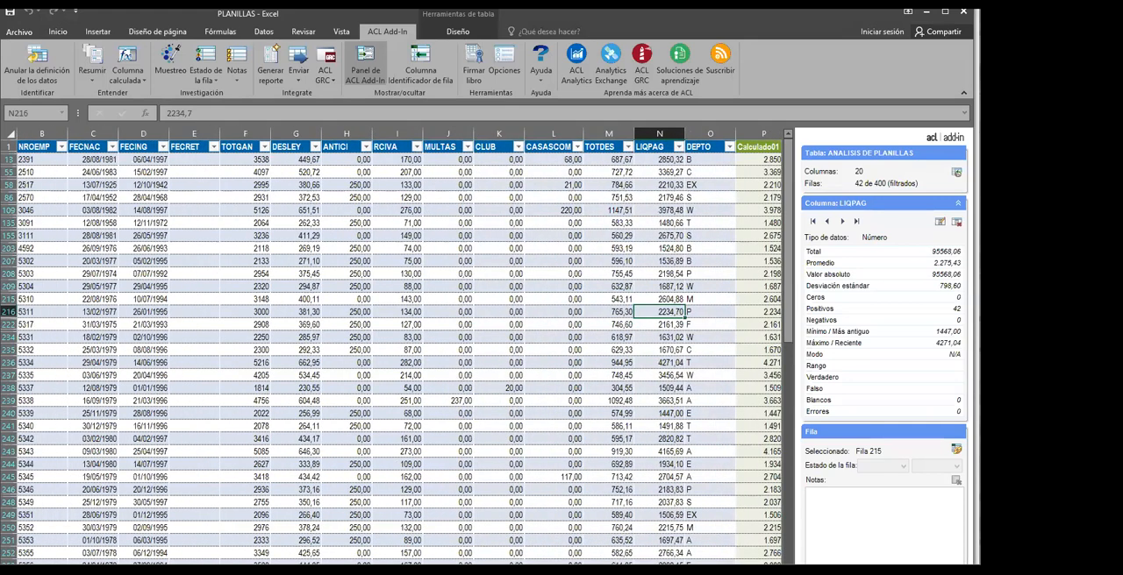
pyautogui.click(373, 426)
pyautogui.click(269, 336)
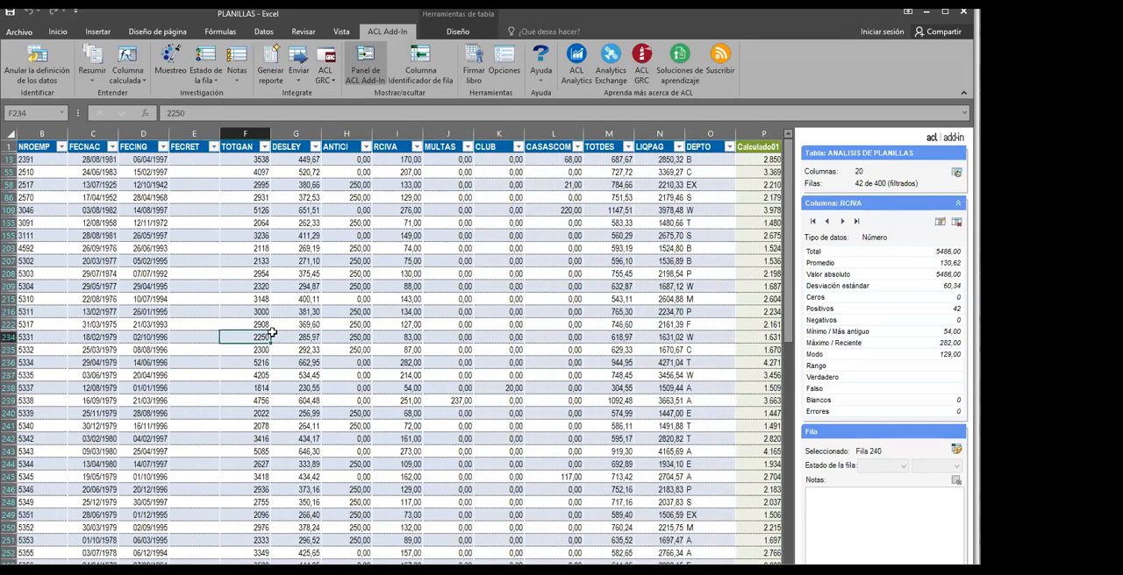
pyautogui.click(303, 299)
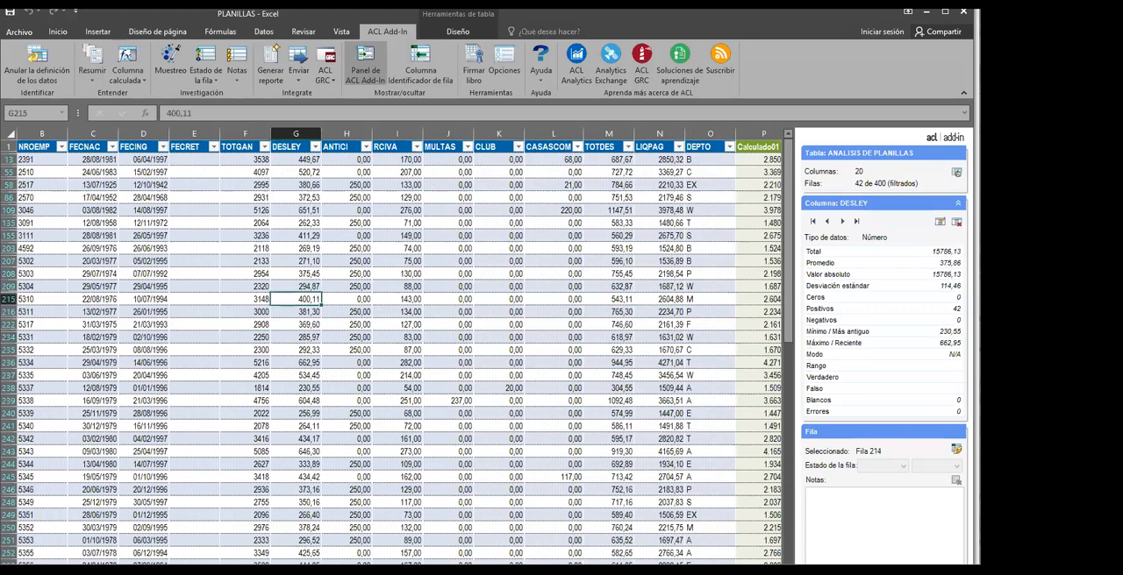
pyautogui.hscroll(6, 587, 474)
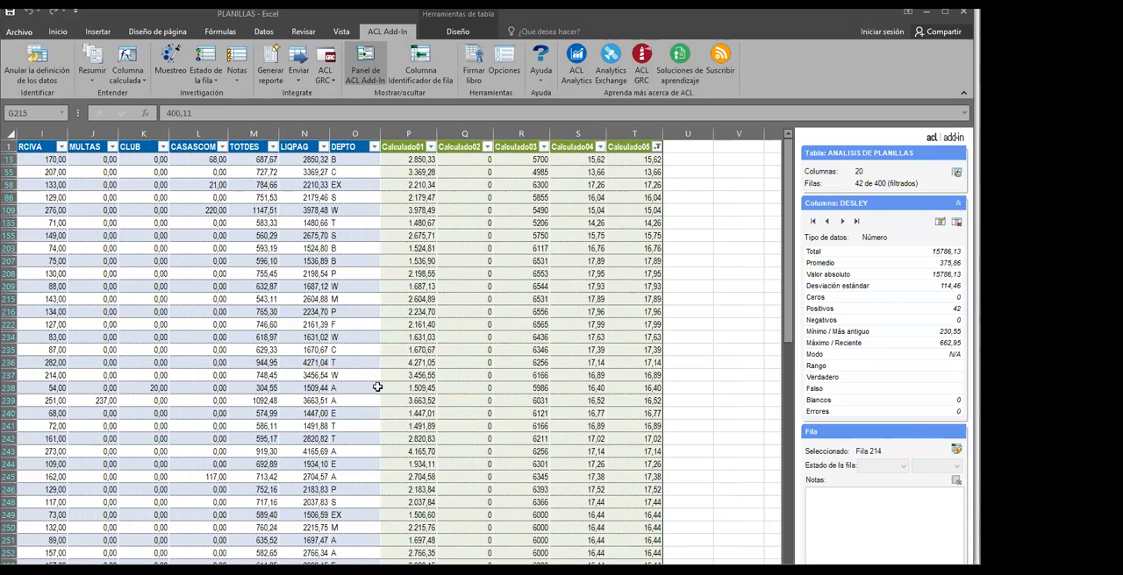
pyautogui.click(422, 413)
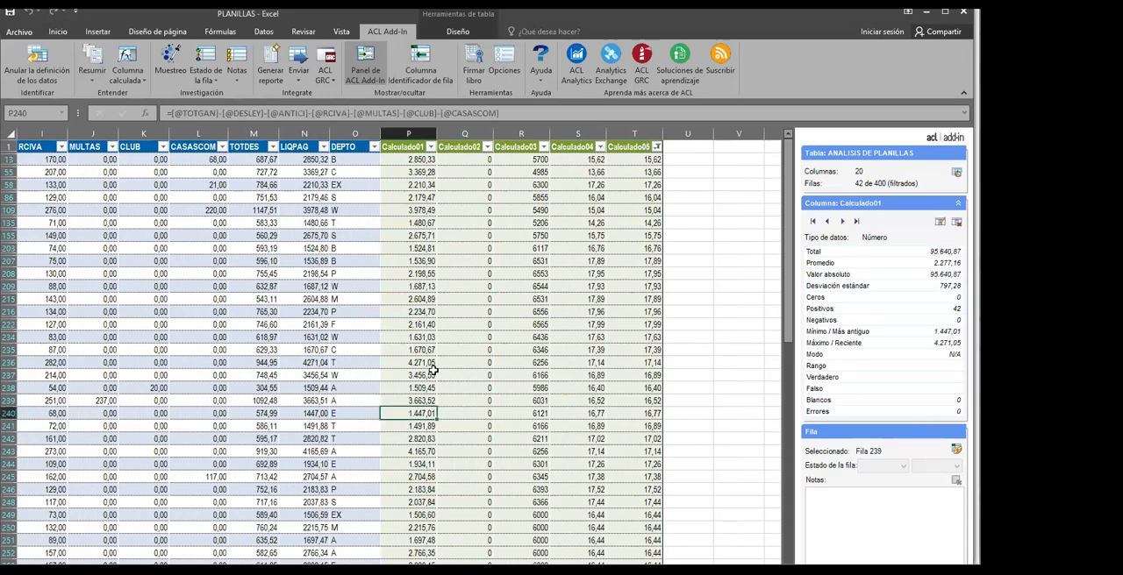
pyautogui.click(408, 399)
pyautogui.click(387, 350)
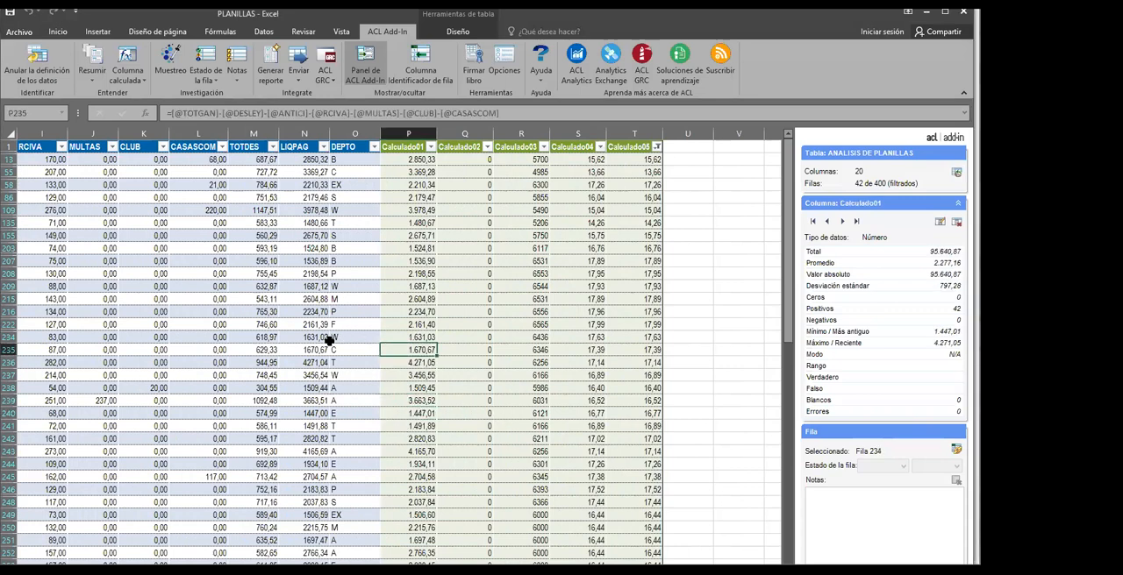
pyautogui.click(327, 339)
pyautogui.click(317, 385)
pyautogui.click(394, 413)
pyautogui.click(426, 351)
pyautogui.click(476, 361)
pyautogui.click(455, 299)
pyautogui.click(535, 349)
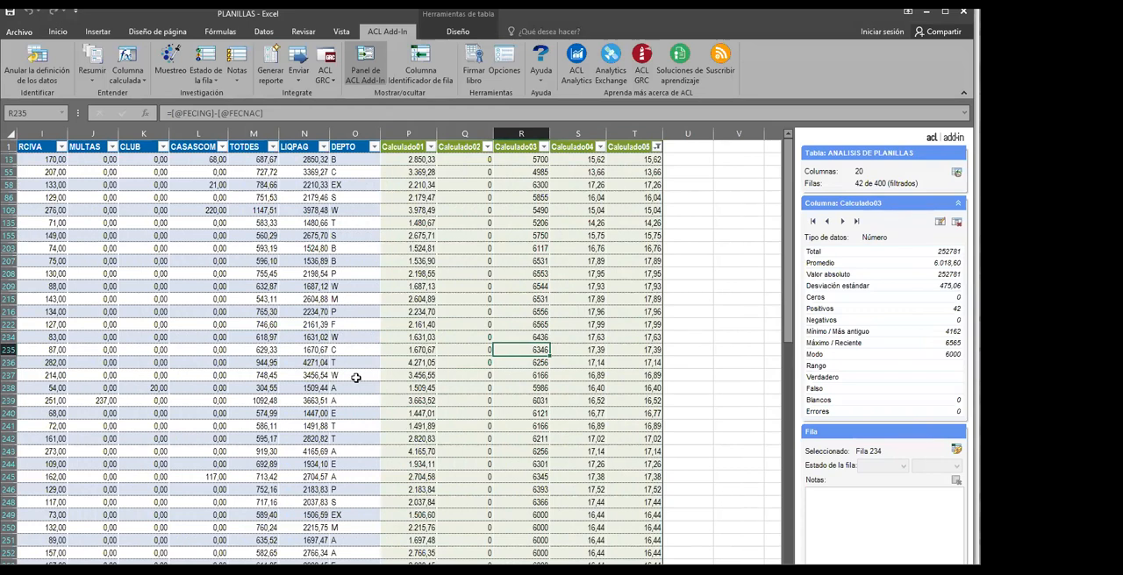
pyautogui.click(372, 379)
pyautogui.click(316, 387)
pyautogui.click(396, 403)
pyautogui.click(375, 361)
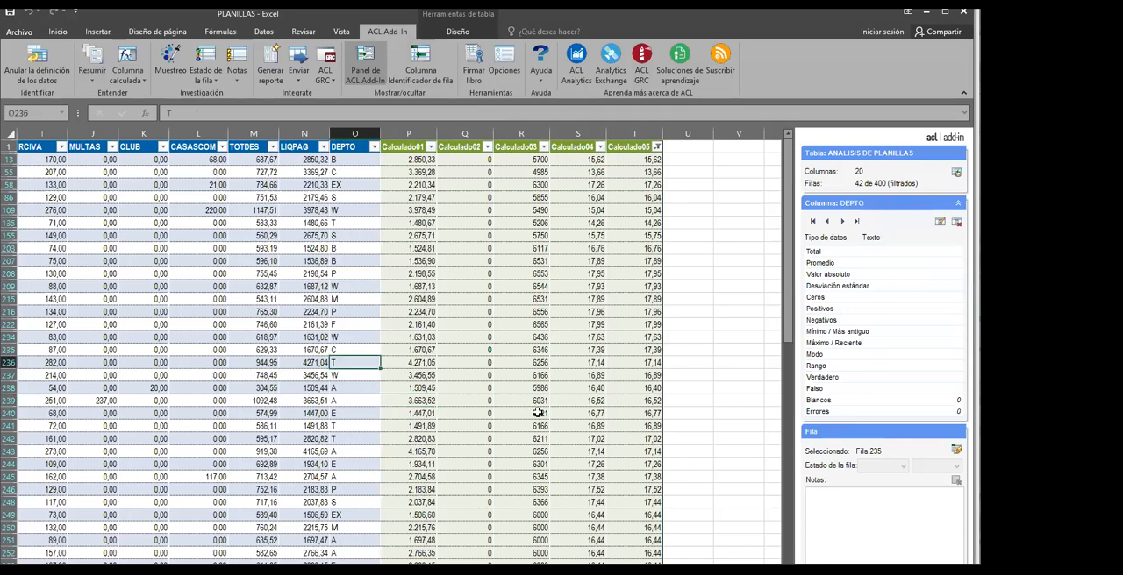